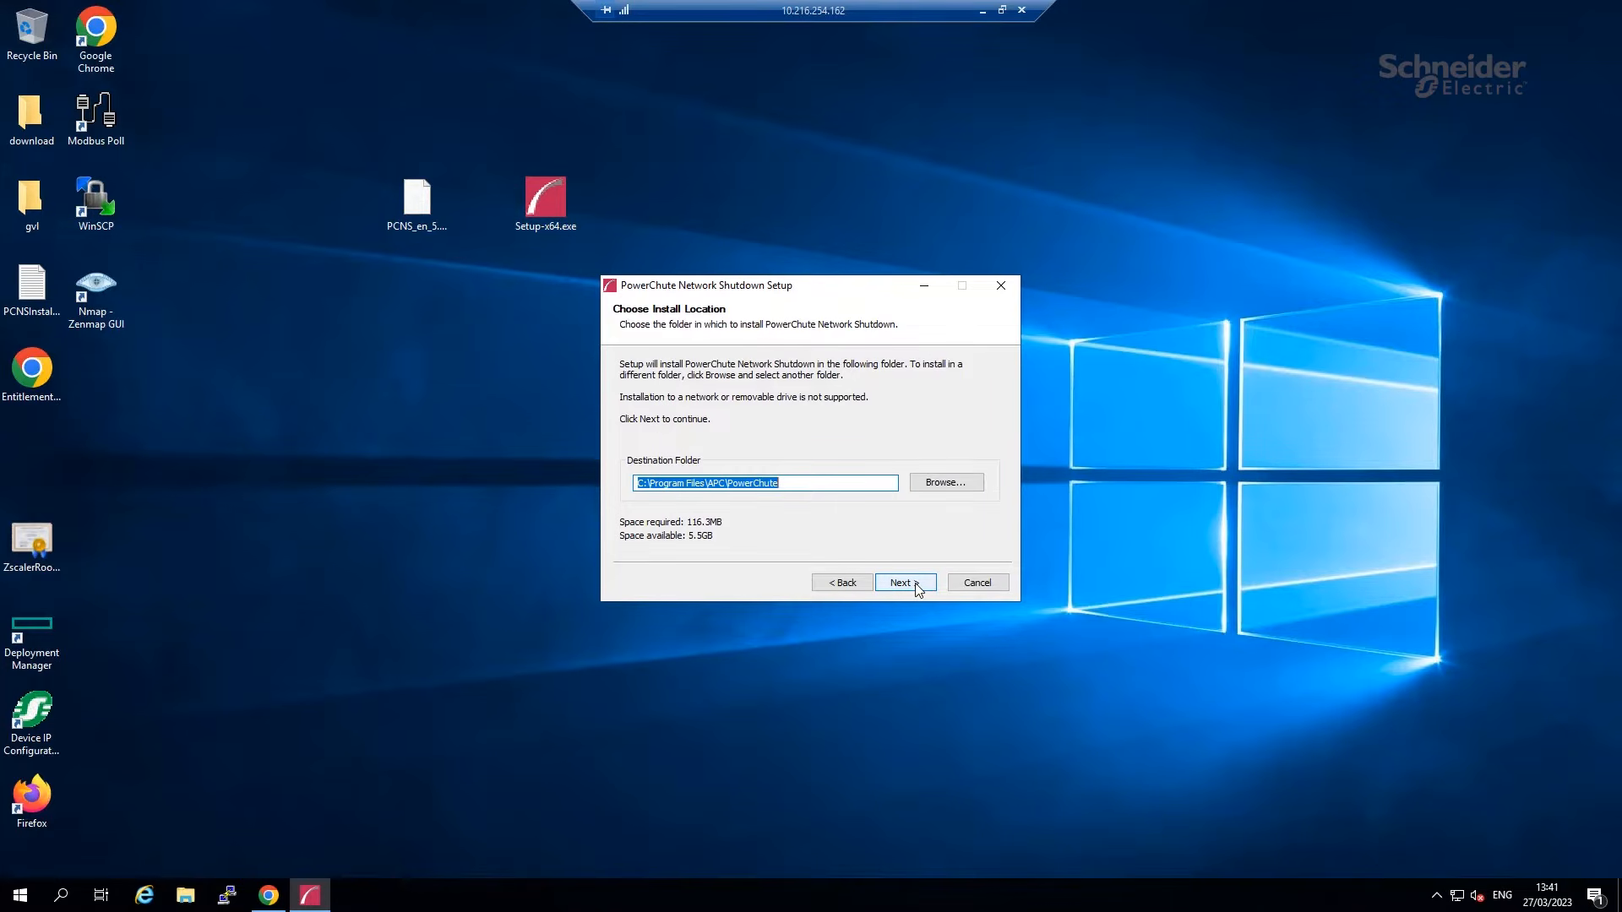
Accept the default install folder and set login username apc with a matching password confirmation.
click(917, 589)
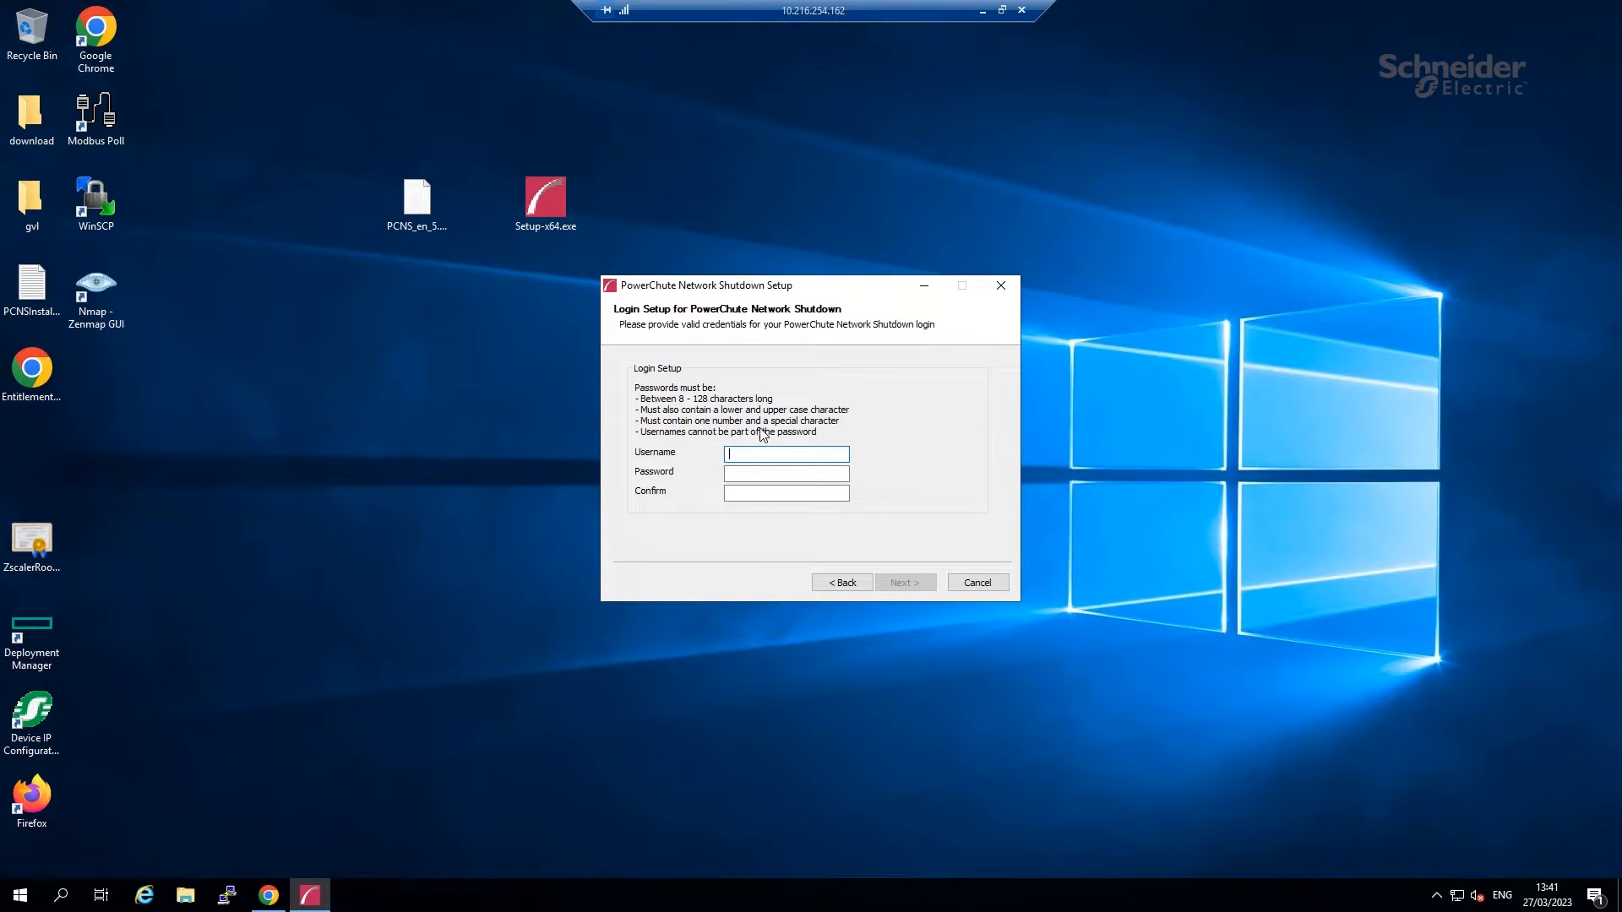
text(apc)
key(Tab)
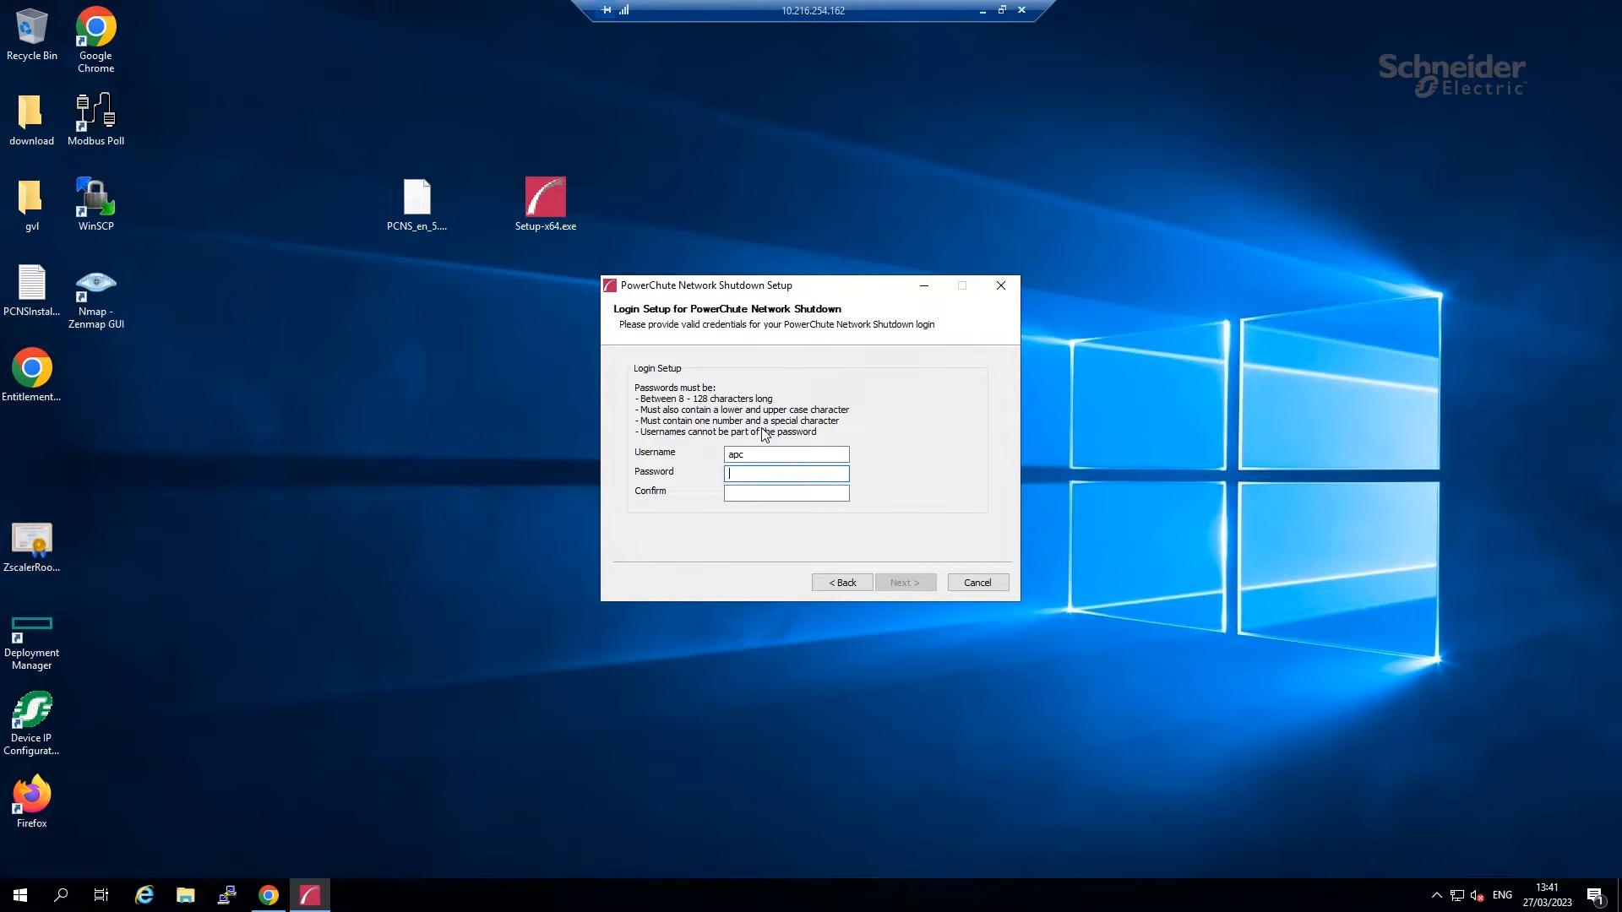
text(•••••••••••)
key(Tab)
text(•)
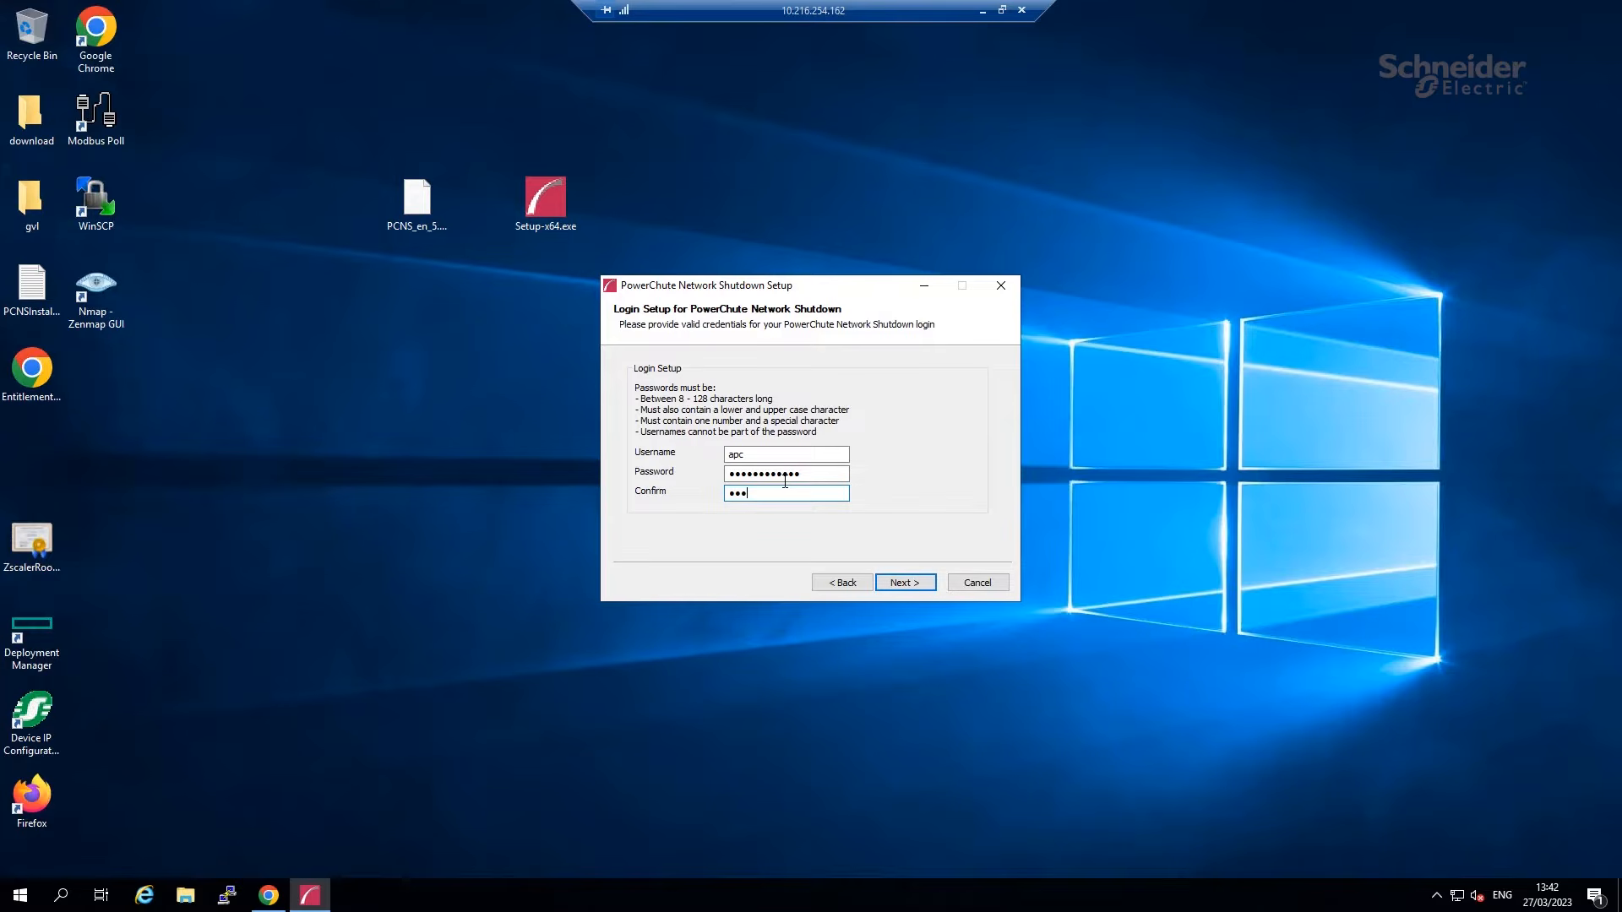
key(BackSpace)
key(BackSpace)
key(BackSpace)
text(••••••••••••)
Confirm and install PowerChute Network Shutdown, then close the completed setup wizard.
click(892, 584)
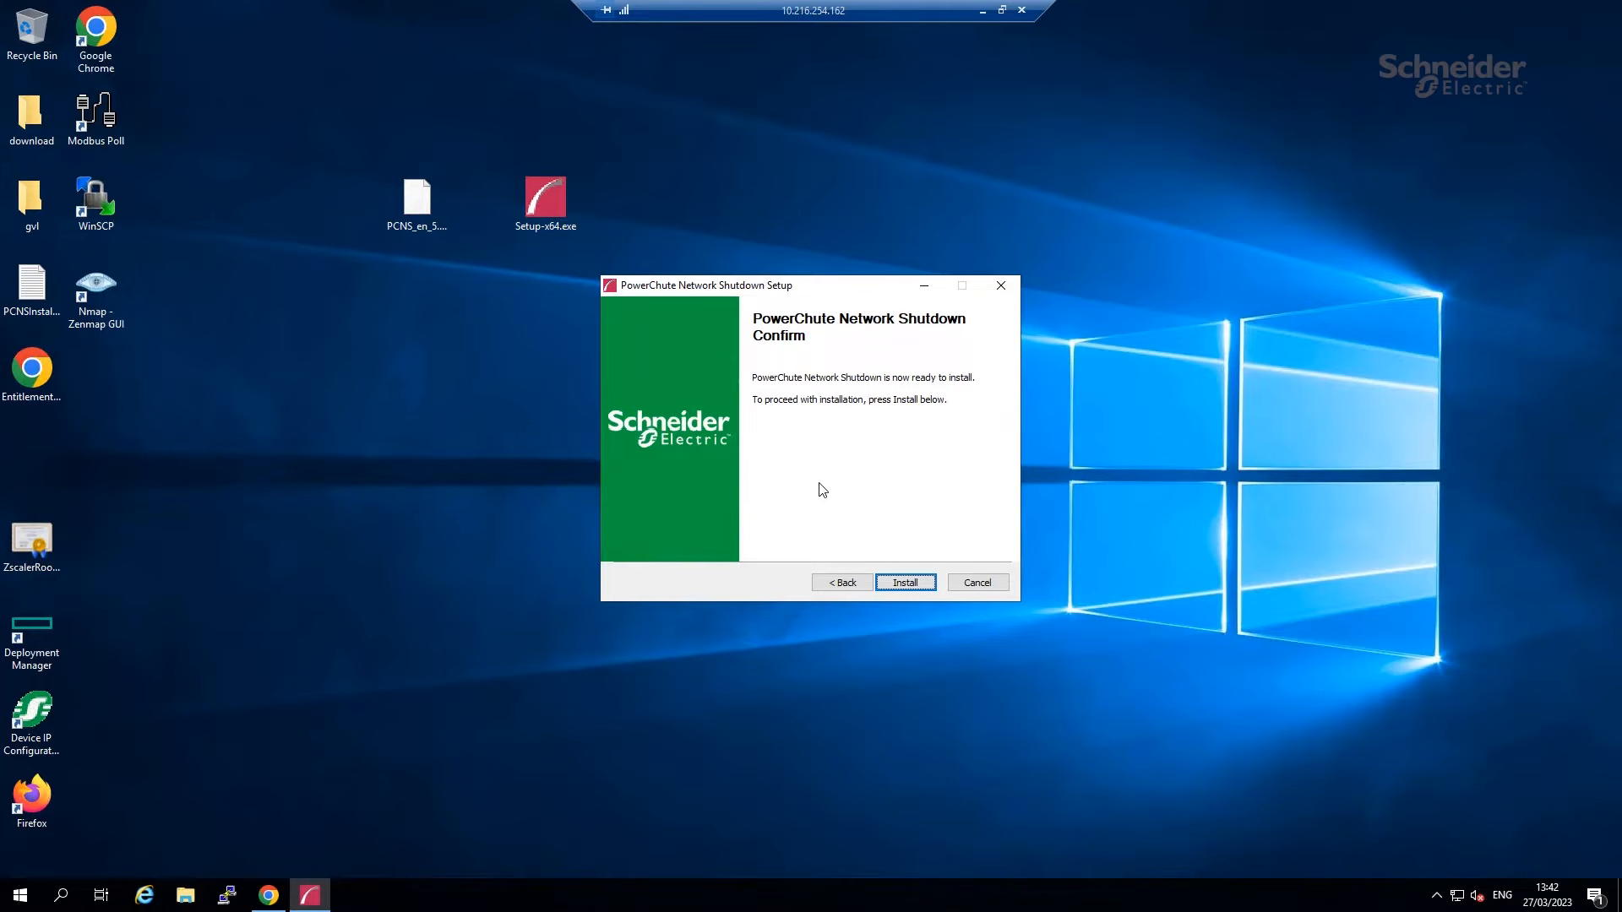
click(897, 583)
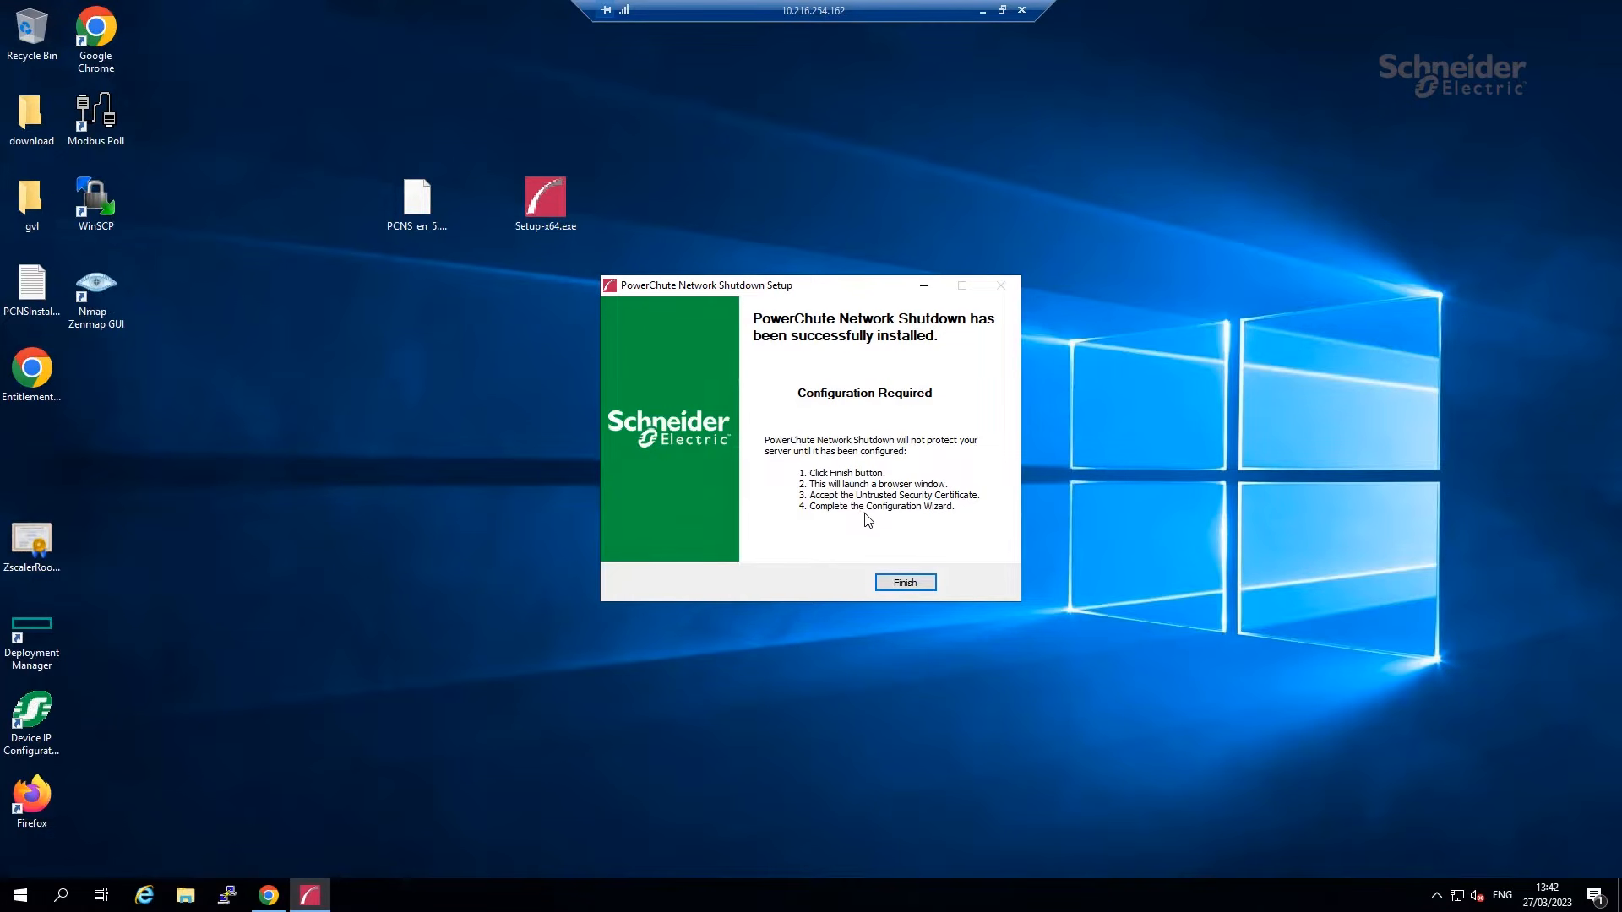
click(908, 585)
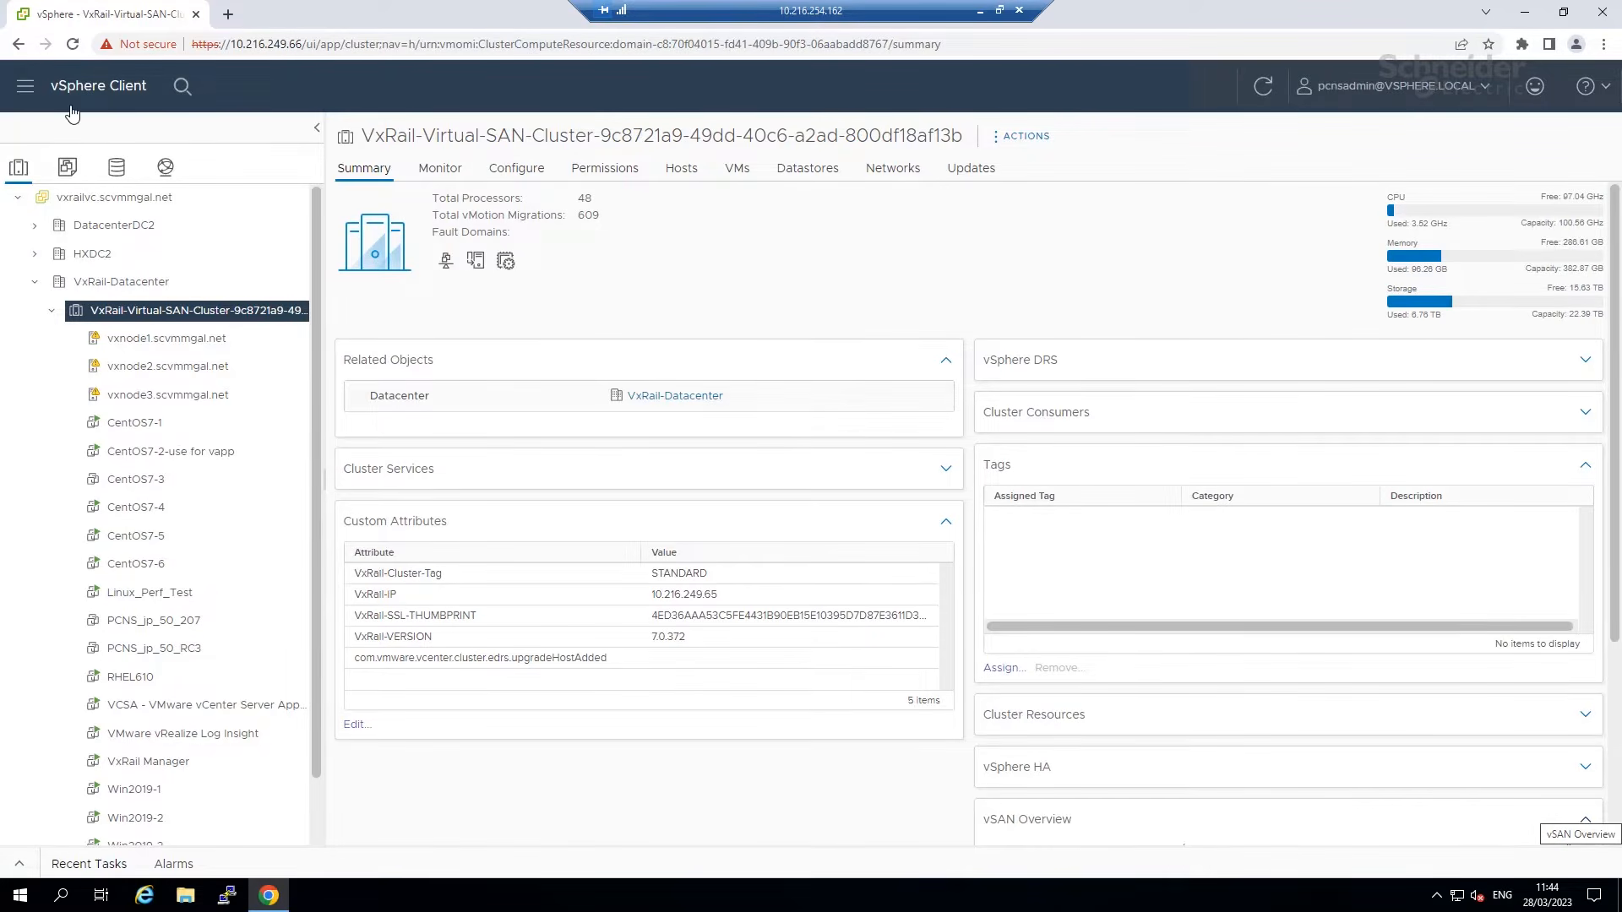
Bring up the Actions menu for VxRail-Virtual-SAN-Cluster from the inventory tree.
right_click(112, 326)
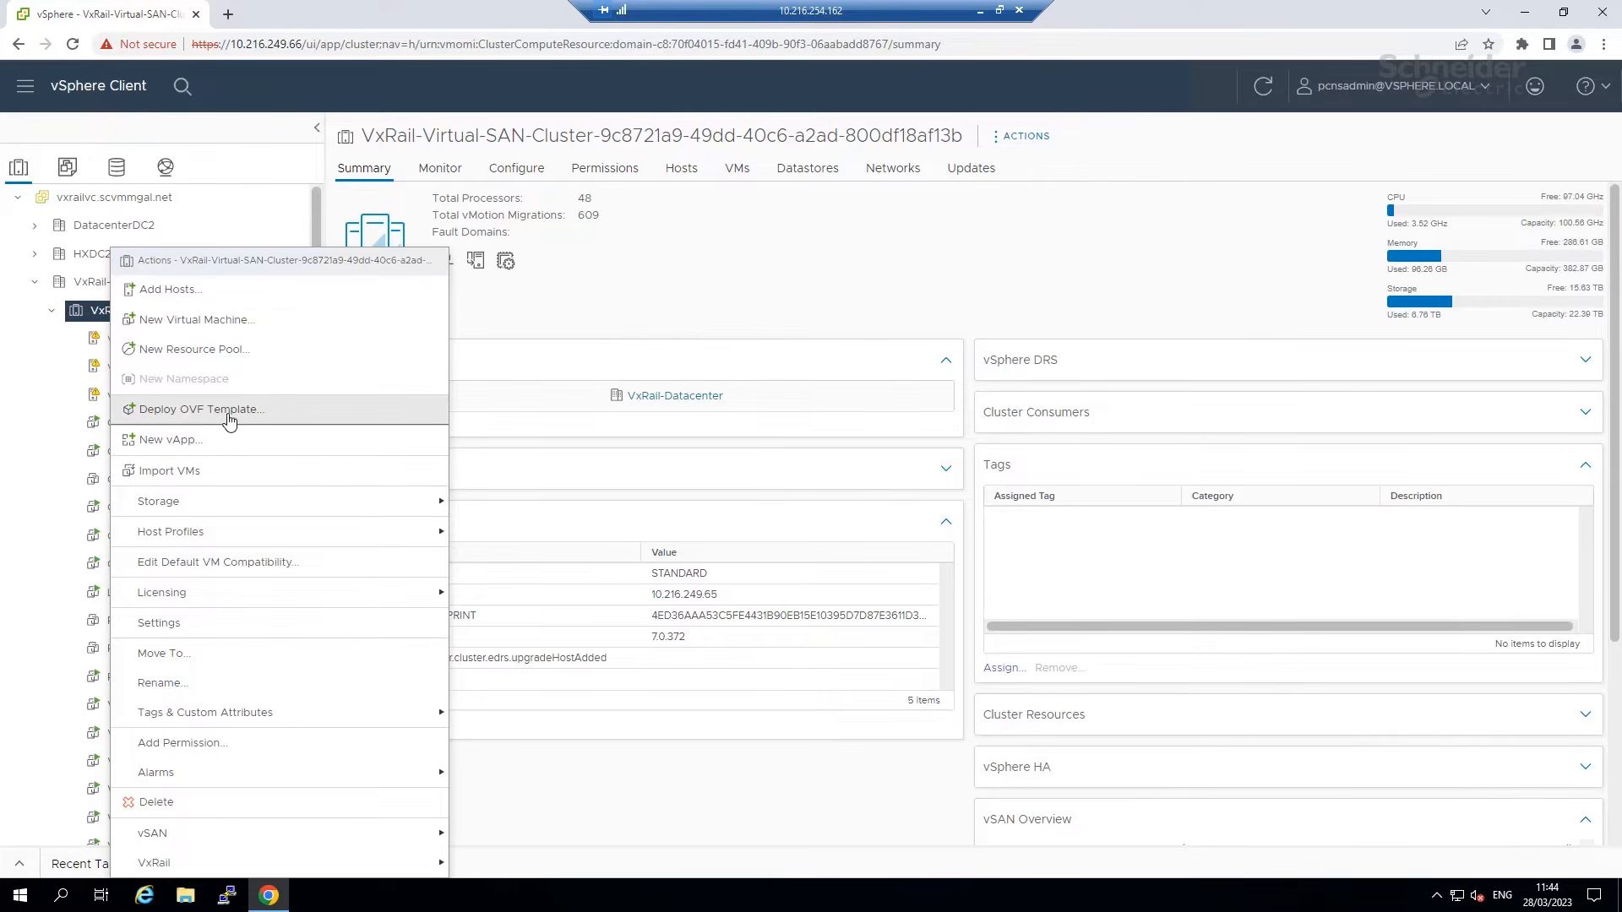
Deploy an OVF template from the local file PCNS_en_5.0.0.ova and advance to naming.
click(258, 411)
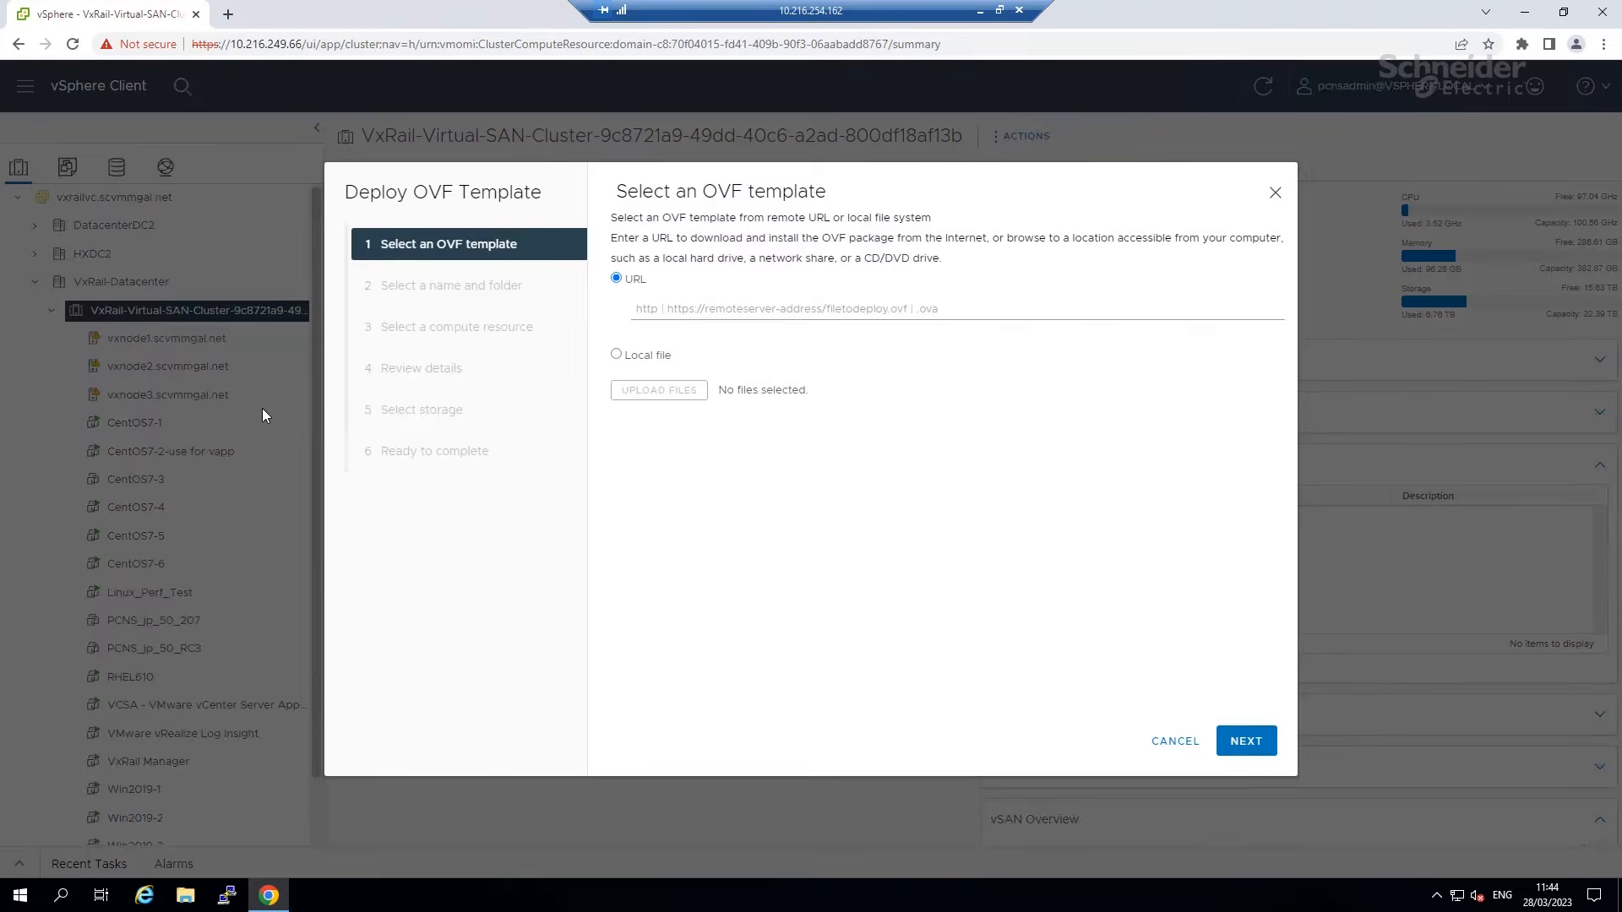
click(615, 355)
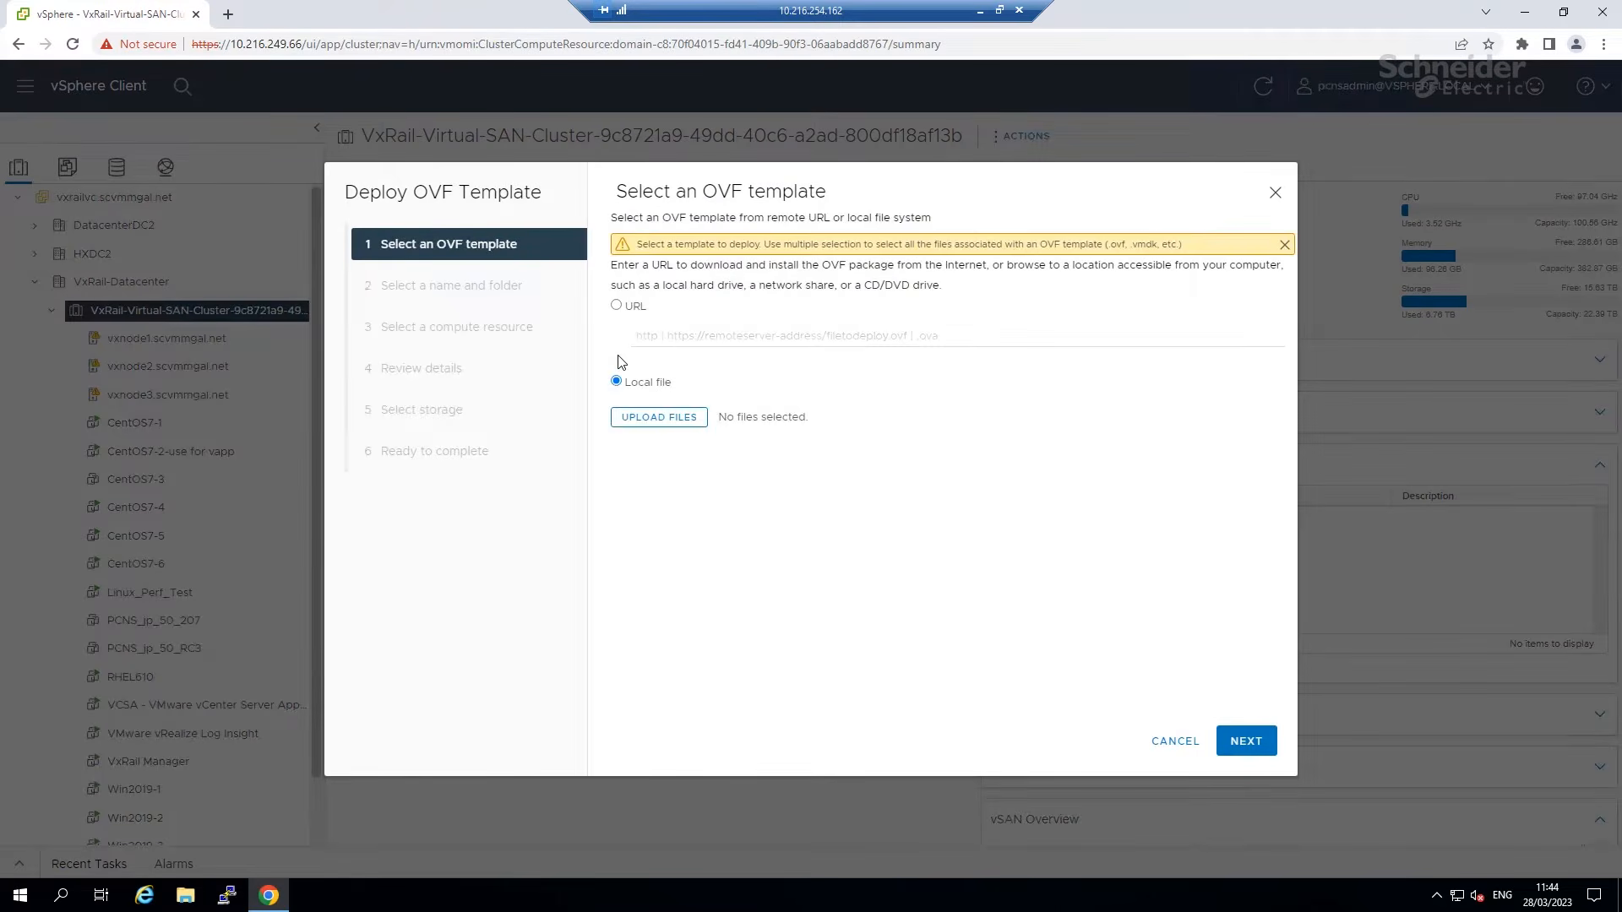
click(660, 417)
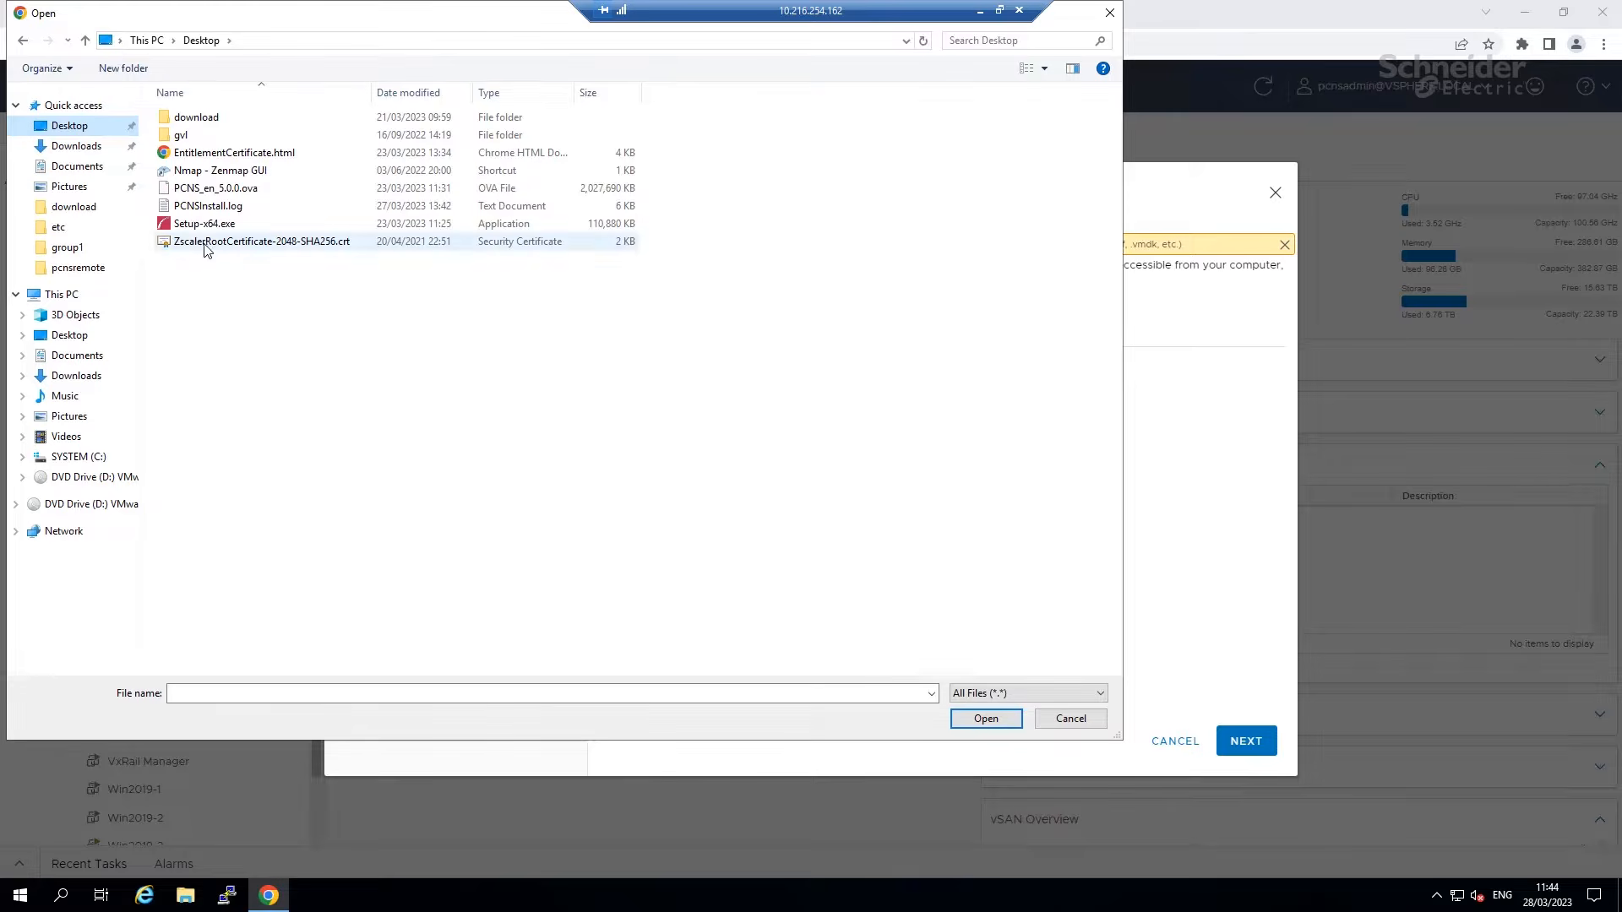
click(207, 190)
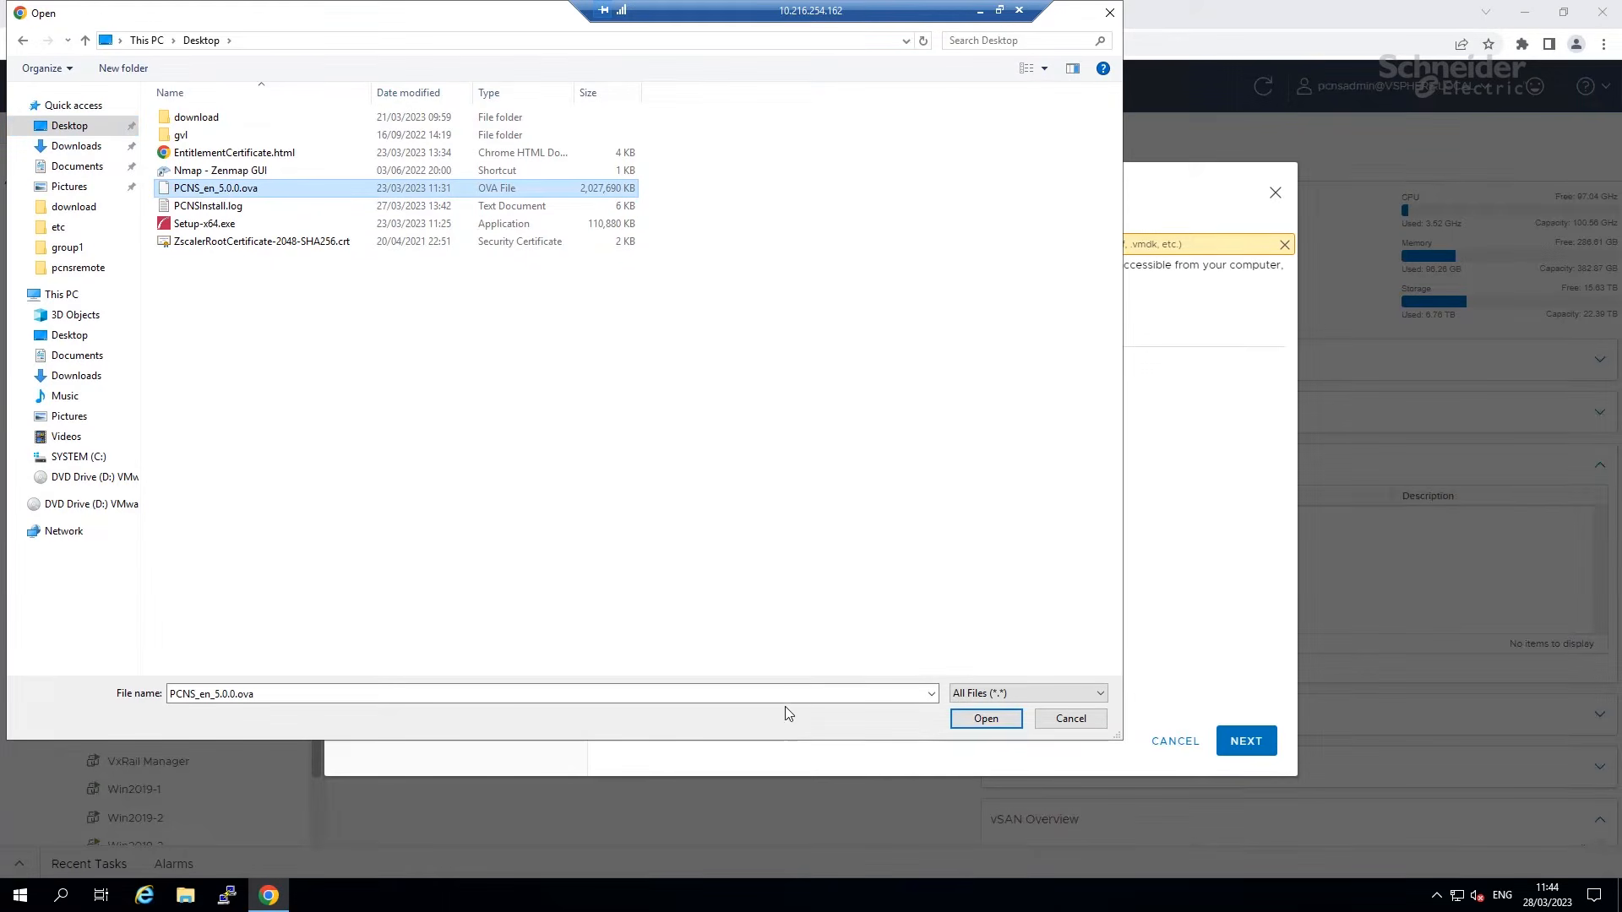
click(963, 718)
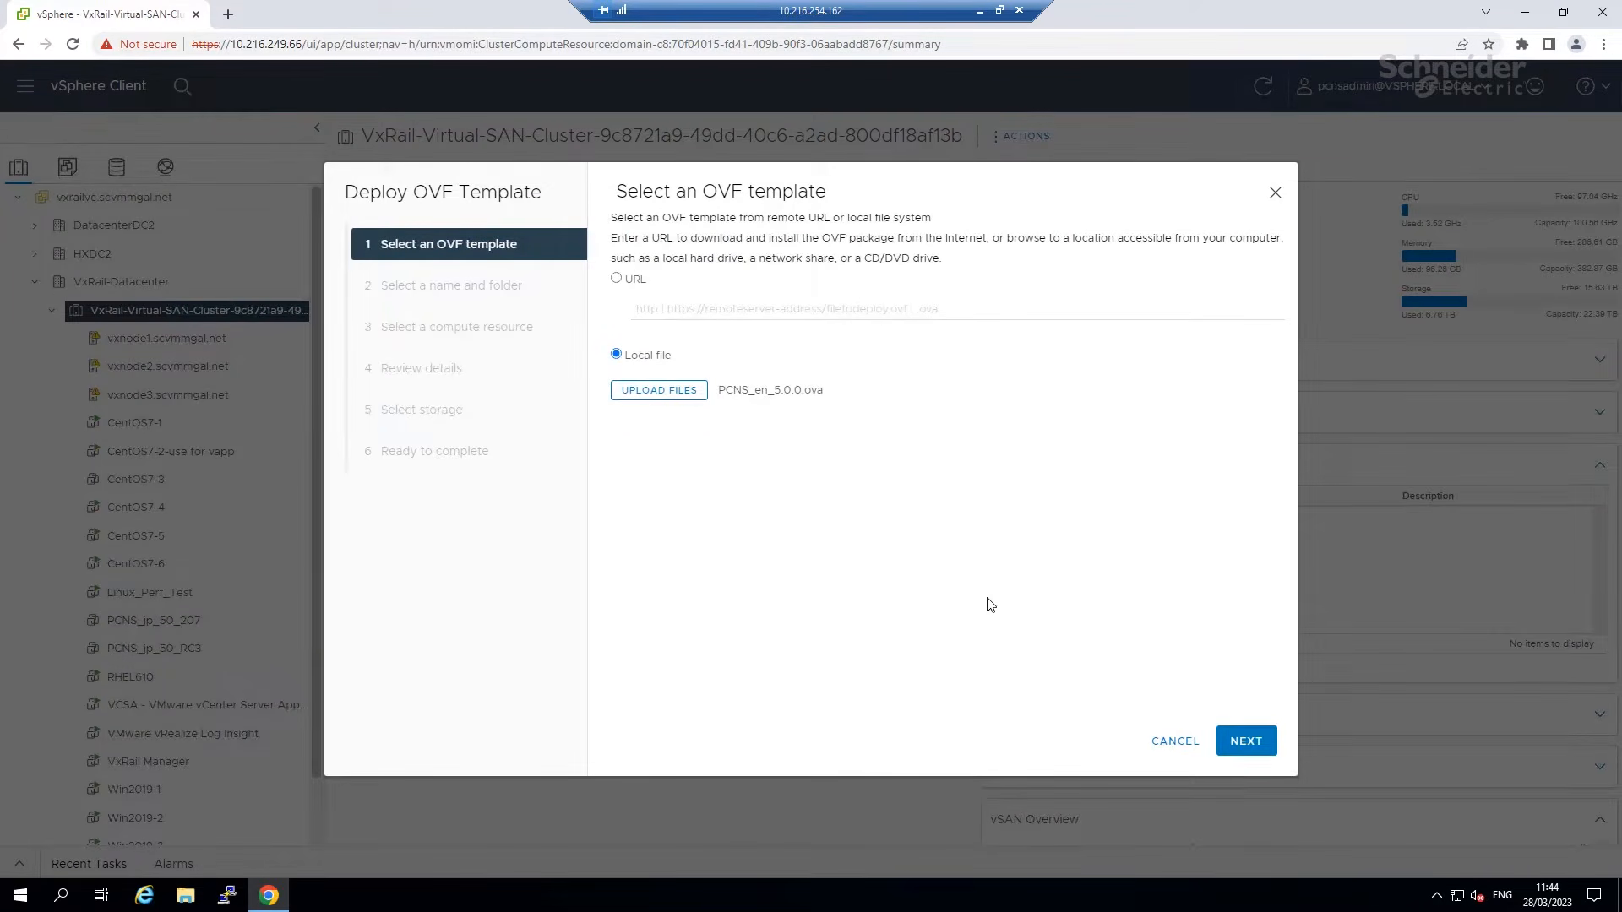
click(1222, 740)
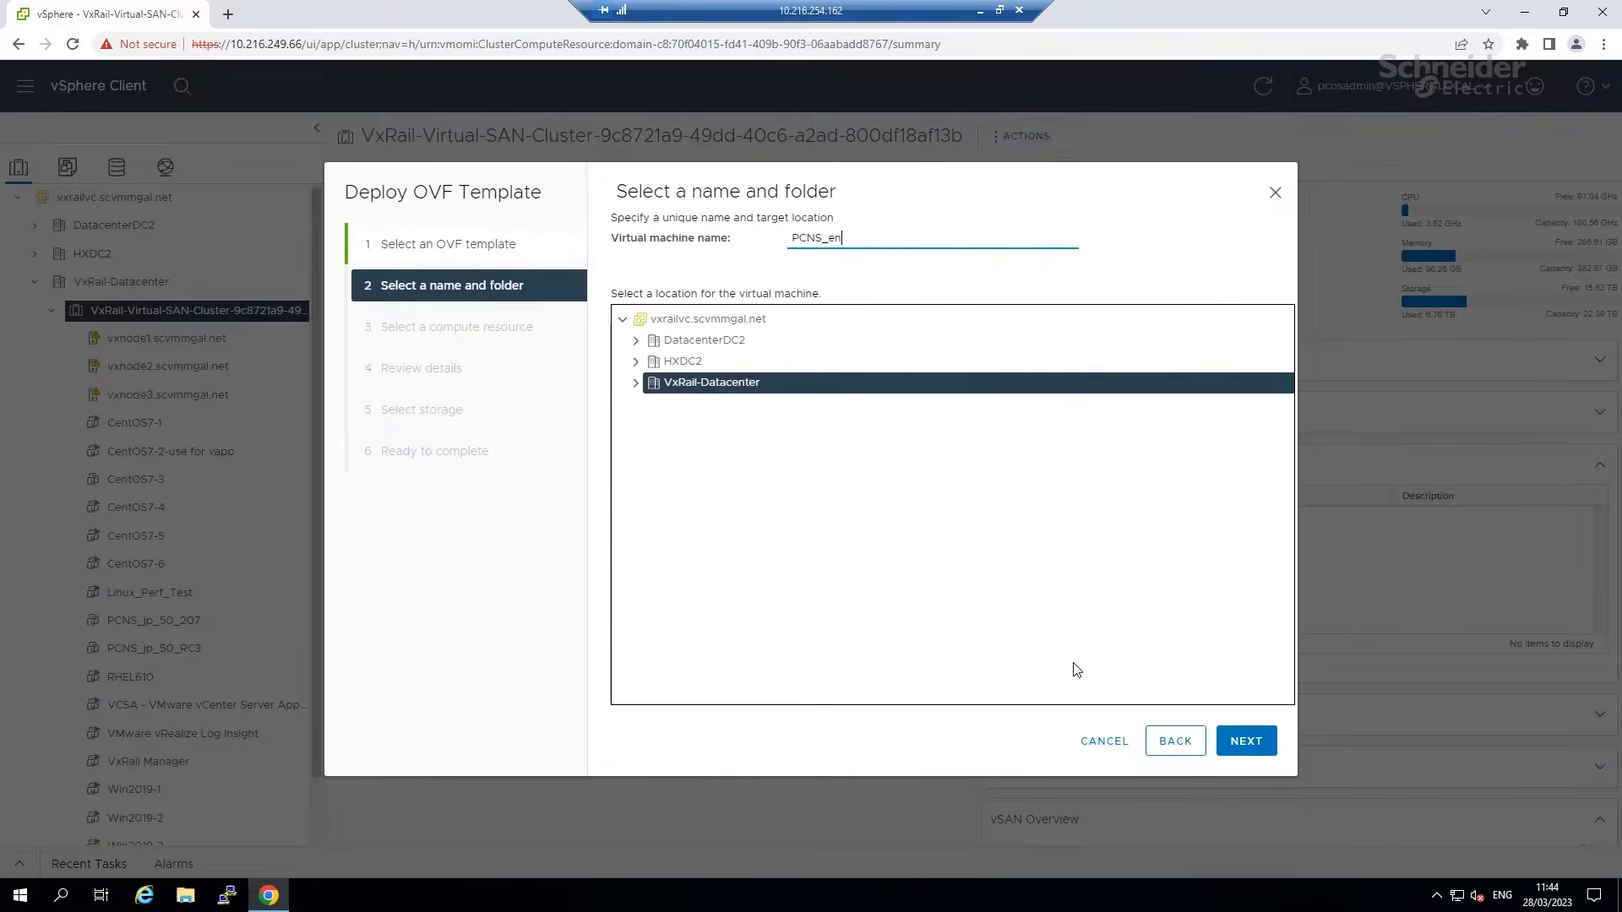
Name the VM PCNS_en50 and choose host vxnode1.scvmmgal.net as its compute resource.
text(50)
click(635, 384)
click(1247, 740)
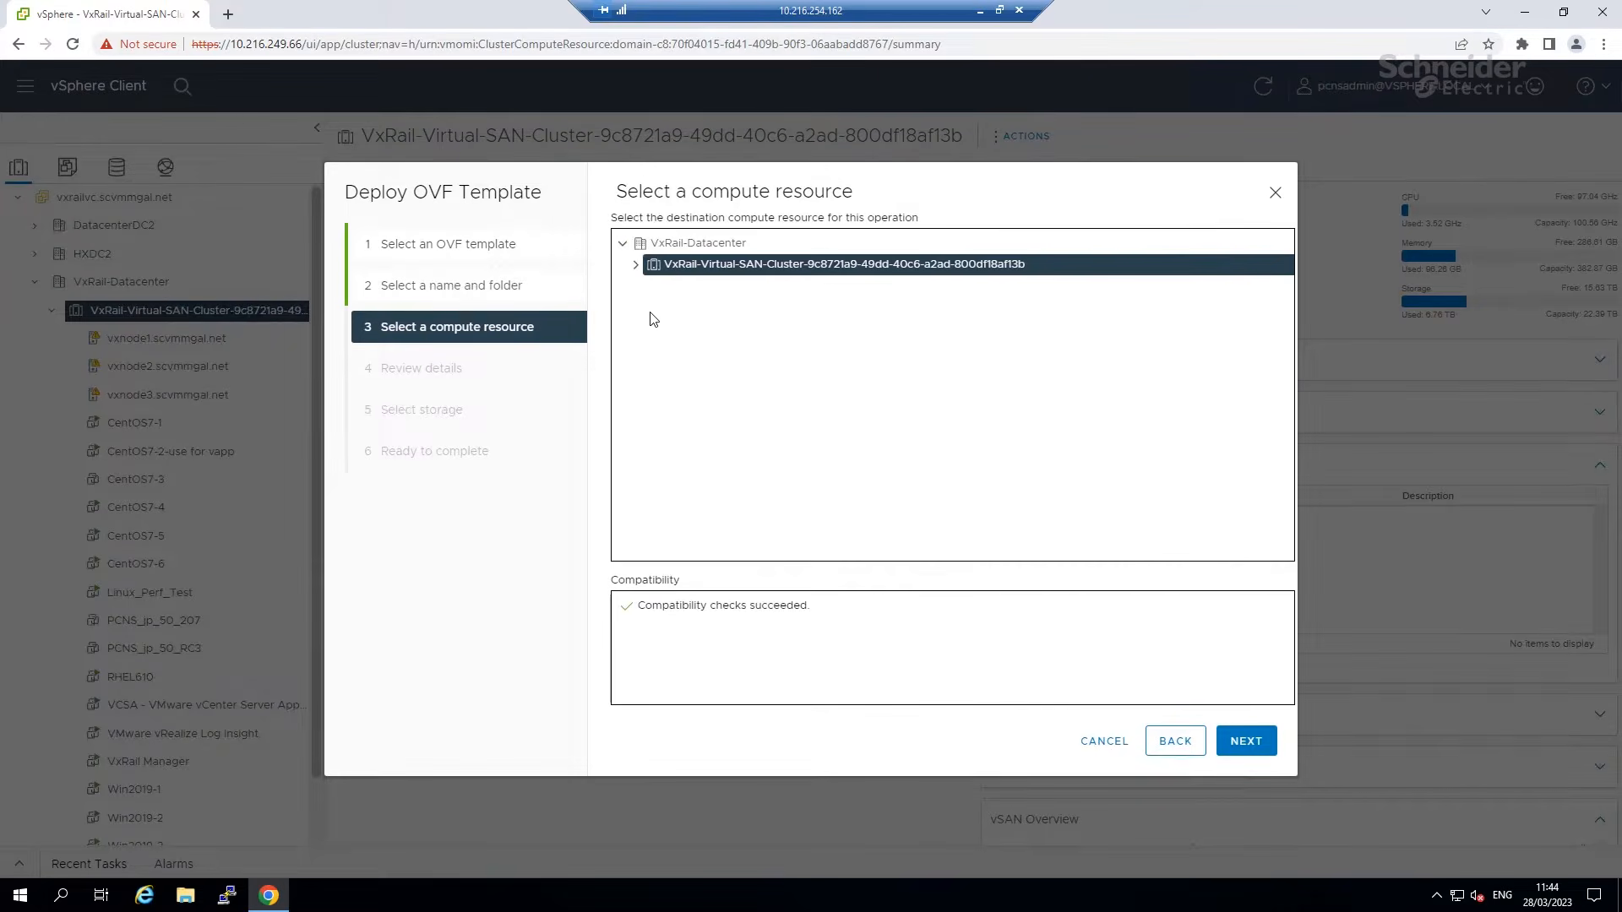
click(635, 264)
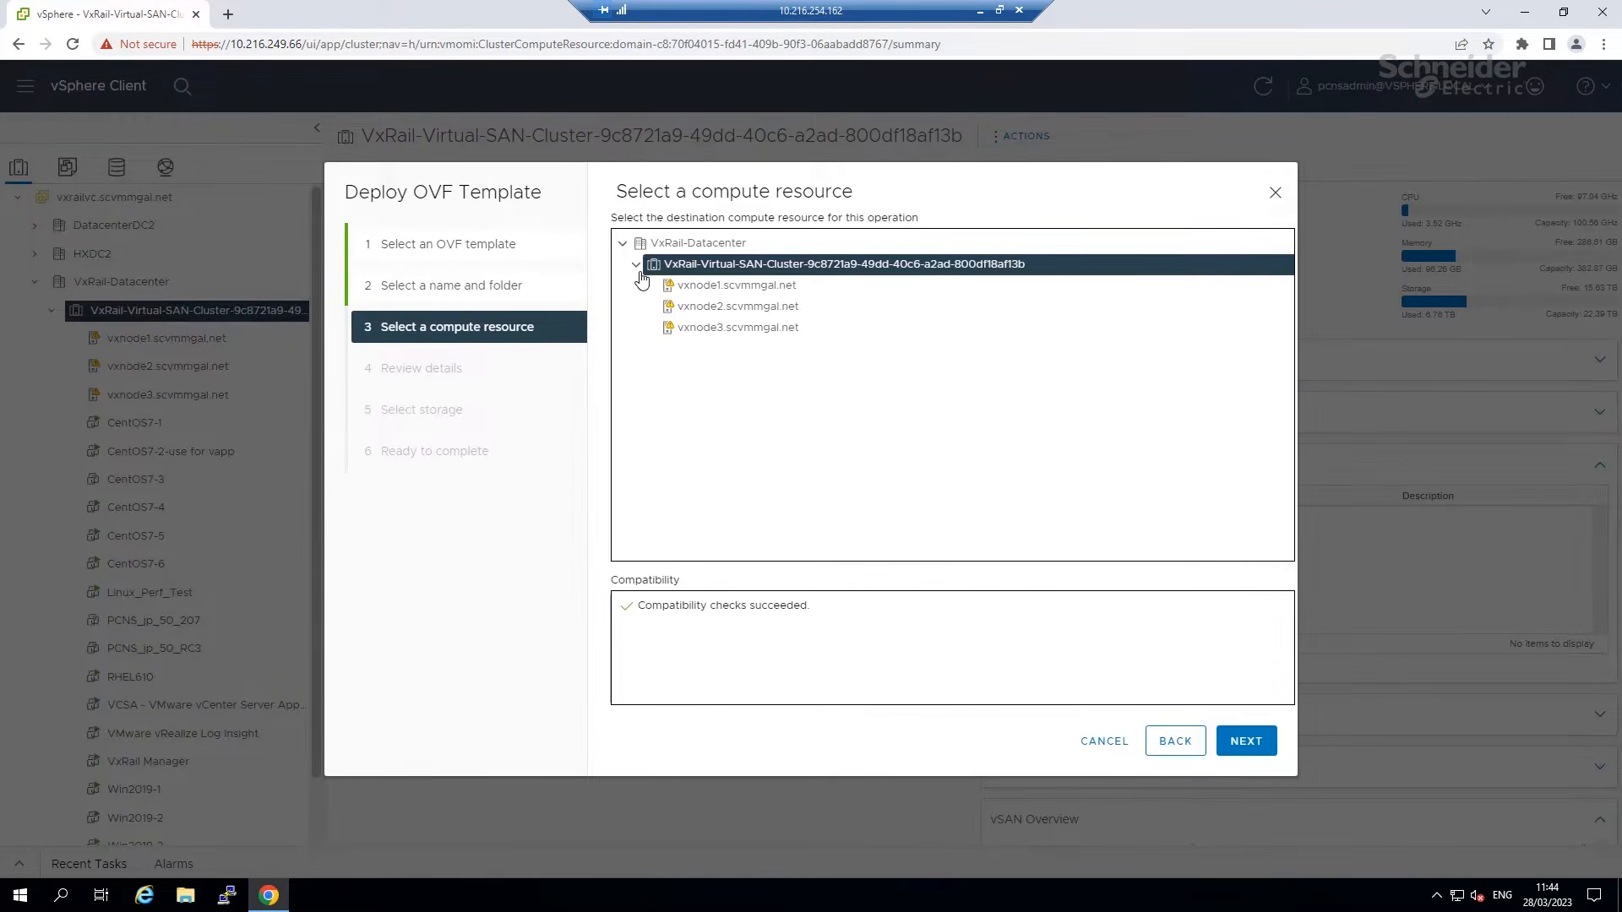
click(710, 288)
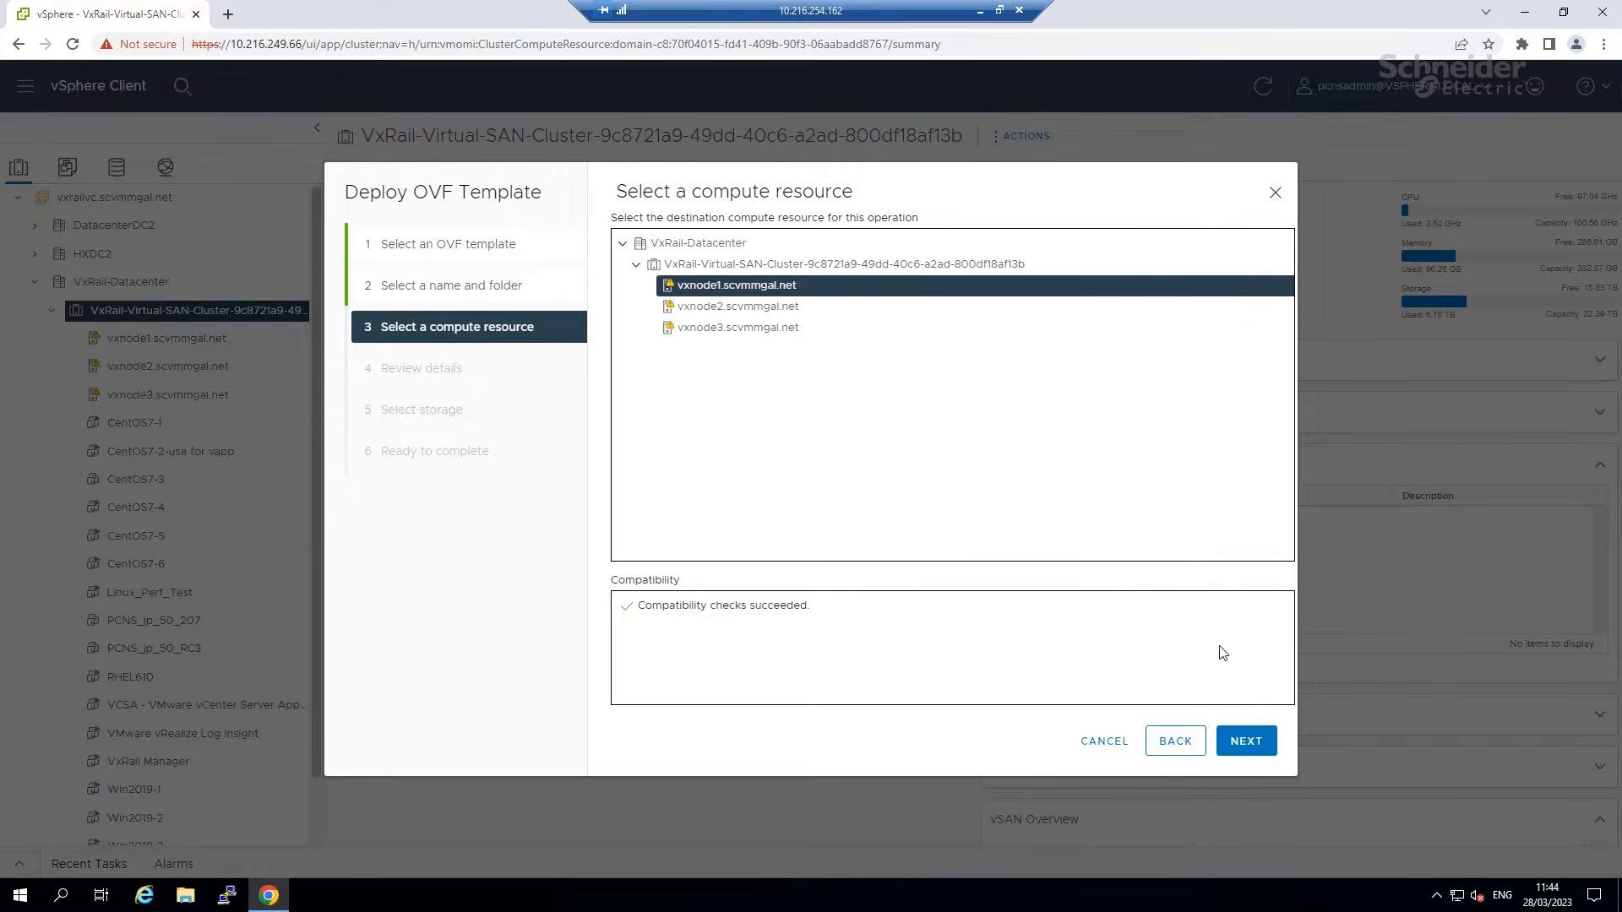
click(1246, 740)
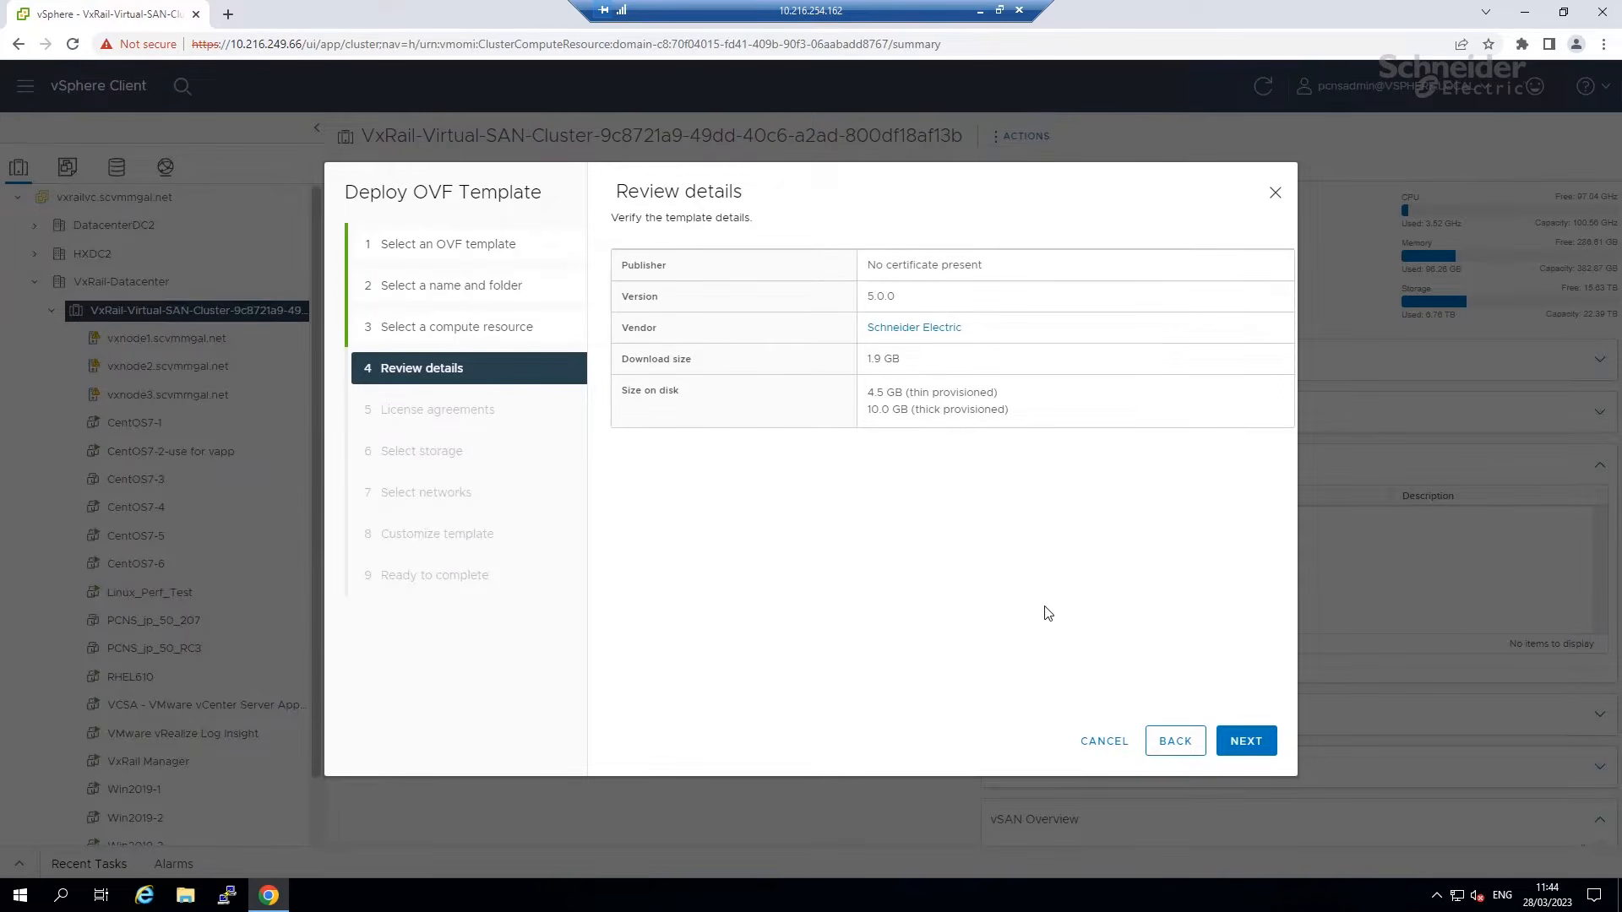
click(1245, 760)
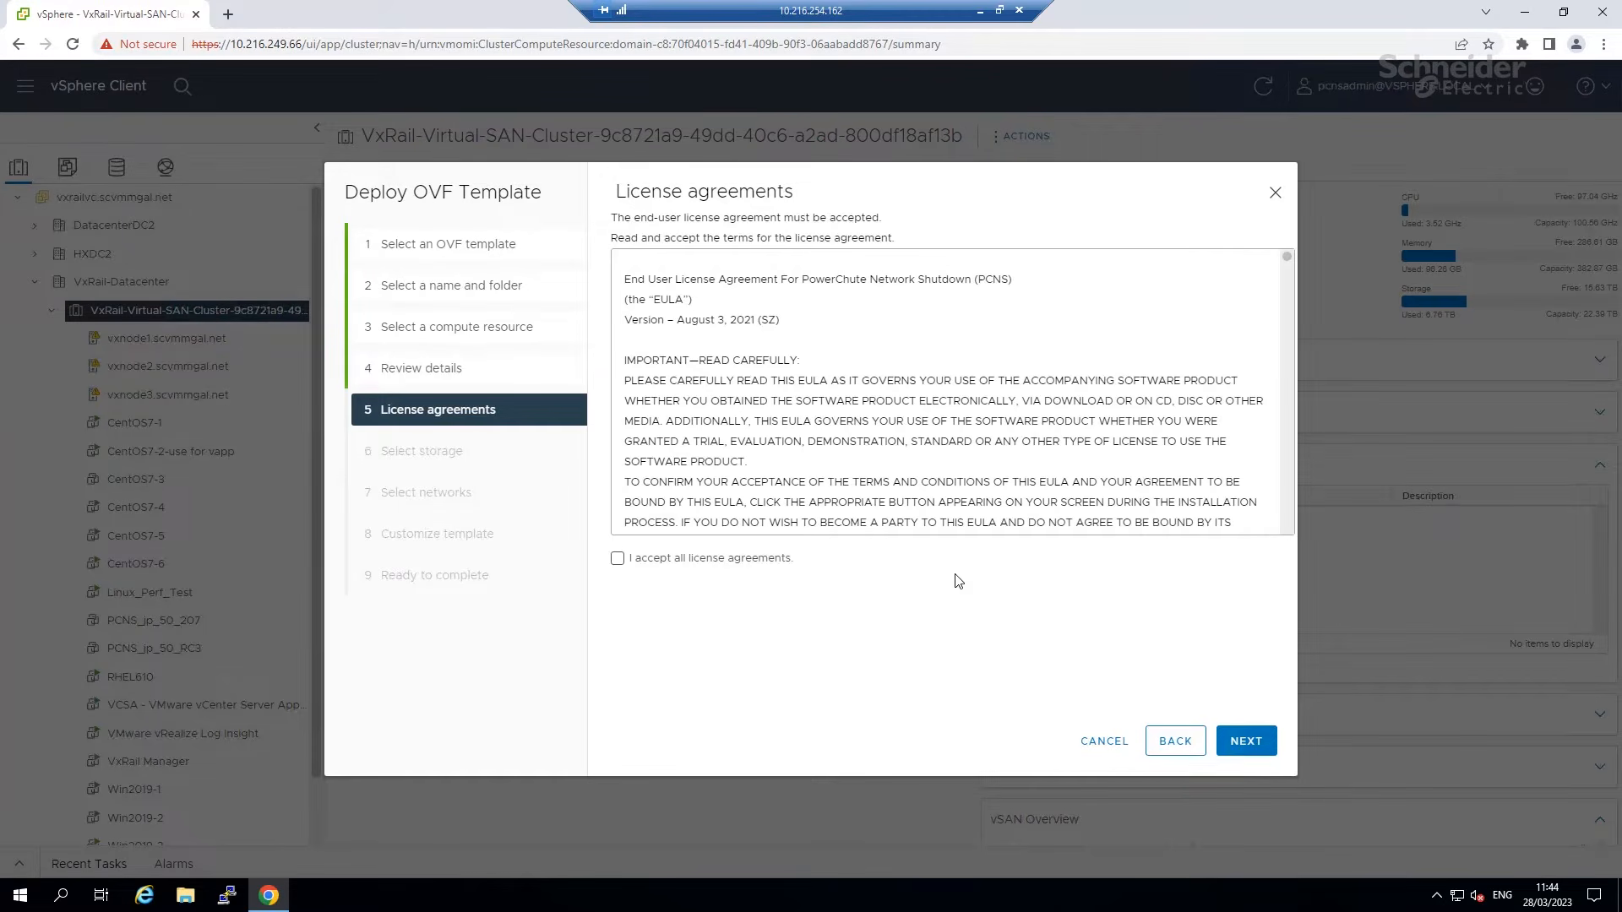
Accept the licence agreements, select the 192 GB service datastore, and keep VM Network.
drag(1287, 257, 1293, 544)
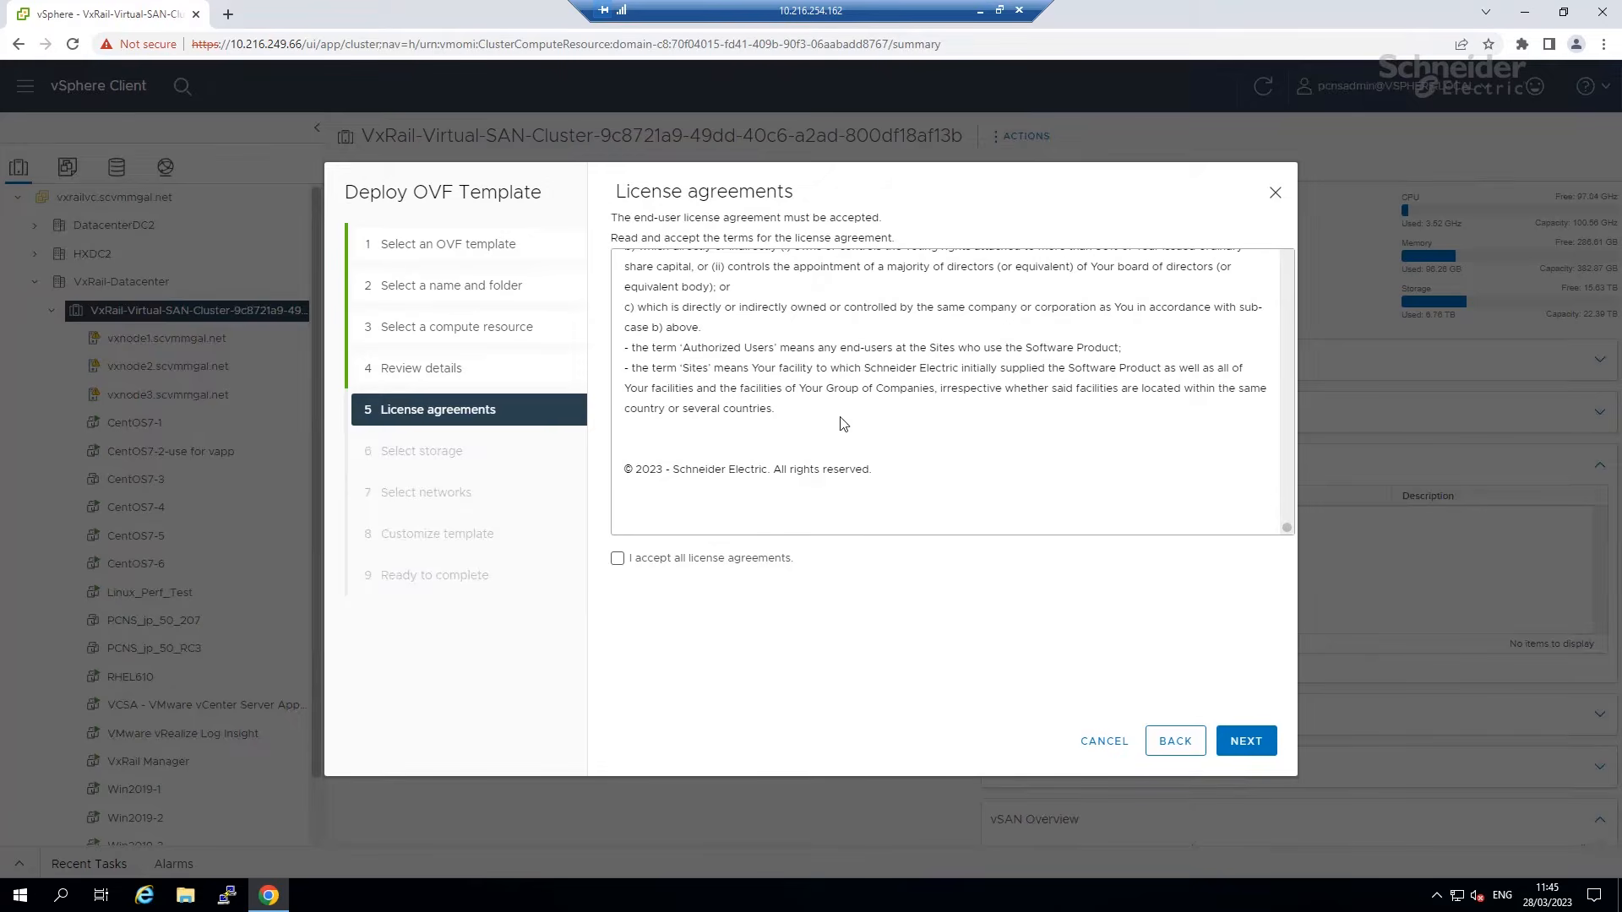
click(617, 559)
click(1245, 741)
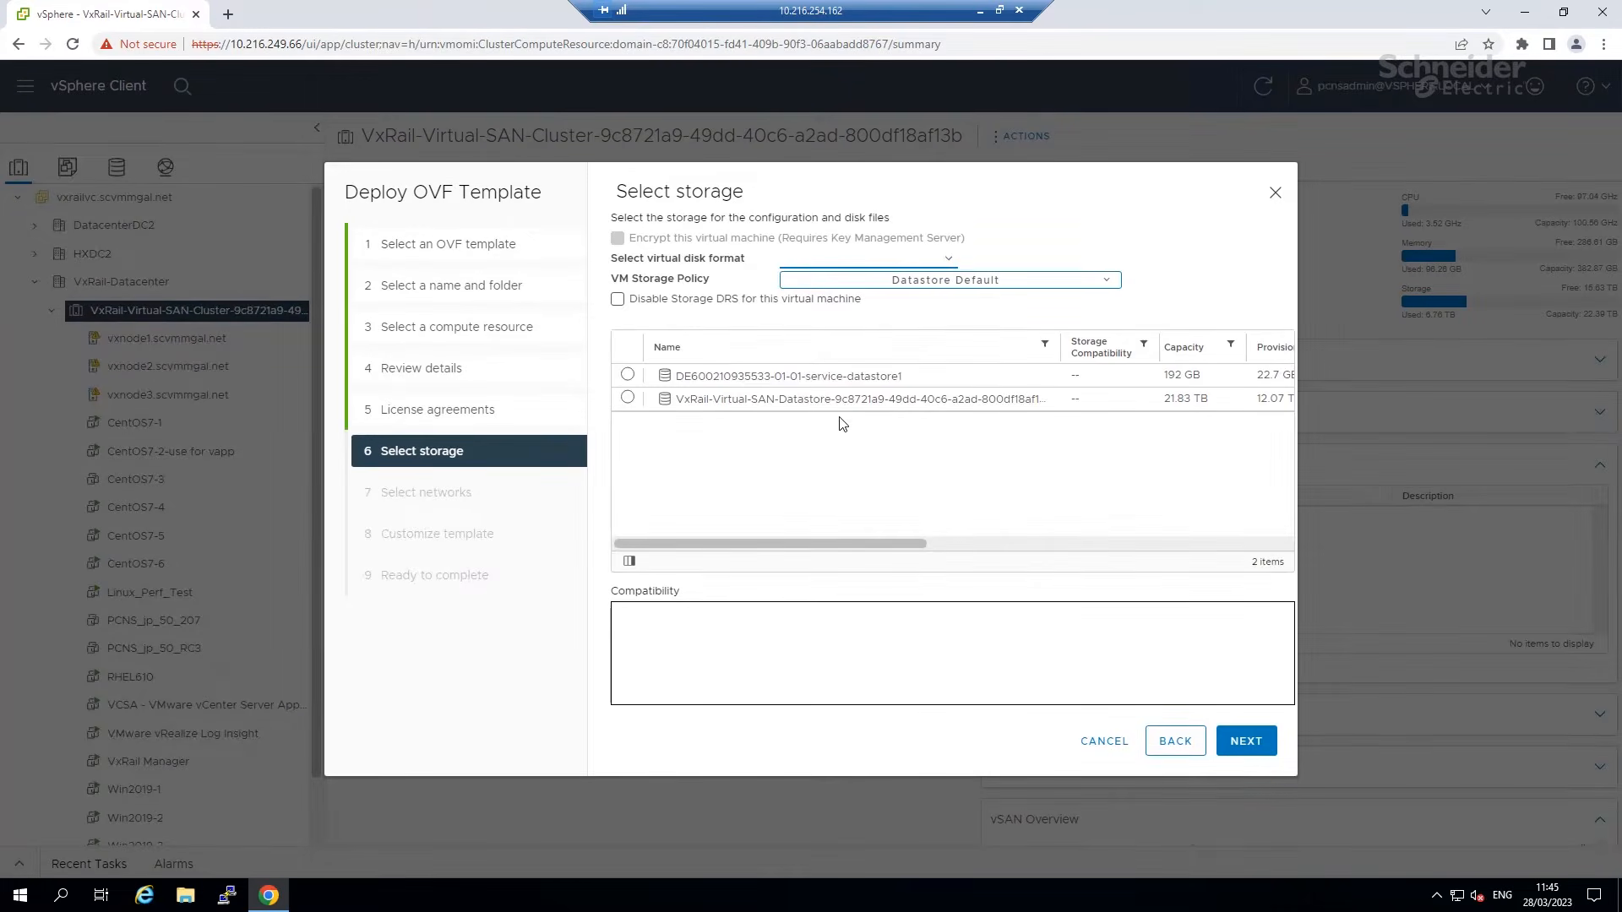
click(626, 376)
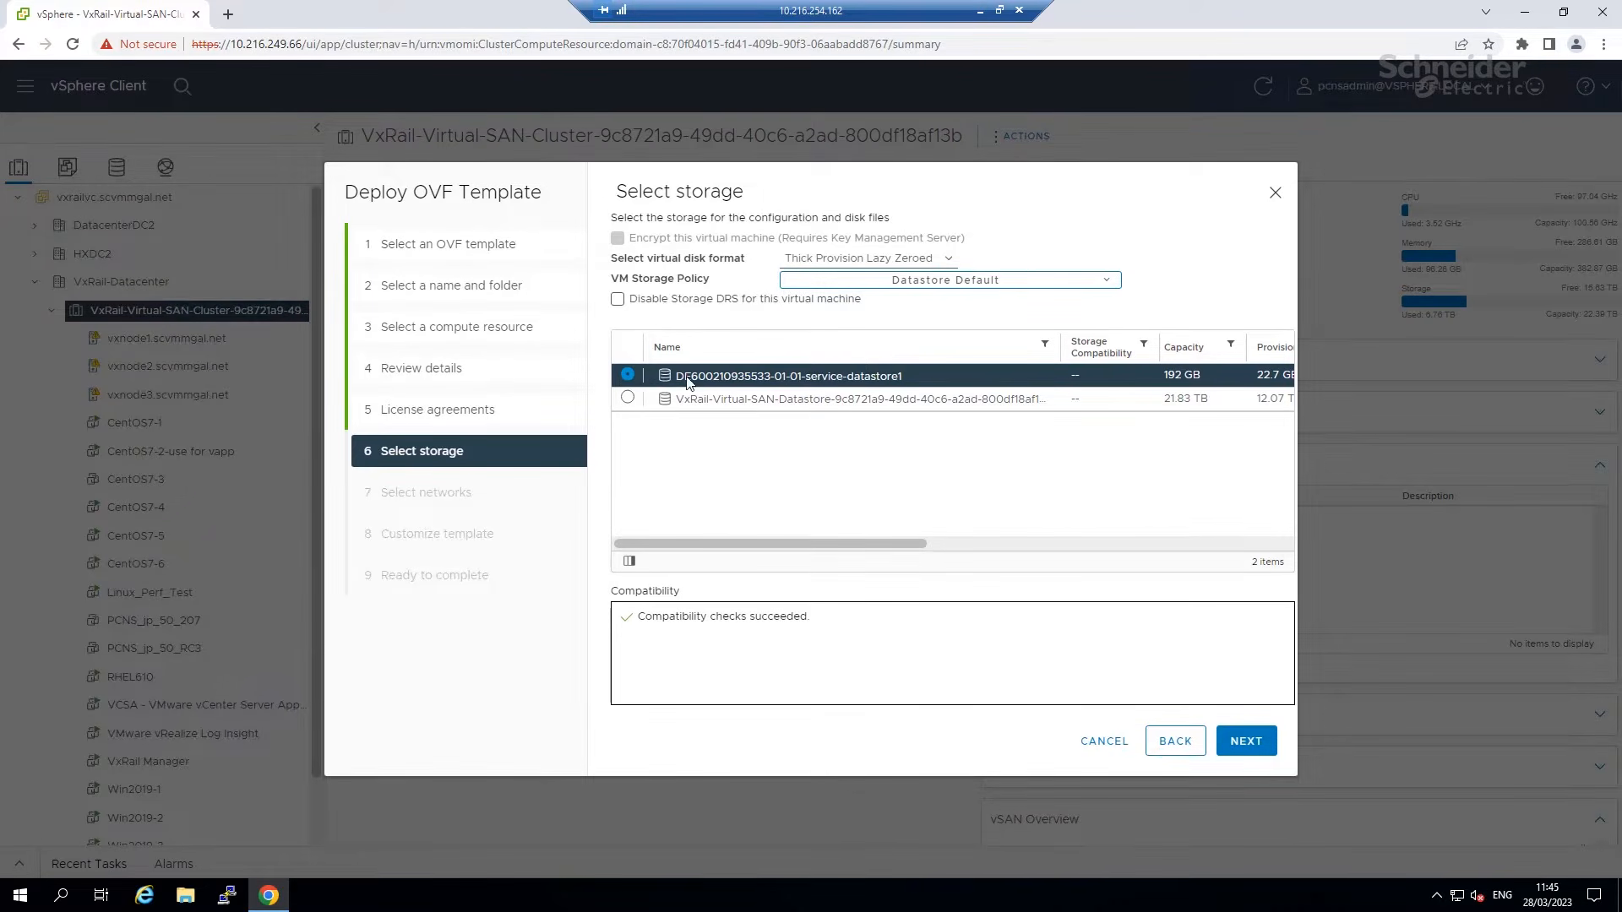
click(627, 399)
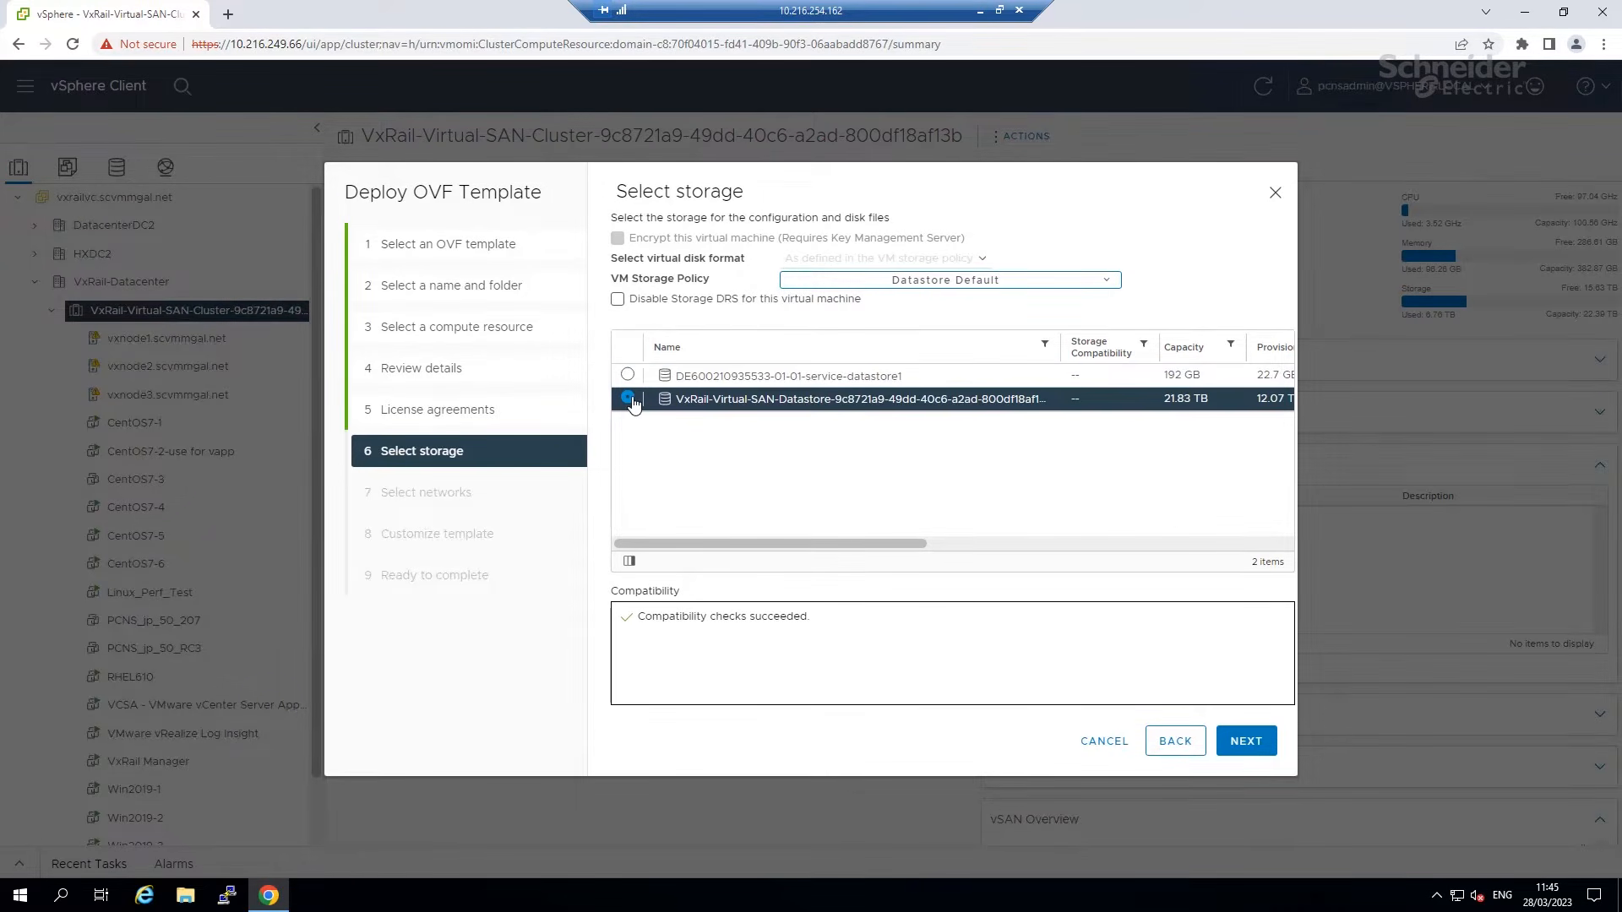
click(630, 376)
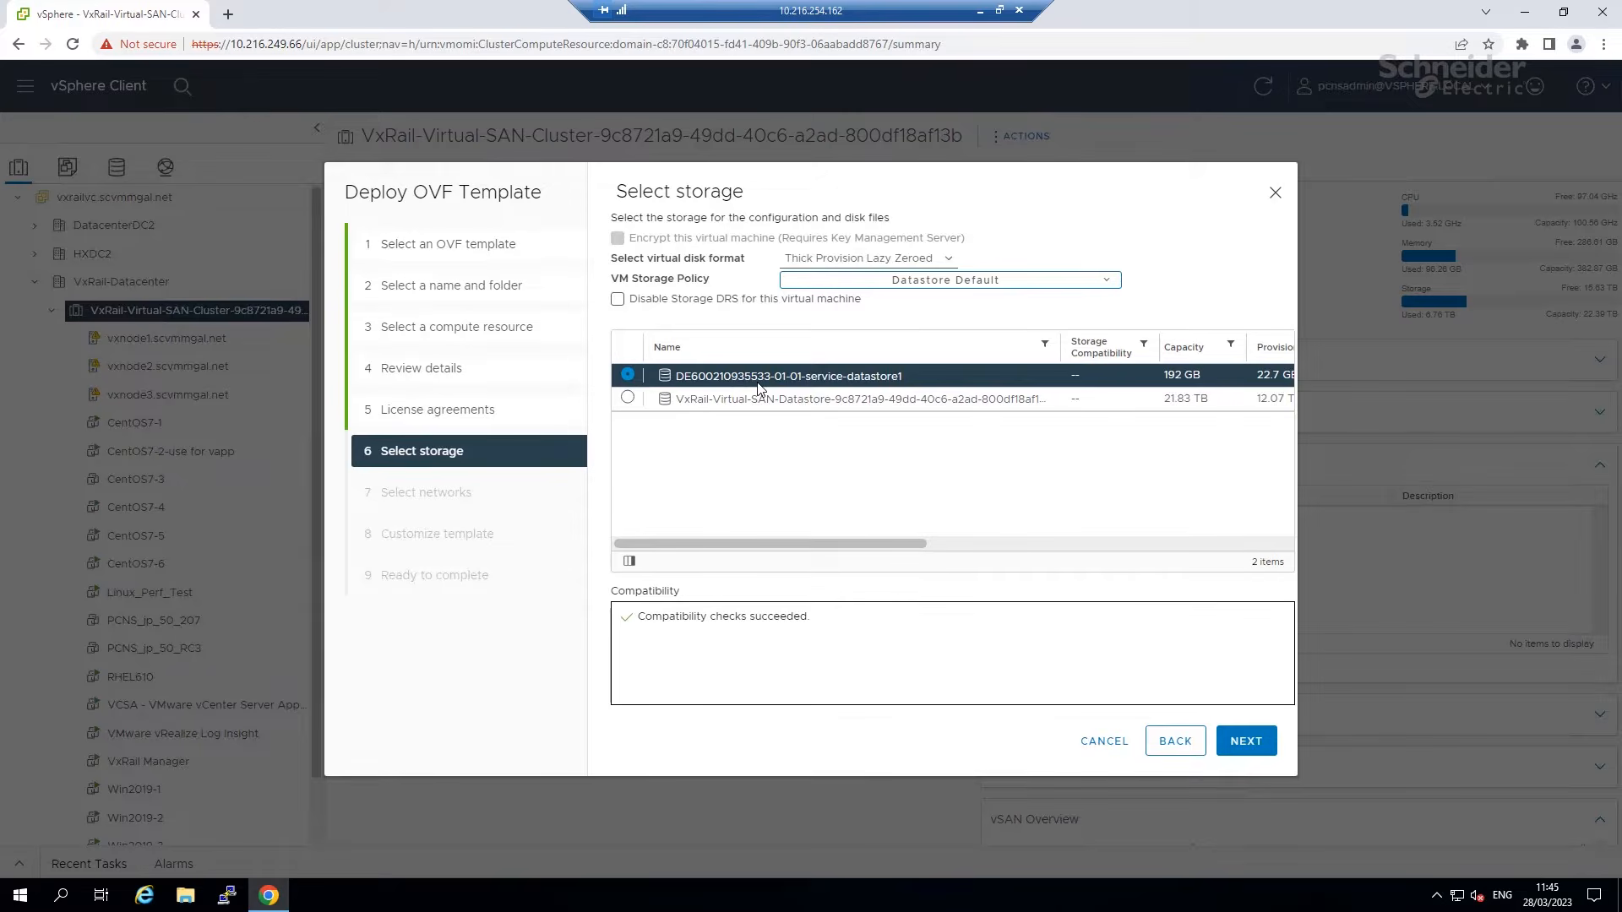
click(1245, 743)
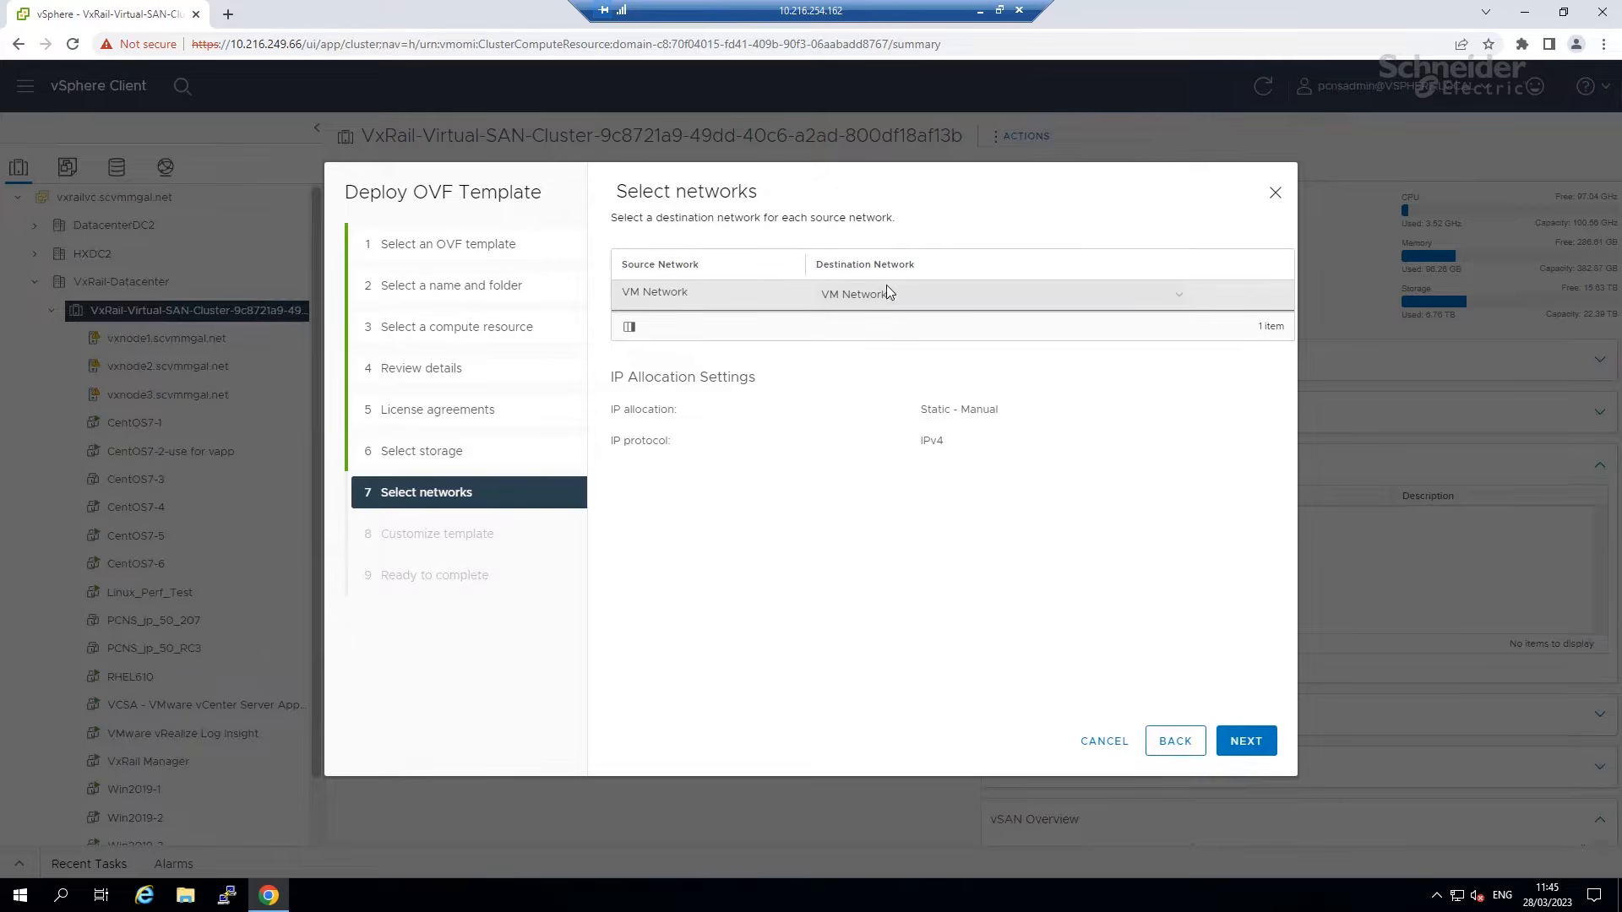
click(897, 294)
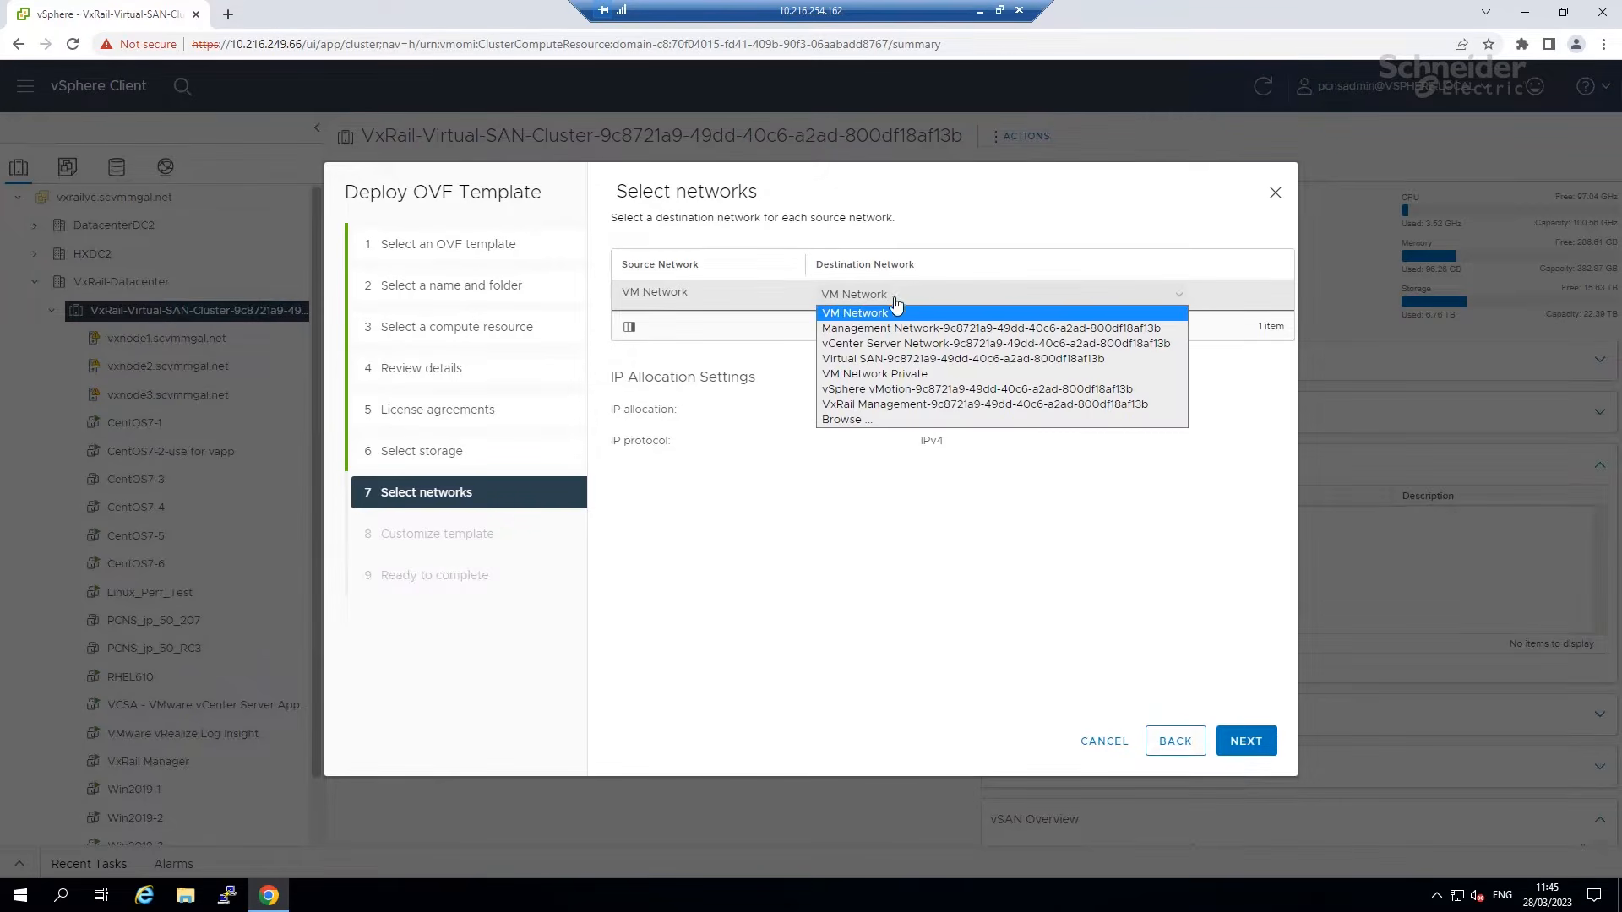
click(841, 318)
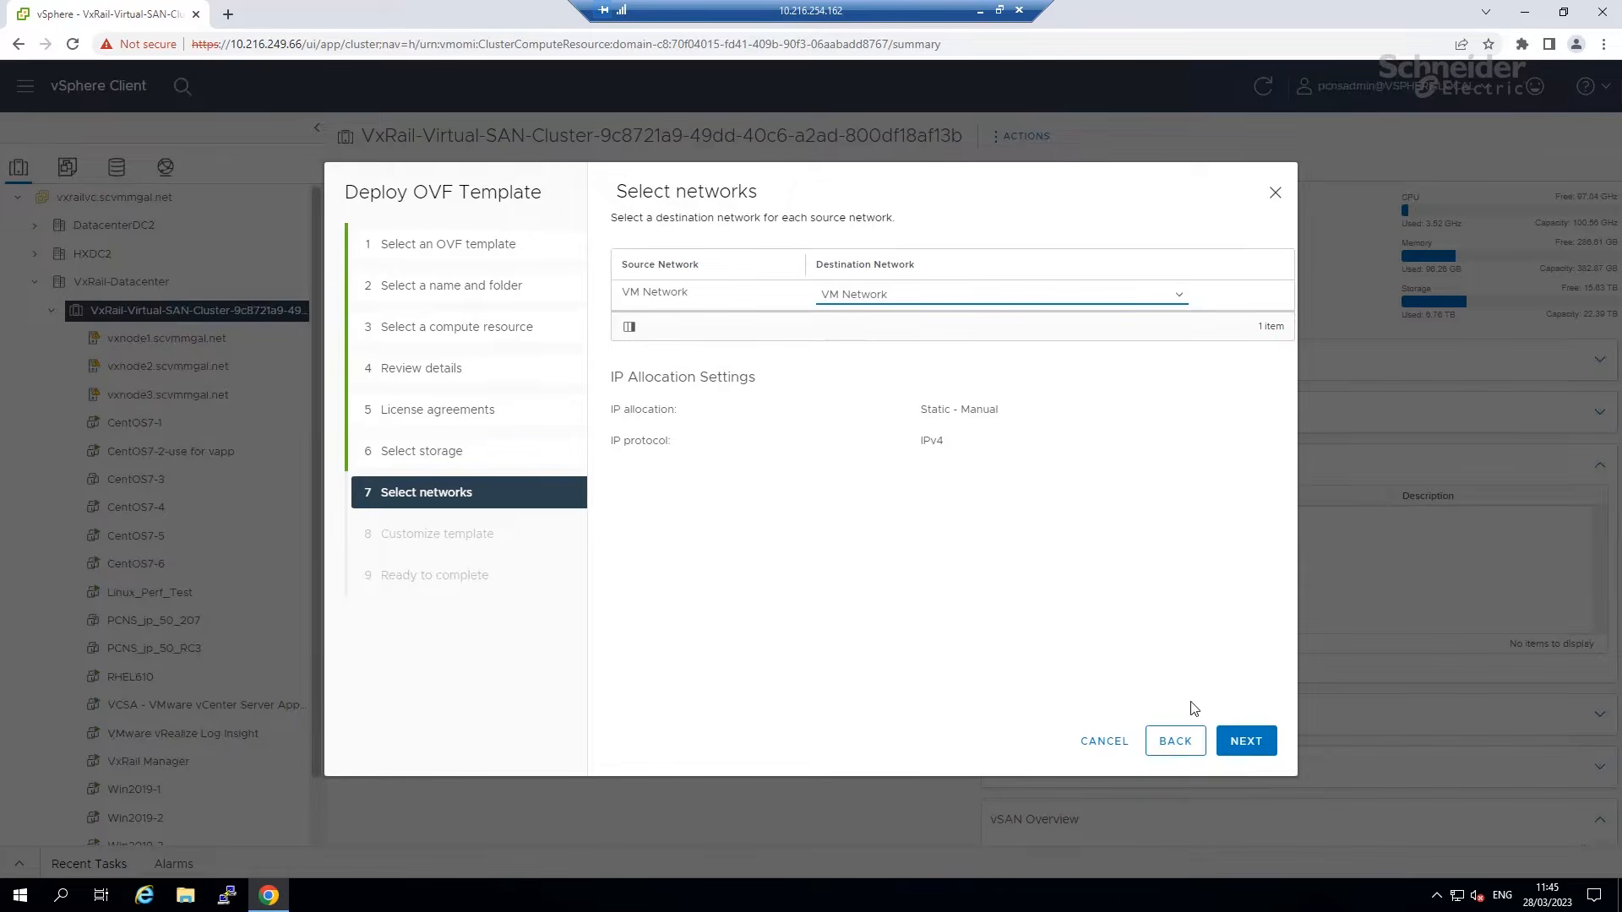
click(1232, 731)
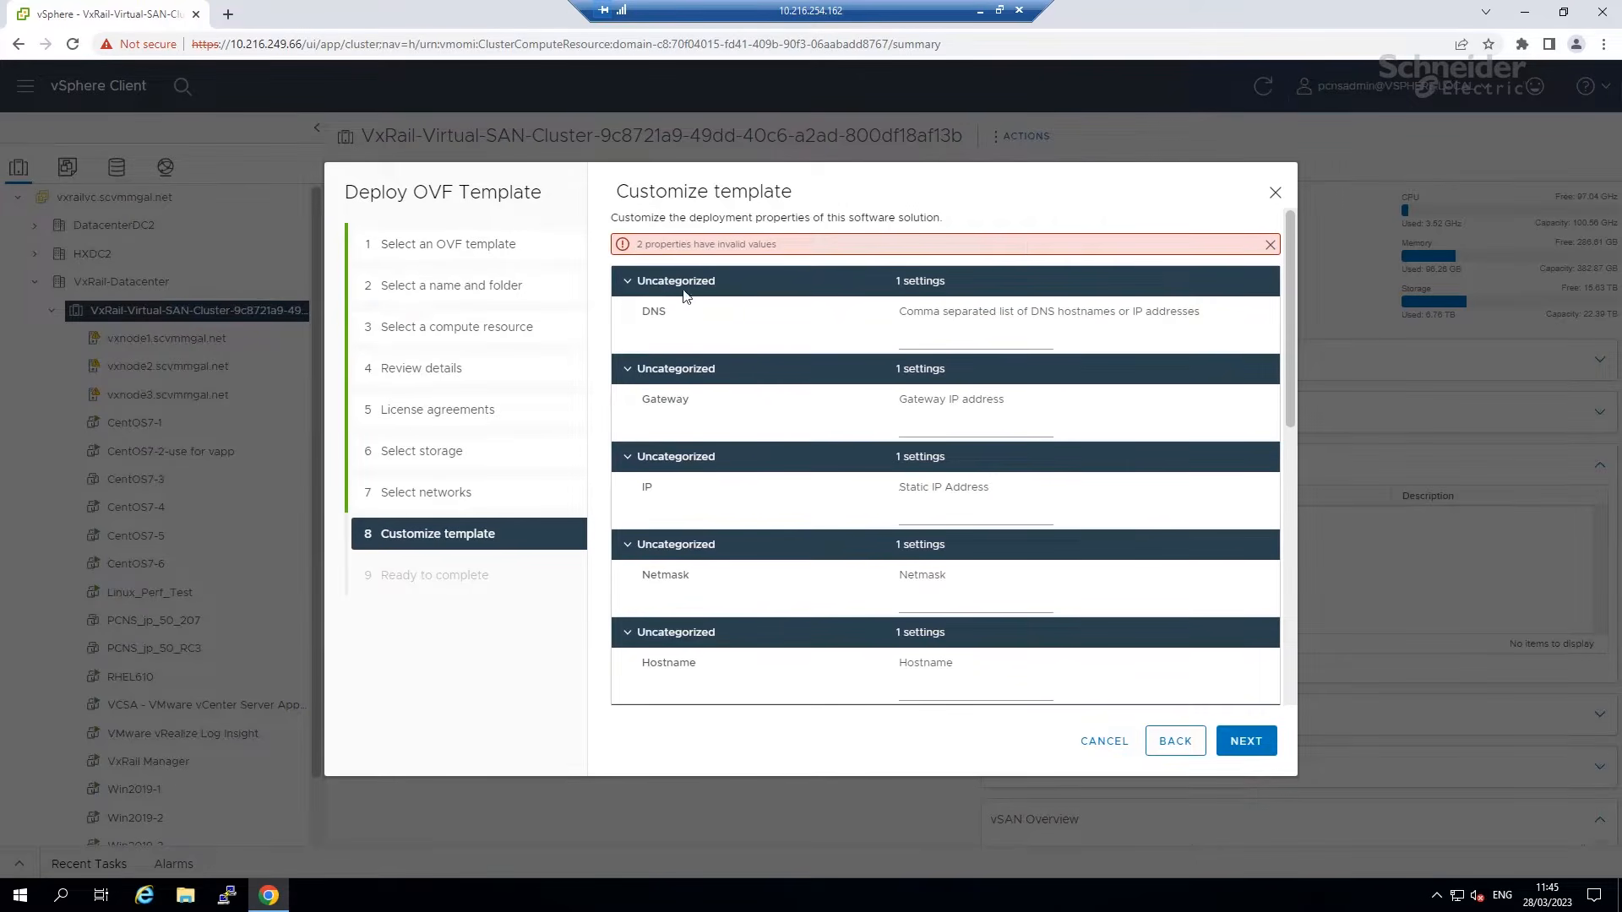
Set DNS 10.216.254.162, gateway 10.216.249.4, IP 10.216.249.200 and netmask 255.255.255.0.
click(971, 347)
text(10.216.254.162)
click(956, 421)
text(10.216.249.4)
click(927, 521)
text(10.216)
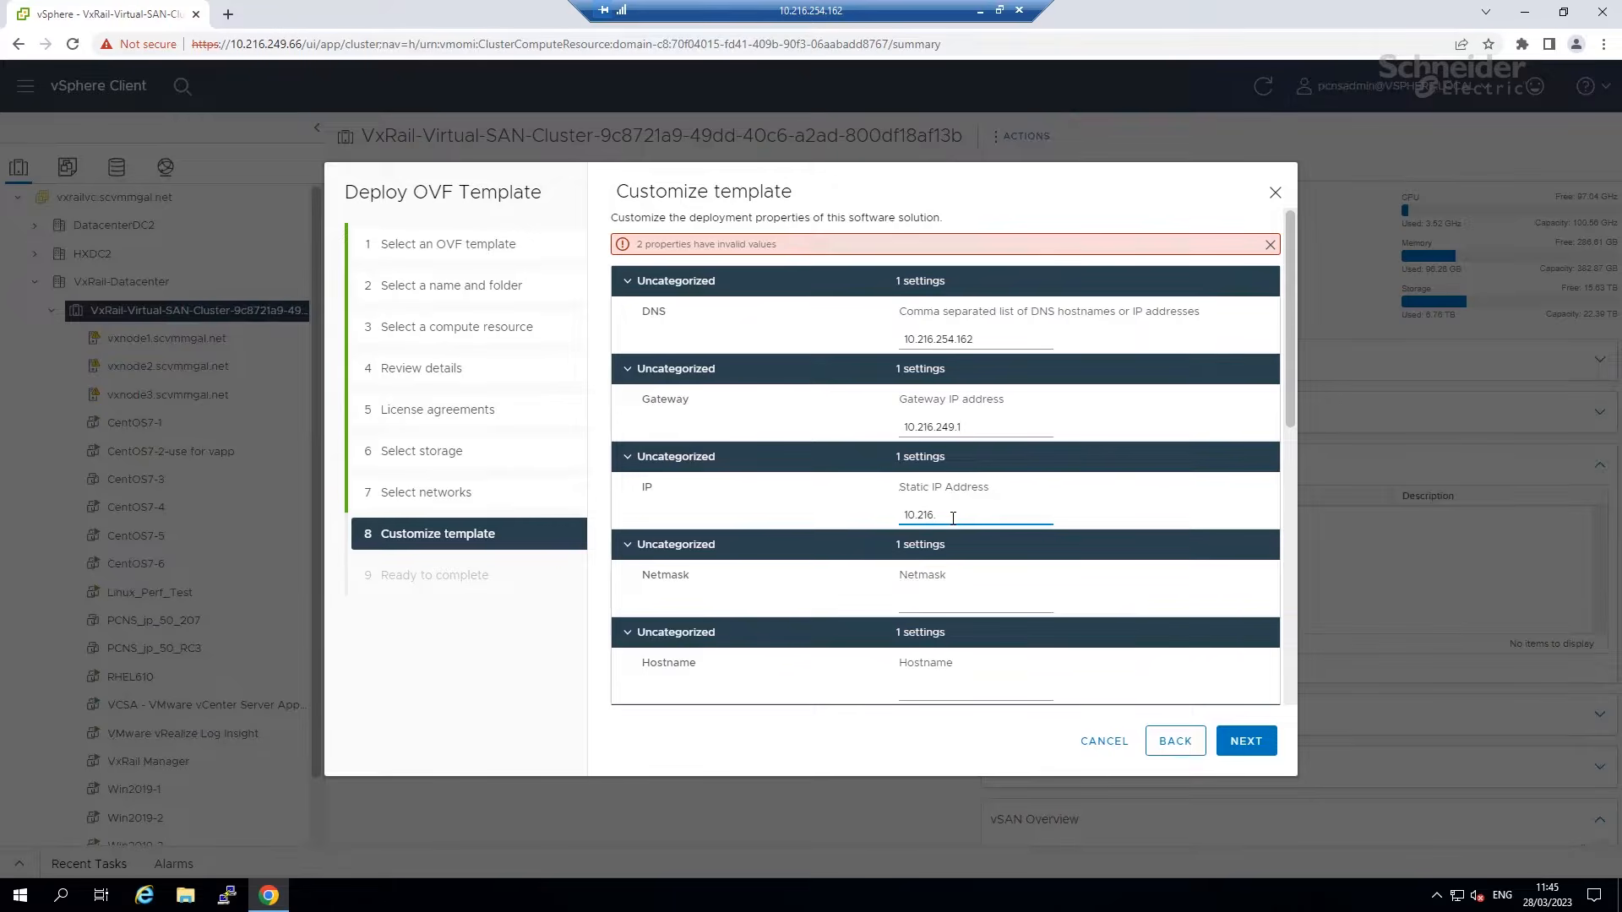
text(.240)
key(BackSpace)
text(9.200)
click(958, 598)
text(255.255)
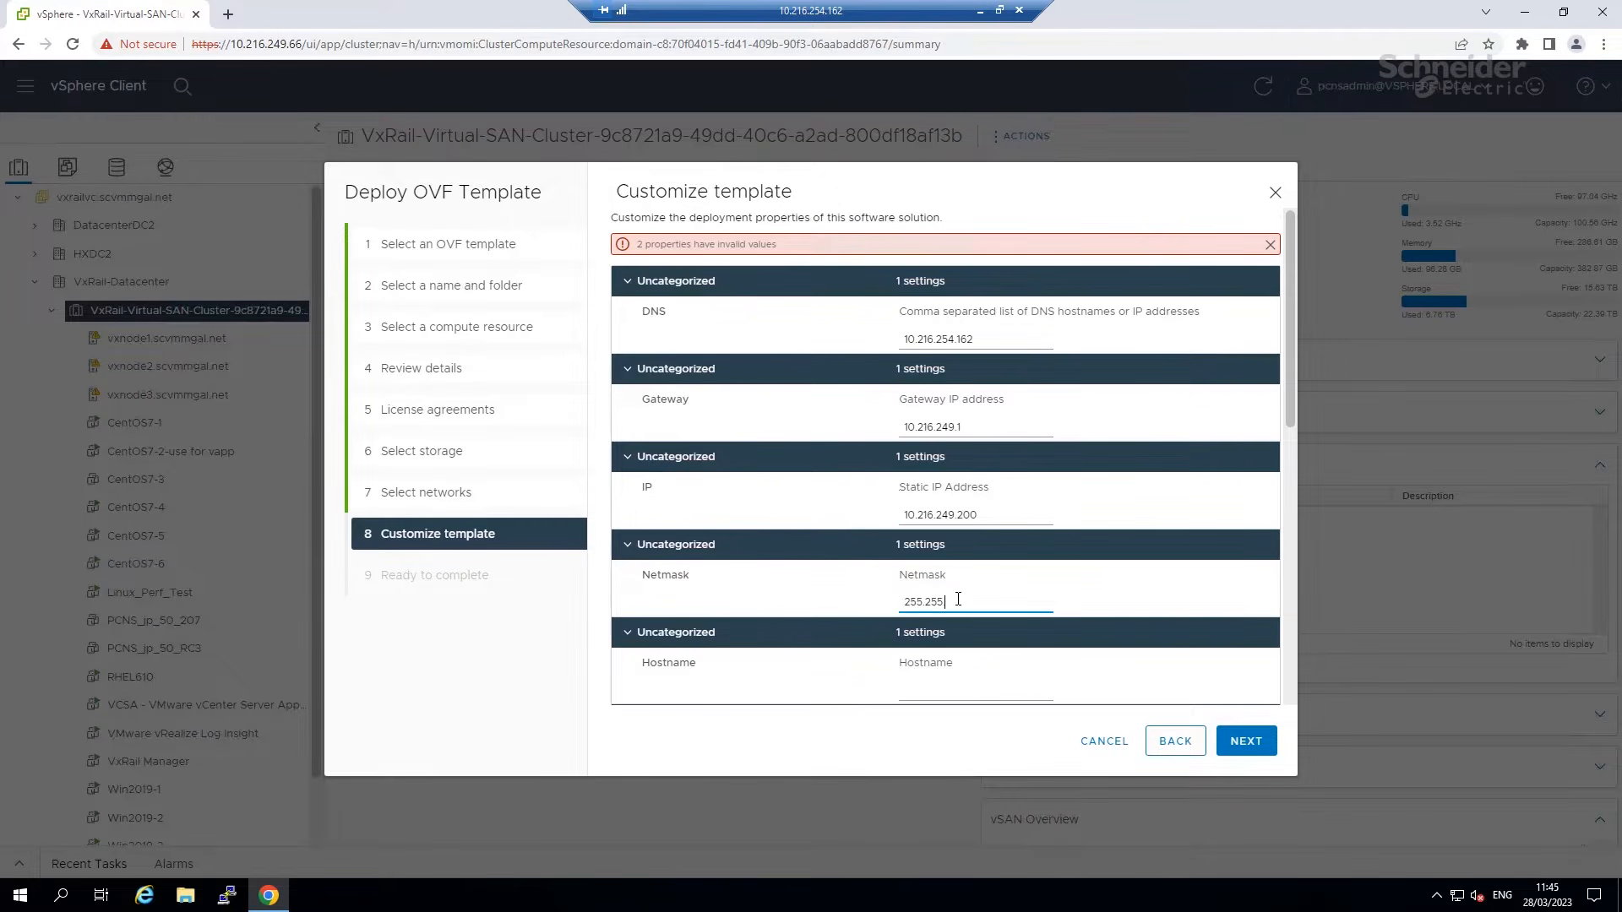
text(.255.0)
Set hostname pcns50demo and enter the root password.
click(970, 682)
text(pcns50demo)
drag(1289, 399, 1292, 510)
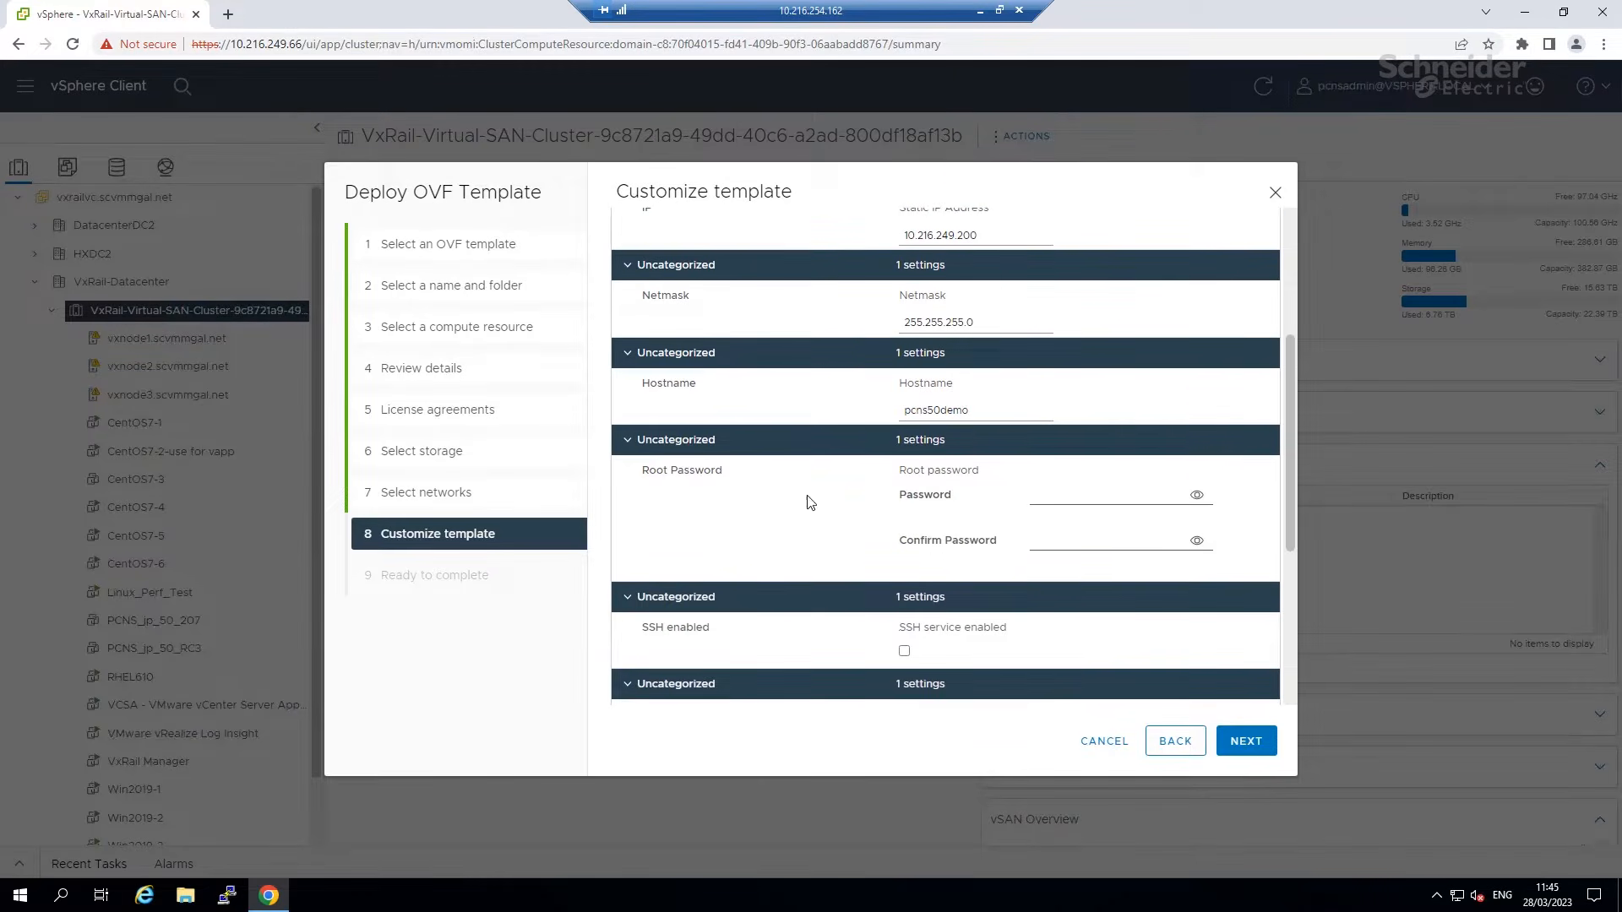
click(1064, 492)
text(•••••)
key(Tab)
key(Tab)
Keep the SSH service enabled and set the time zone to America/New_York.
click(904, 652)
click(905, 652)
drag(1290, 523, 1301, 611)
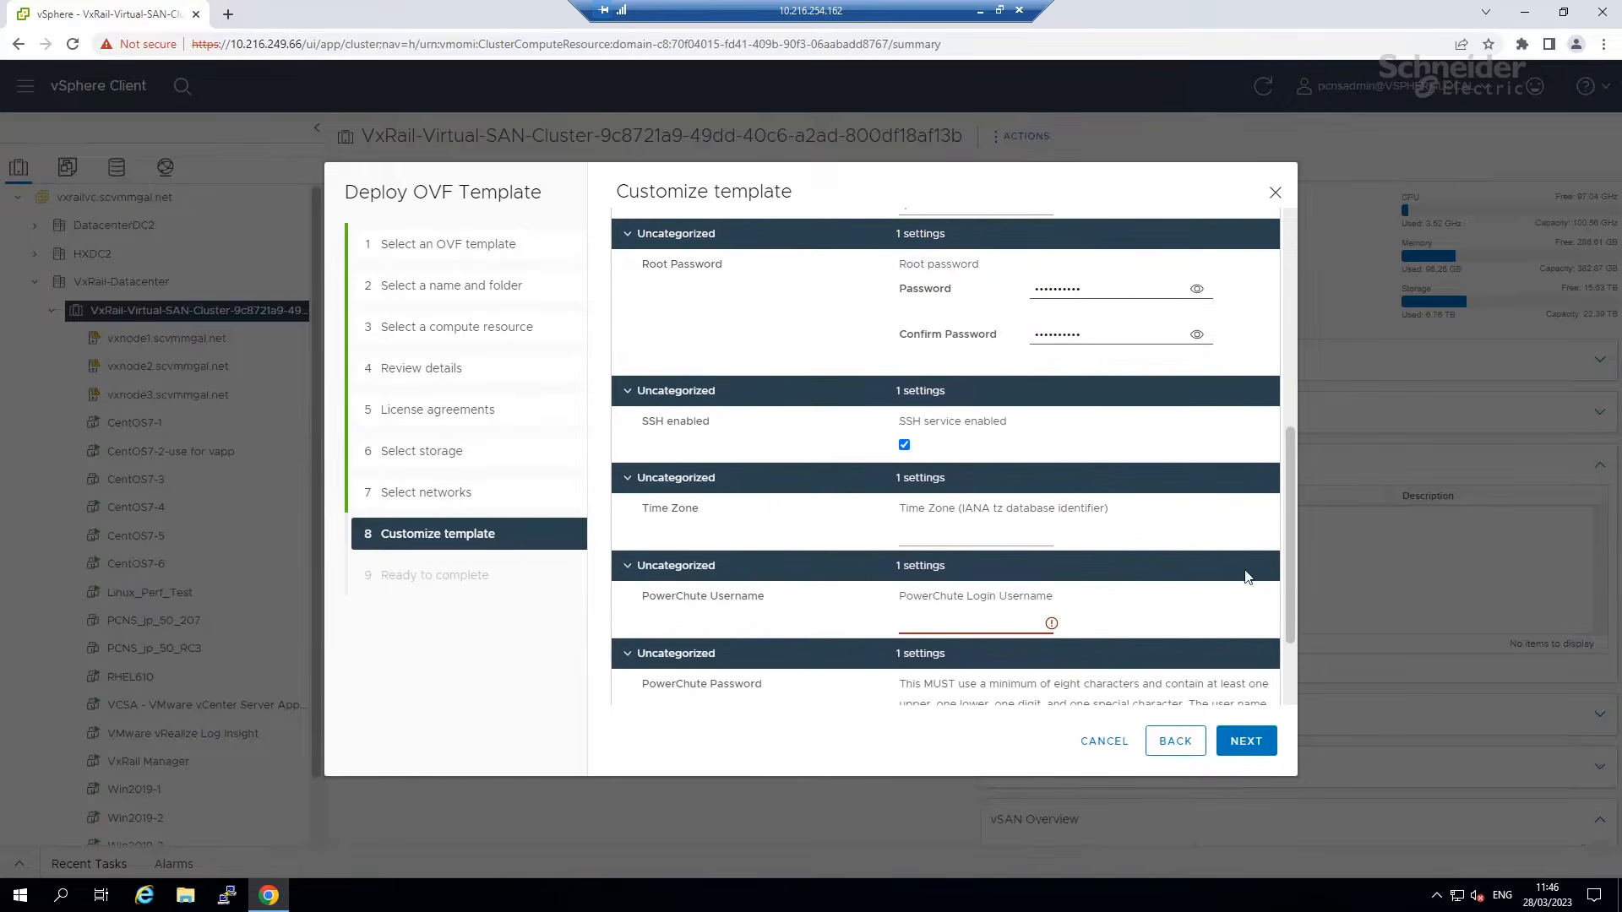
click(960, 536)
click(1020, 572)
click(956, 623)
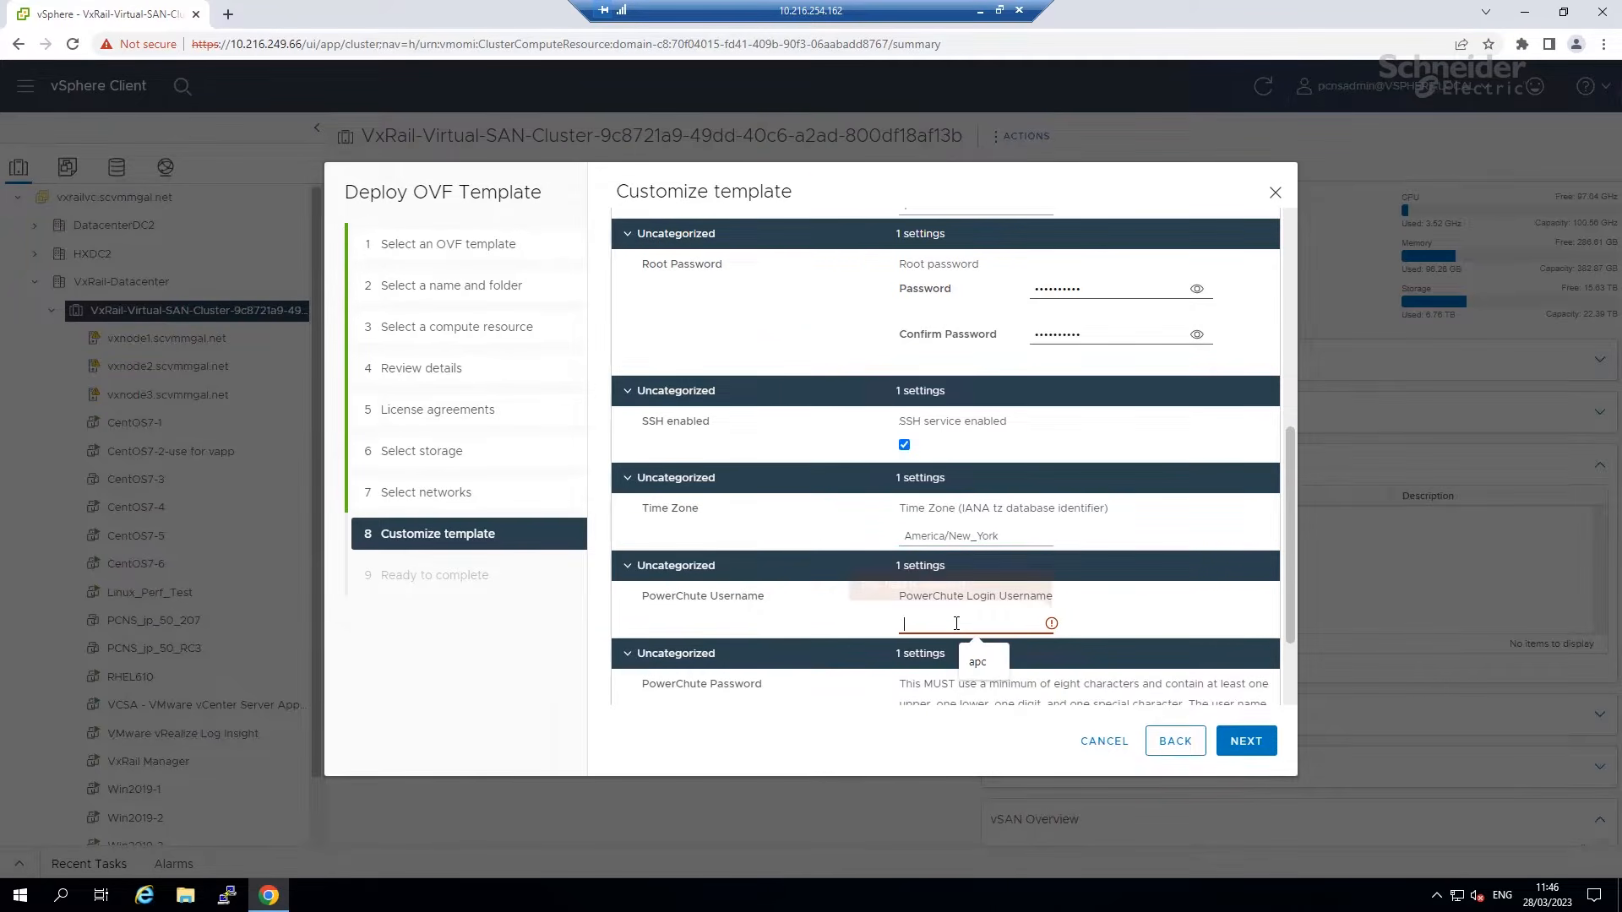
text(apc)
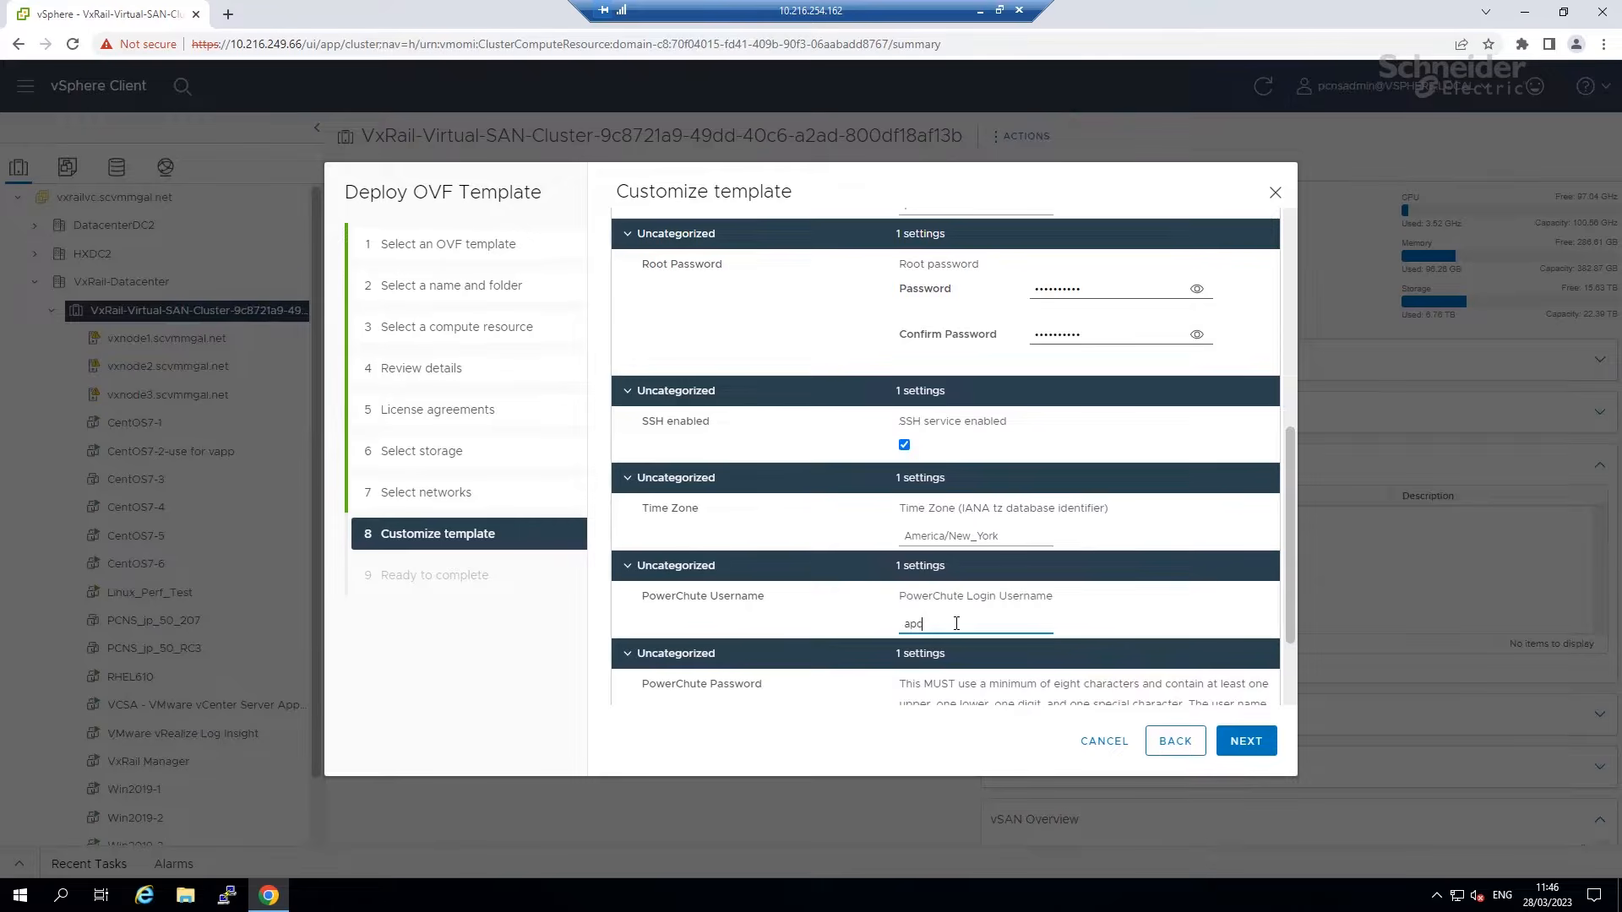
drag(1289, 549, 1304, 713)
click(1093, 619)
text(••••••••)
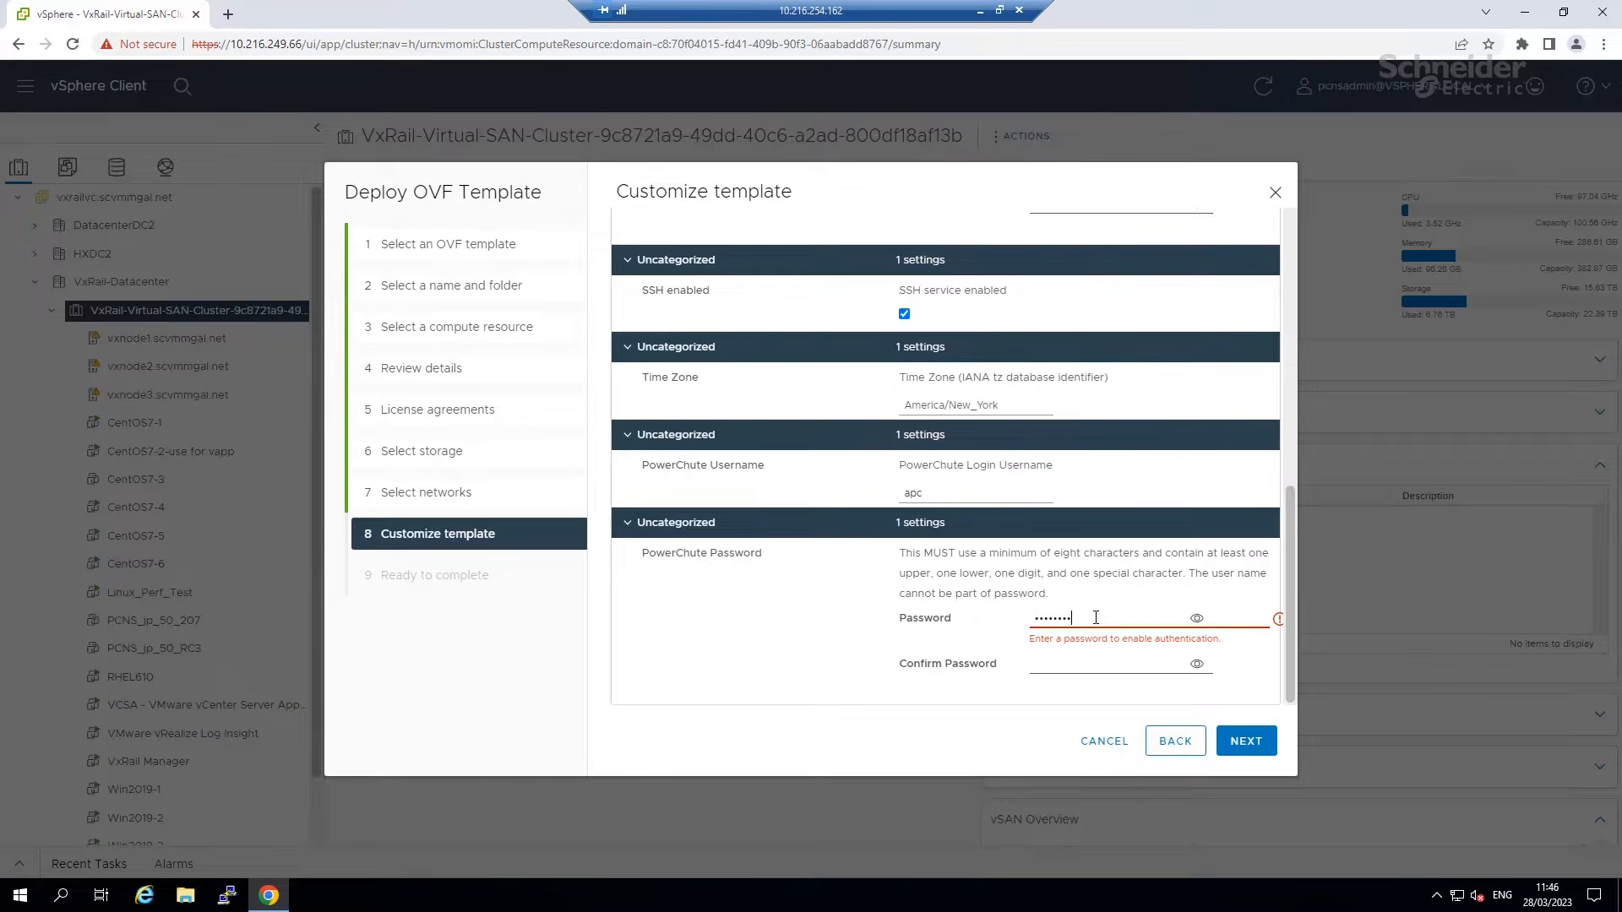
text(•••)
click(1080, 661)
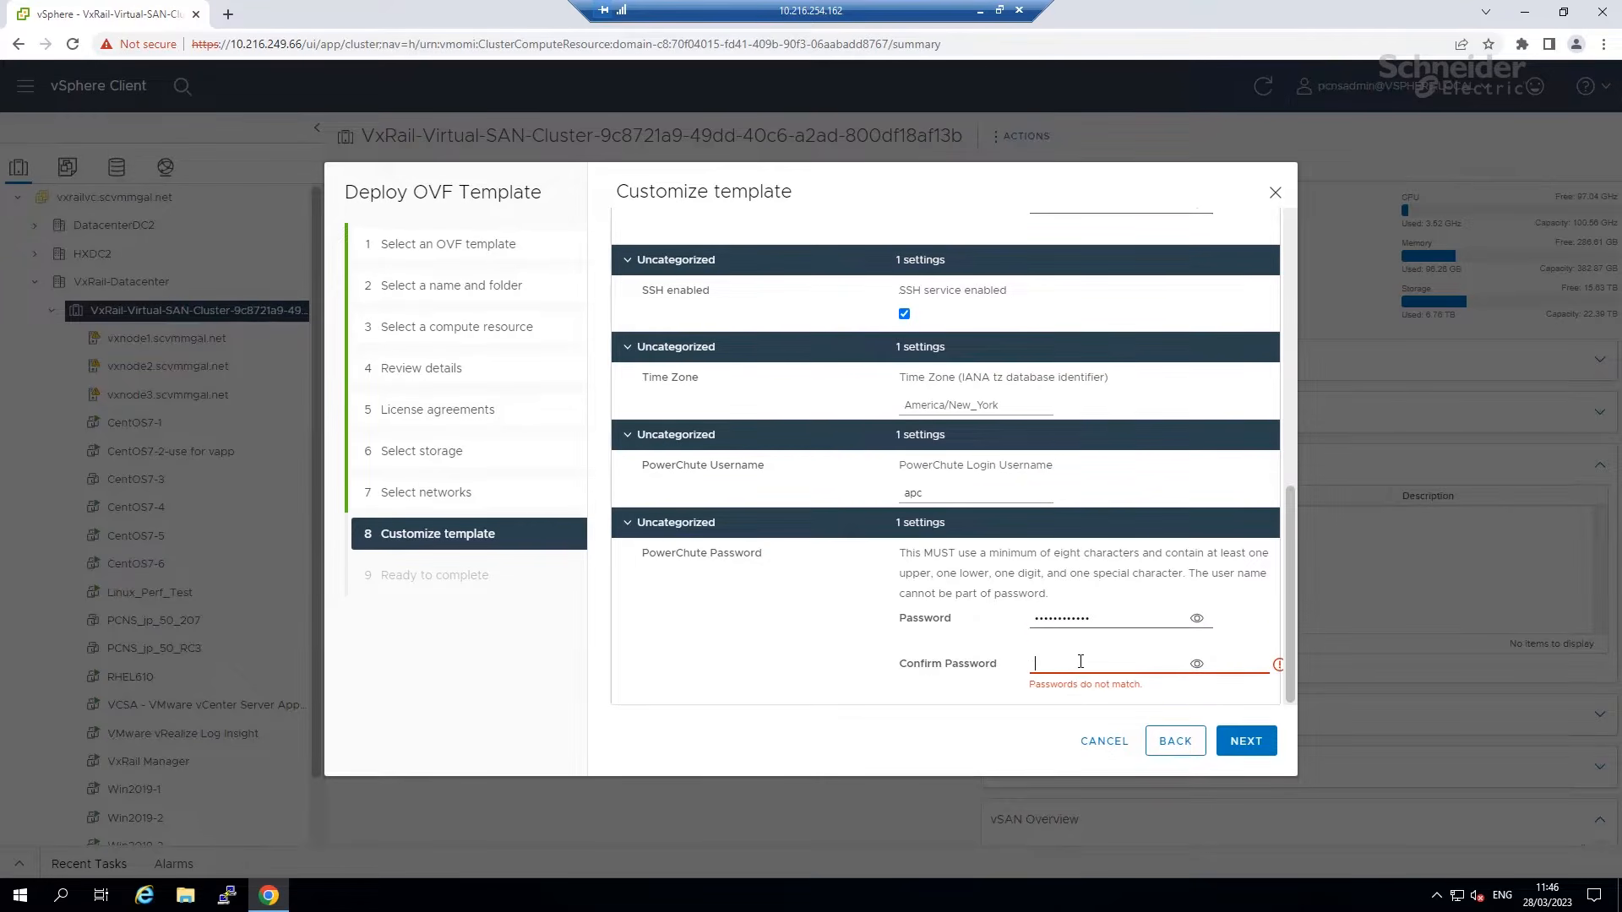
text(••••••••••••)
key(Tab)
drag(1279, 671, 1132, 674)
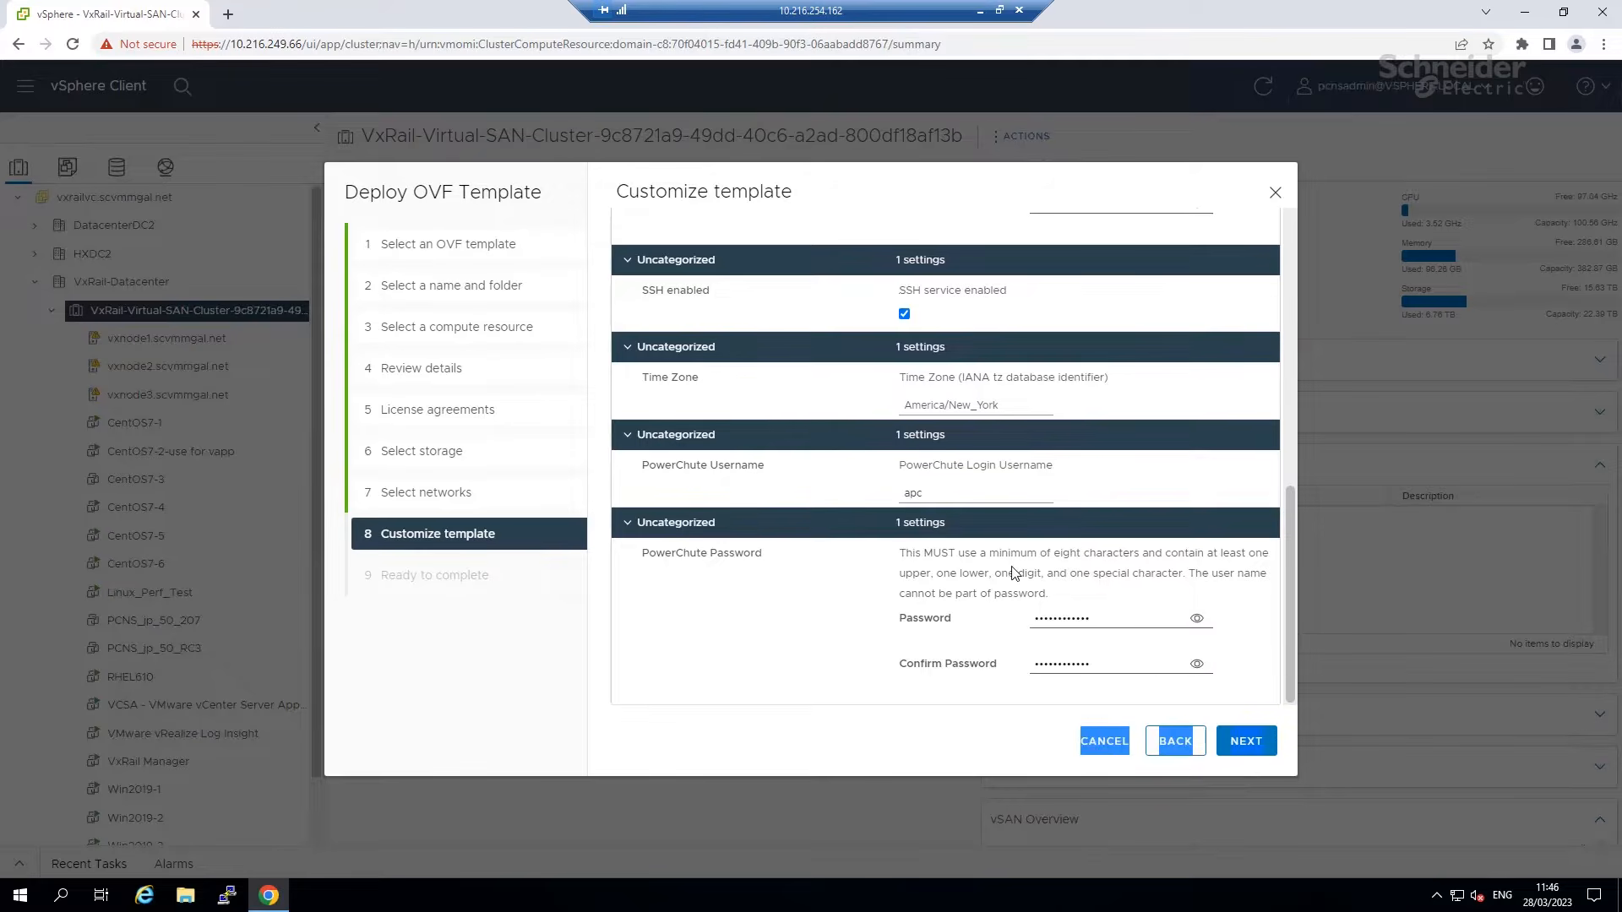
drag(897, 559, 1061, 603)
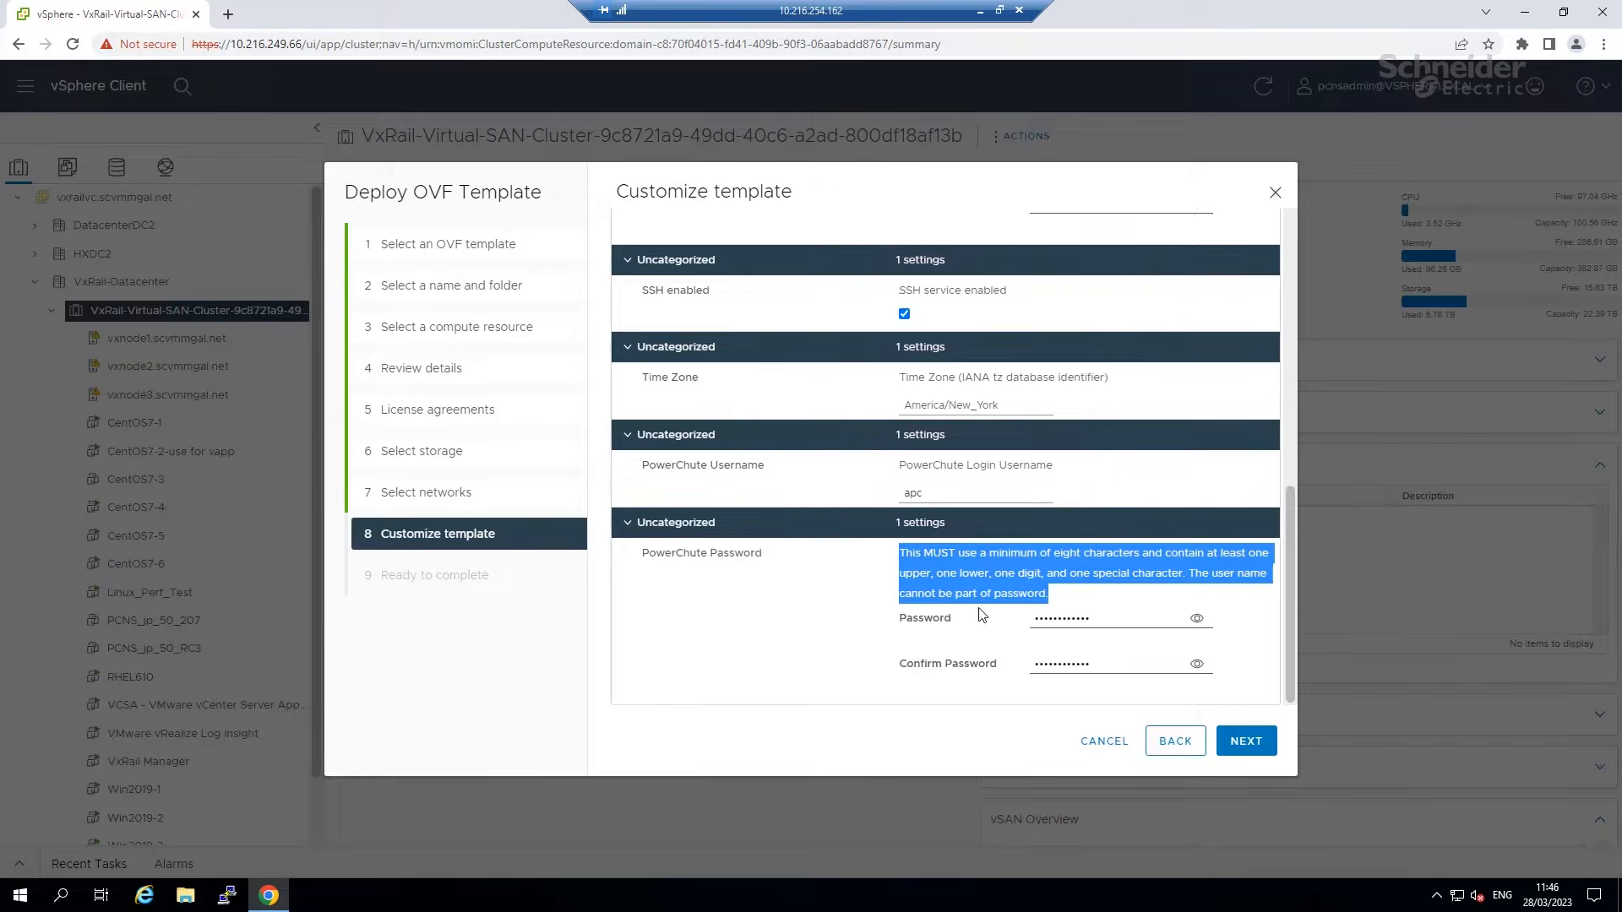
click(1234, 749)
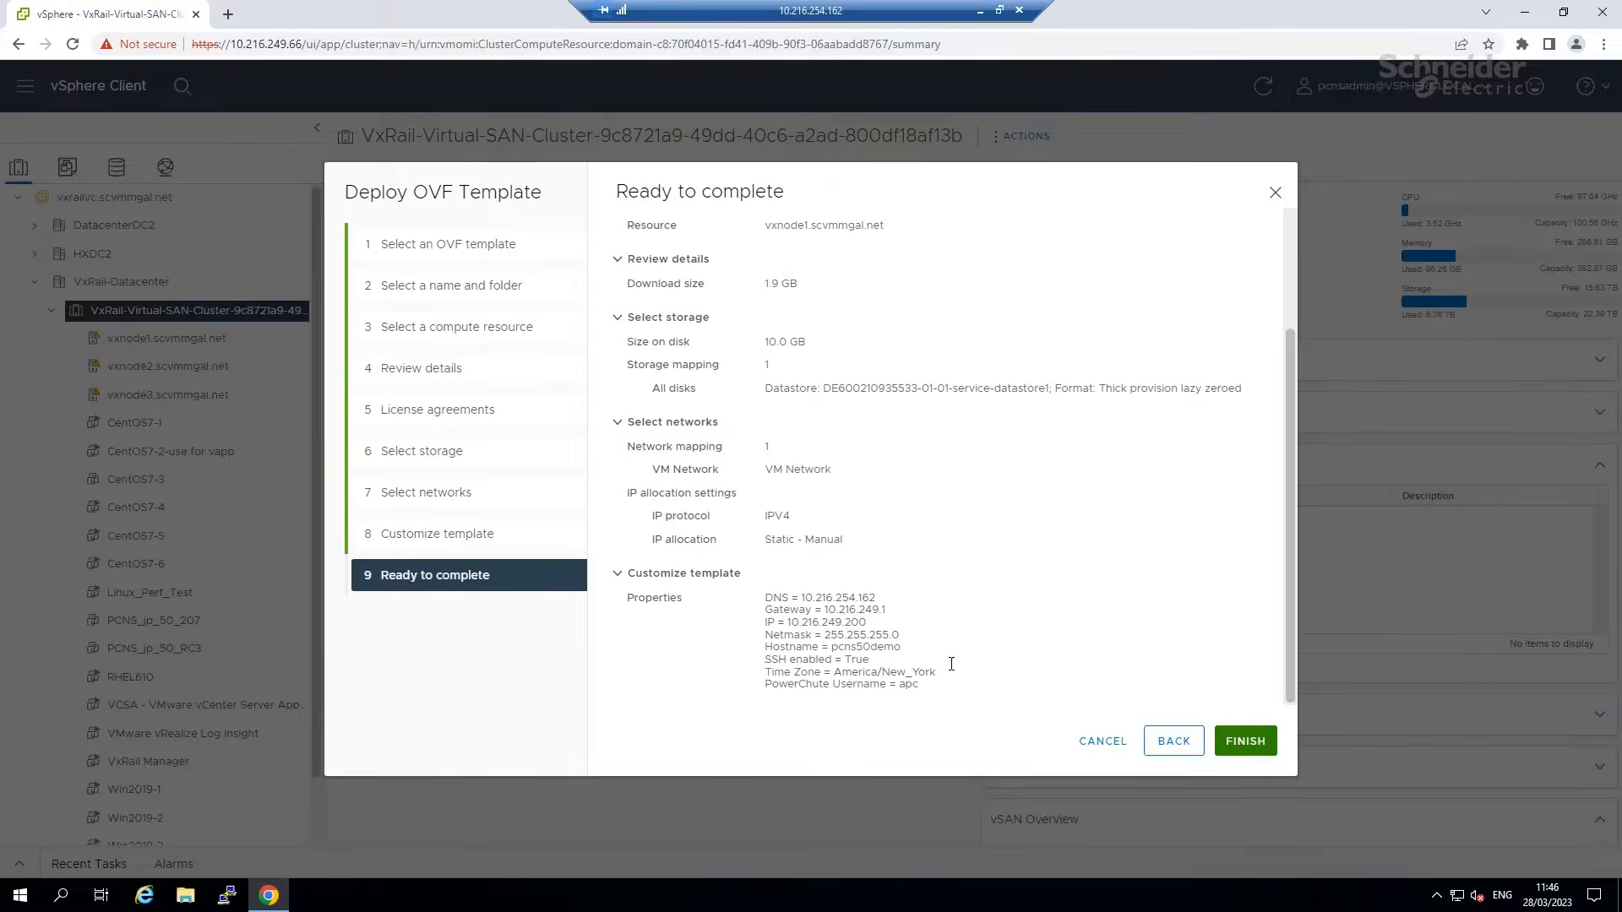
Finish the deployment, watch the import in Recent Tasks, and launch the PCNS_en50 web console.
click(1245, 741)
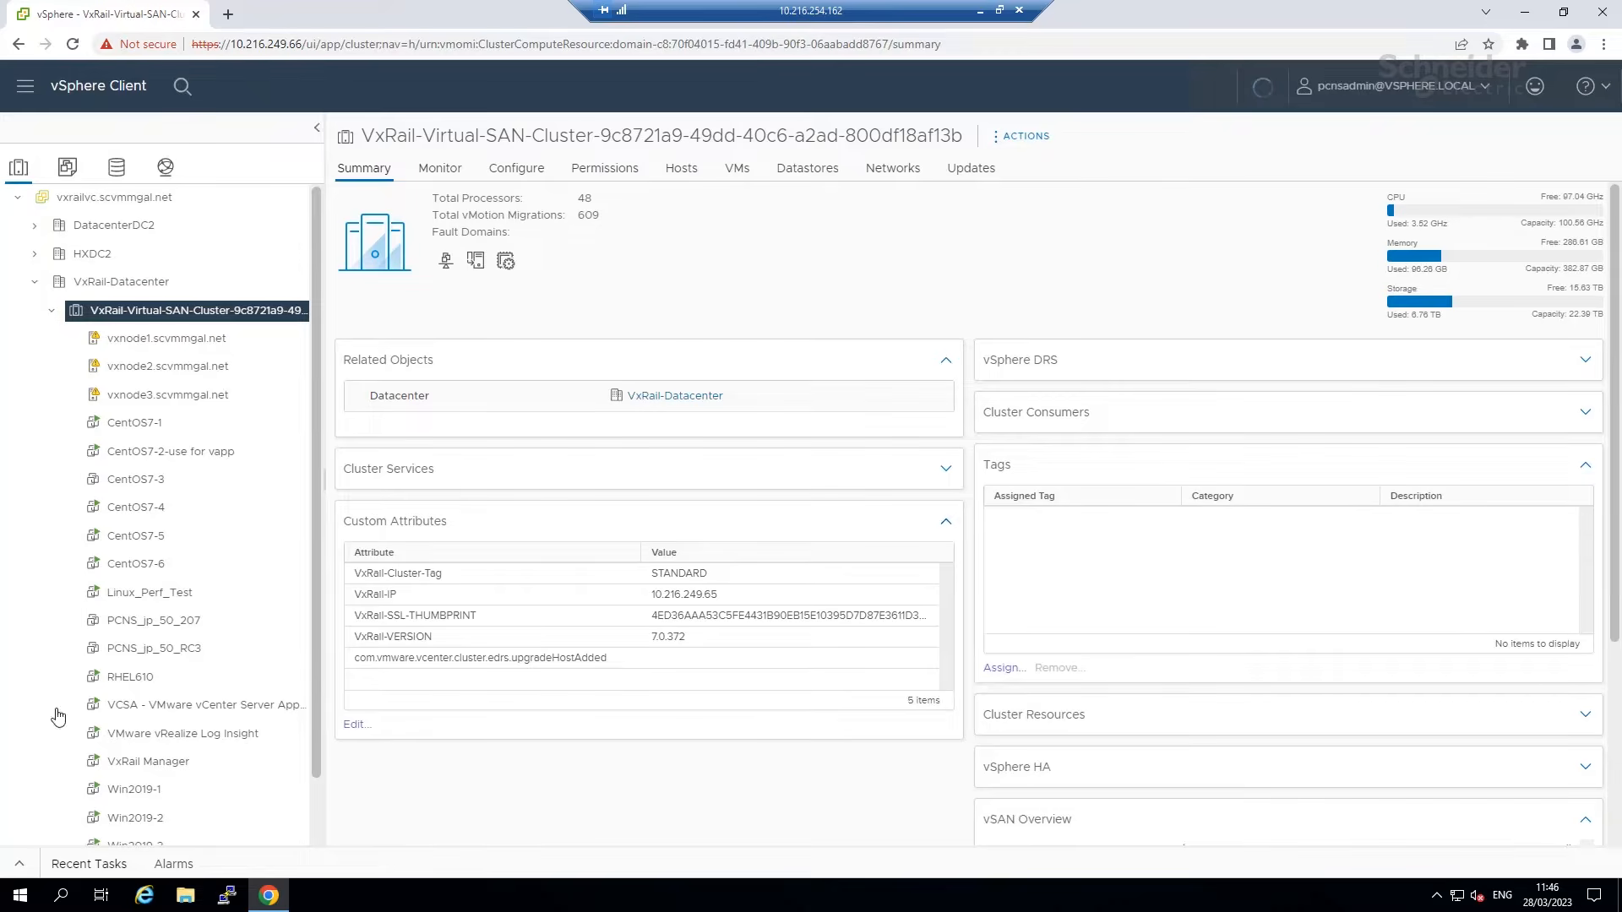
click(19, 863)
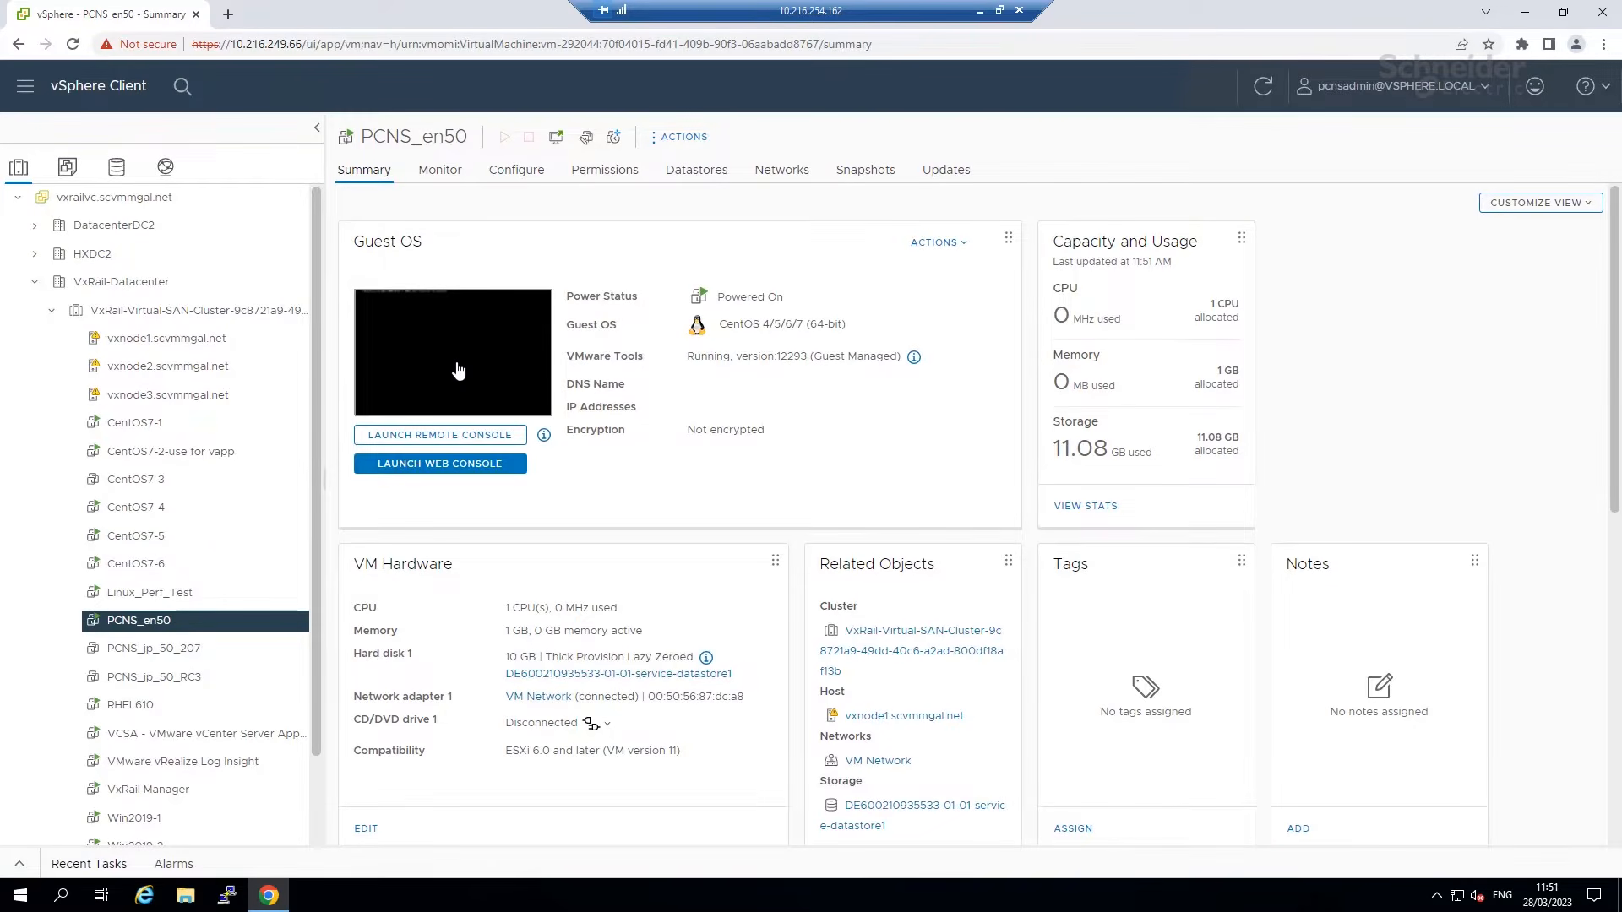
click(458, 372)
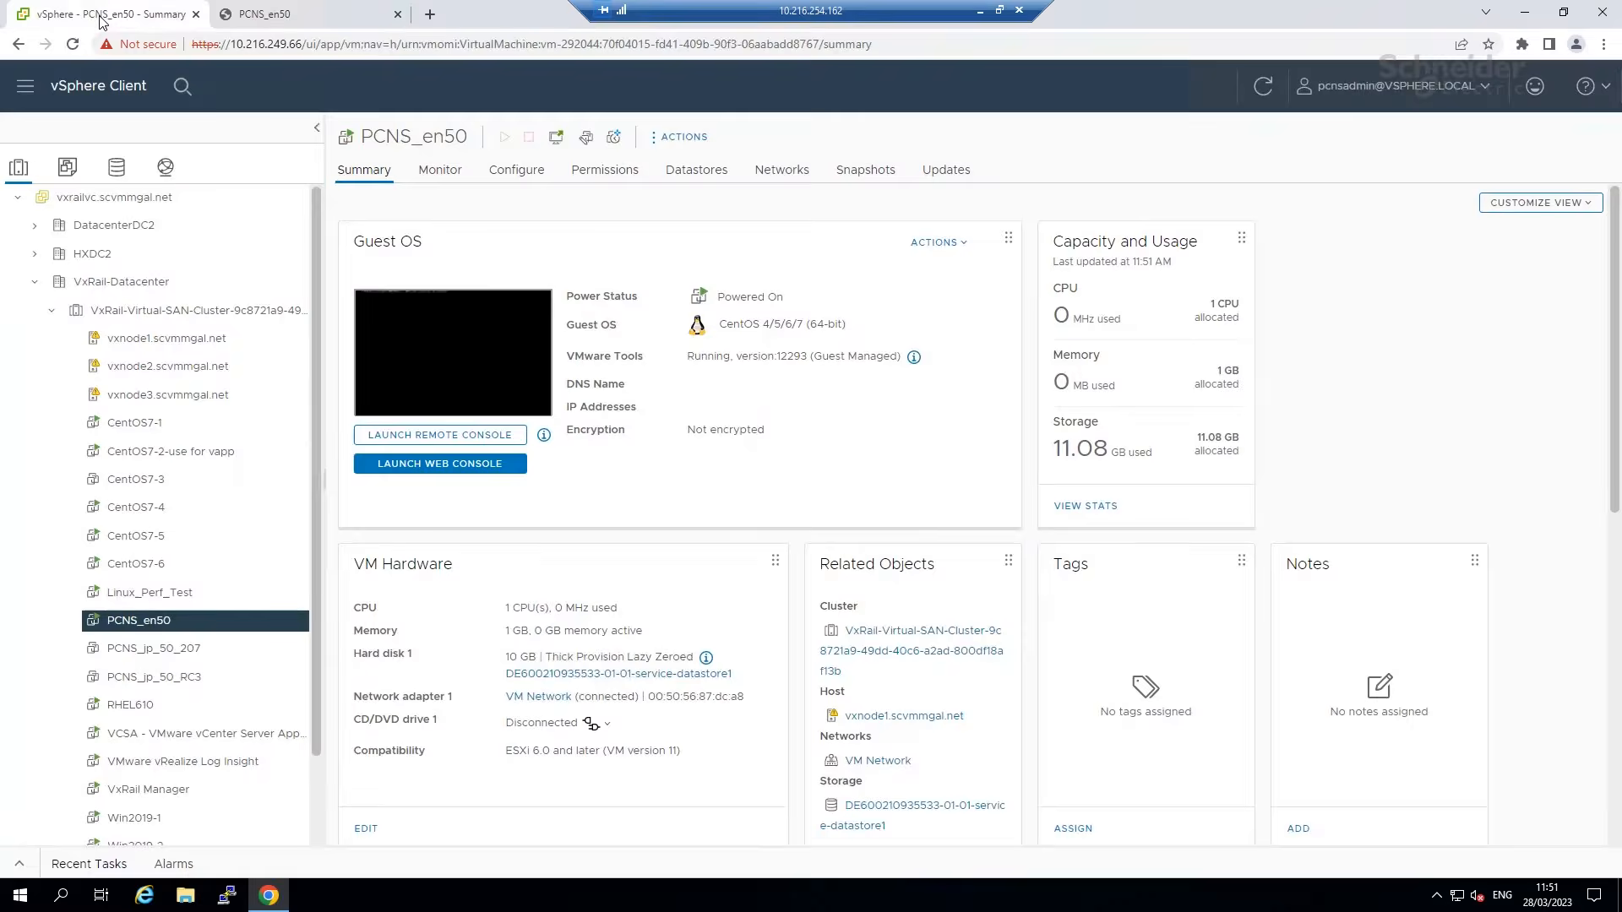
click(99, 18)
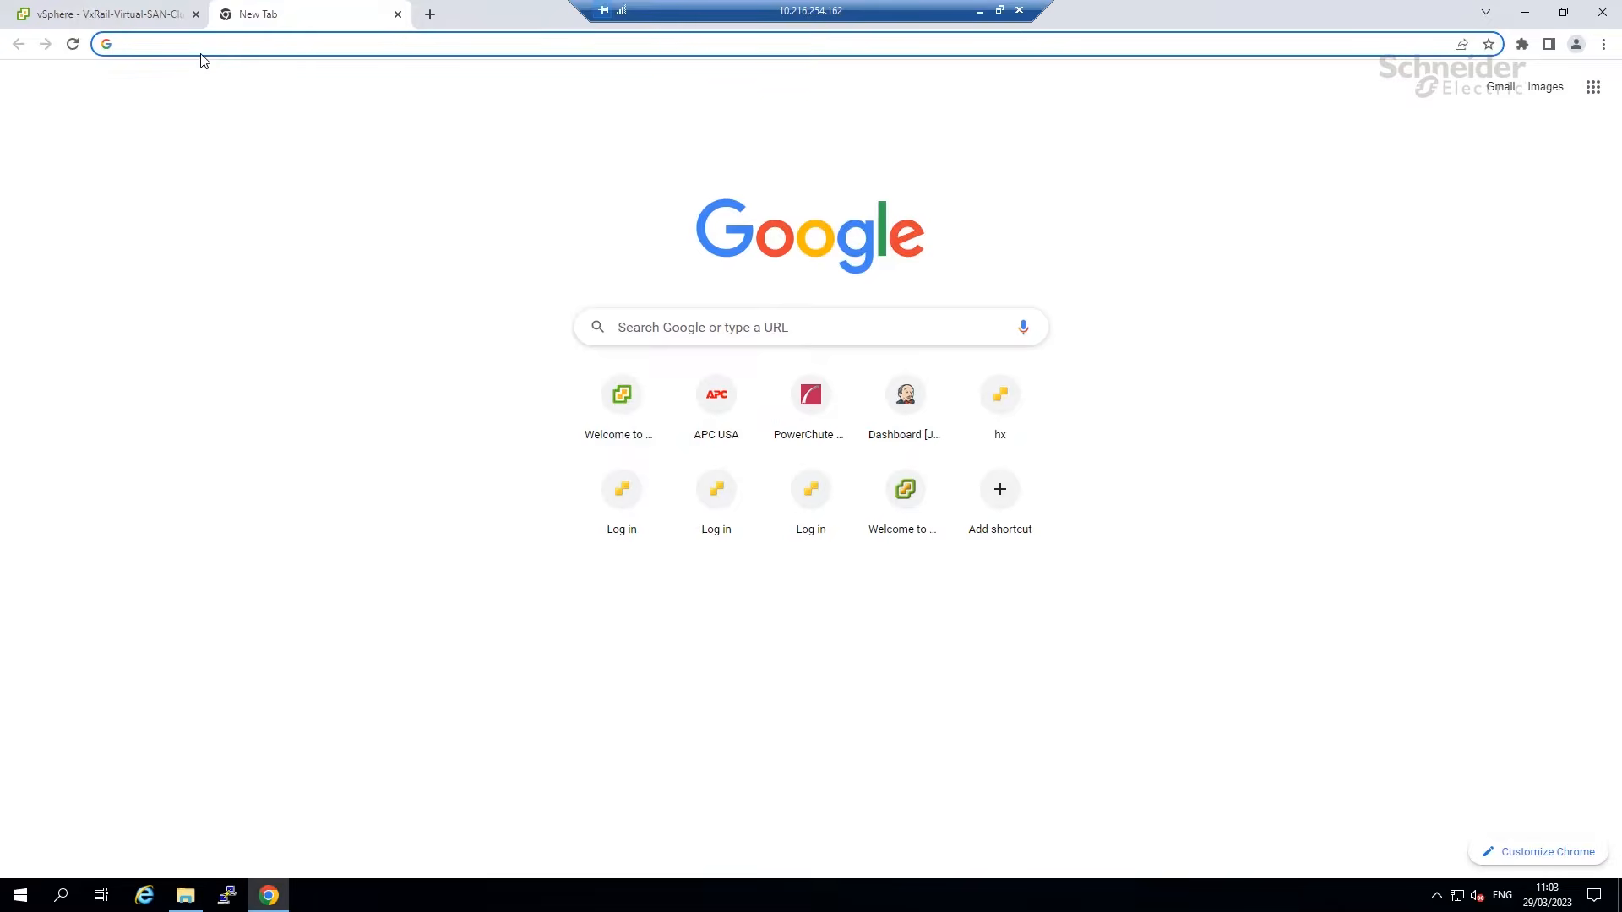
click(209, 47)
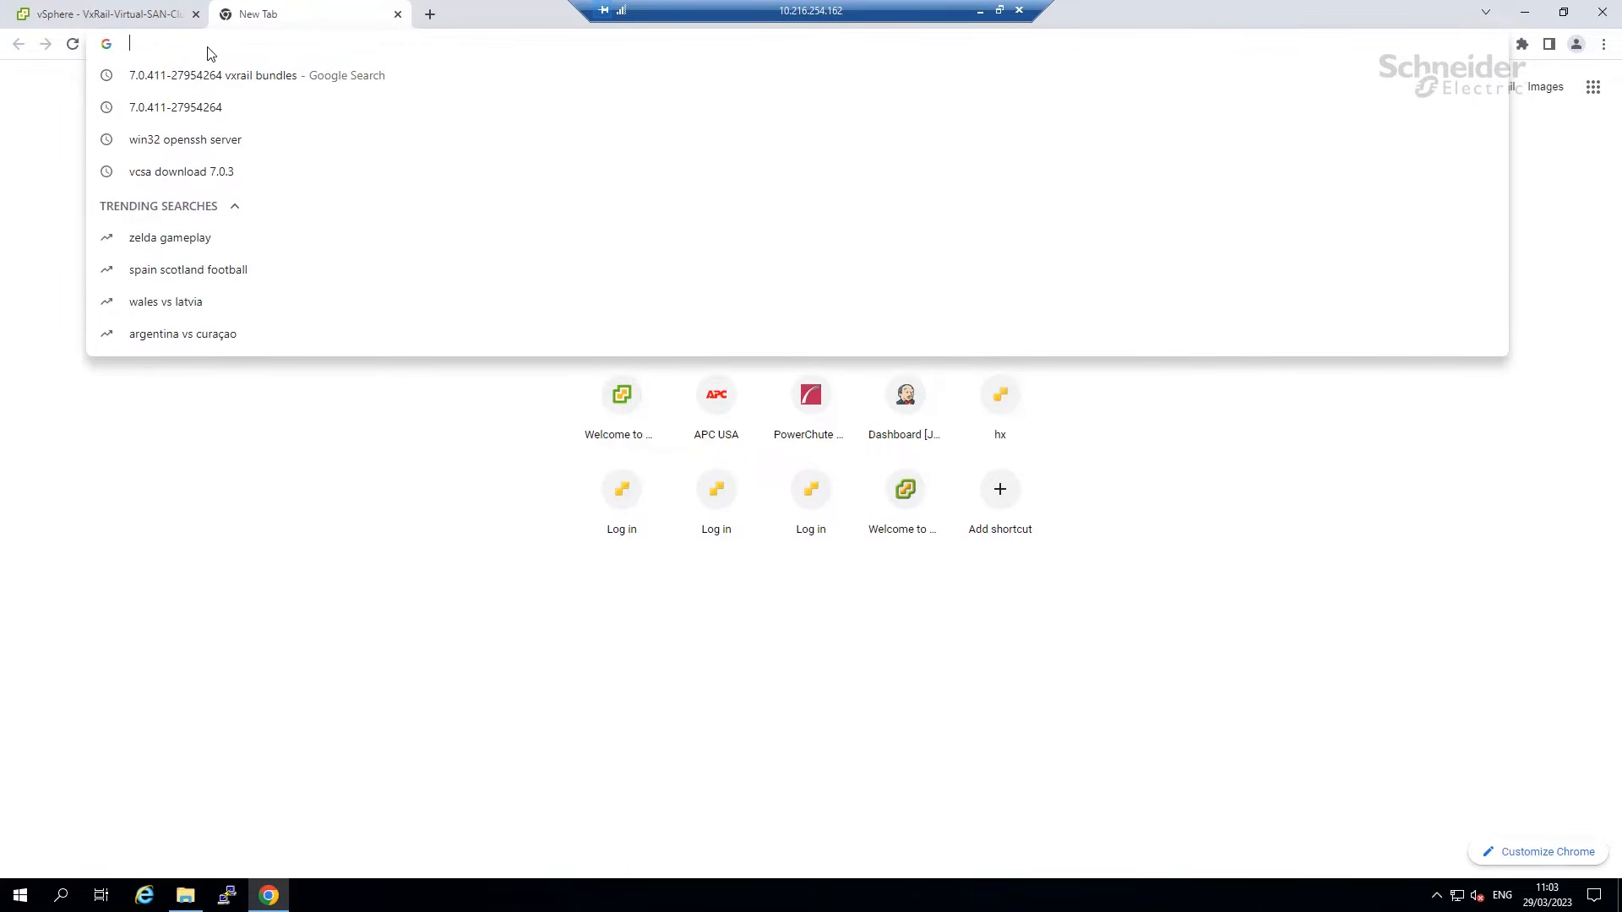
text(https:)
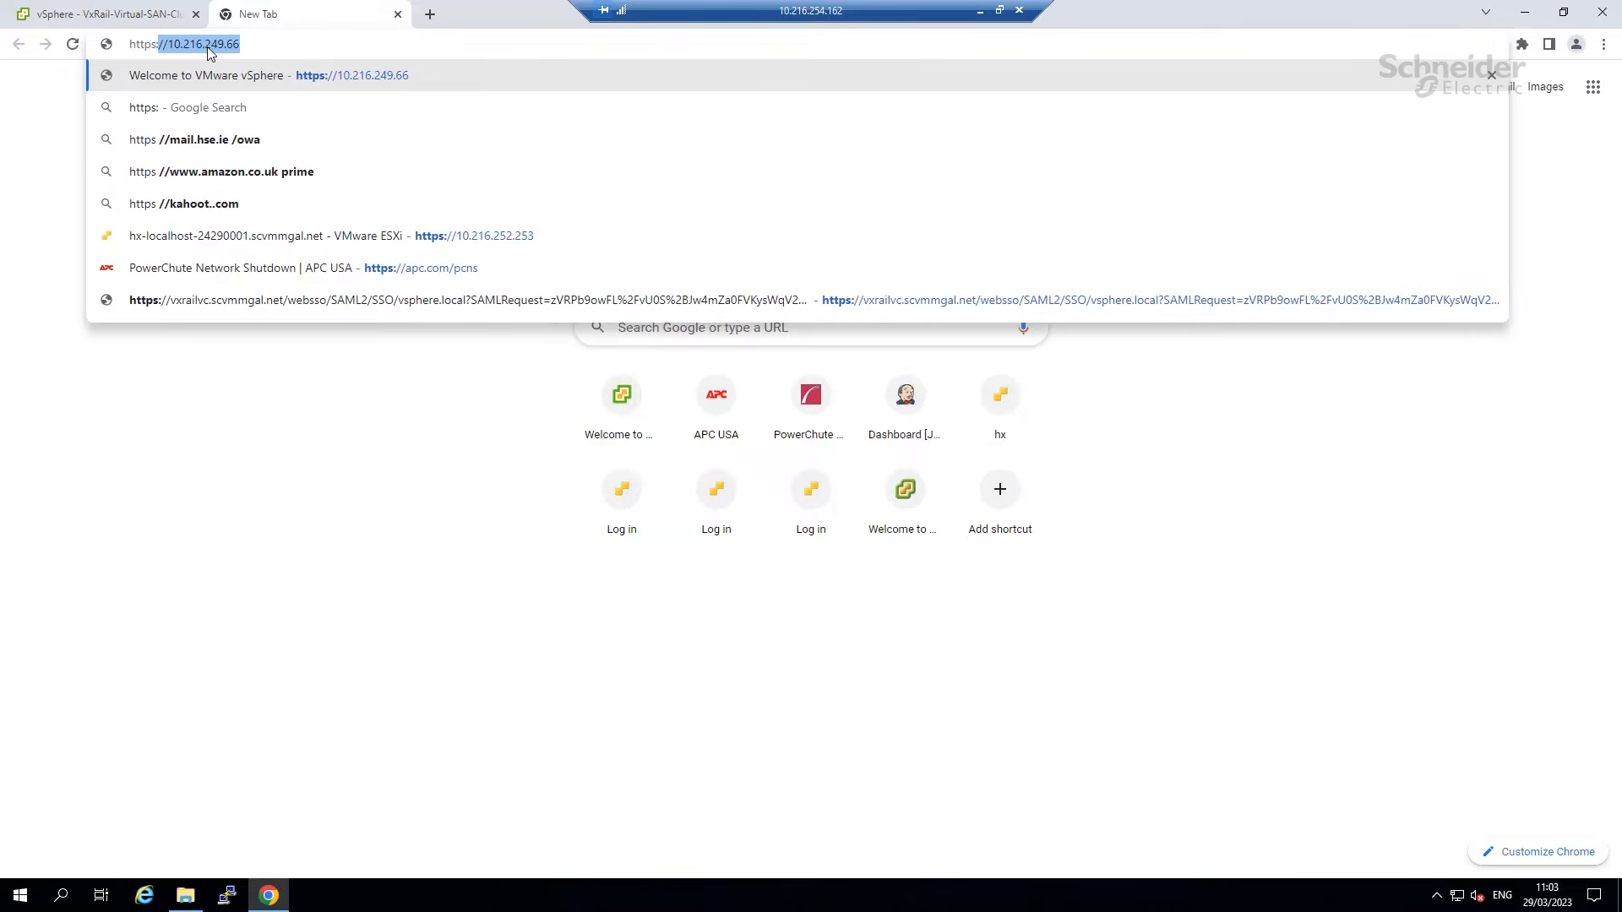
text(//10.216)
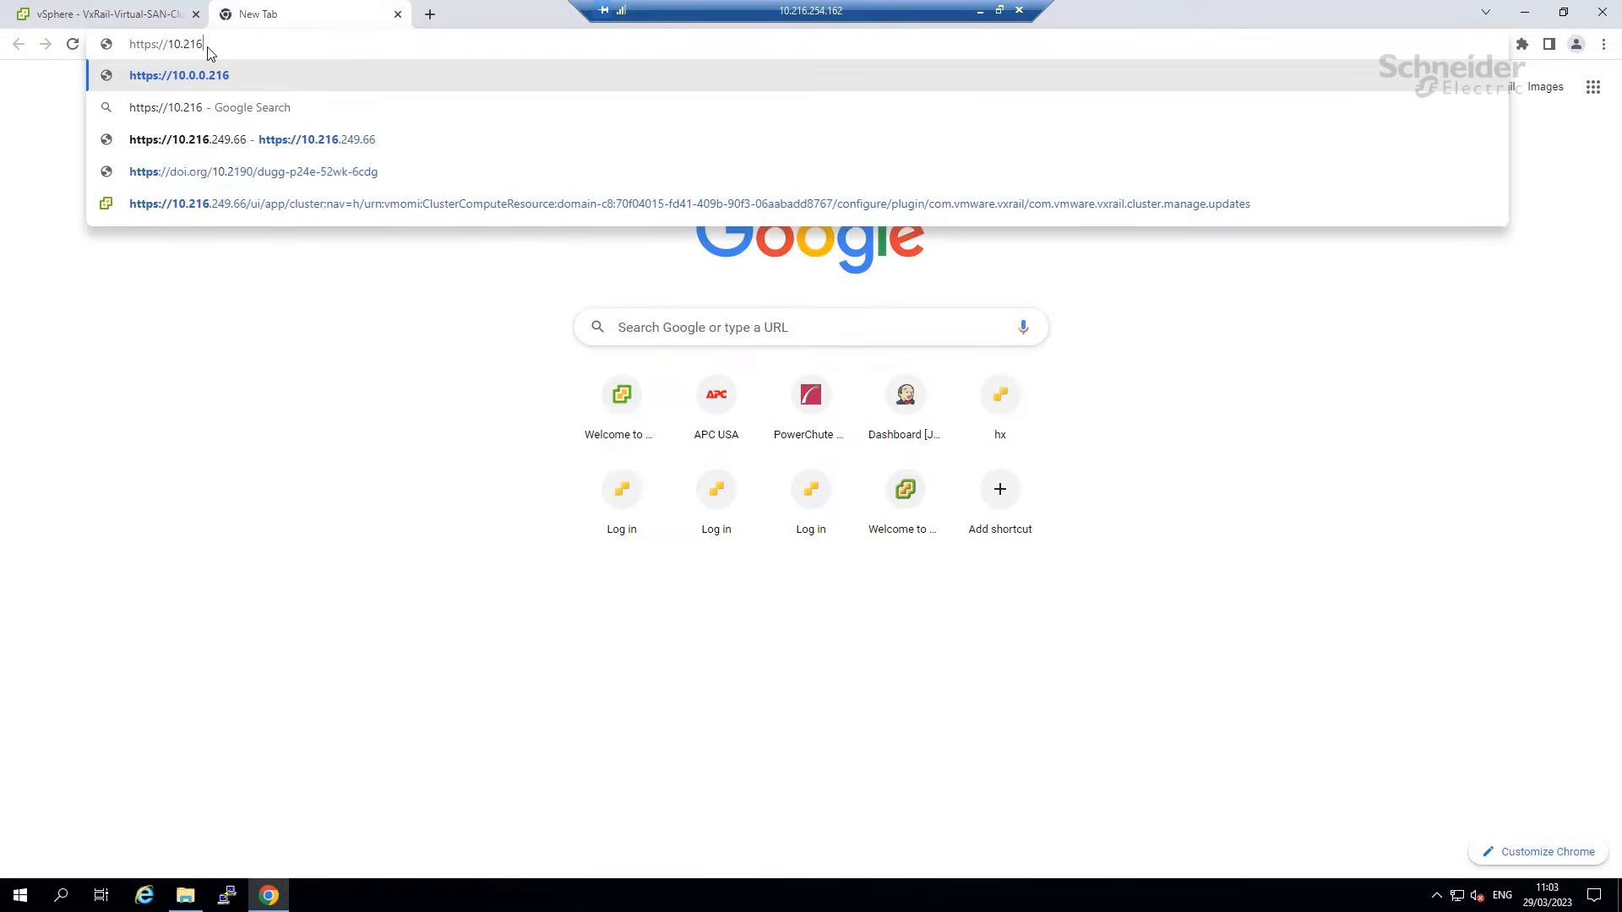
text(.)
text(249)
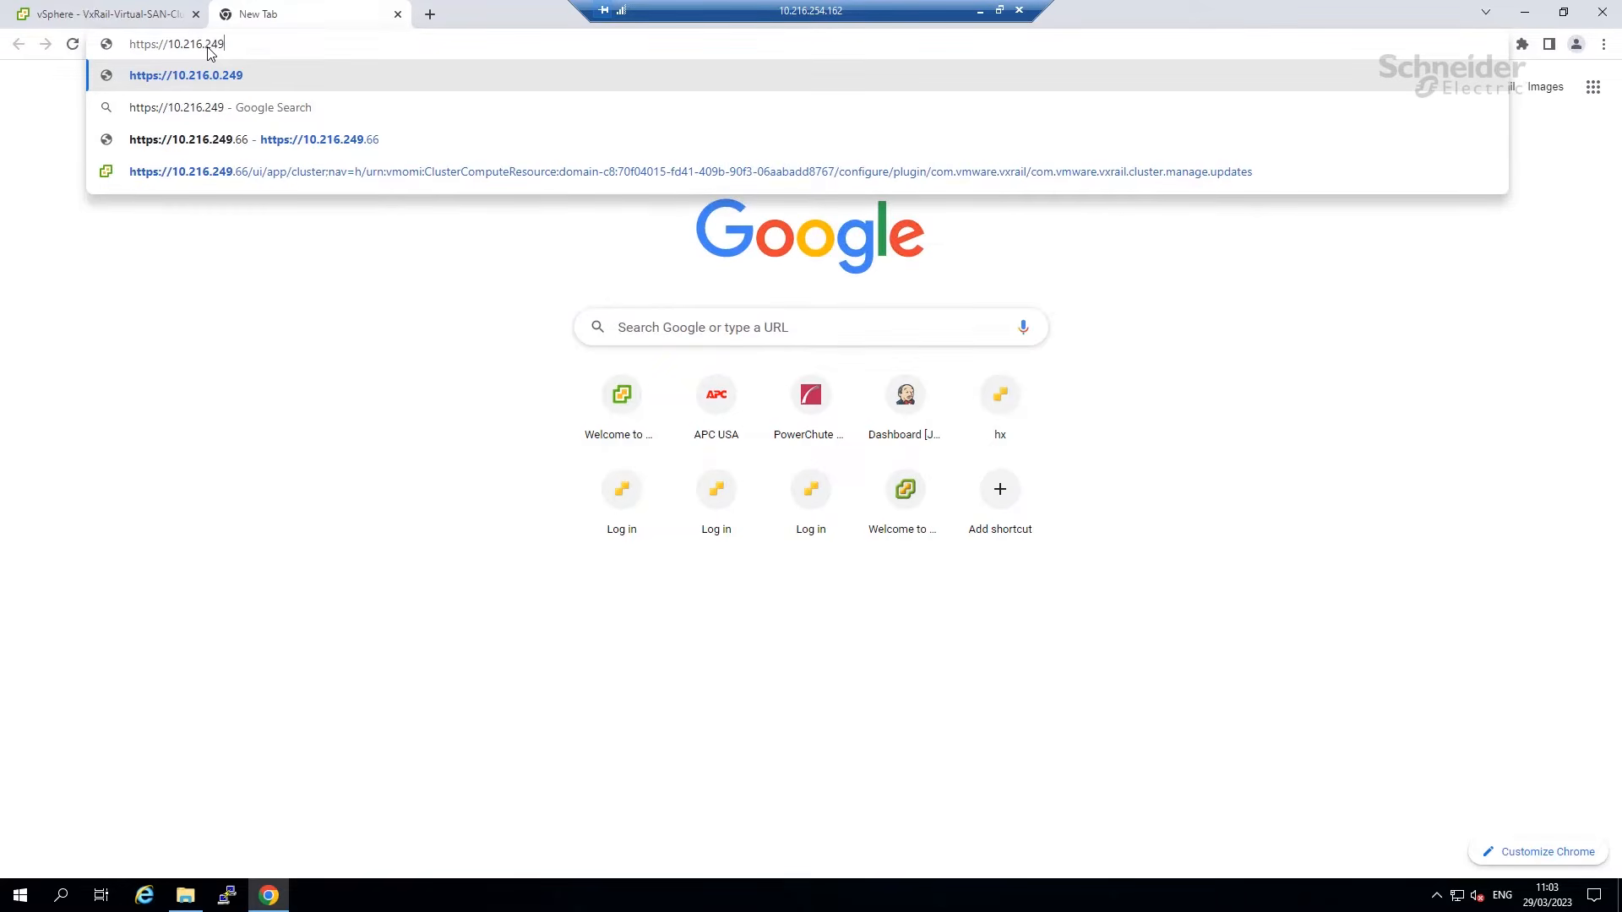
text(.200:6547)
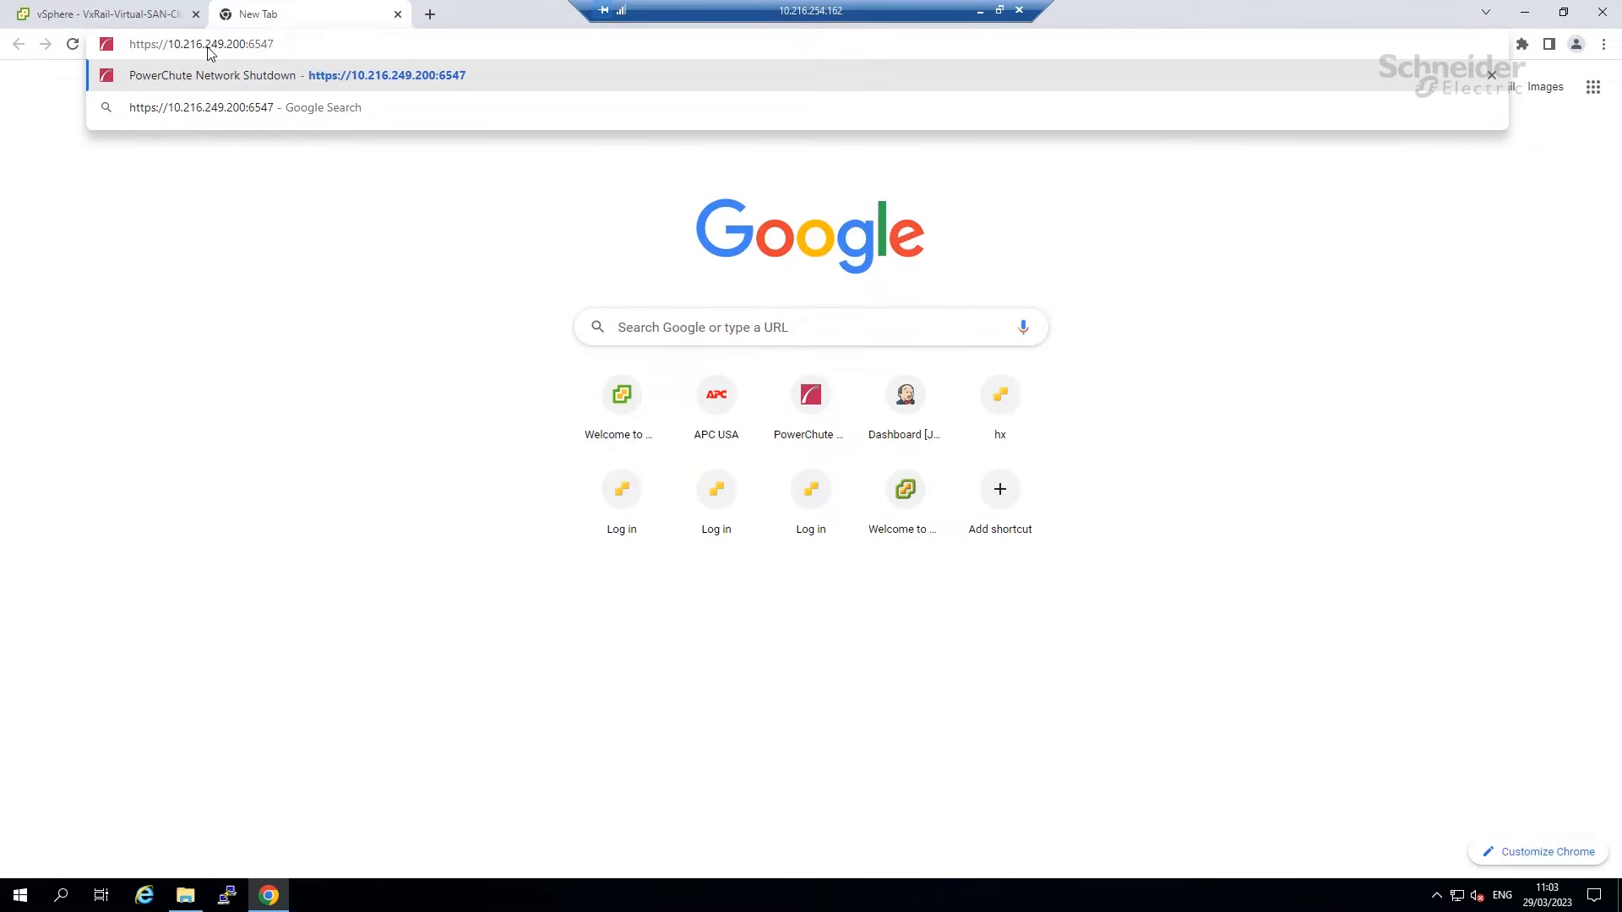
key(Return)
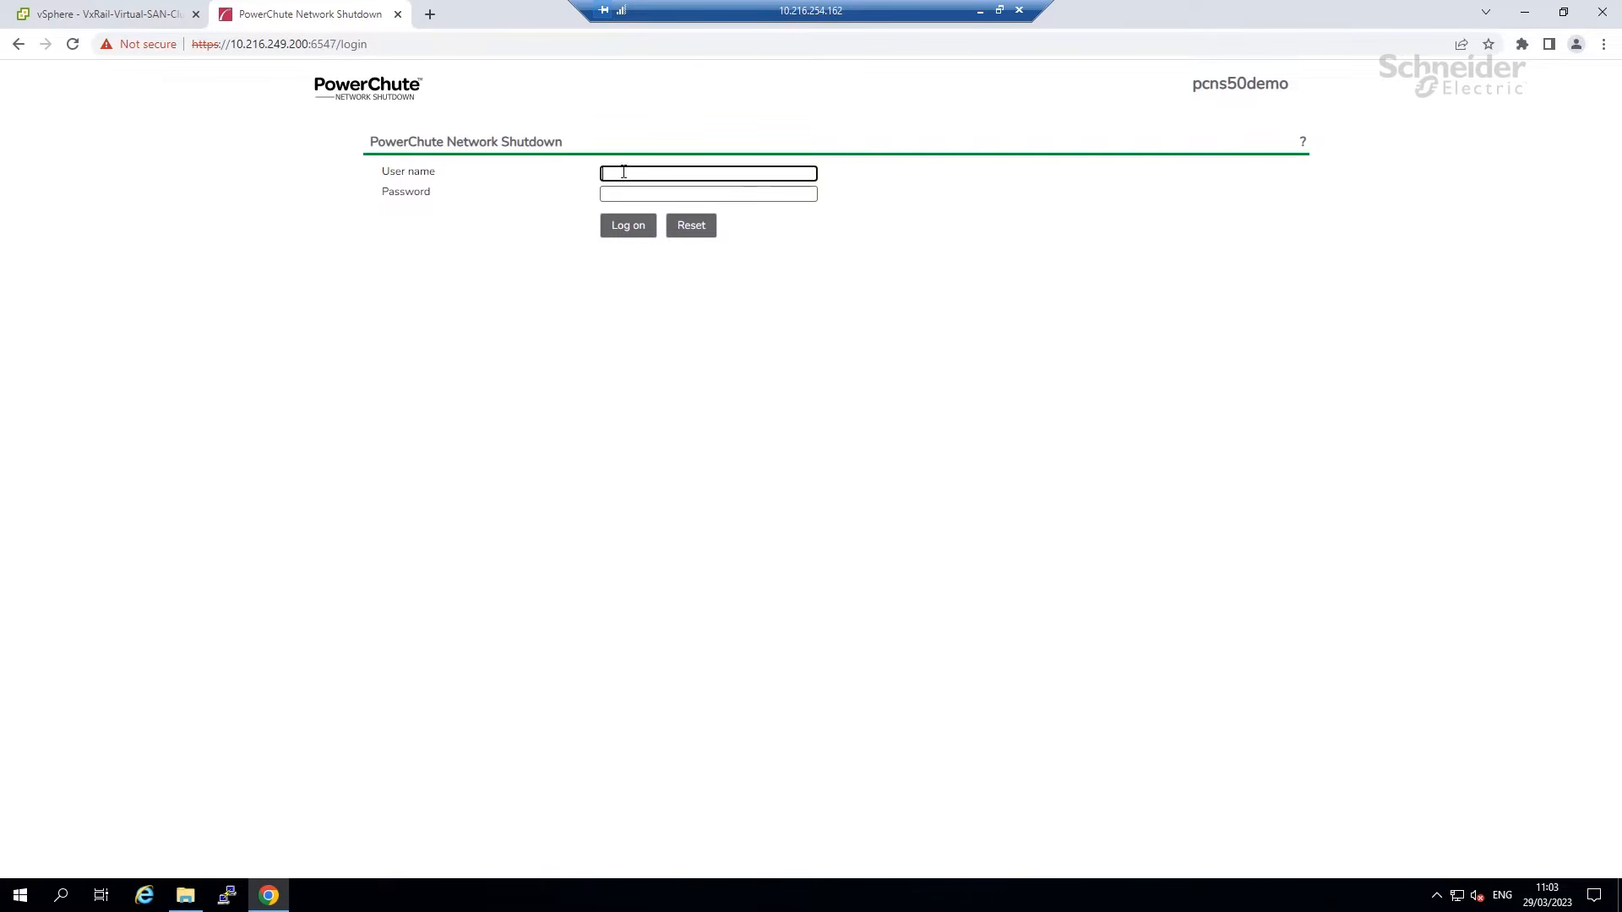
text(apc)
key(Tab)
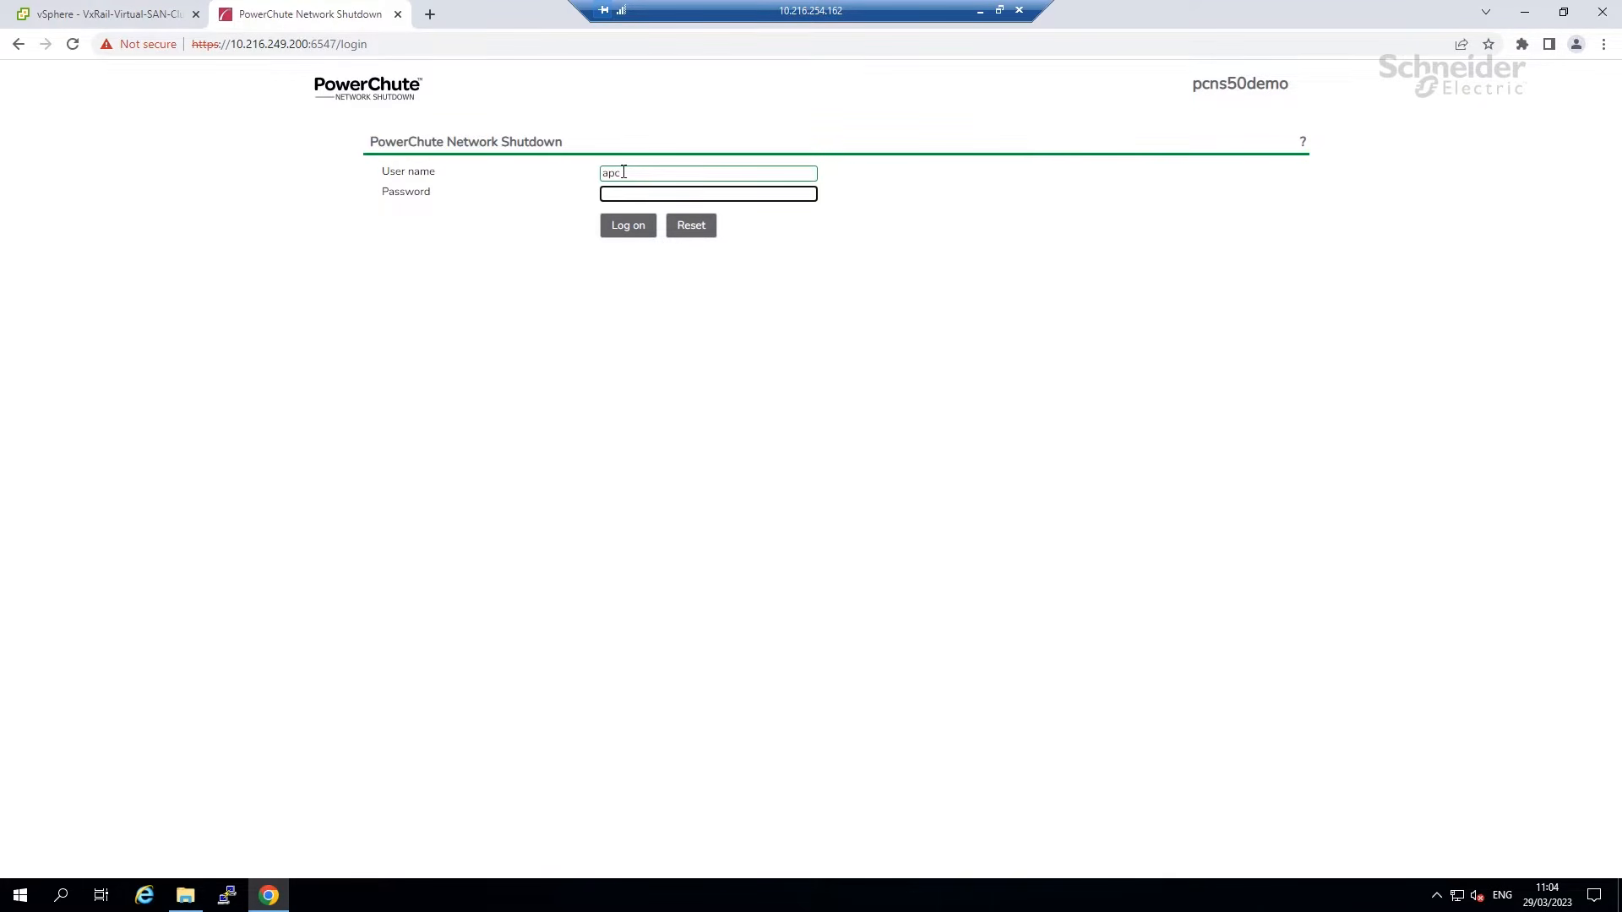
text(ap*********)
Log on and pass the Welcome, CEIP and IPv4 network configuration pages.
click(625, 226)
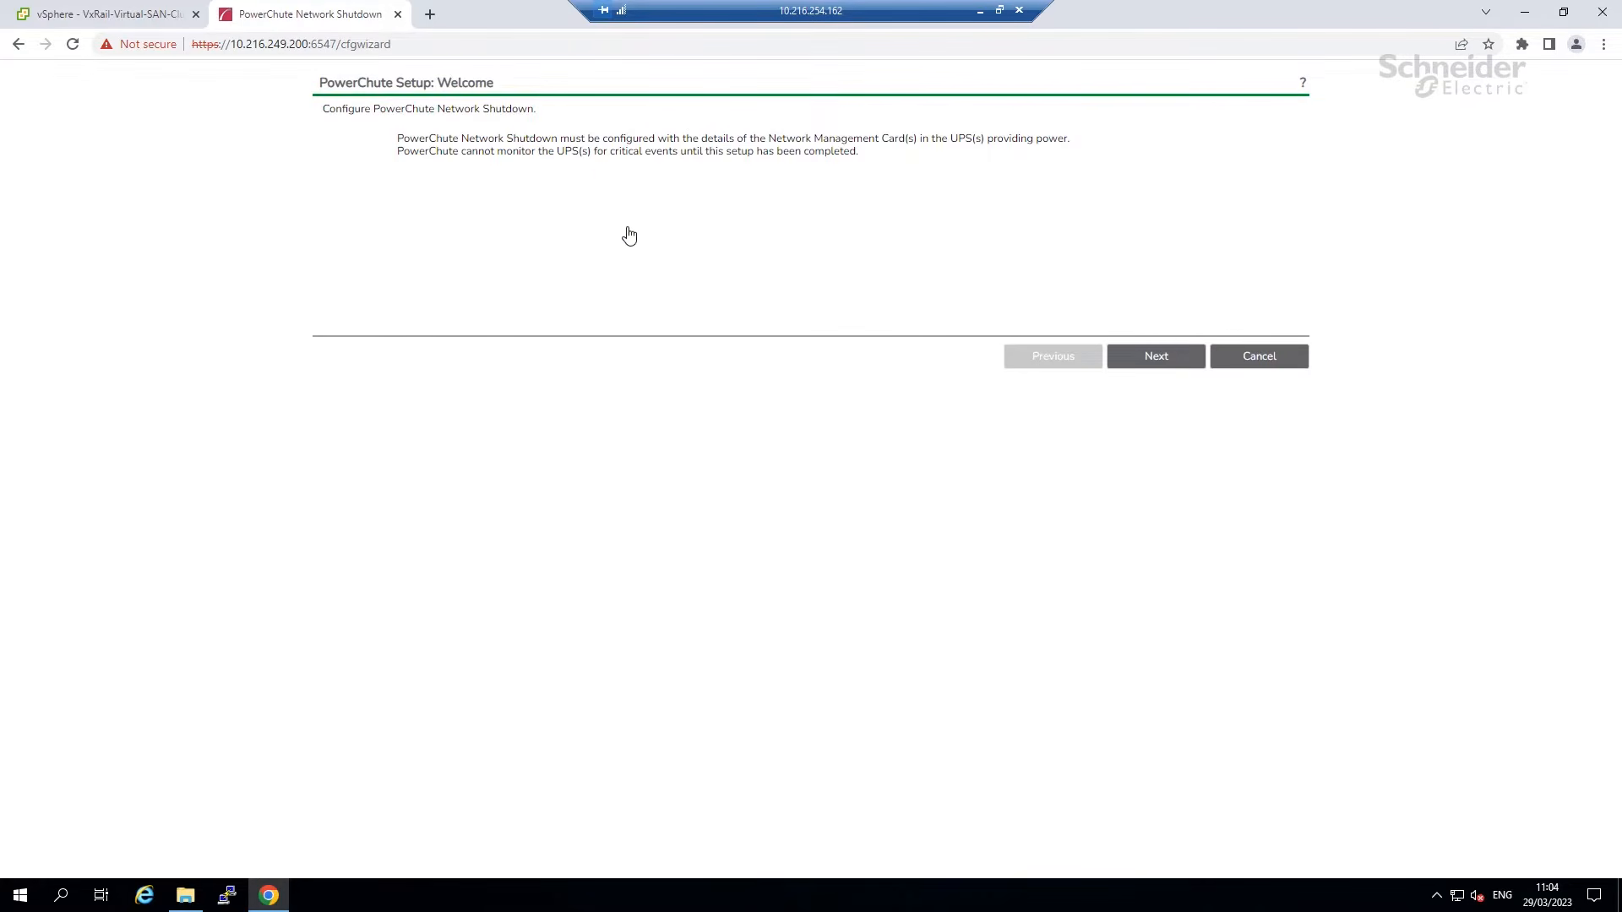
click(1157, 365)
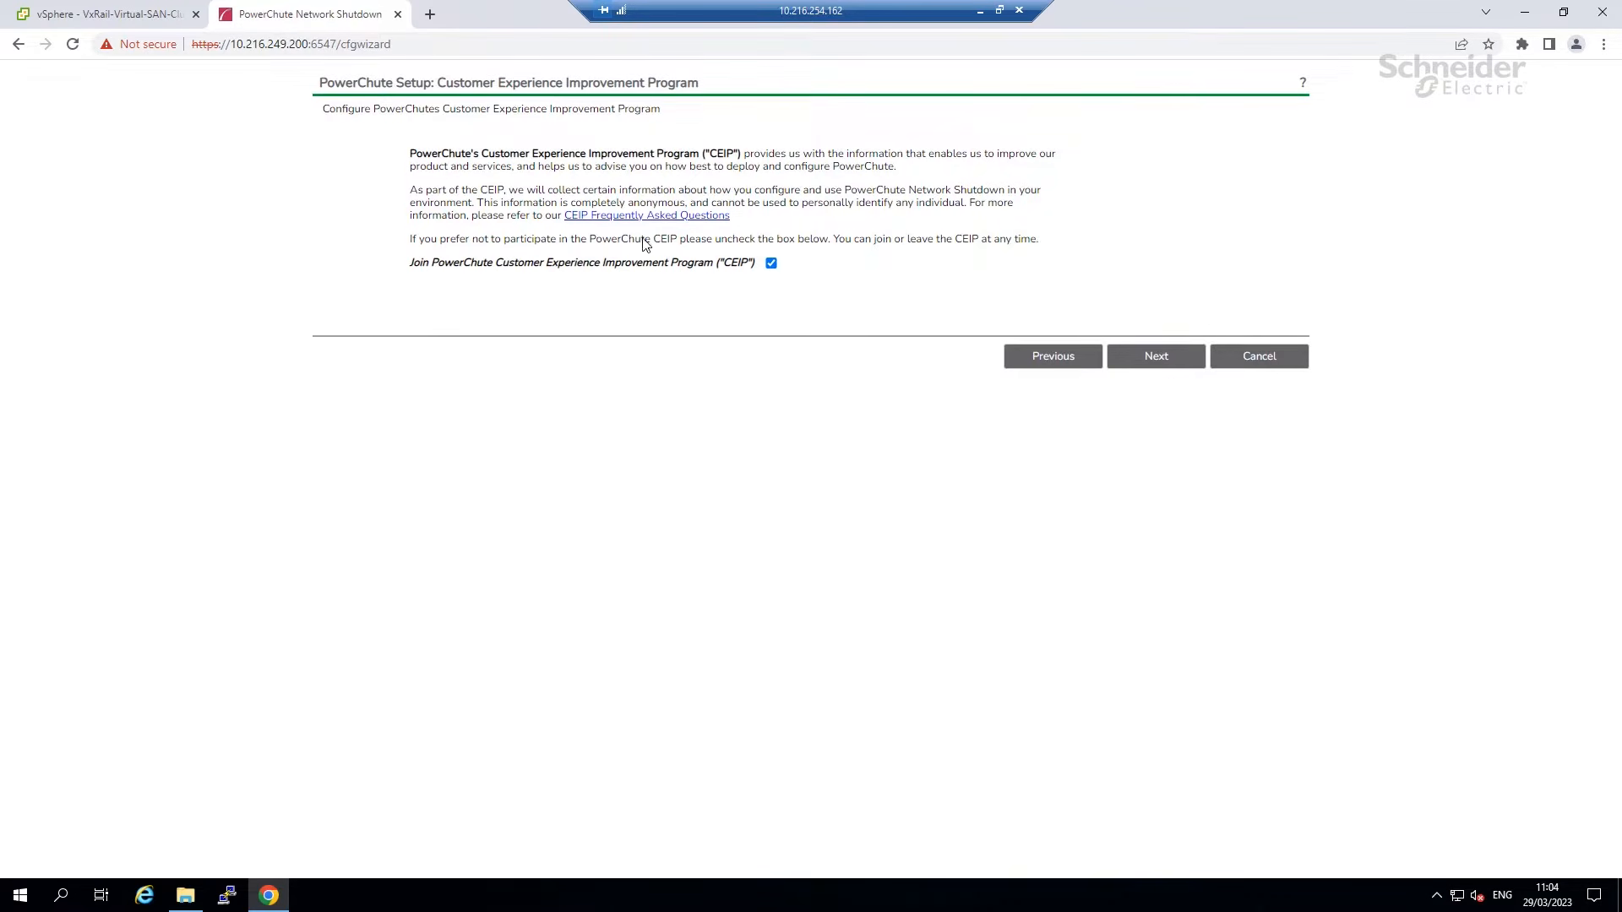
click(1150, 358)
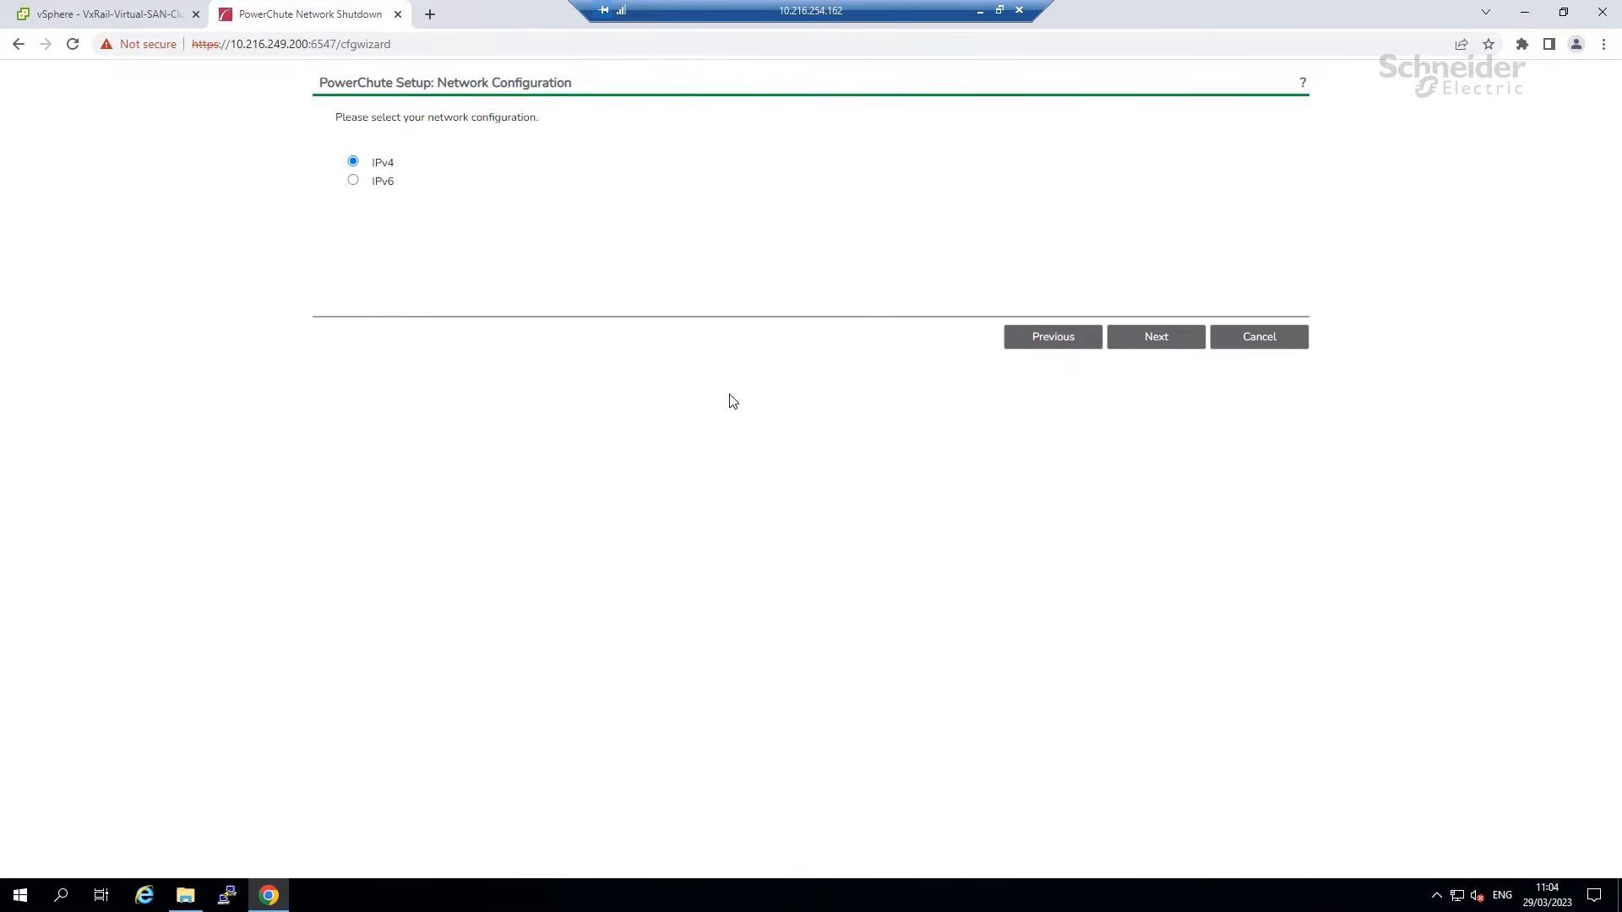
click(1152, 346)
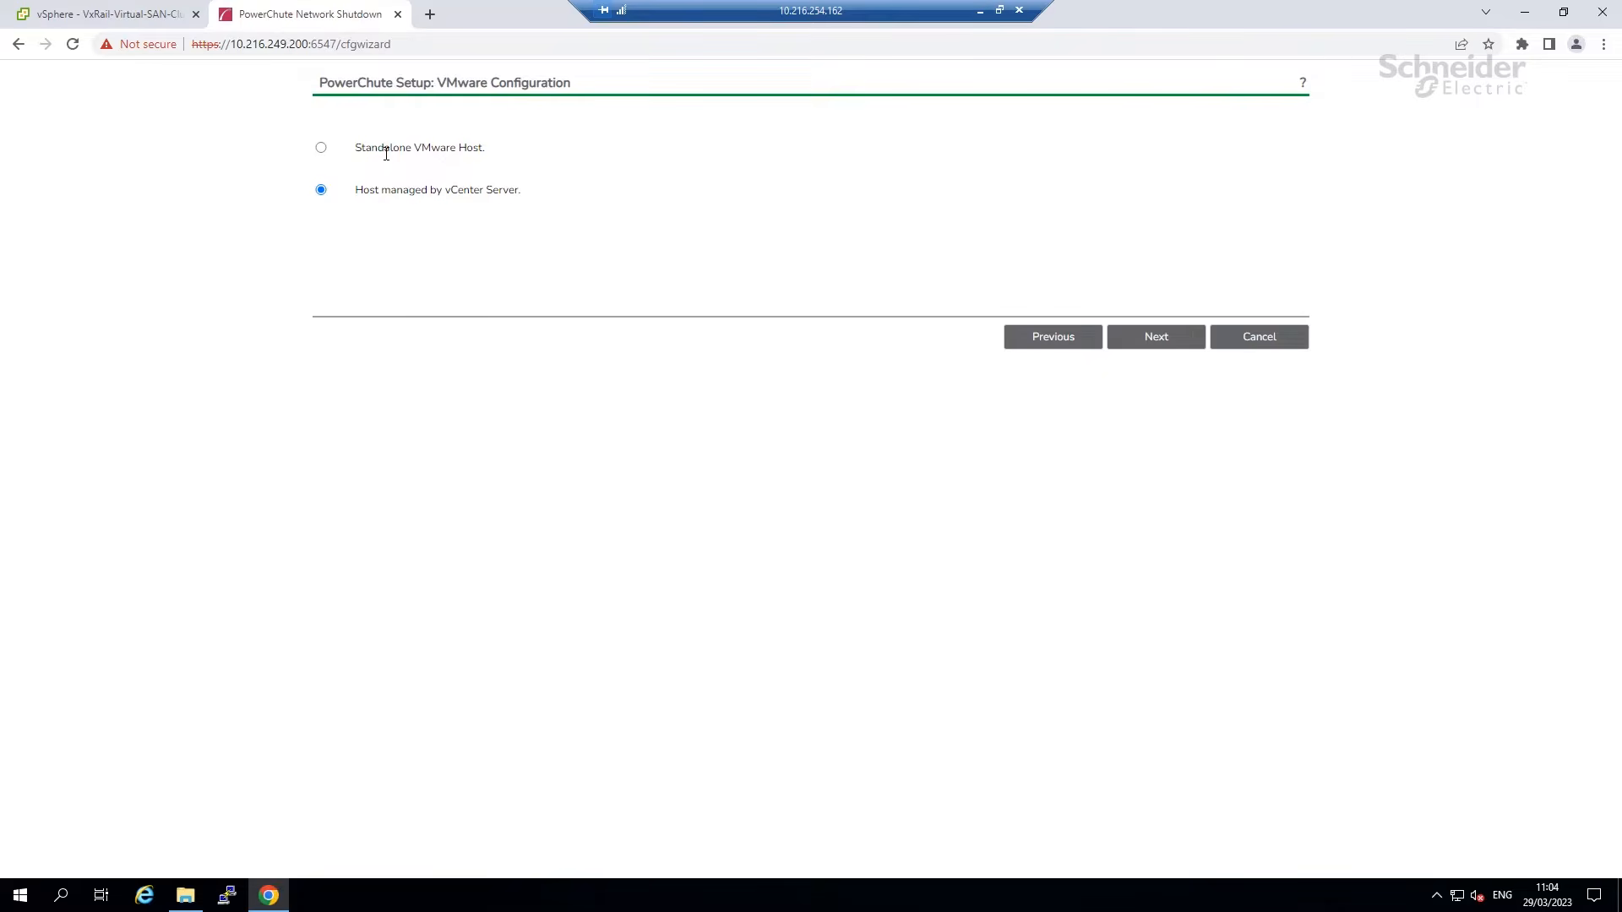
Choose hosts managed by vCenter Server instead of a standalone VMware host.
click(321, 148)
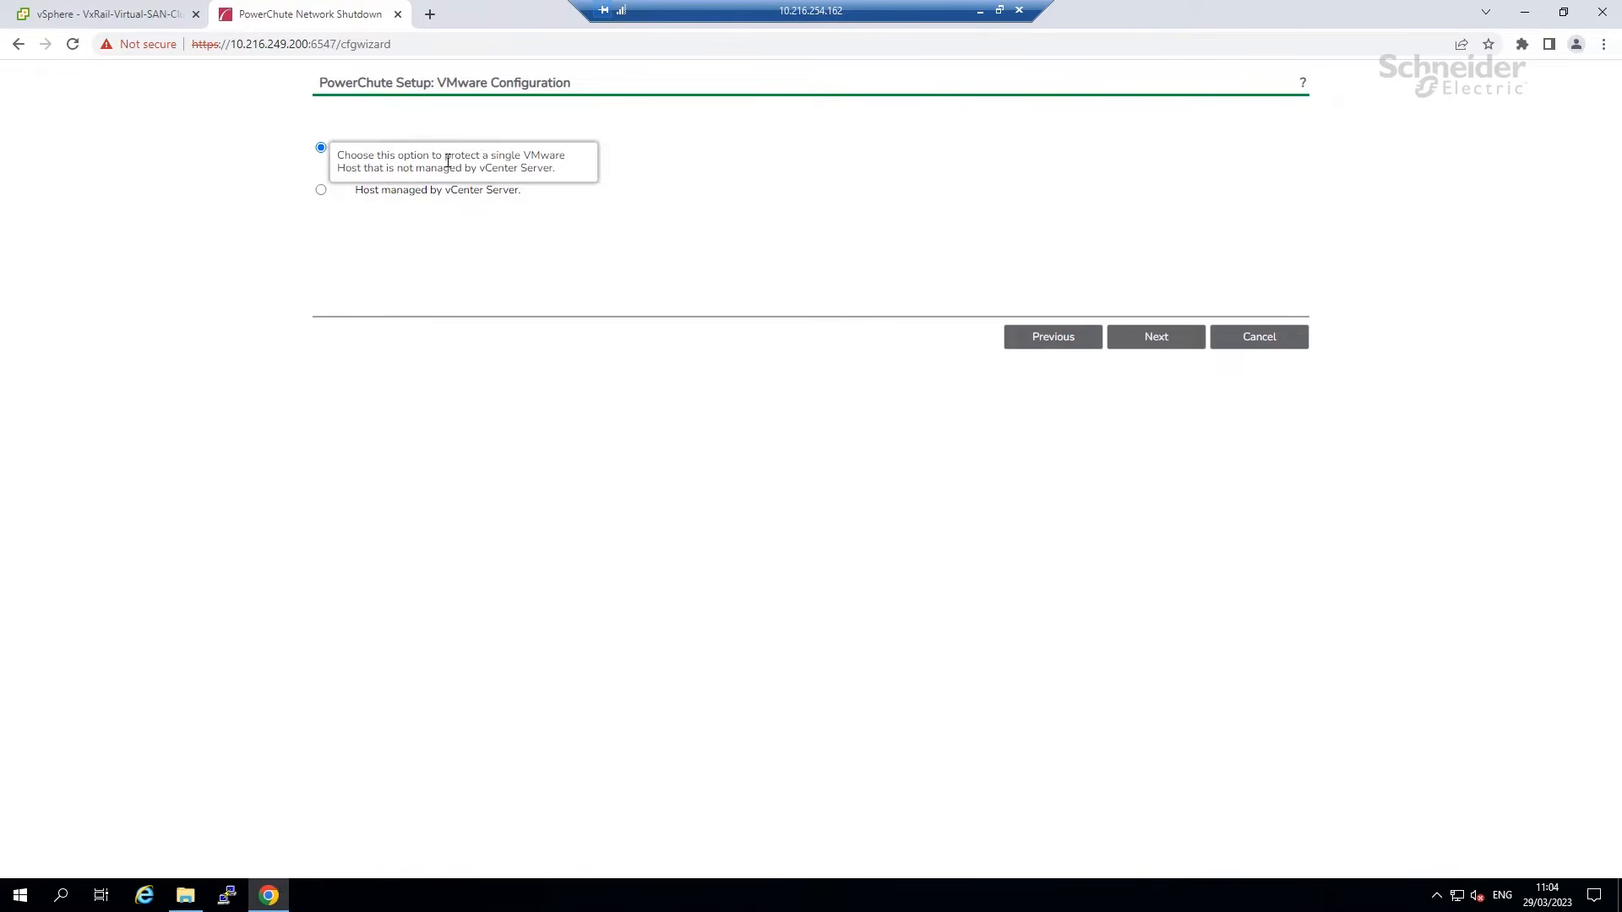
click(321, 190)
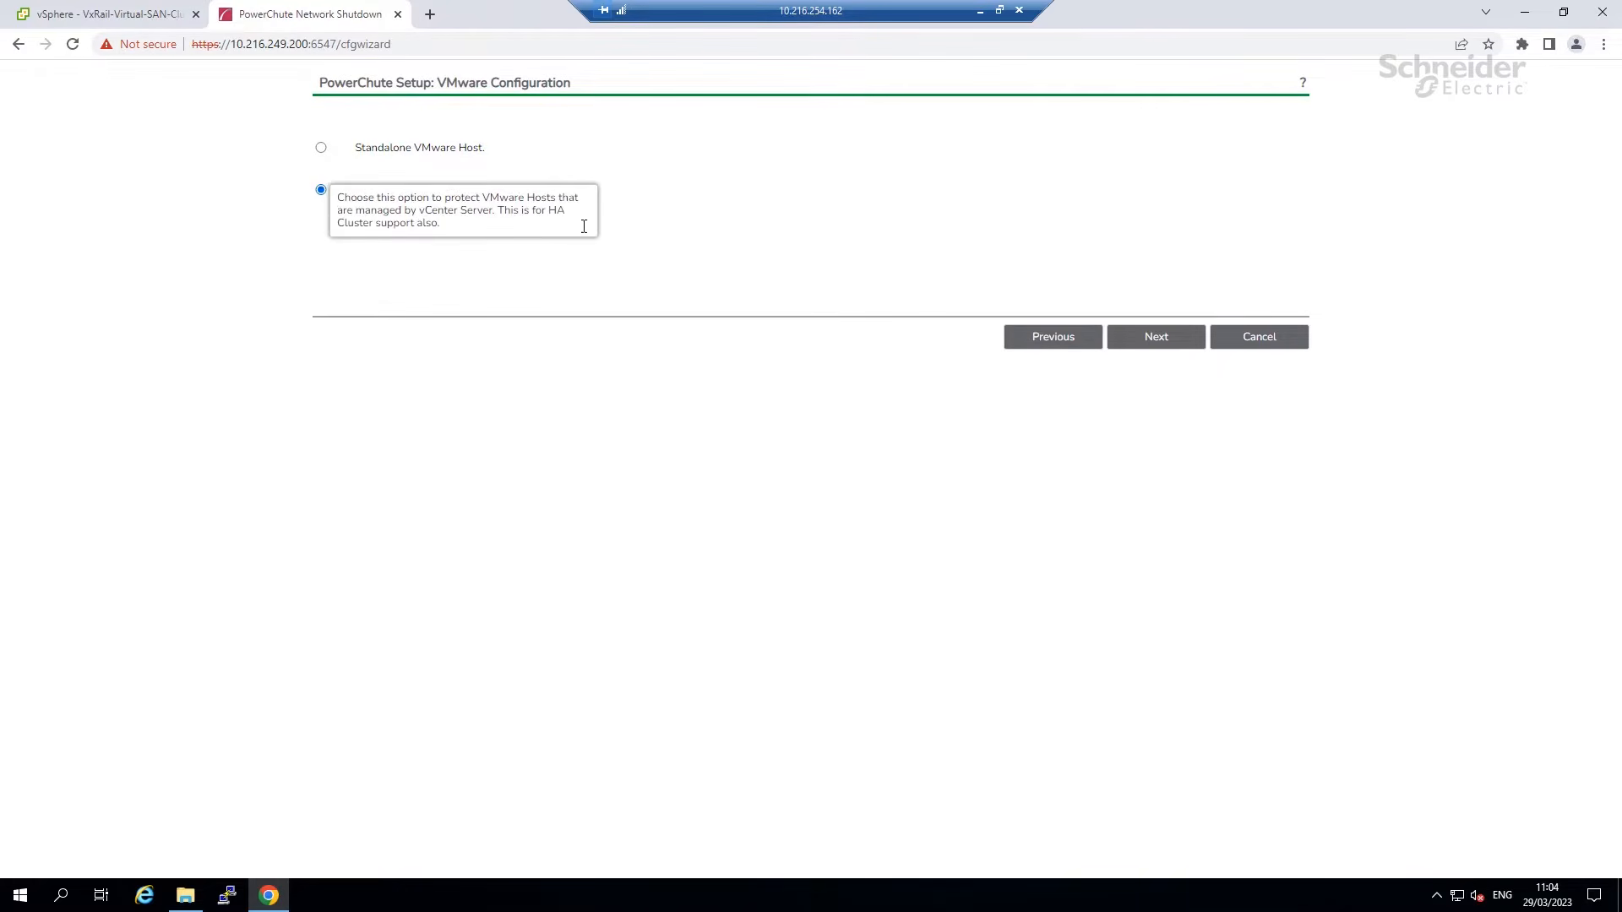
click(1129, 337)
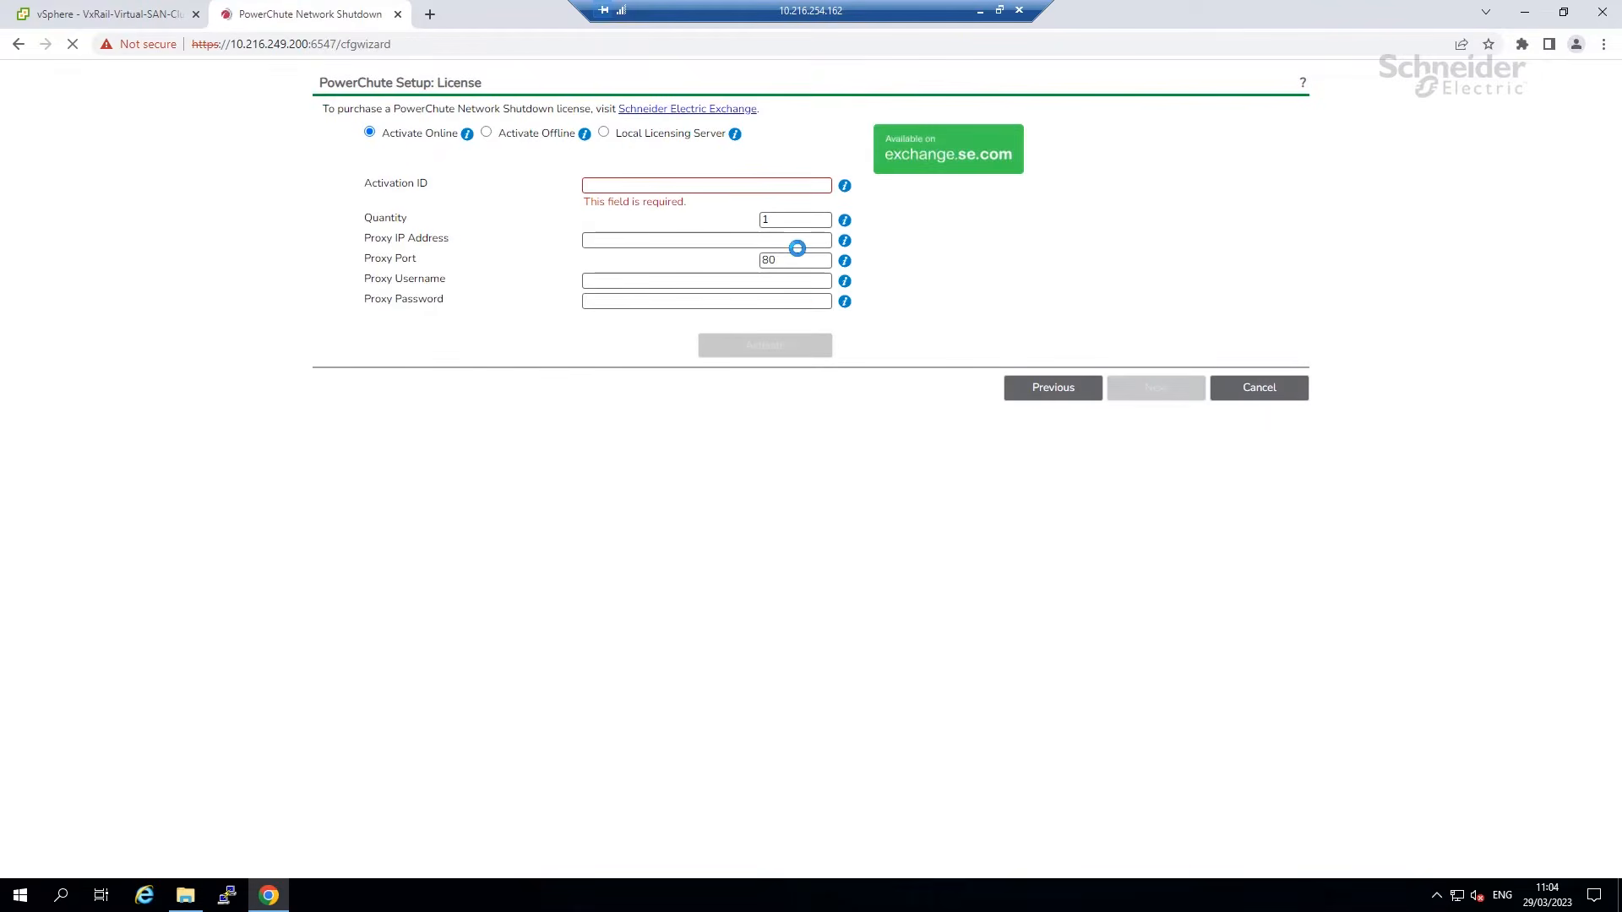
Copy the Activation ID from EntitlementCertificate.html for online activation.
click(487, 133)
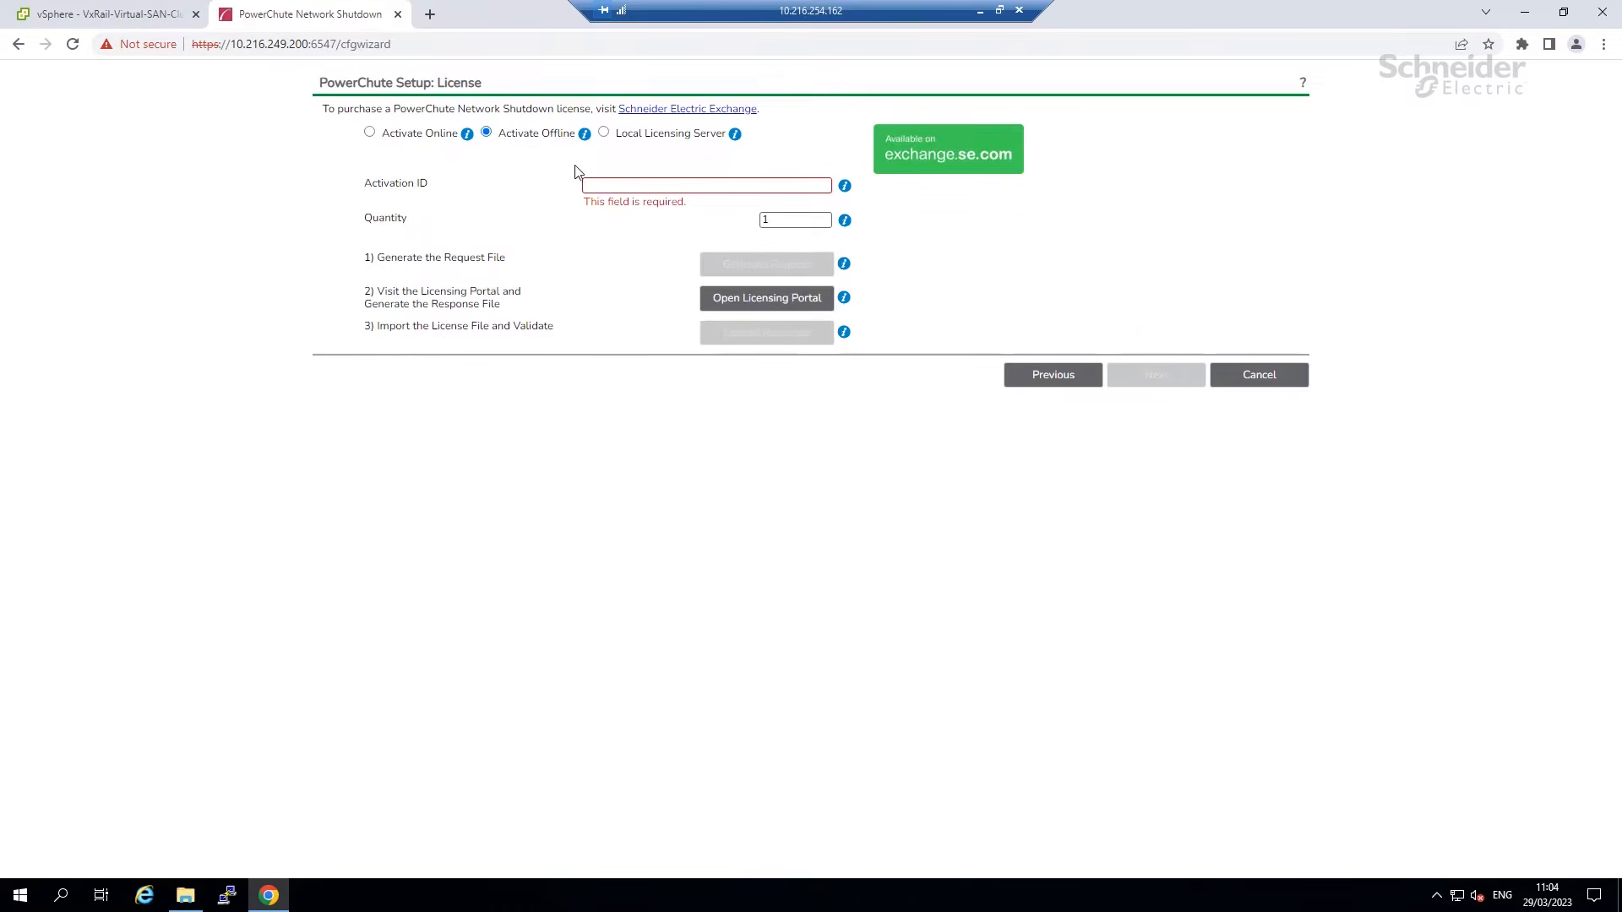
click(369, 133)
click(659, 184)
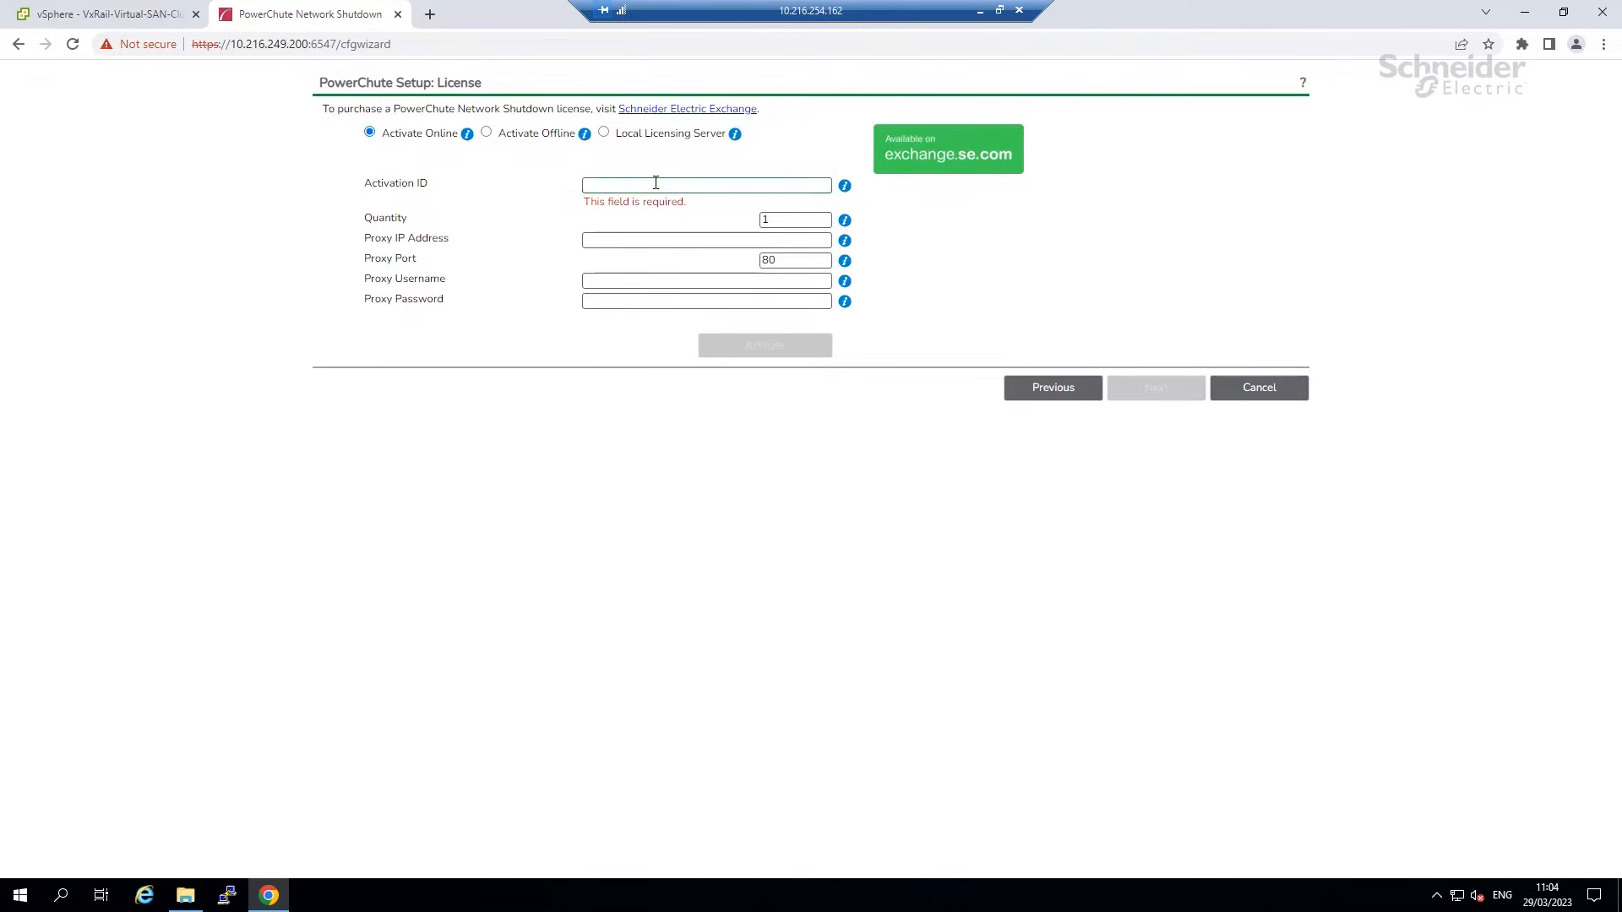
click(185, 895)
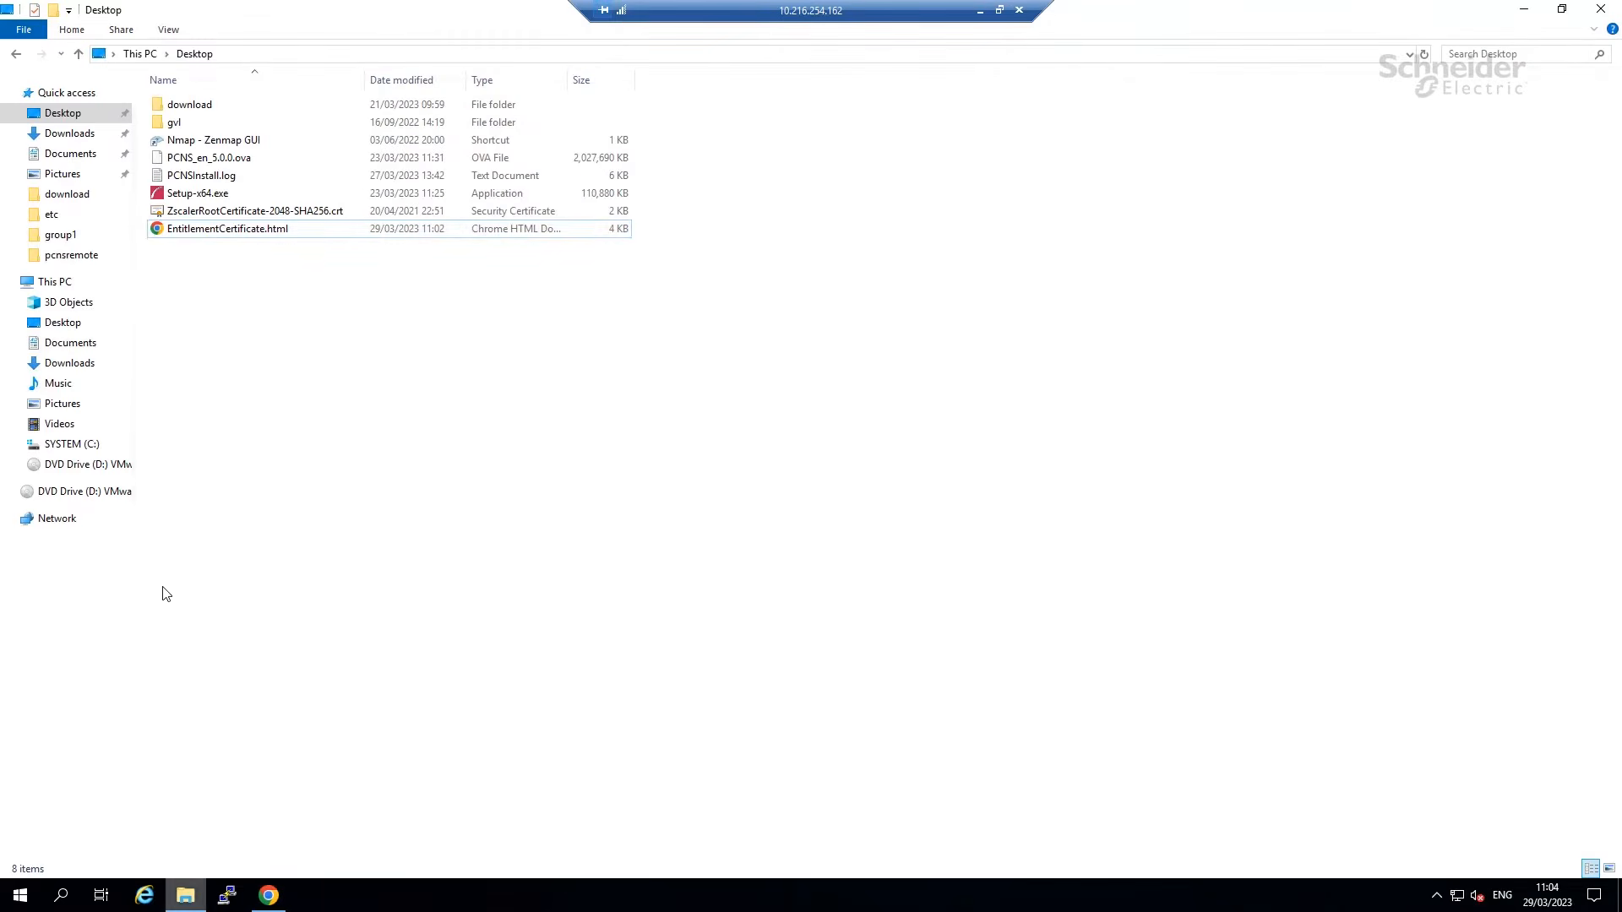
double_click(187, 230)
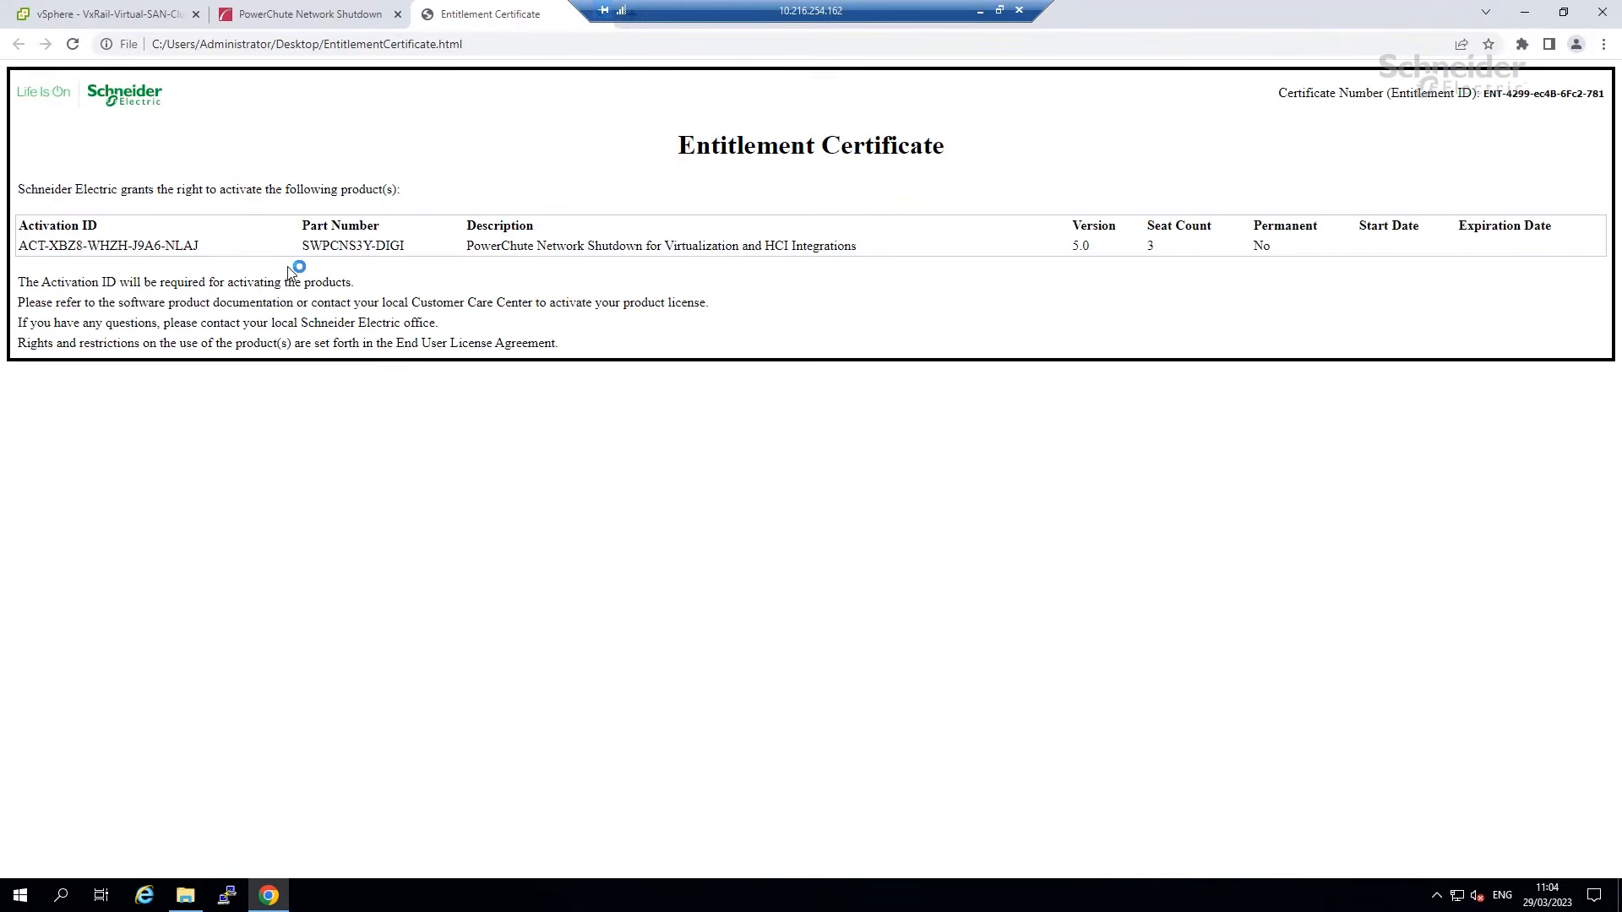
drag(200, 247, 22, 246)
right_click(38, 246)
click(67, 258)
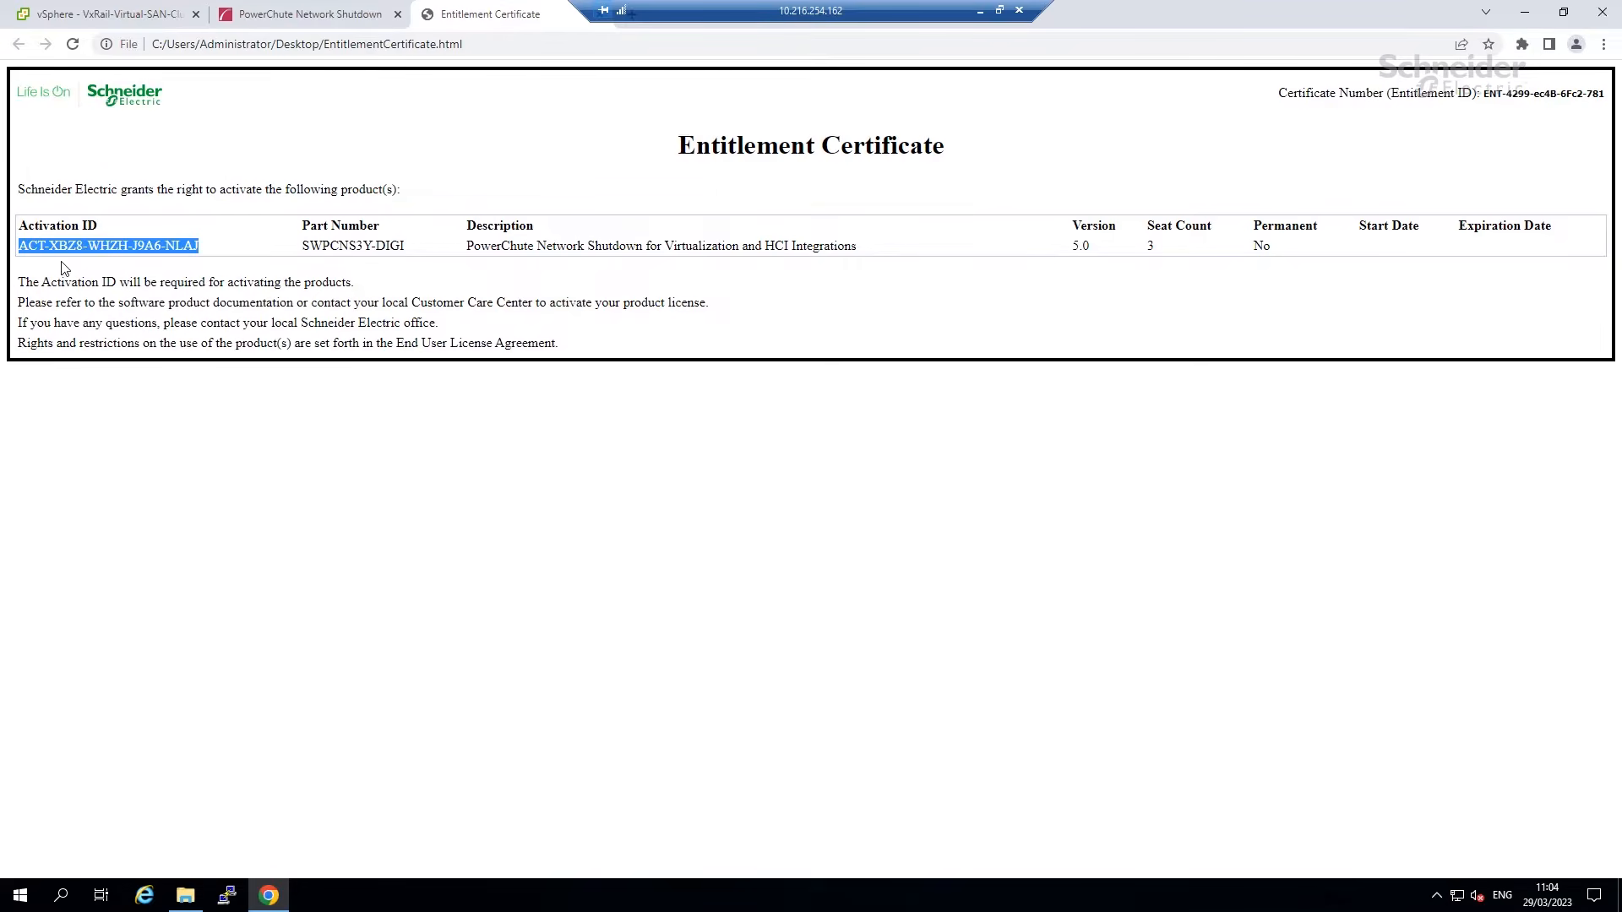
click(271, 18)
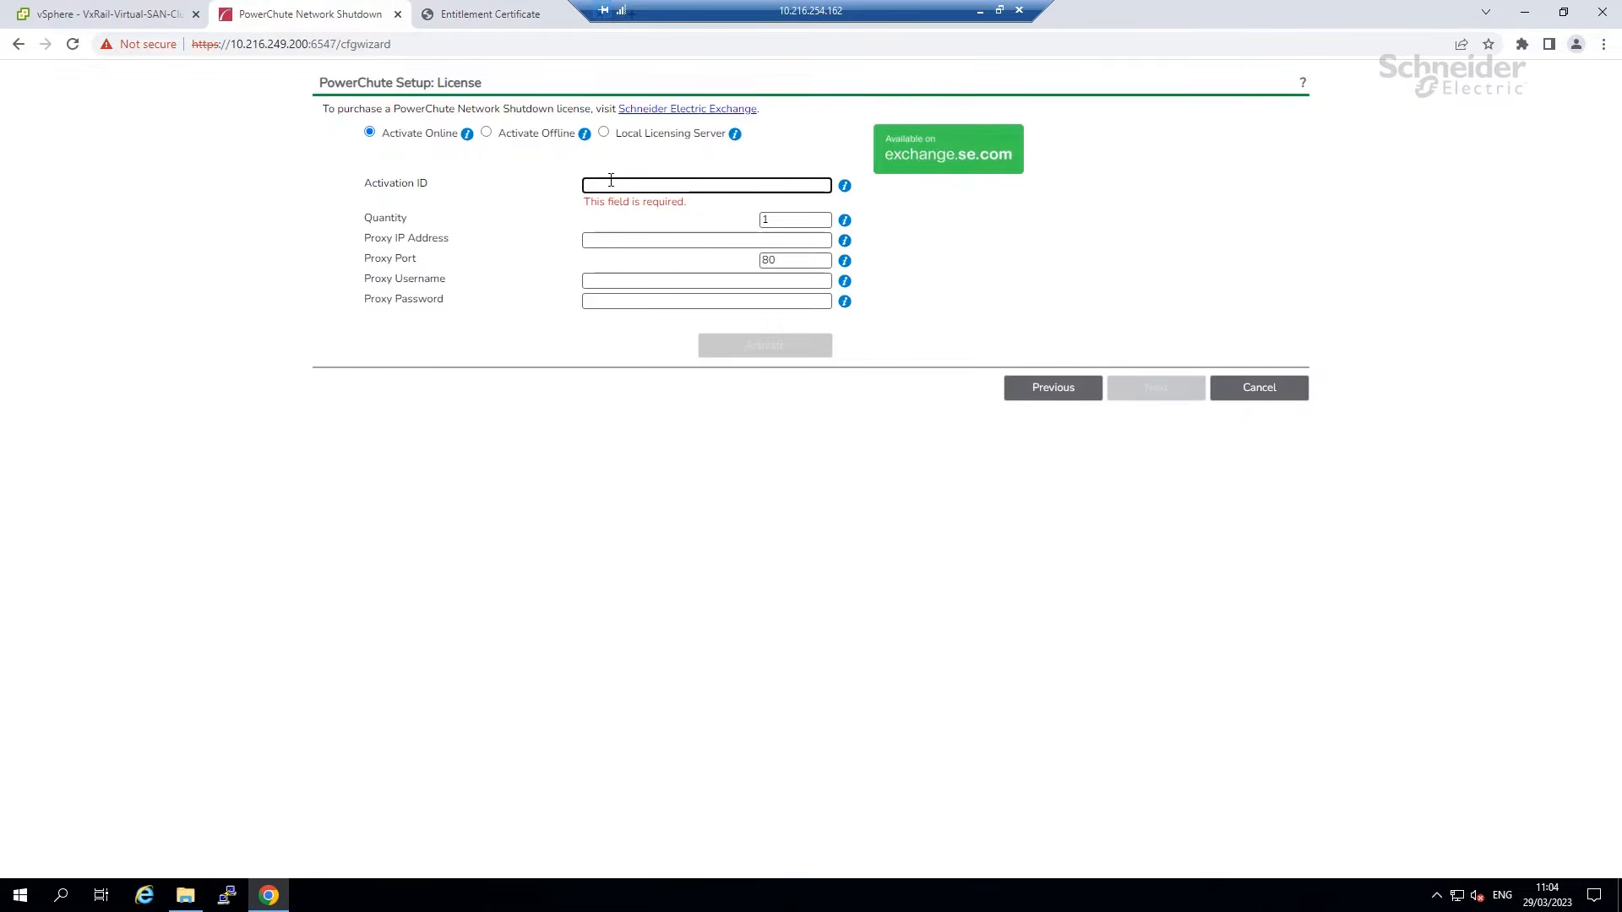
Paste the Activation ID, set Quantity to 3, and activate the licence.
key(ctrl+v)
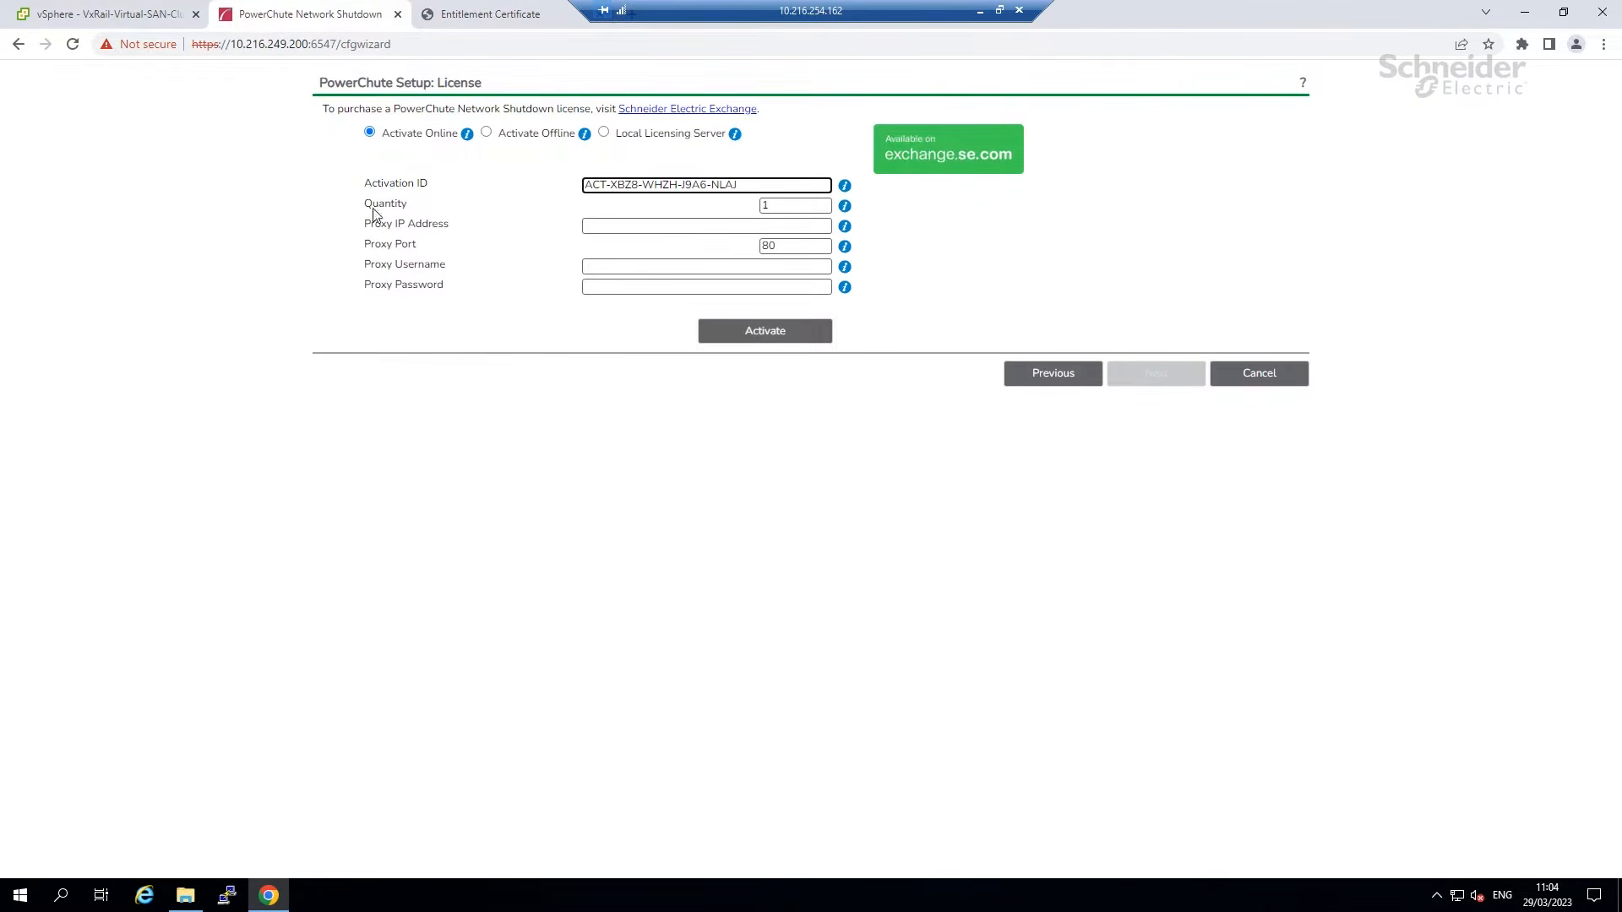
click(782, 207)
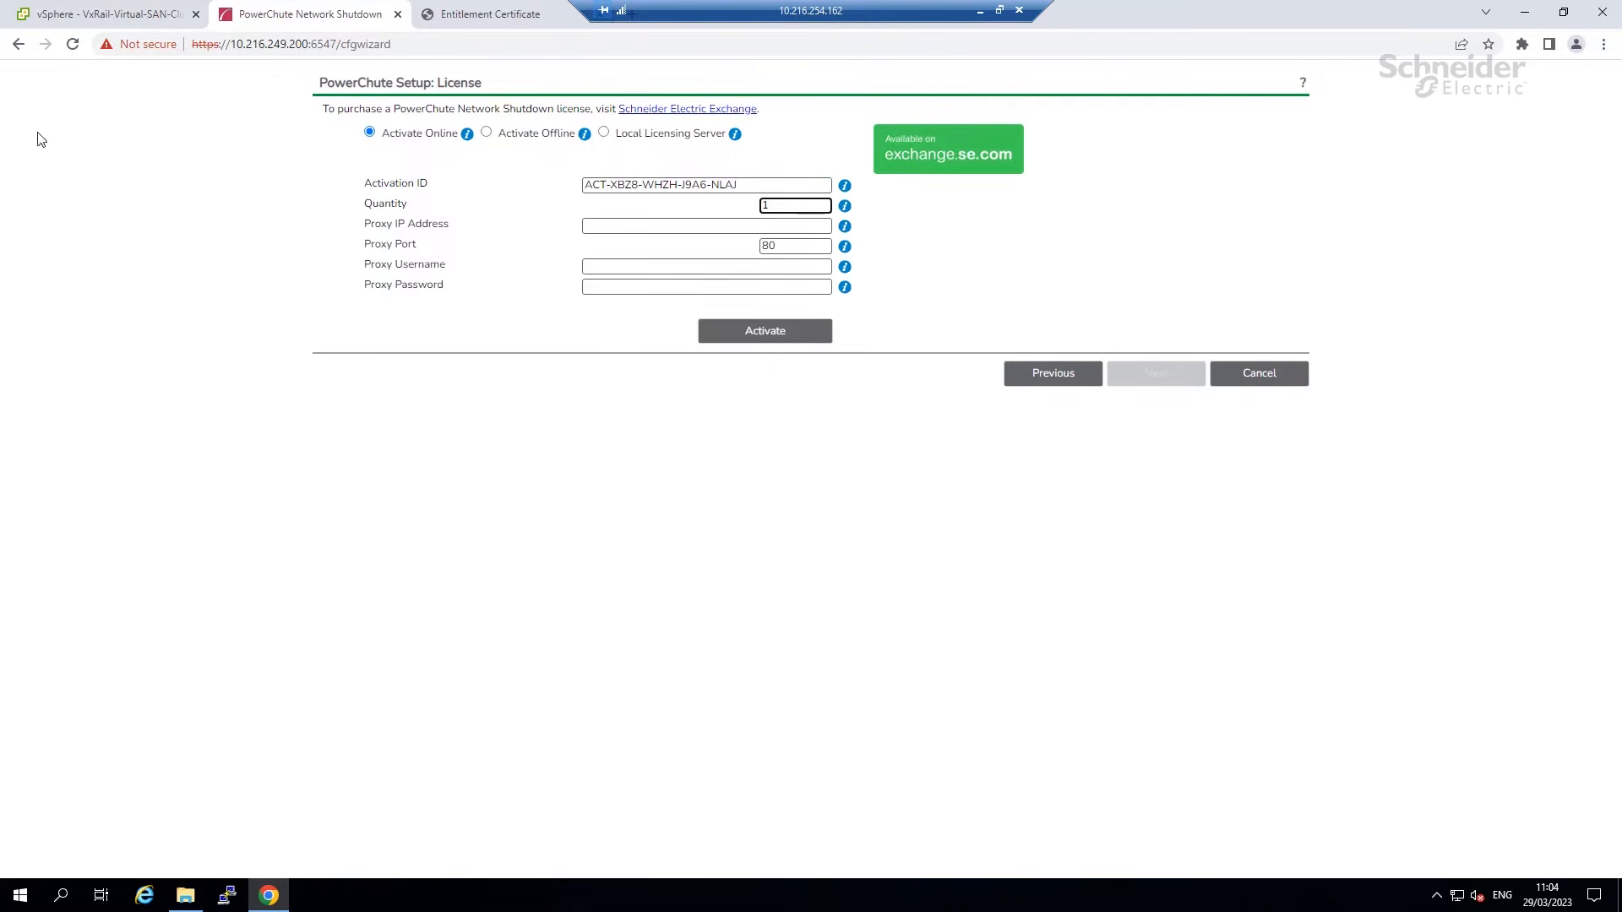
click(68, 17)
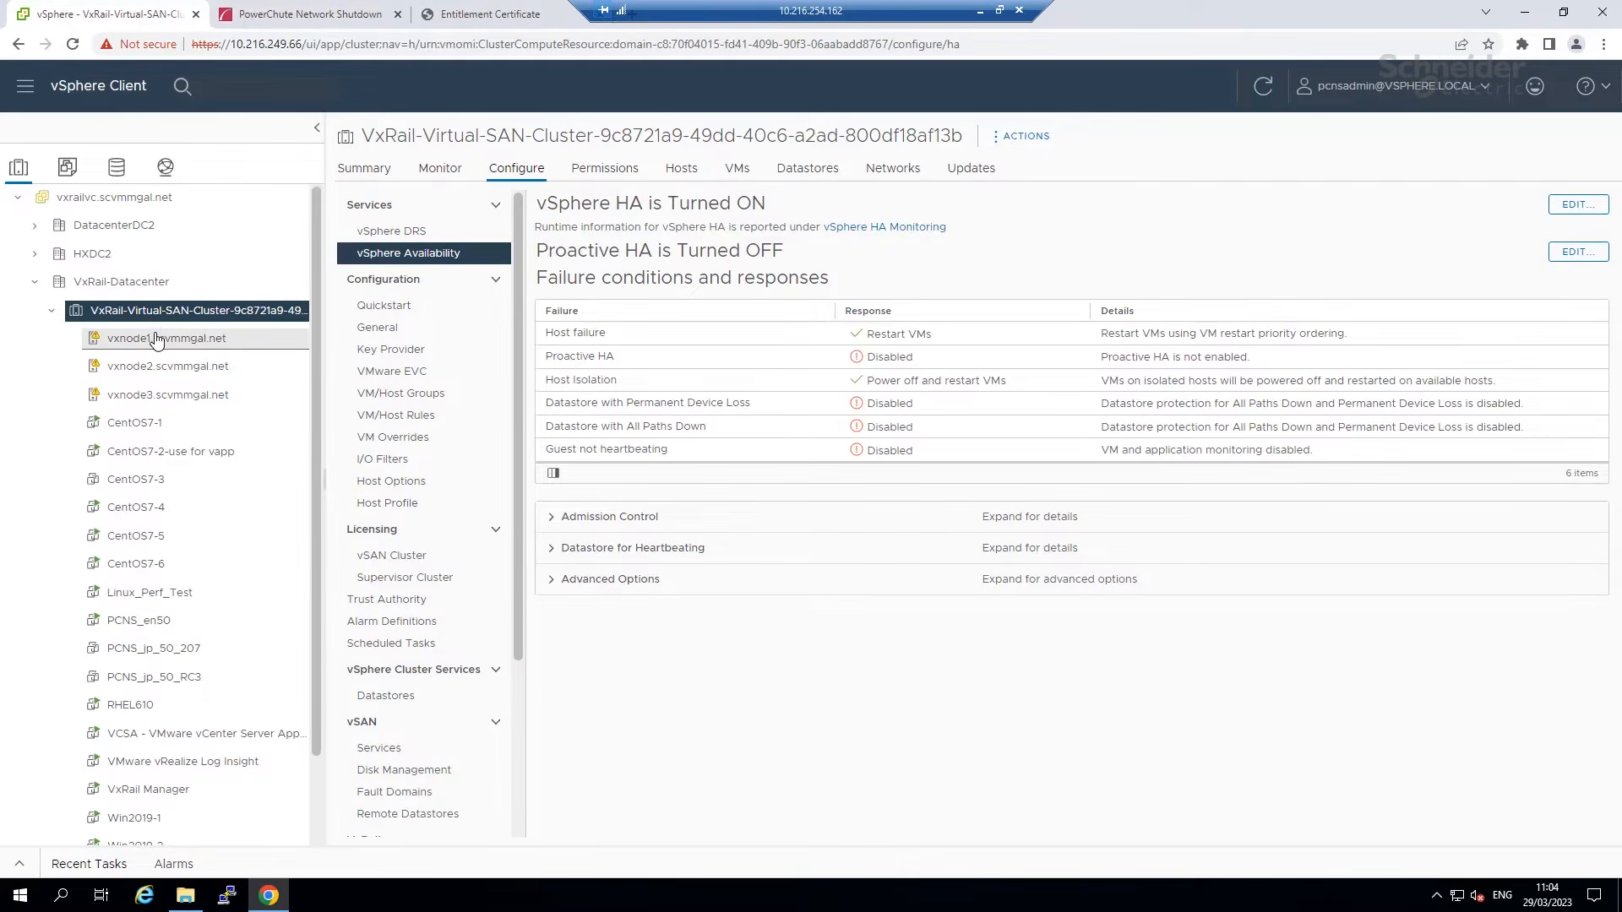
click(296, 17)
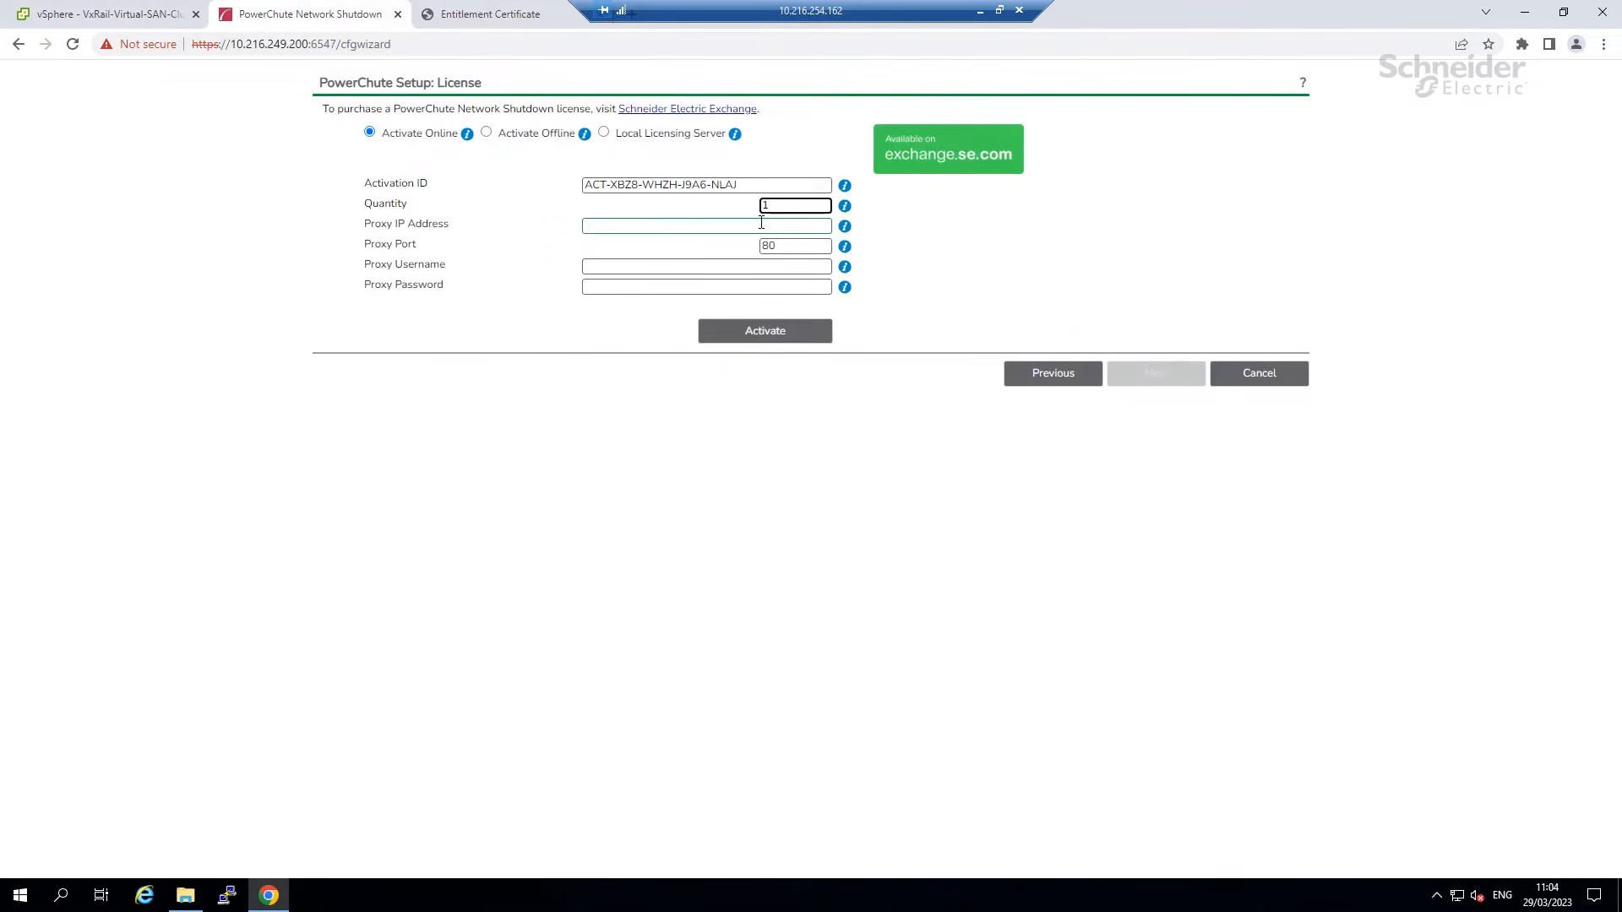
key(BackSpace)
text(3)
click(754, 338)
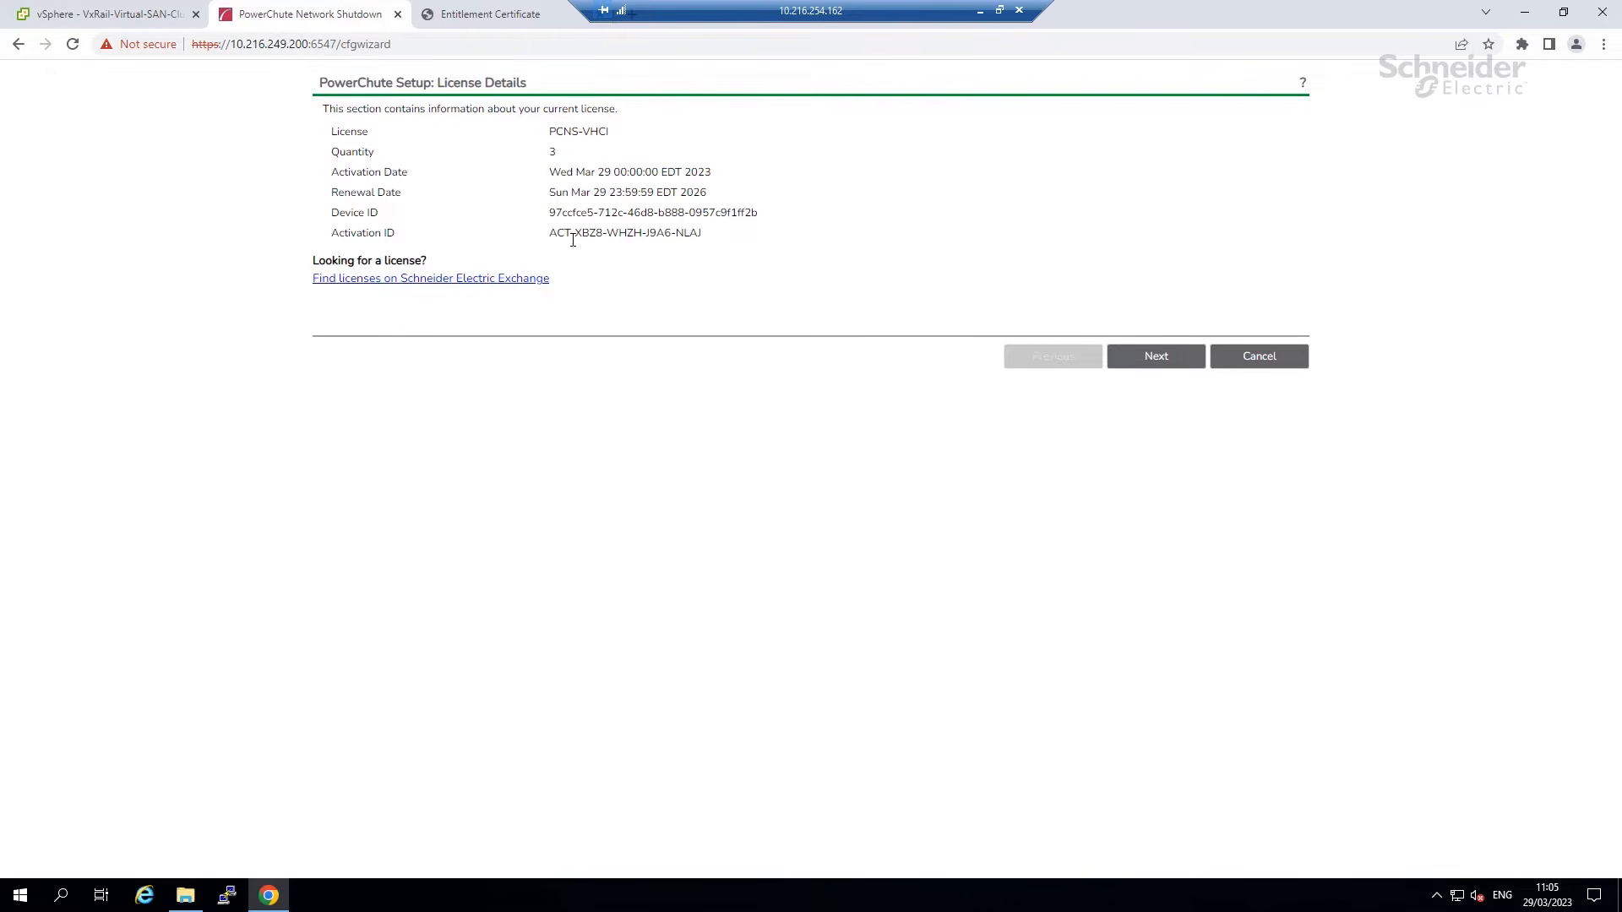
Enter vCenter address 10.216.249.66 with the administrator username and password.
click(1145, 358)
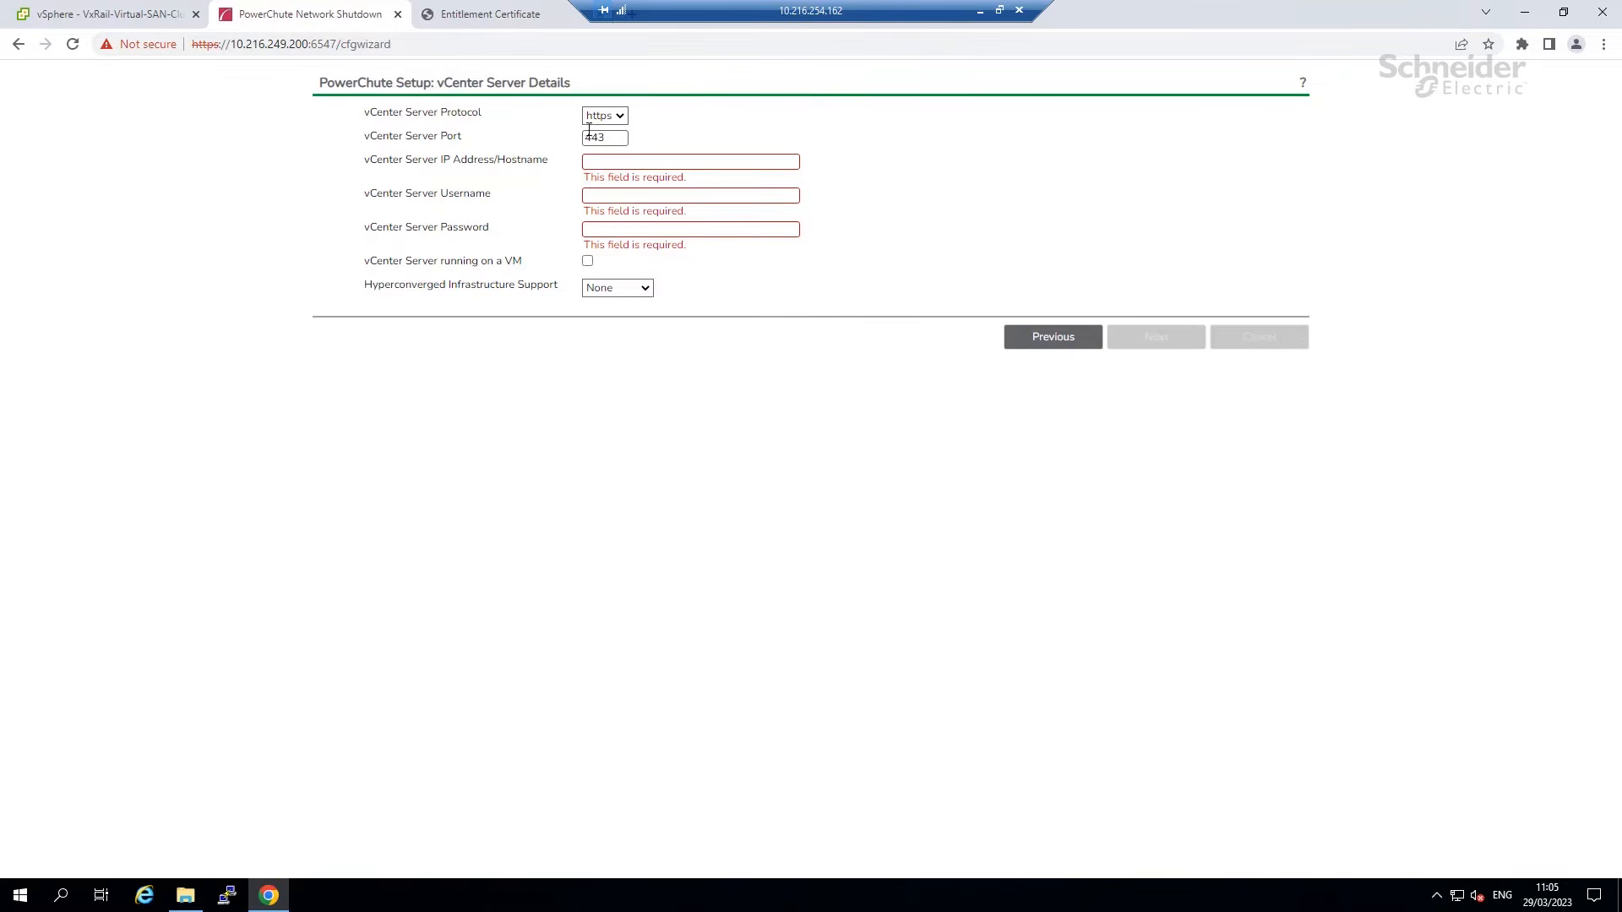
click(638, 159)
text(10.21)
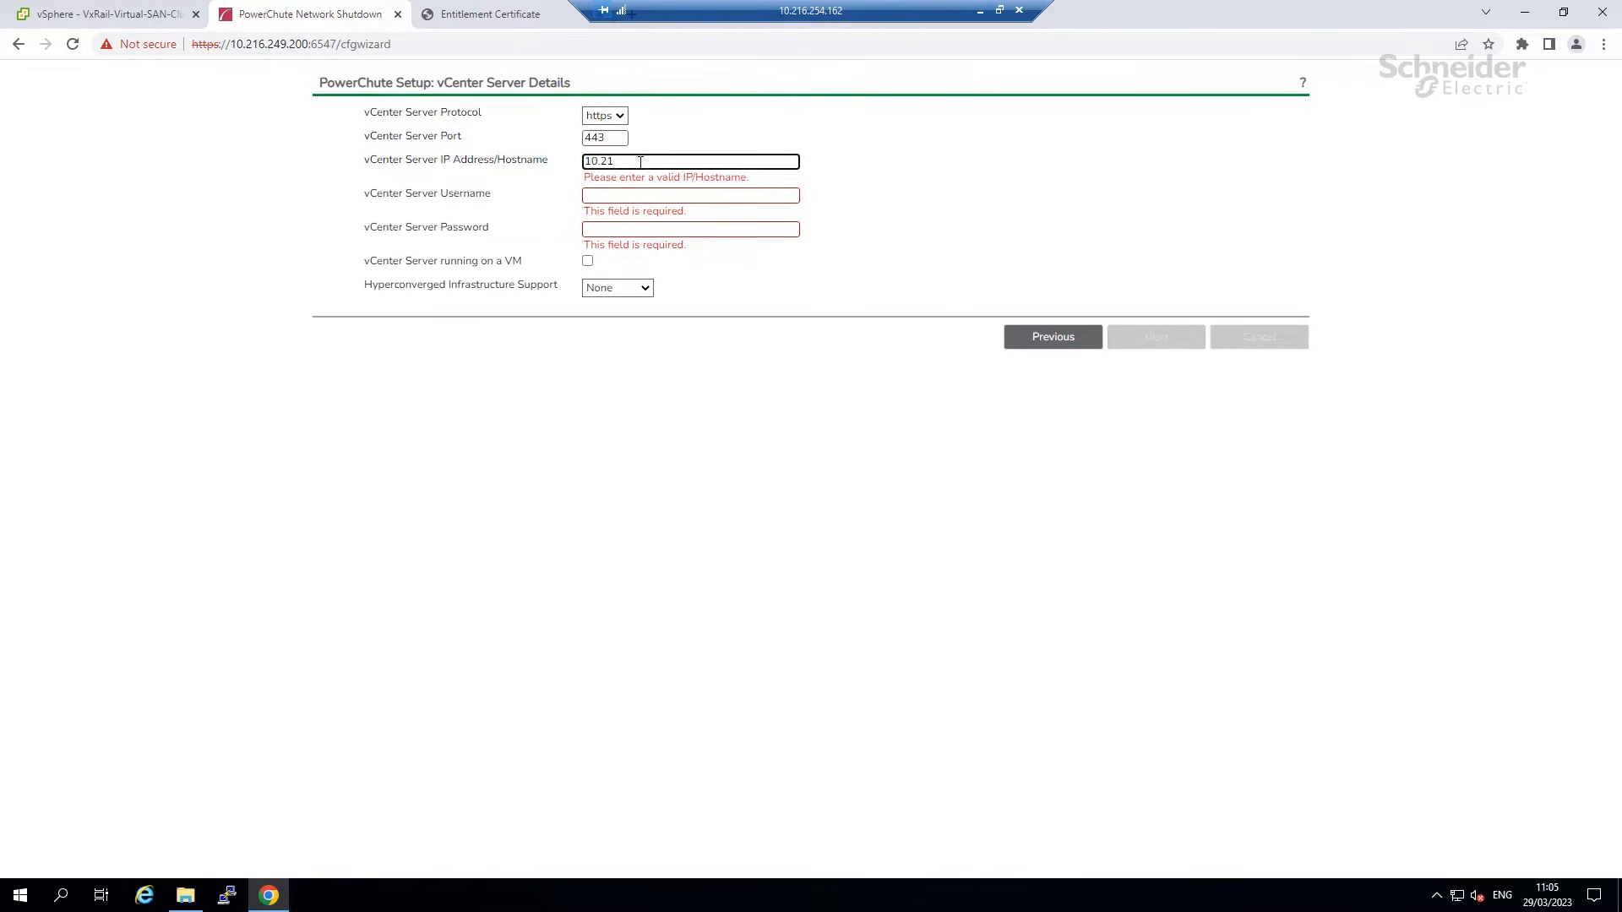
text(5.249.66)
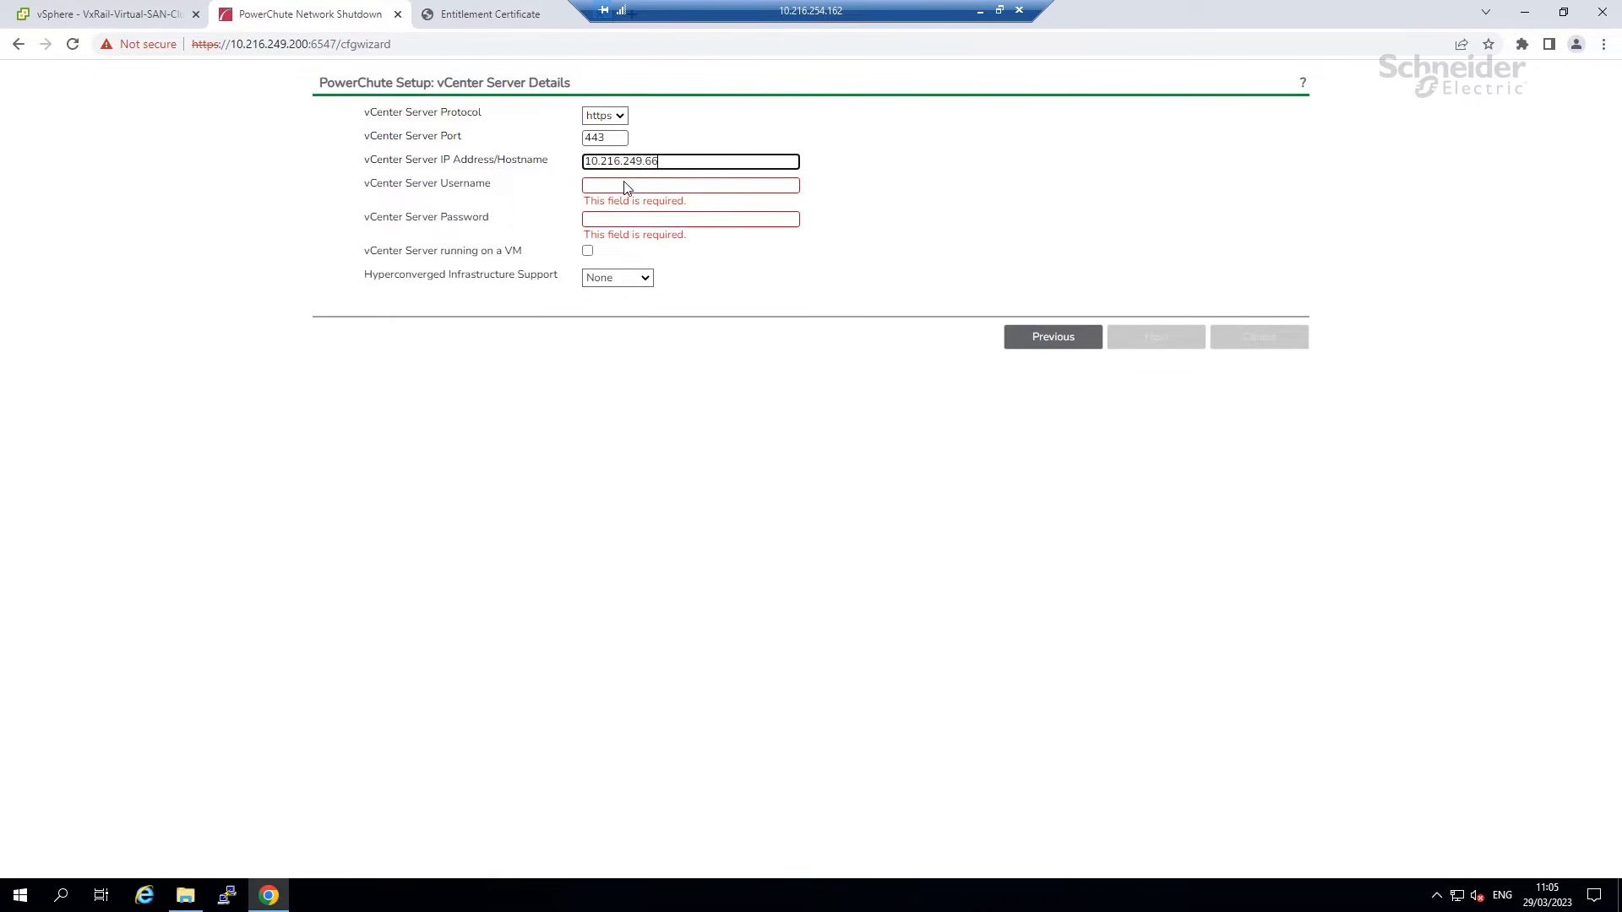
click(625, 183)
text(admin)
key(Tab)
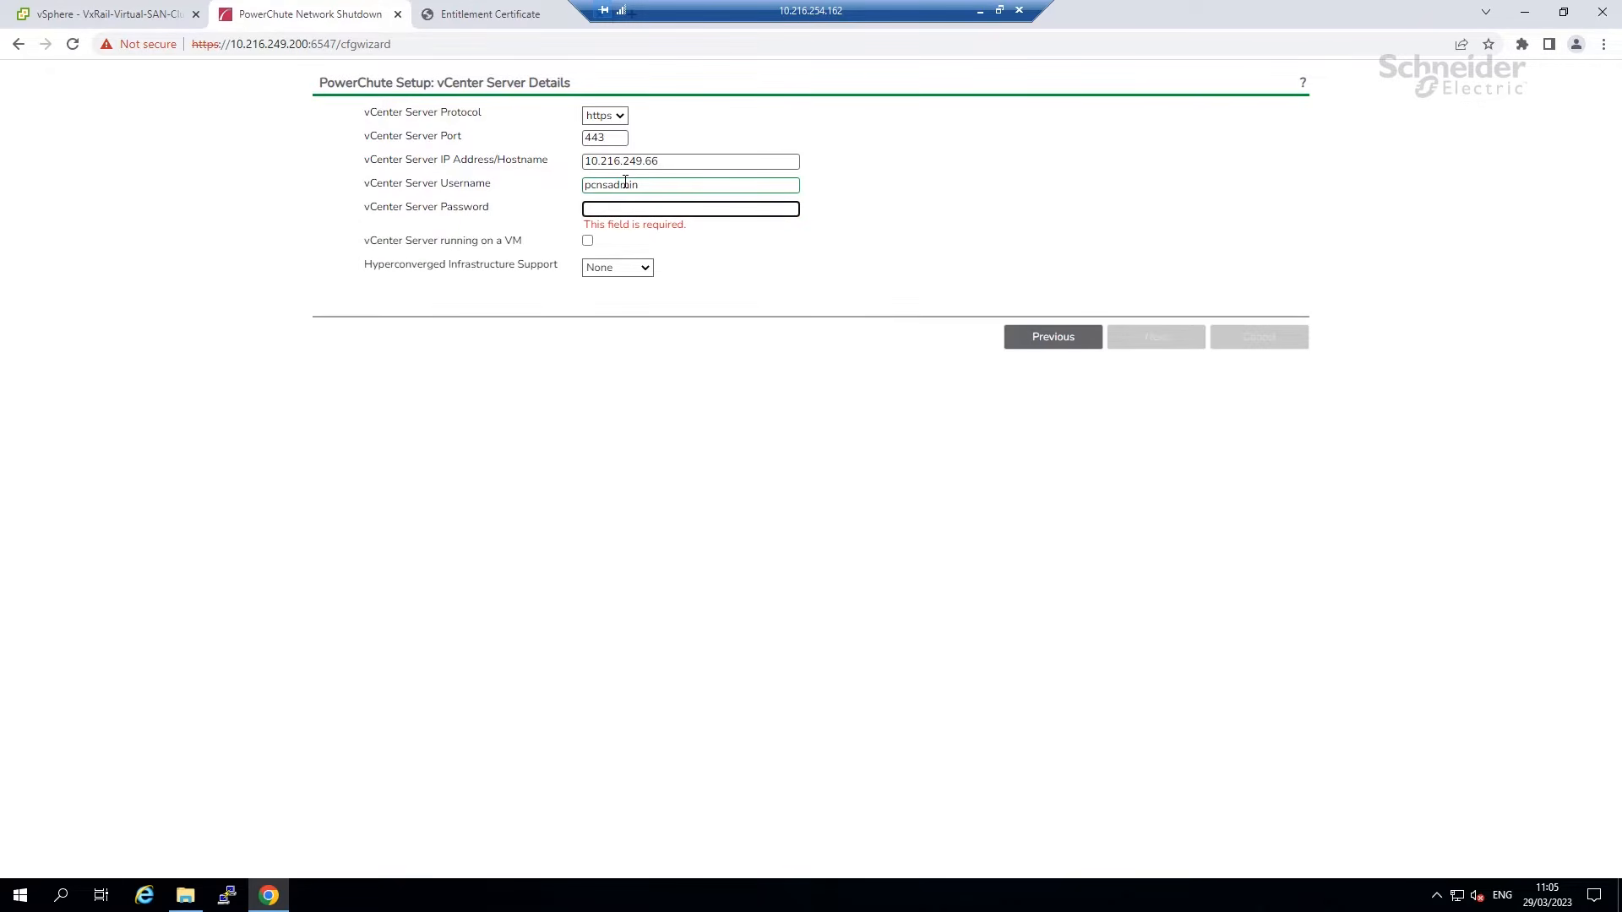
text(••••••)
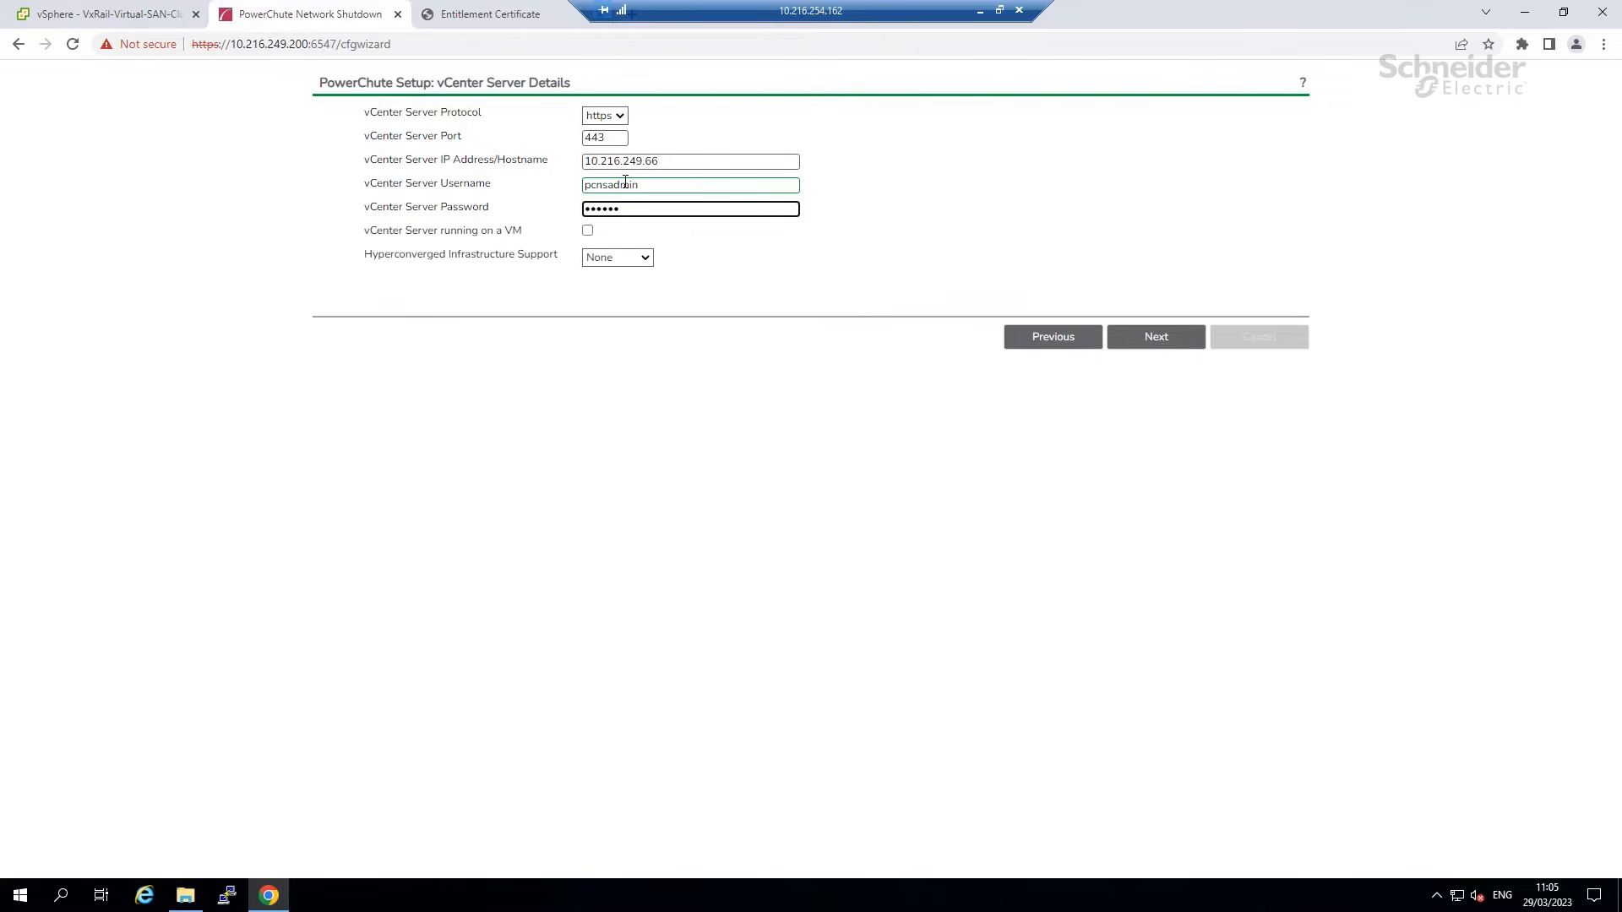
text(••••)
Mark vCenter Server as running on a VM, leave HCI as None, and submit.
click(587, 231)
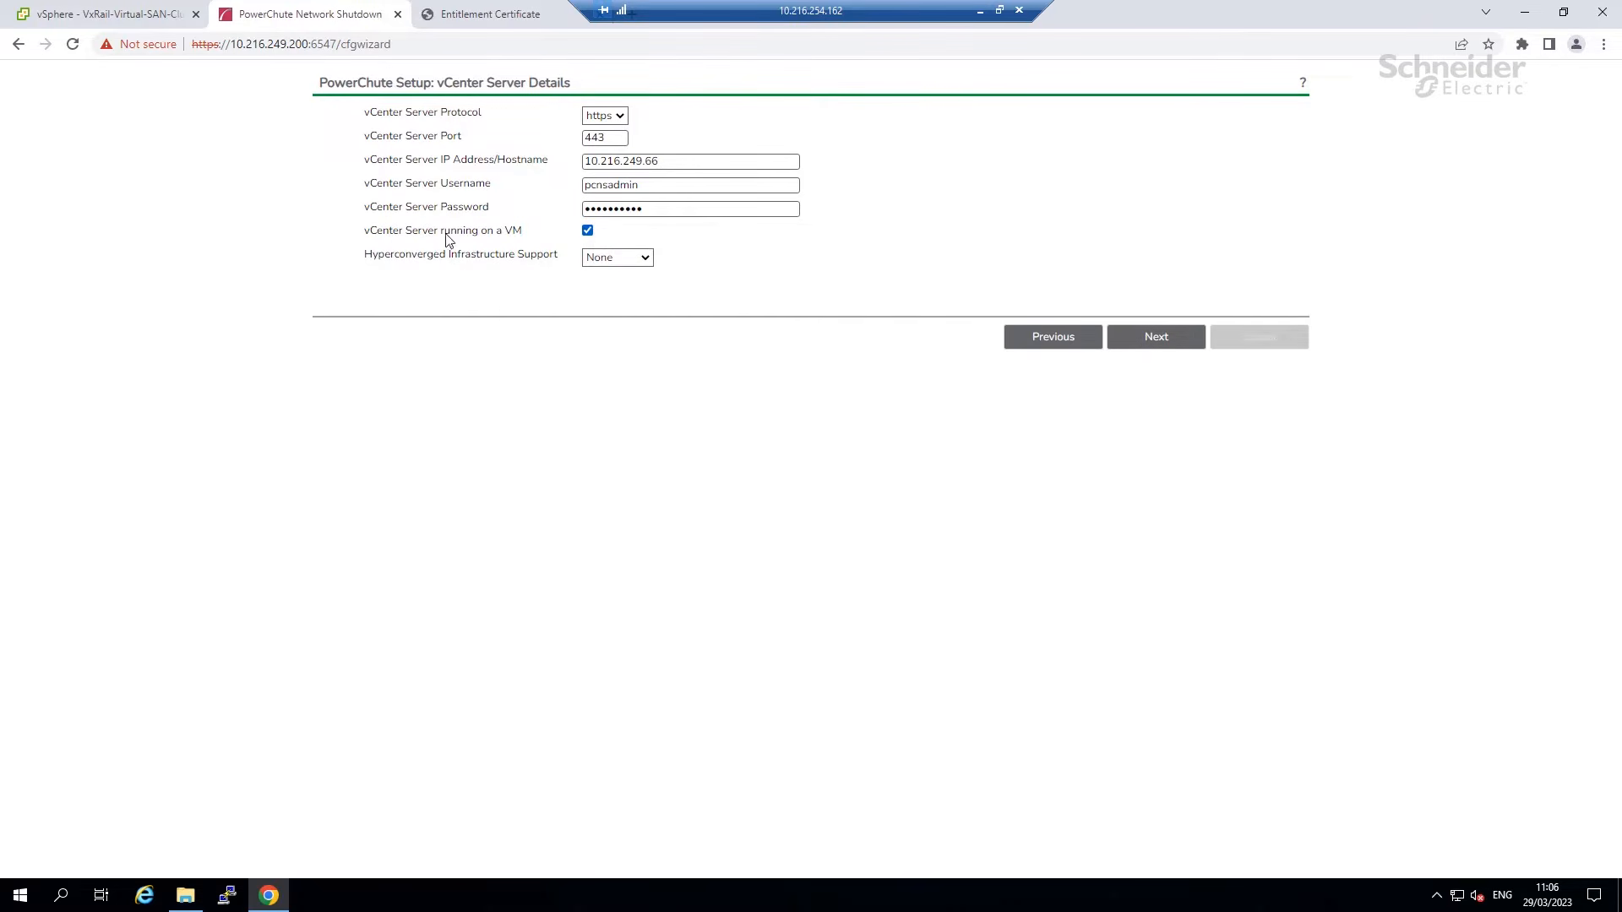
click(117, 16)
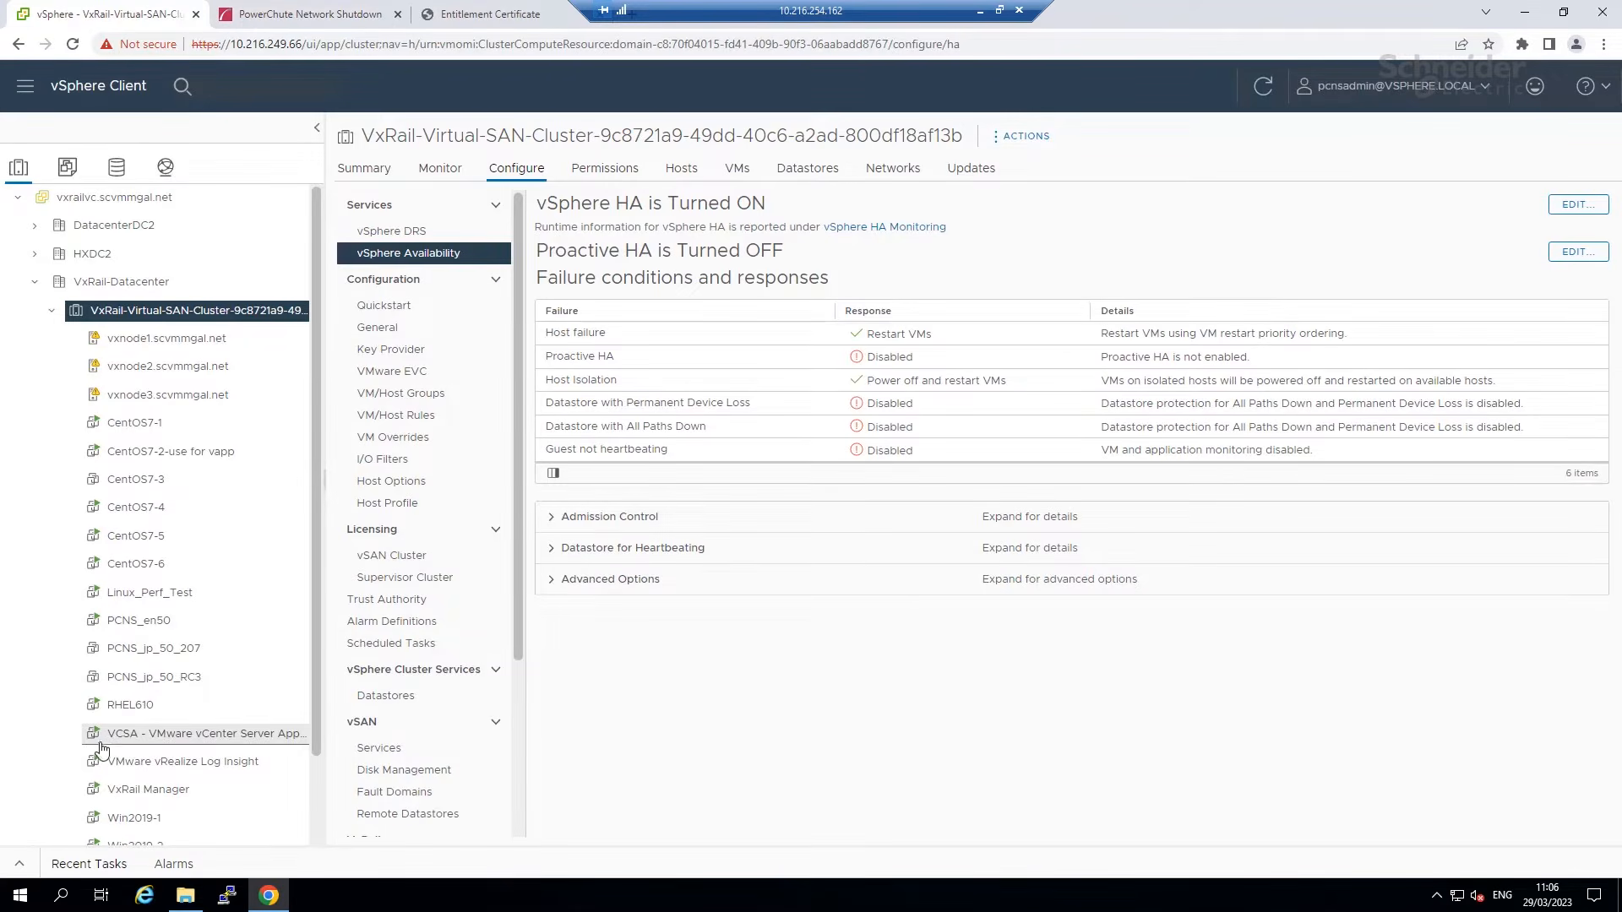
click(146, 733)
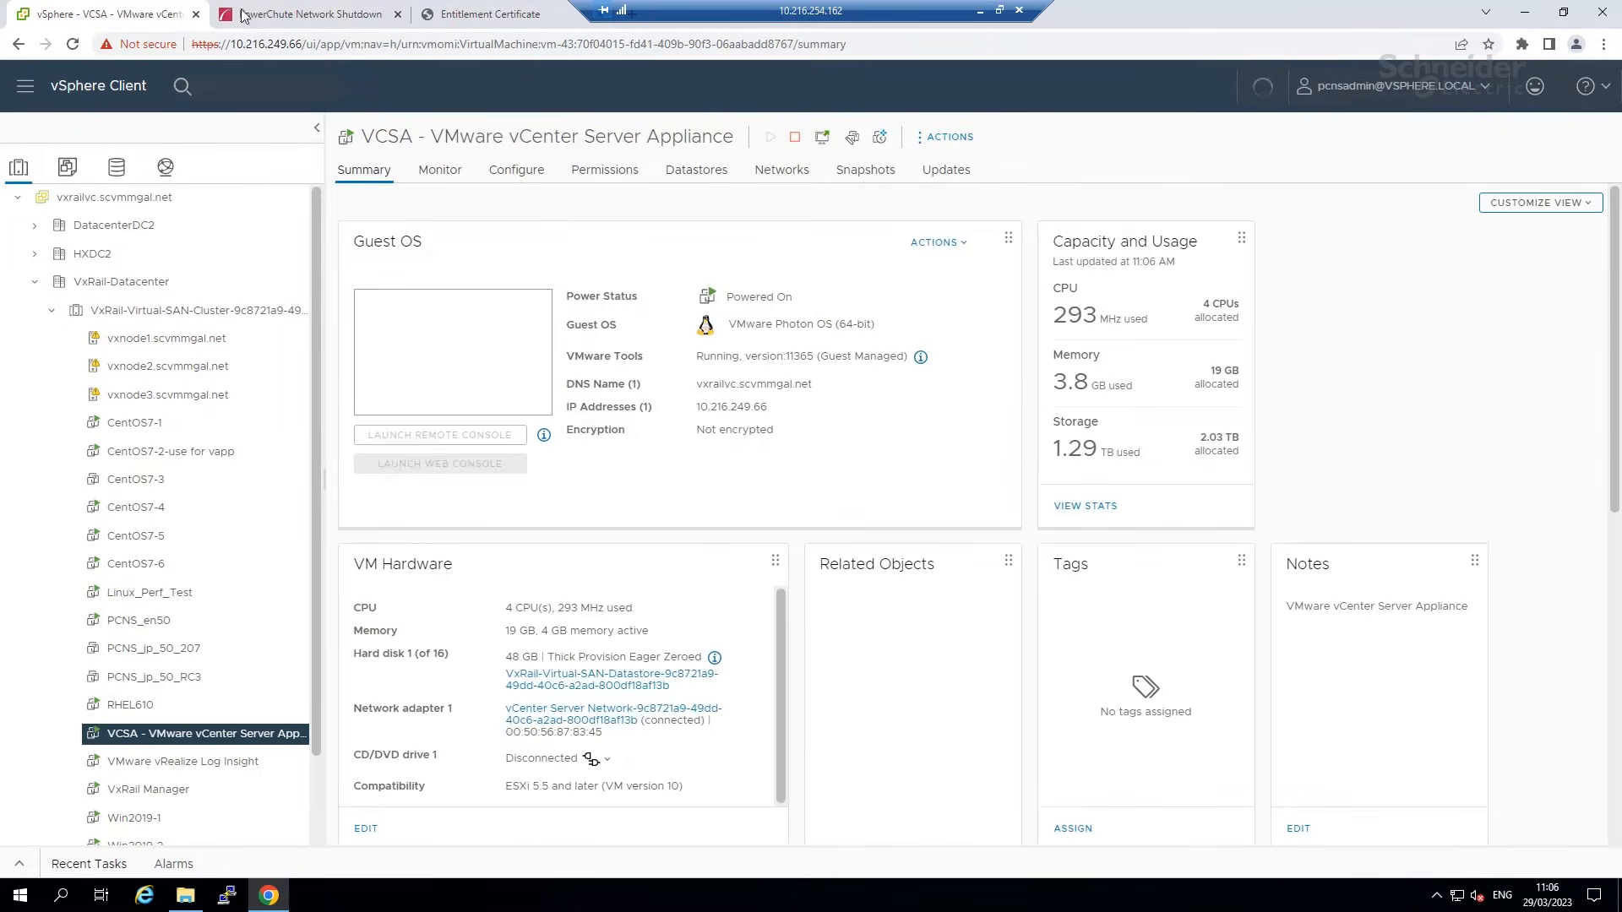
click(242, 15)
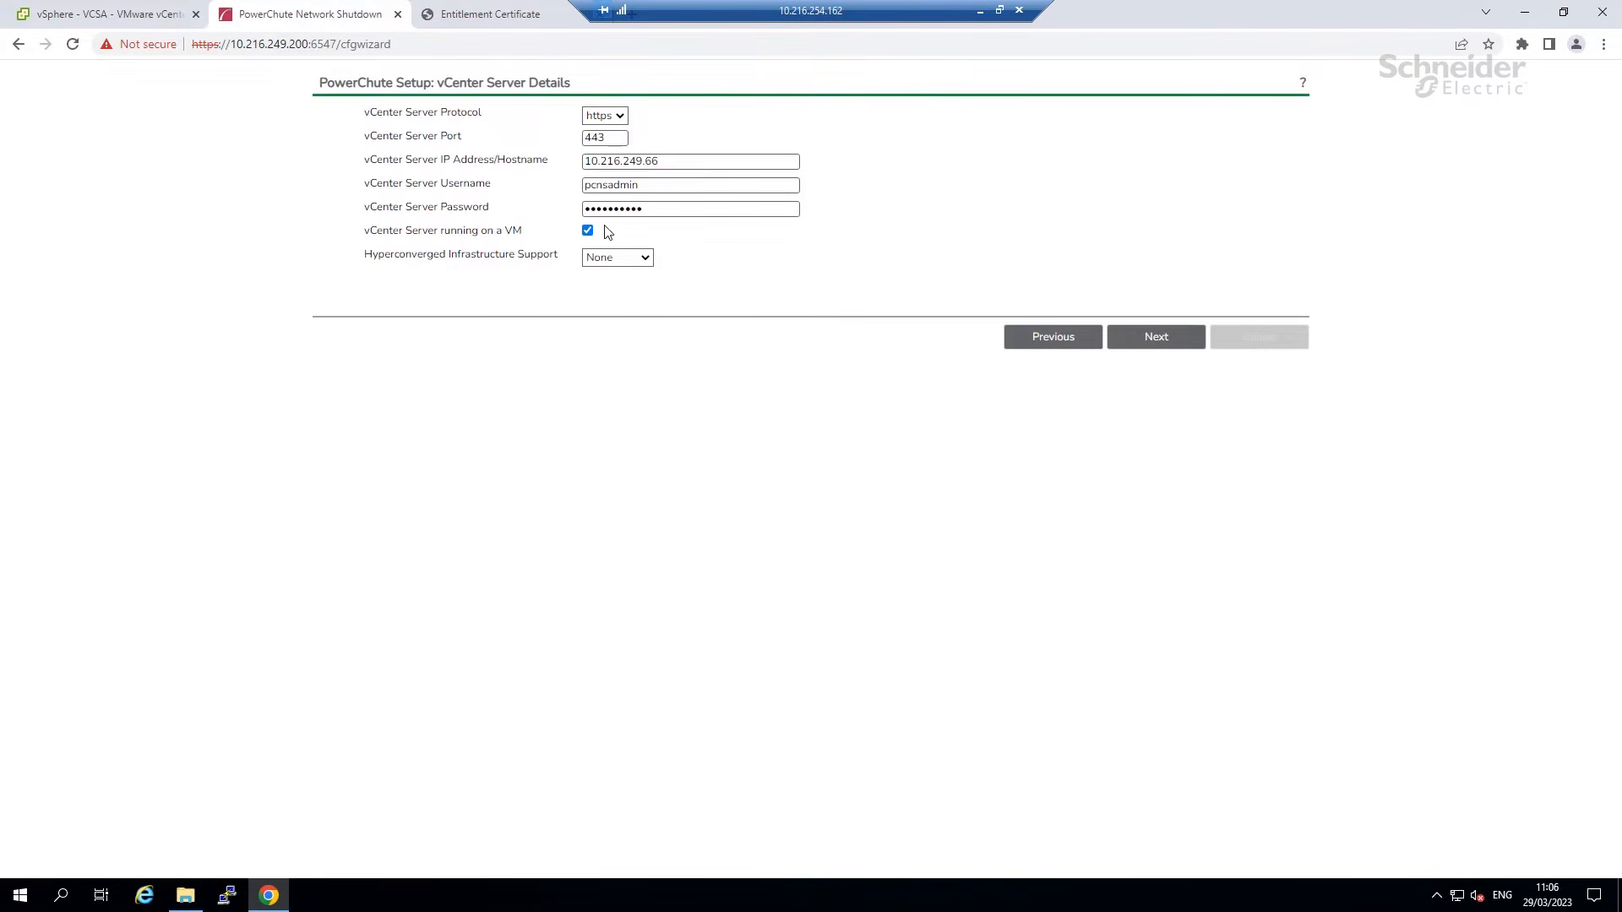
click(649, 262)
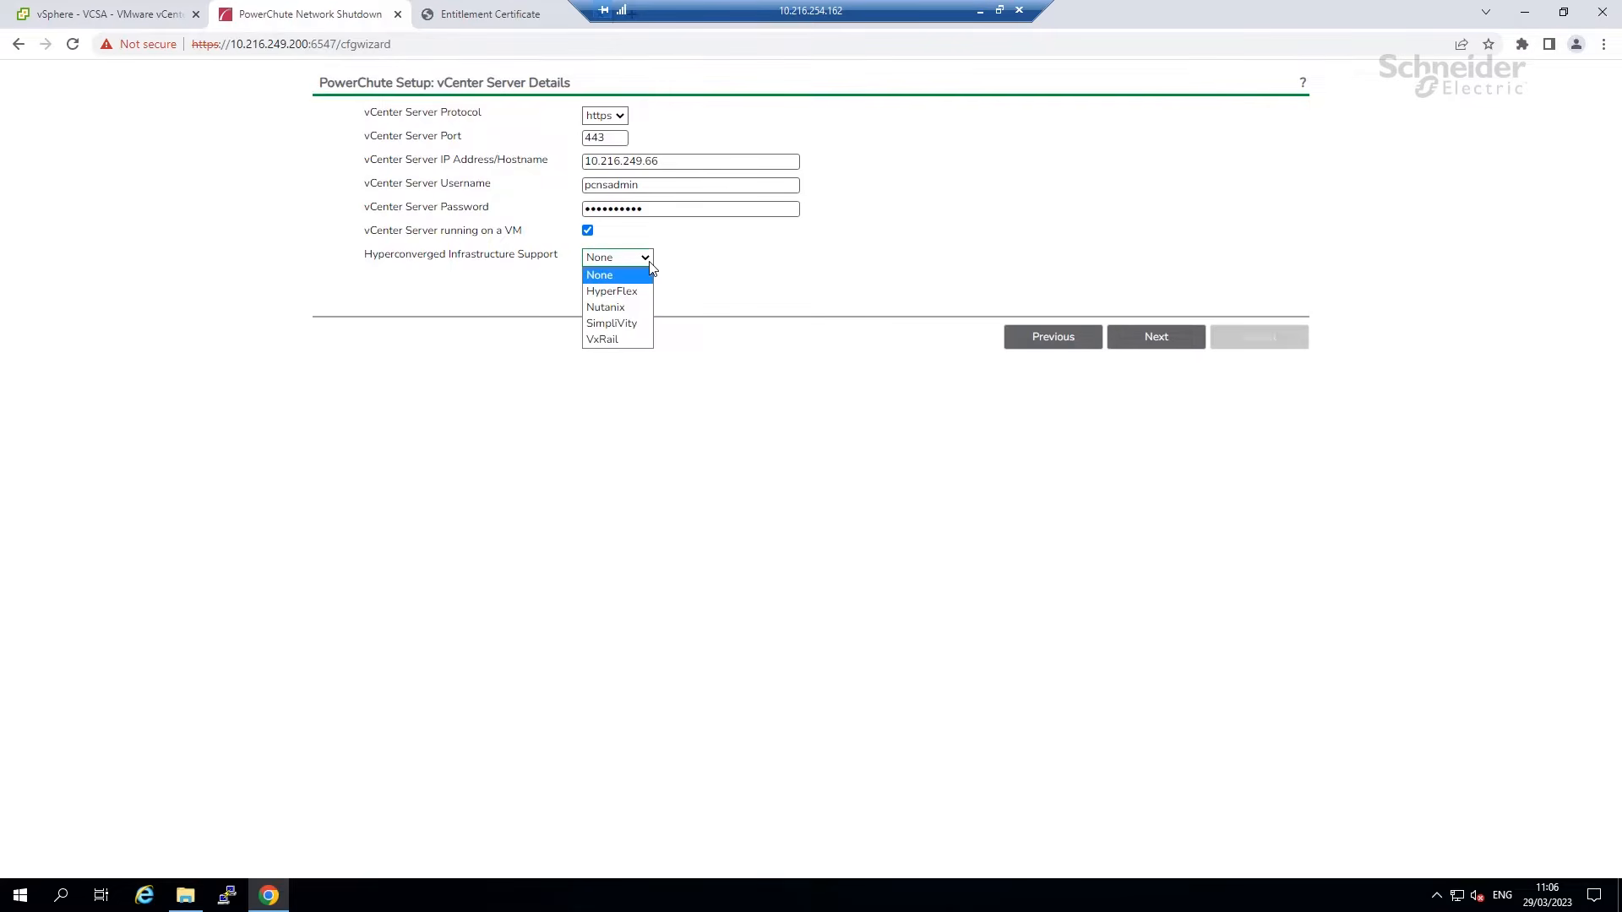
click(726, 263)
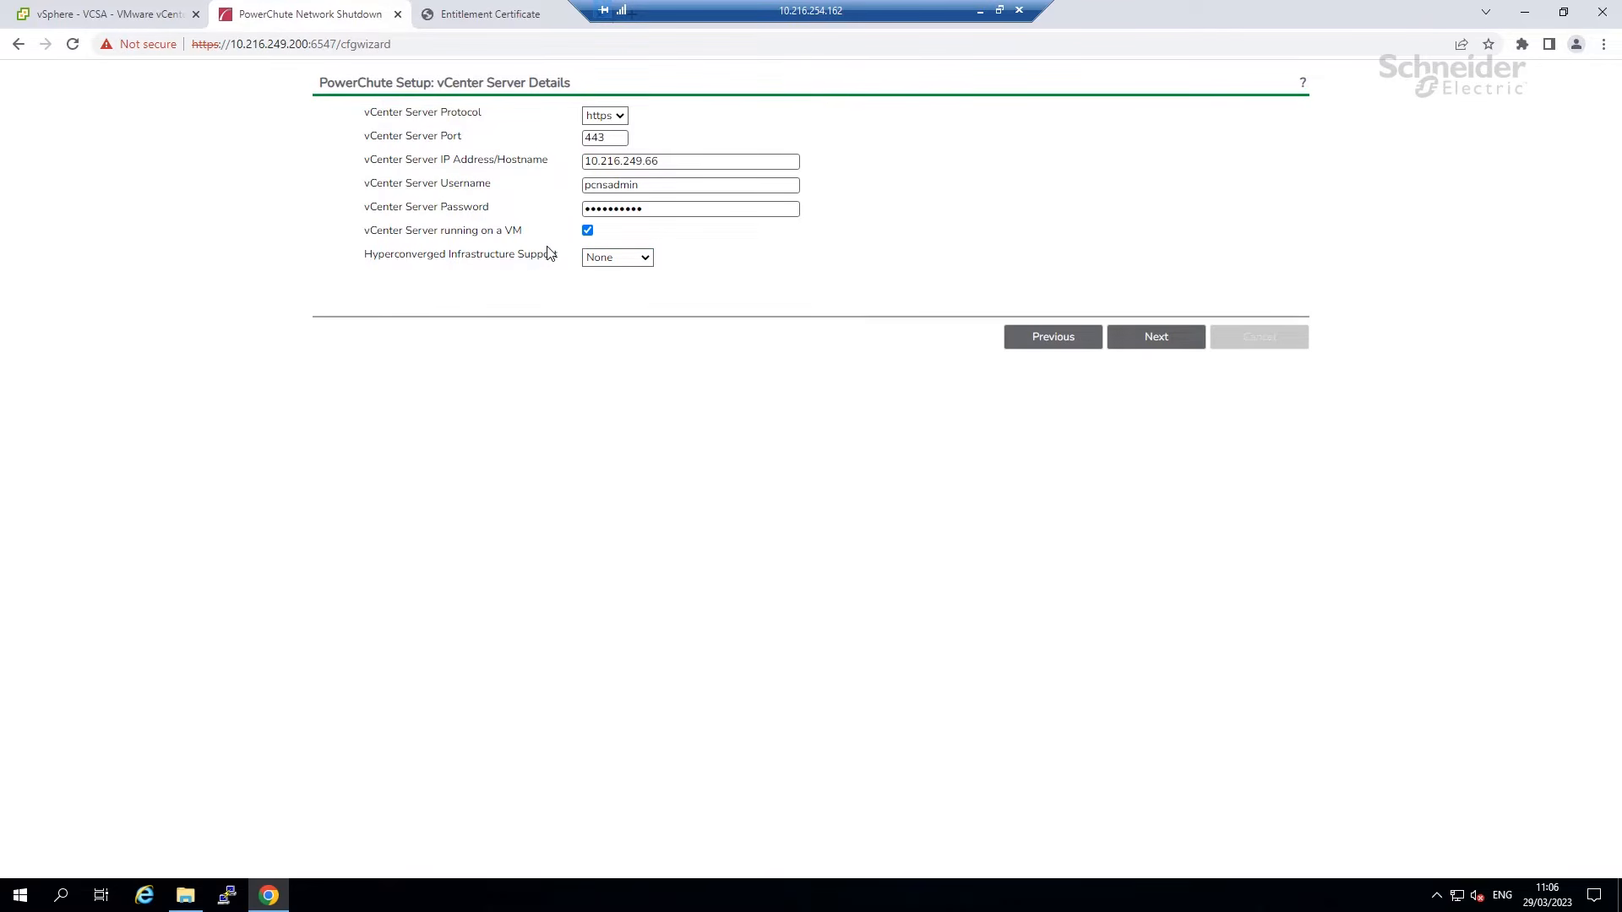
click(1139, 339)
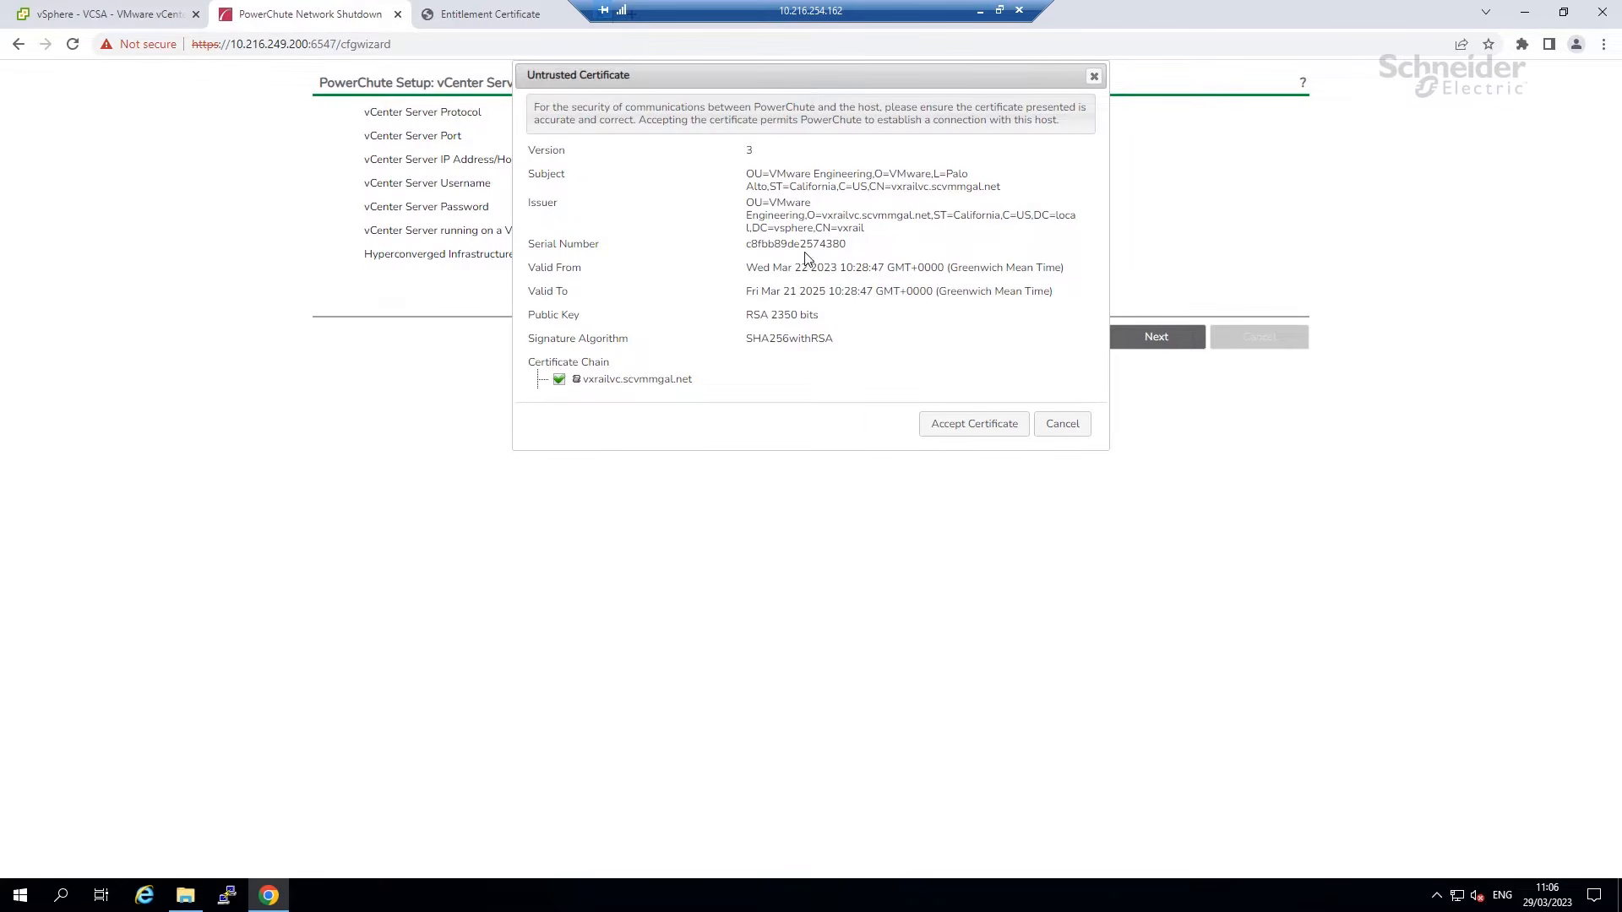
Accept the vCenter Server's untrusted certificate and connect to reach UPS Configuration.
drag(755, 246, 862, 255)
click(858, 256)
click(959, 427)
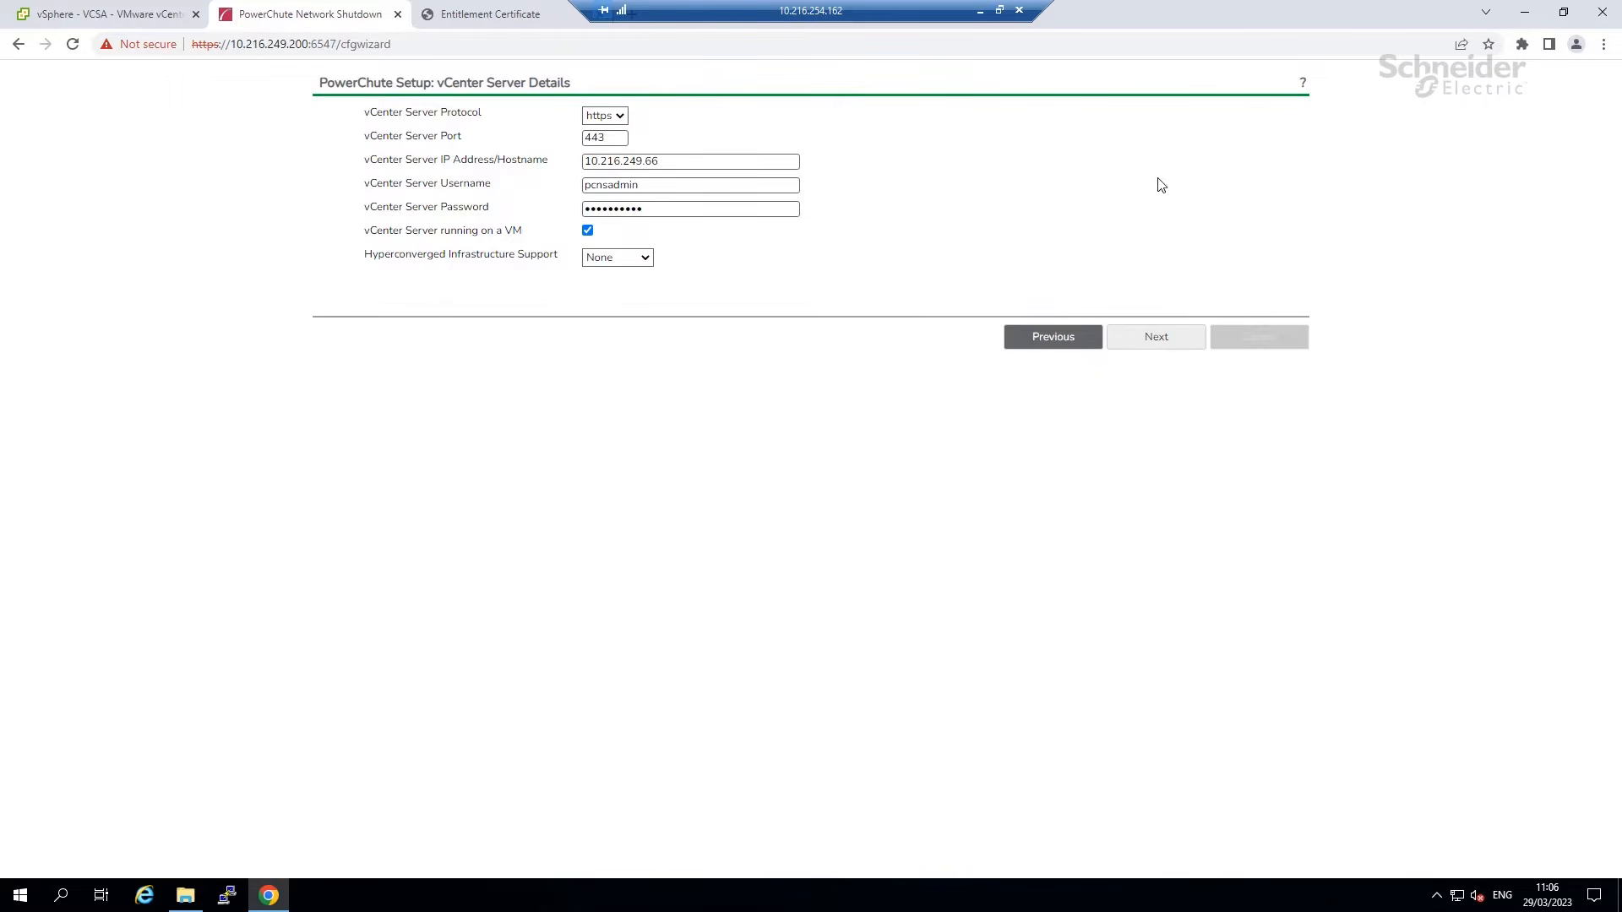
click(1148, 345)
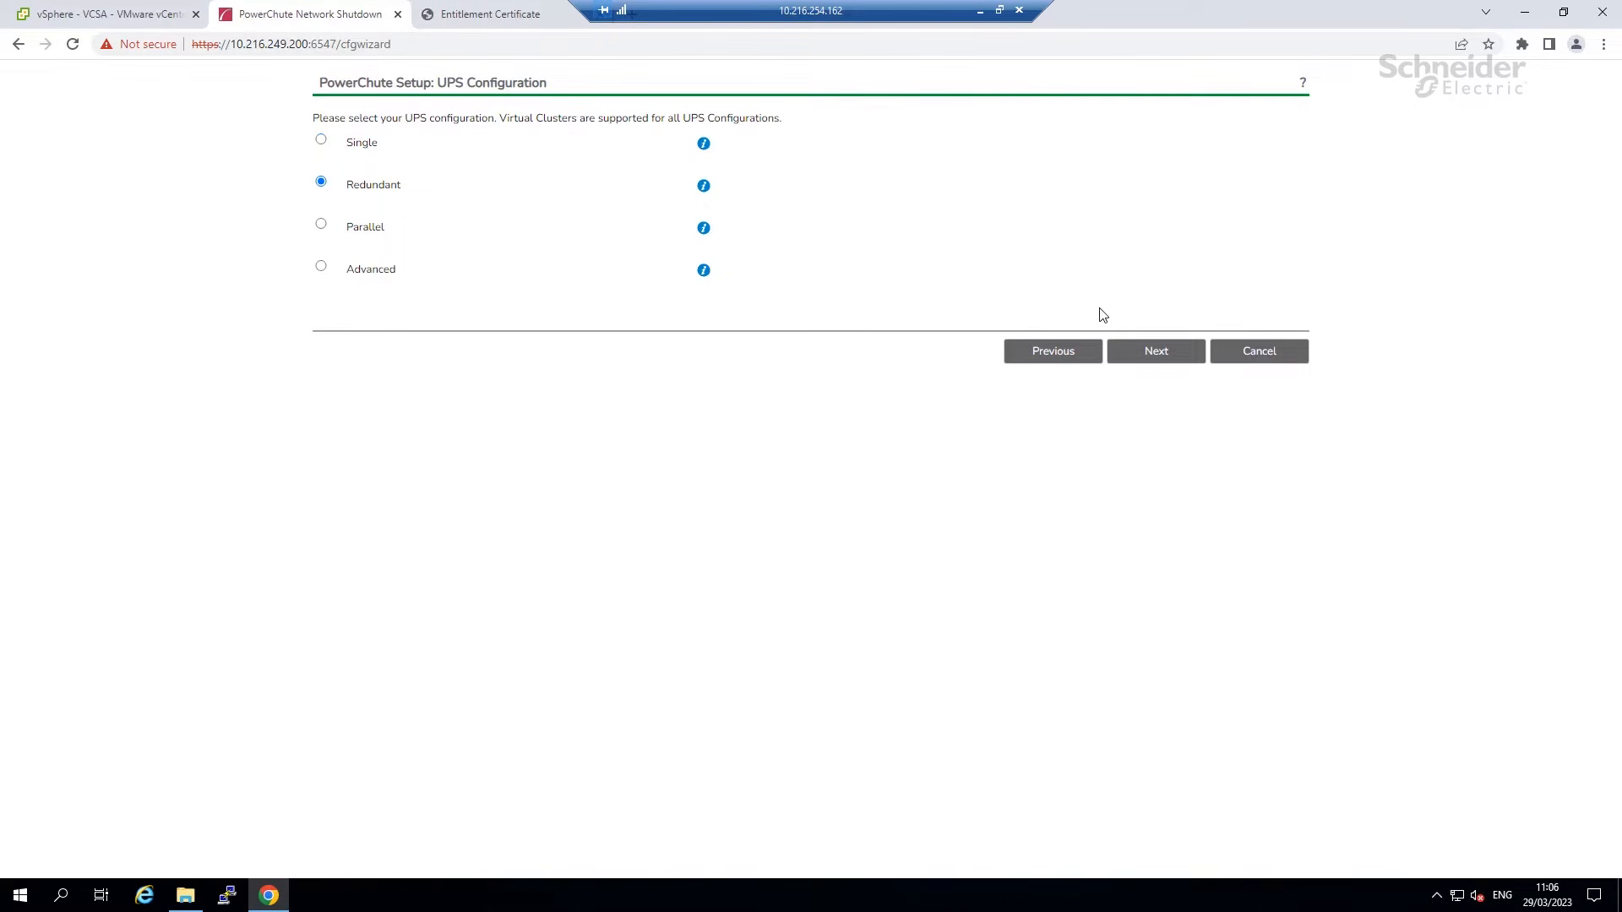
Keep Redundant UPS configuration and set the PowerChute password and authentication phrase.
click(1140, 351)
click(696, 184)
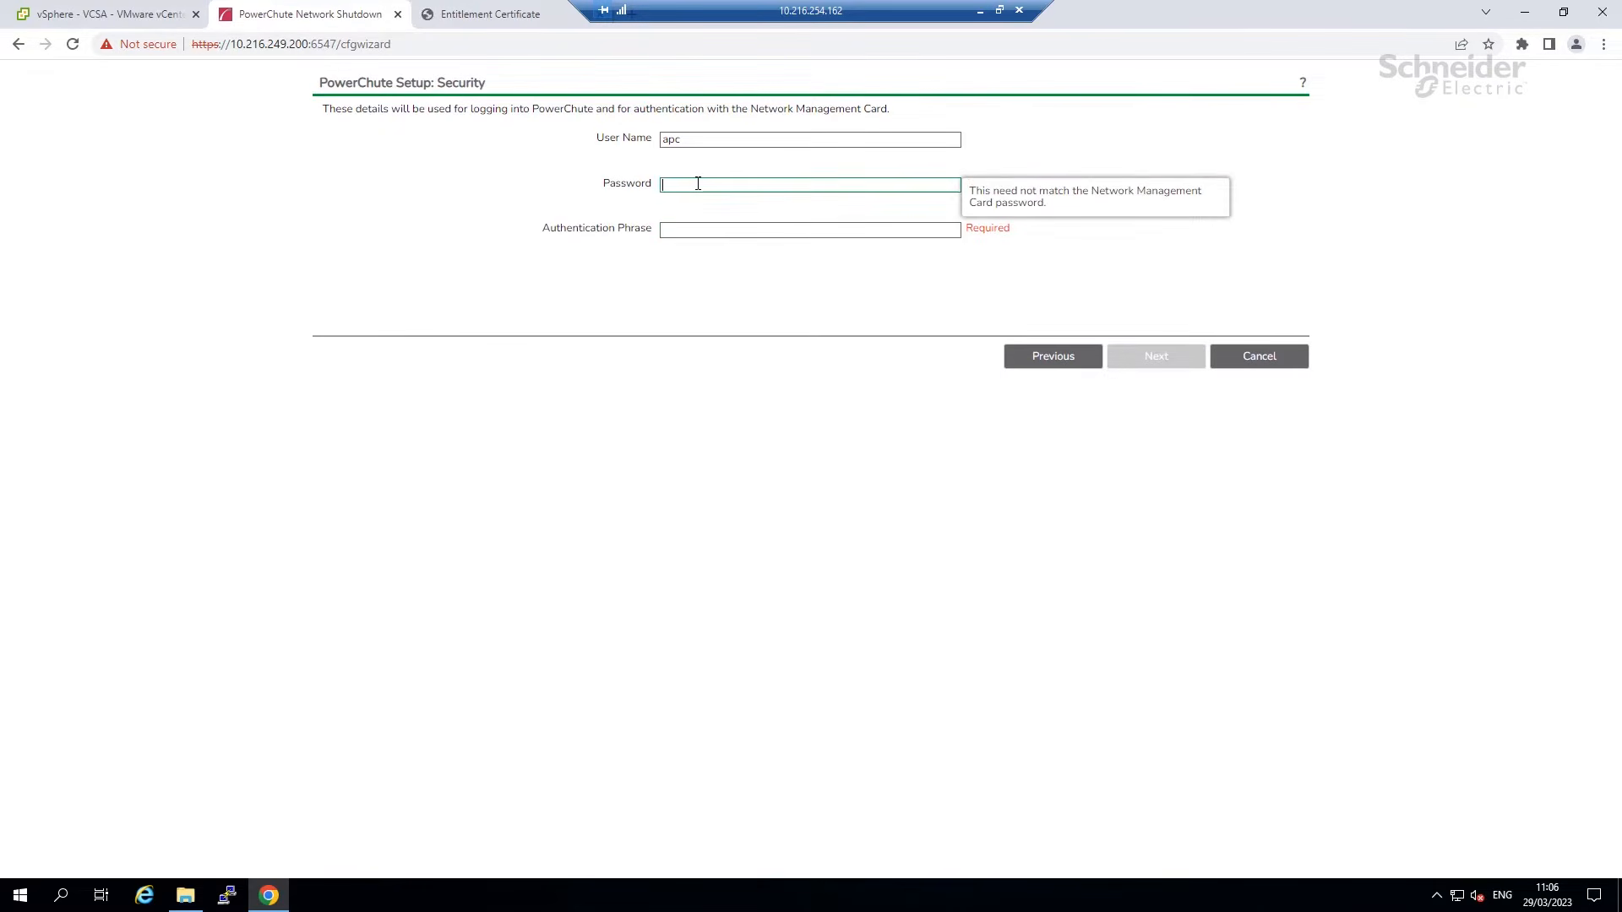
text(•••••••••••)
click(698, 233)
text(admin user ph)
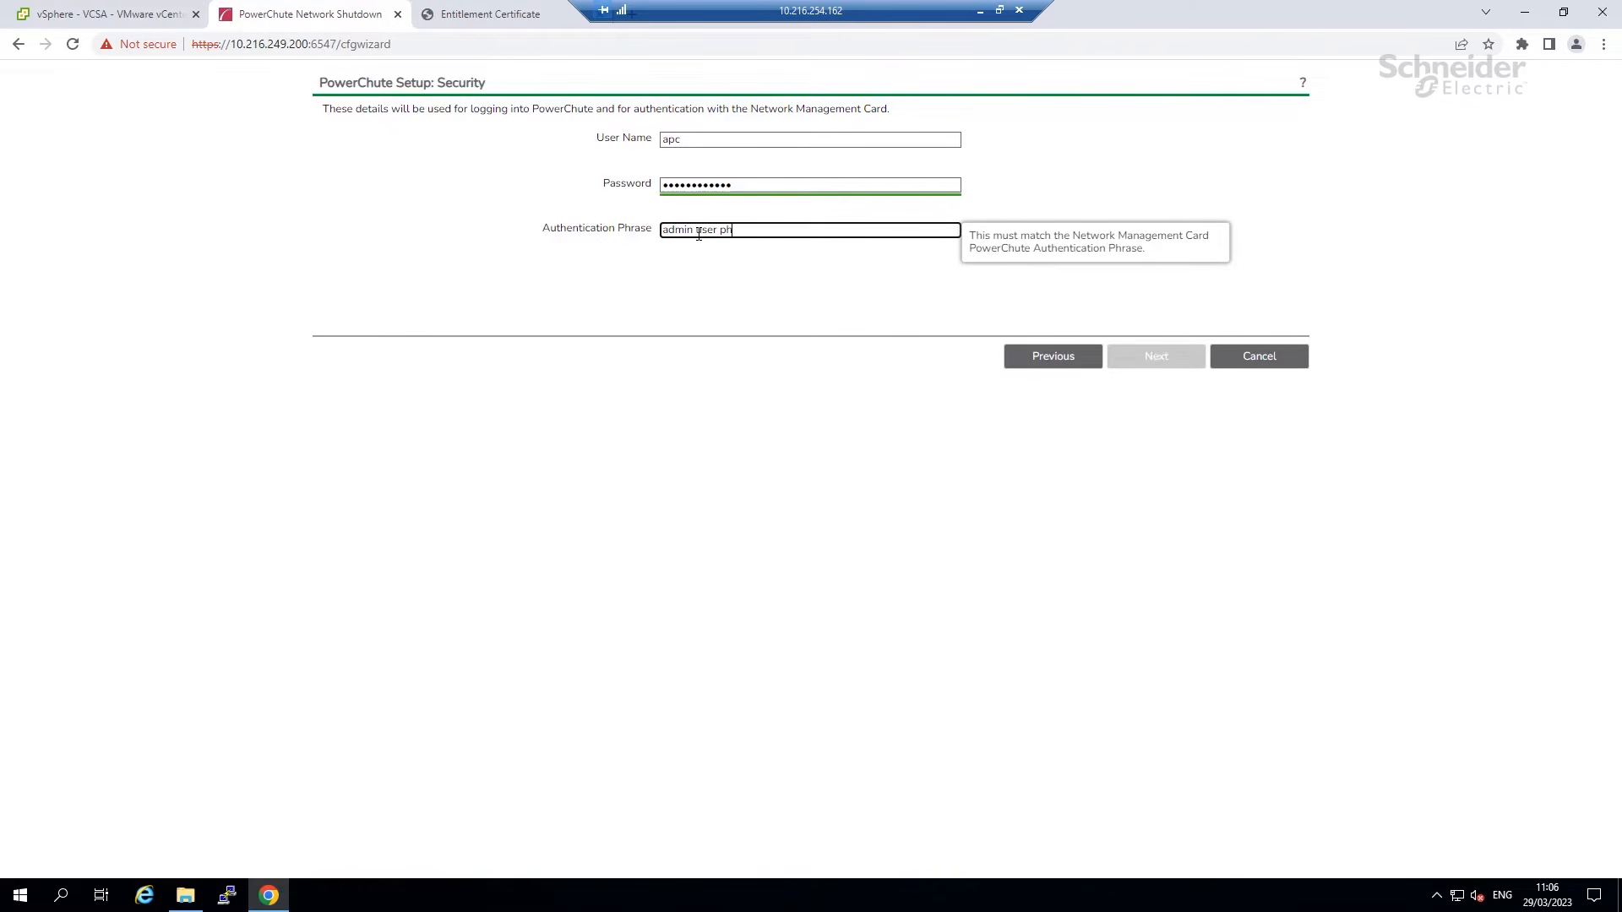
text(rase)
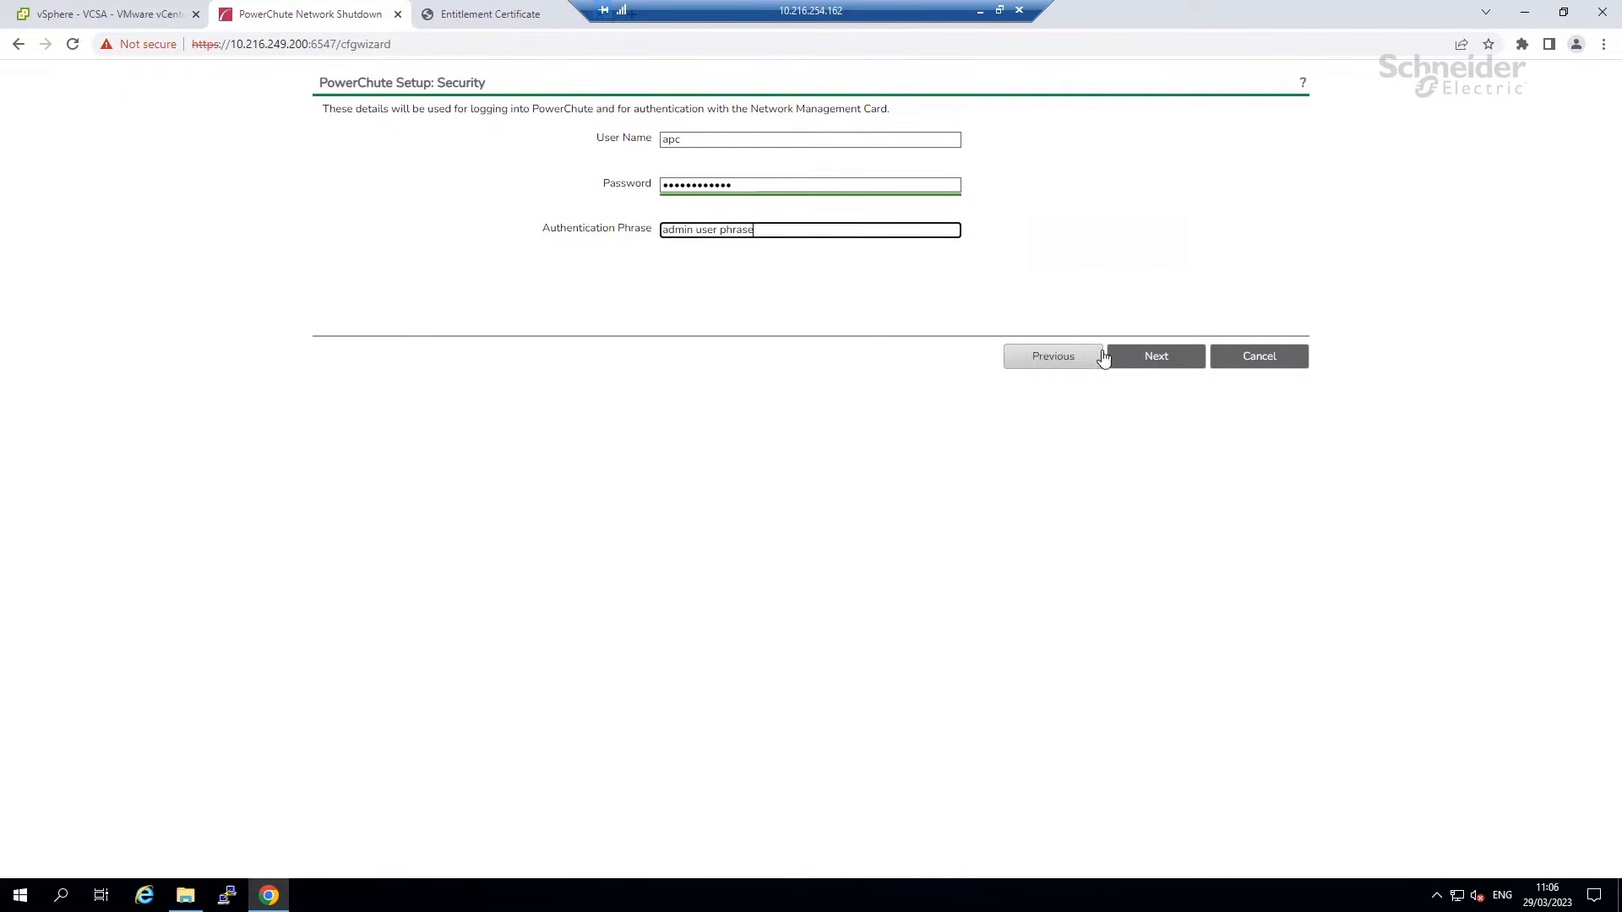
click(1149, 356)
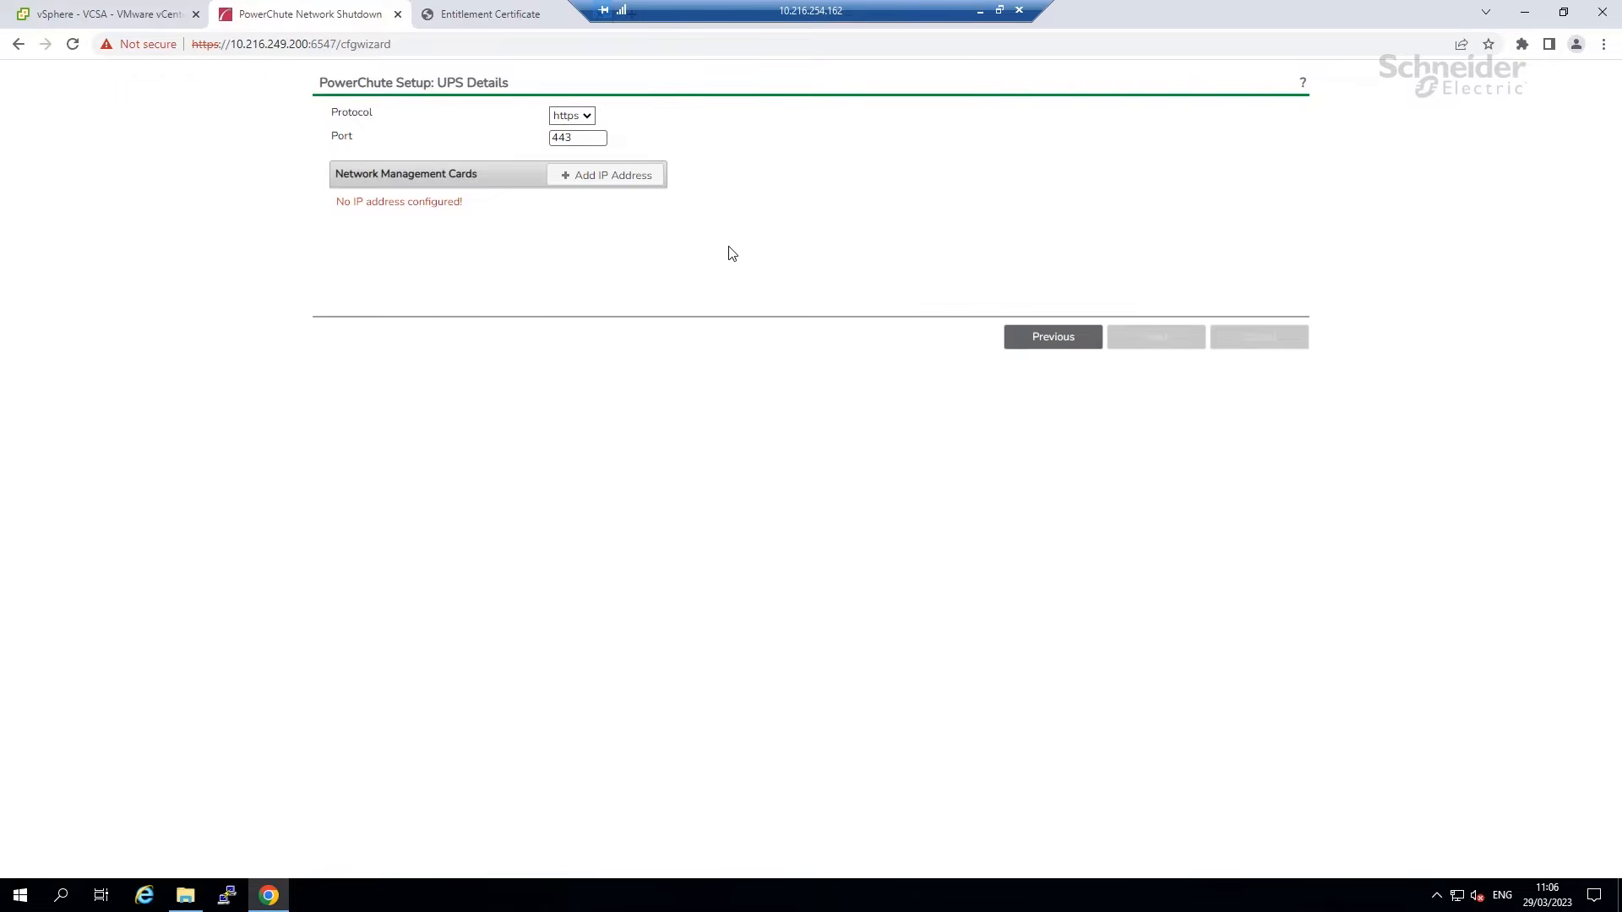
Add management cards 10.216.254.4 and 10.216.254.5 and apply the UPS settings.
click(596, 180)
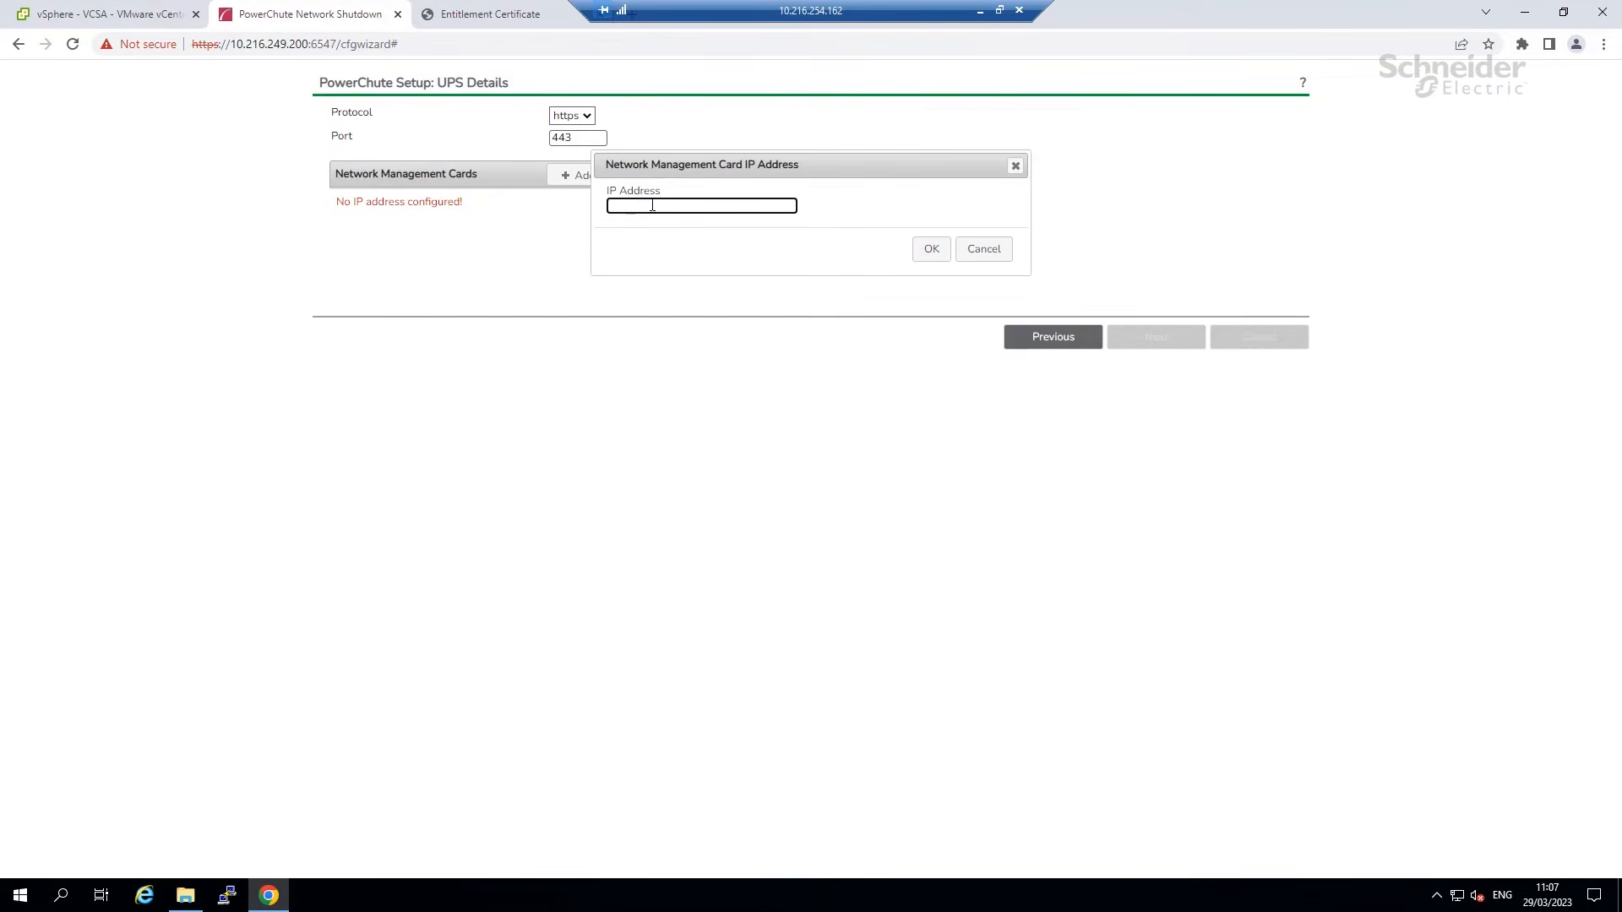
text(10.216.254.4)
click(932, 252)
click(569, 176)
text(10)
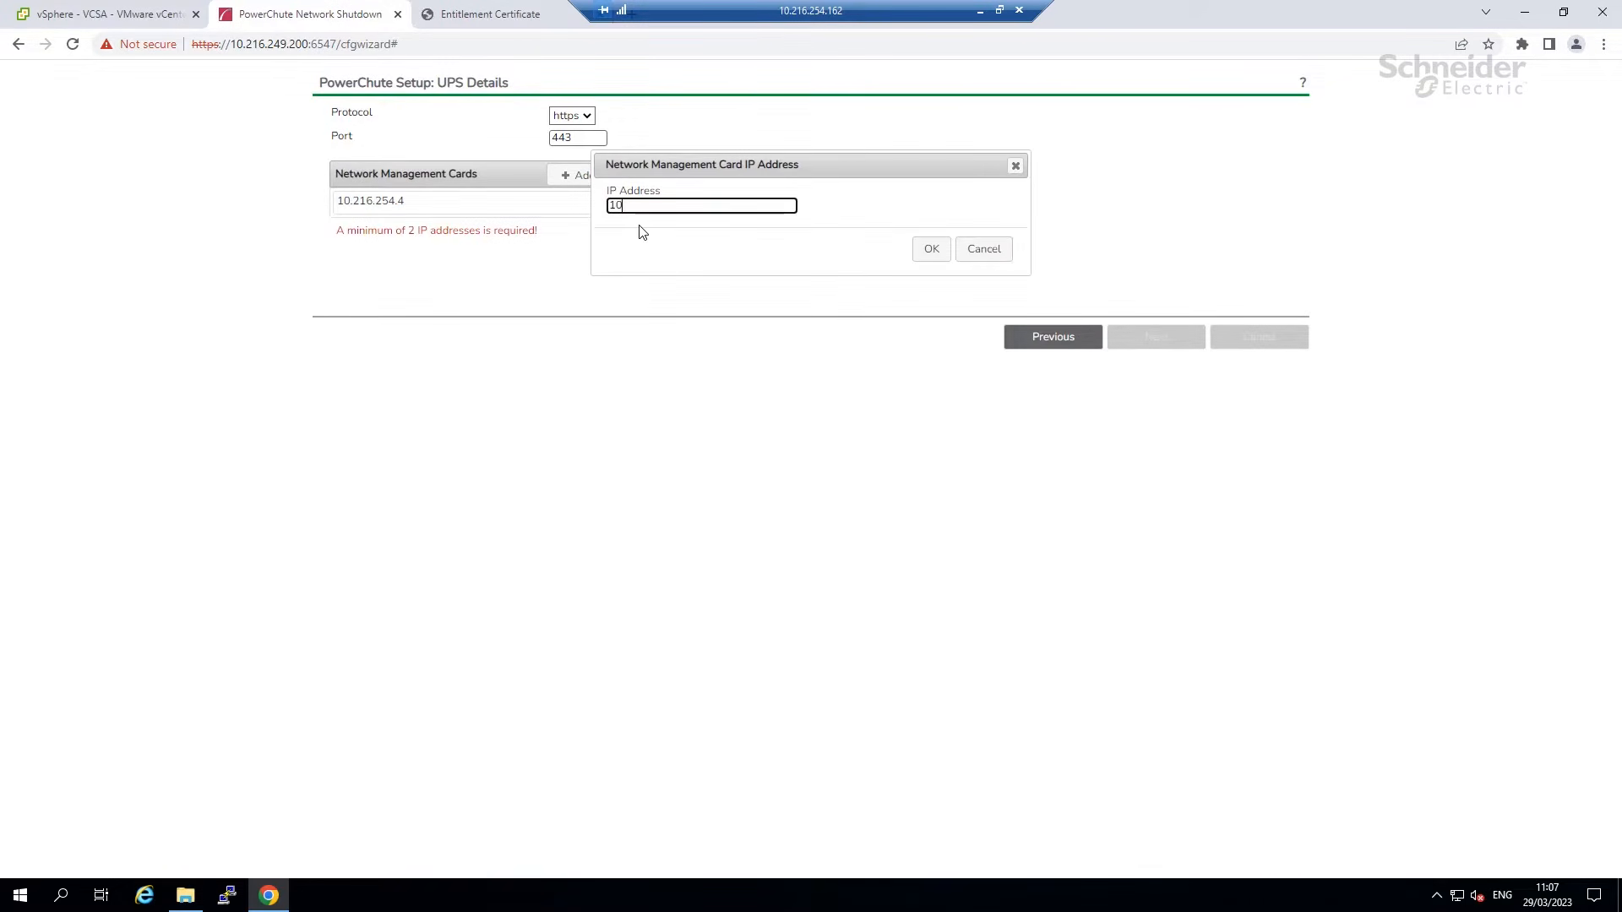
text(.216.254.5)
click(936, 249)
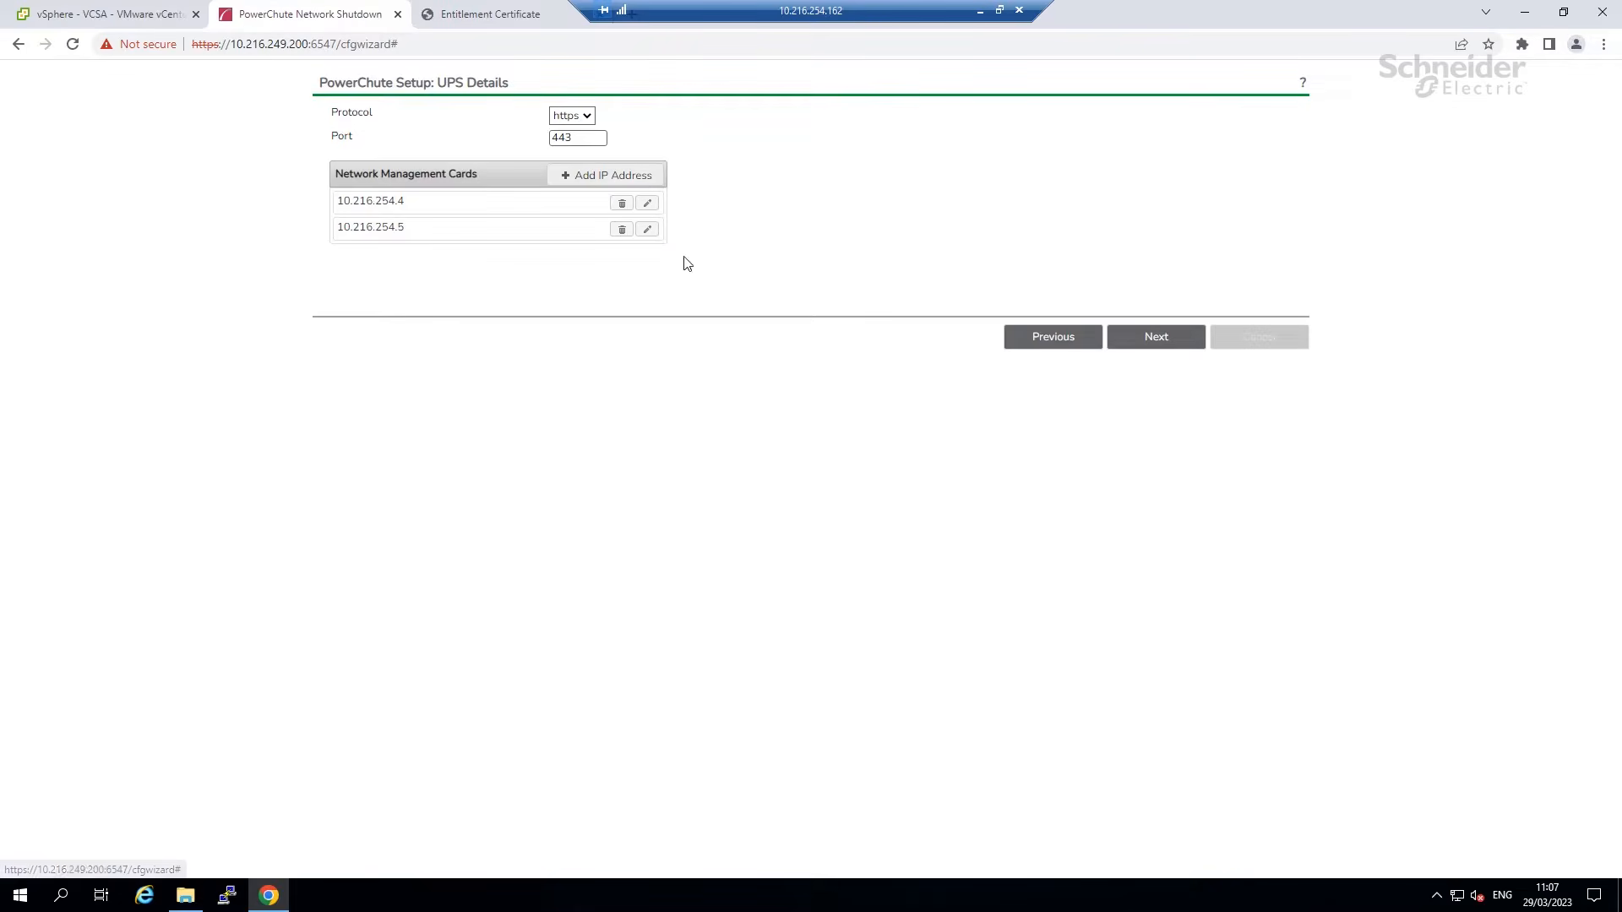
click(1132, 340)
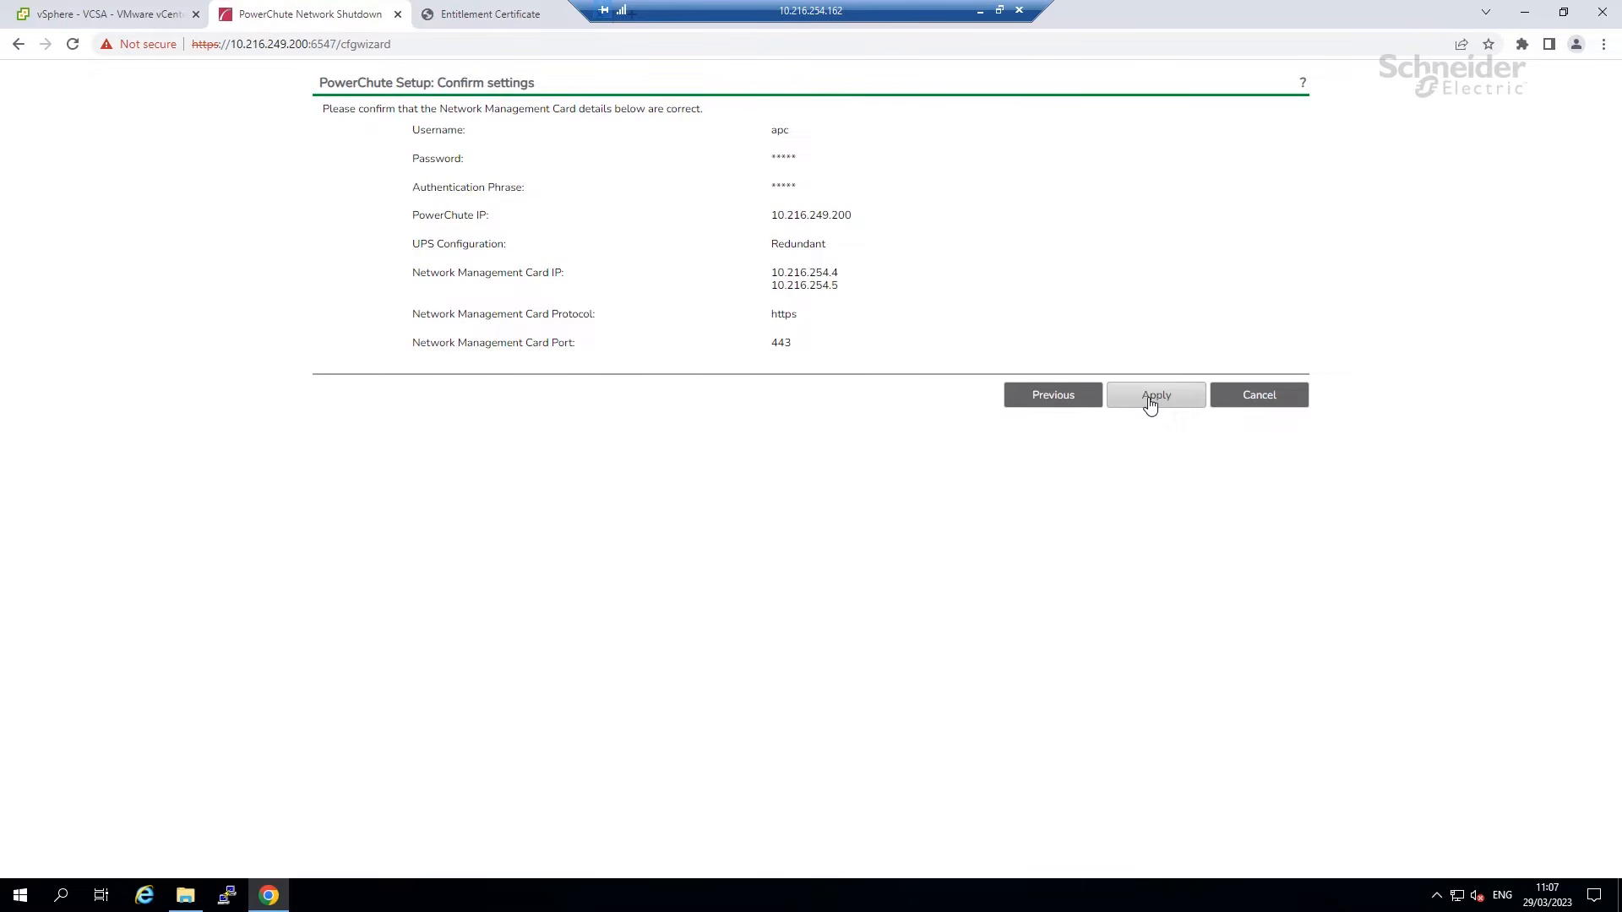
click(1149, 403)
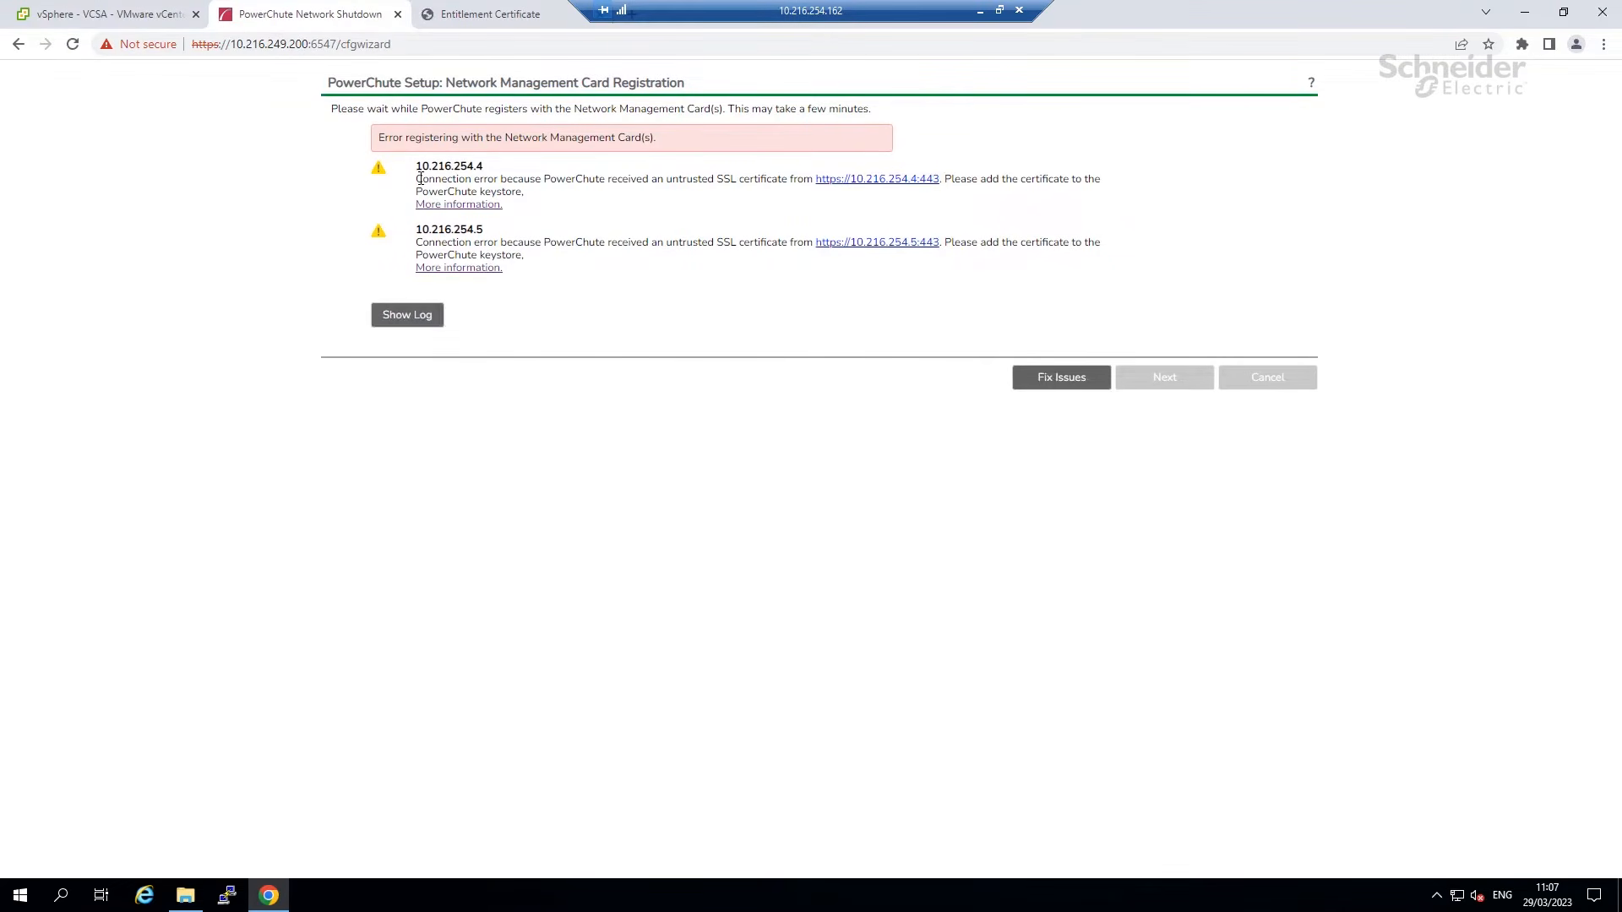
Review the untrusted SSL certificate errors for both cards and choose Fix Issues.
drag(415, 180, 789, 179)
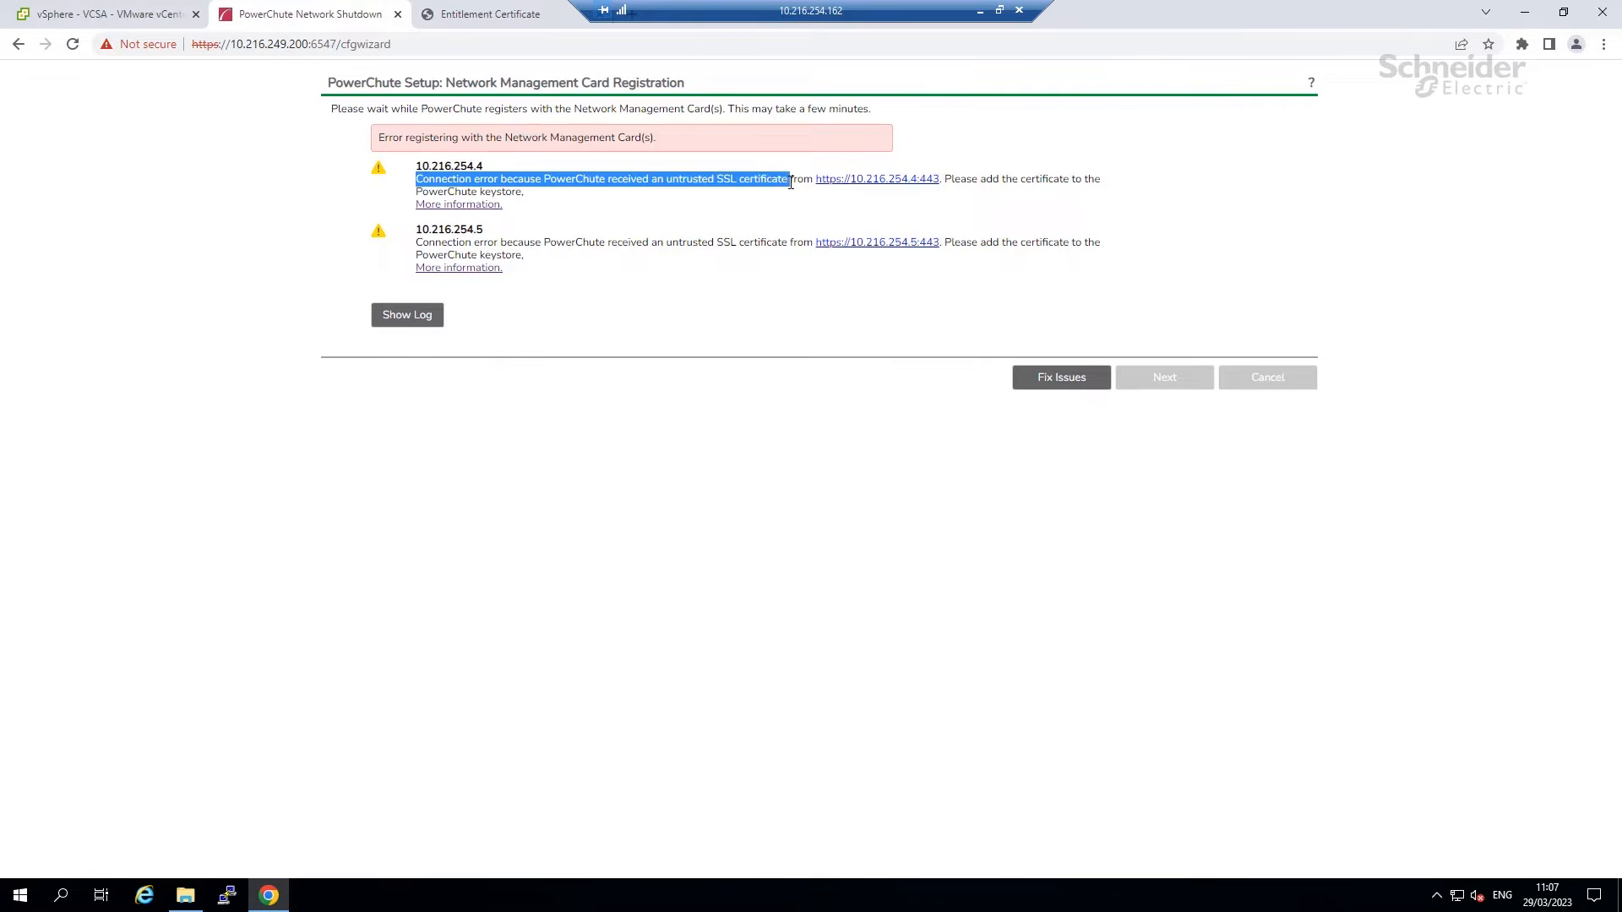
click(710, 256)
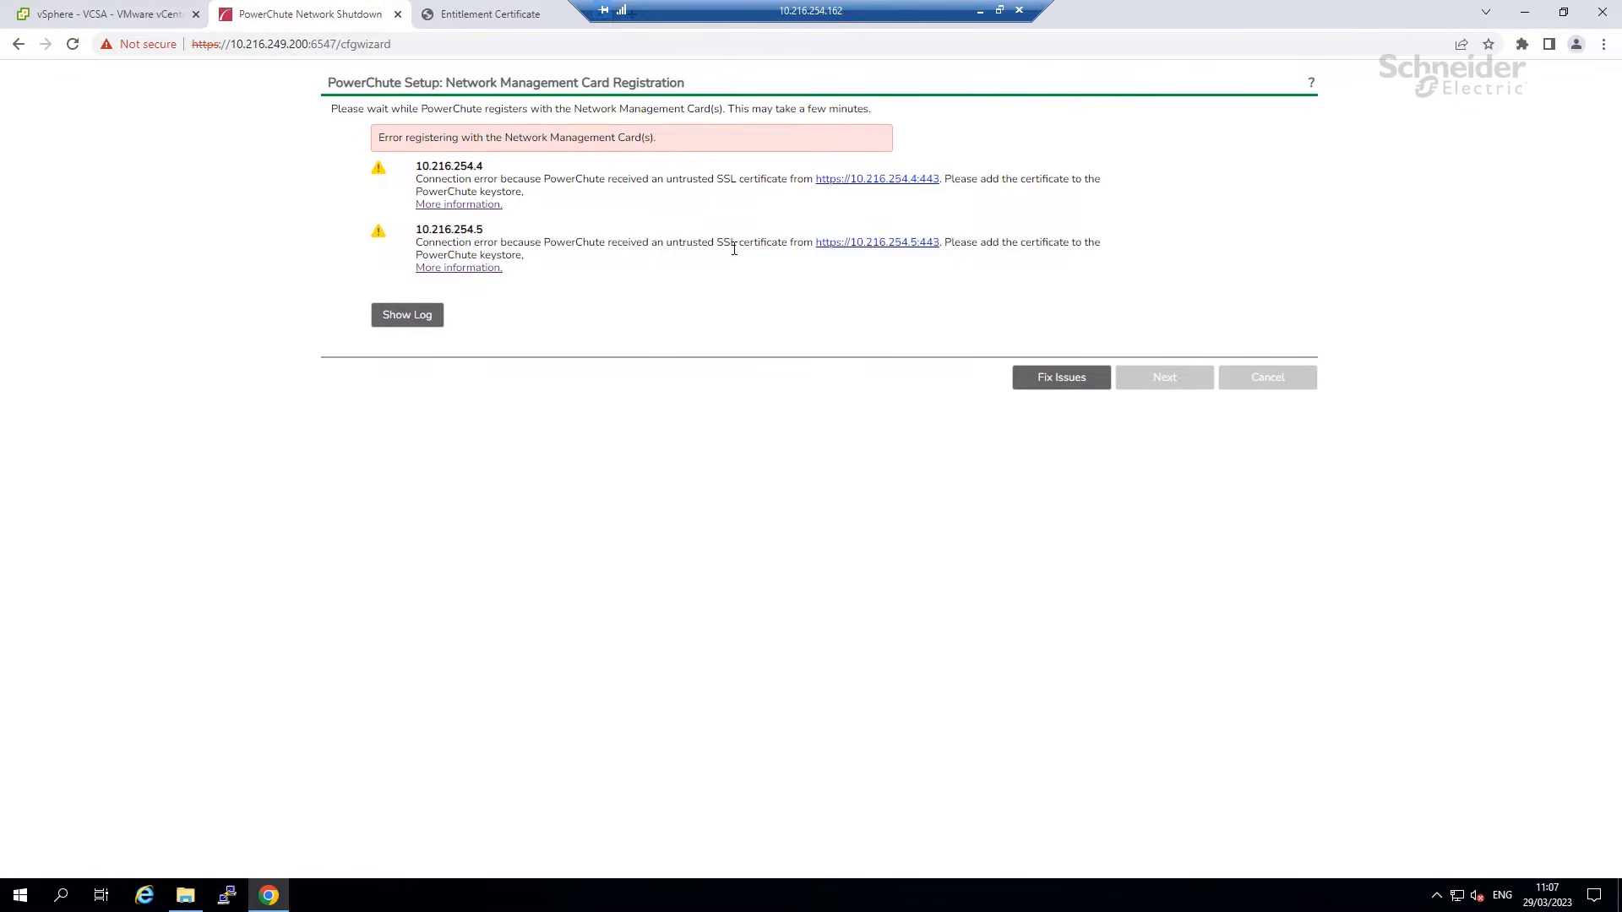
click(1032, 382)
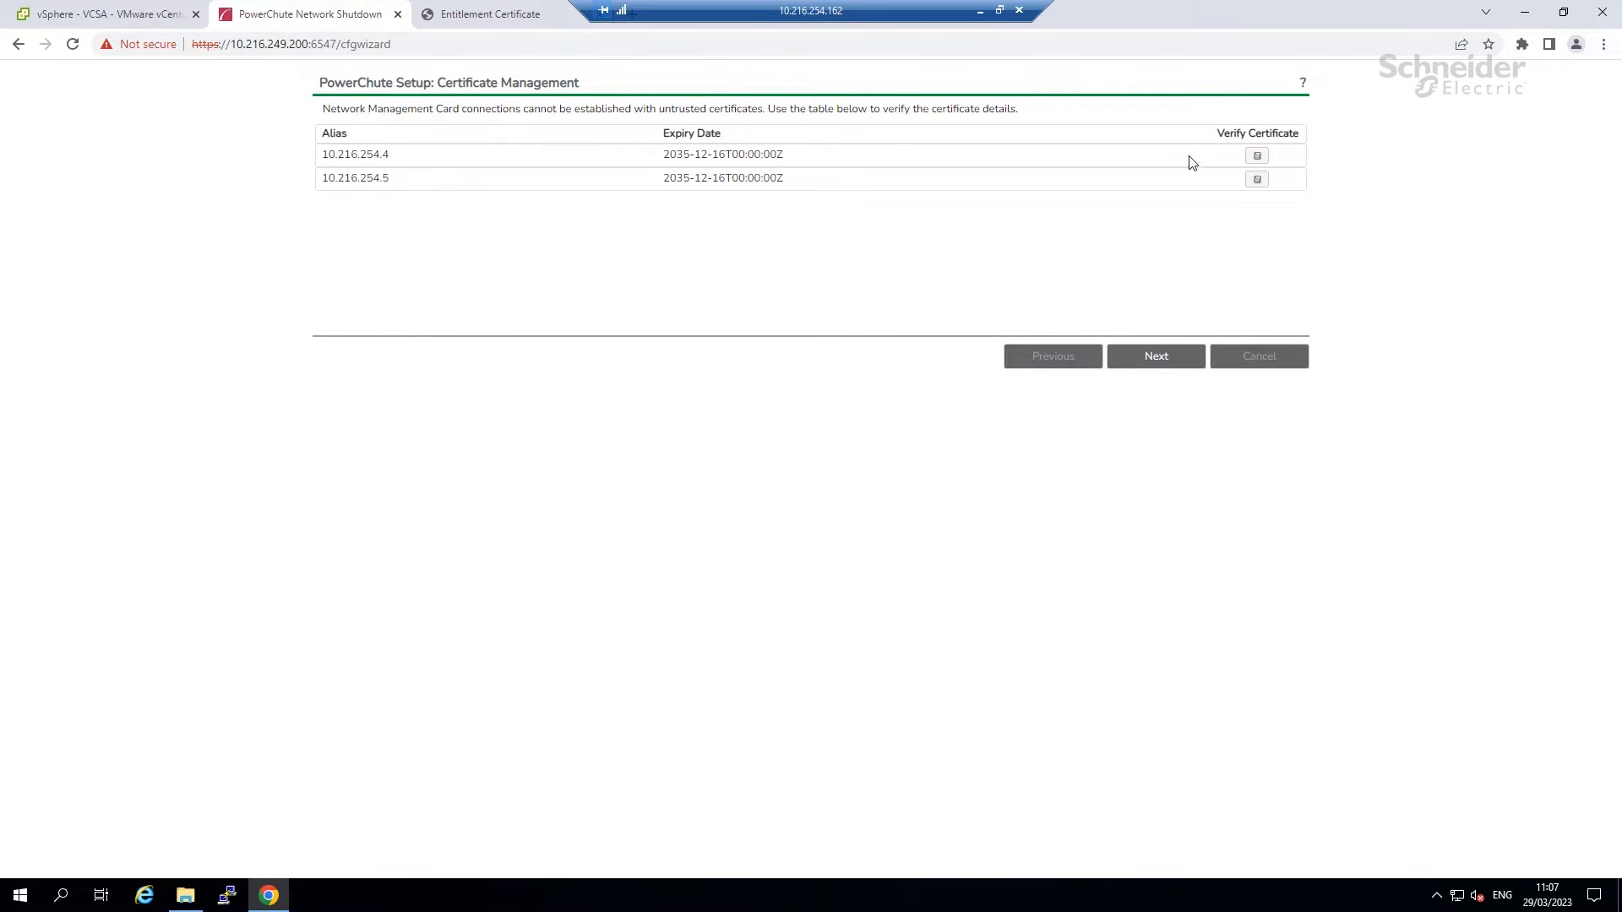
Verify and accept the certificates of cards 10.216.254.4 and 10.216.254.5, then re-register.
click(1257, 157)
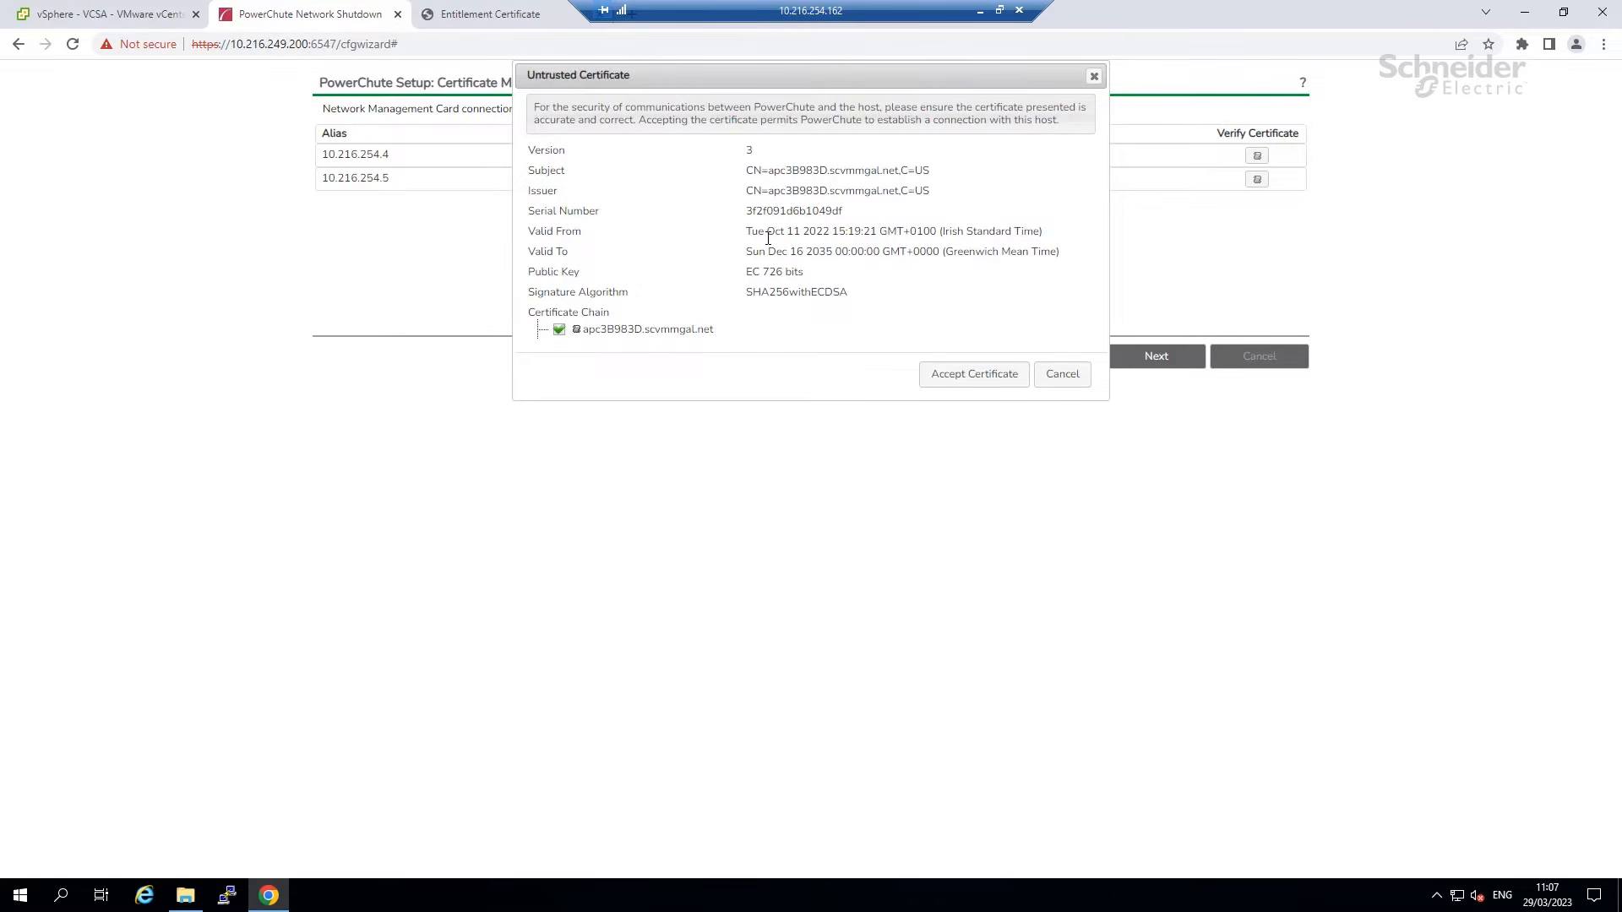
double_click(813, 211)
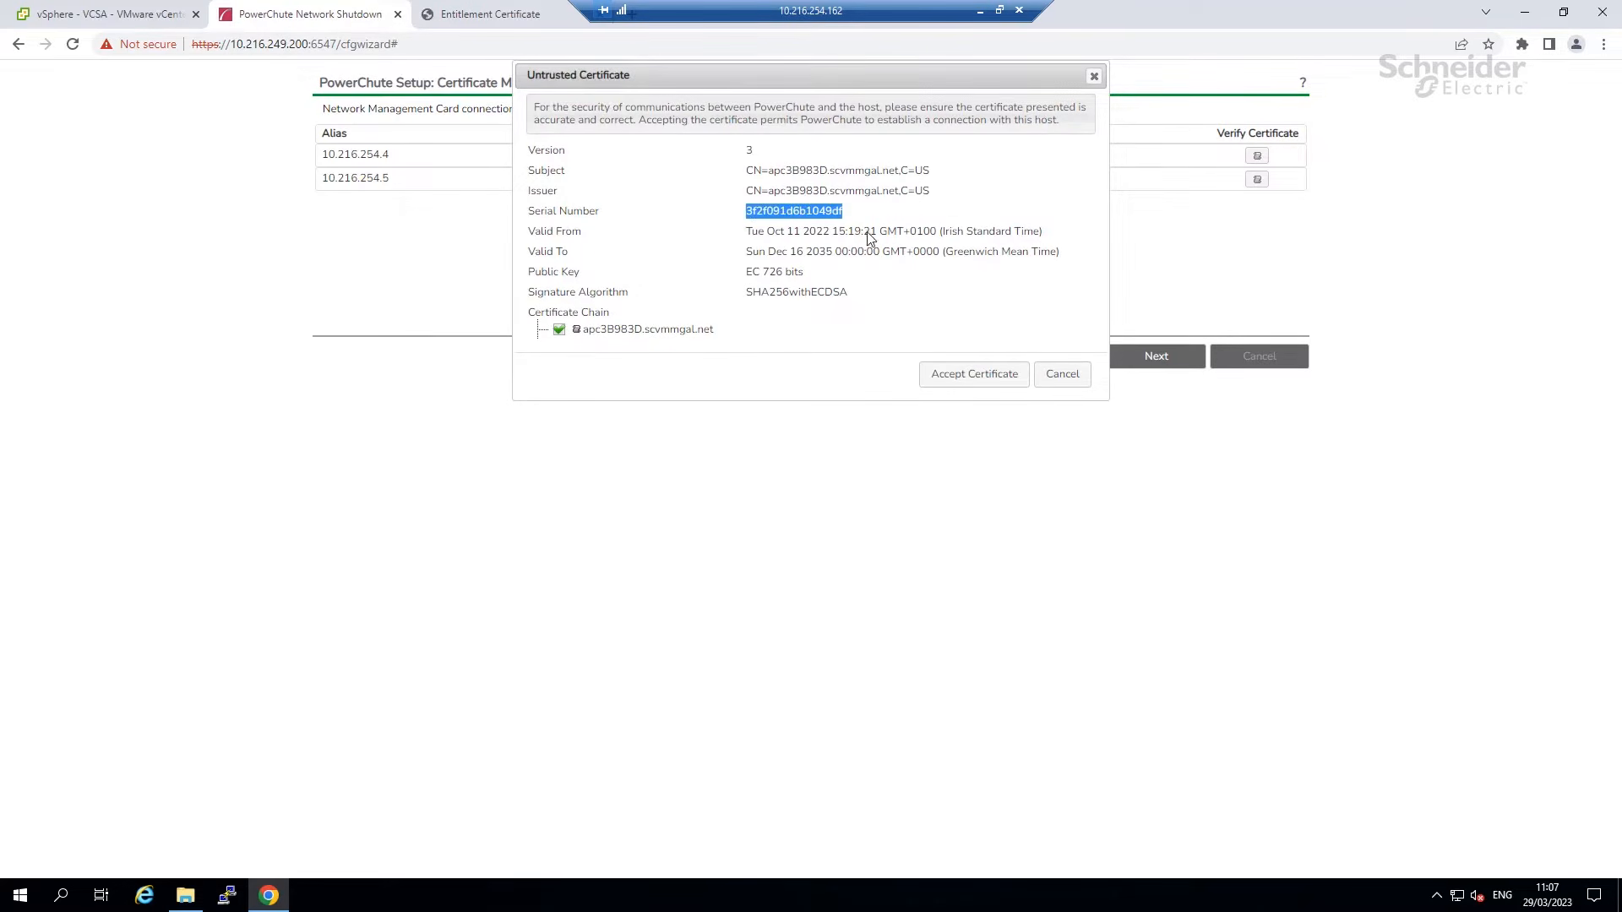
click(891, 296)
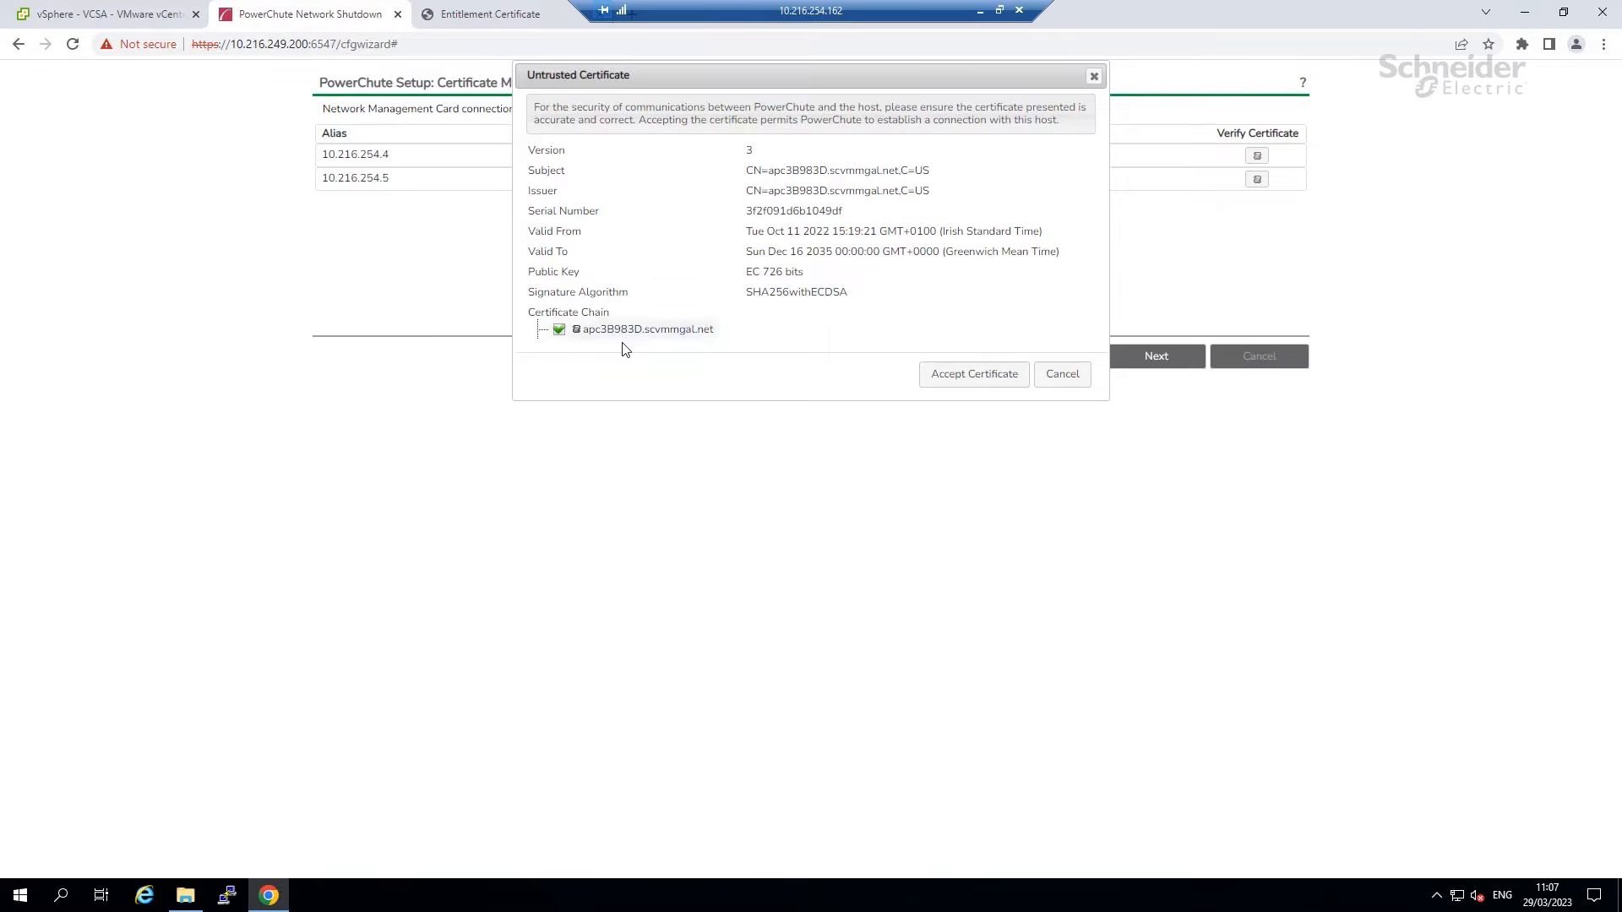
click(966, 376)
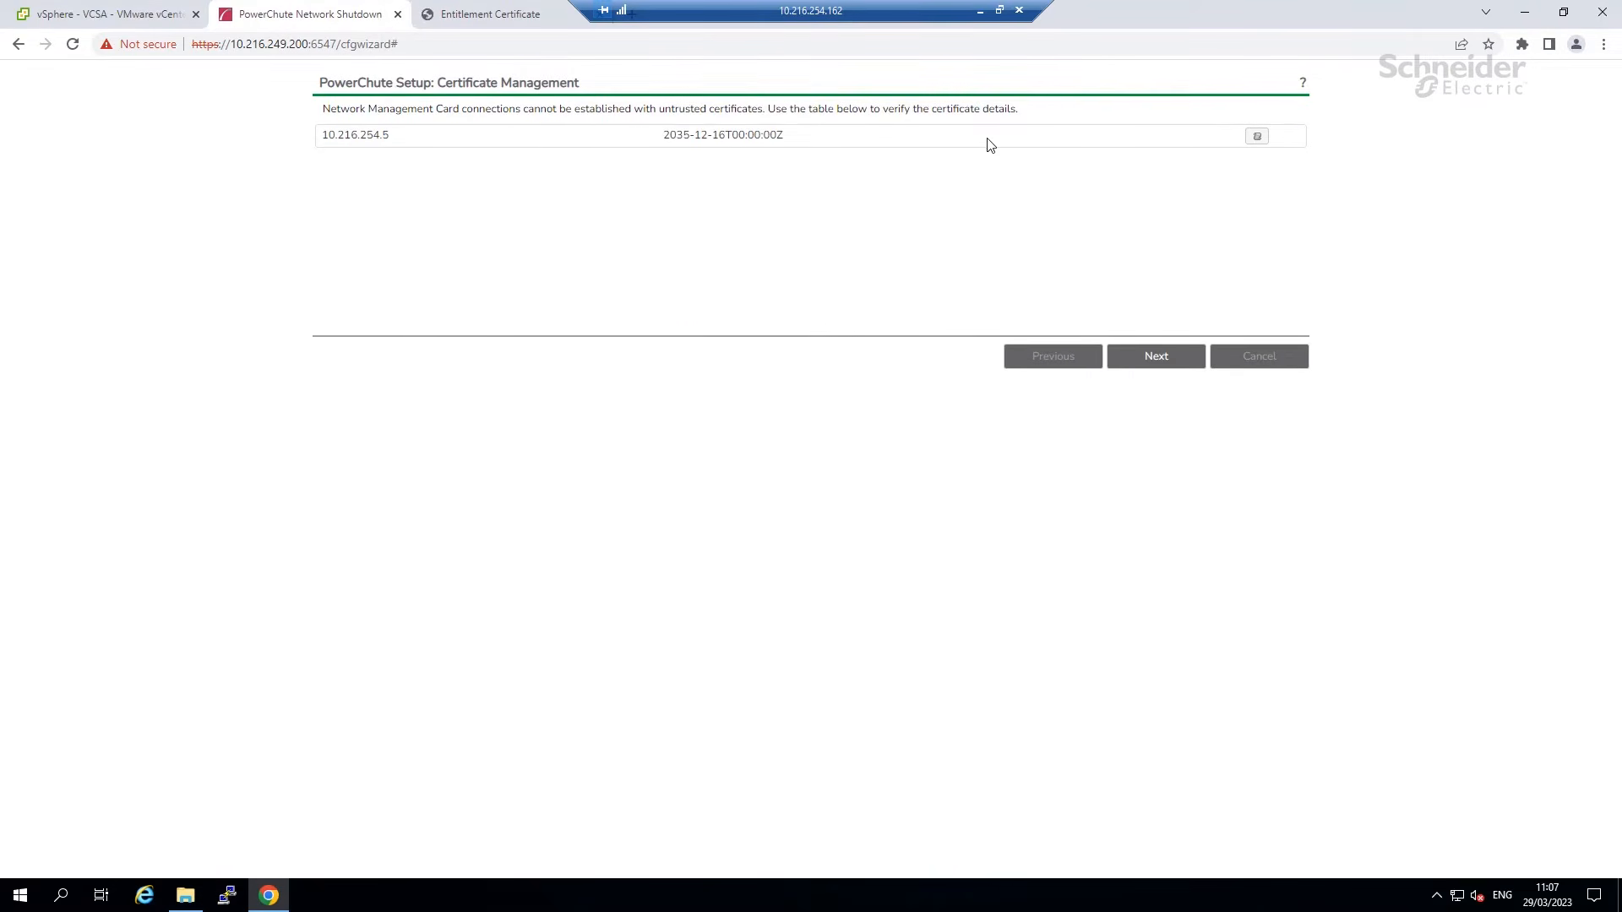
click(1256, 138)
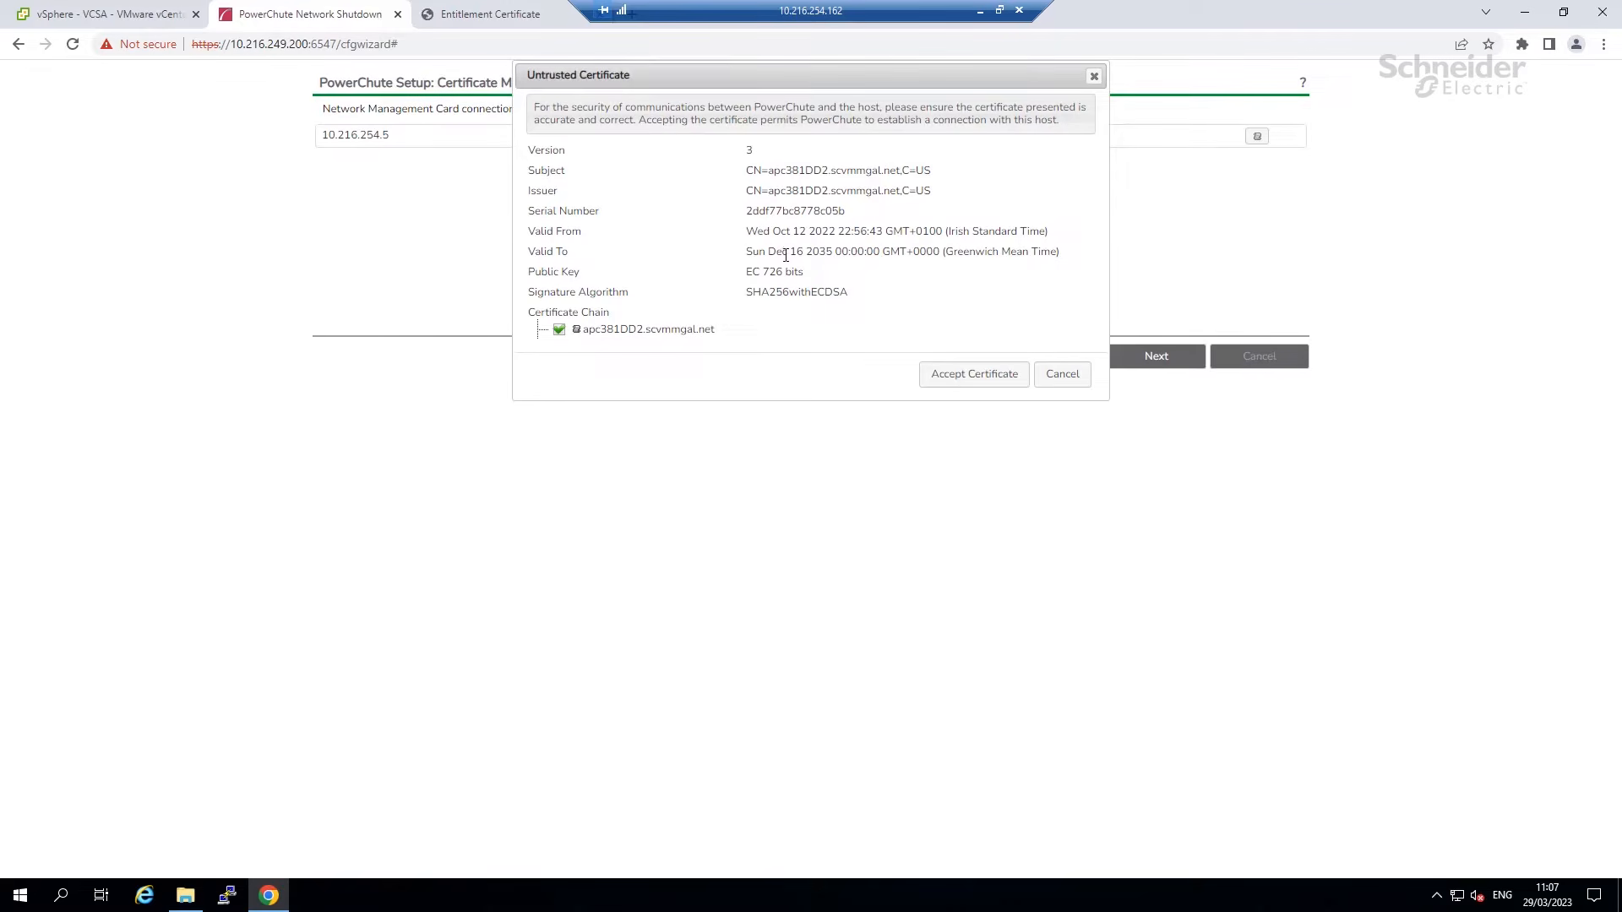
click(952, 373)
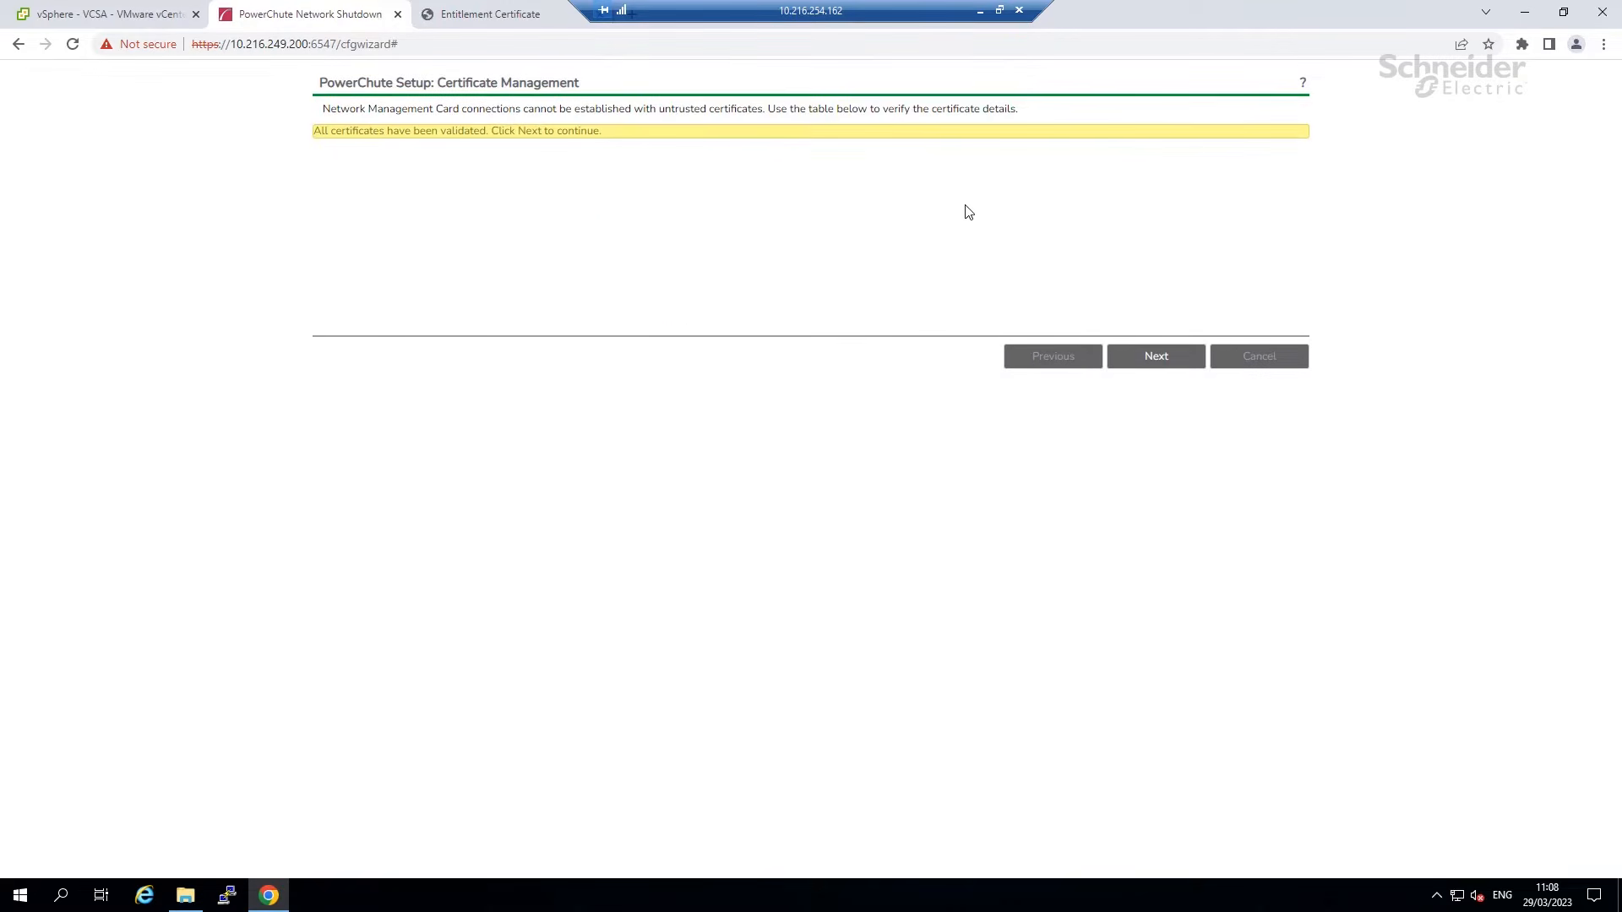
click(1145, 358)
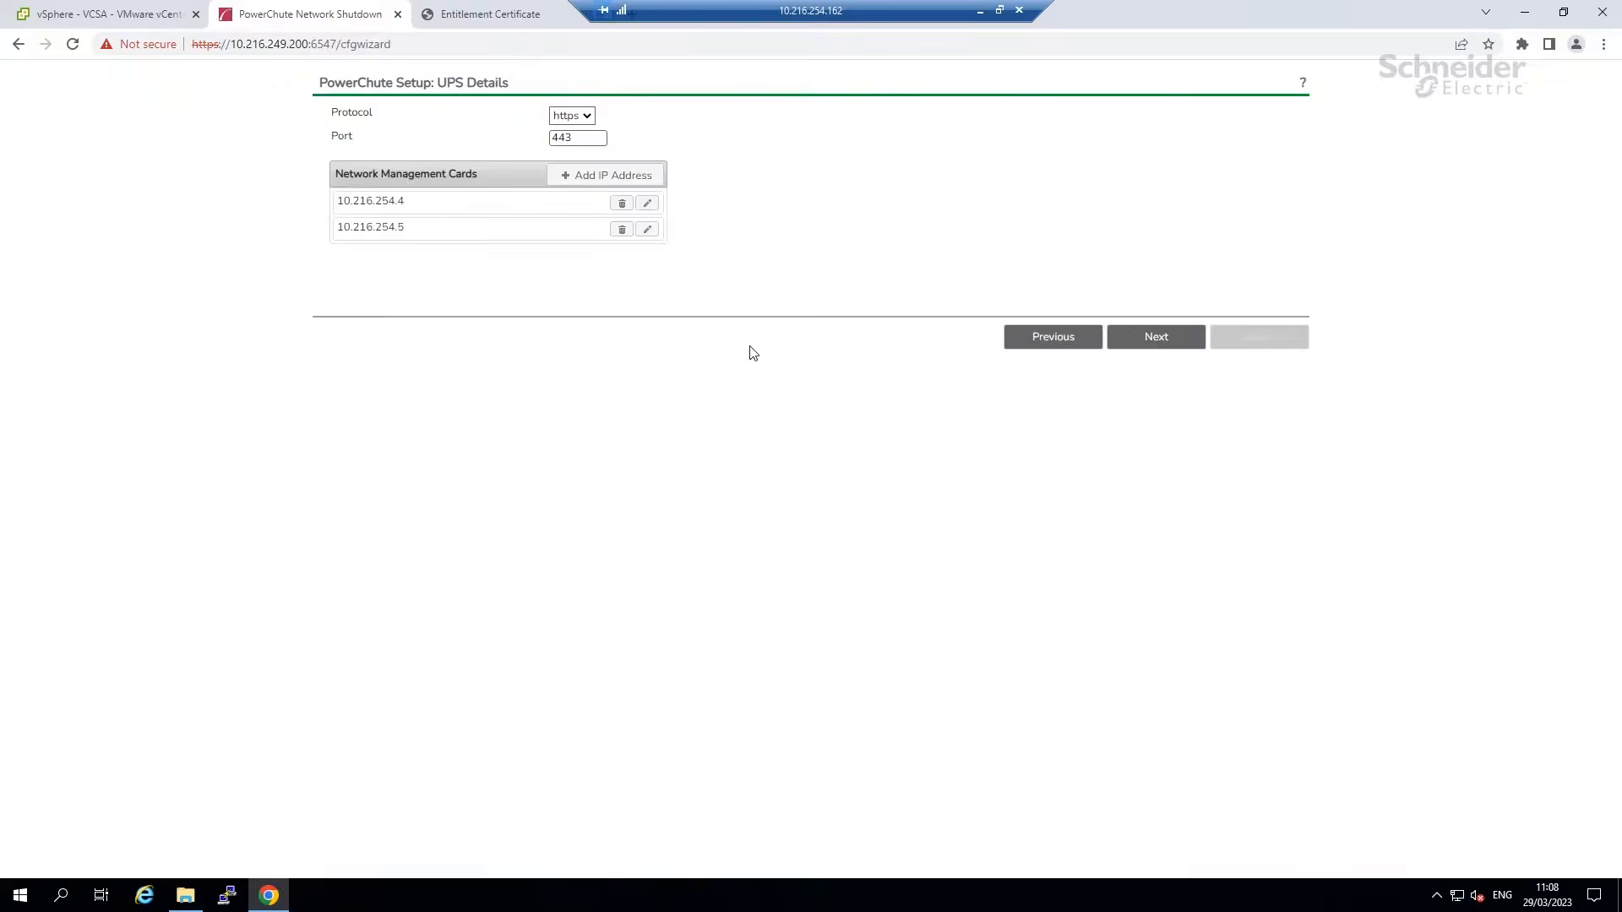
click(1154, 346)
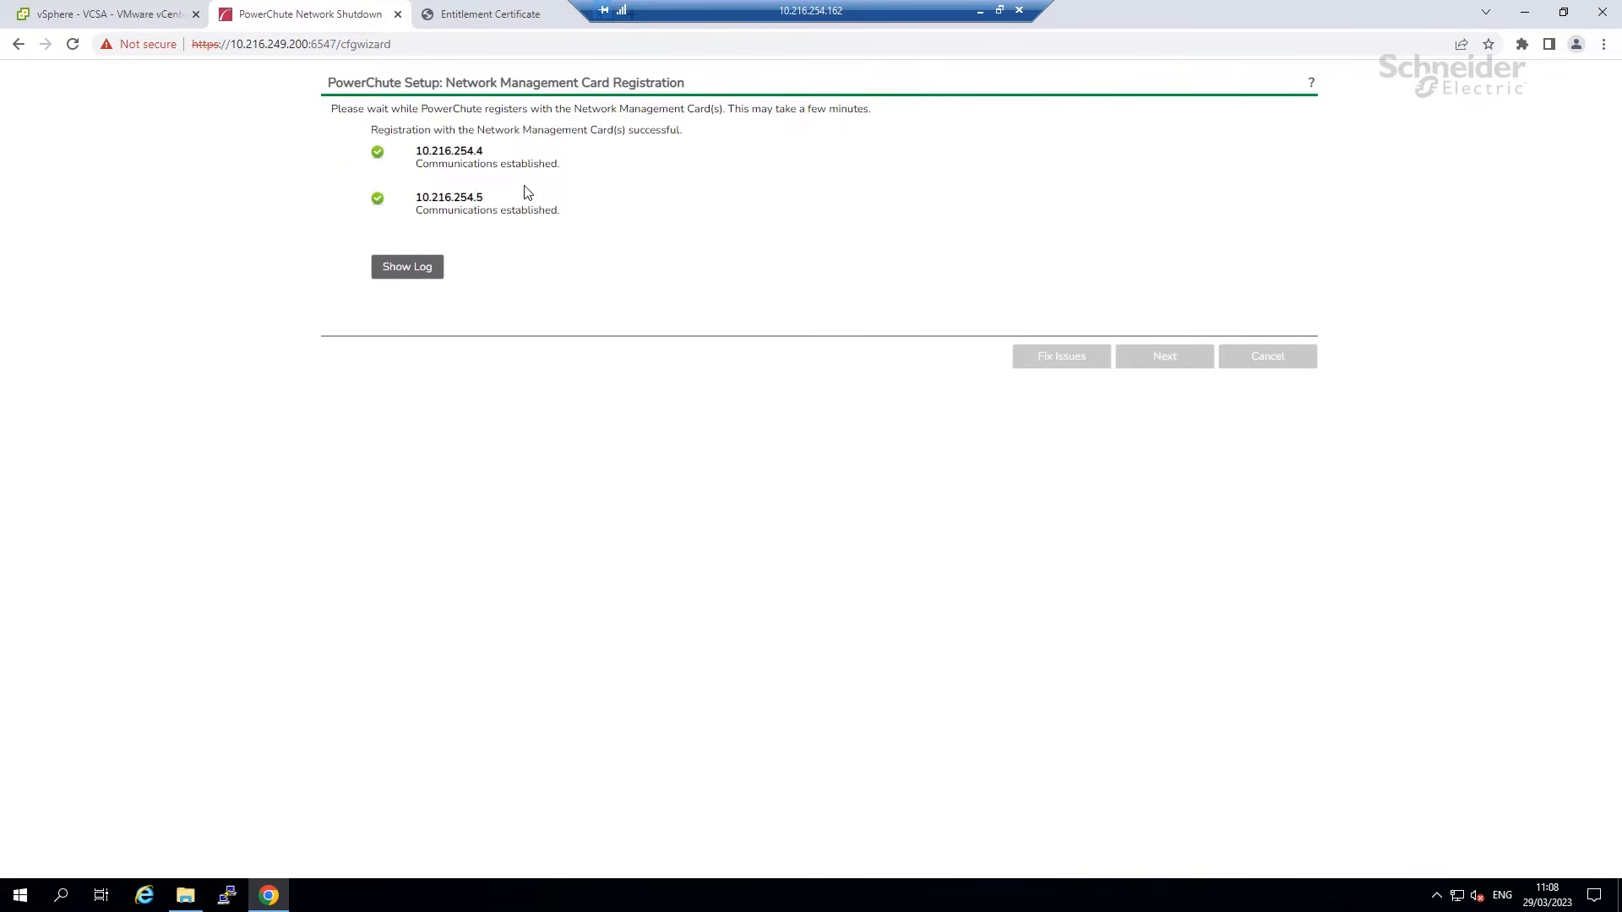
Keep vxnode1, vxnode2 and vxnode3 as the protected hosts.
click(1166, 357)
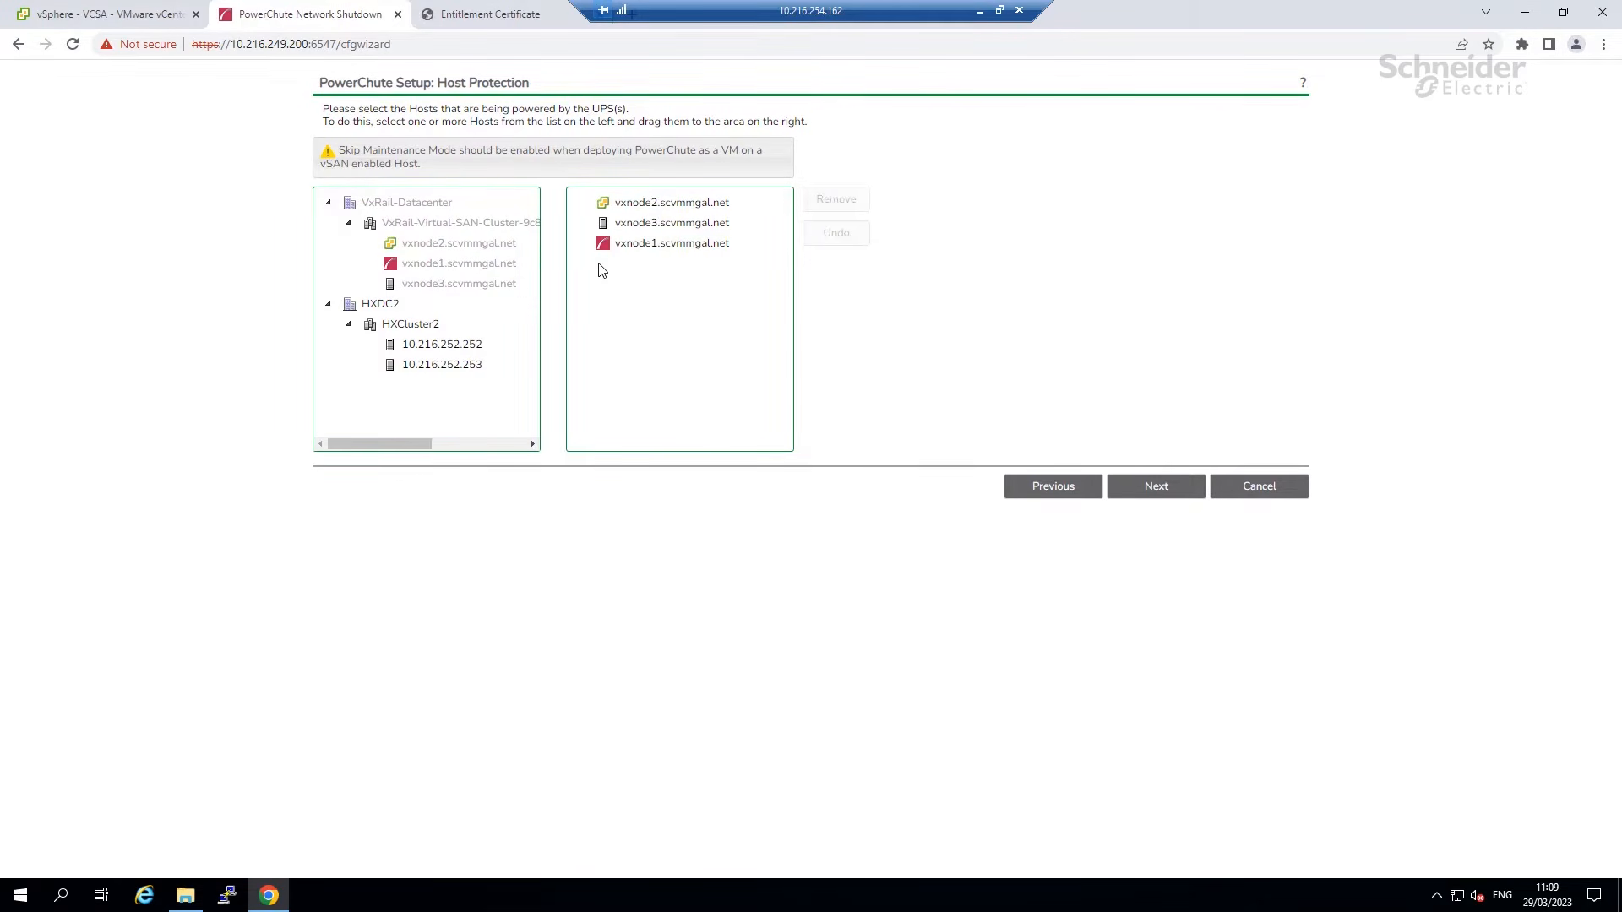
click(1151, 487)
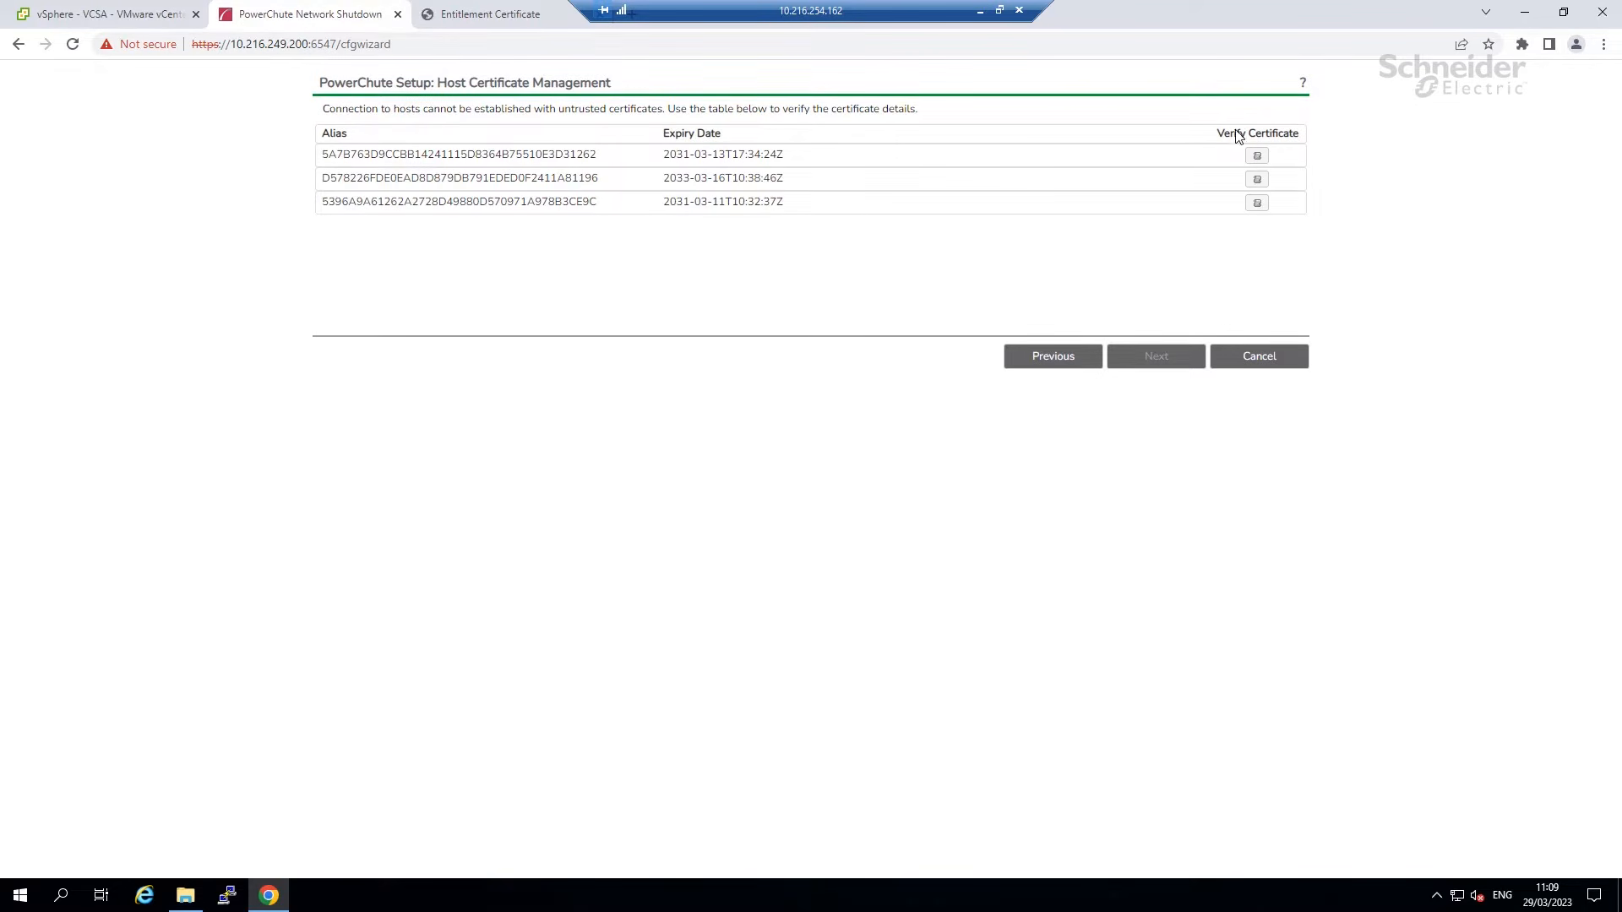
Verify and accept all three vxnode host certificates, then continue to outlet groups.
click(1257, 157)
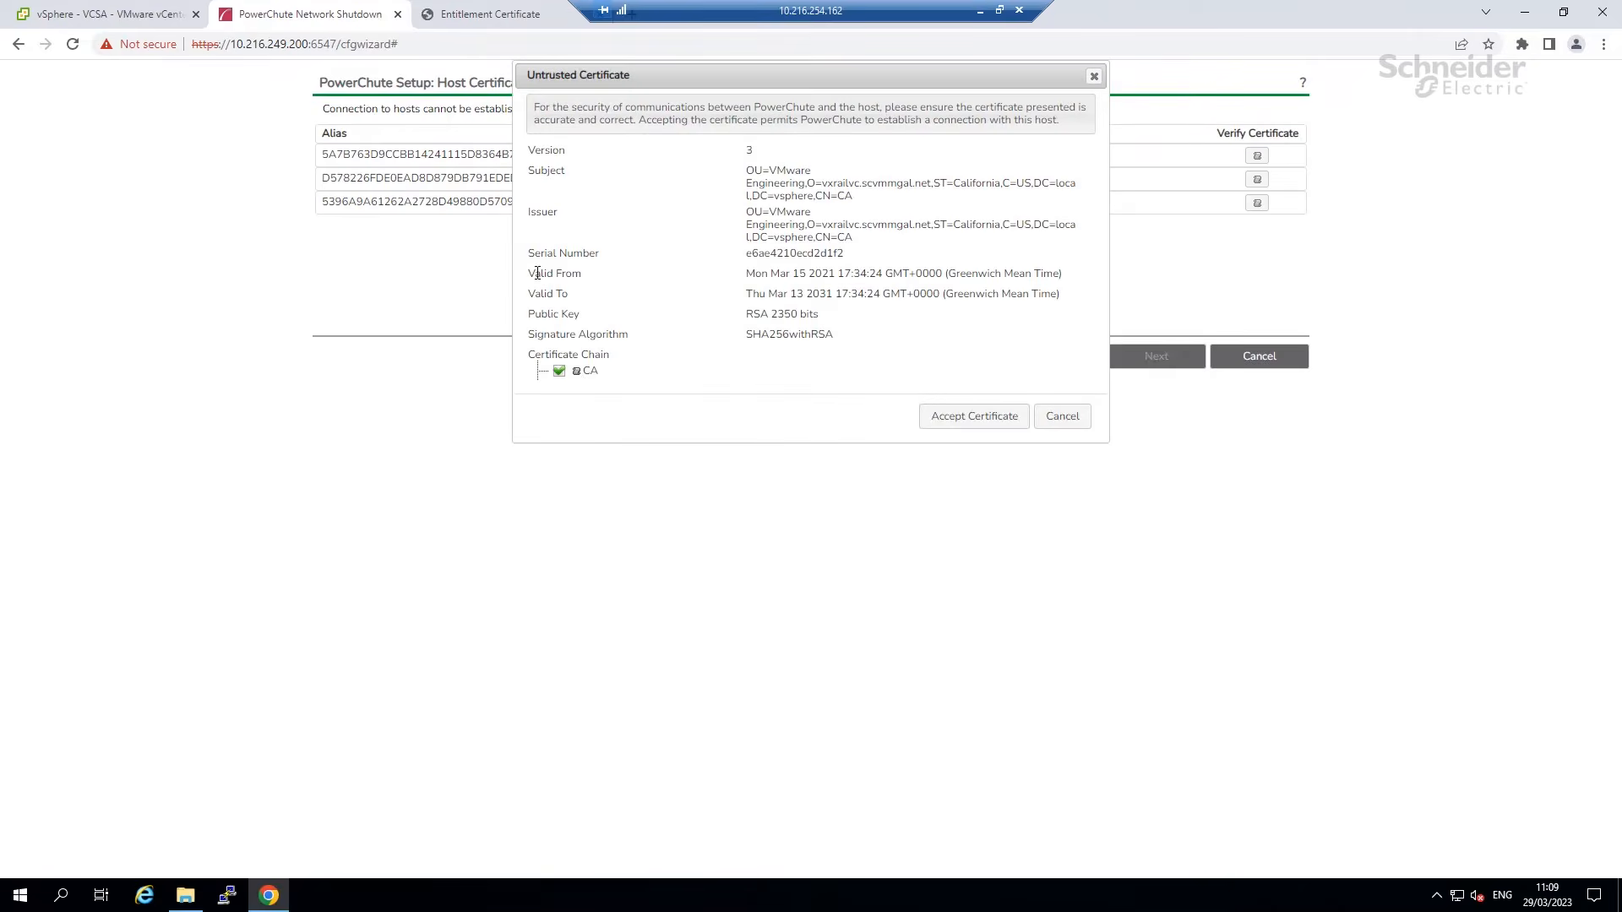
click(952, 419)
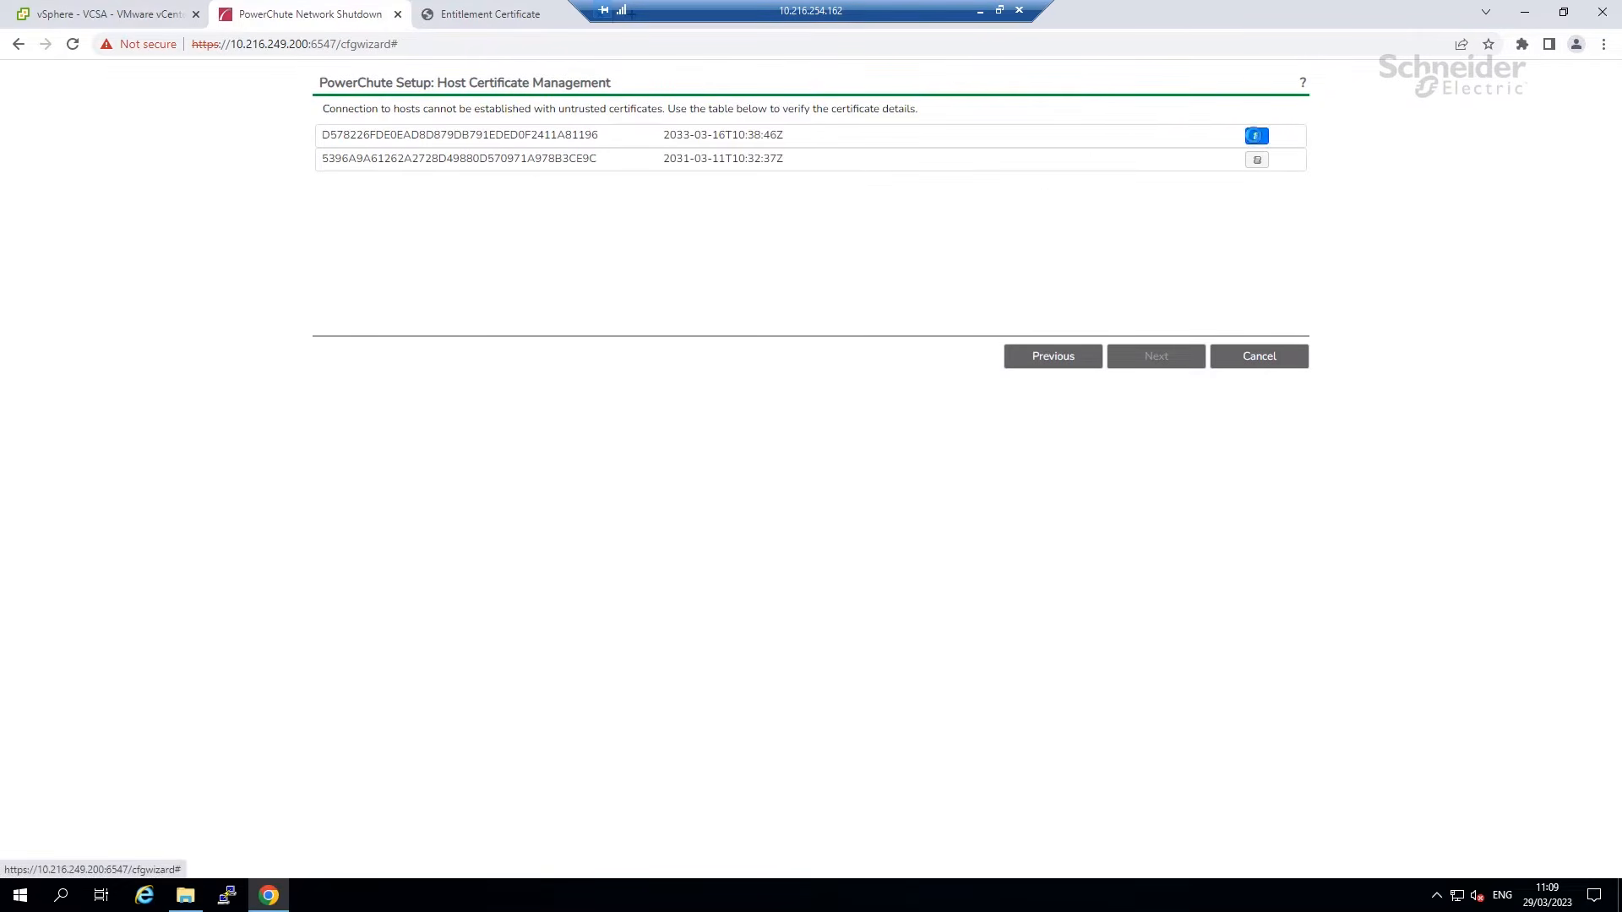
click(1256, 136)
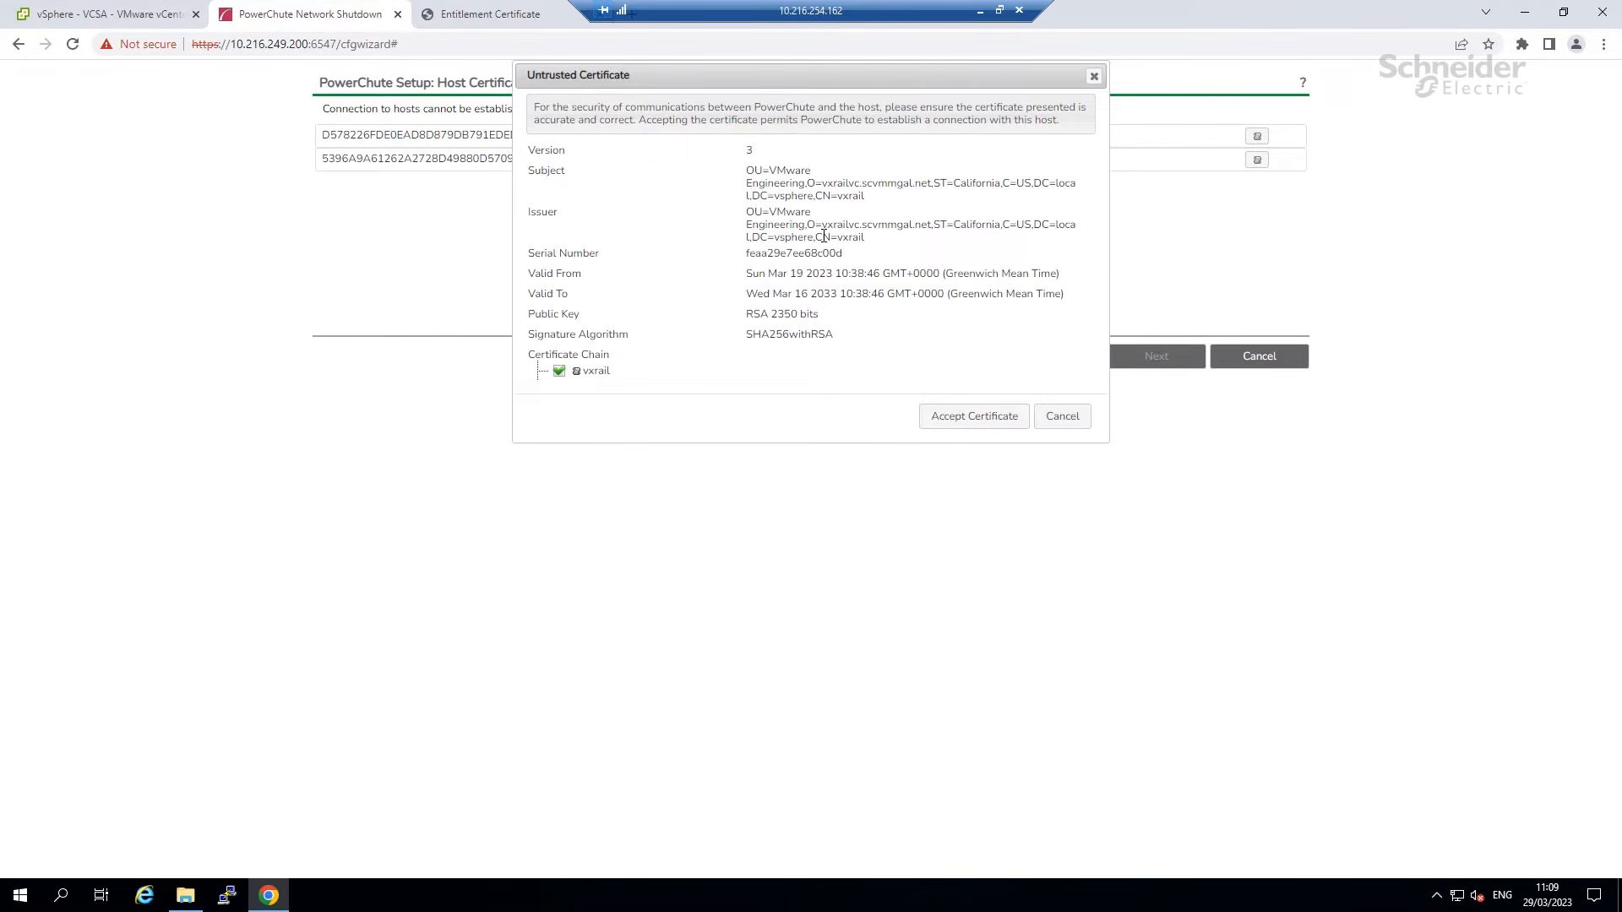
click(971, 418)
click(1256, 136)
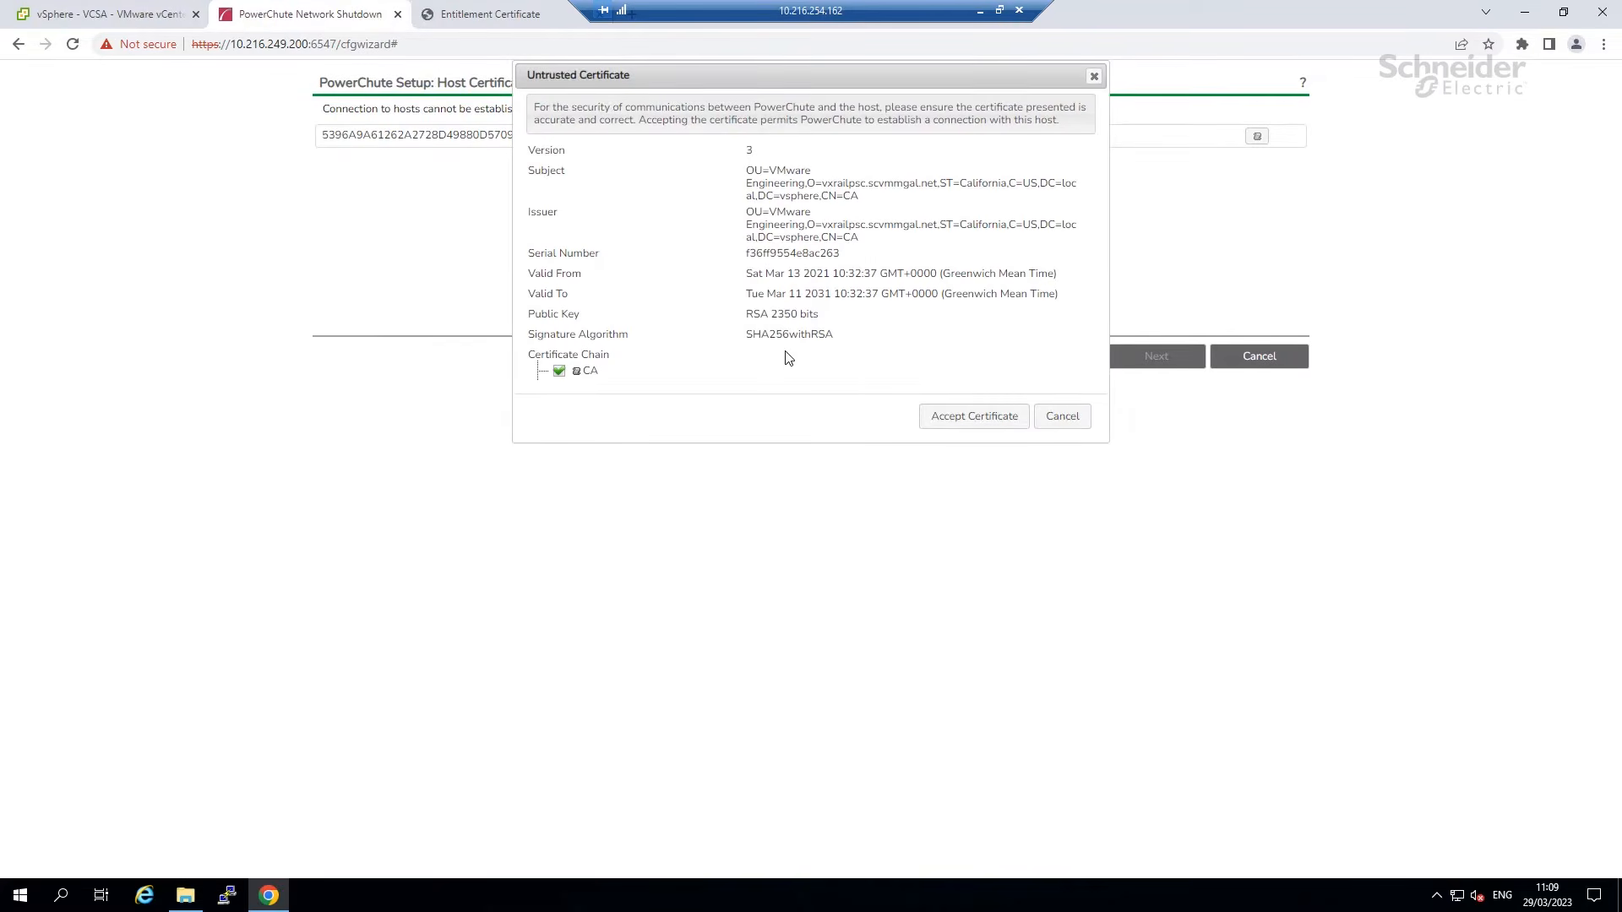
click(980, 417)
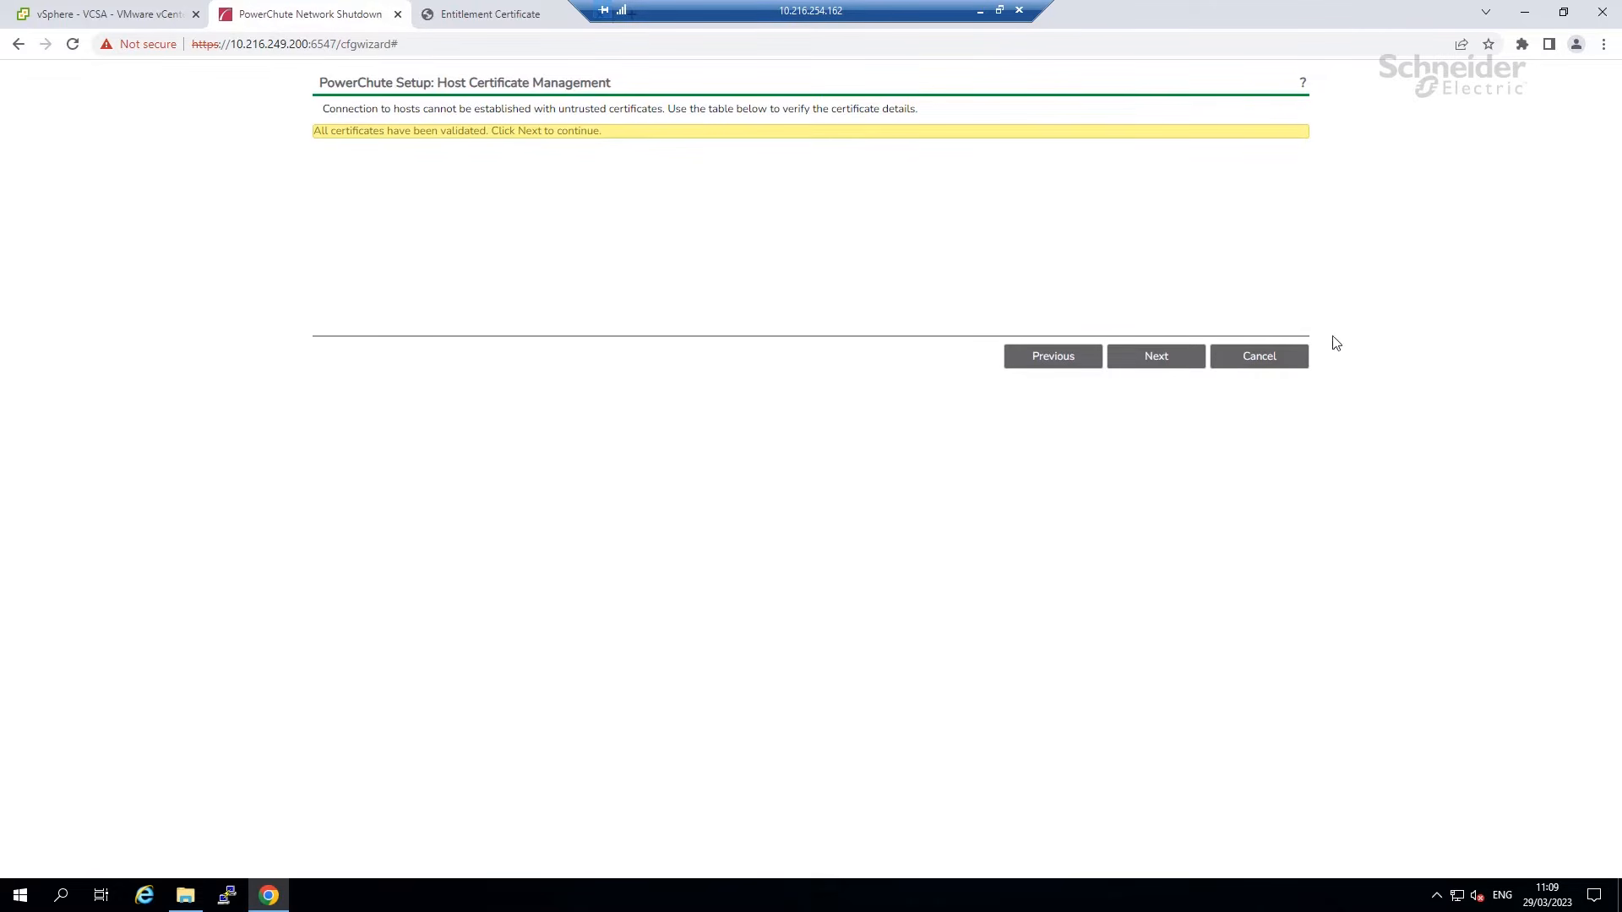
click(1163, 369)
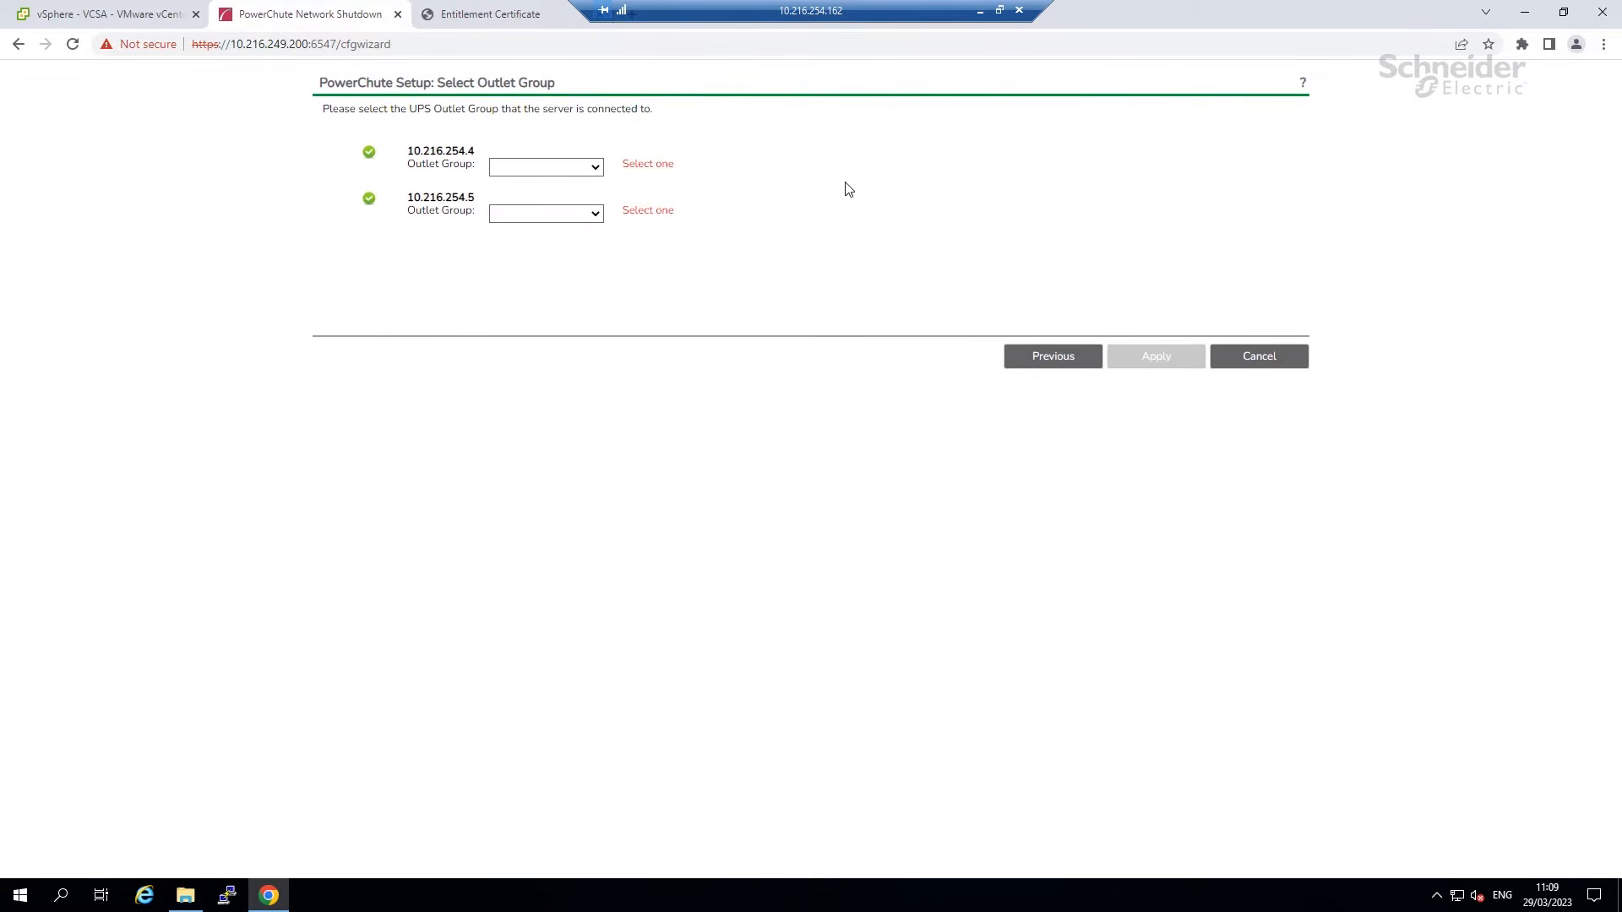
Assign Outlet Group 2 to both cards, 10.216.254.4 and 10.216.254.5, apply, and continue.
click(549, 175)
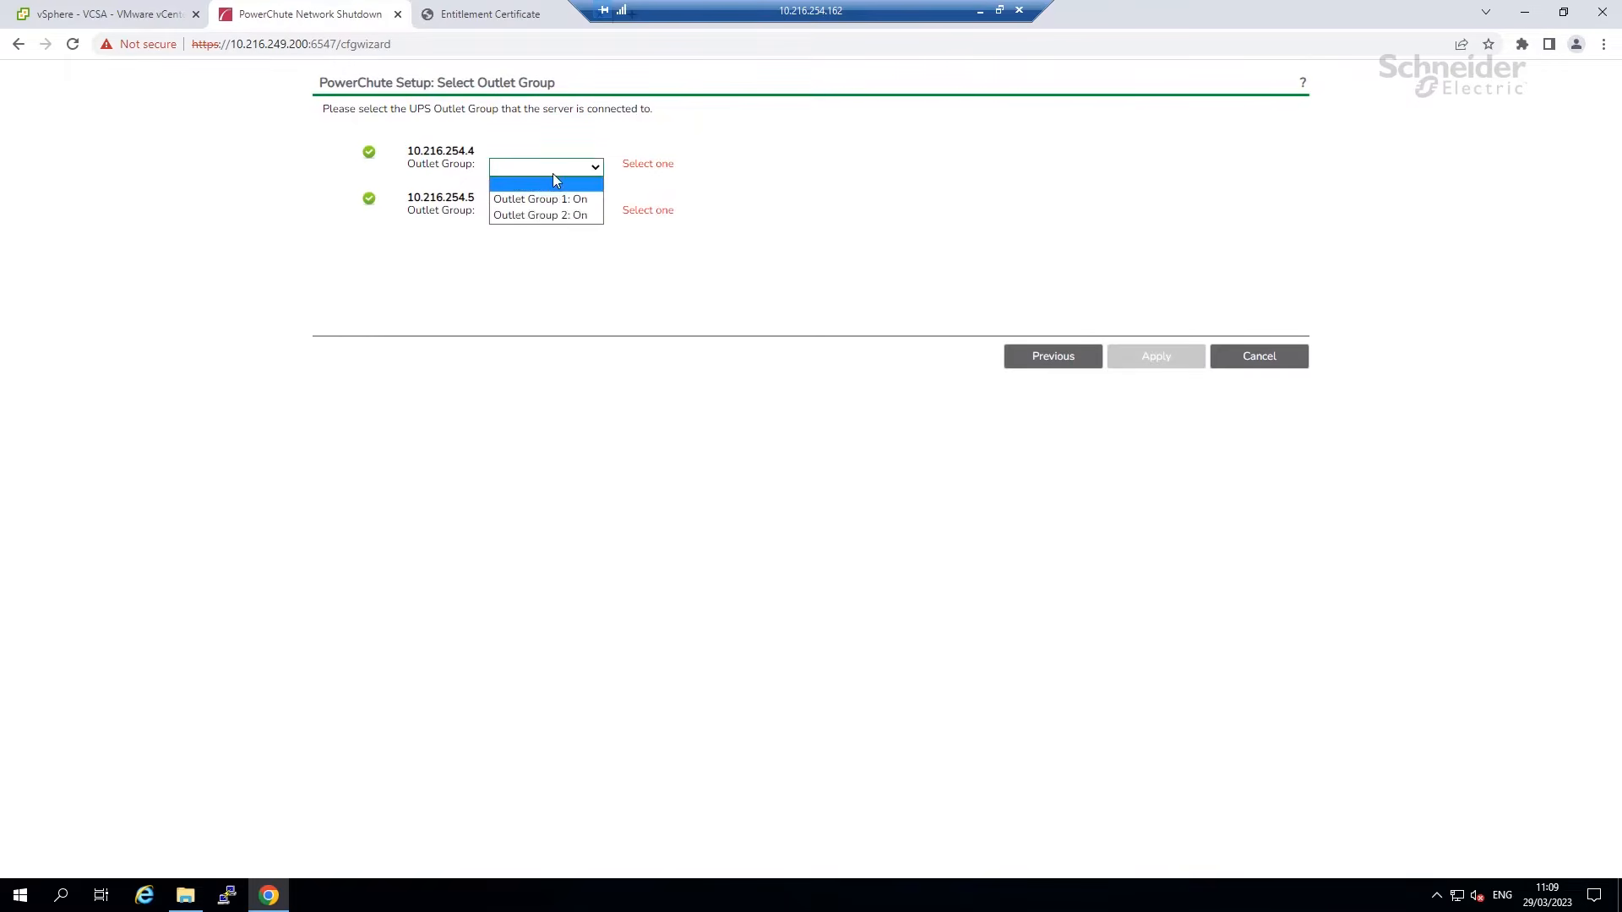
click(544, 217)
click(543, 215)
click(540, 262)
click(1130, 367)
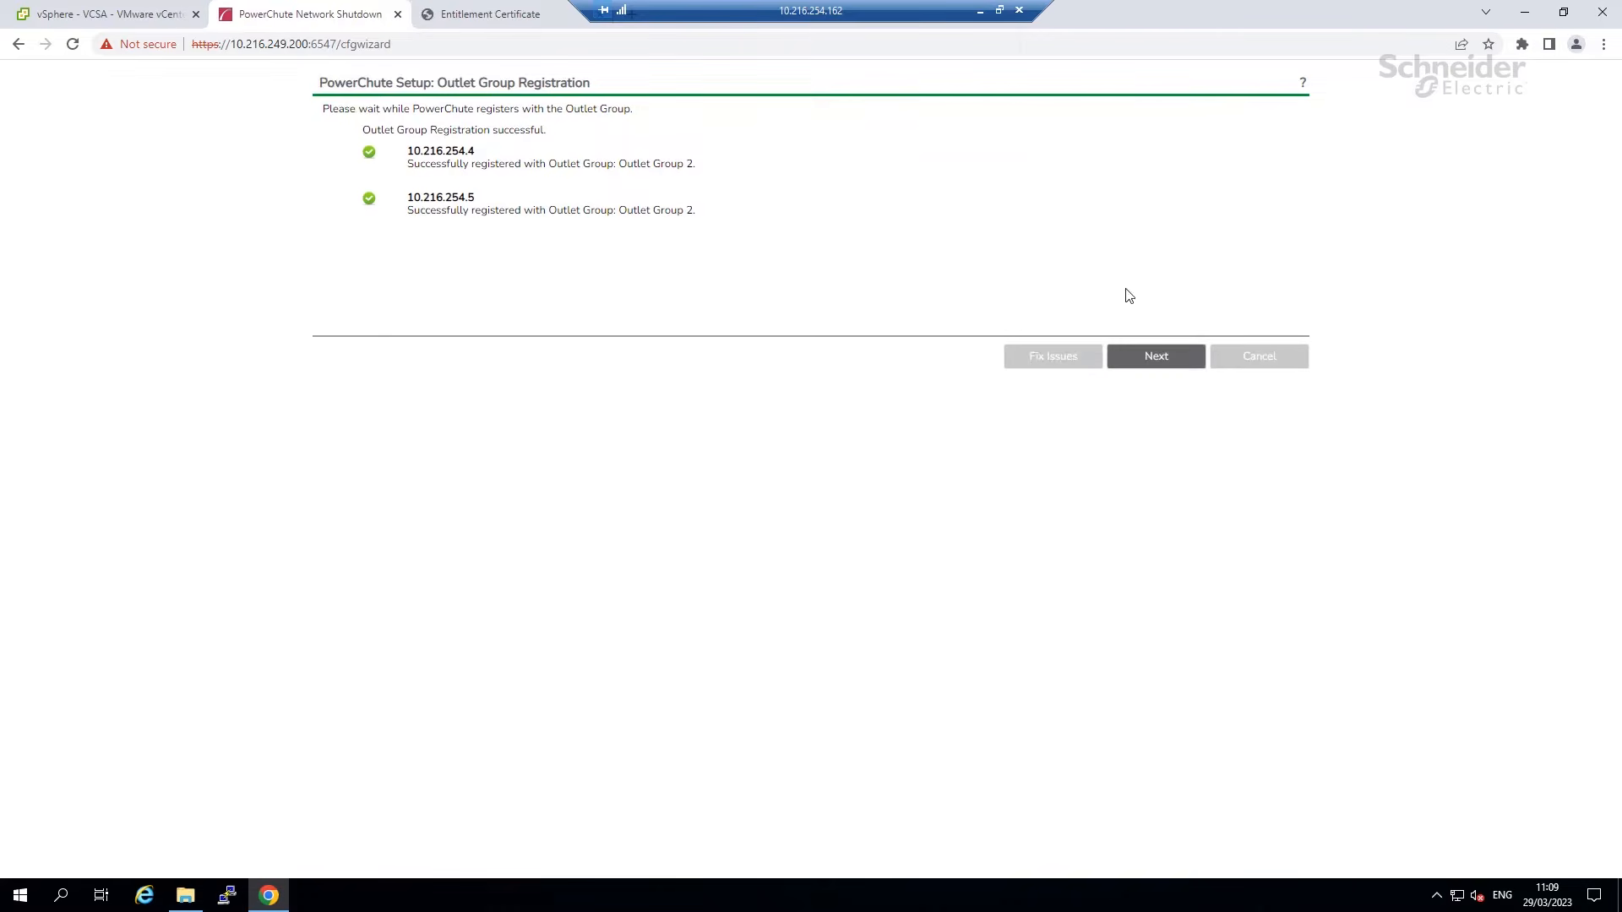
click(1143, 354)
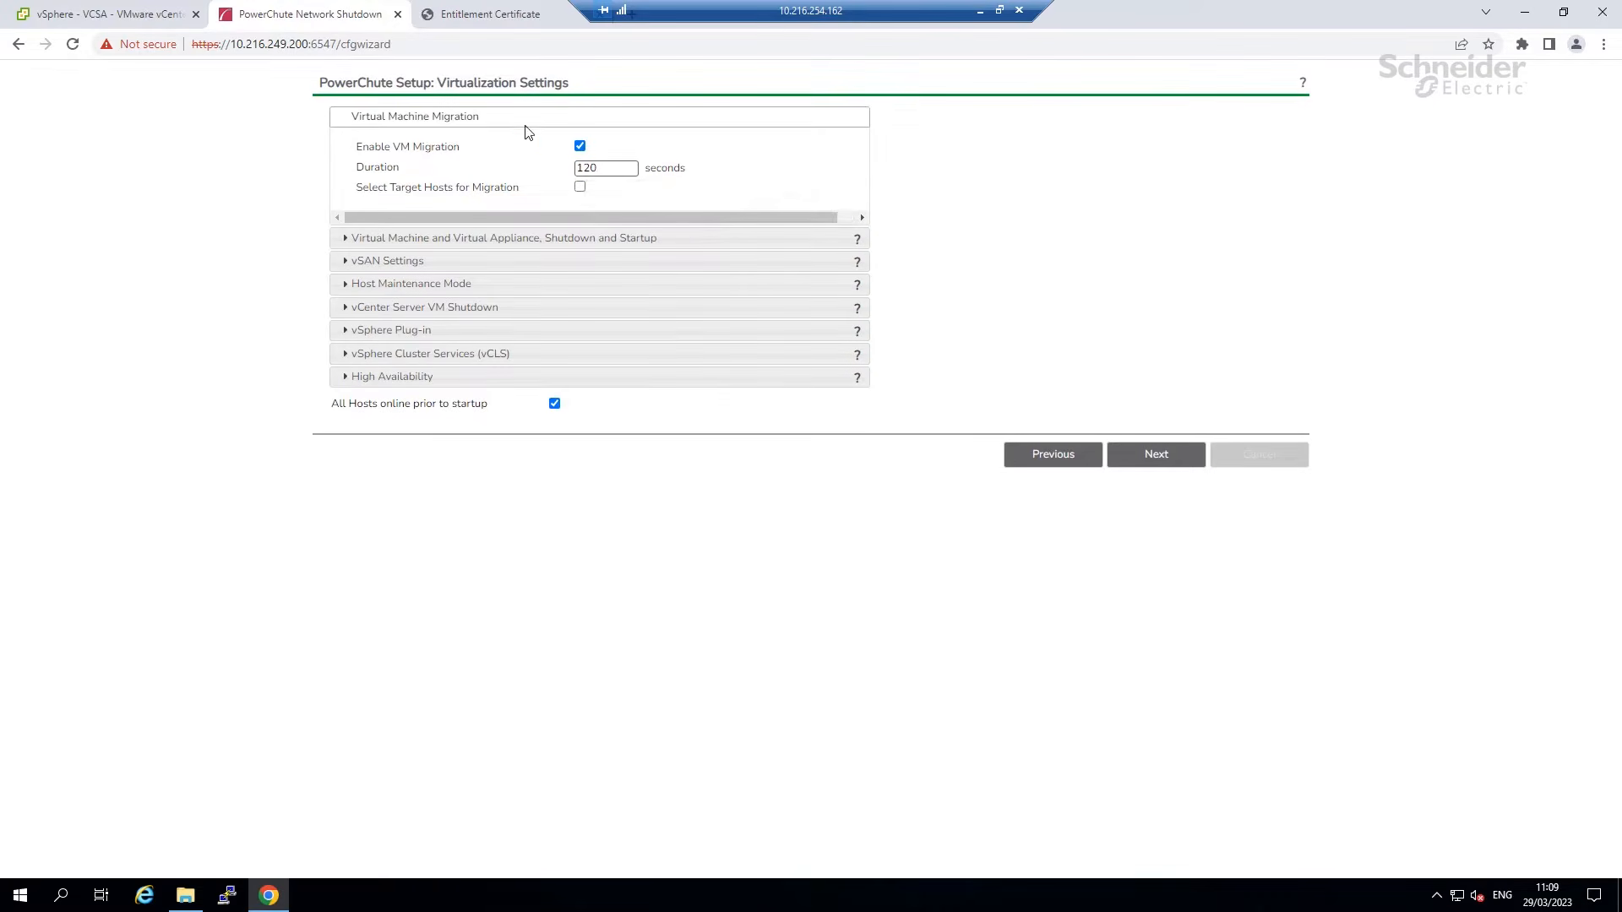
Turn off VM migration and enable VM/vApp startup with its 120-second duration.
click(579, 187)
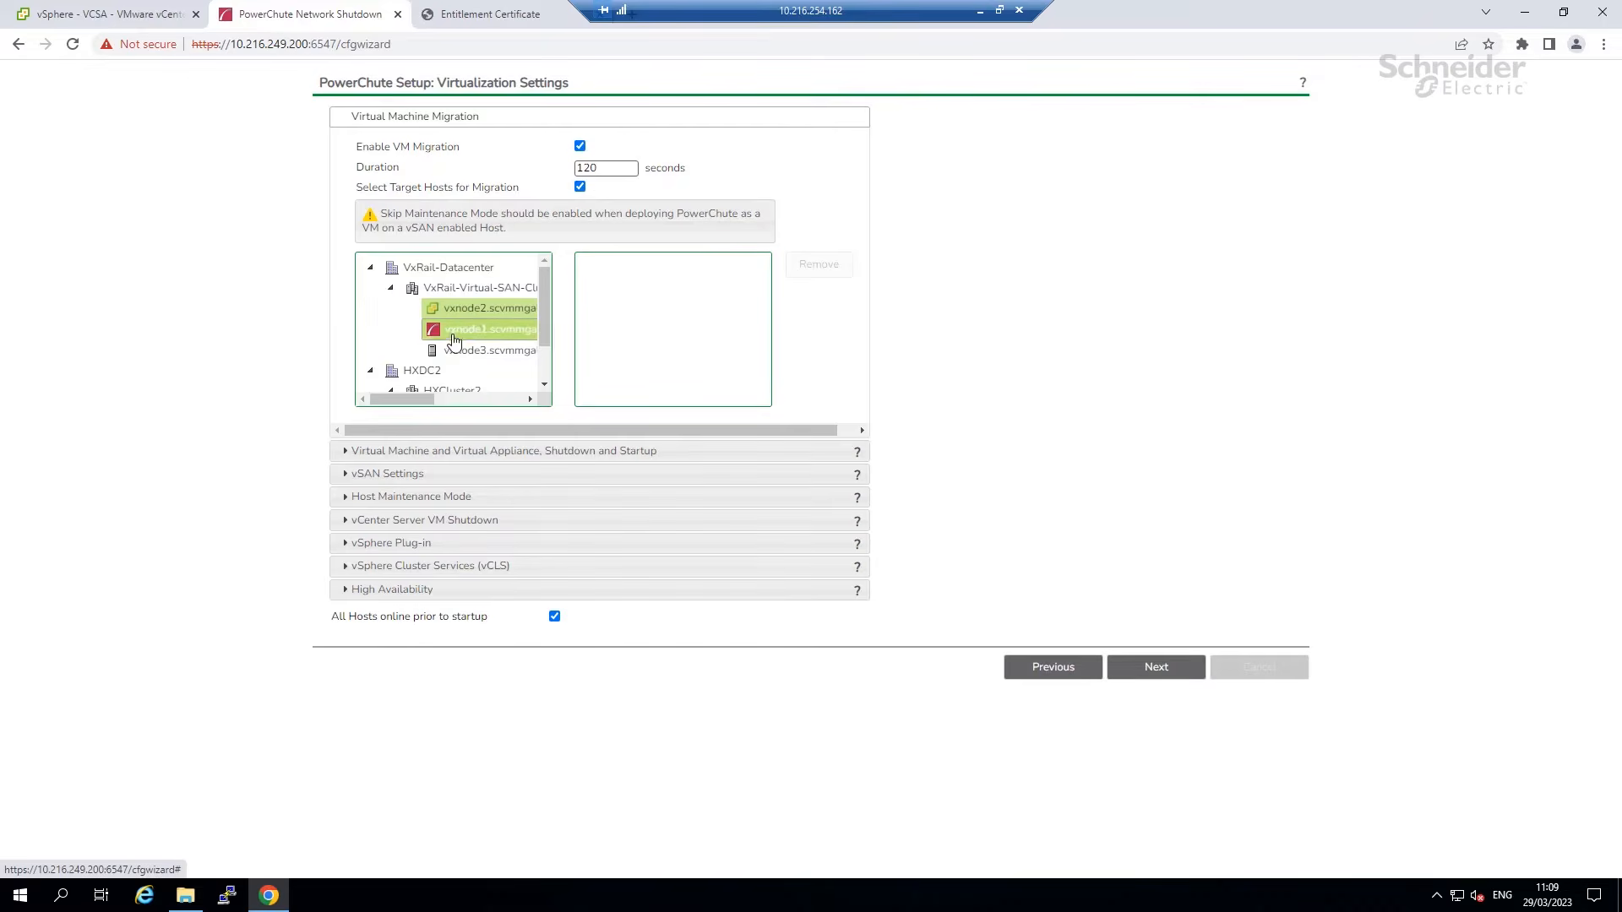
click(580, 187)
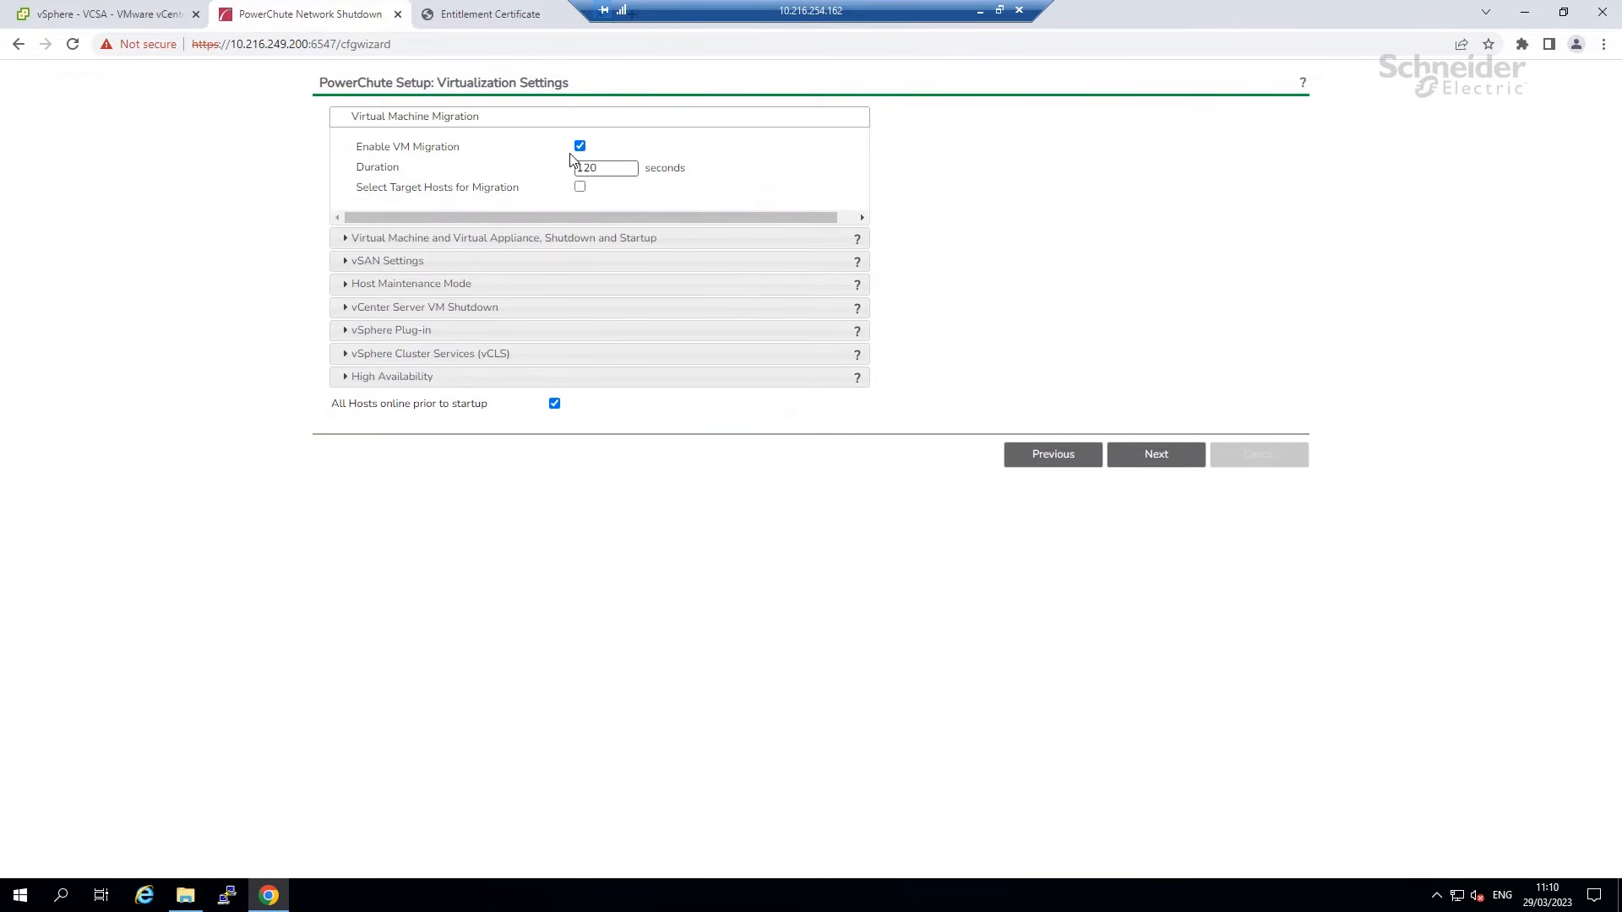
click(580, 146)
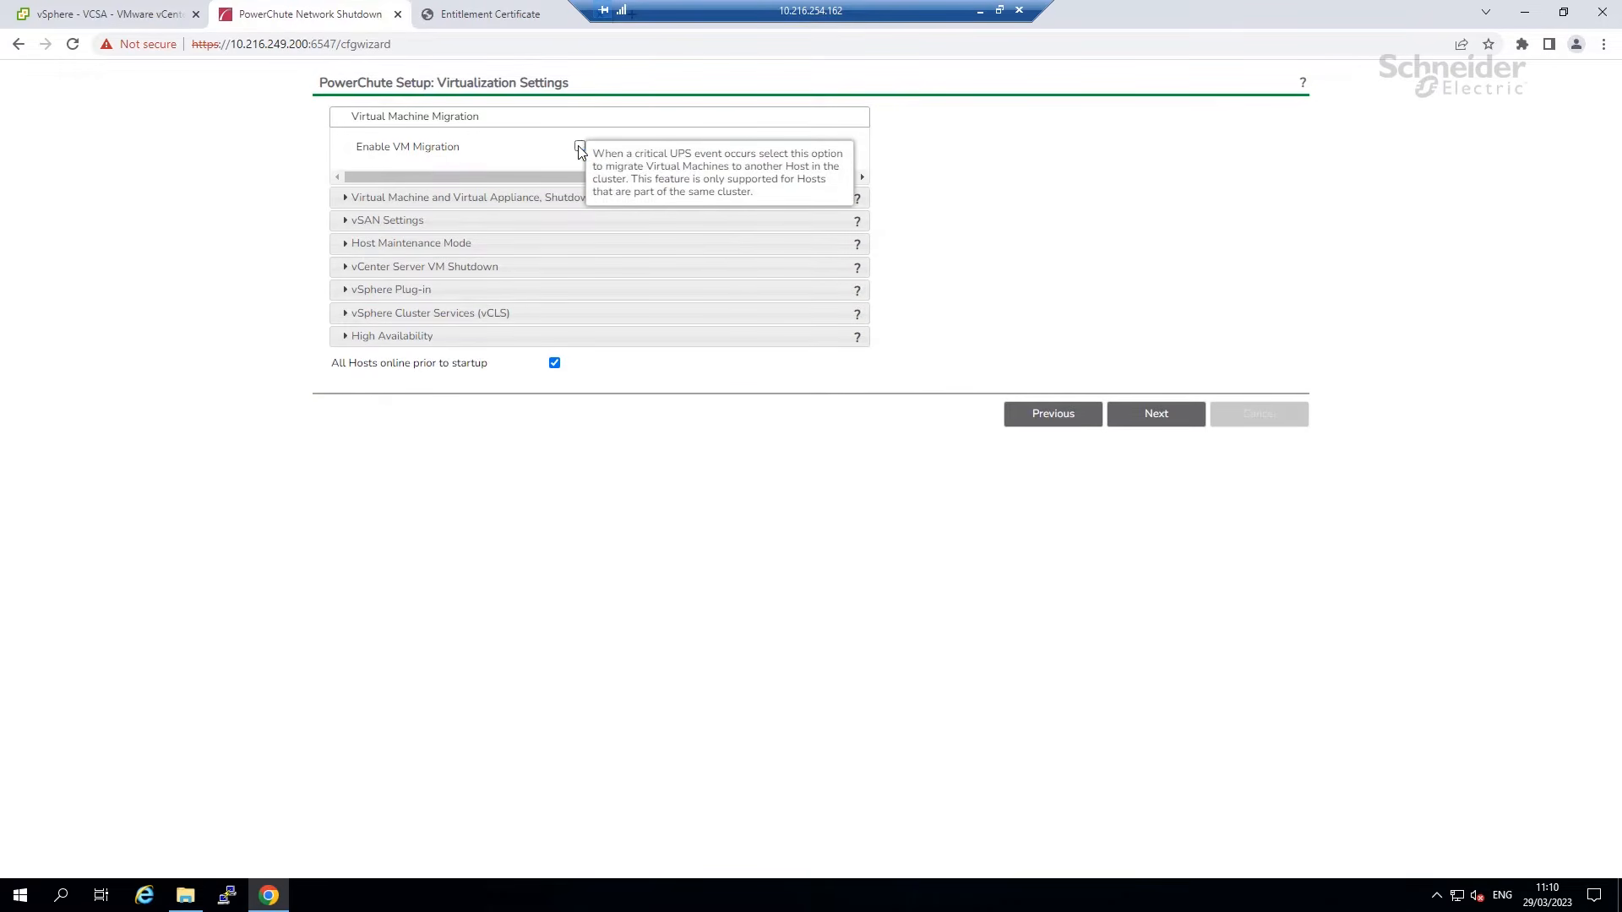
click(486, 199)
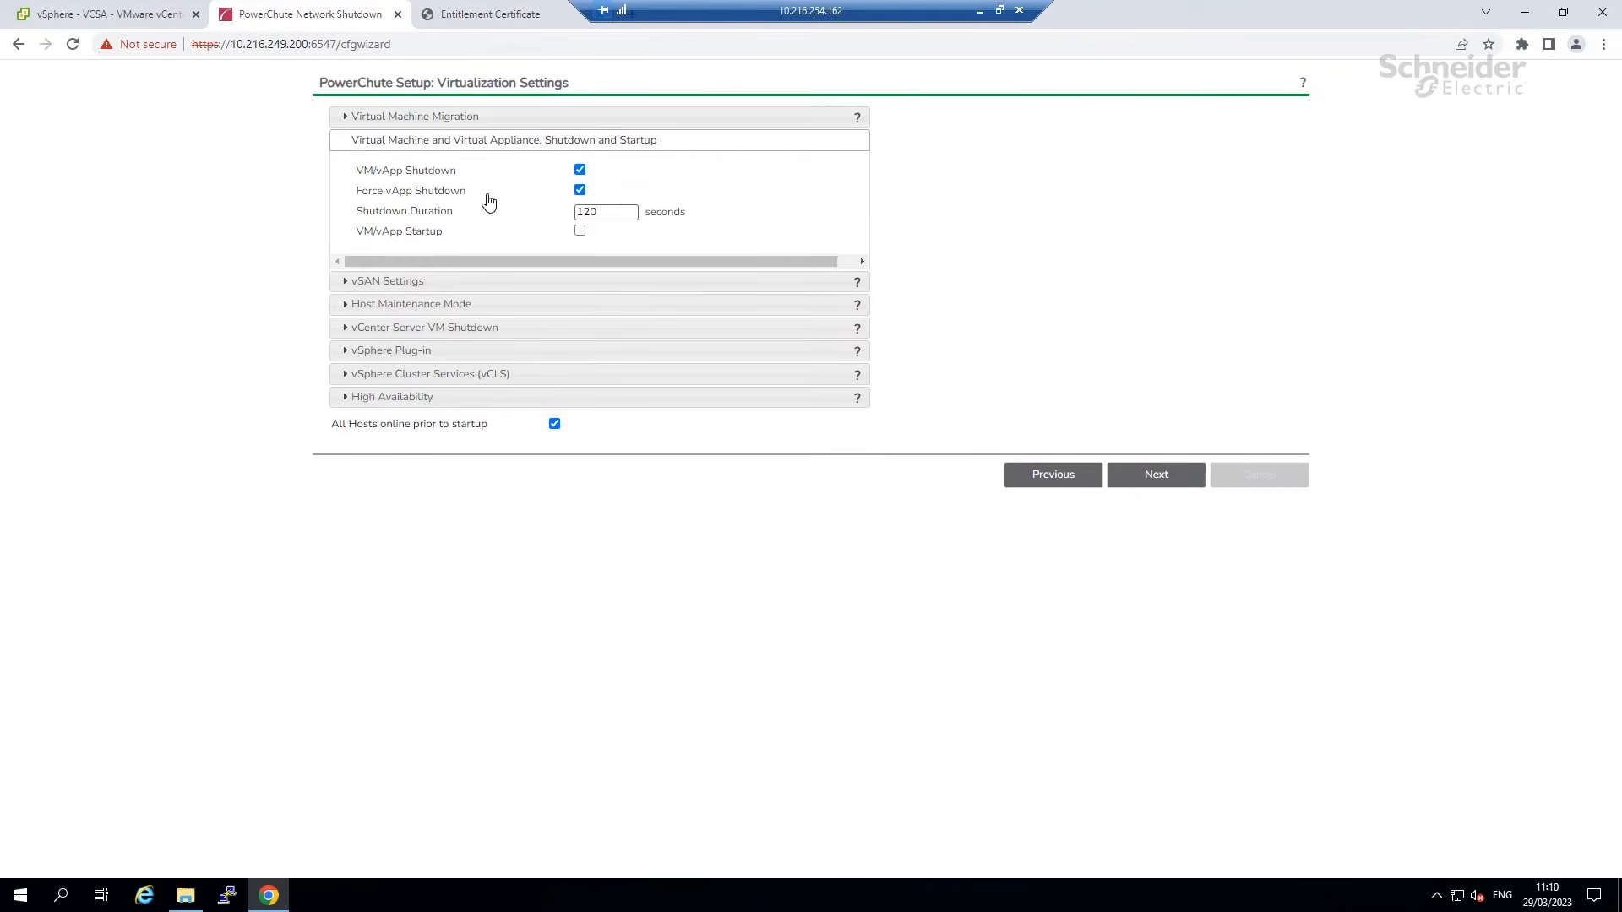
click(580, 231)
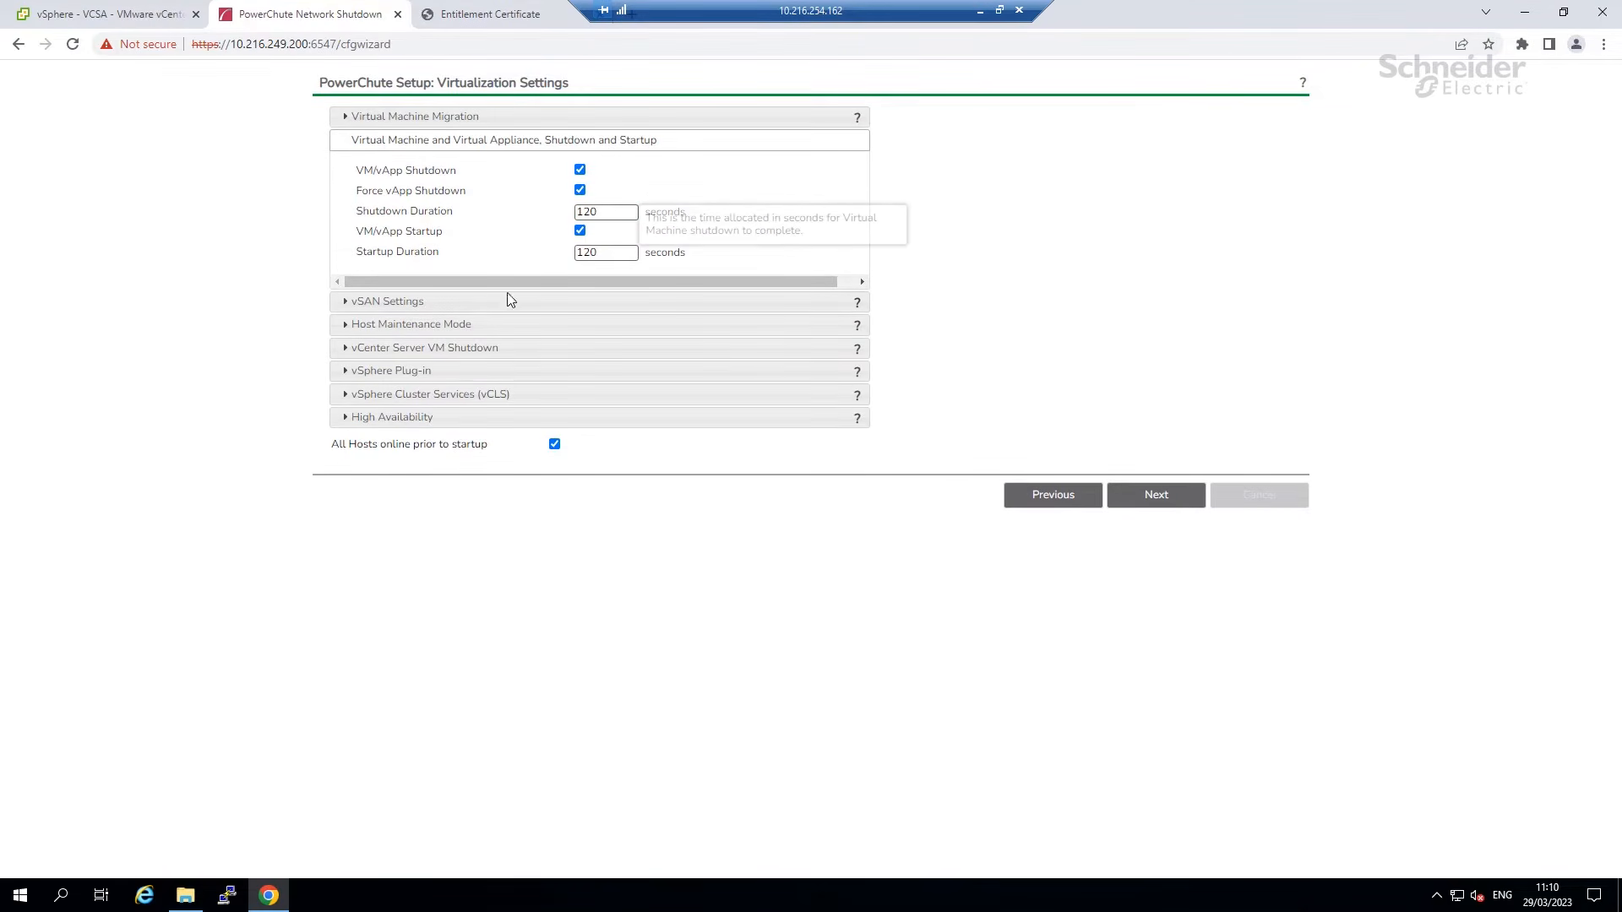
Check the vSAN setting and set host maintenance mode to be skipped.
click(483, 304)
mouse_move(605, 192)
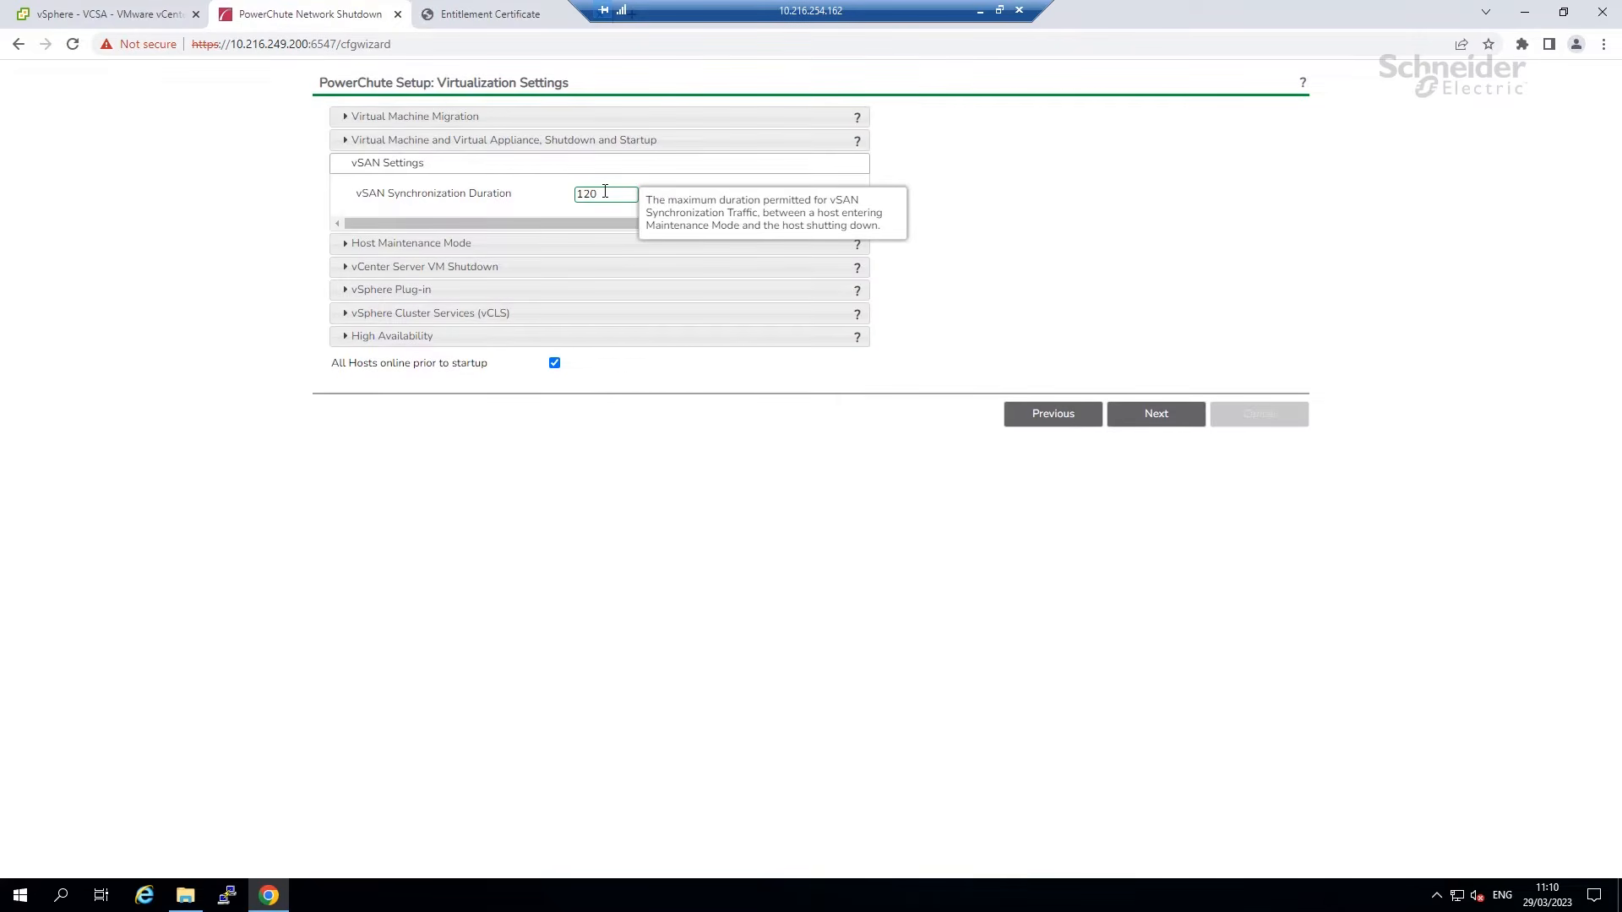
click(379, 243)
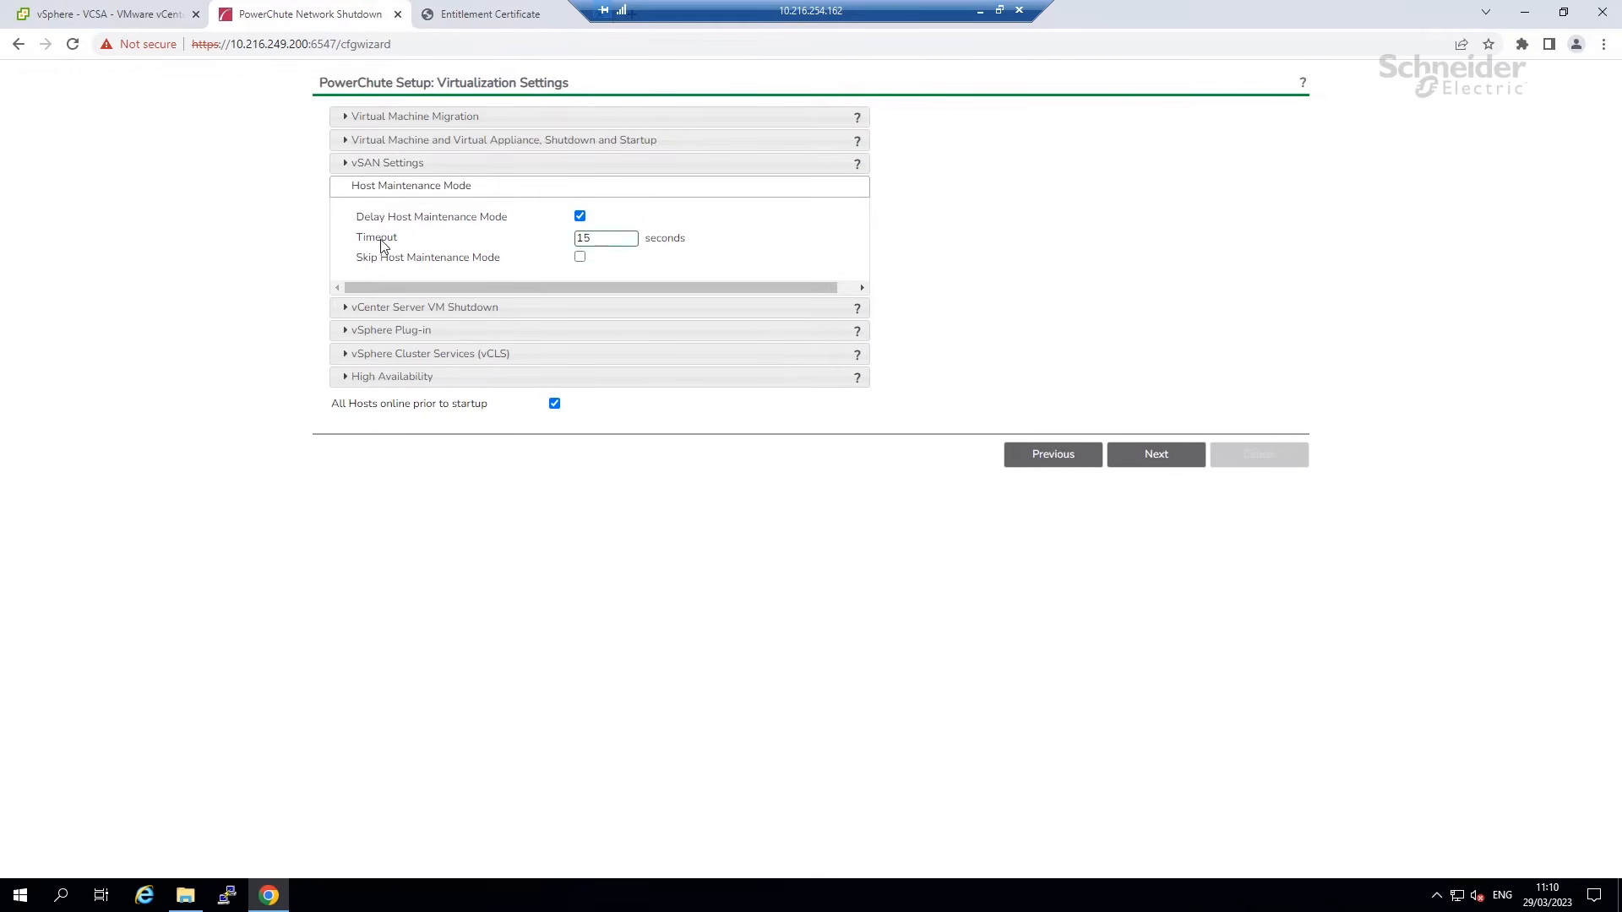
click(580, 257)
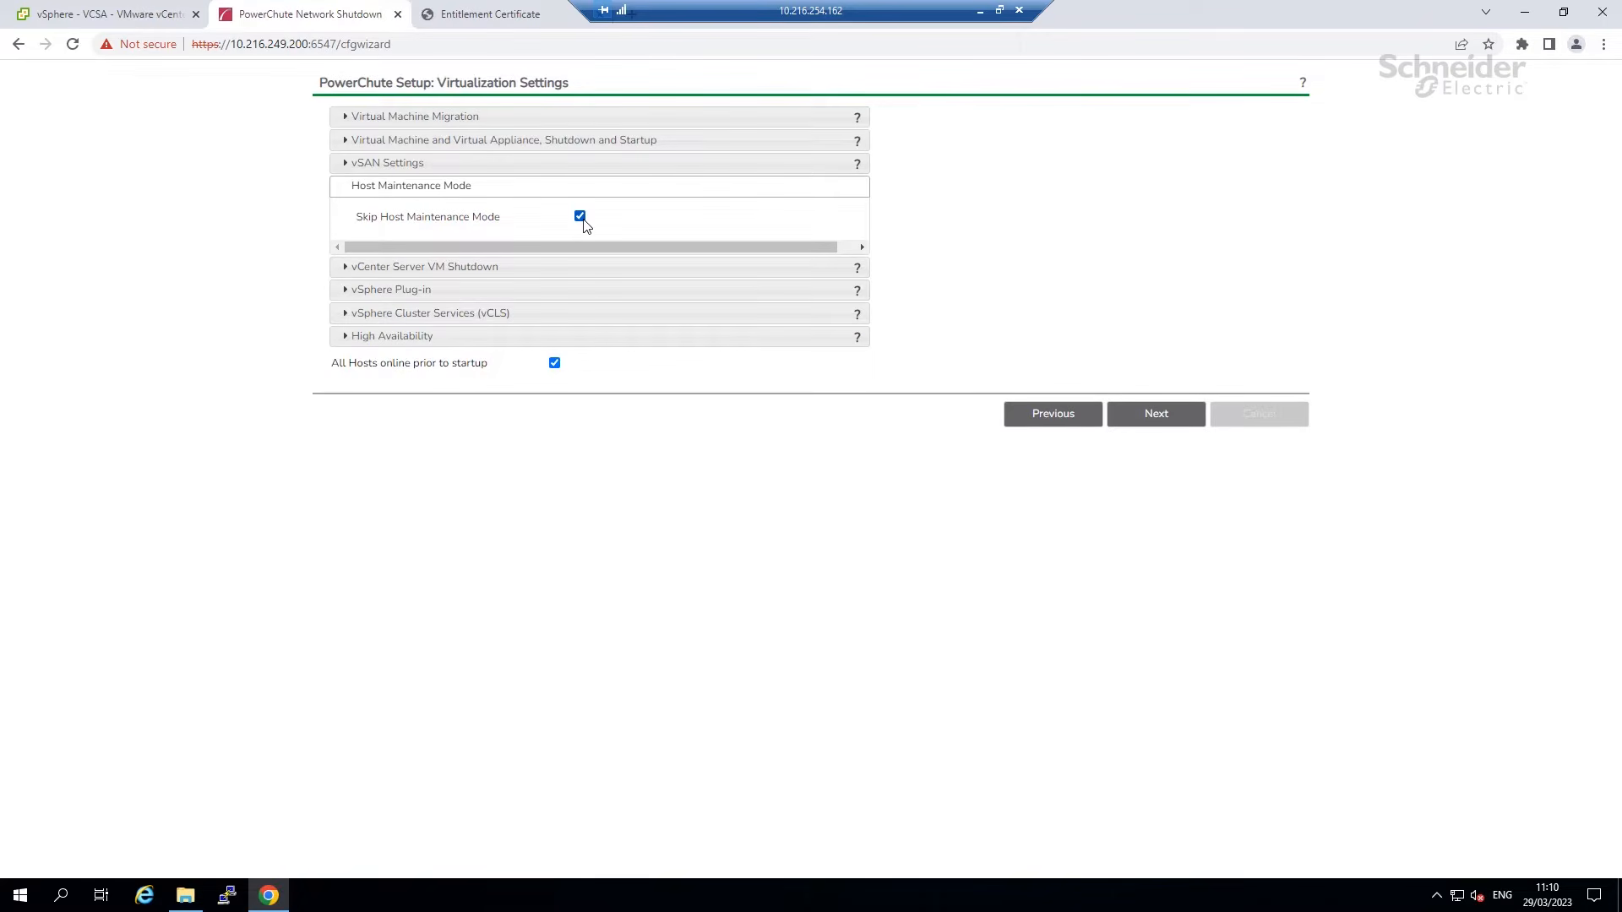
Review the vCenter, plug-in, vCLS (180 seconds) and HA settings, then switch to the vSphere Client.
click(538, 268)
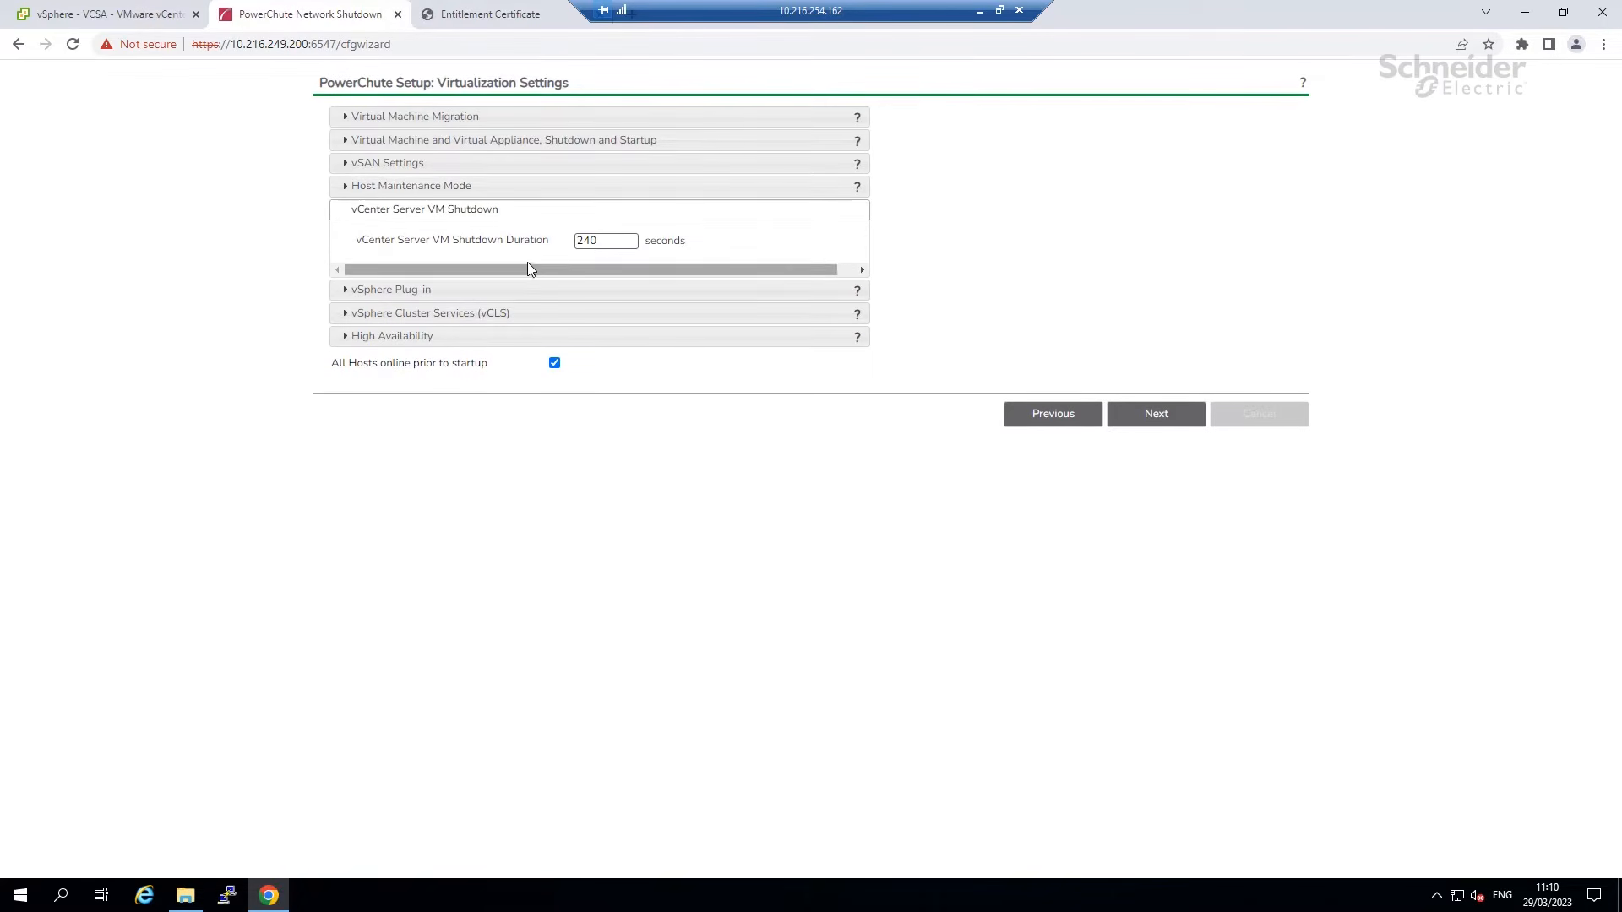
click(490, 293)
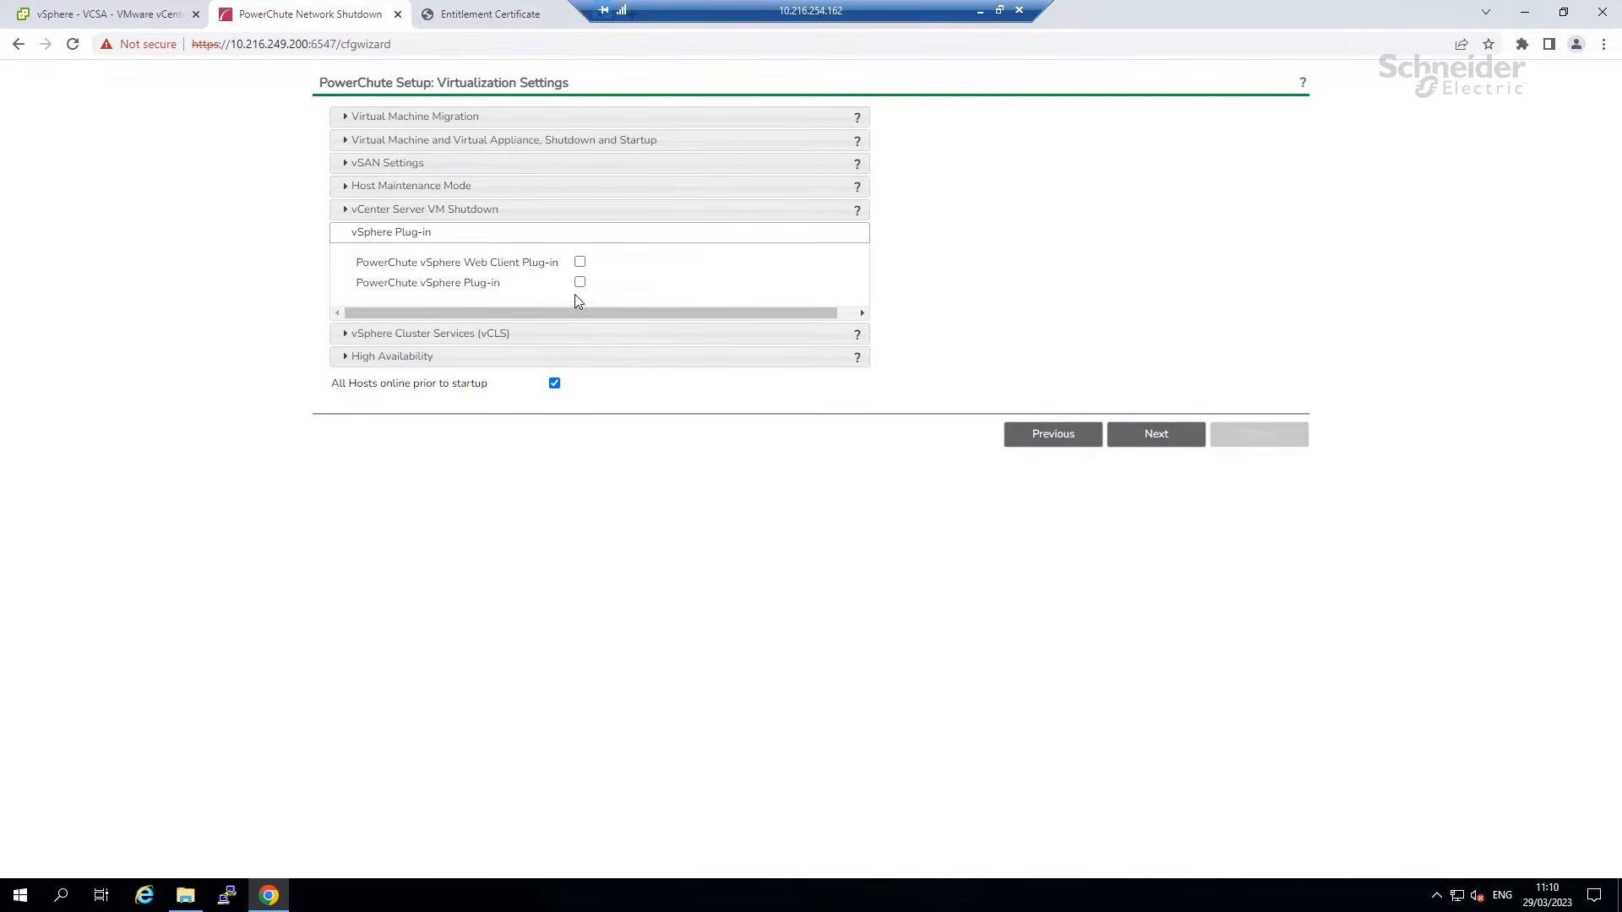
click(507, 334)
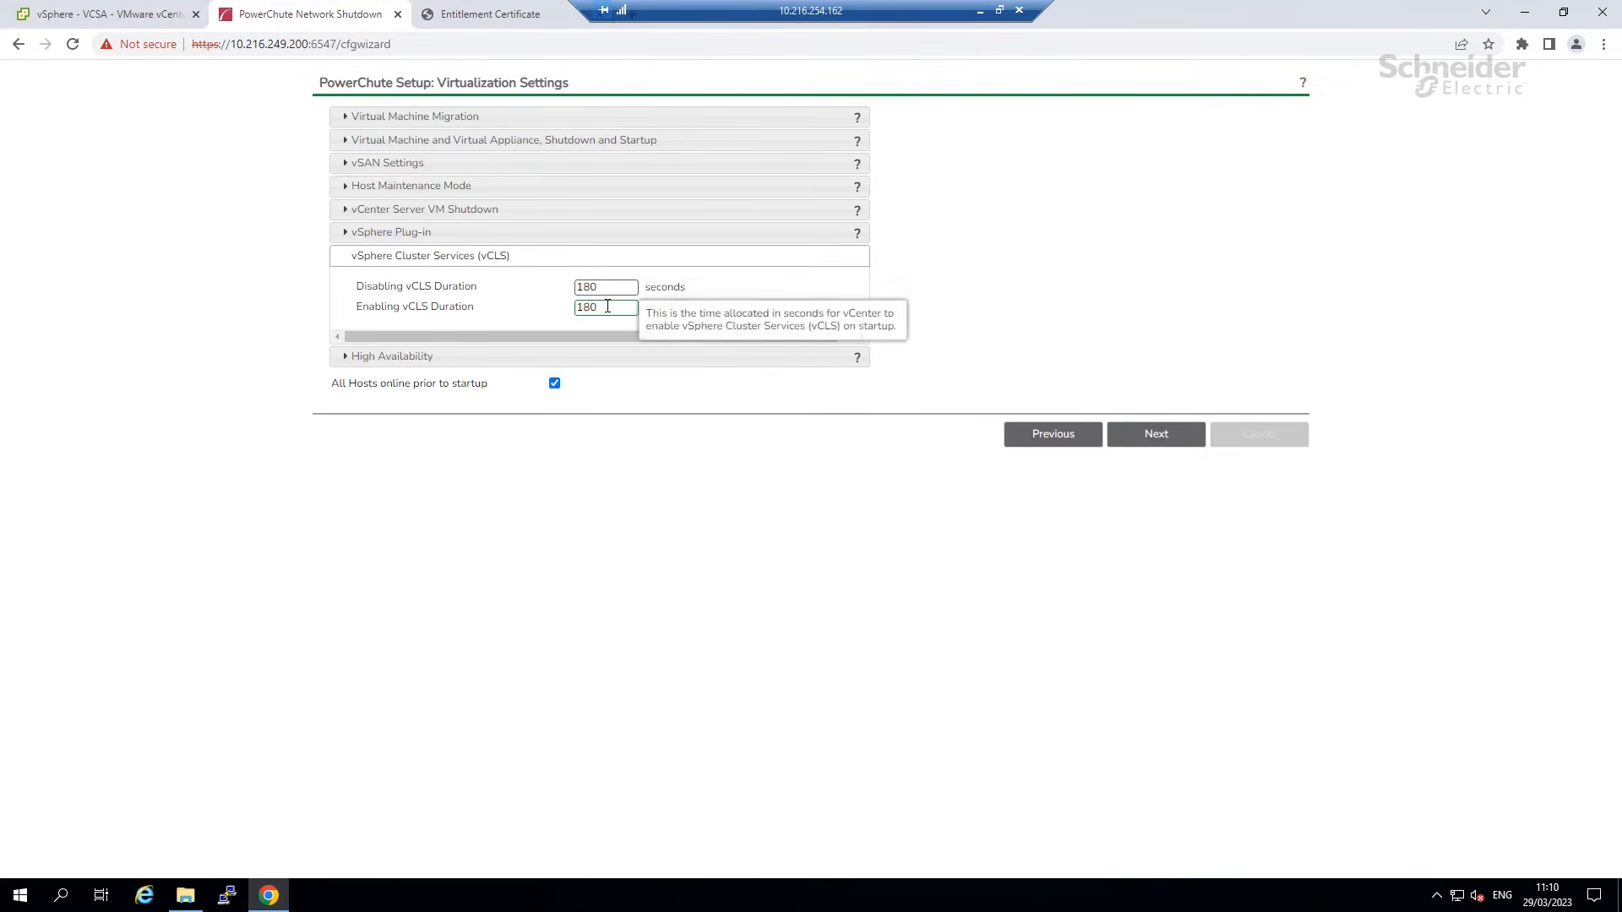
click(388, 356)
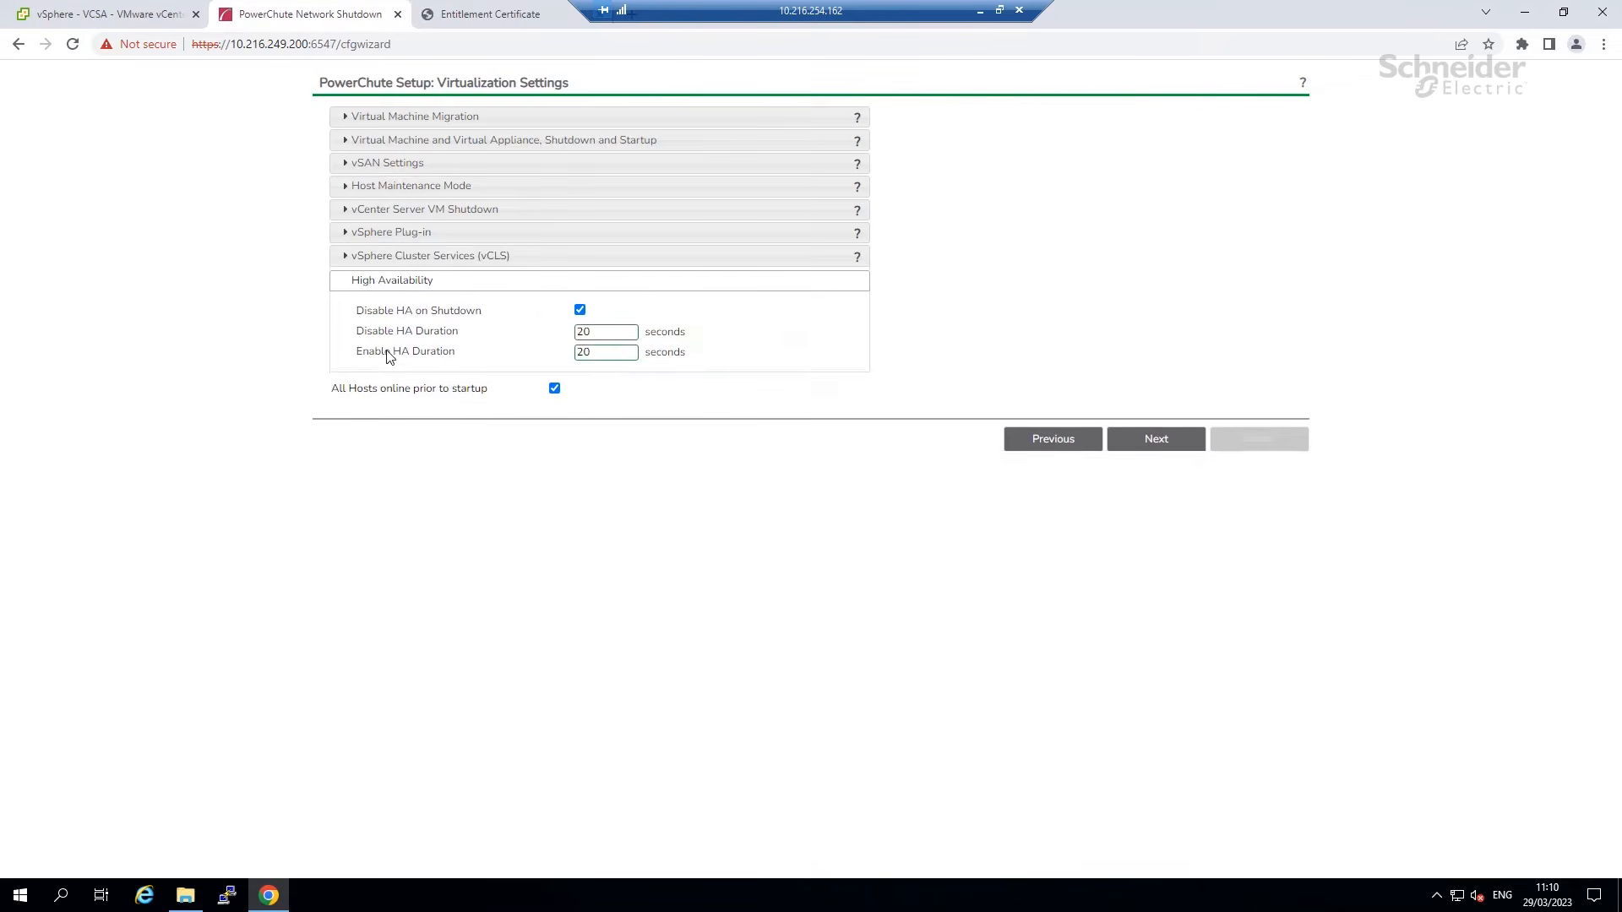
click(443, 258)
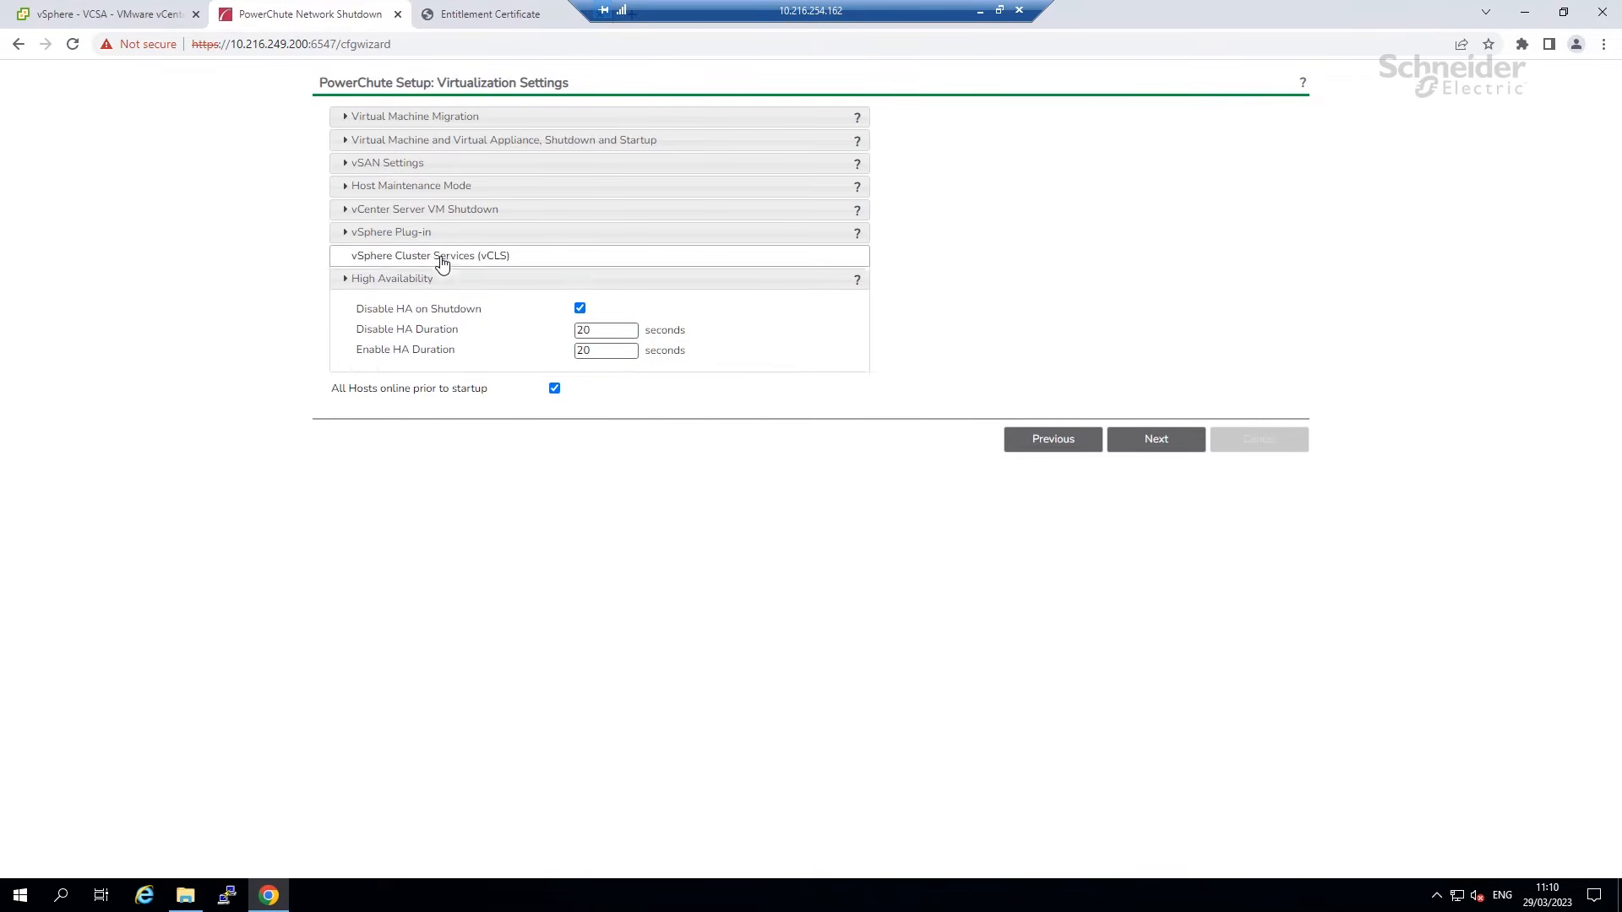
click(81, 14)
click(68, 167)
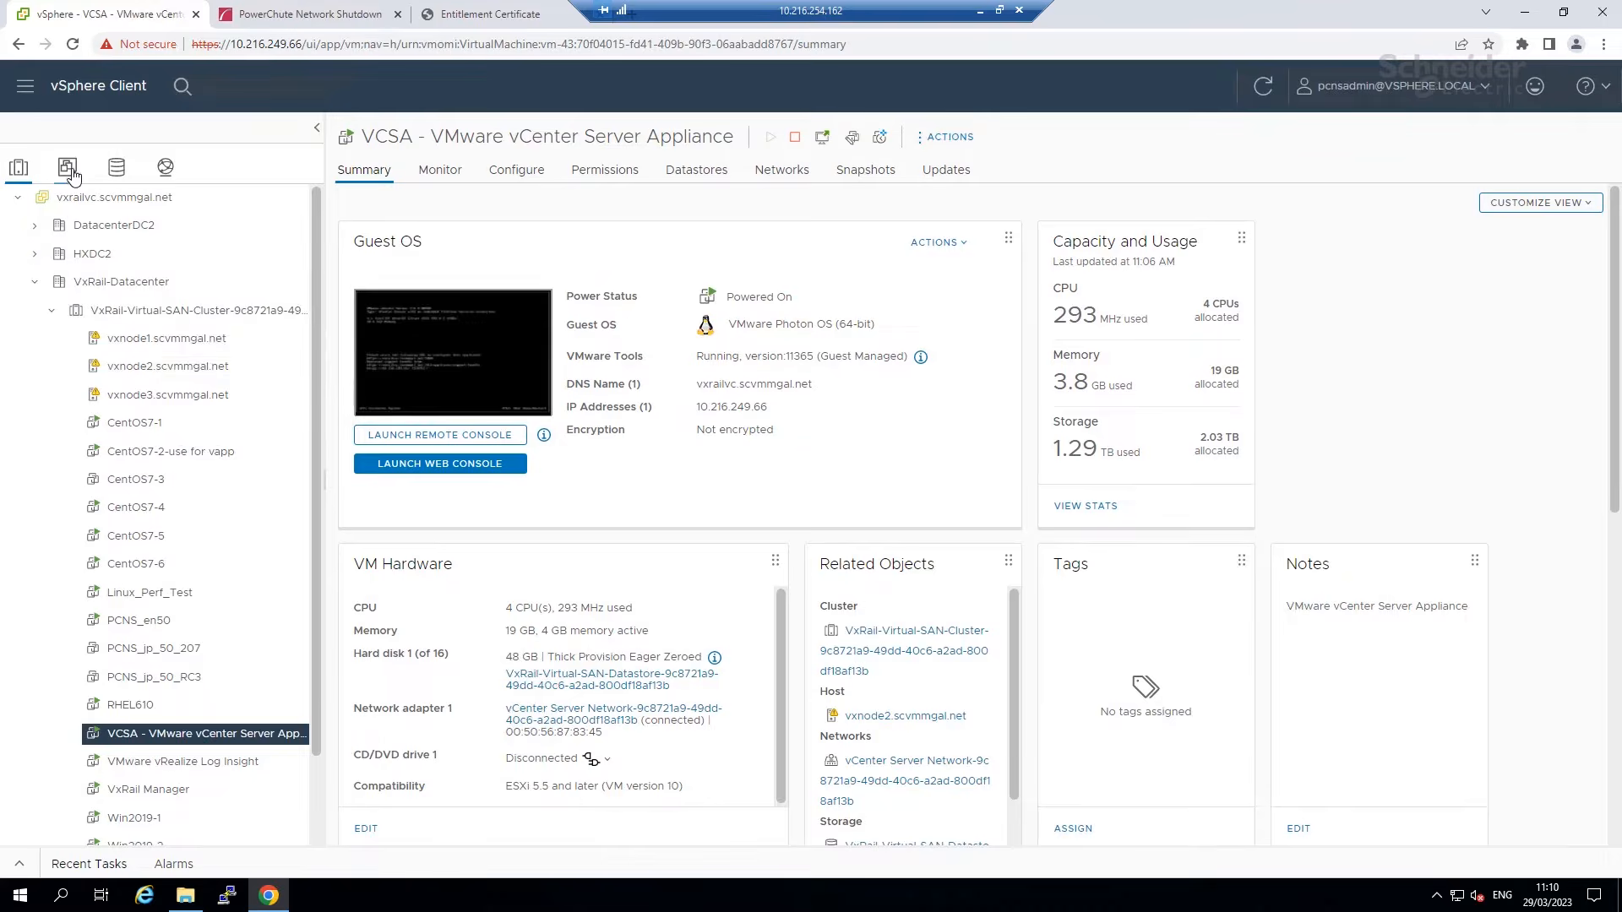
click(142, 370)
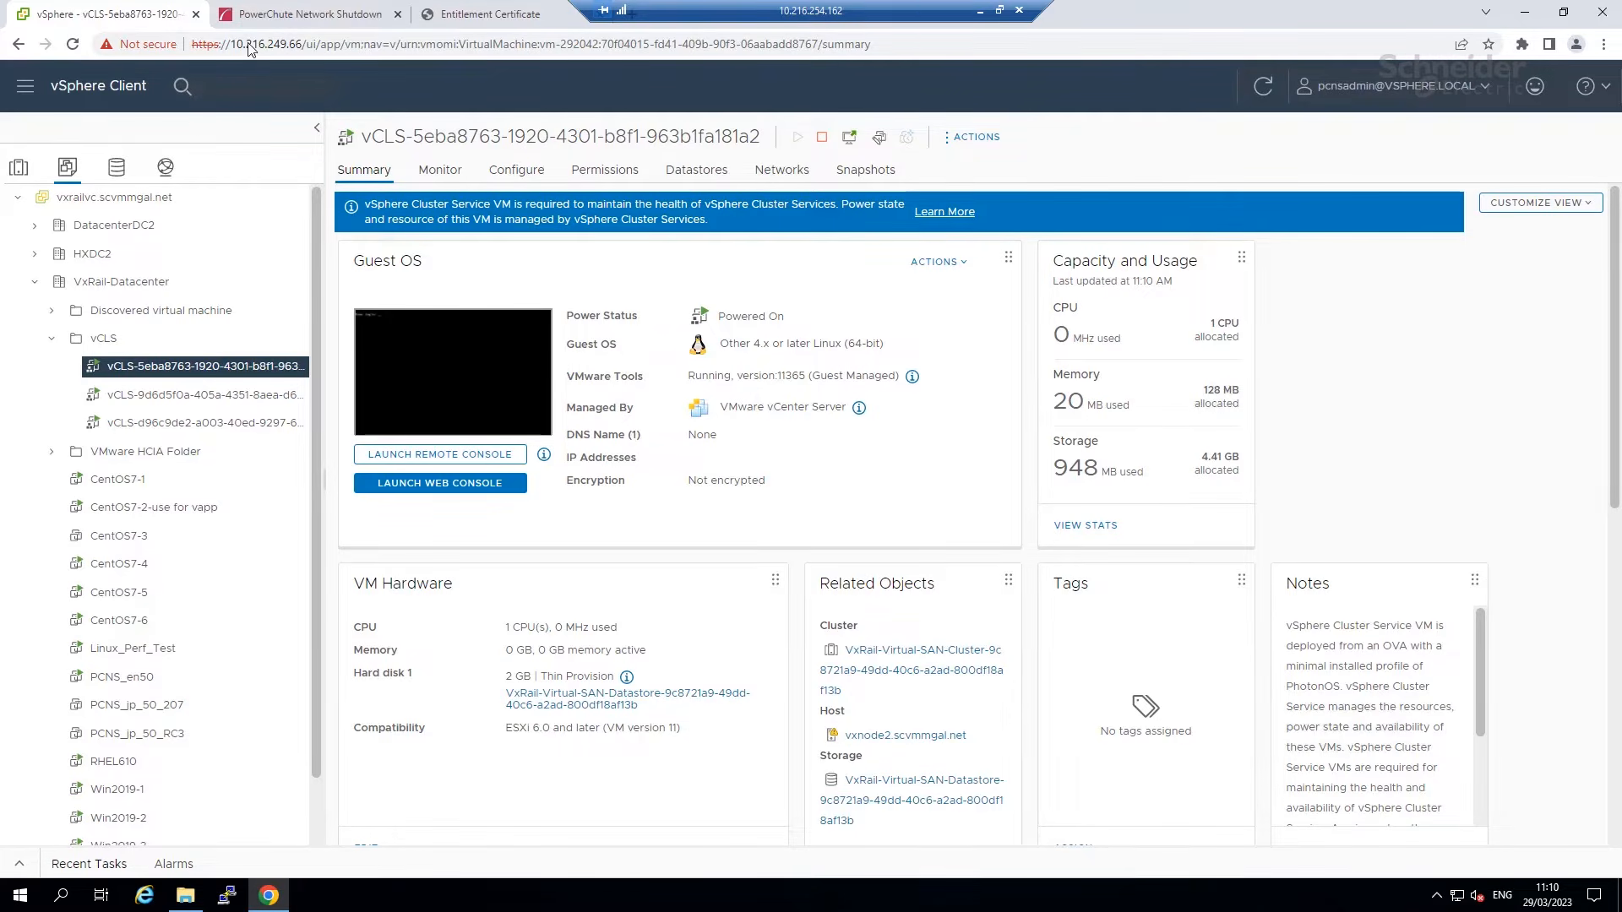
click(272, 17)
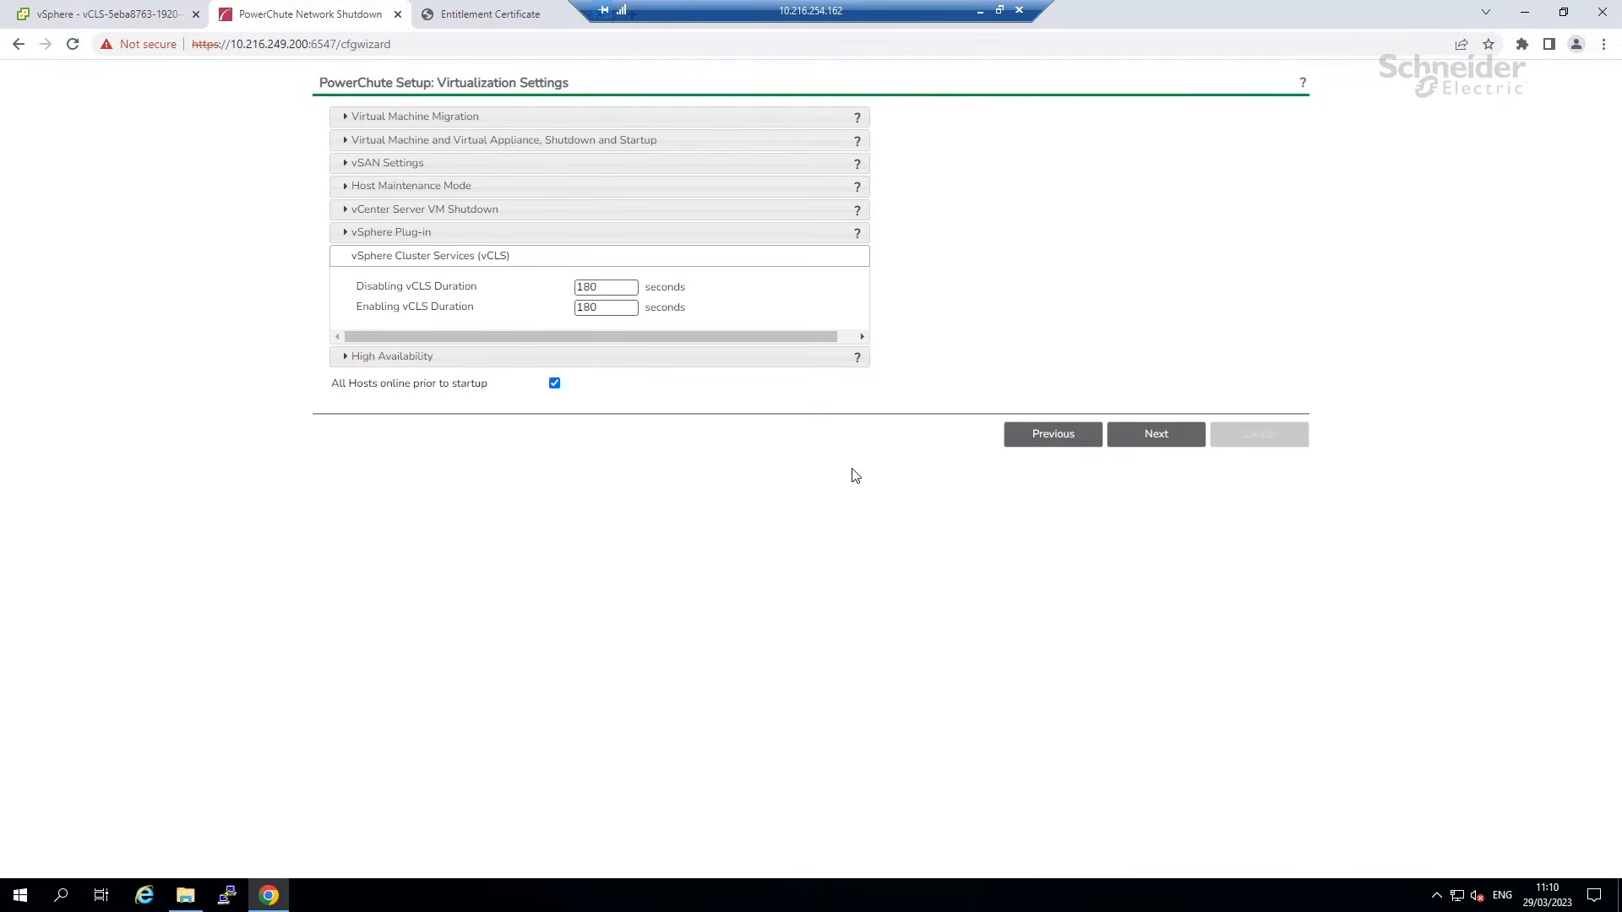
Delay host maintenance mode instead of skipping it, with a 30-second timeout, and continue.
click(422, 187)
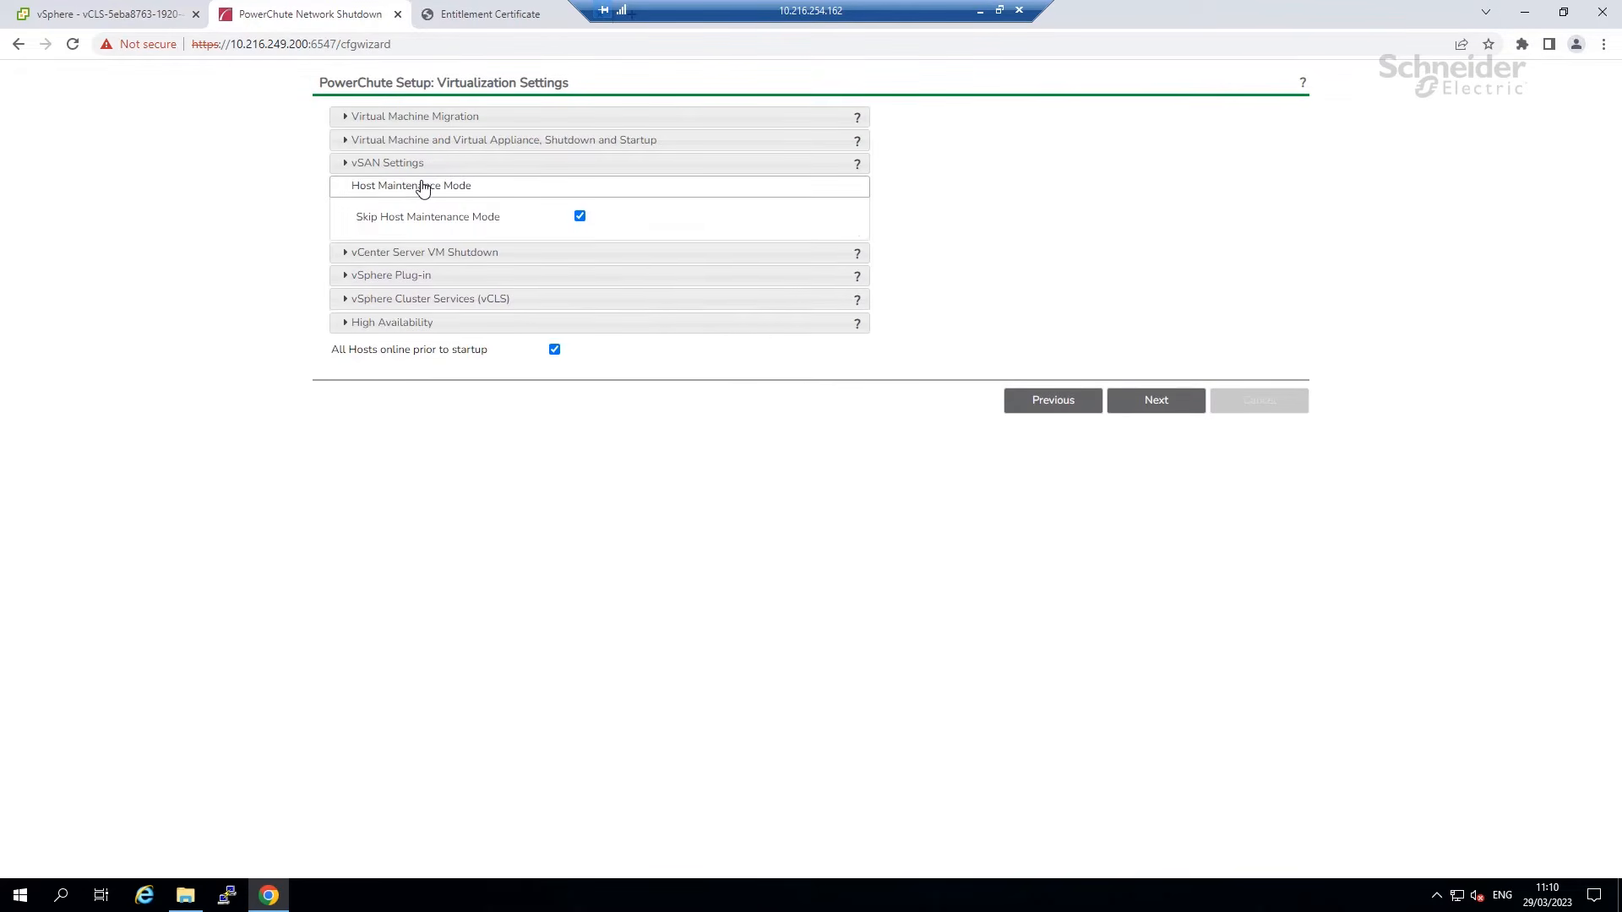
click(580, 218)
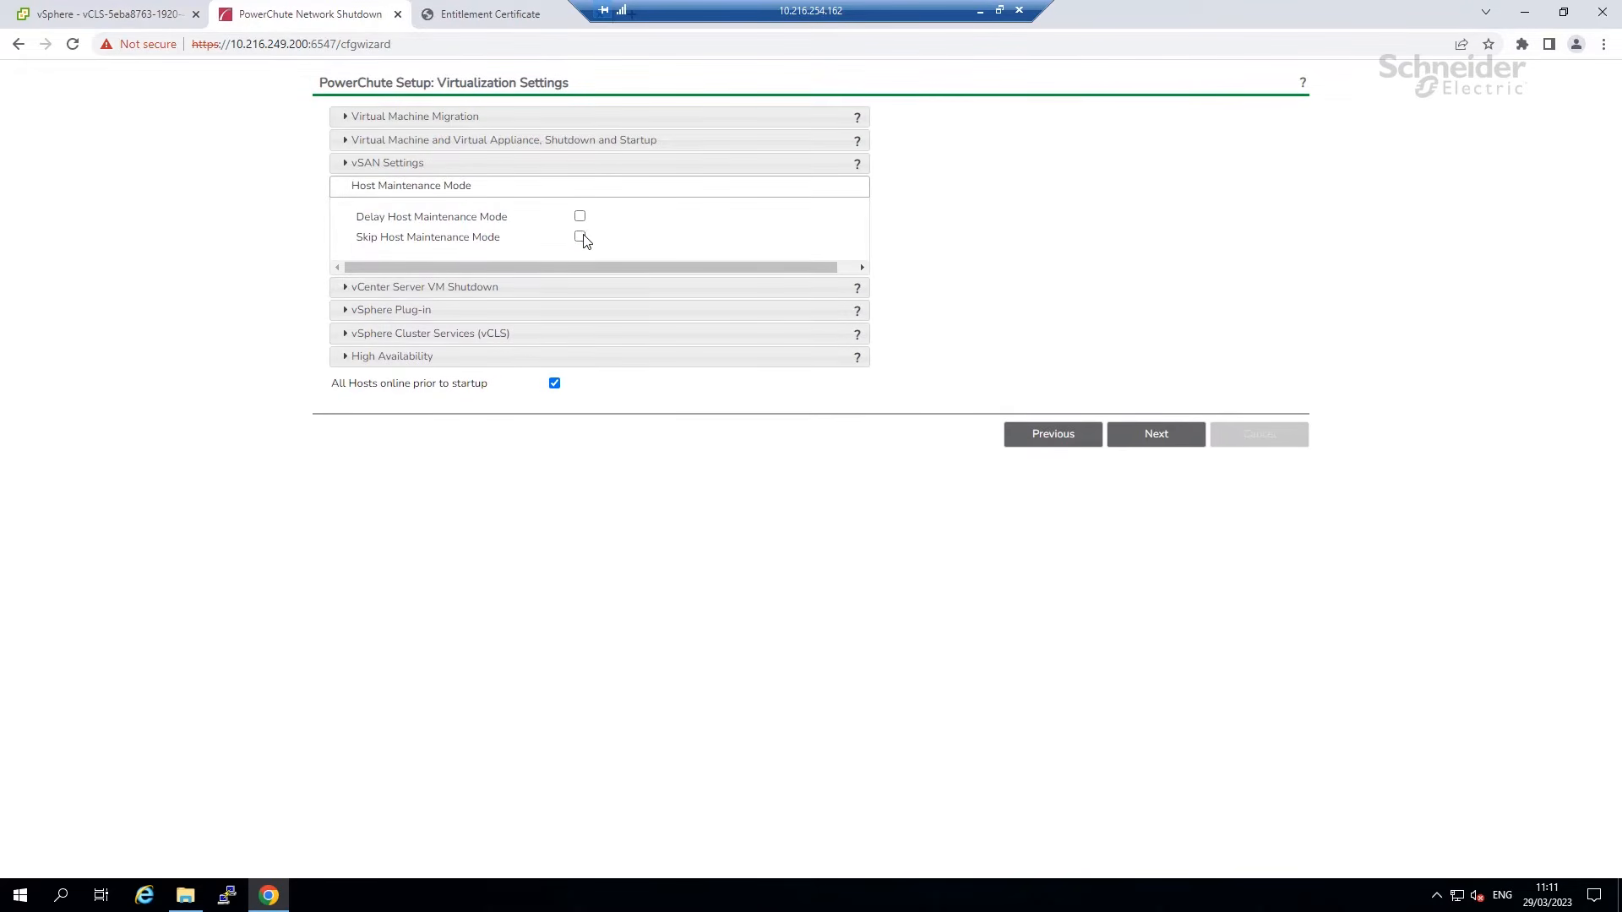
click(580, 218)
double_click(583, 238)
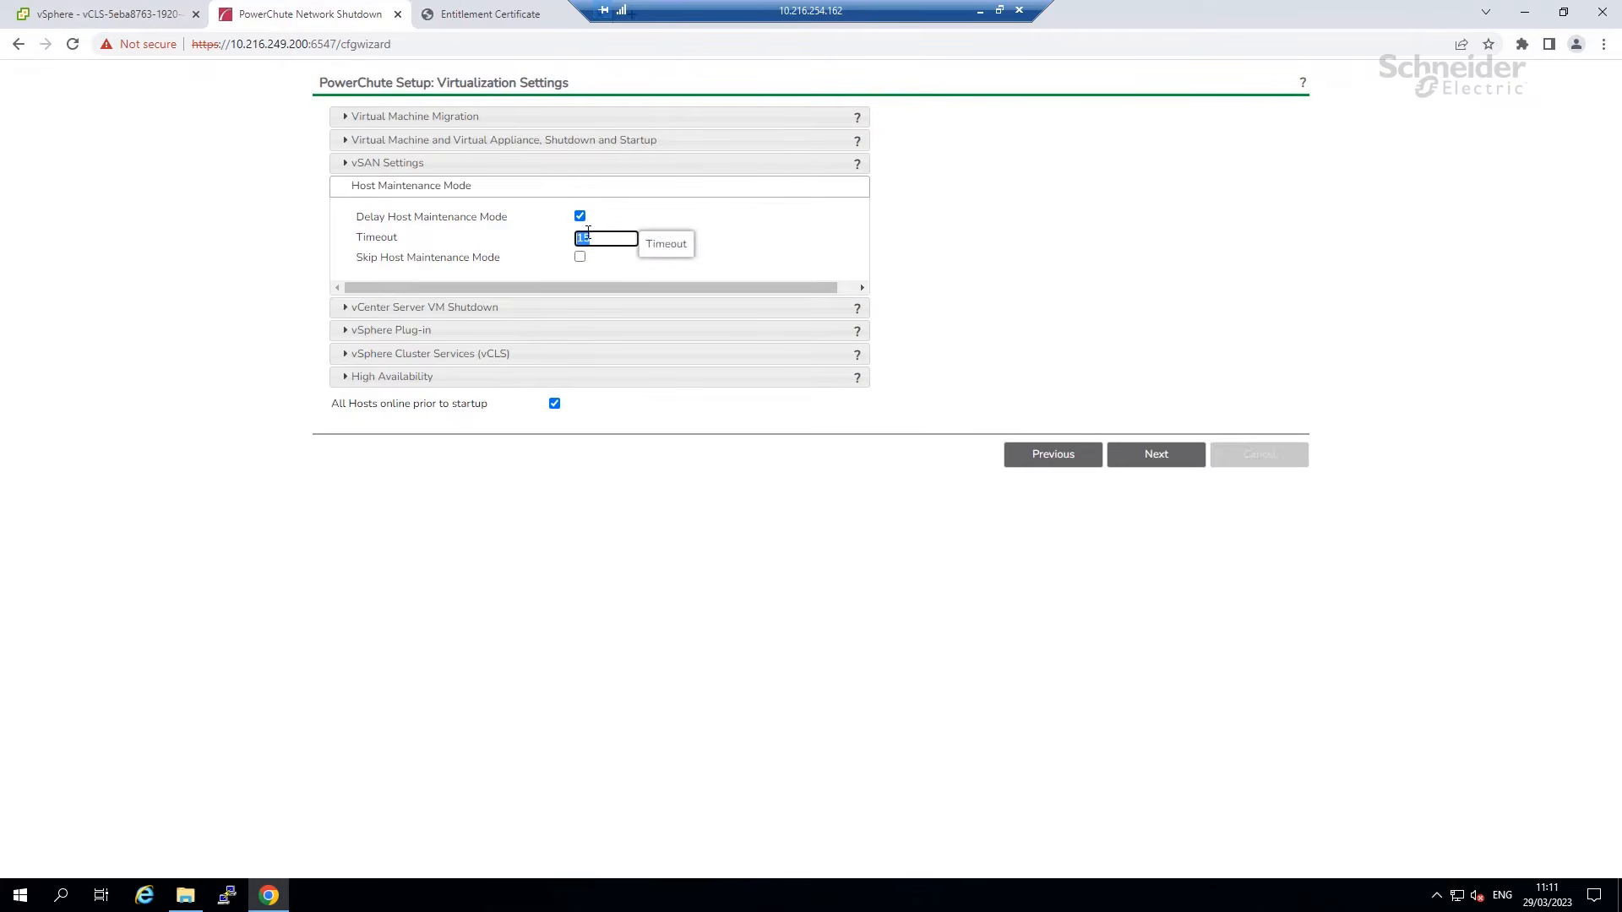
text(30)
click(730, 212)
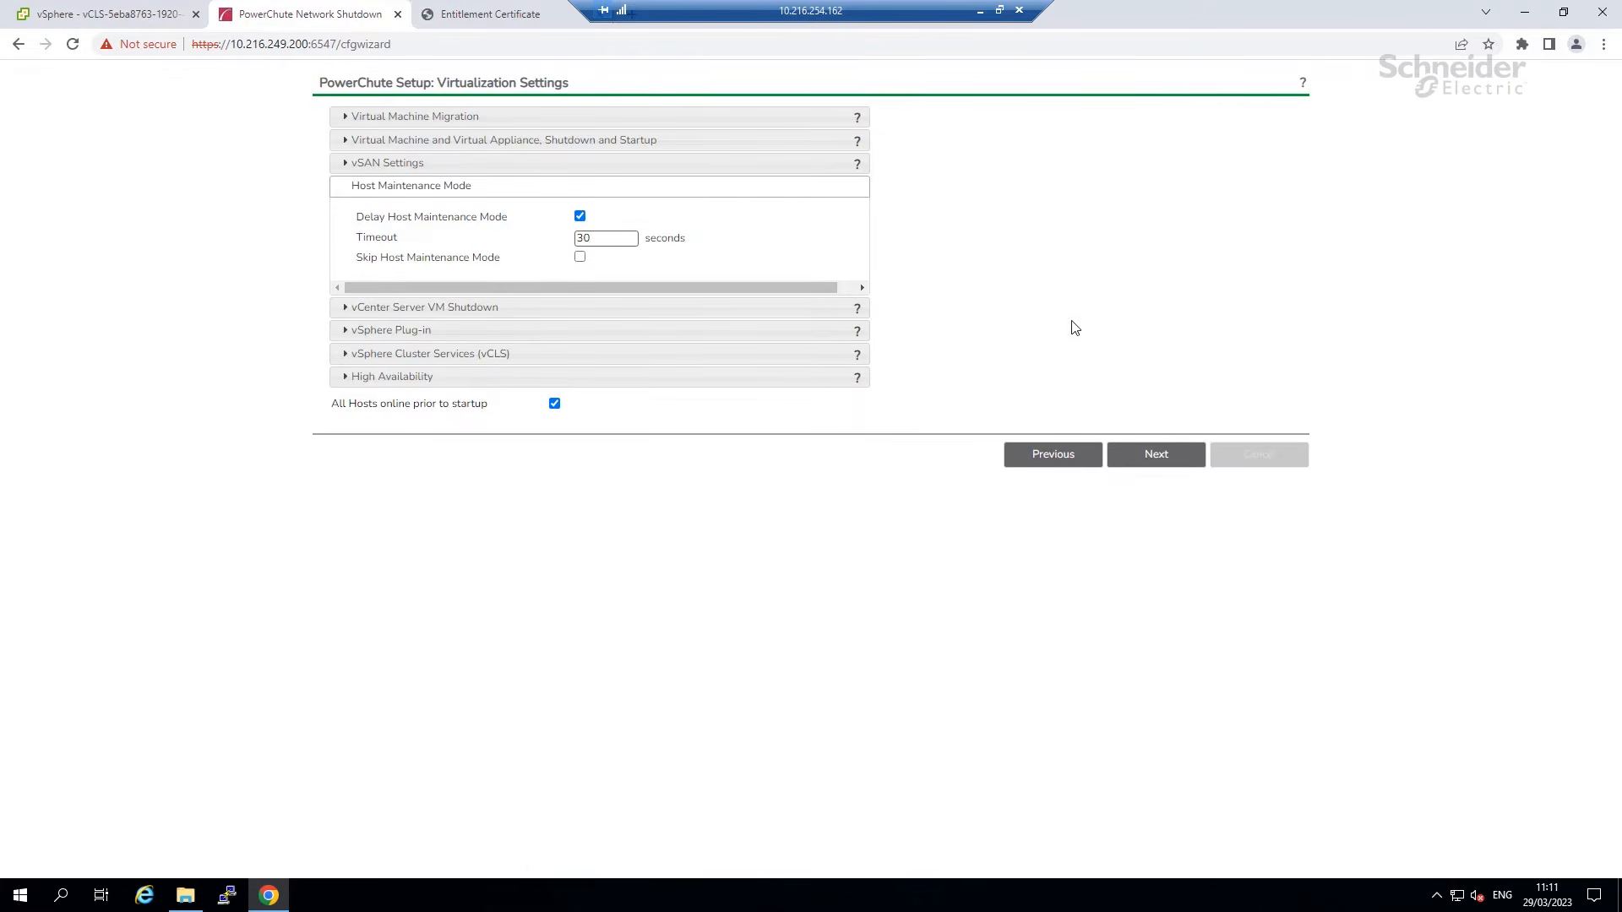
click(1130, 456)
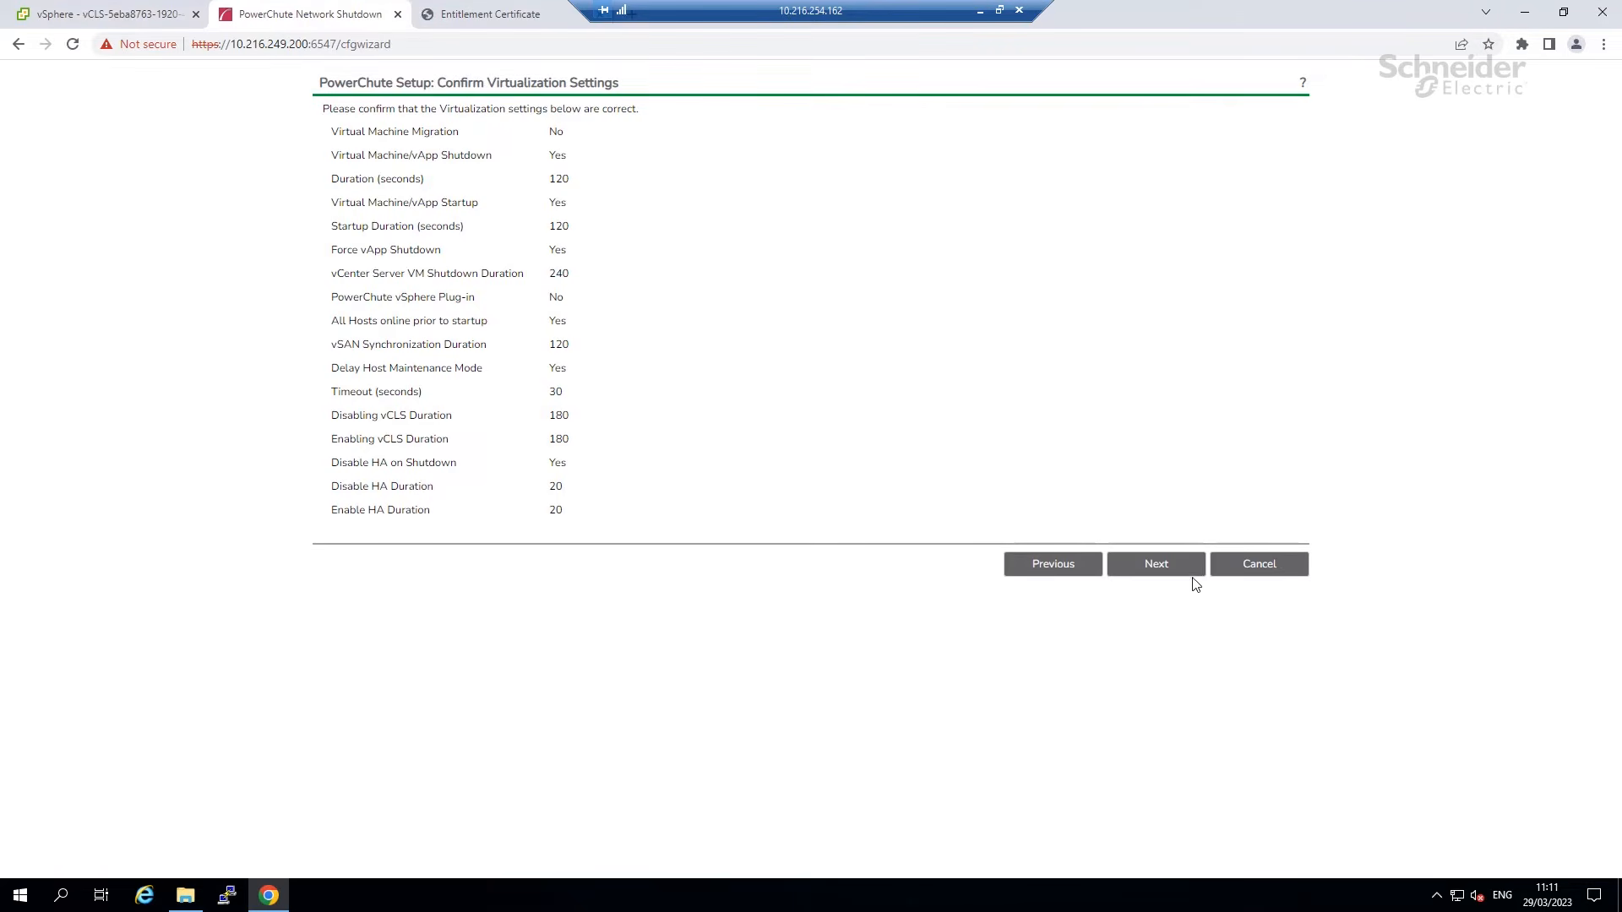
Confirm the virtualization settings, keep 'Do not turn off the UPS', and finish setup.
click(1149, 572)
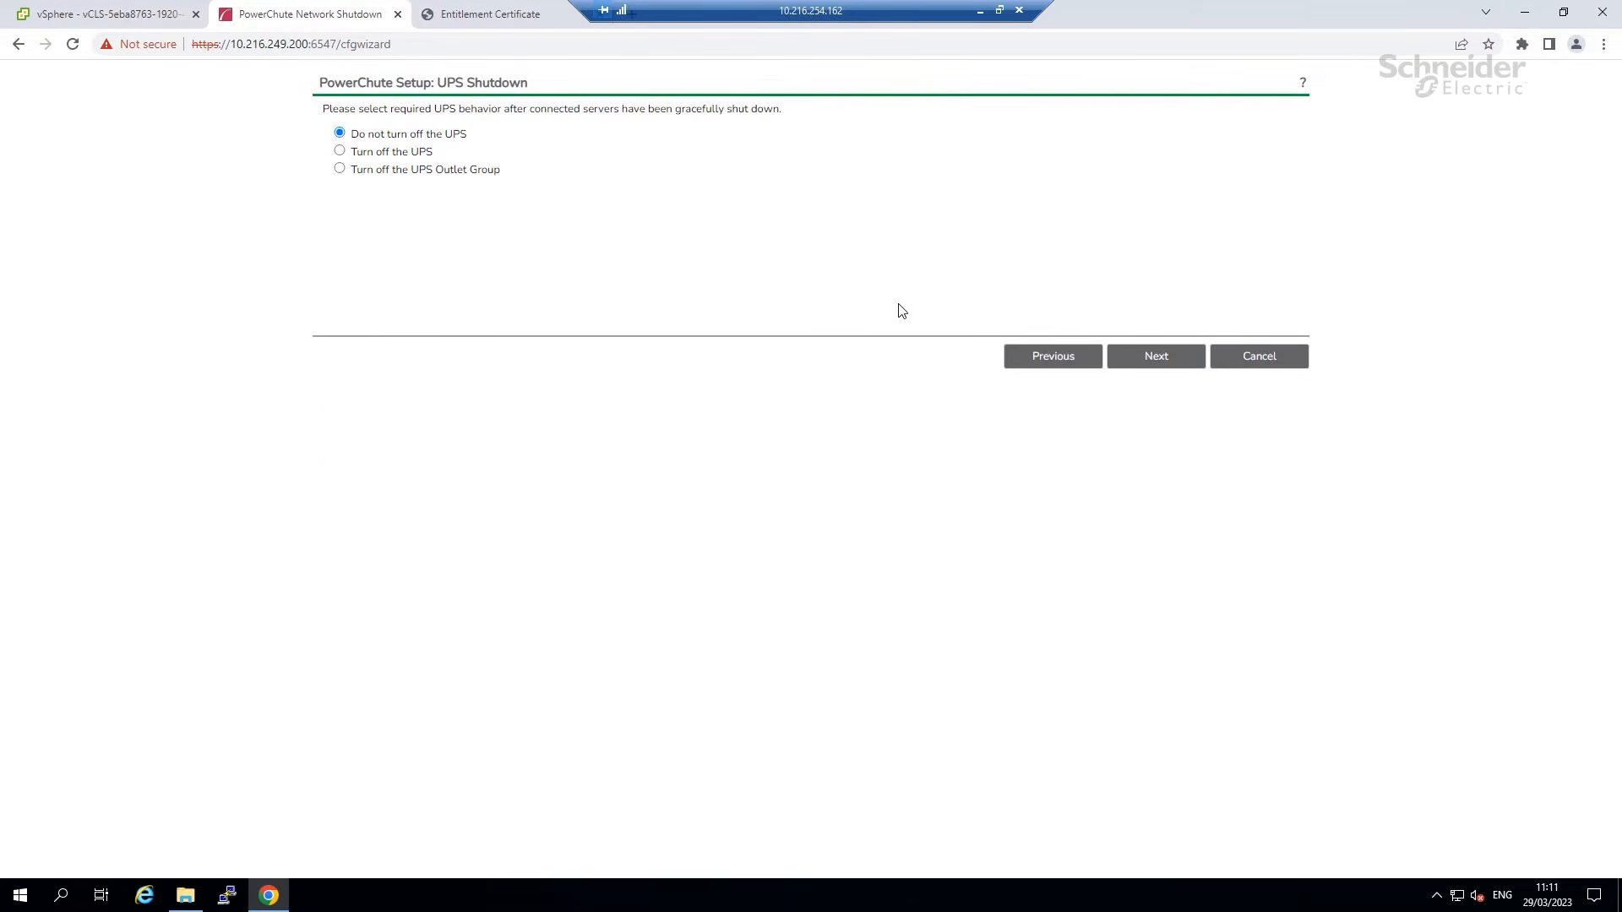
click(338, 154)
click(339, 133)
click(1156, 358)
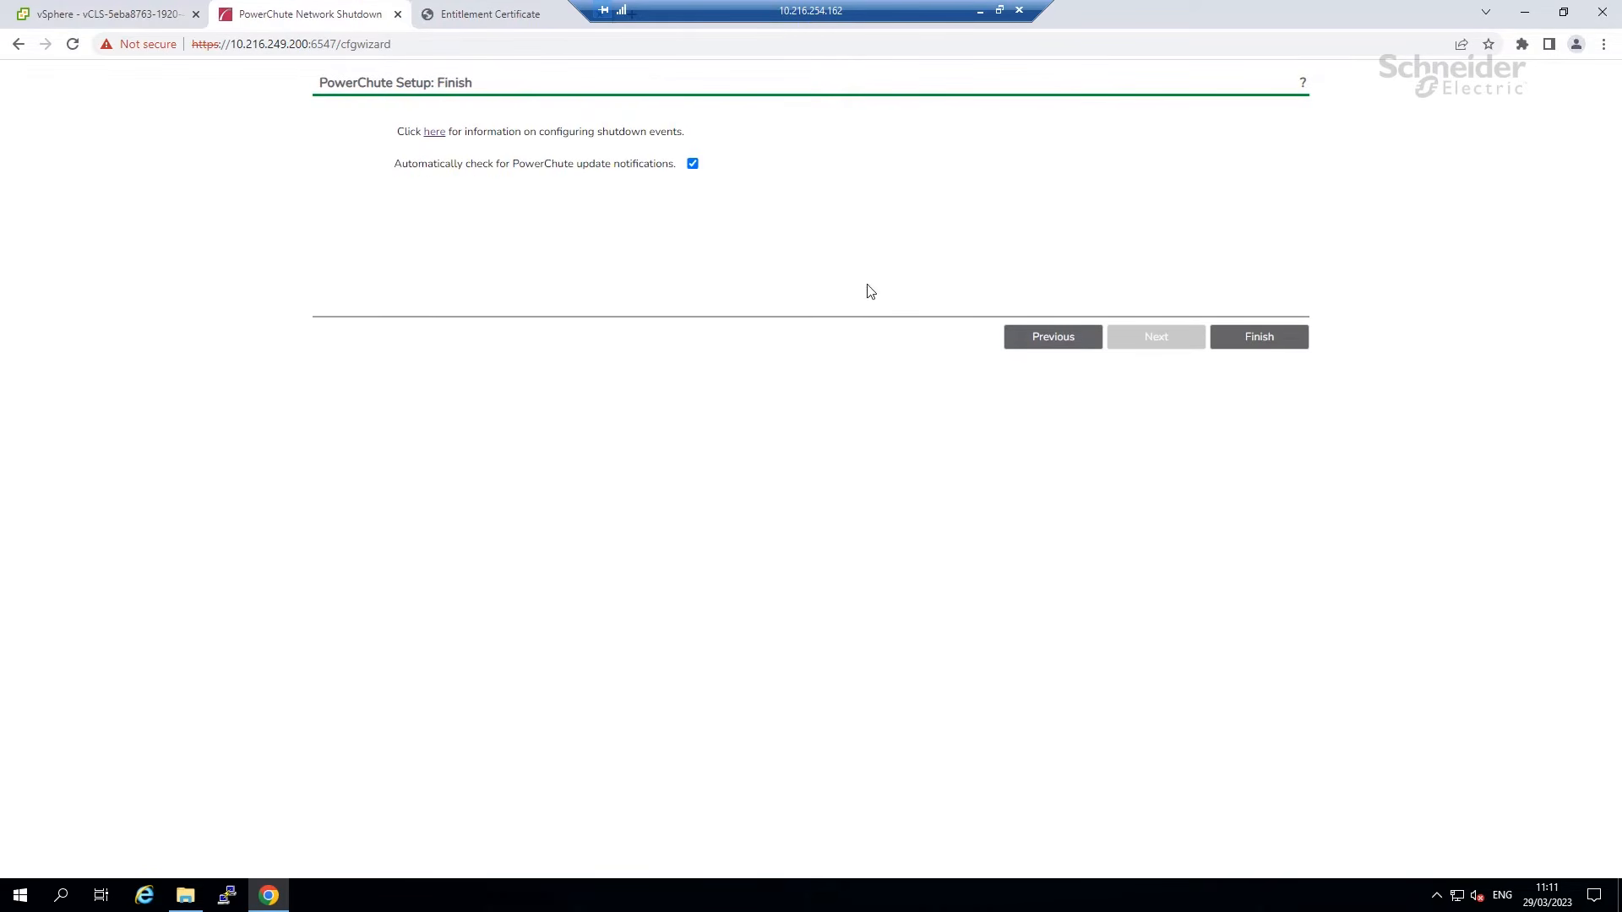
click(1254, 337)
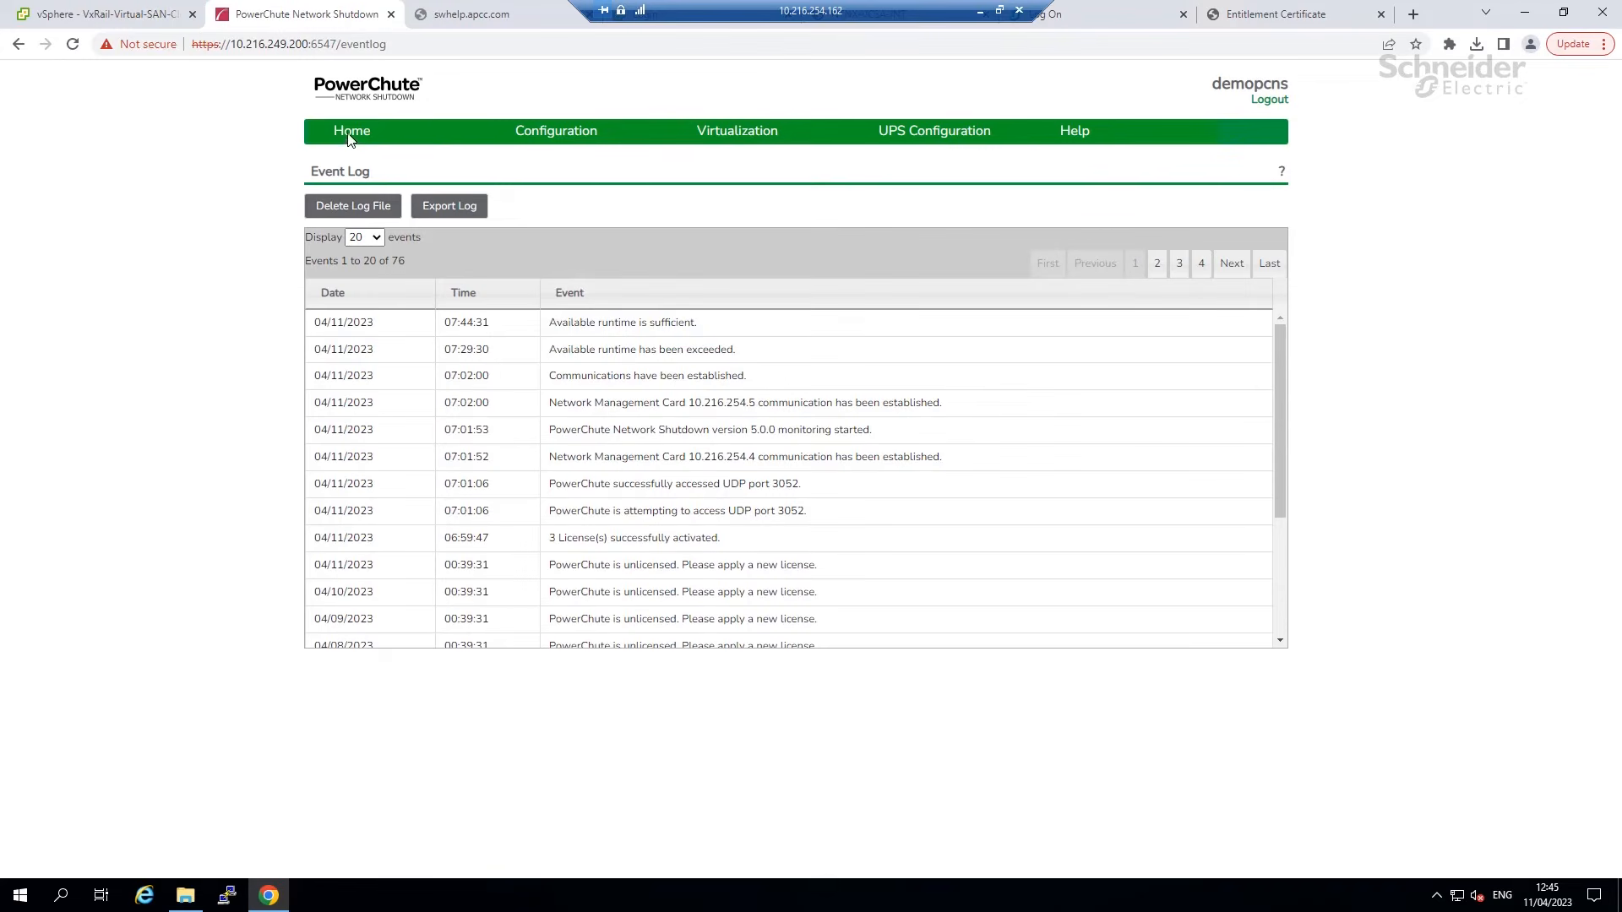
In Configure Events, enable shutdown for UPS On Battery with a 300-second delay.
click(350, 135)
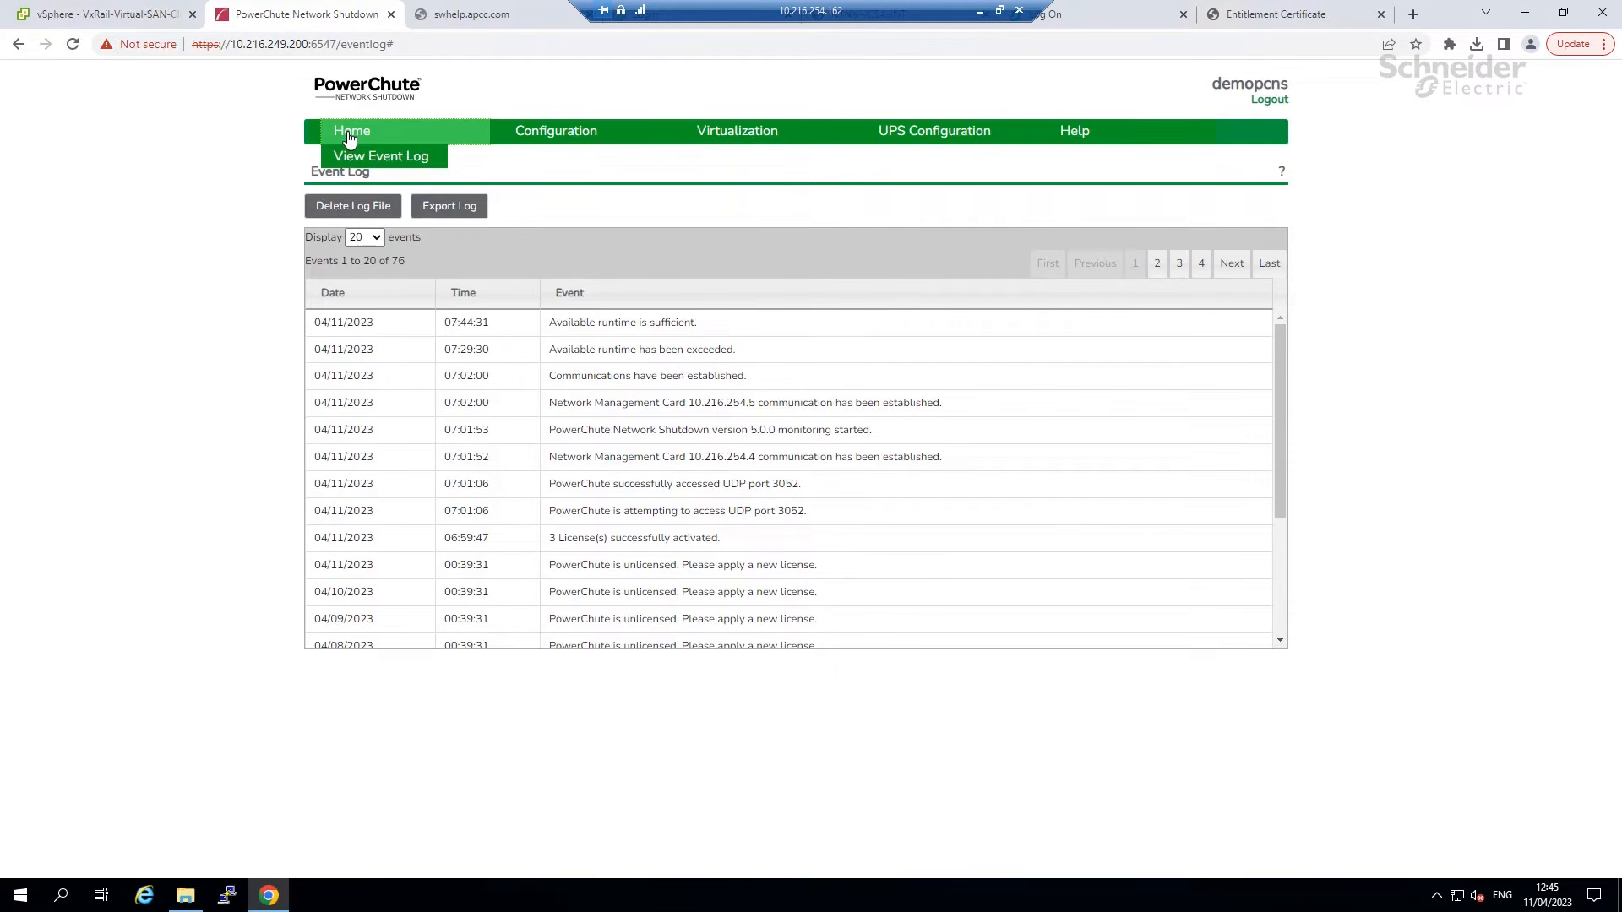
click(419, 165)
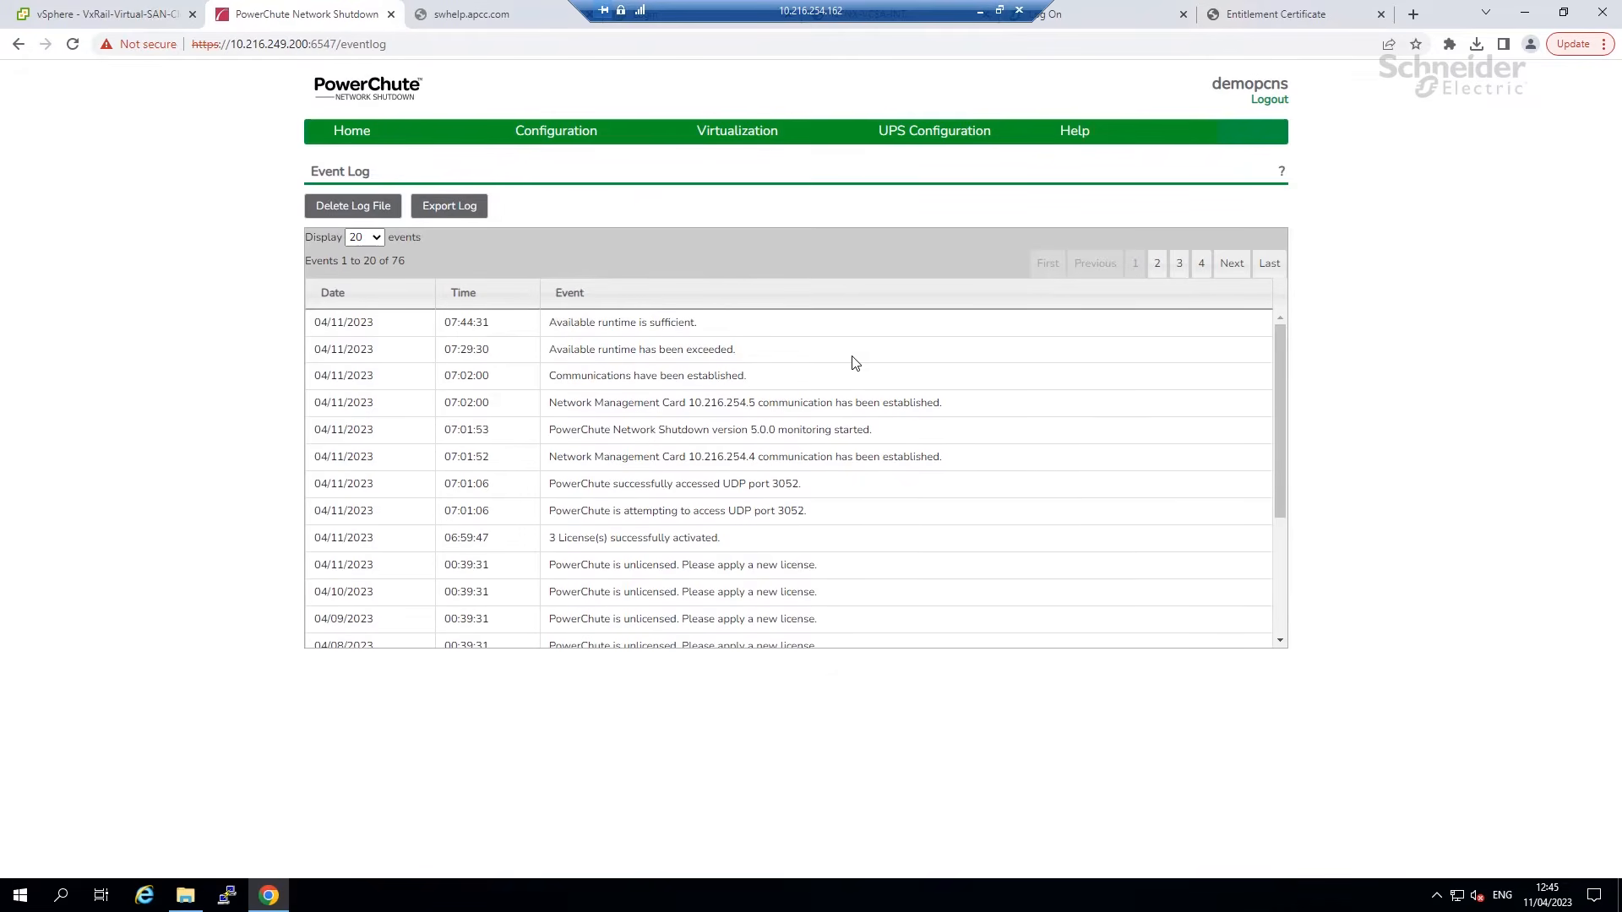
click(487, 216)
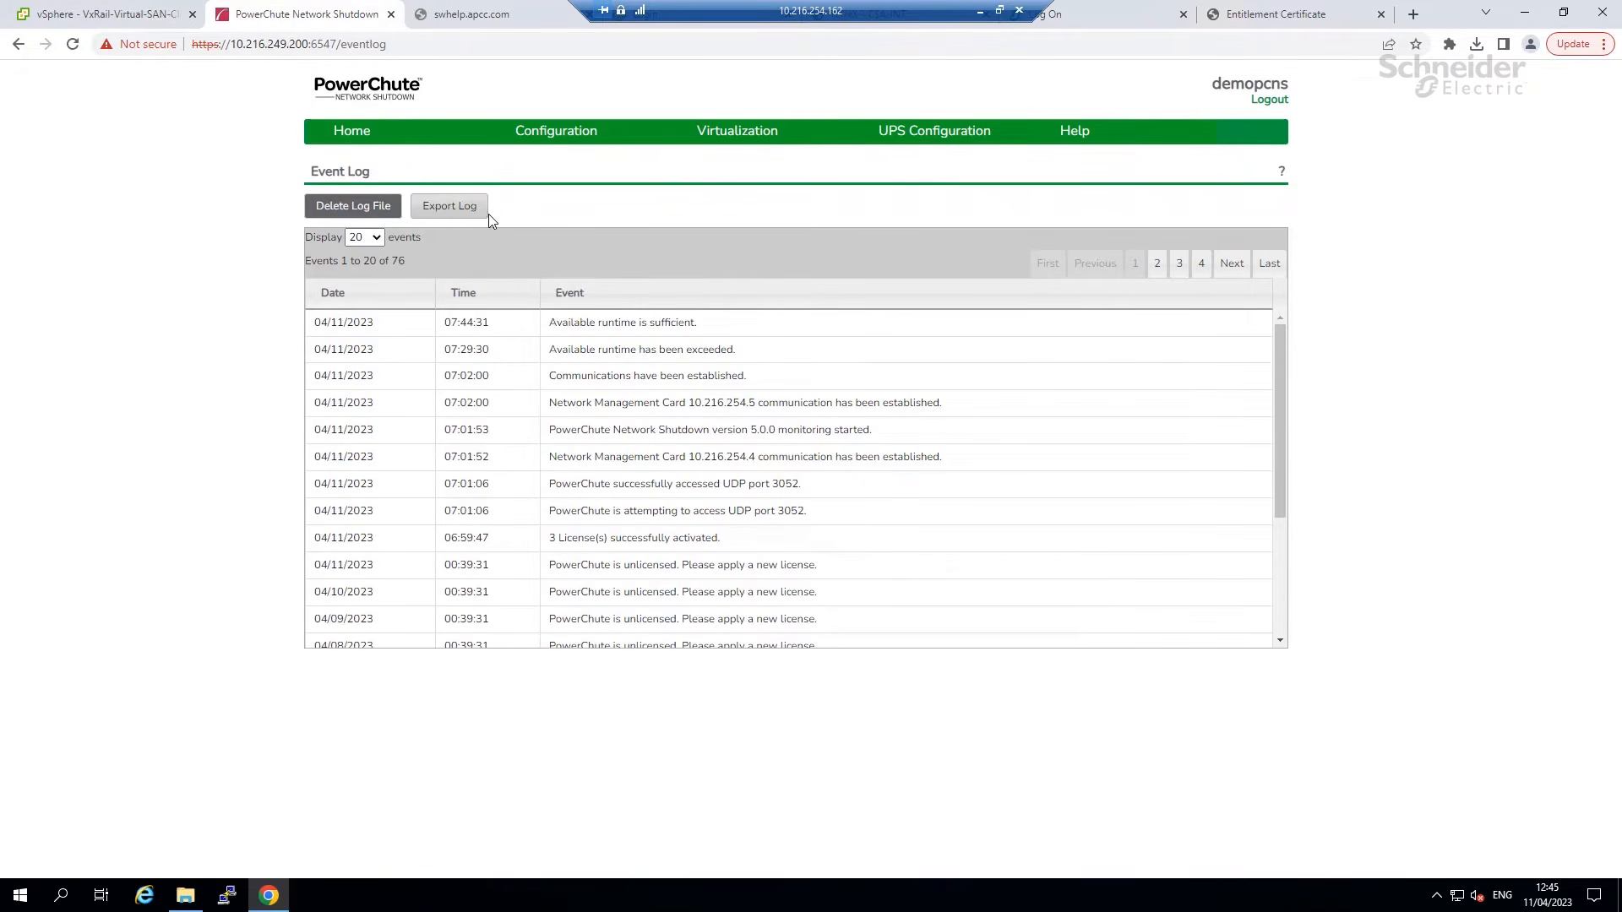
mouse_move(565, 133)
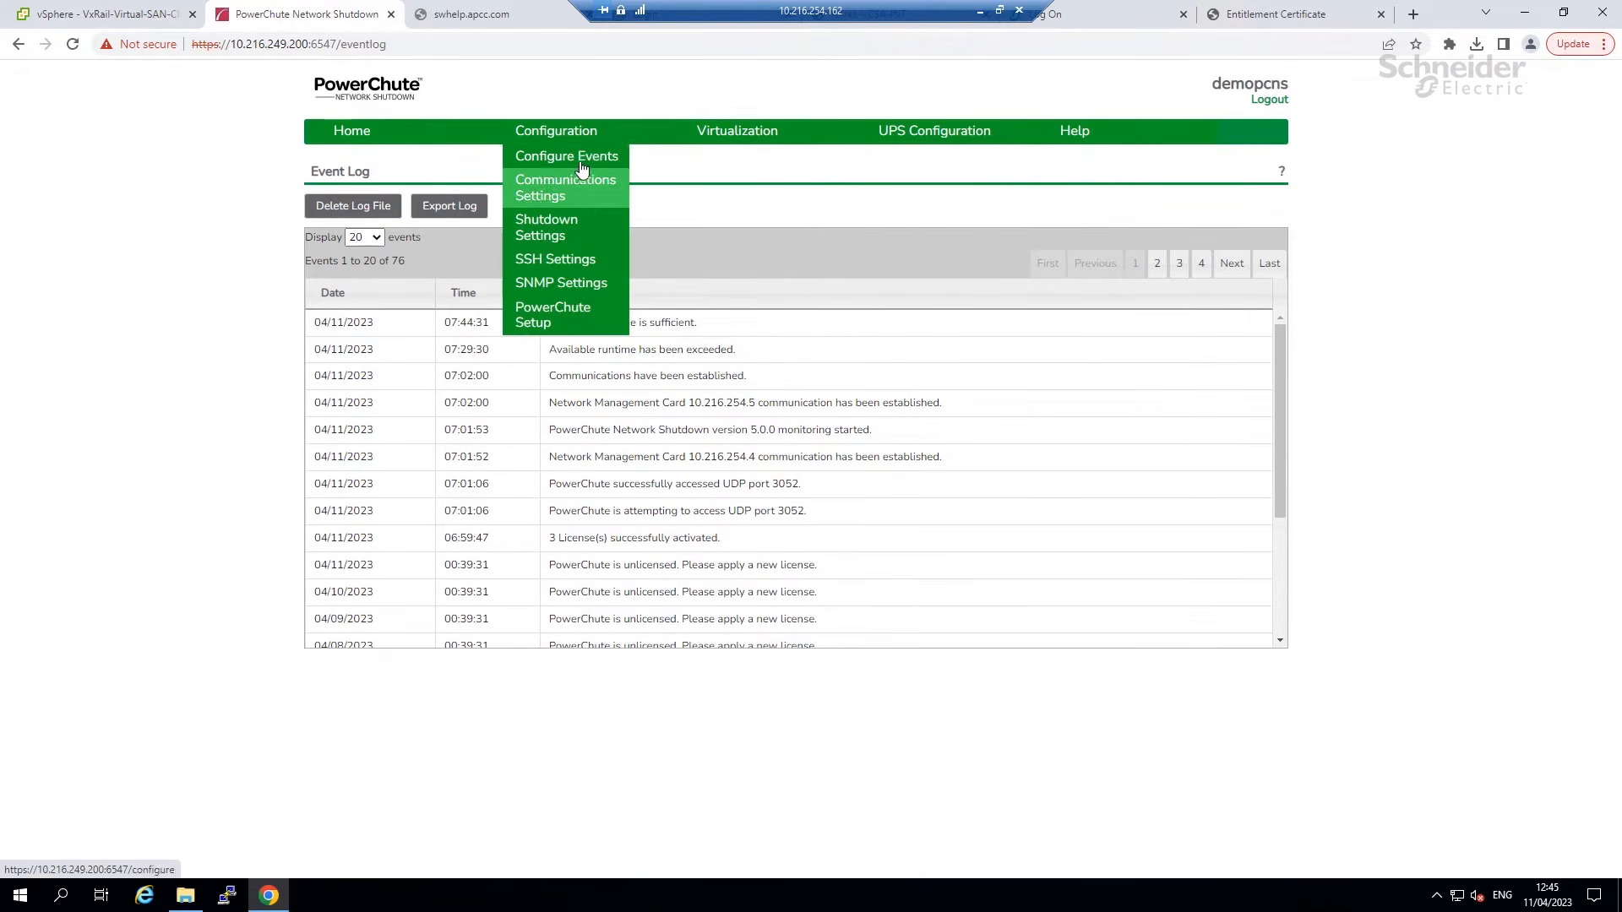
click(583, 158)
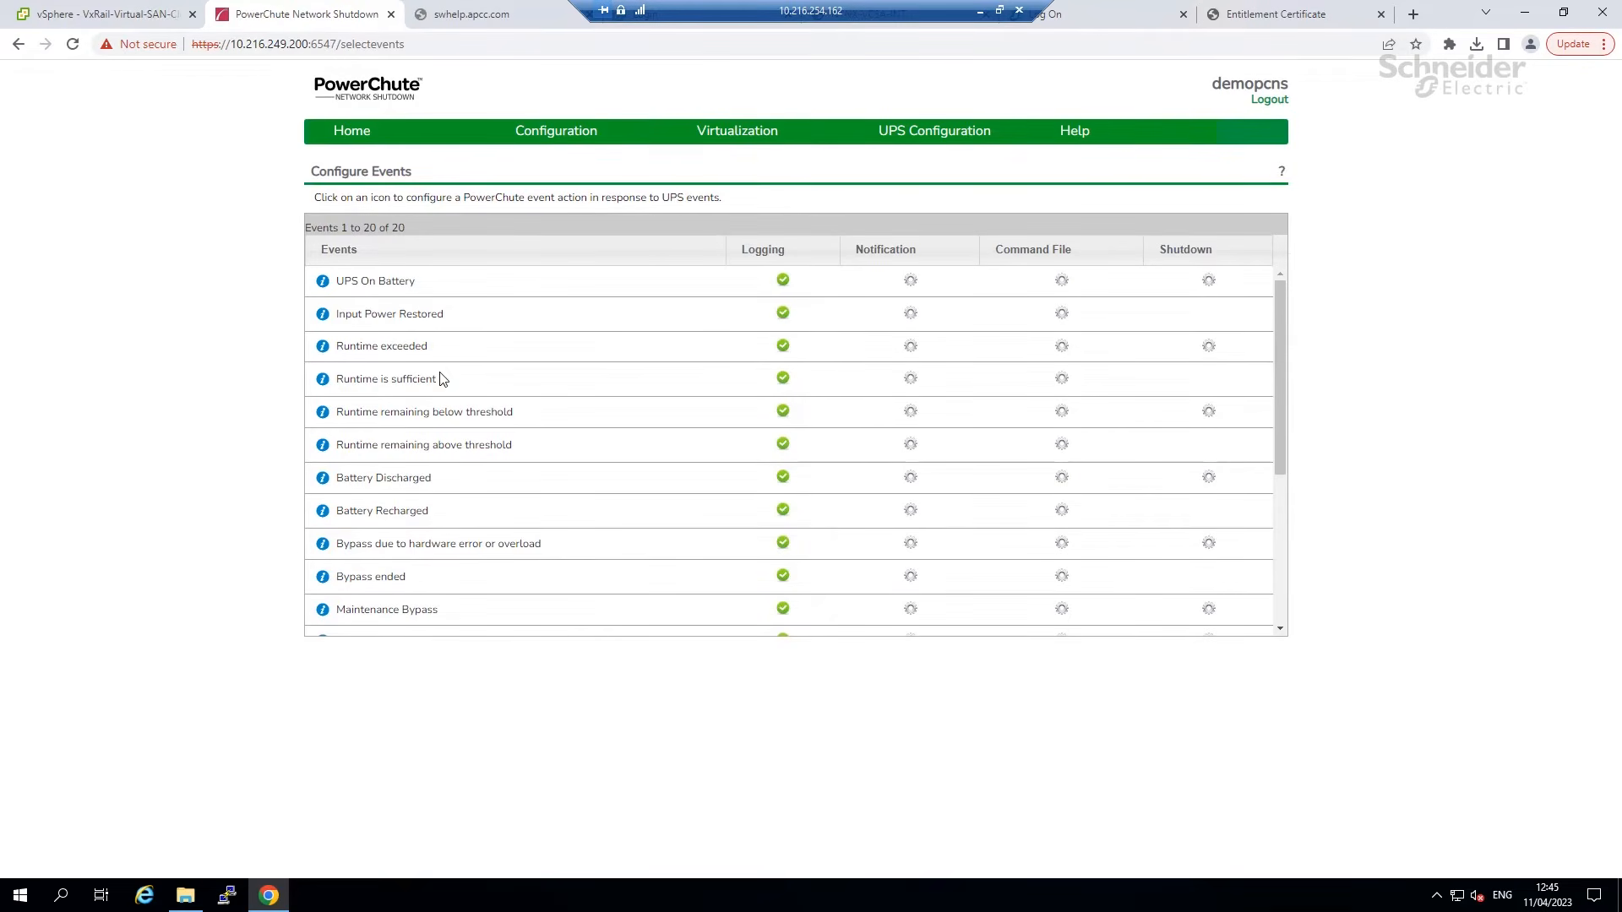
click(1209, 284)
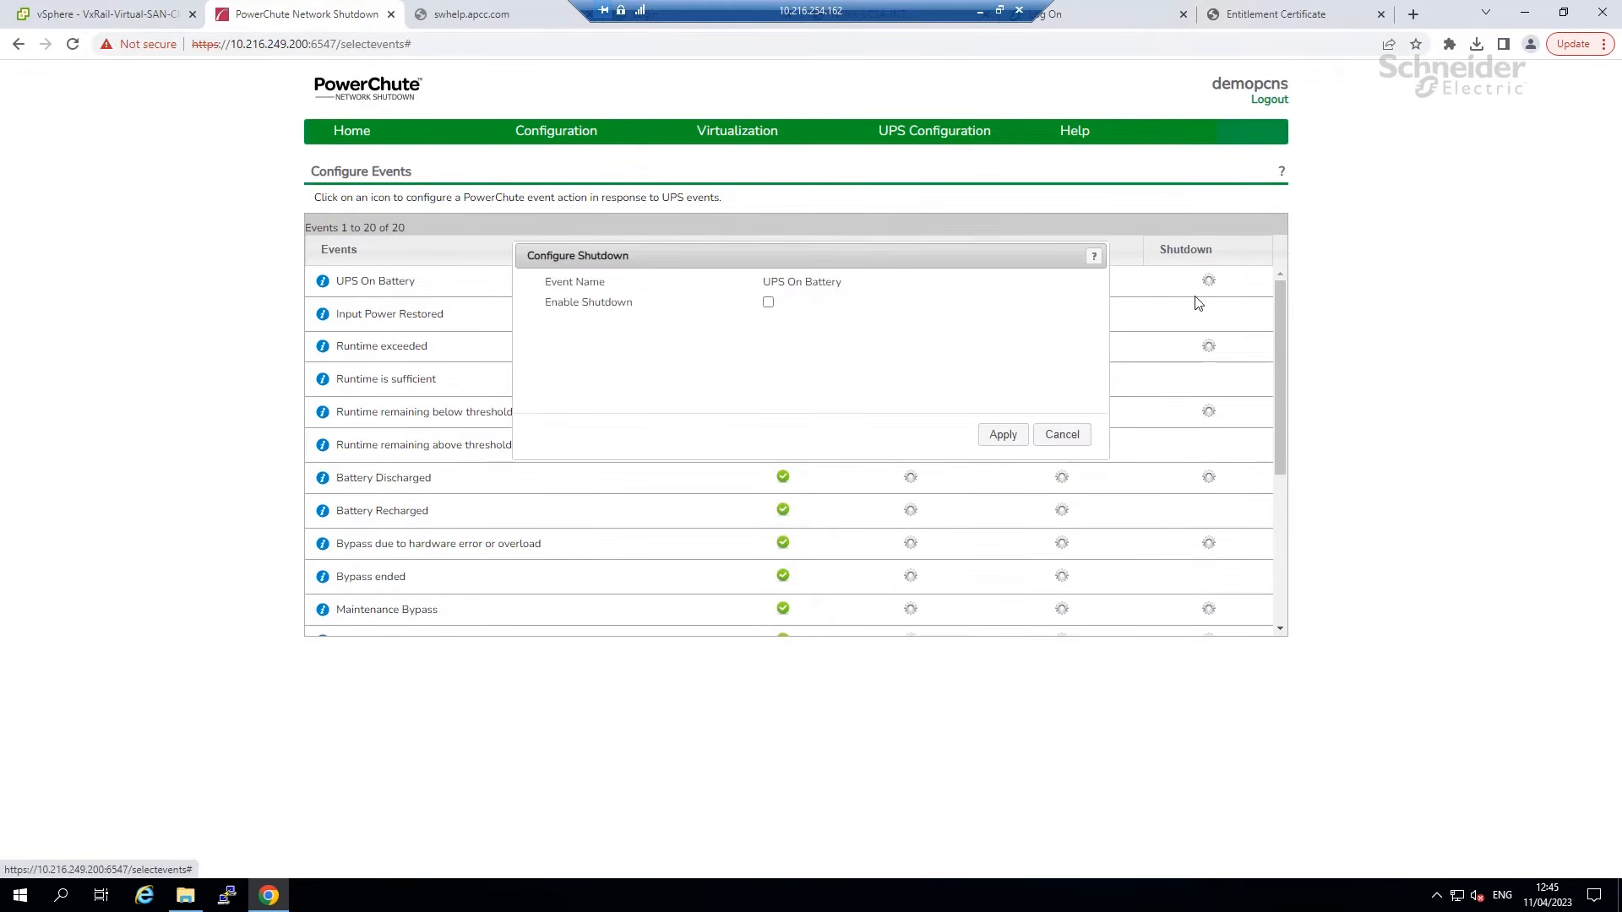
click(767, 301)
double_click(801, 327)
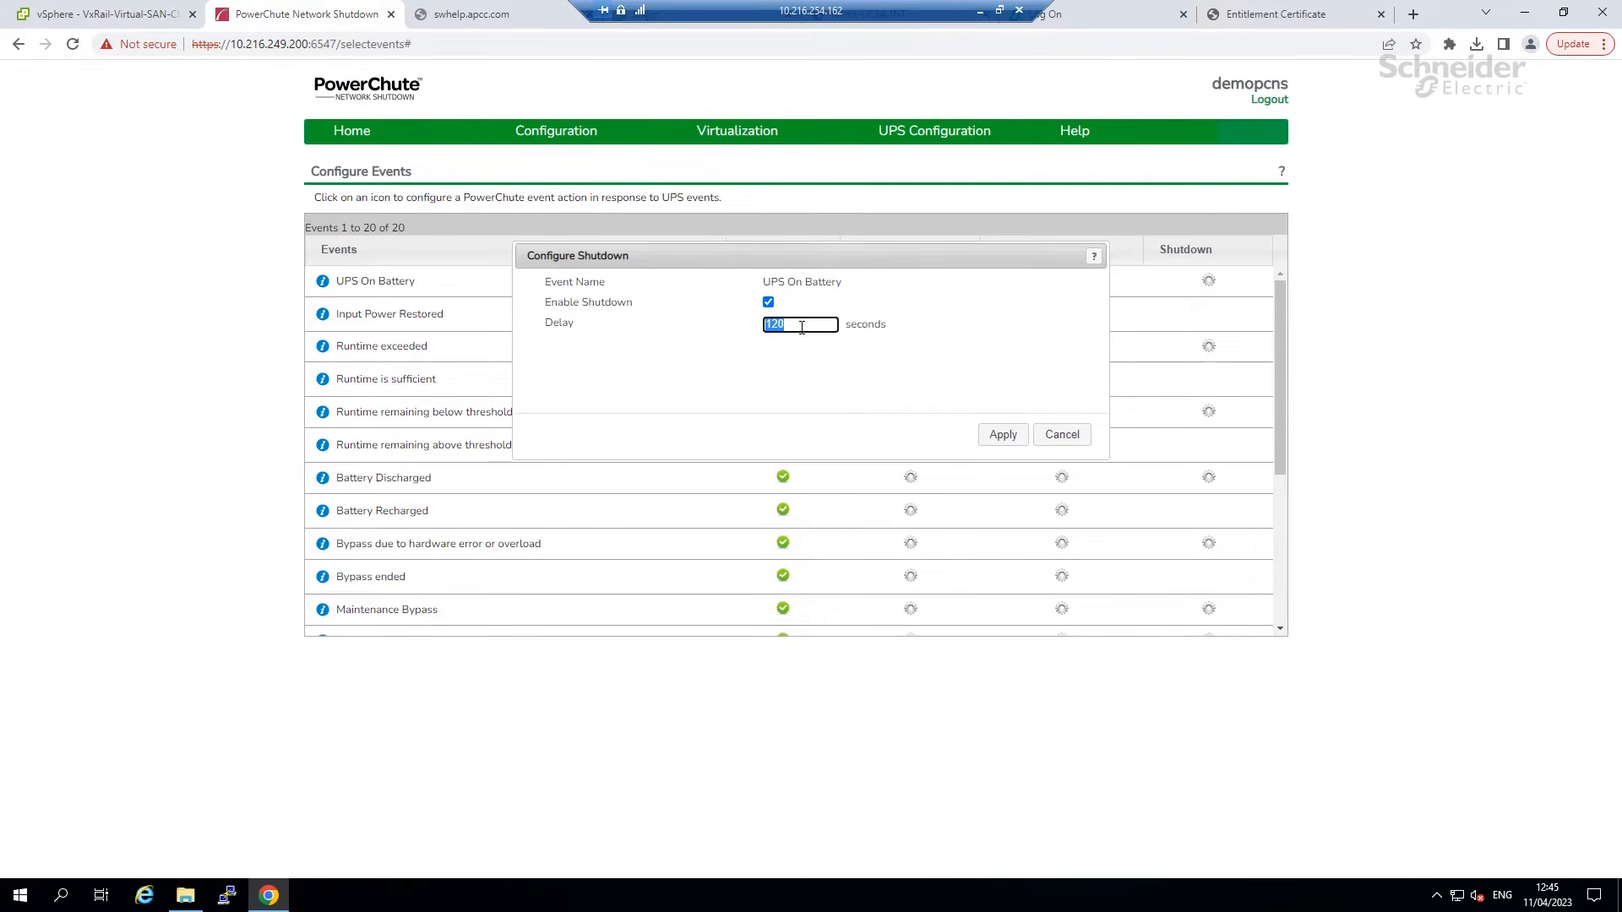
text(300)
click(985, 434)
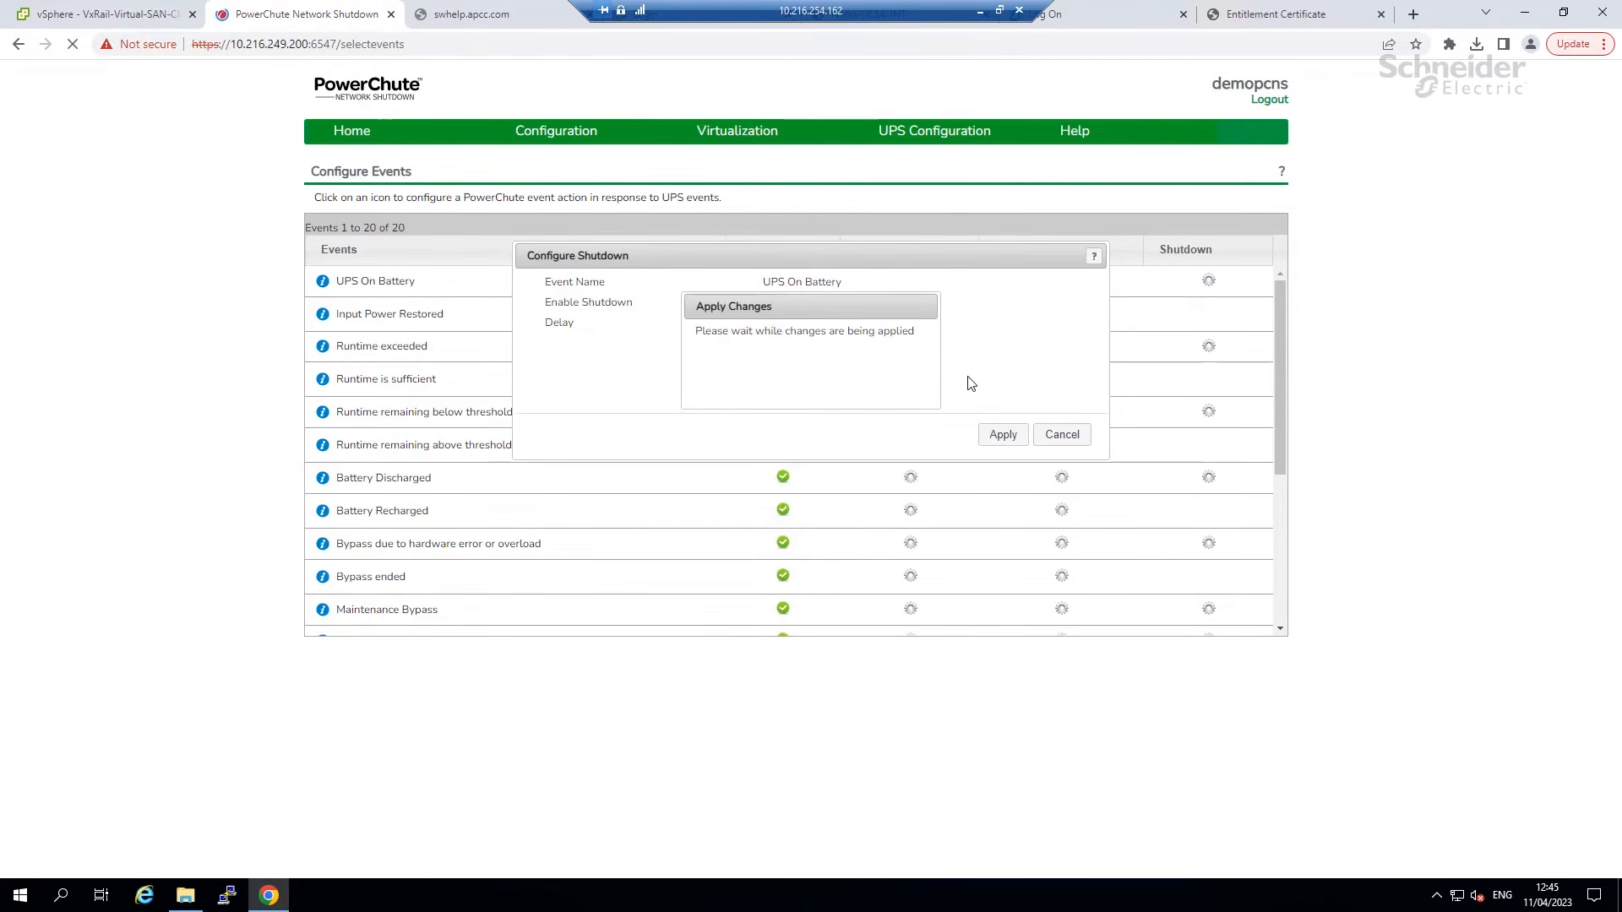
On Communications Settings (vCenter 10.216.249.66), verify the PowerChute security details match the NMC.
mouse_move(554, 133)
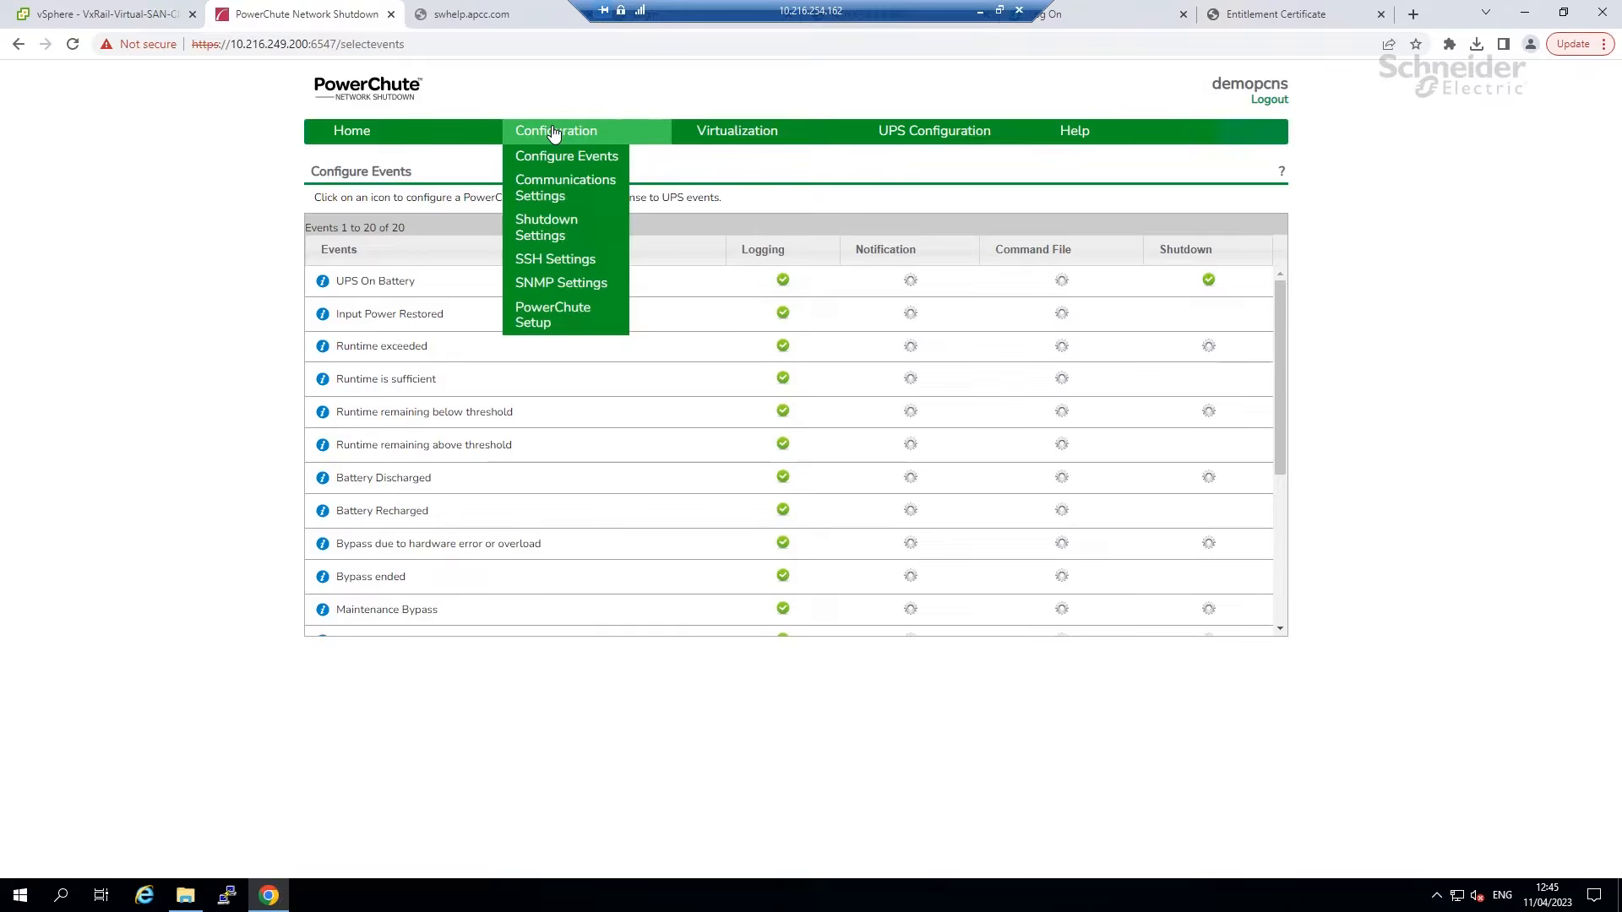
click(544, 189)
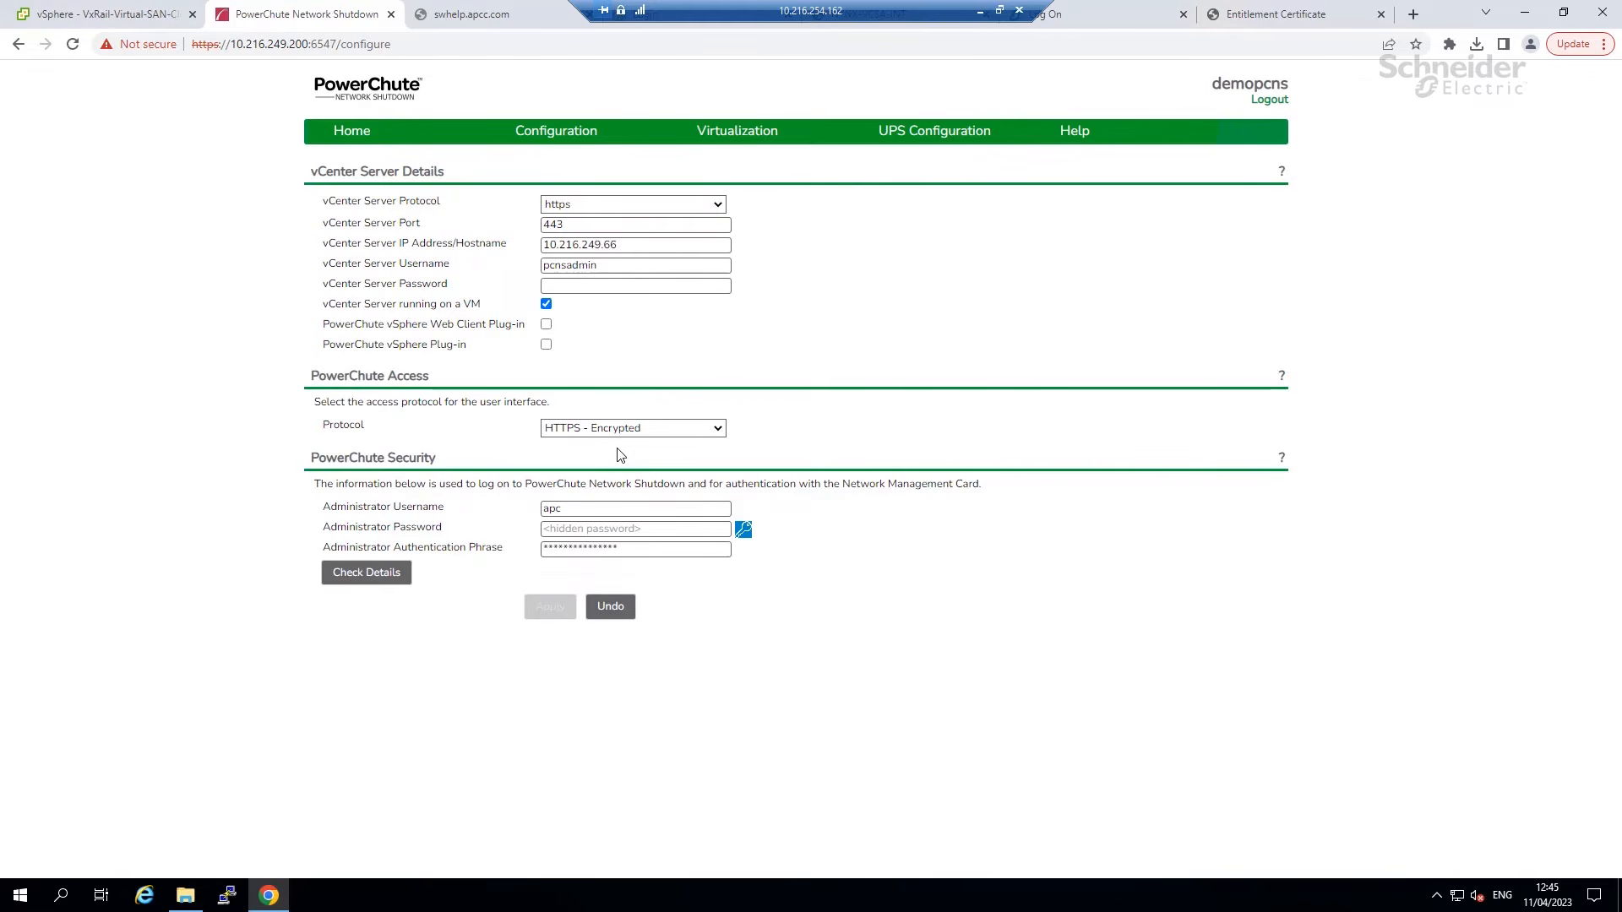
click(349, 573)
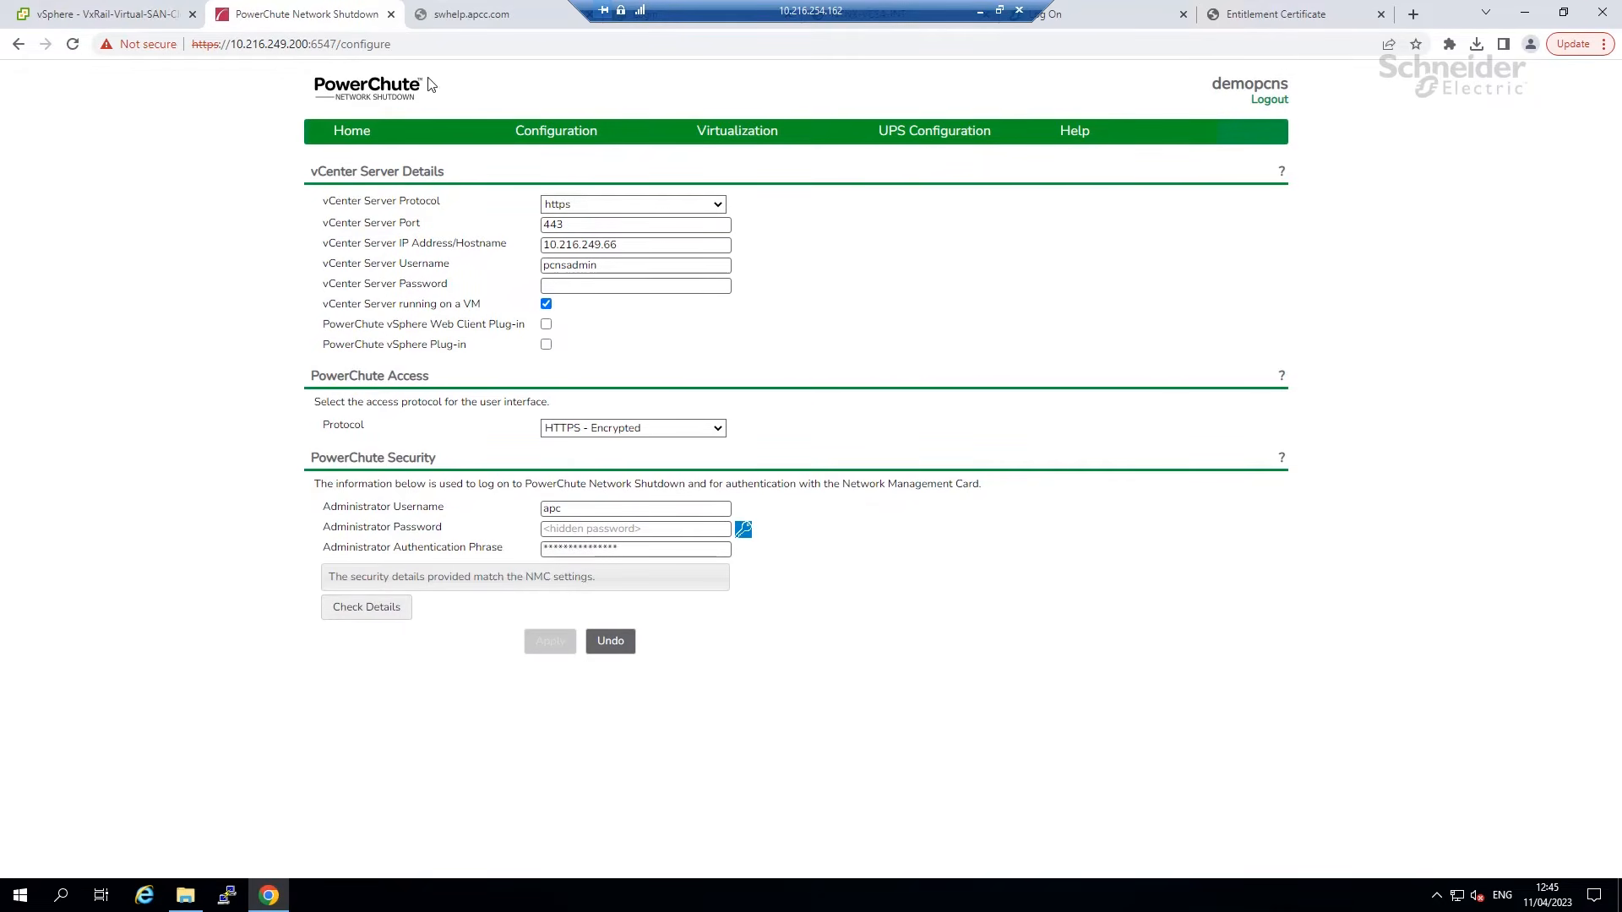
mouse_move(529, 133)
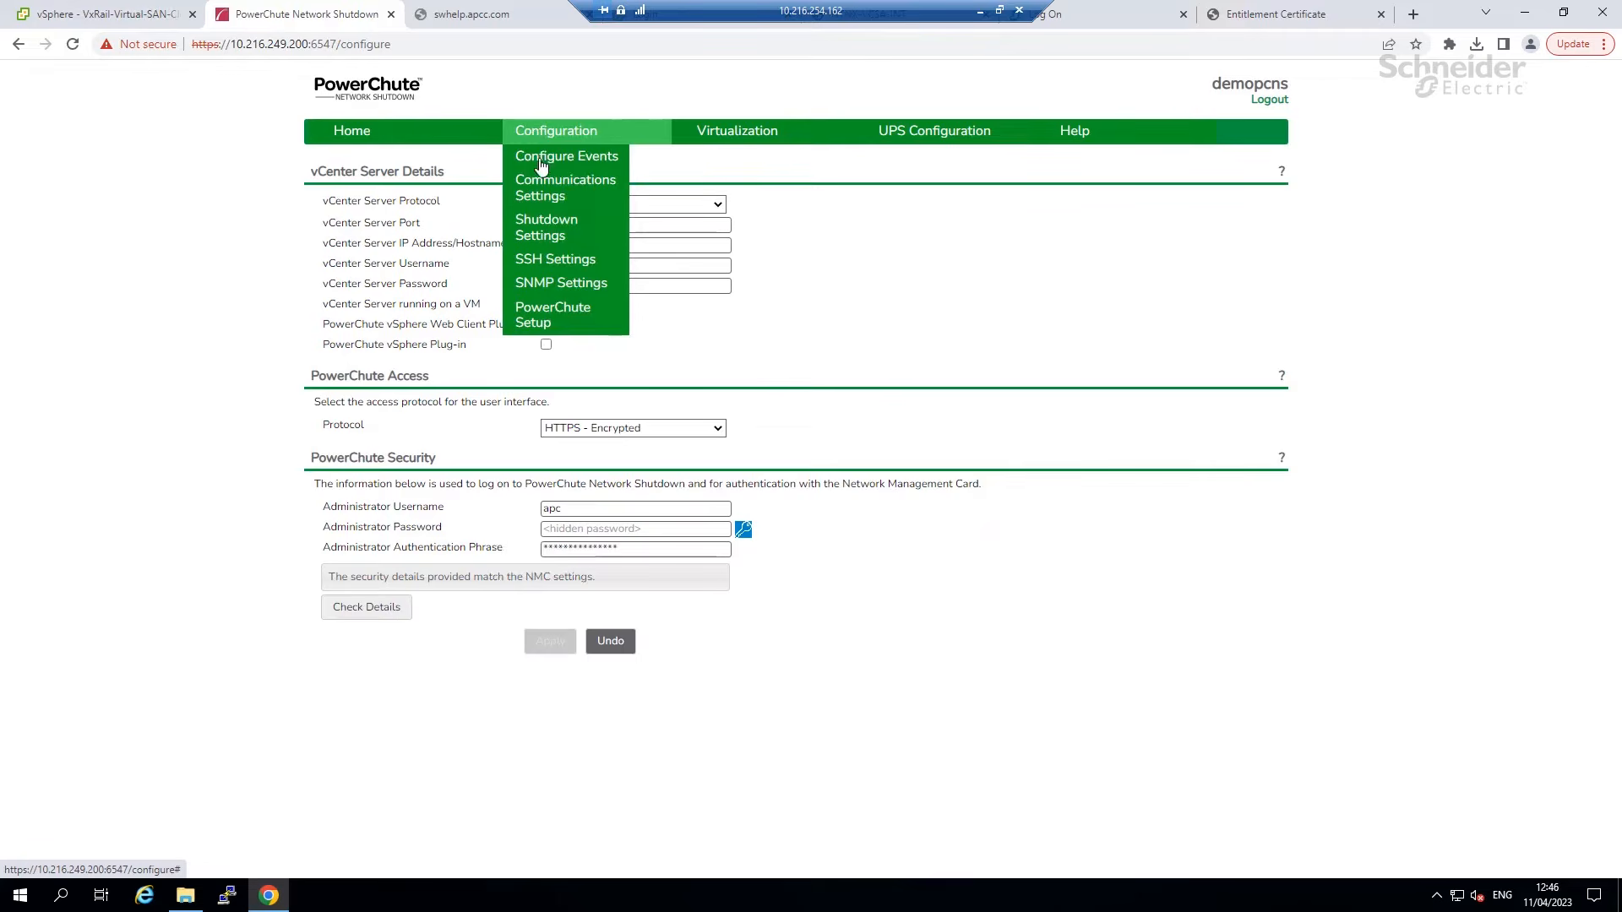
Select Turn off the UPS in Shutdown Settings and expand the Run Command options.
click(529, 233)
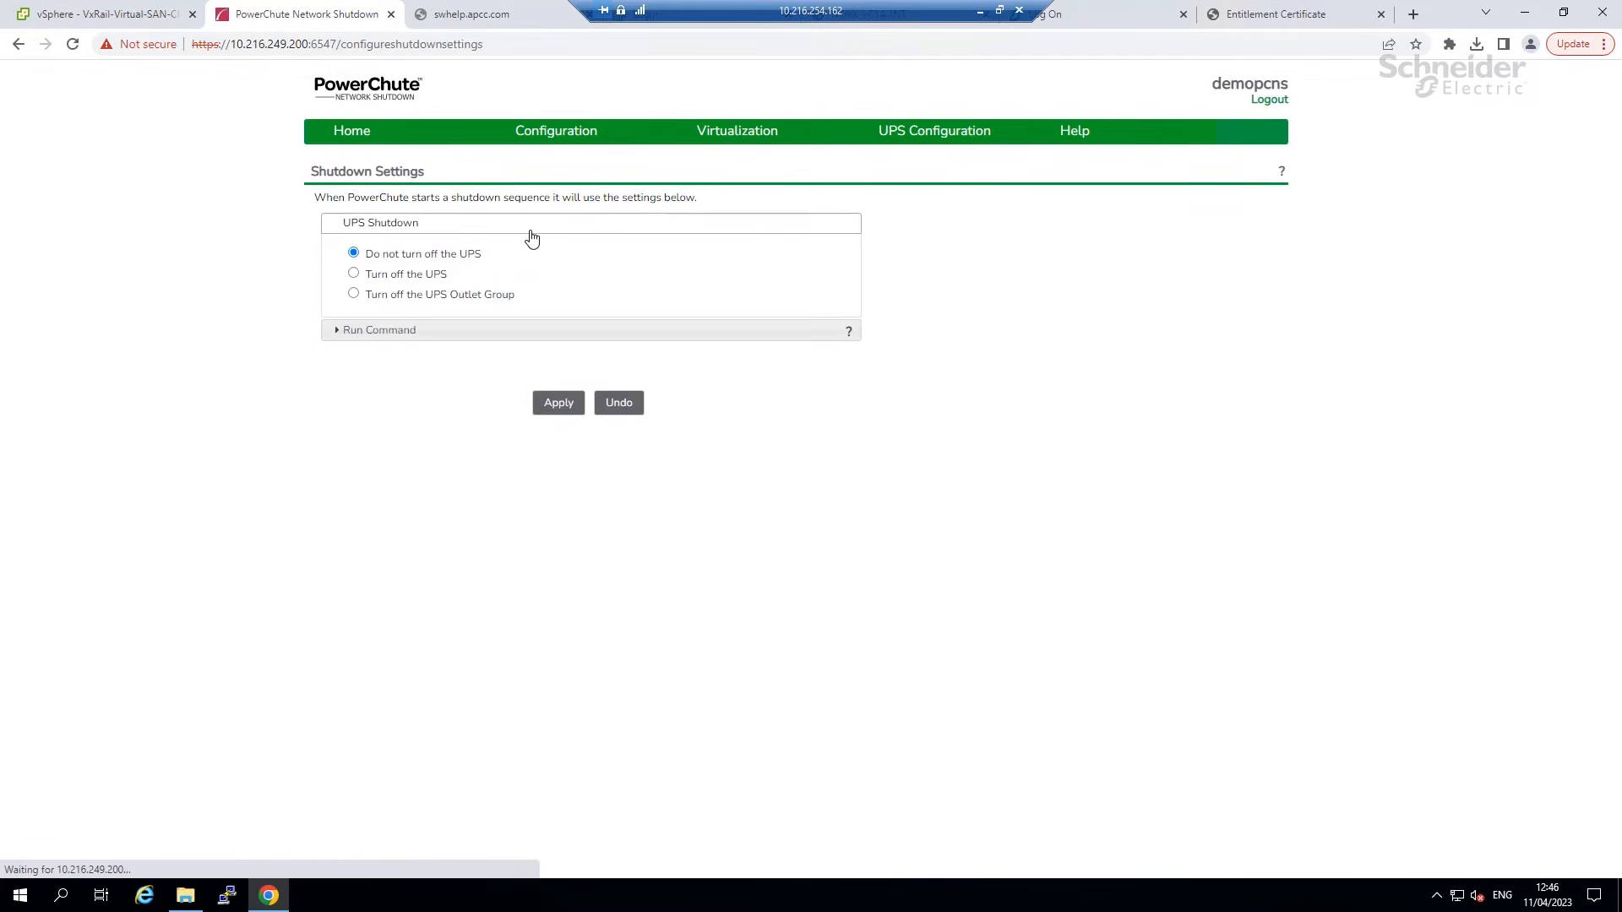
click(354, 275)
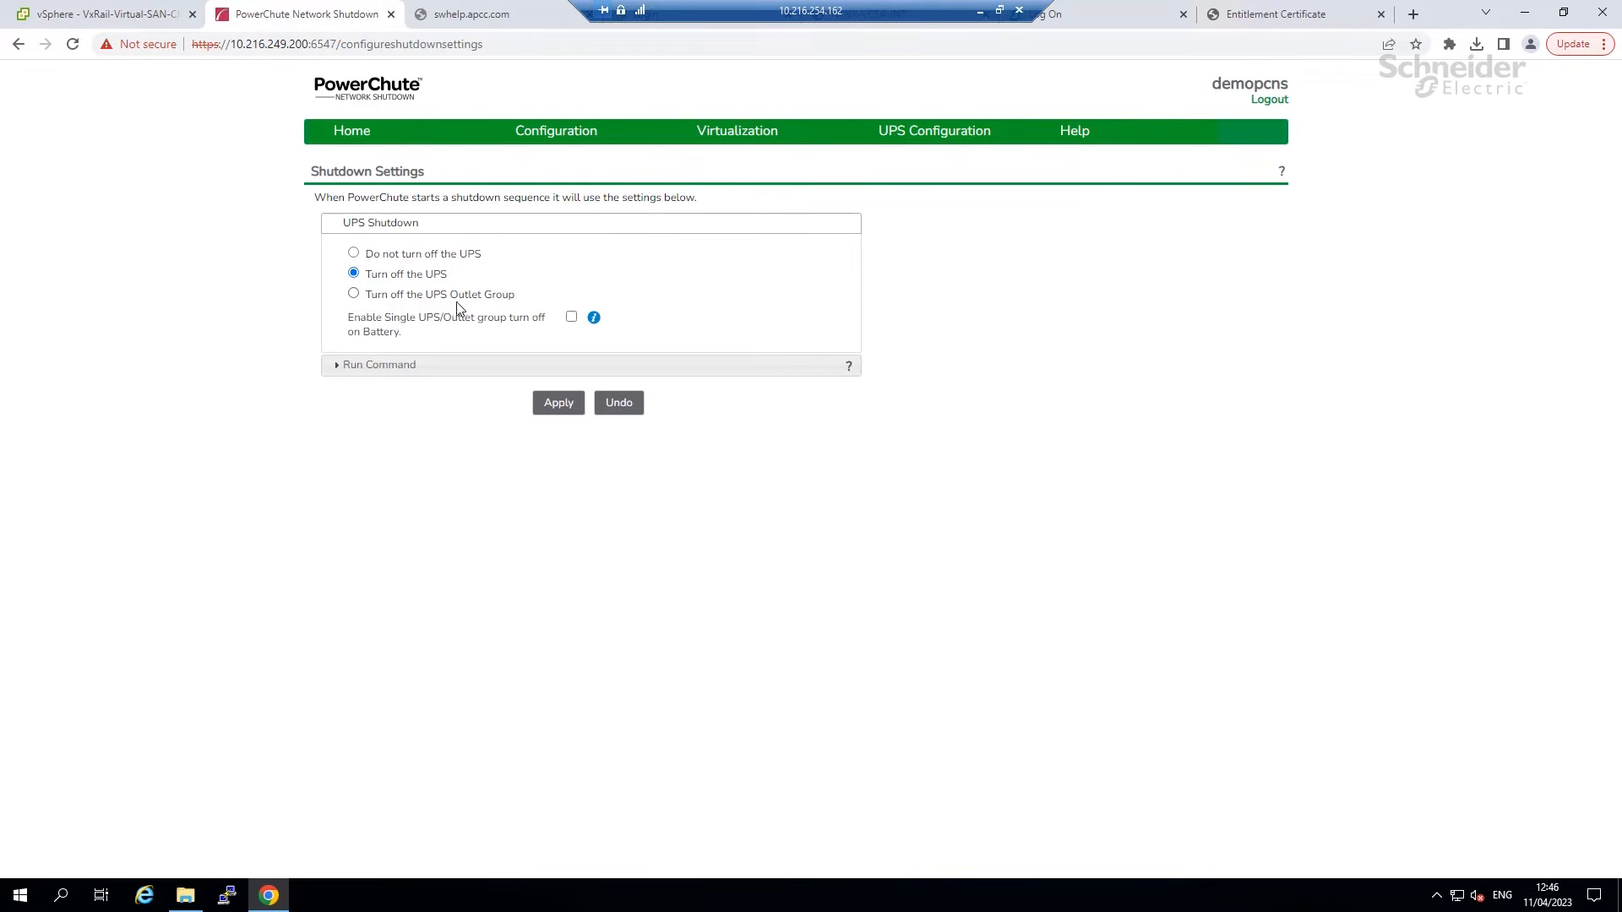
click(403, 370)
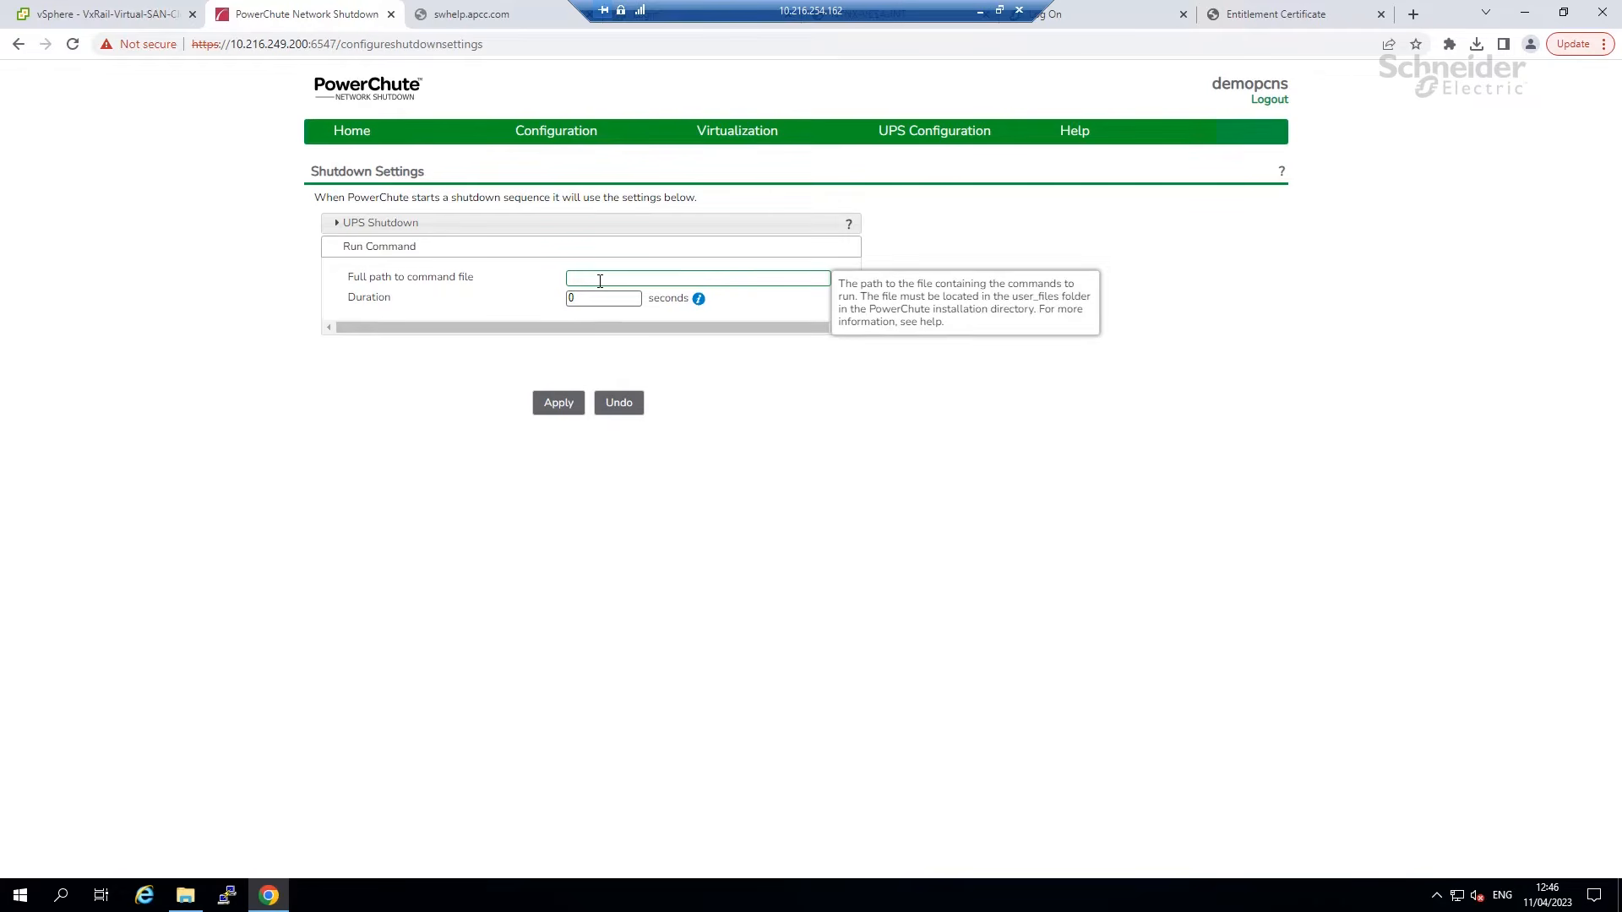
click(551, 308)
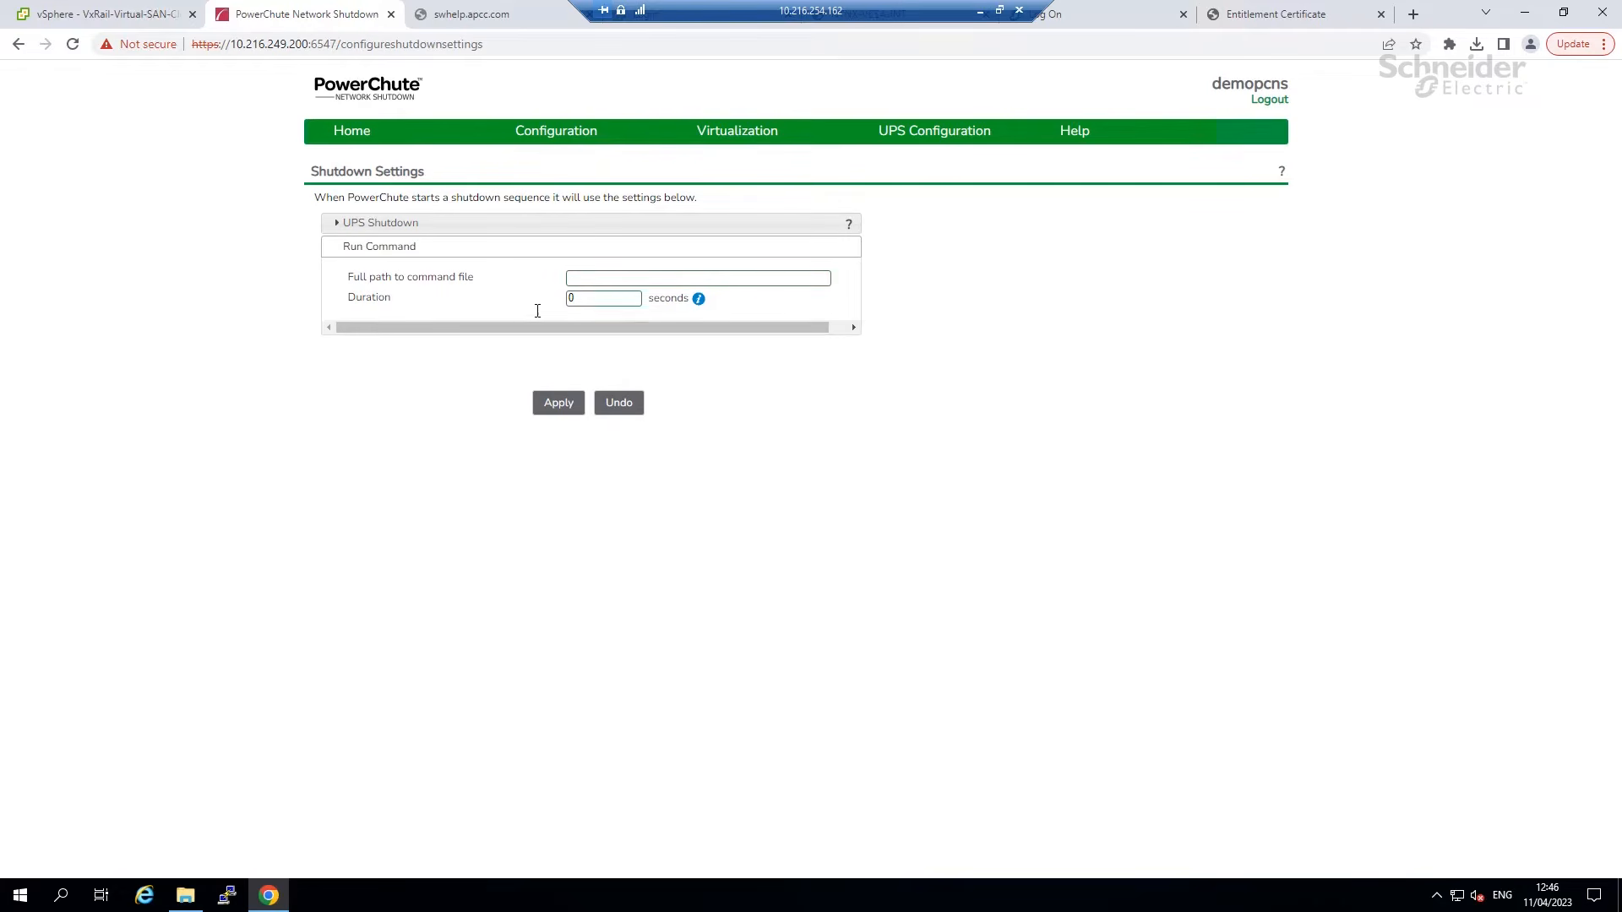
mouse_move(524, 140)
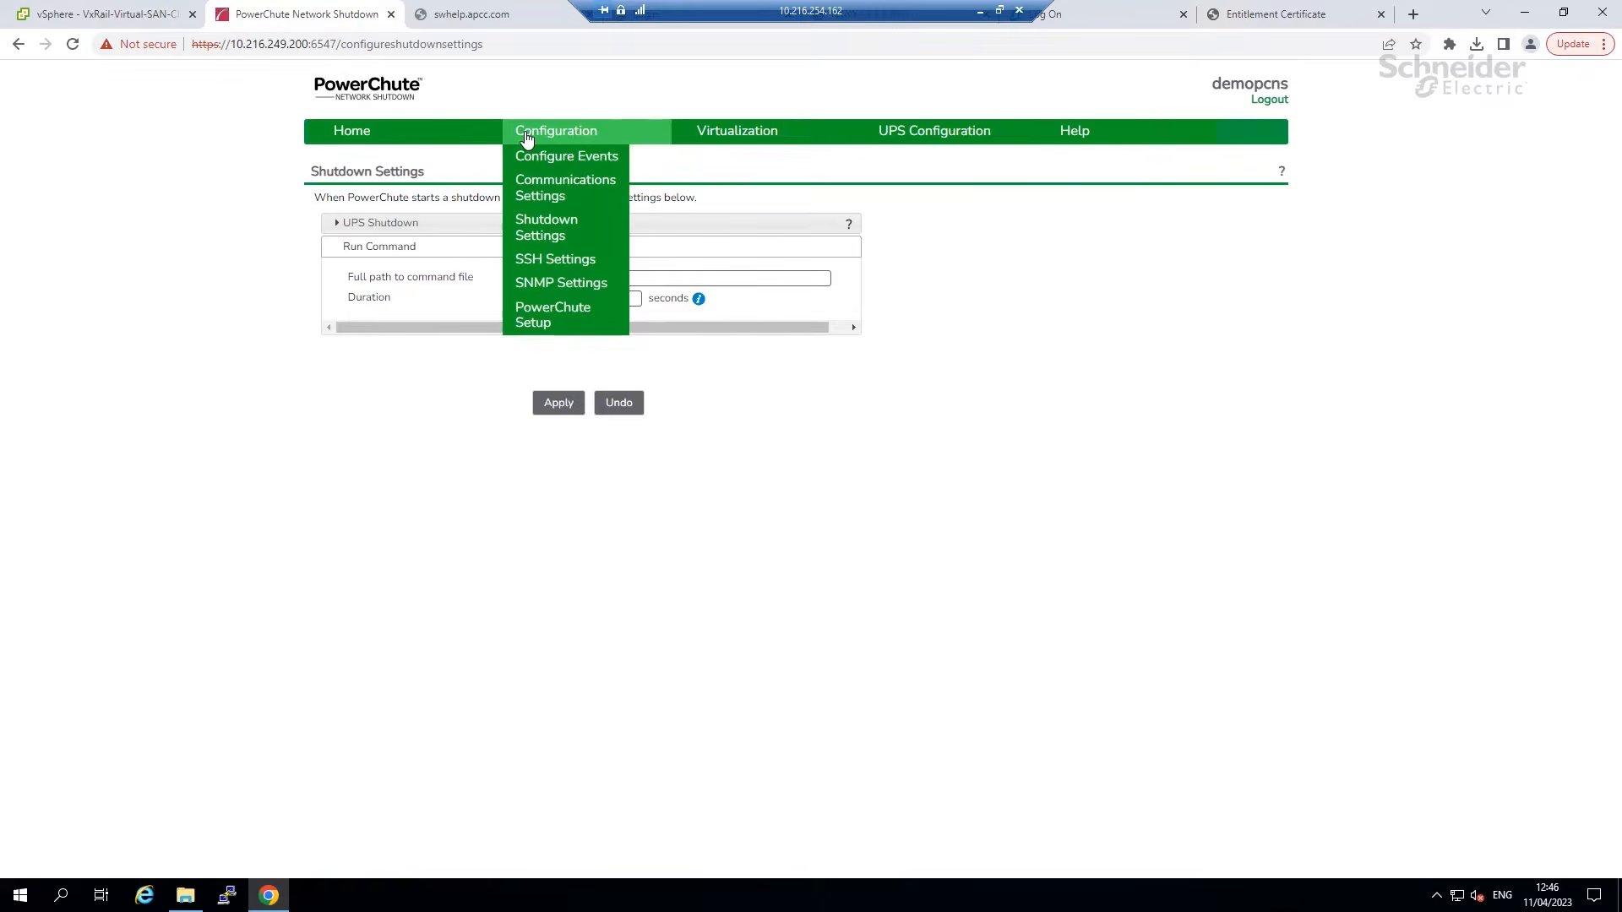
click(540, 268)
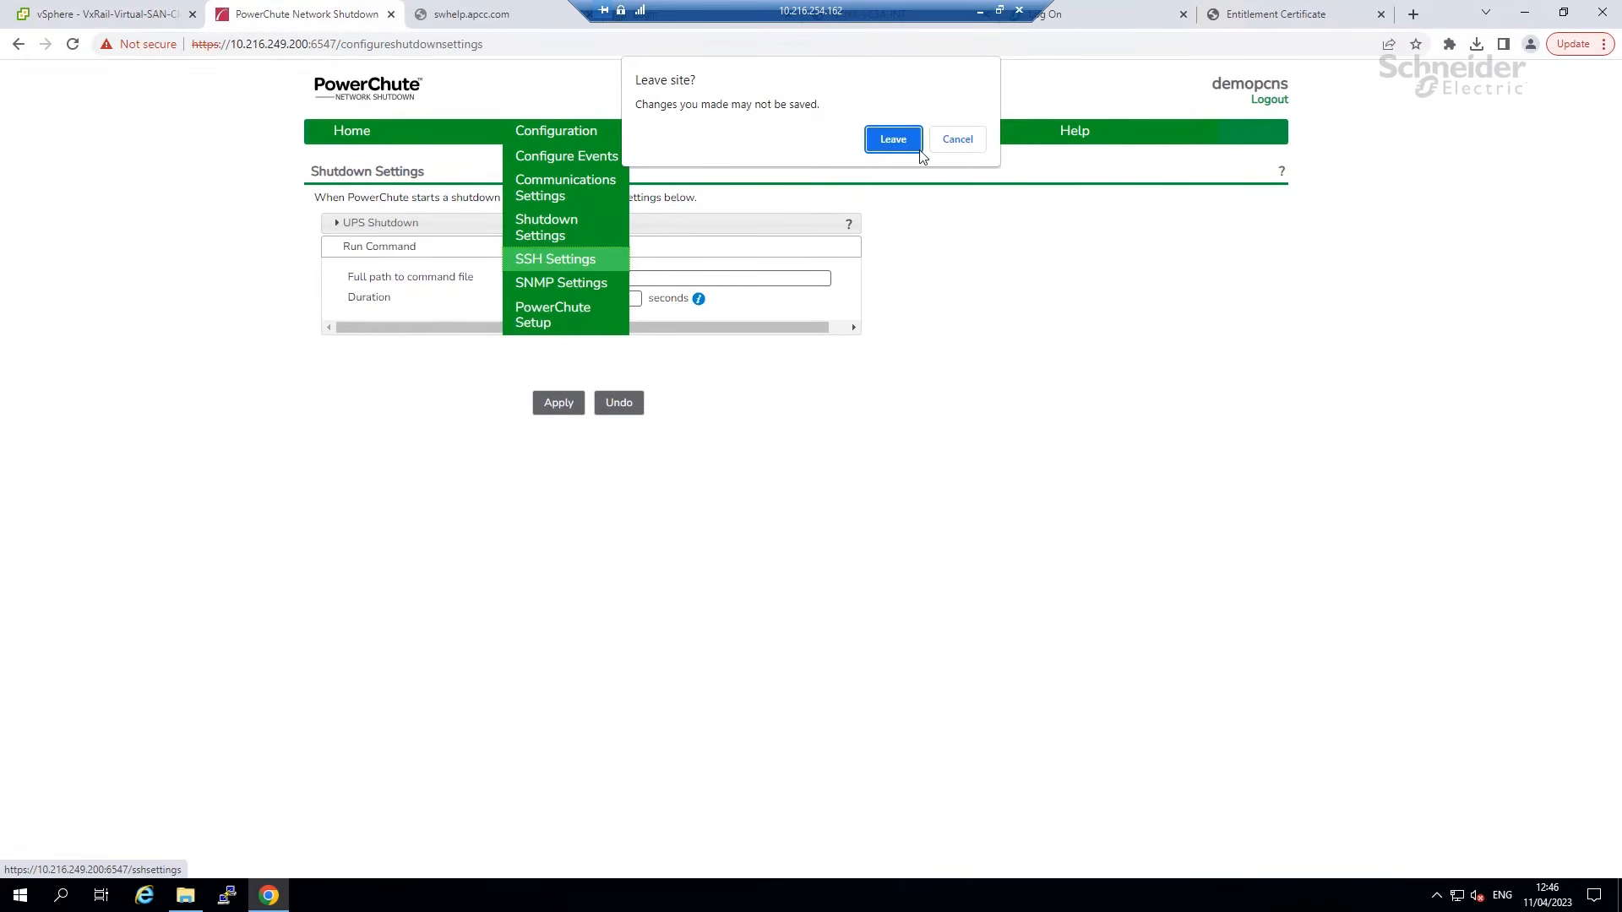
Discard the unsaved shutdown changes and start a new SSH action test_ssh with its login credentials.
click(893, 142)
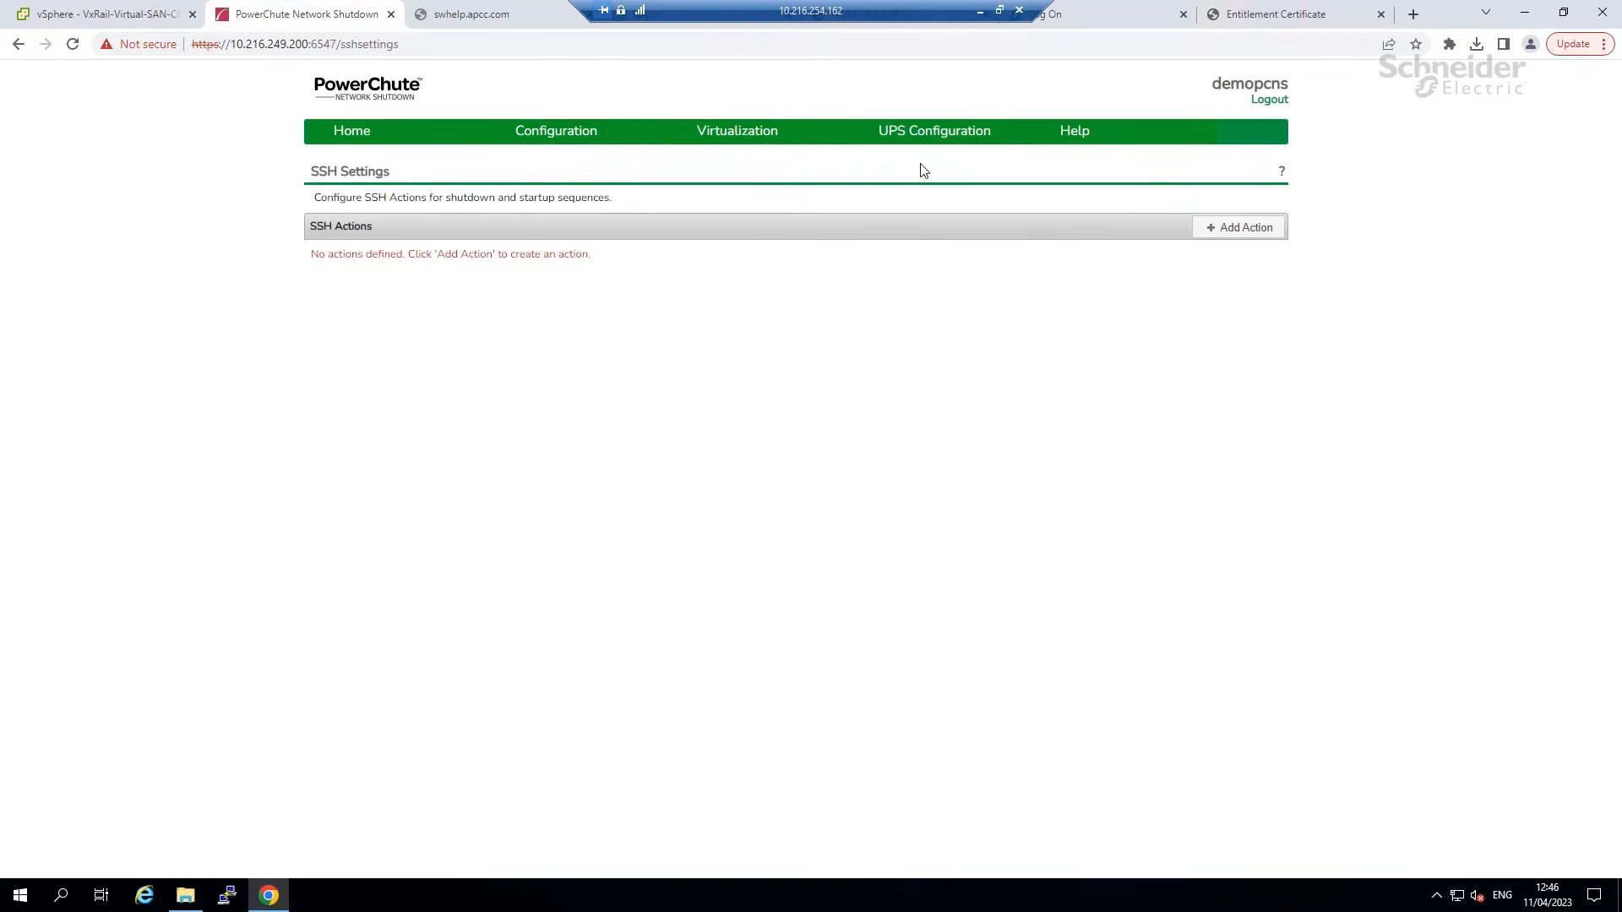
click(1235, 234)
click(858, 312)
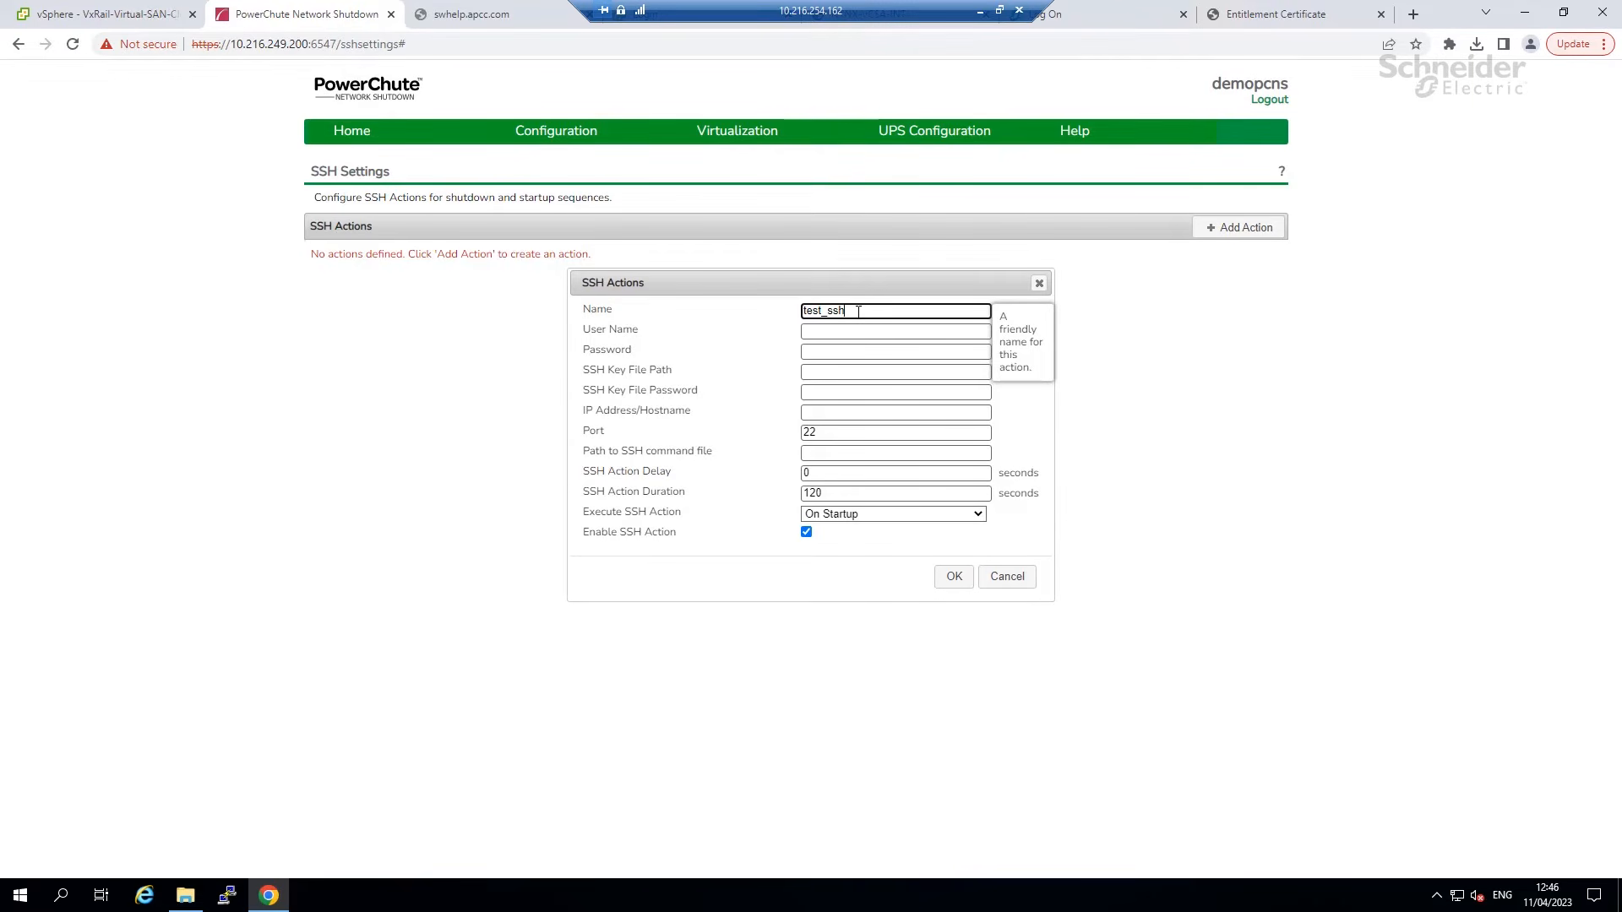
click(868, 332)
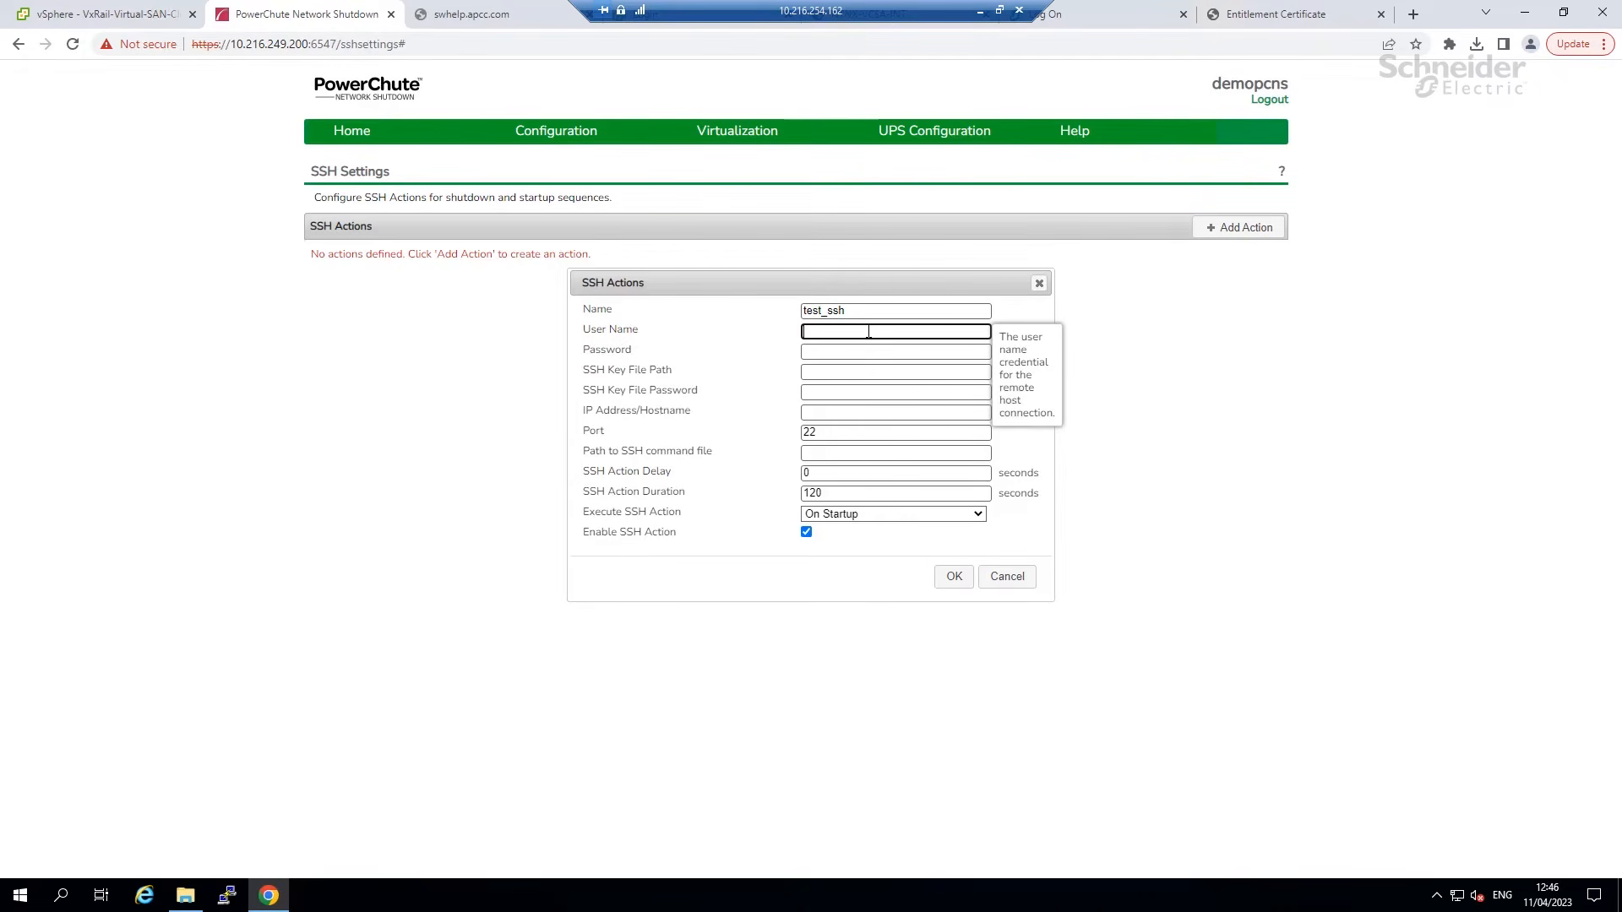
text(admin)
key(Tab)
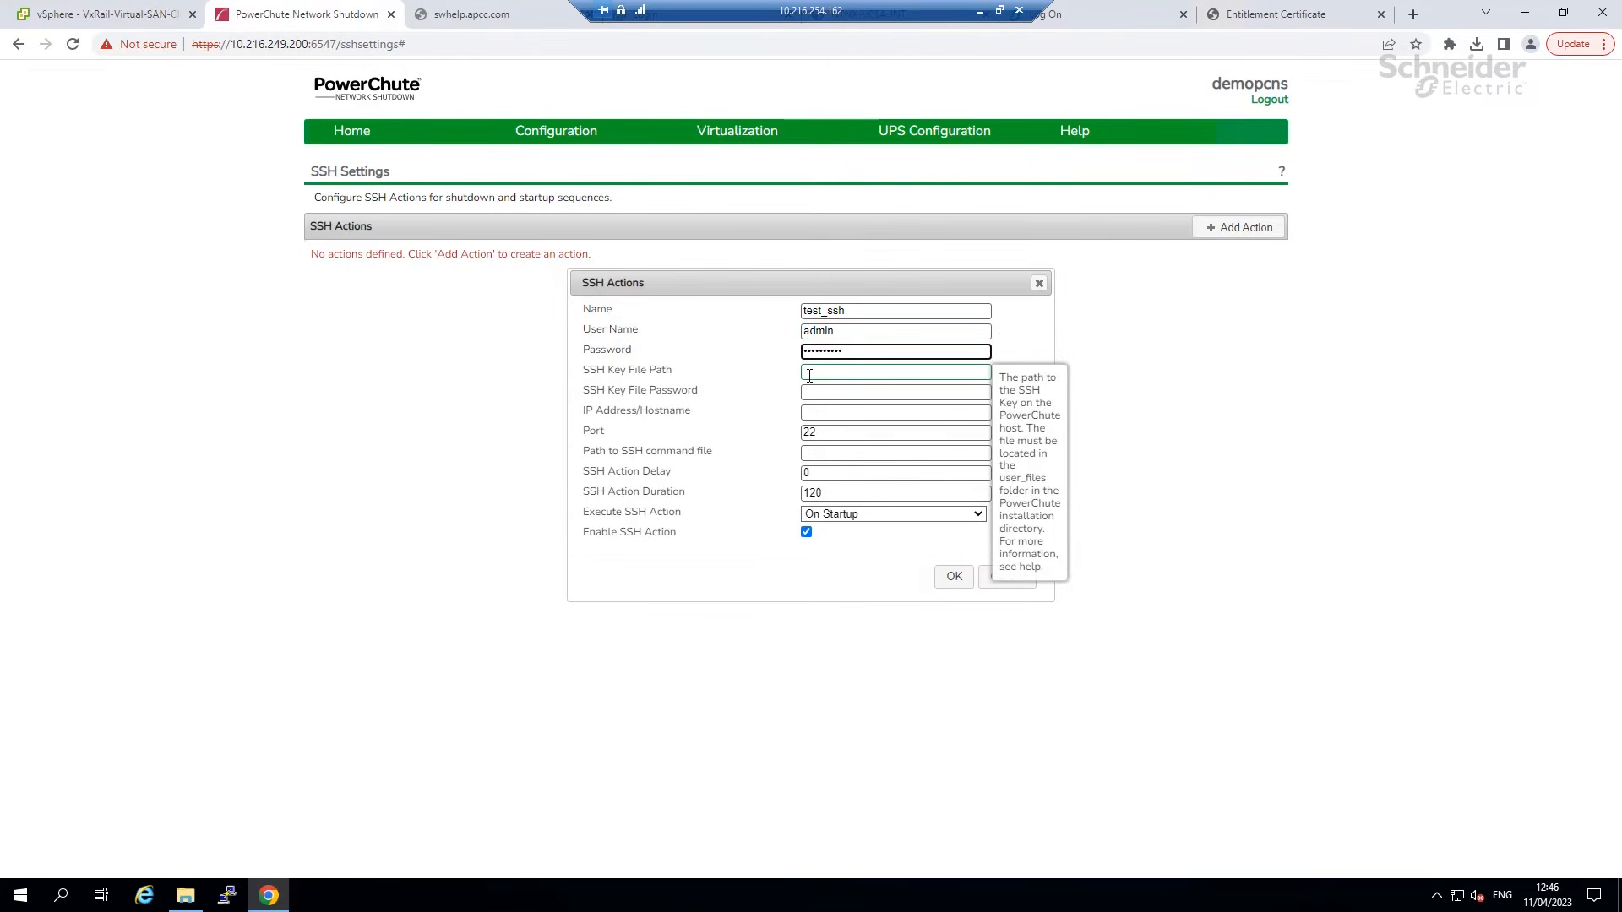
Set host 10.216.249.67 and command file /opt/APC/PowerChute/user_files/ssh_commands.txt.
click(824, 413)
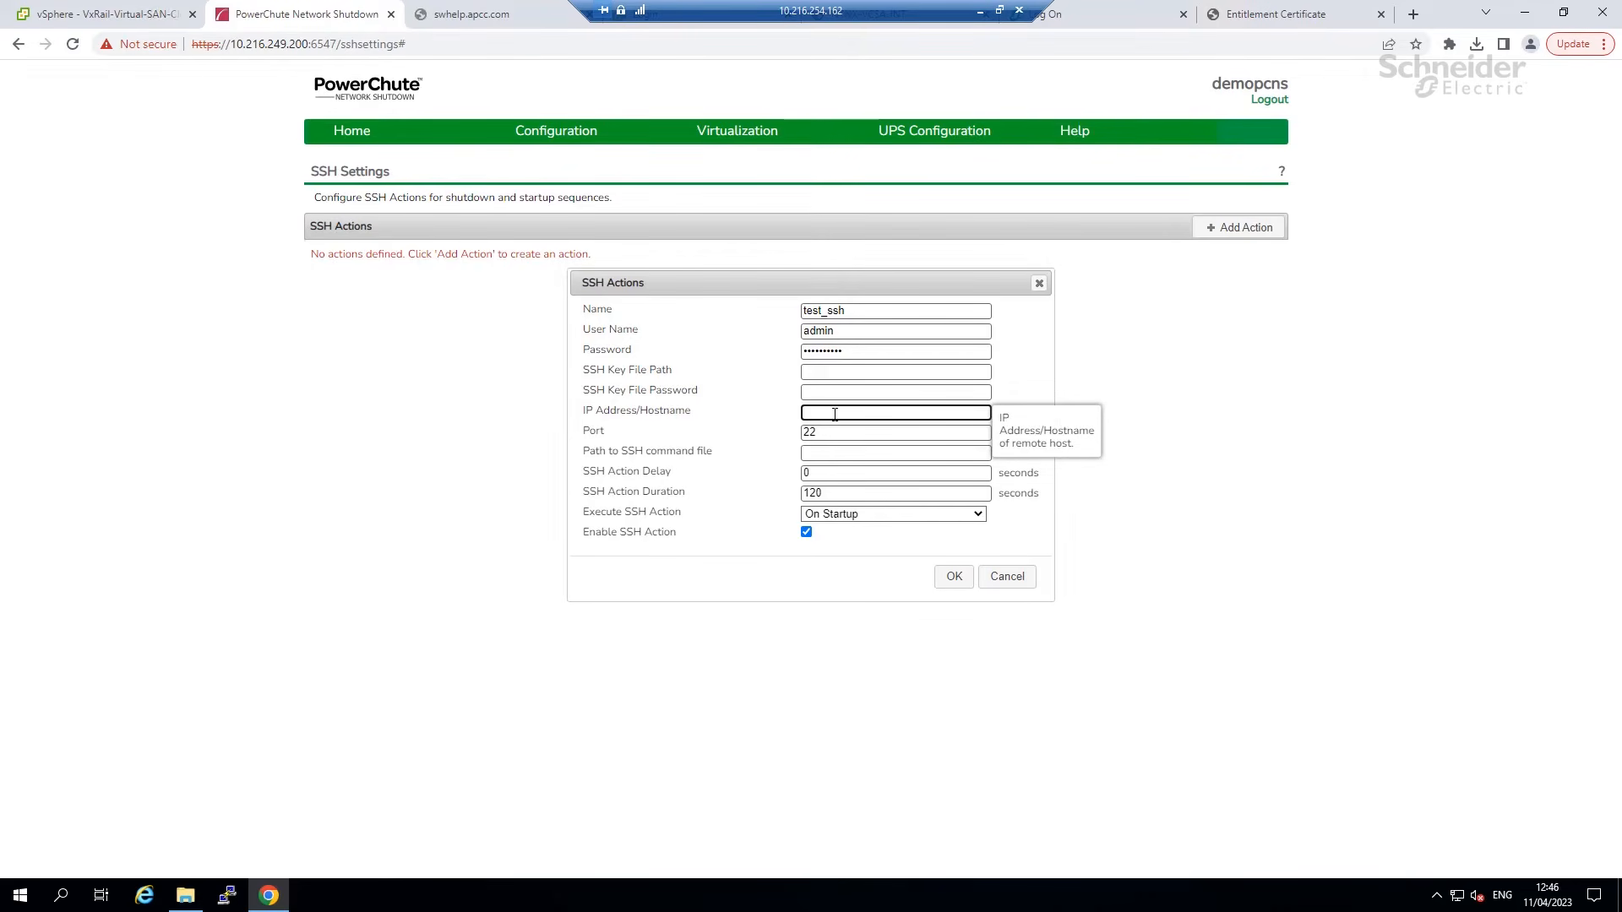
text(10.216.249.67)
click(832, 434)
click(829, 451)
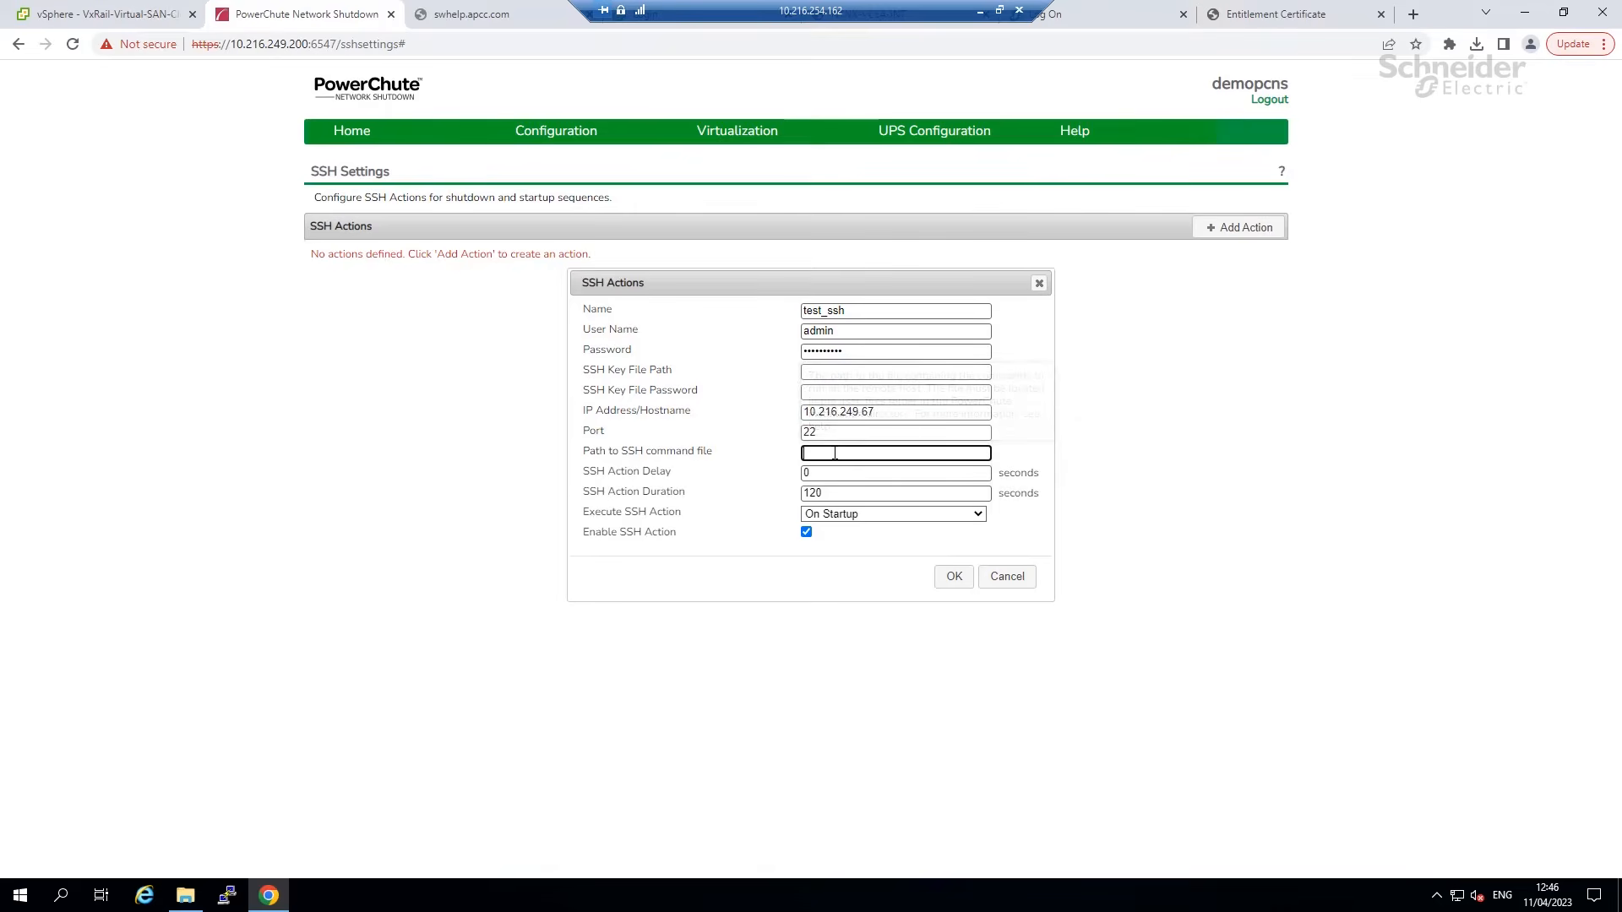
text(/opt/APC/PowerChute/user_files/)
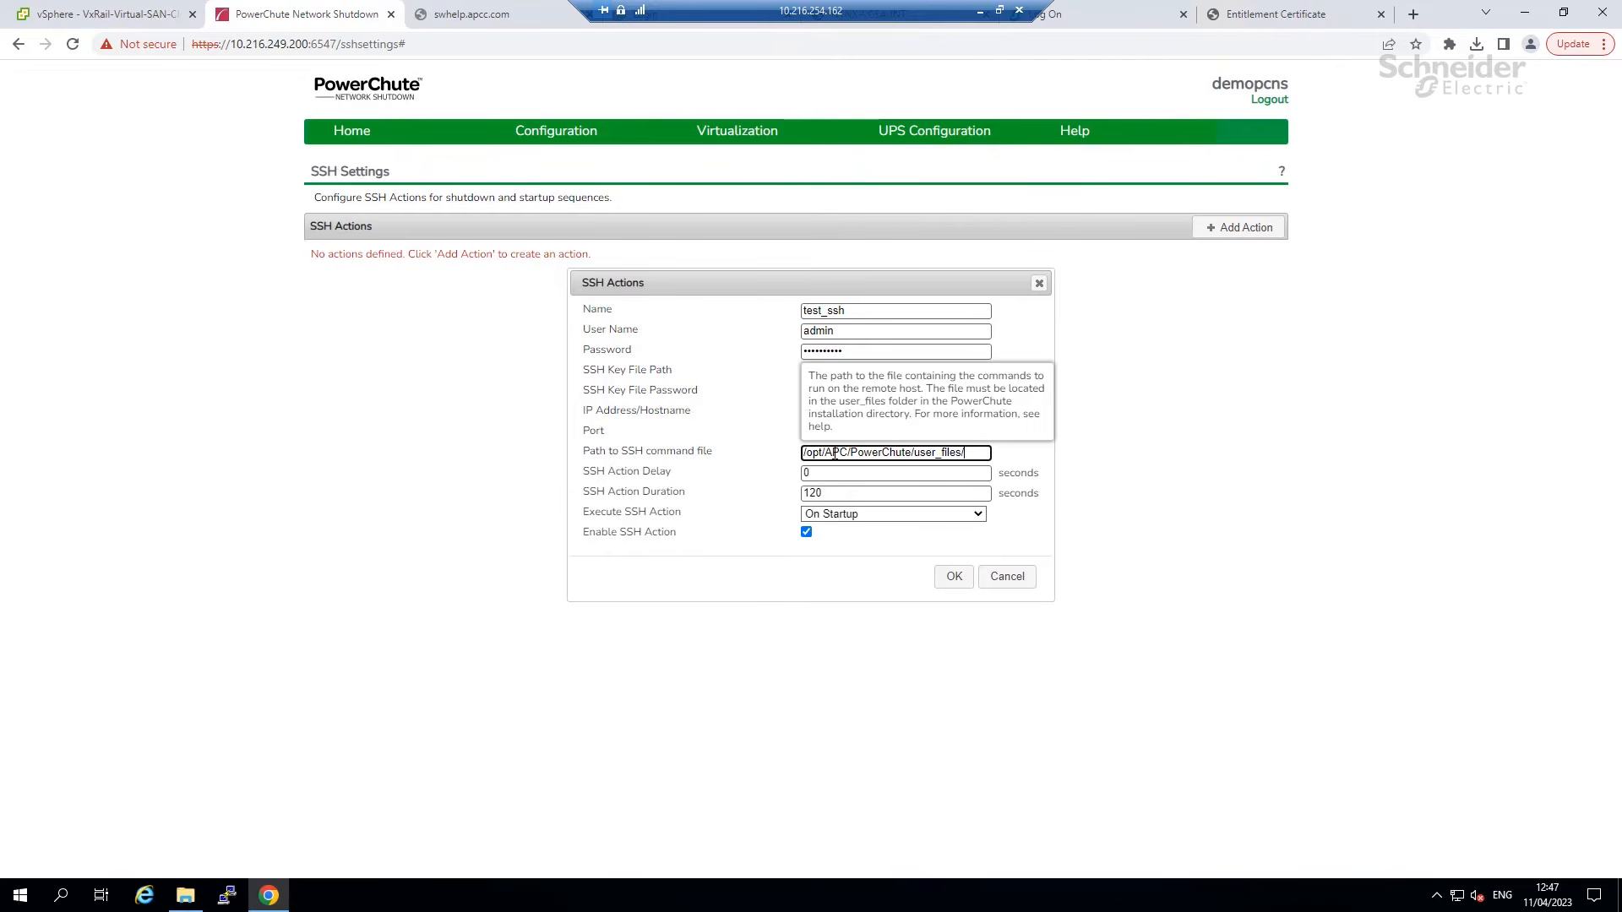
text(commands.txt)
Give the action a 60-second duration, run it On Startup, and save it.
key(Tab)
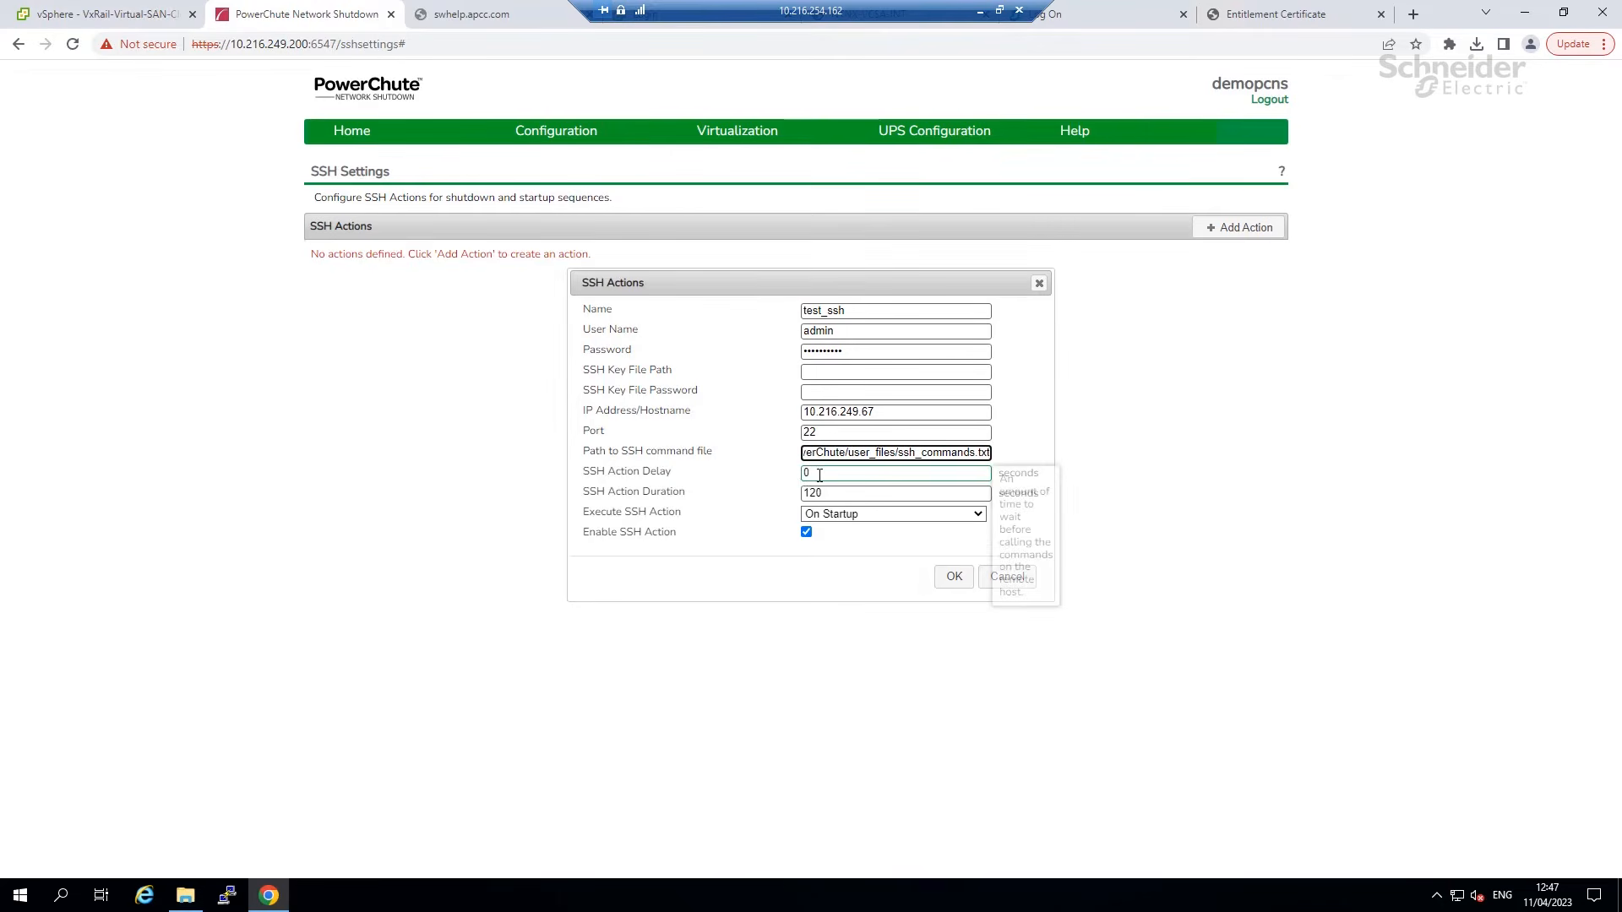
double_click(825, 494)
text(60)
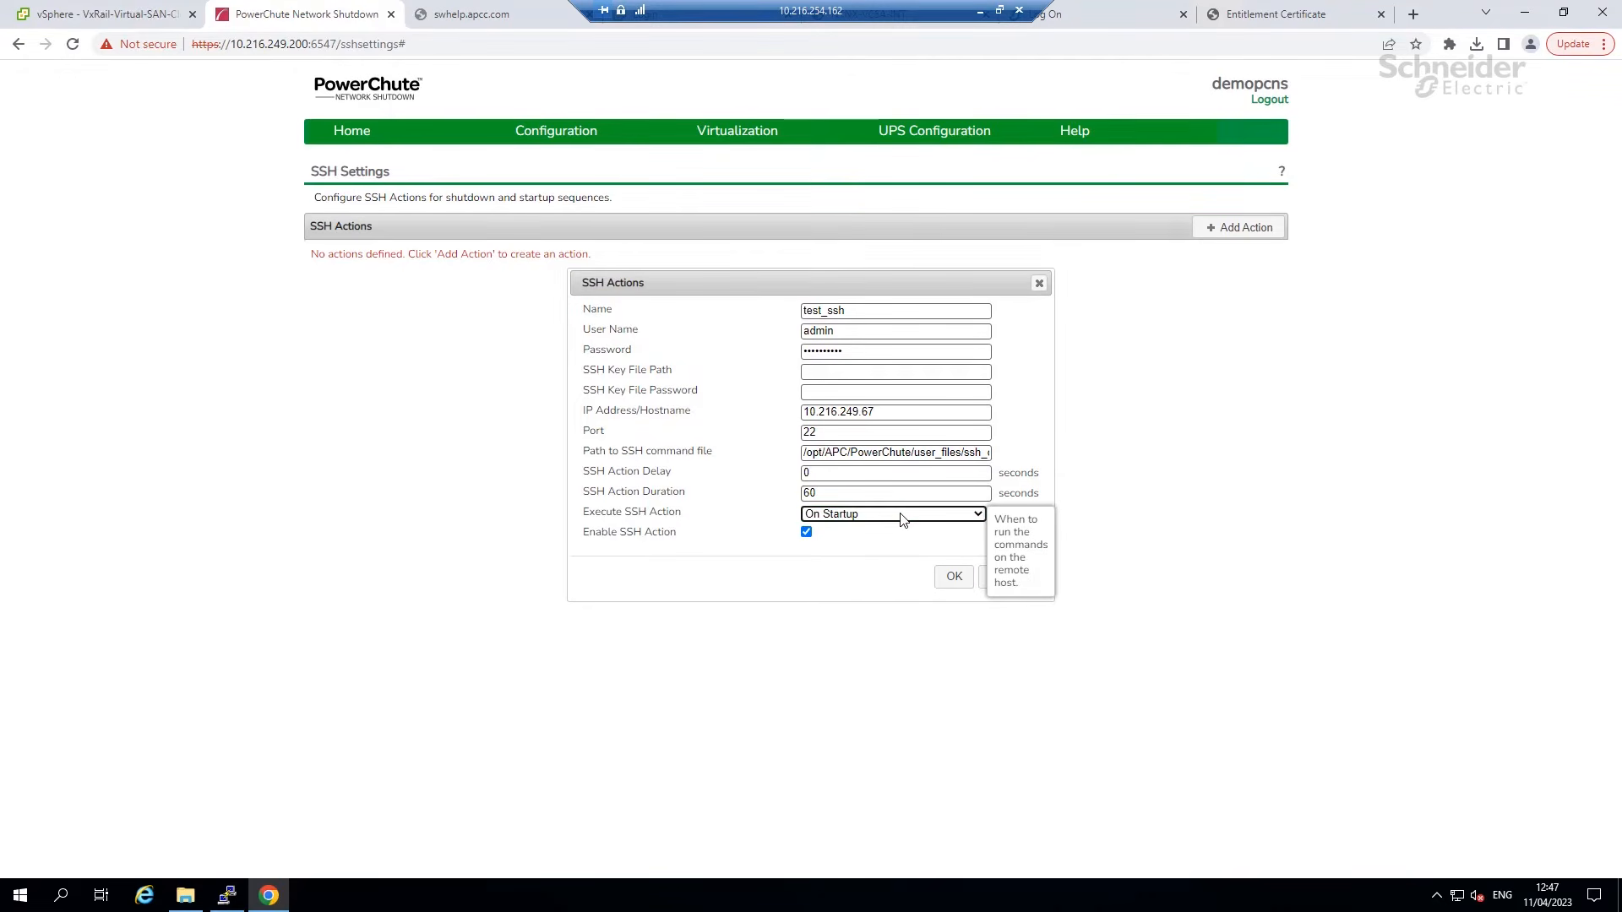
click(863, 515)
click(880, 509)
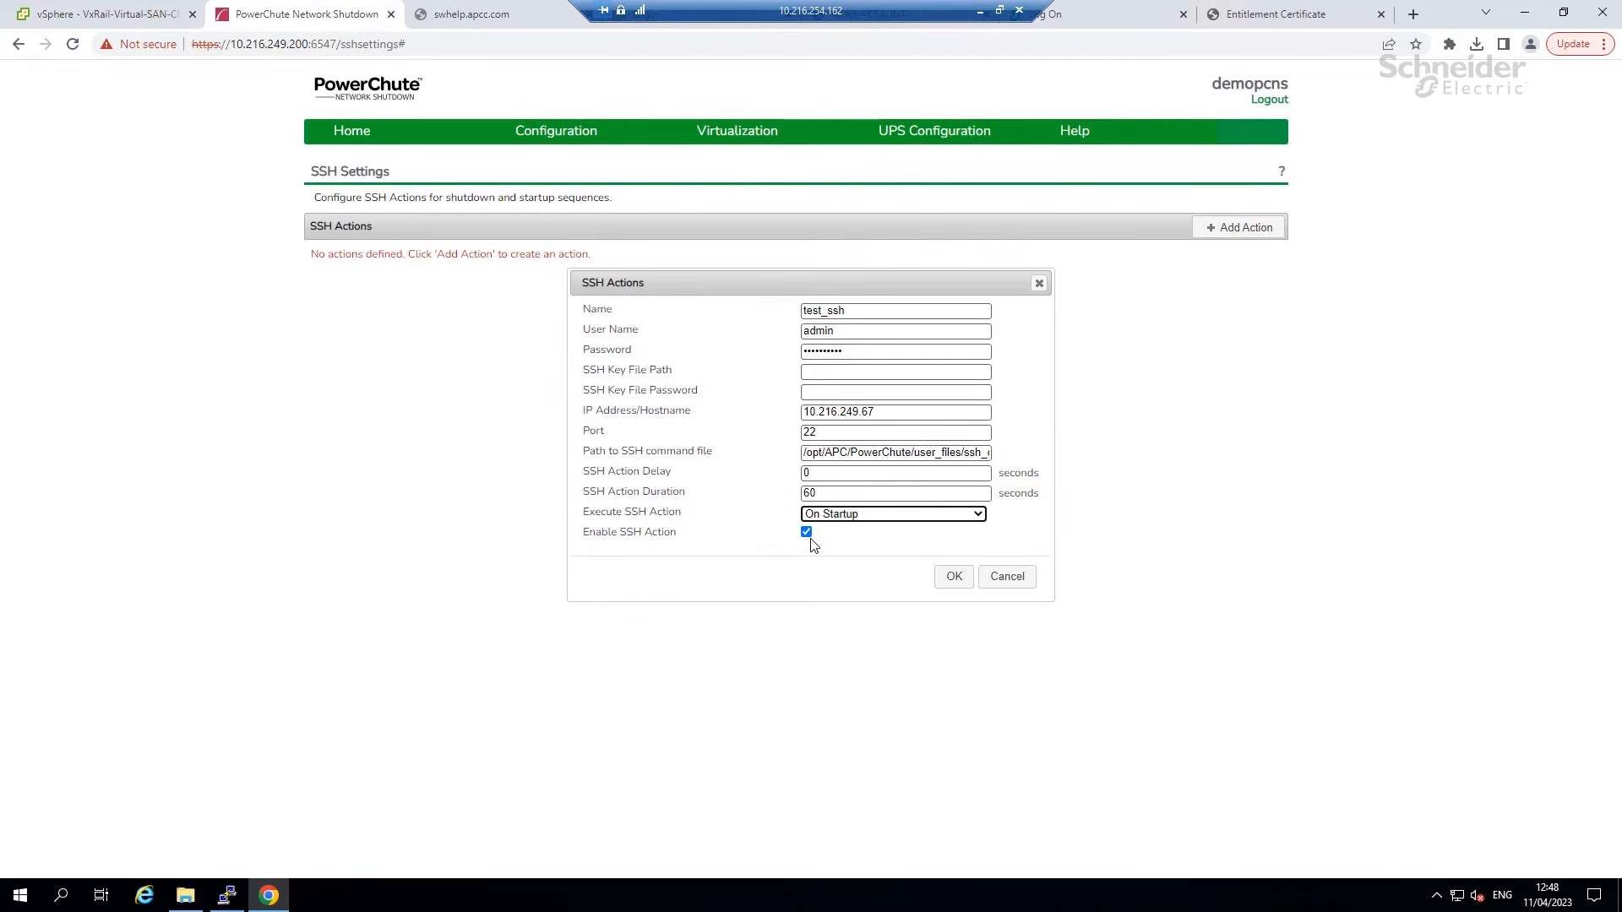
click(952, 576)
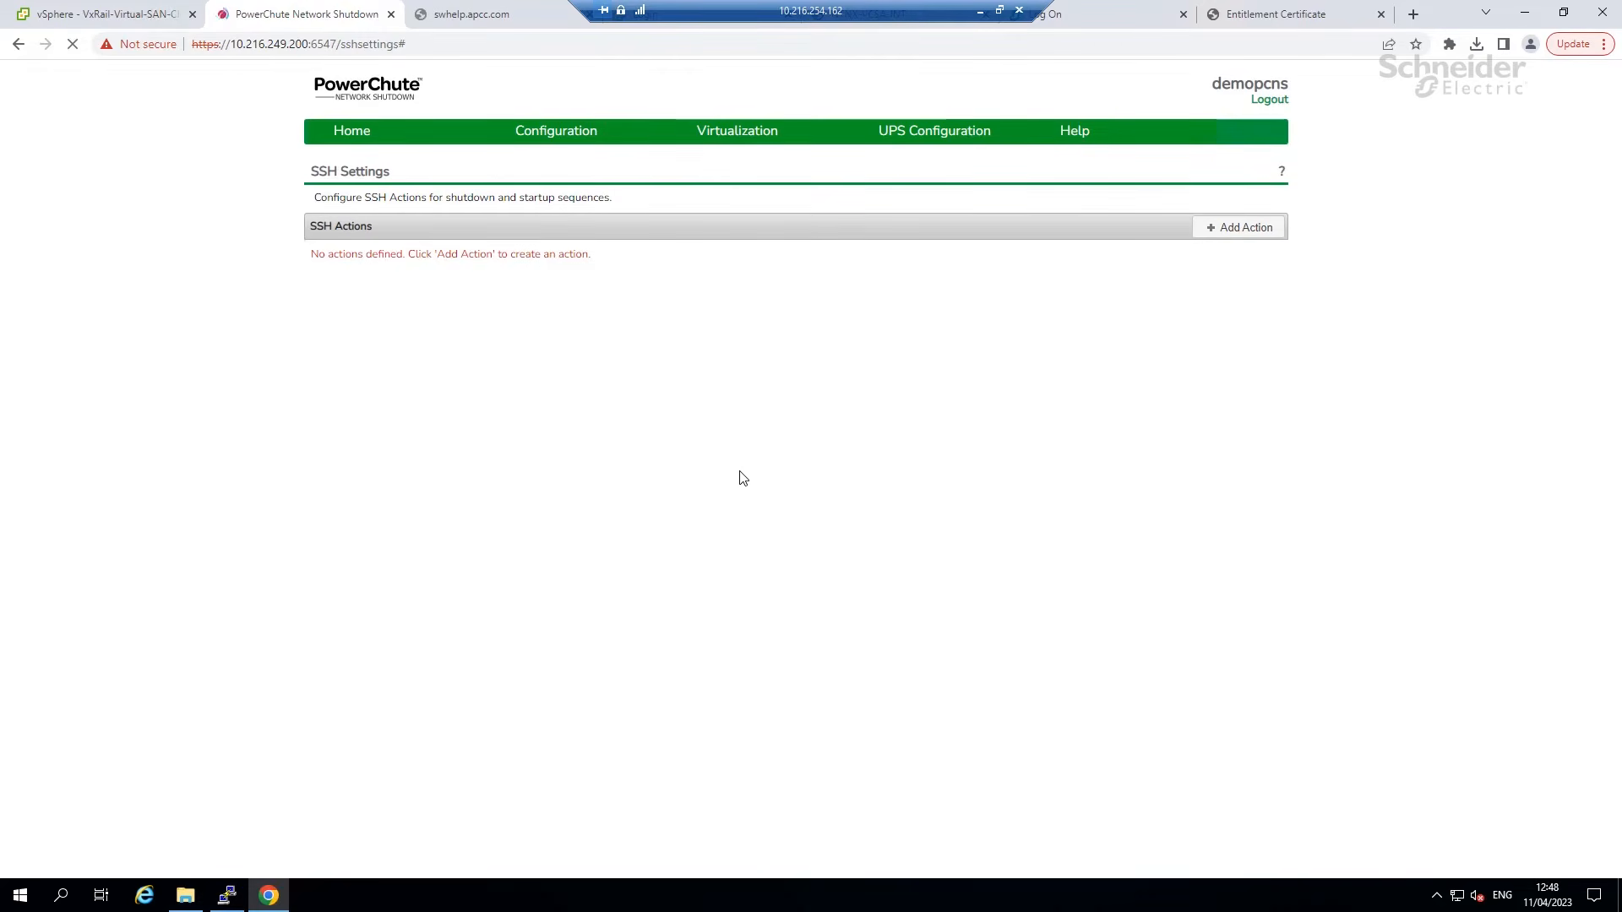
mouse_move(587, 139)
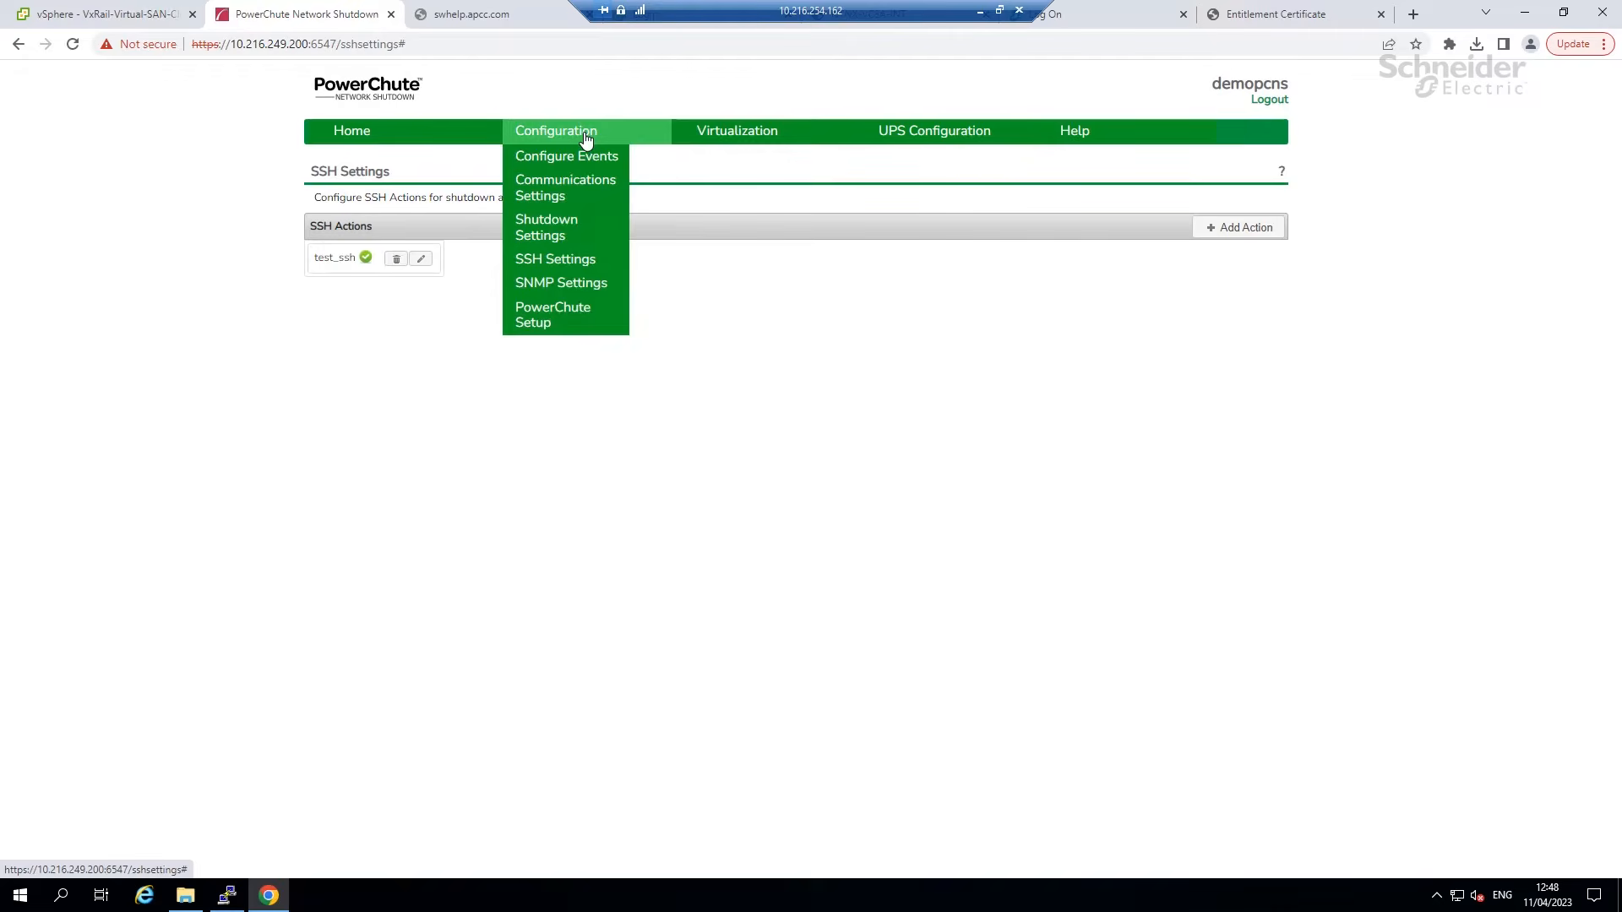
Enable SNMPv3 access in SNMP Settings and start a new user profile.
click(559, 291)
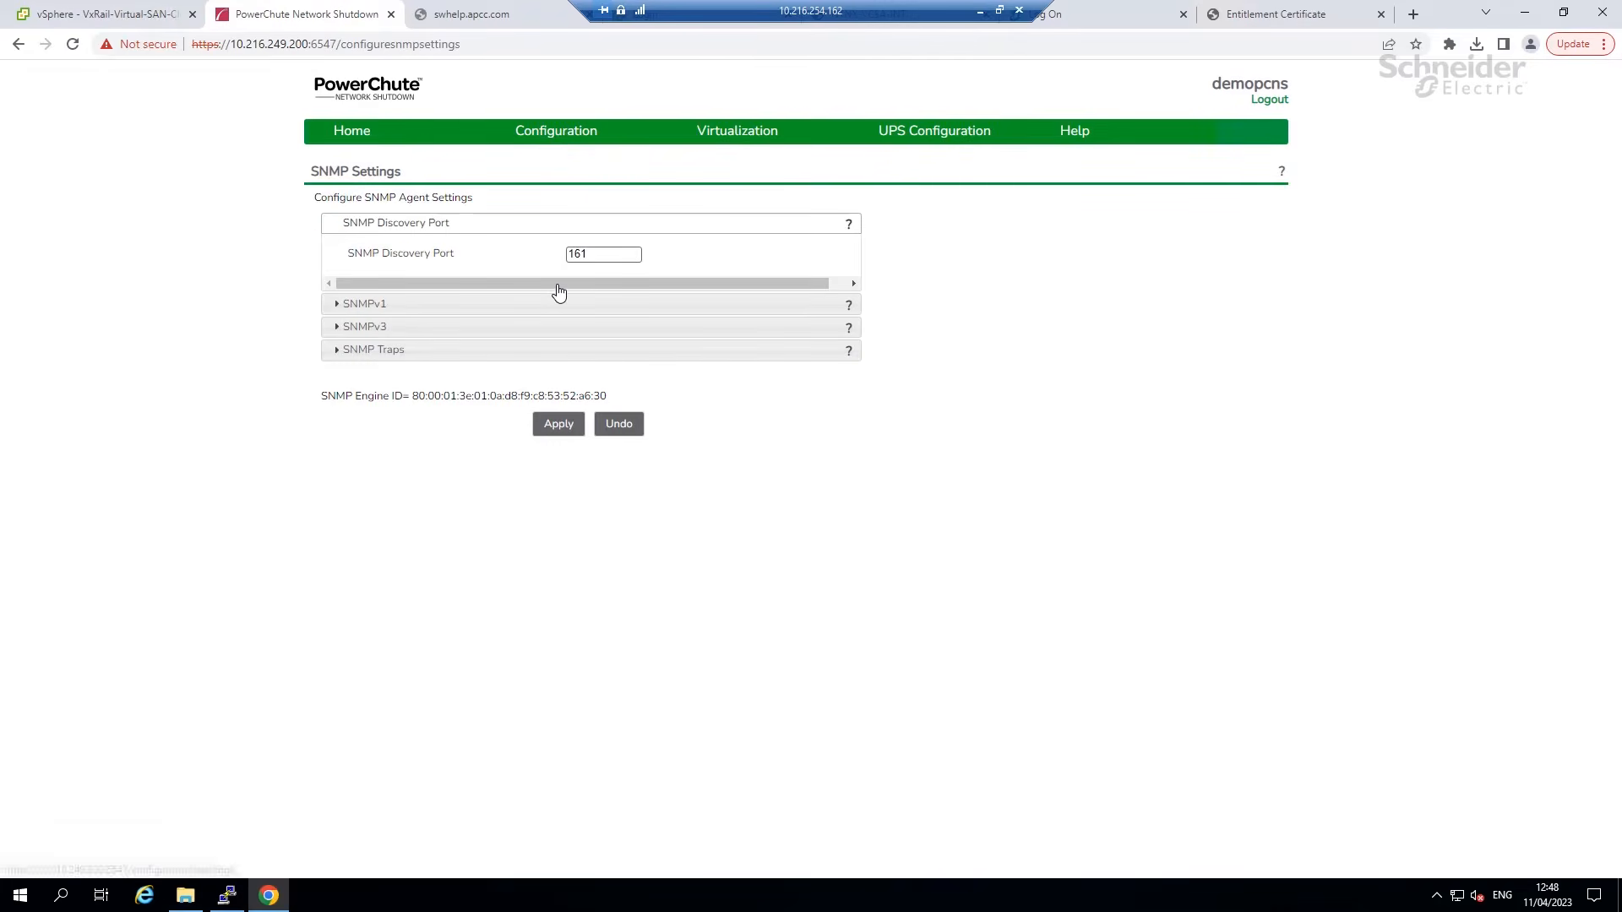
click(398, 309)
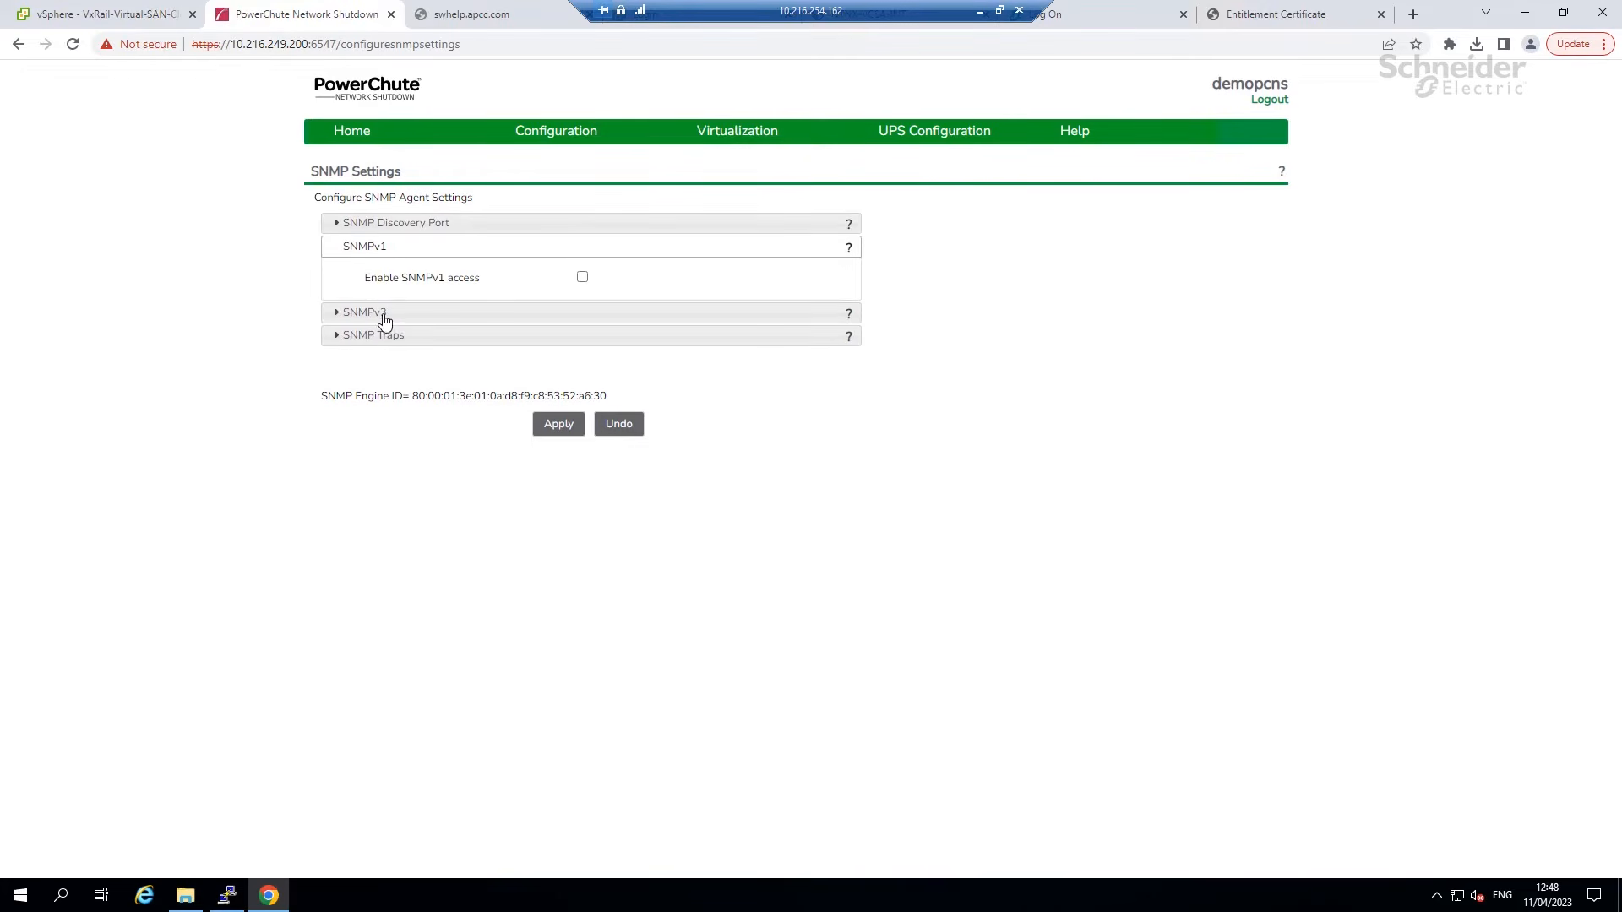
click(387, 319)
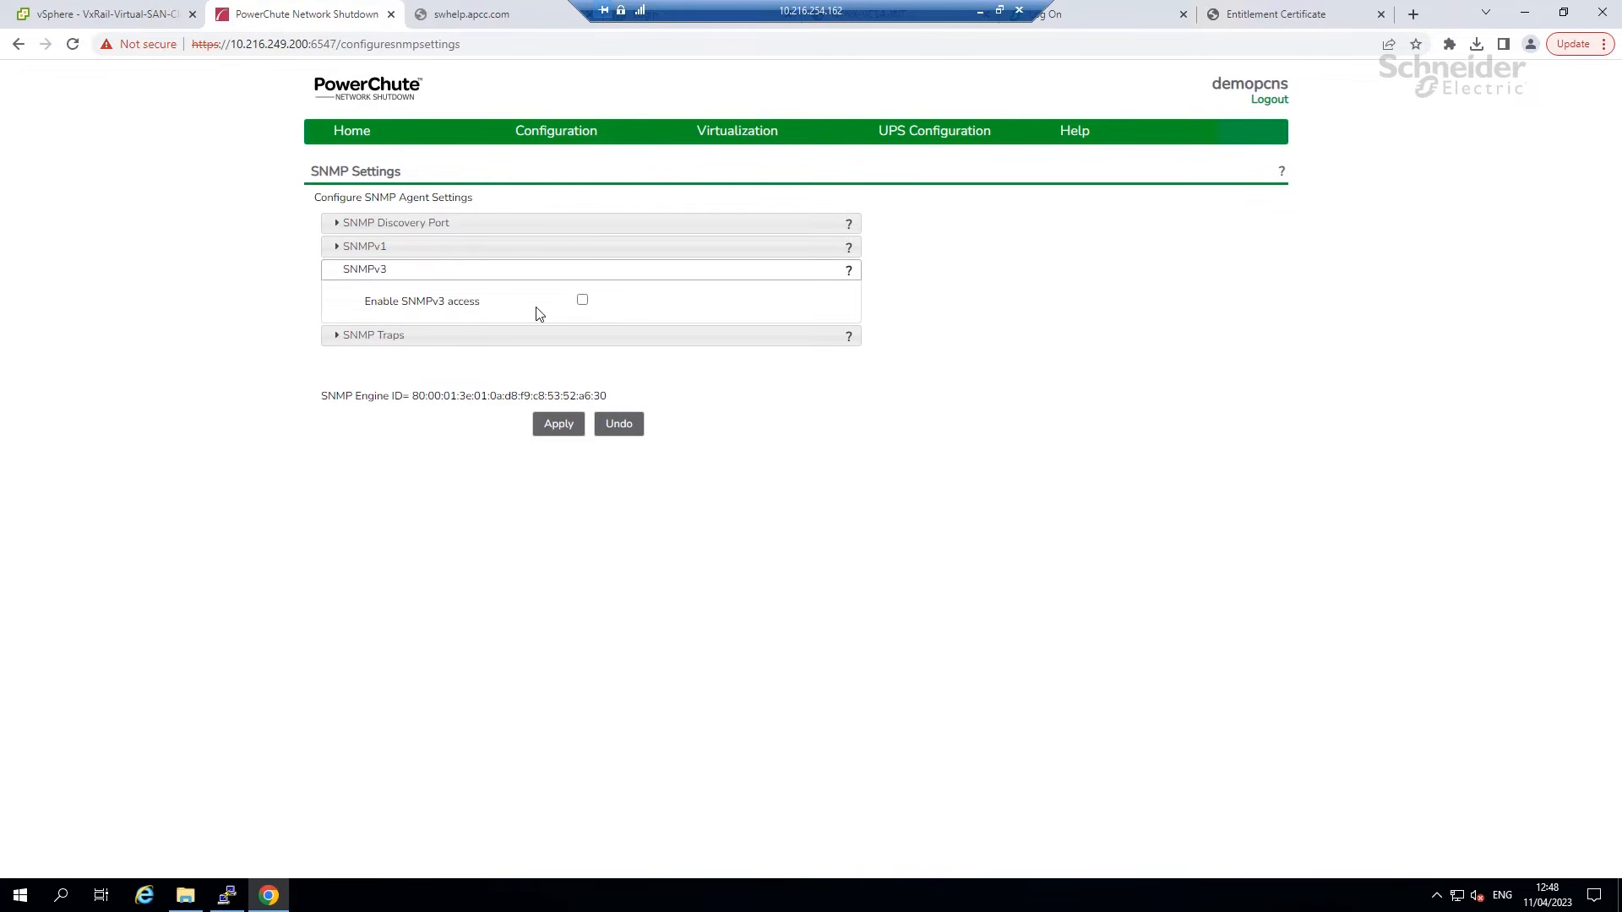
click(582, 301)
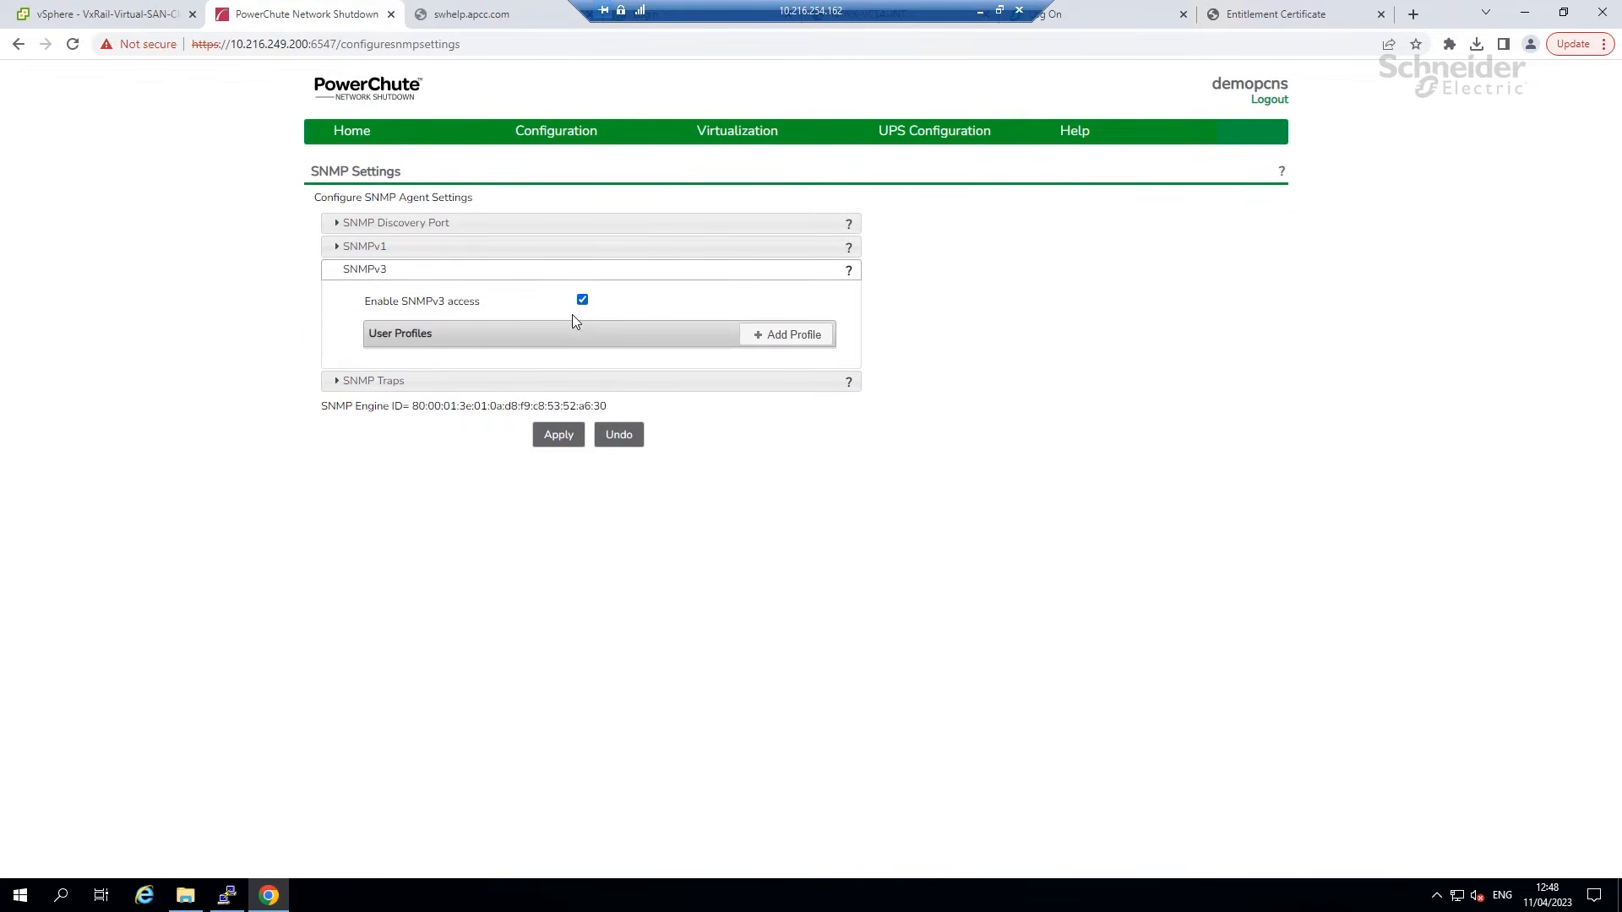
click(755, 333)
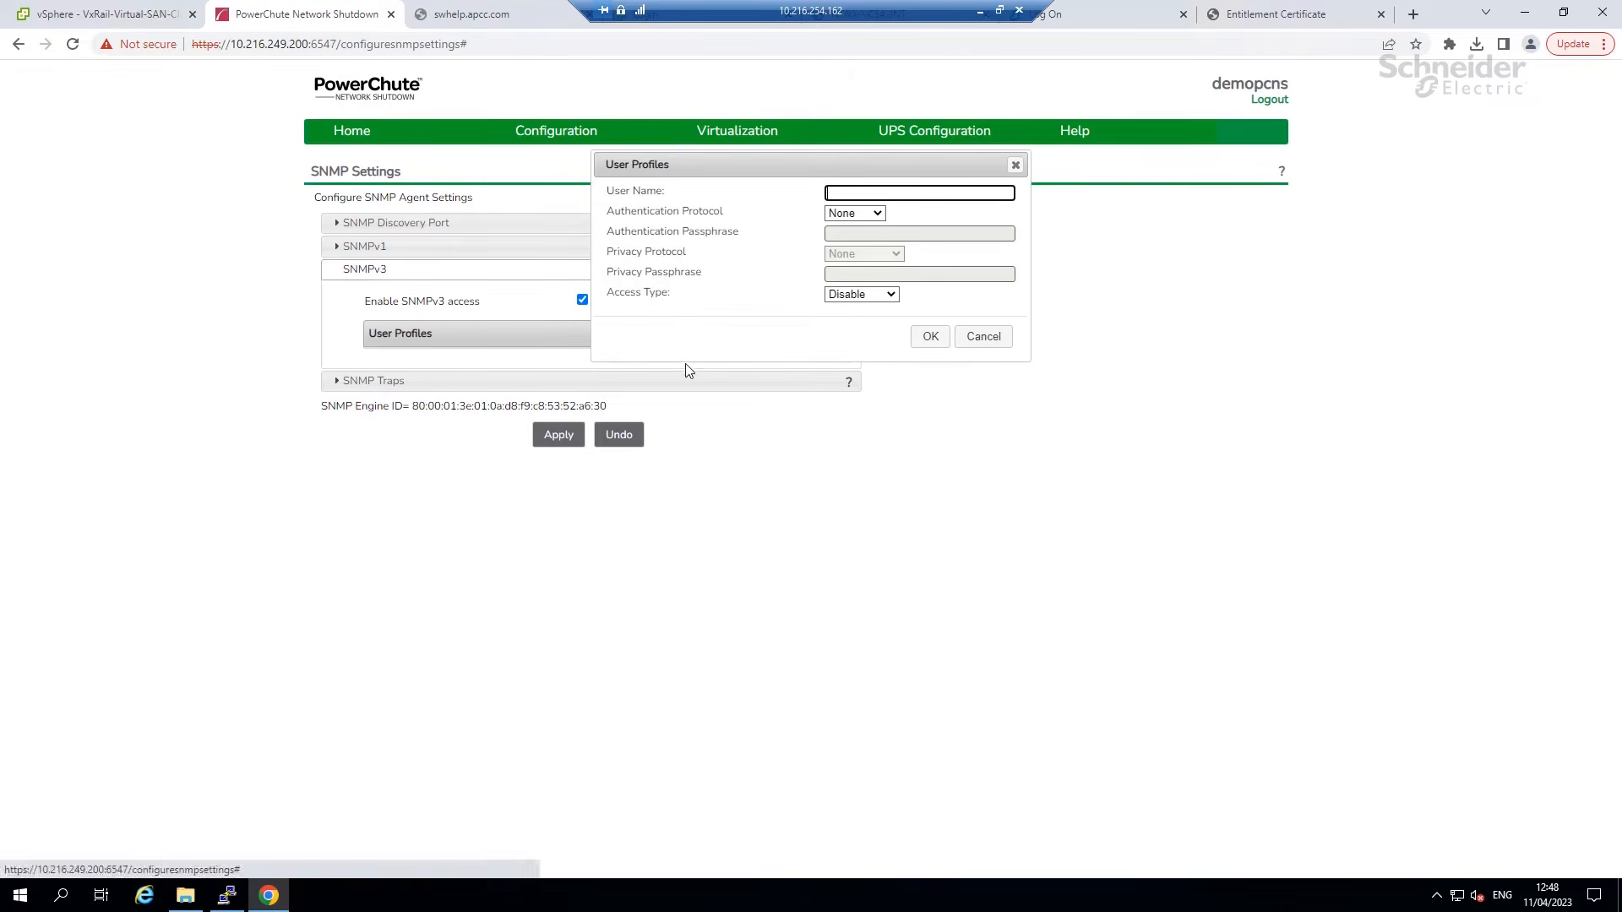
Set the SNMPv3 profile's authentication to SHA256 and privacy to AES-256.
click(866, 217)
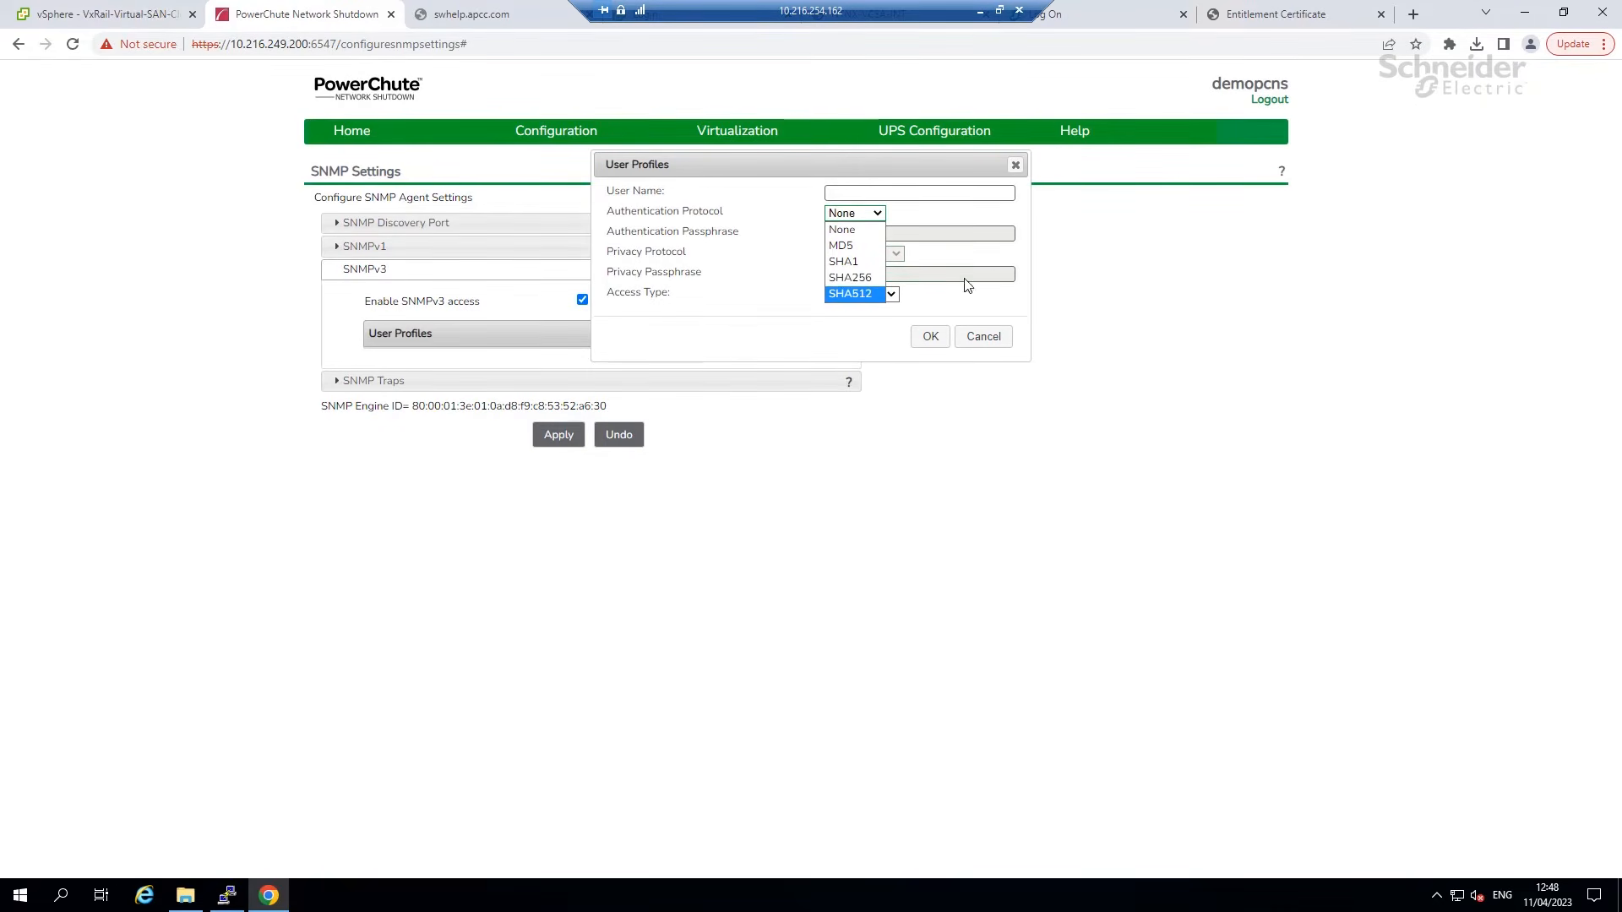
click(993, 258)
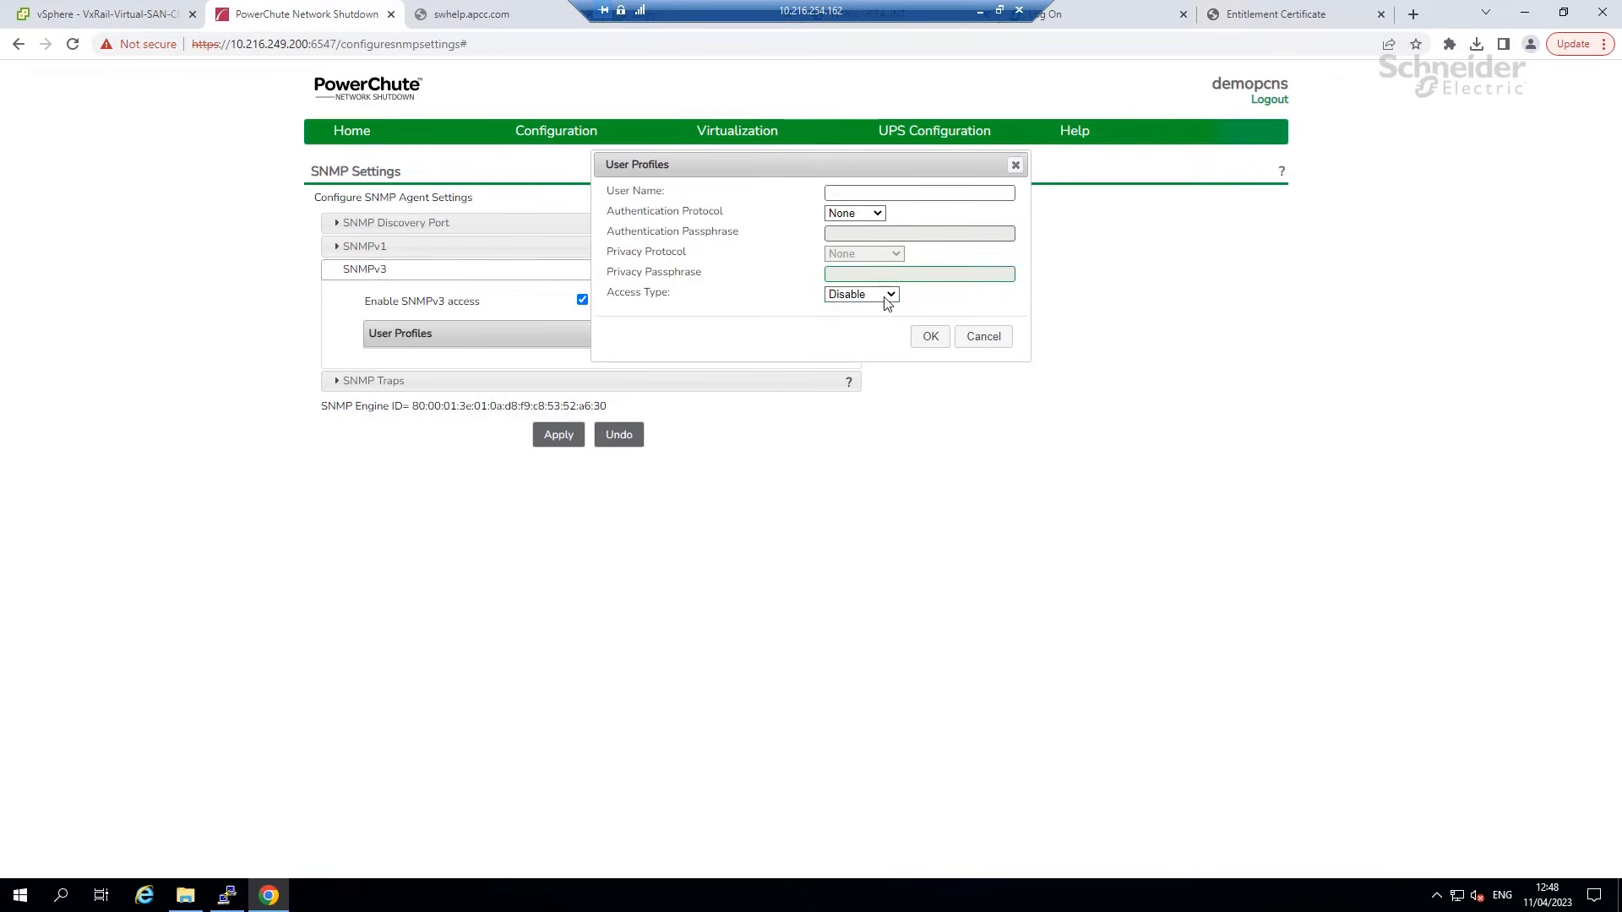
click(854, 212)
click(850, 293)
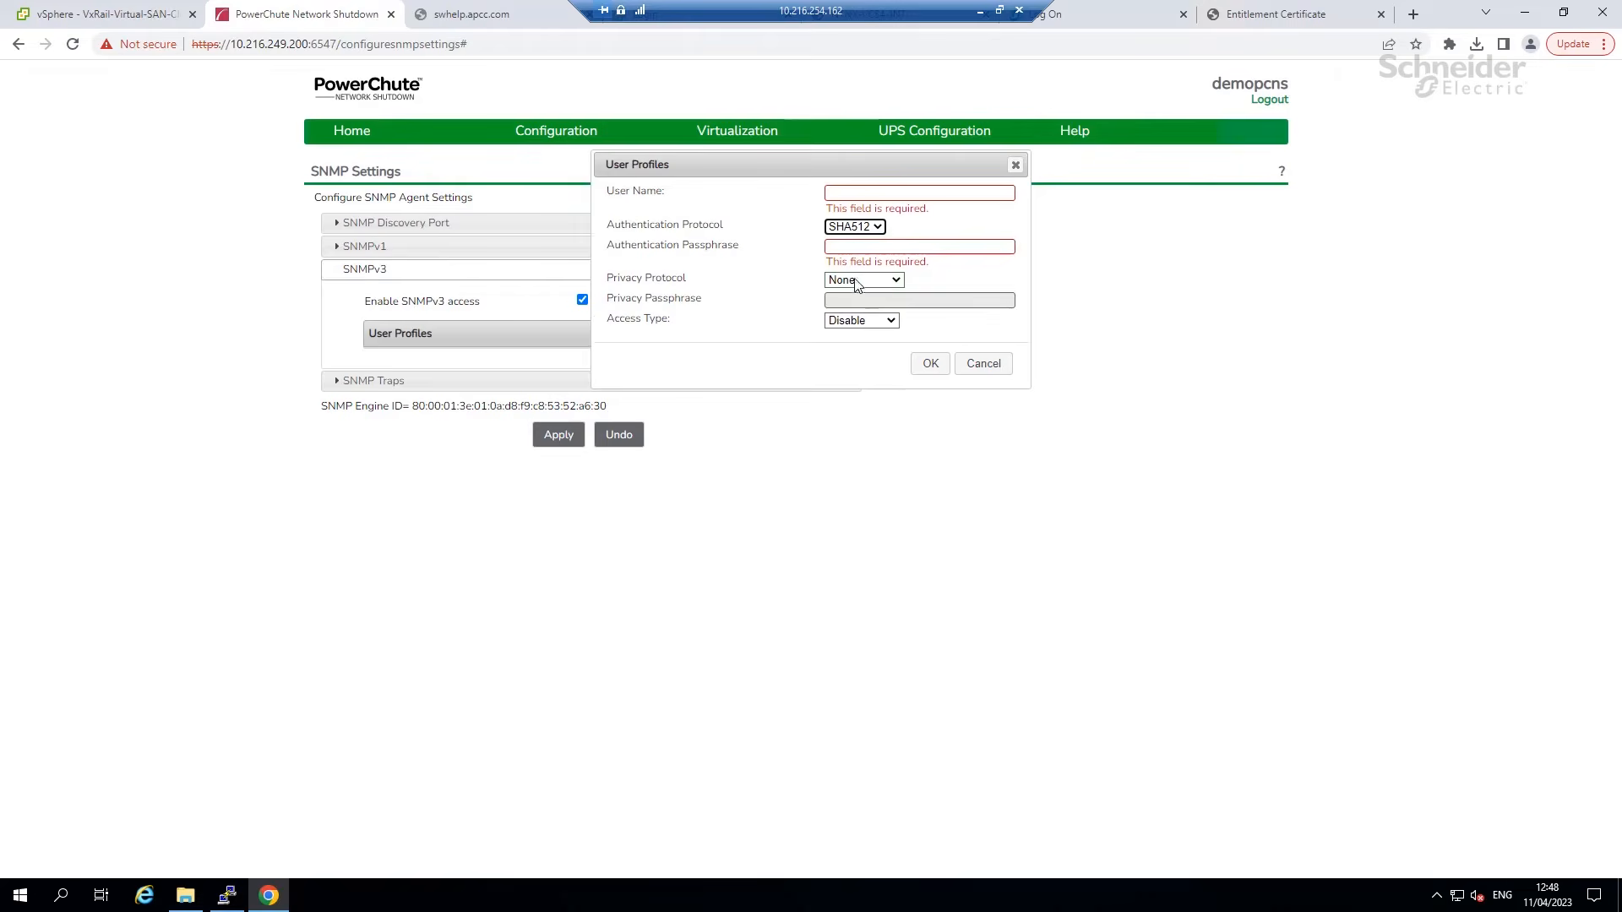
click(854, 226)
click(853, 290)
click(883, 285)
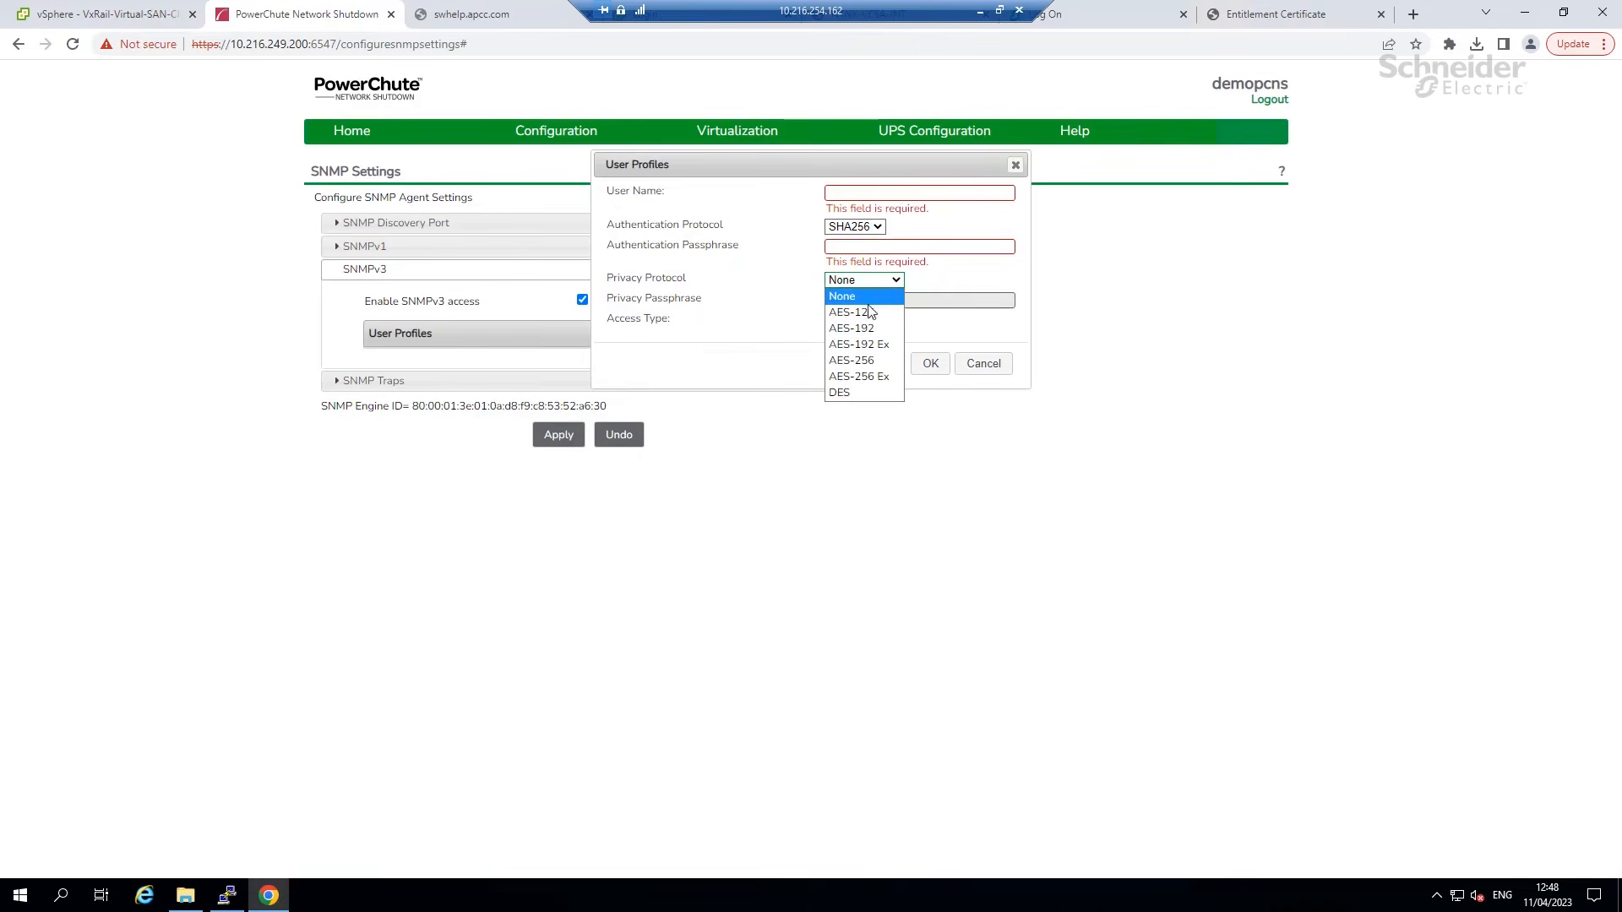
click(863, 361)
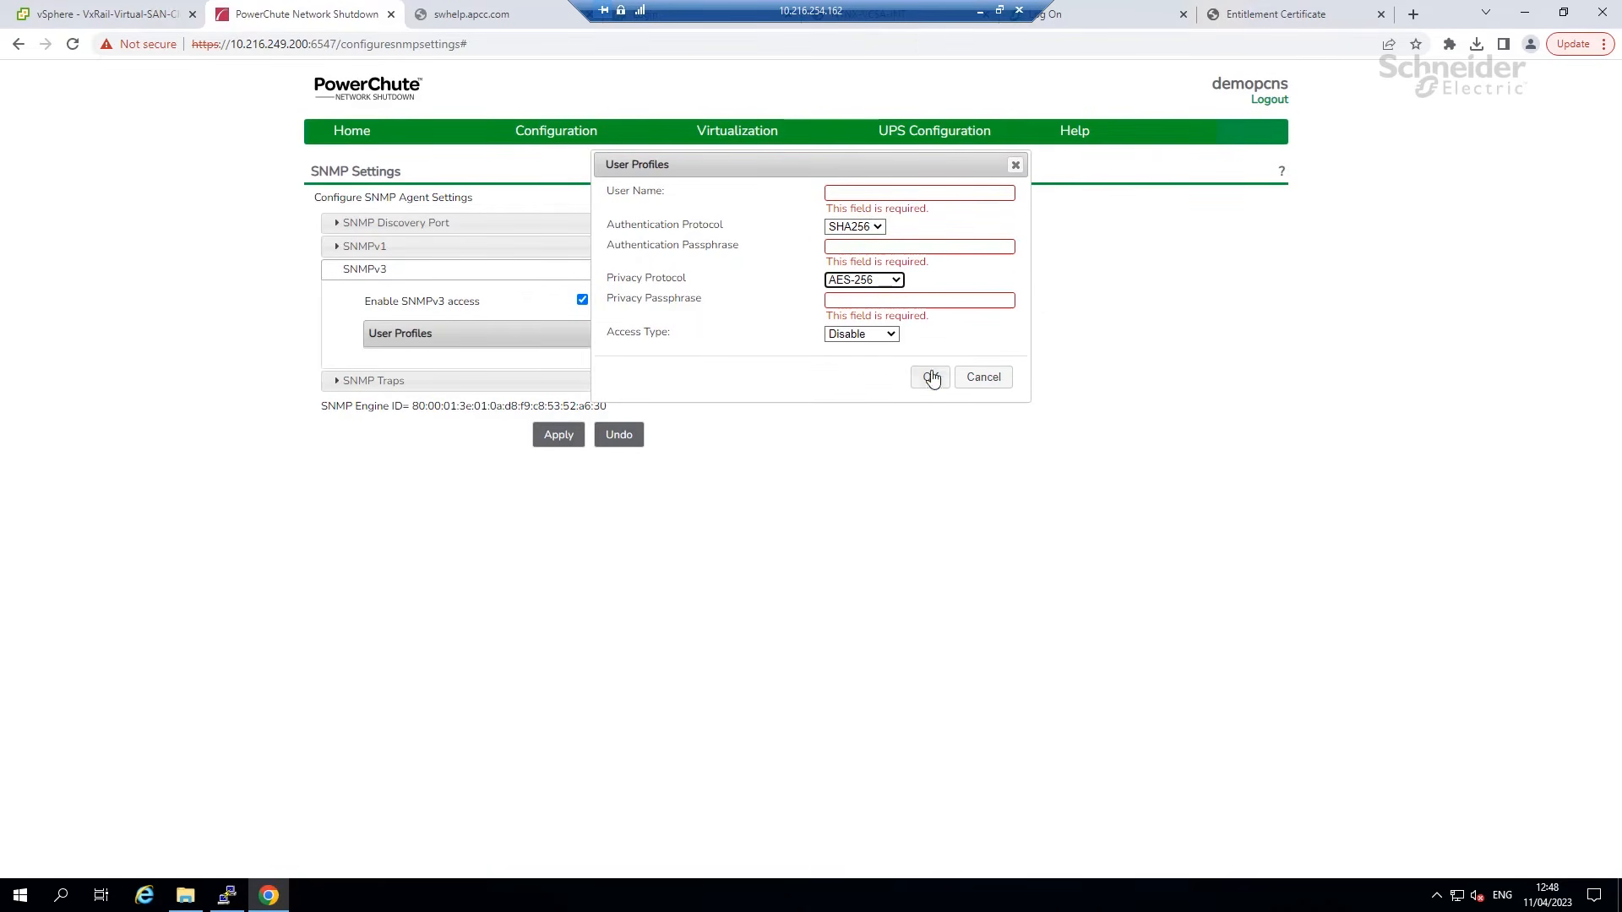
Close the profile form unsaved, apply the SNMP settings, and go to Virtualization Settings.
click(983, 377)
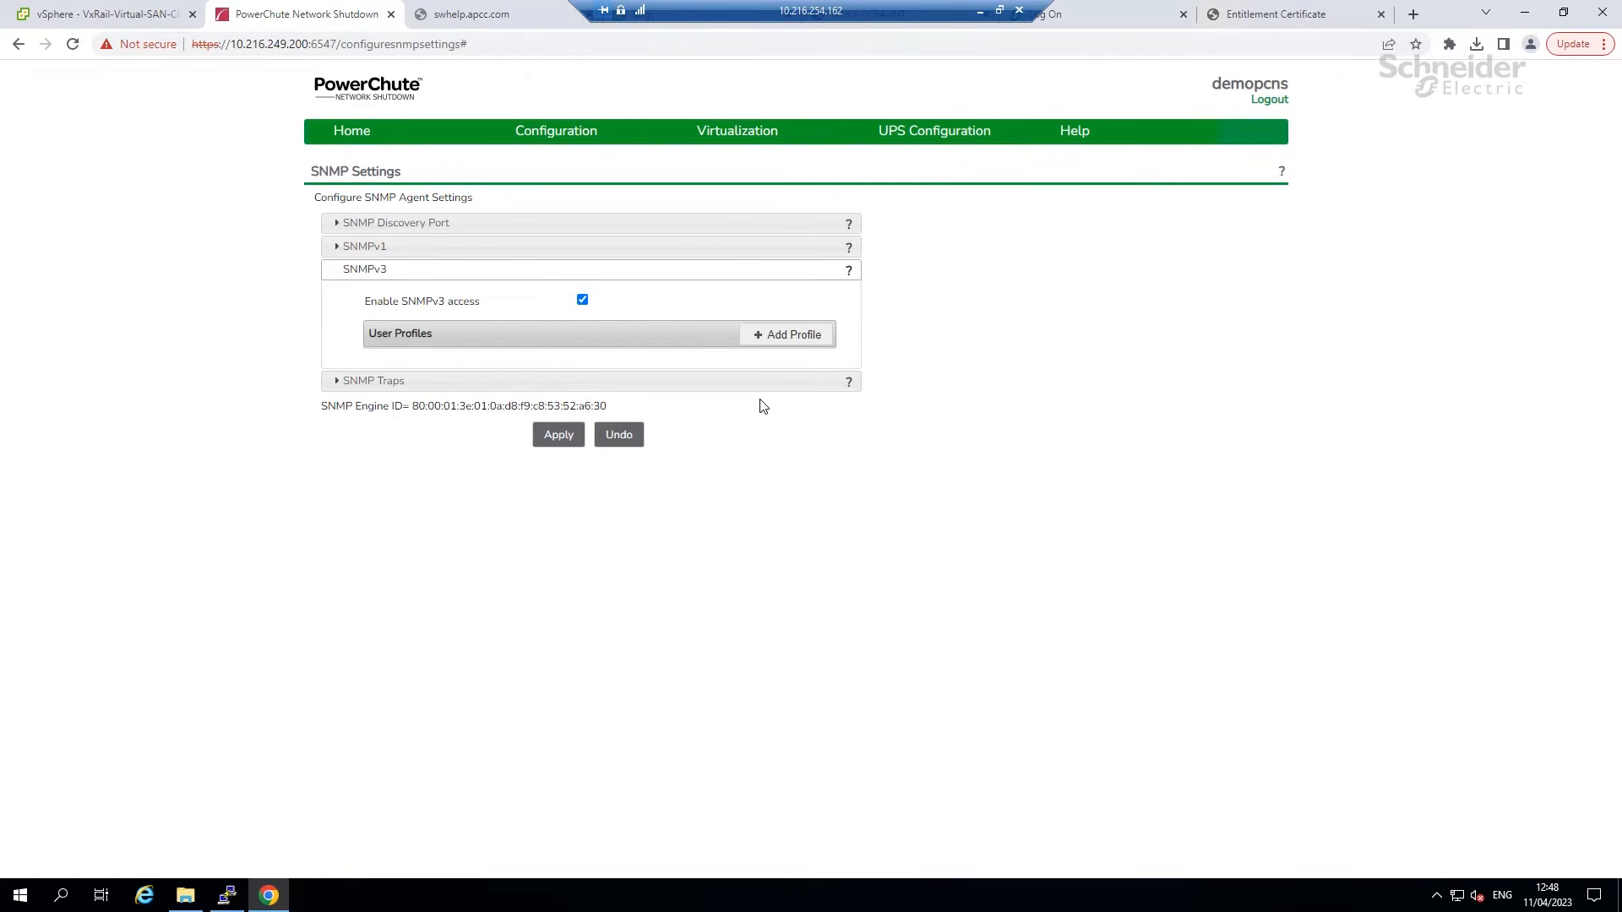
click(557, 433)
click(728, 169)
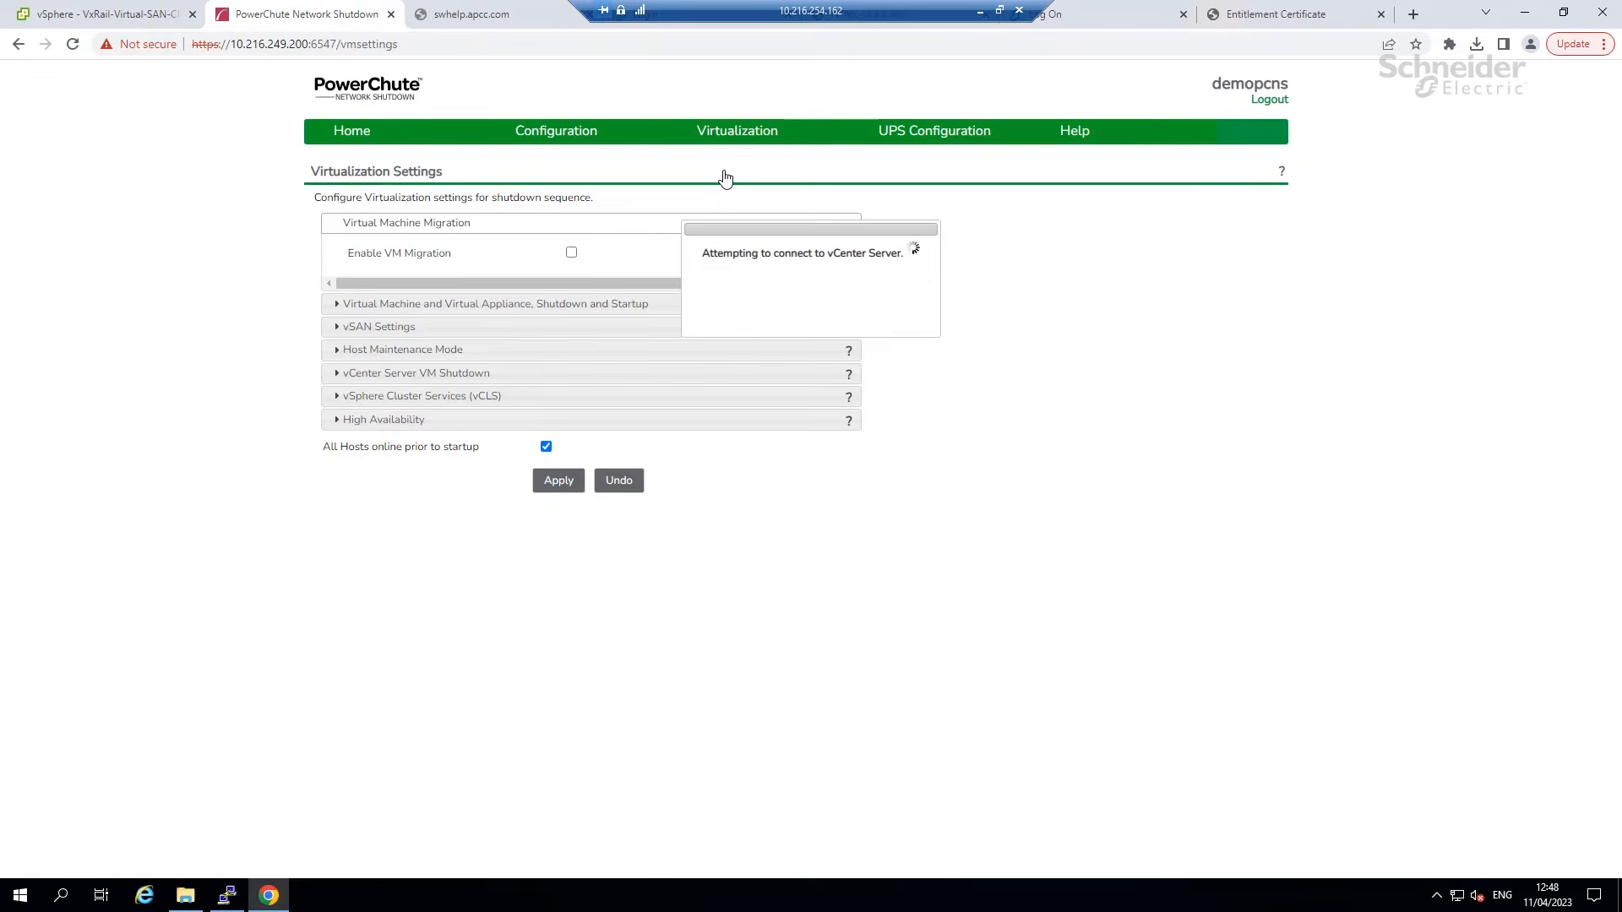
Set the VM/vApp shutdown duration to 240 seconds.
click(556, 357)
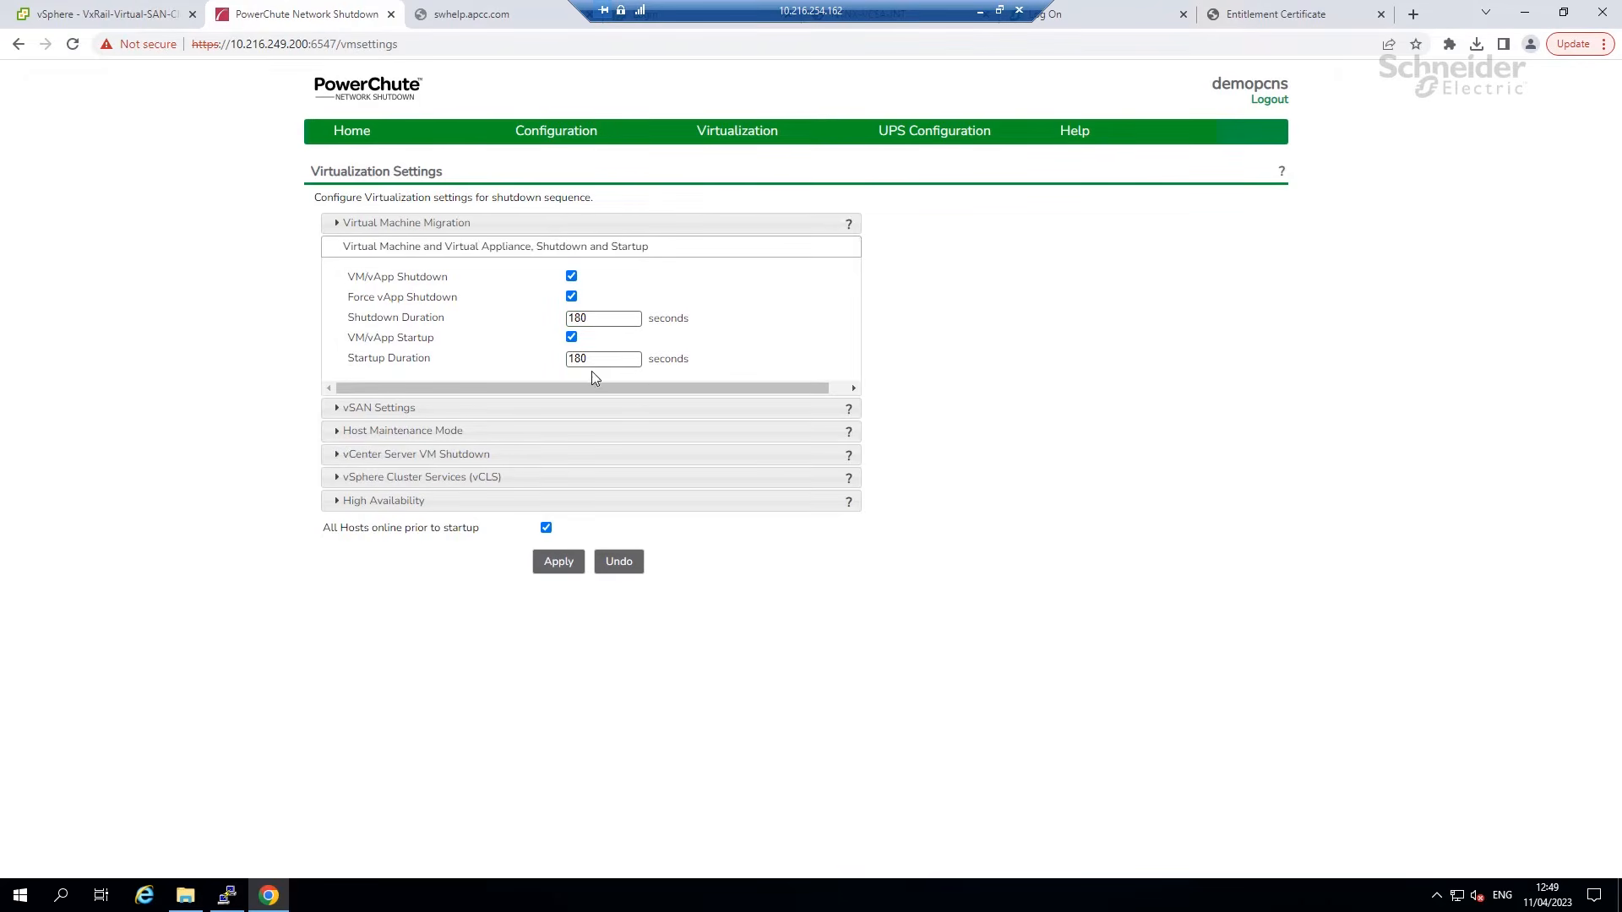
drag(593, 369, 550, 319)
text(240)
drag(589, 359, 525, 364)
text(240)
click(510, 407)
Check vSAN and host maintenance options, leaving Skip Host Maintenance Mode enabled.
click(573, 304)
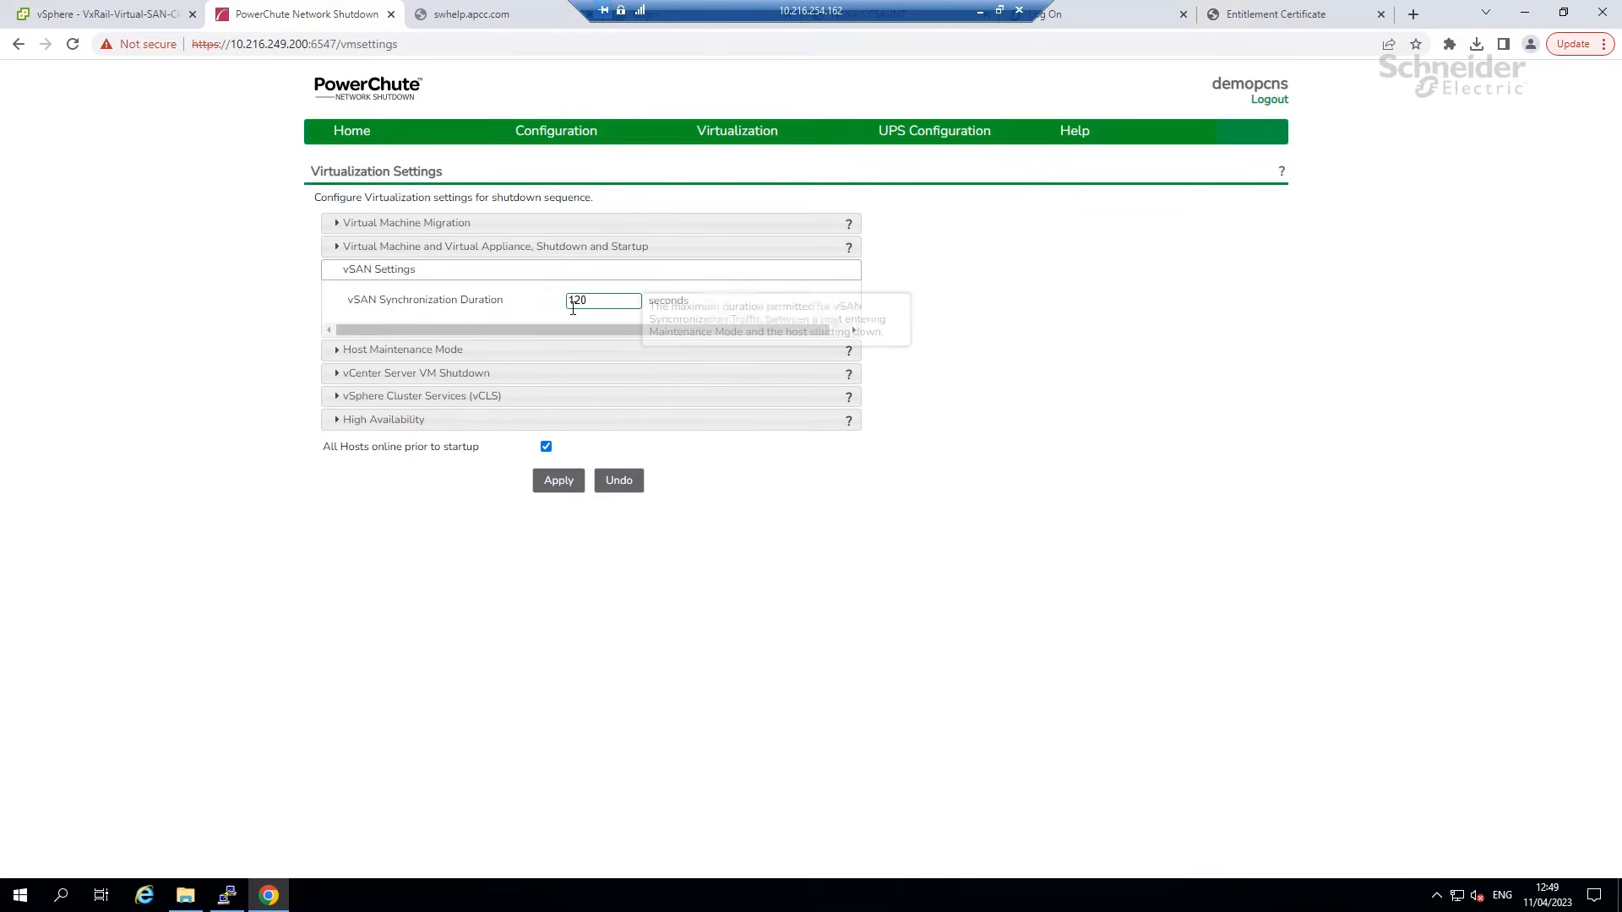
click(489, 355)
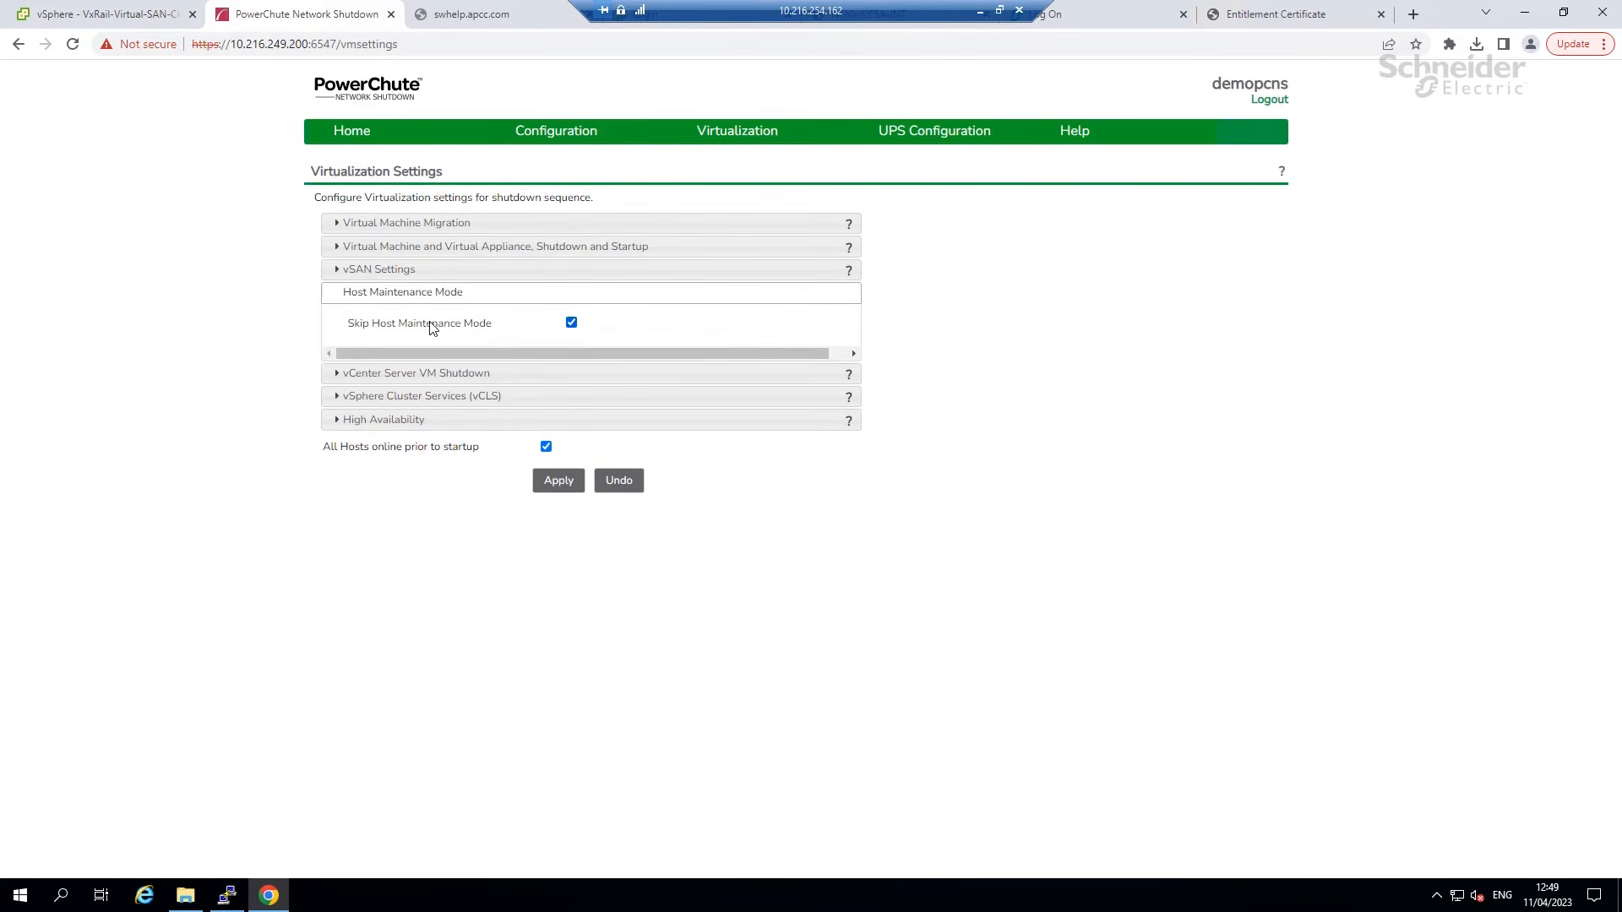
click(570, 322)
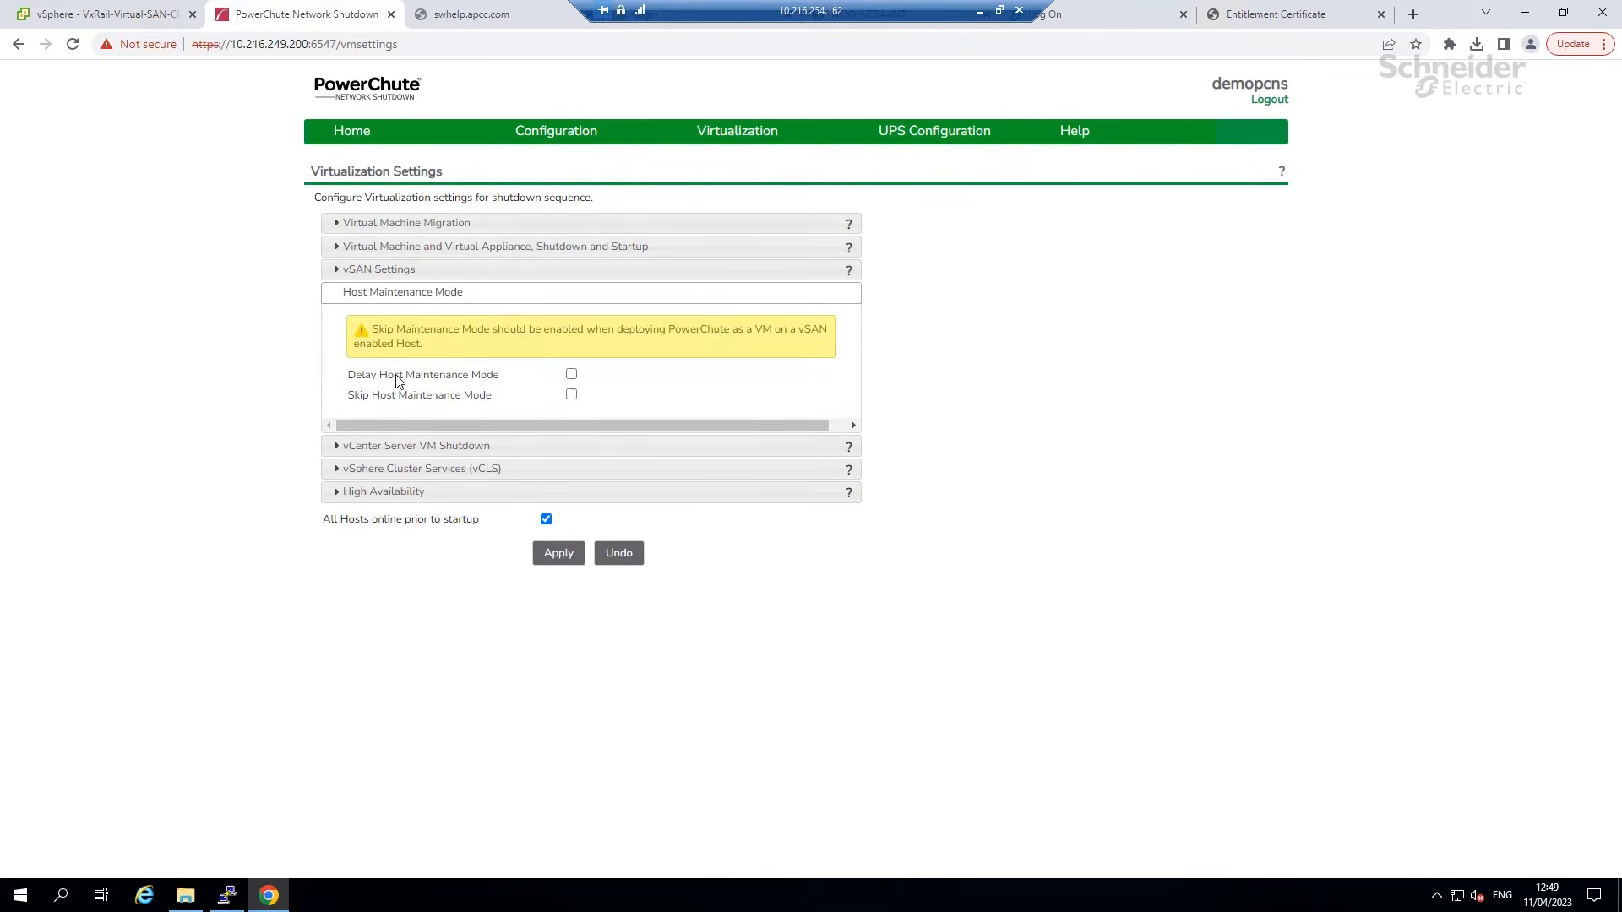
click(572, 374)
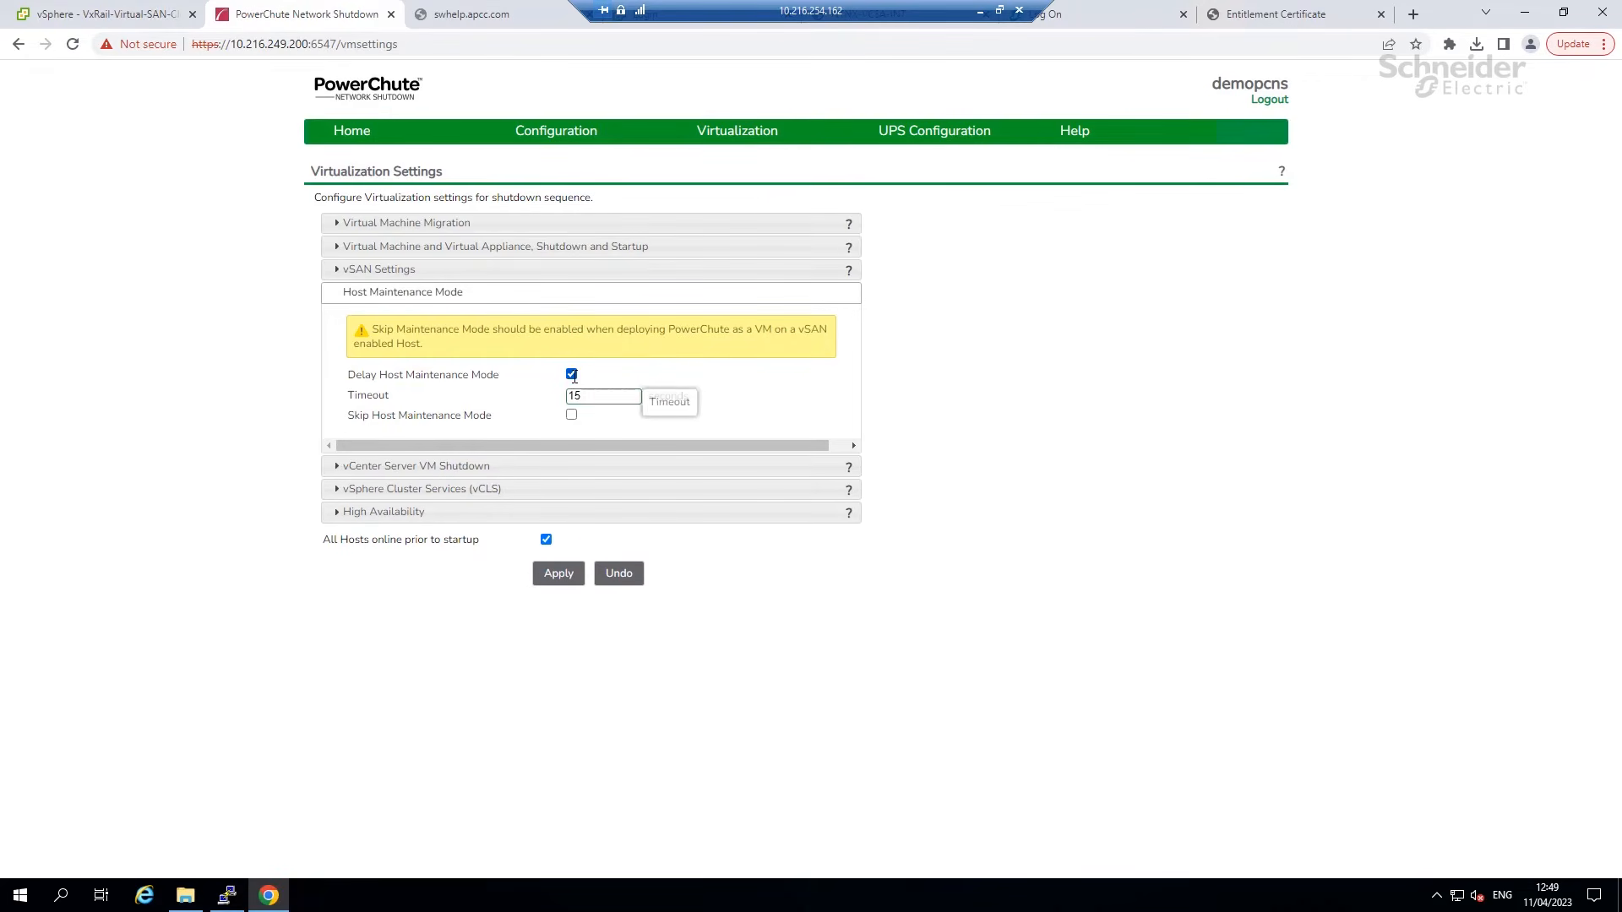
click(572, 374)
click(571, 395)
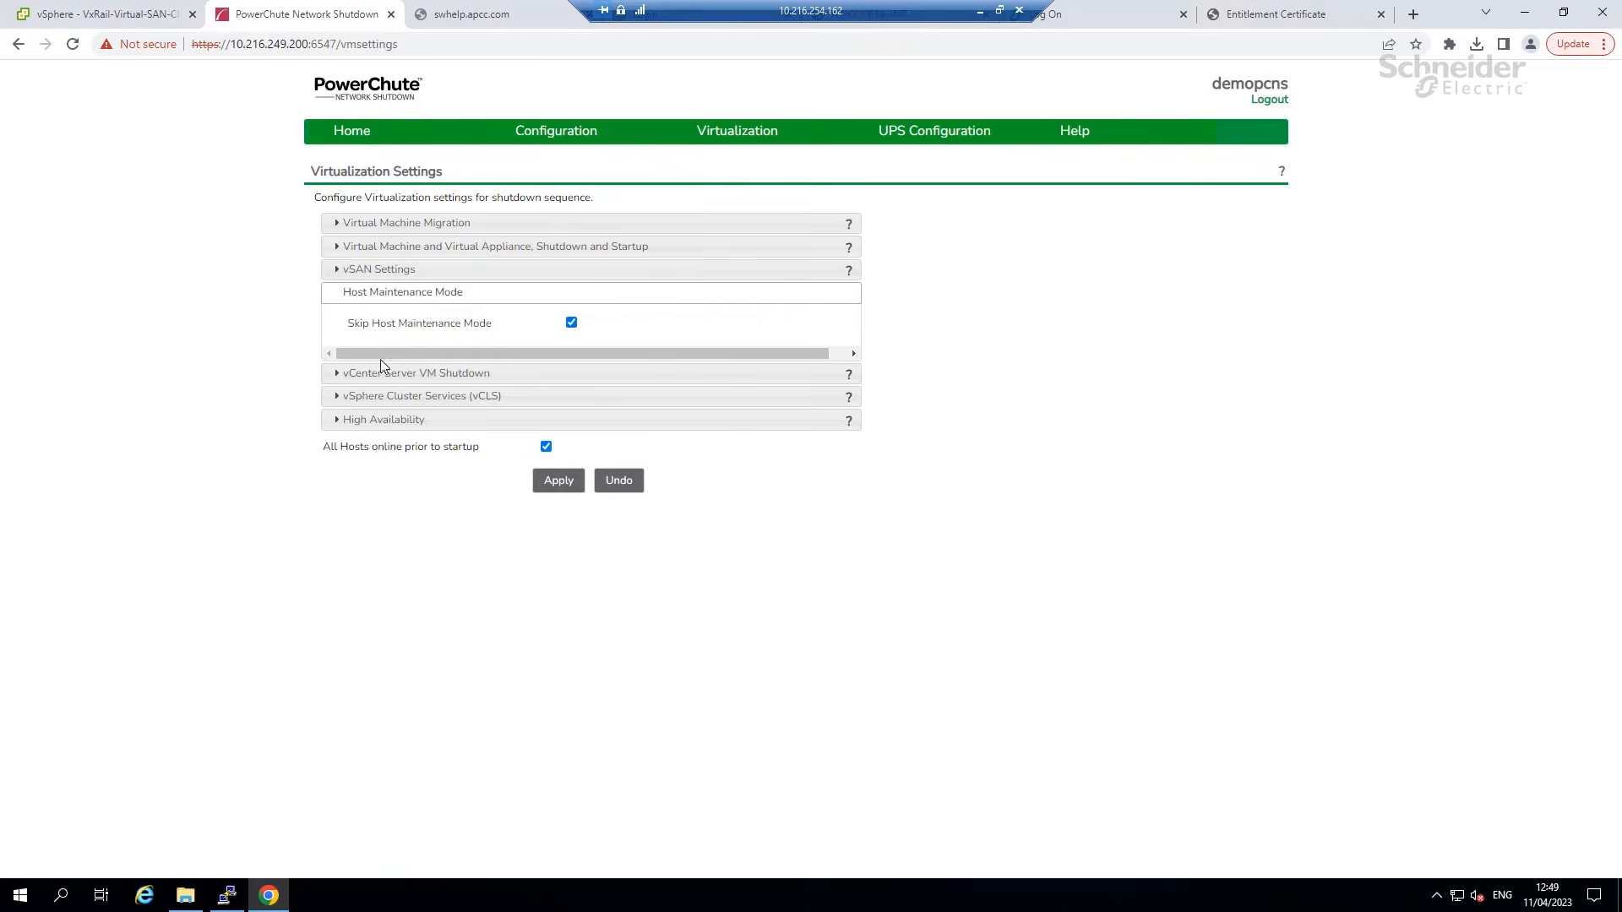
Review the vCenter Server VM, vCLS and High Availability settings.
click(420, 374)
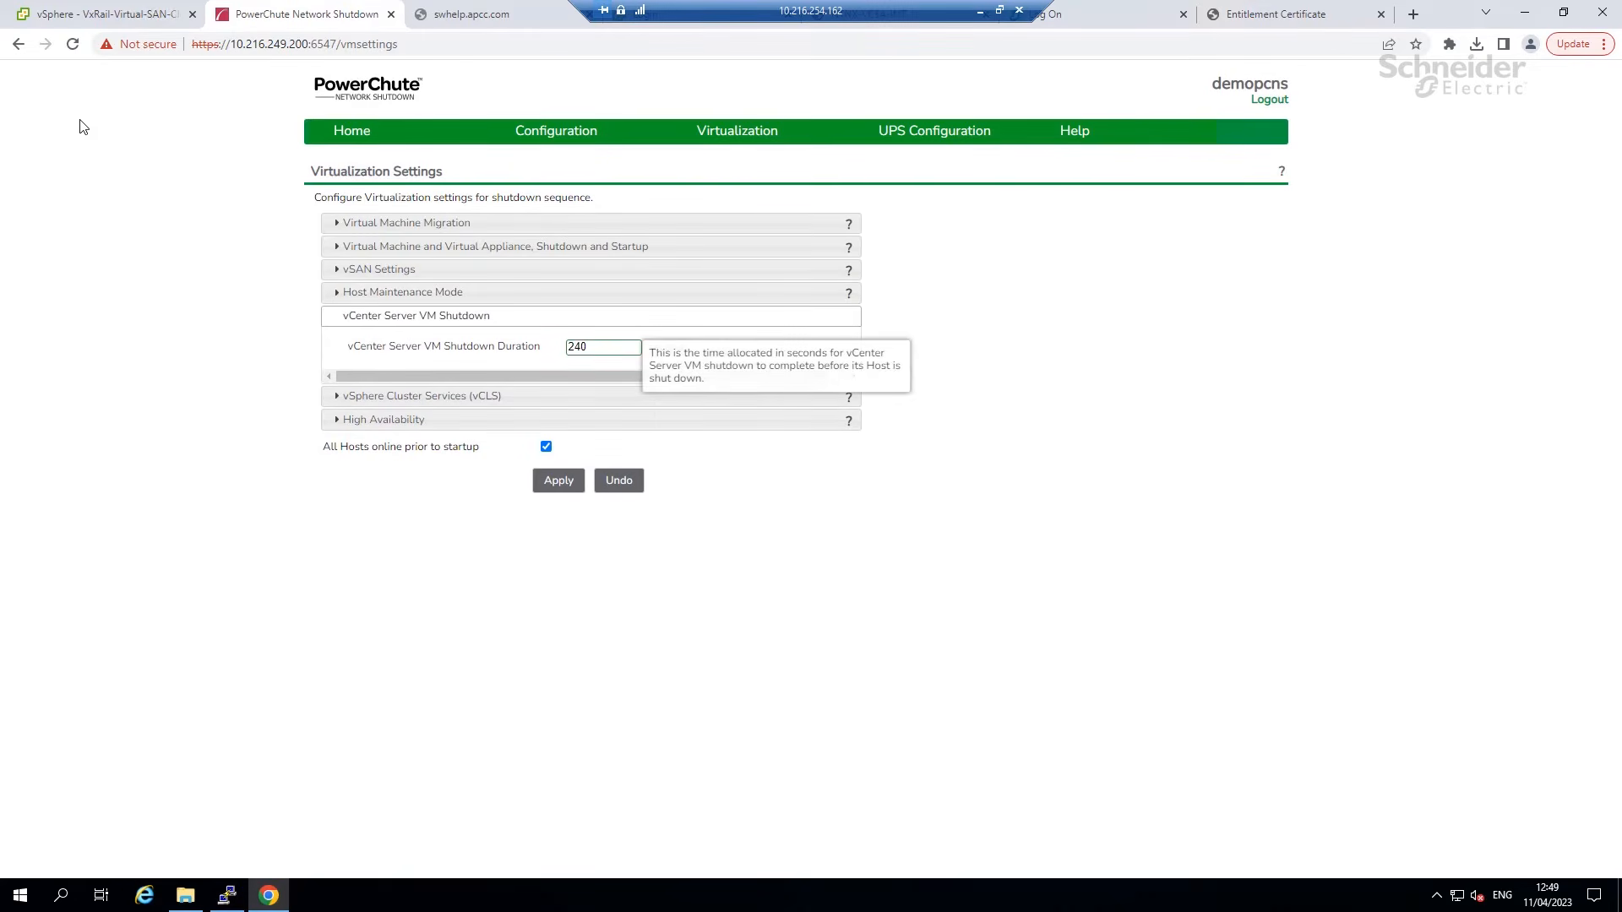
click(421, 397)
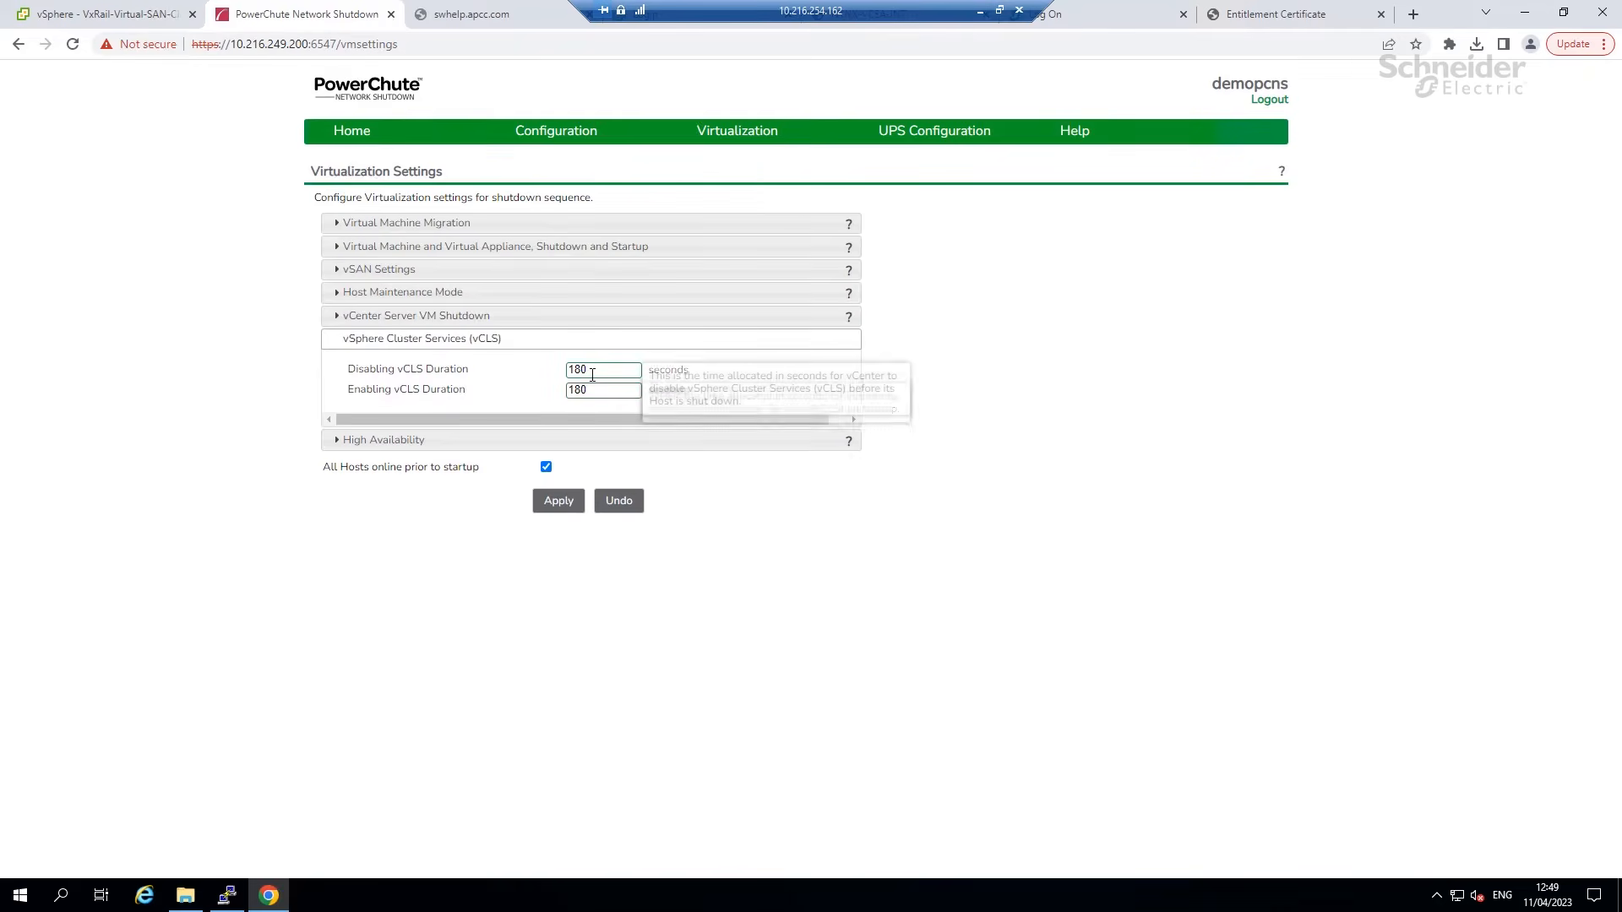
click(435, 442)
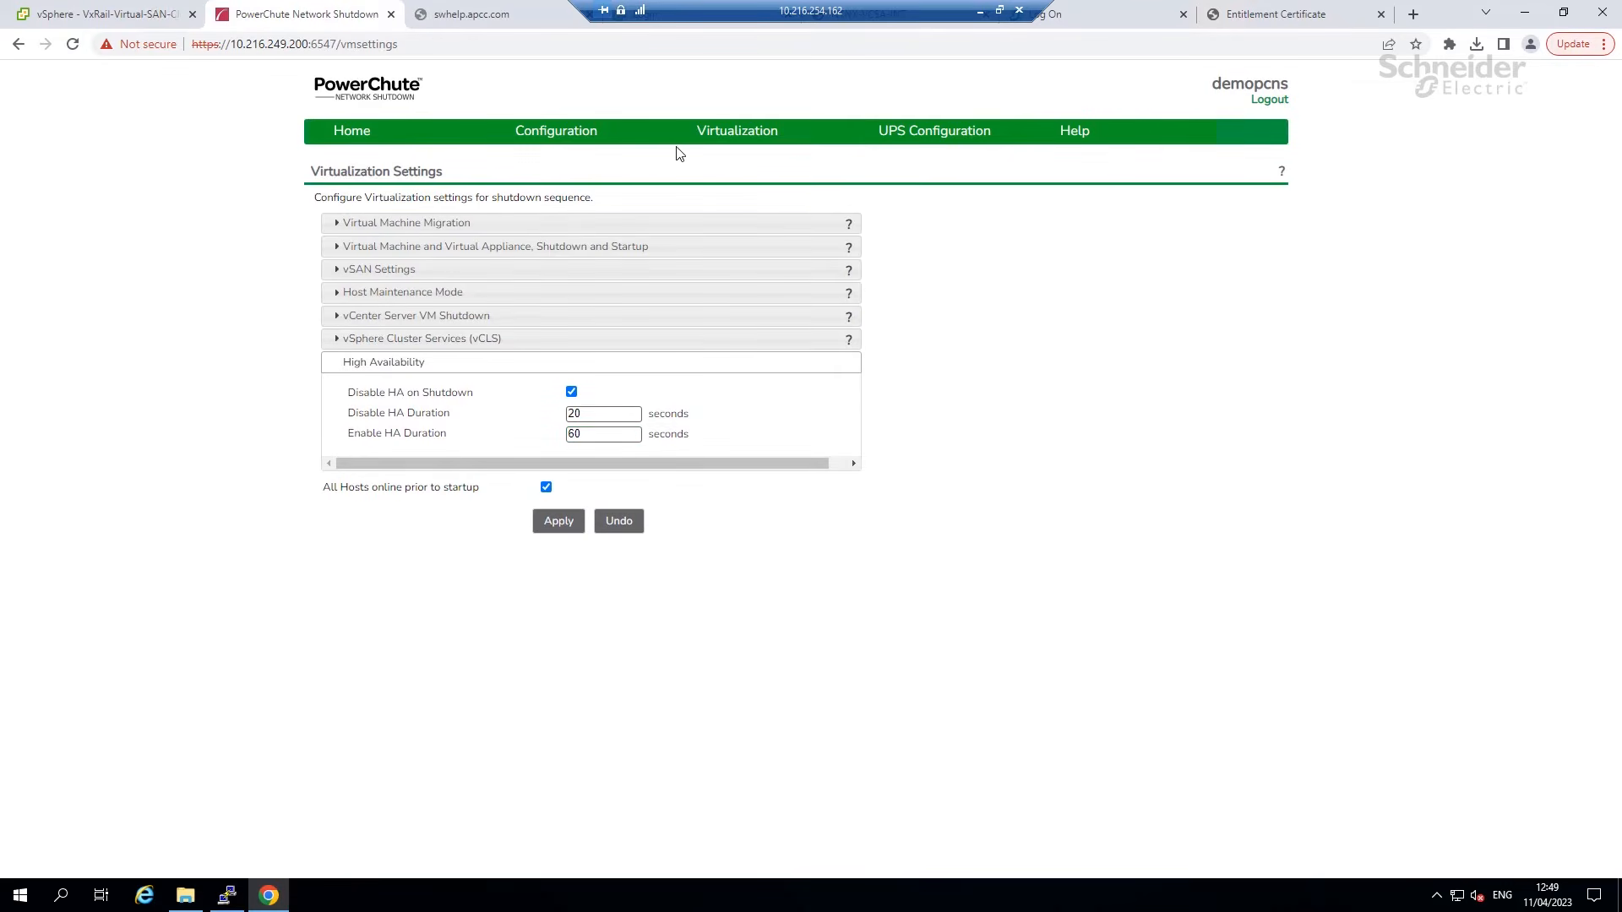
Go to the VM Prioritization page, leaving the previous page without saving.
mouse_move(737, 135)
click(731, 213)
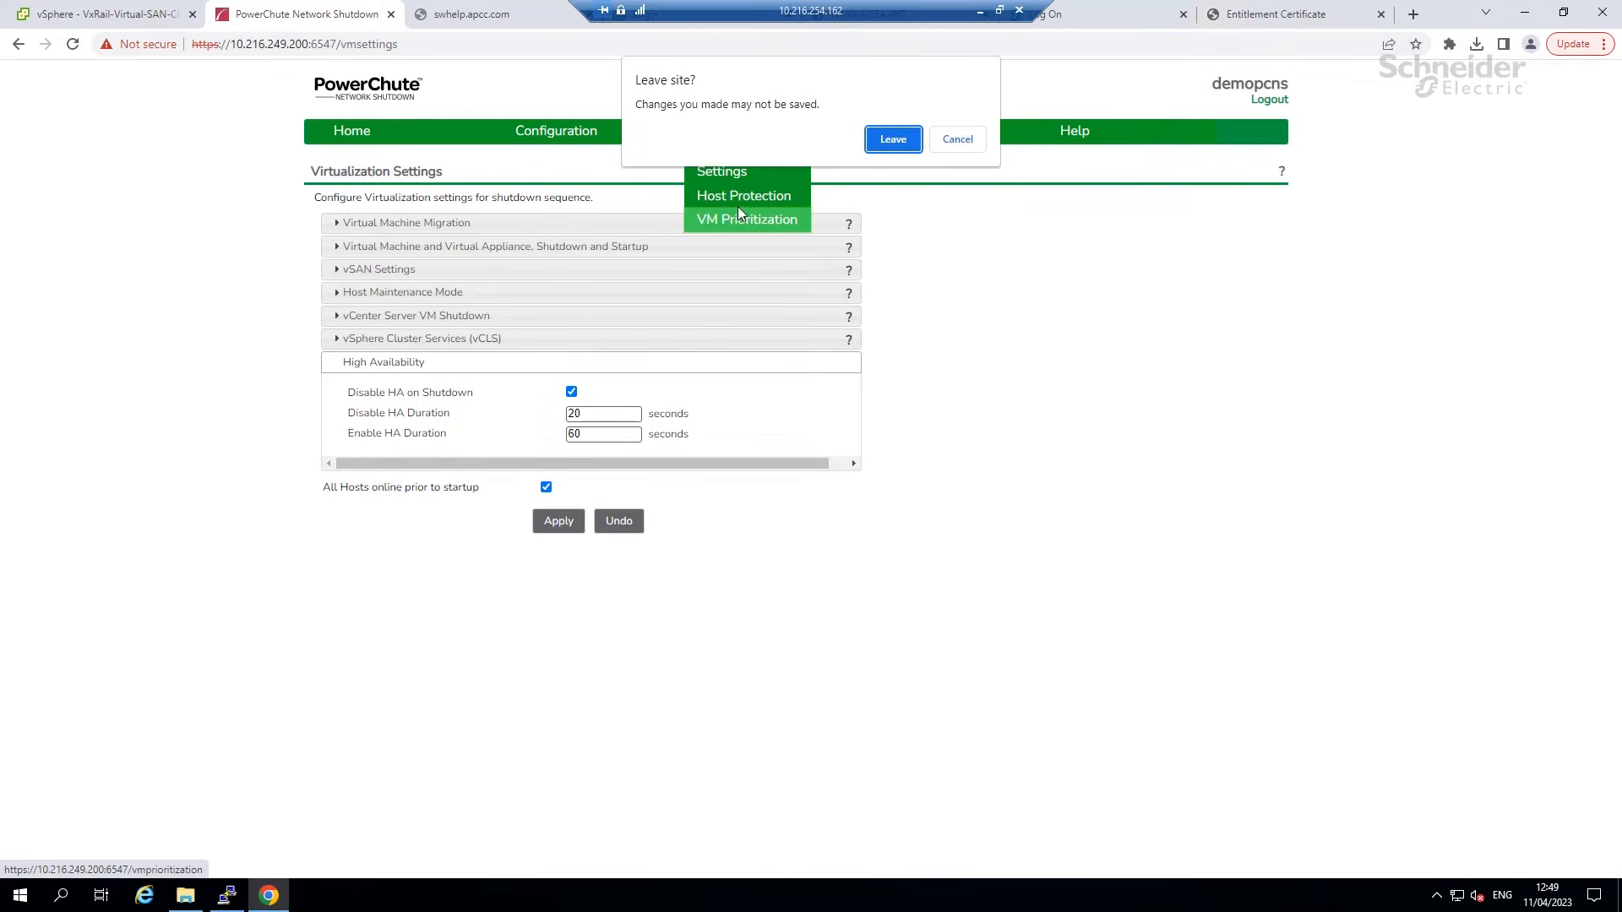
click(902, 145)
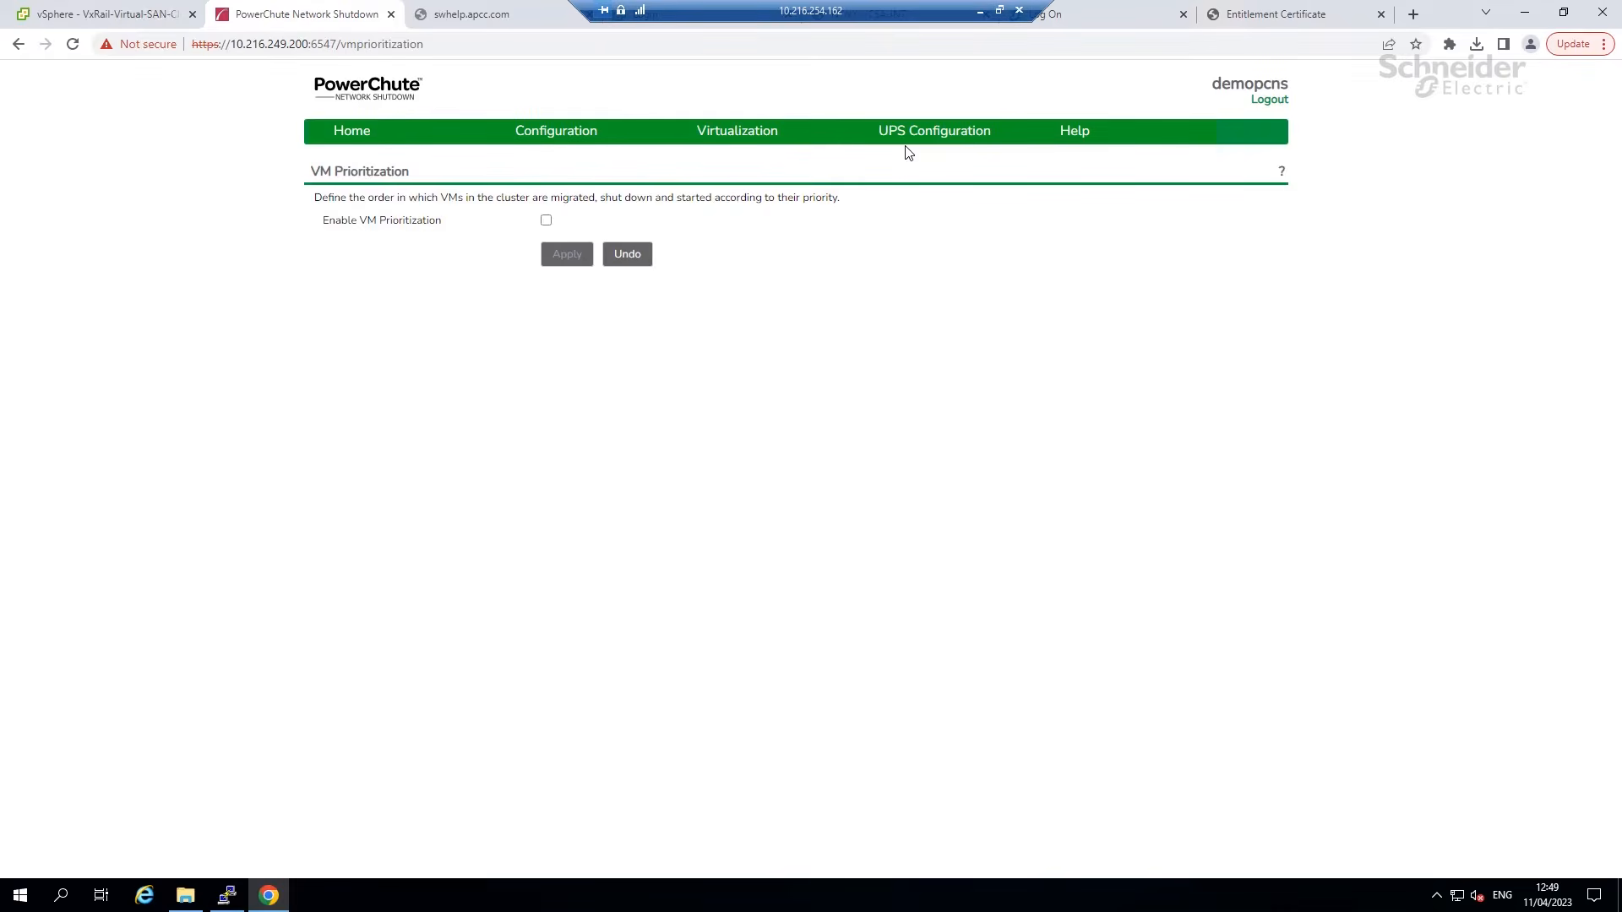
Enable VM prioritization, trial-assign CentOS7-1 to High and CentOS7-6 to Medium, then undo the changes.
click(545, 220)
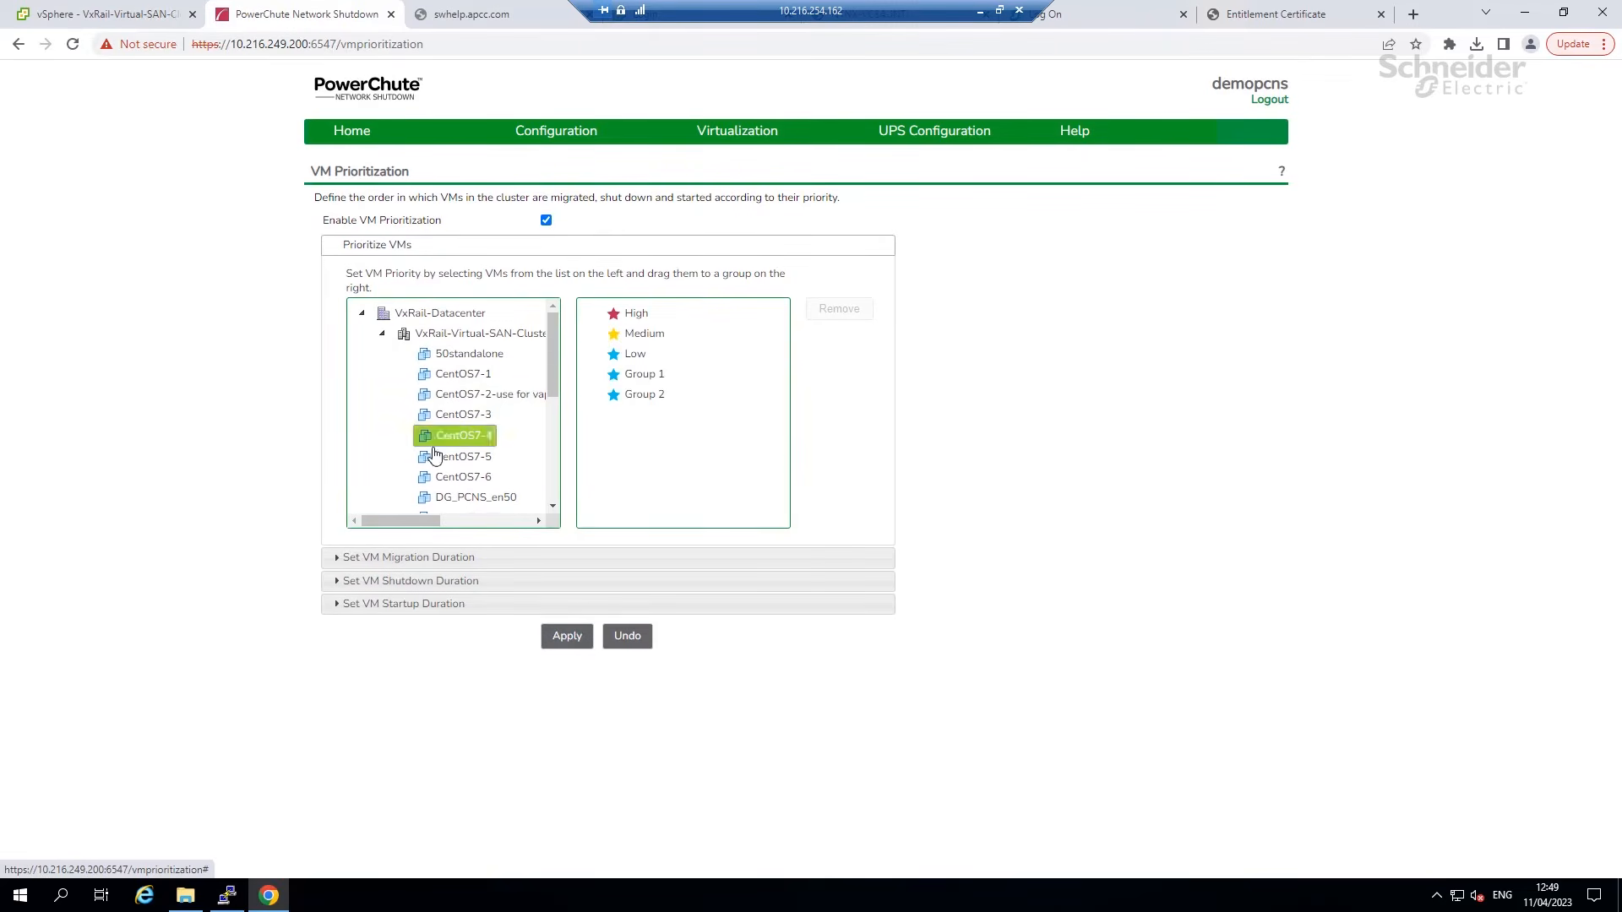
drag(463, 374, 630, 314)
drag(473, 512, 646, 395)
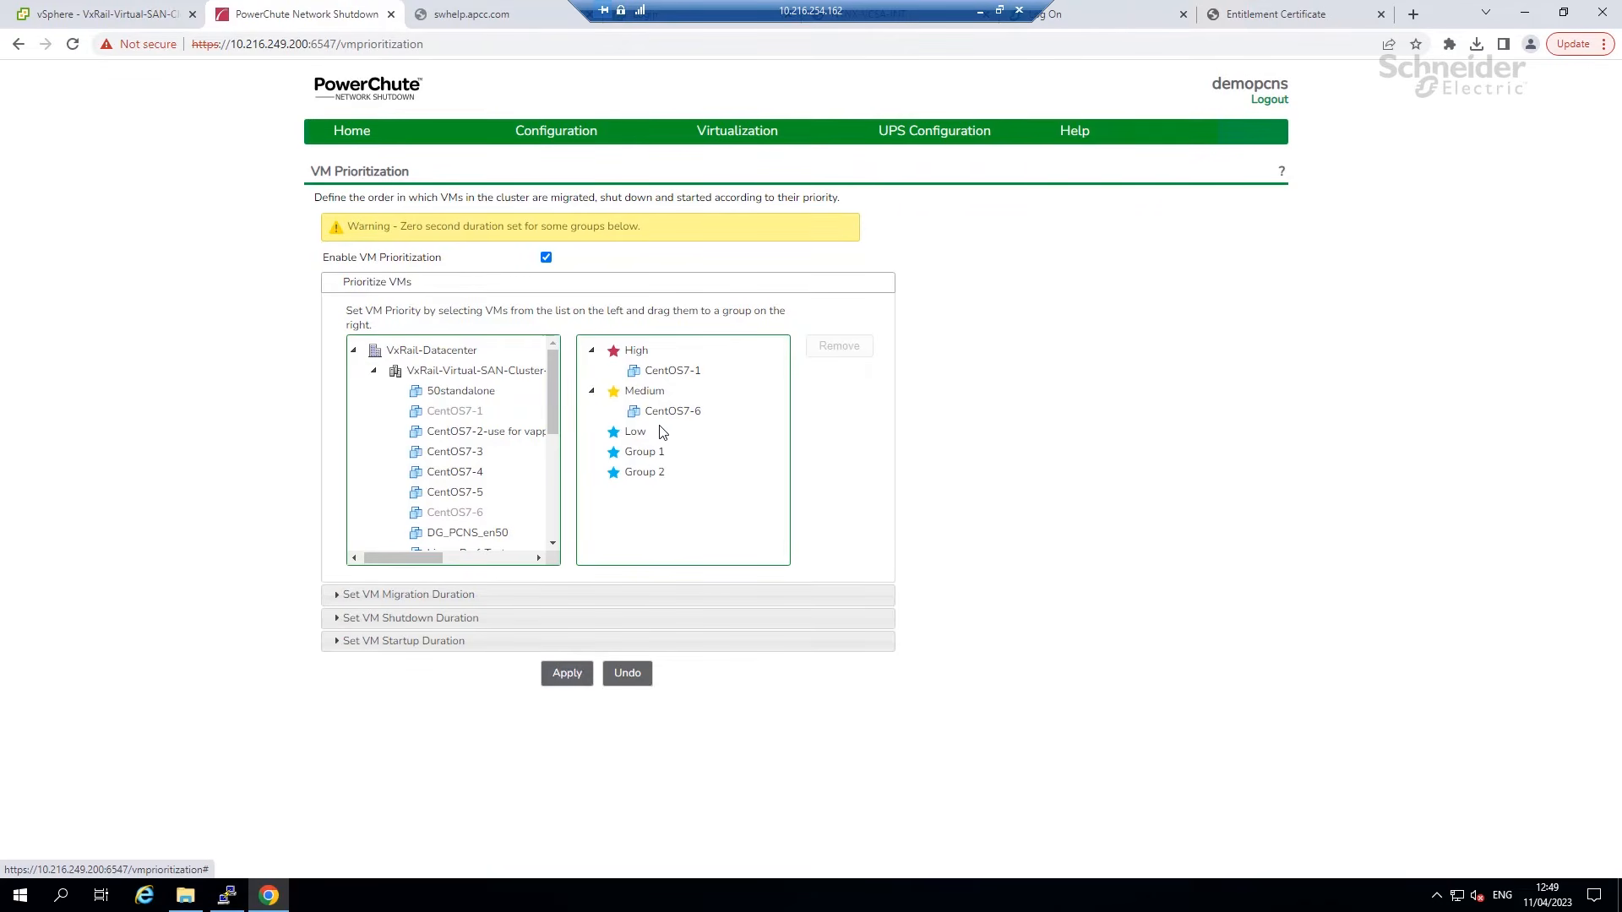
click(435, 618)
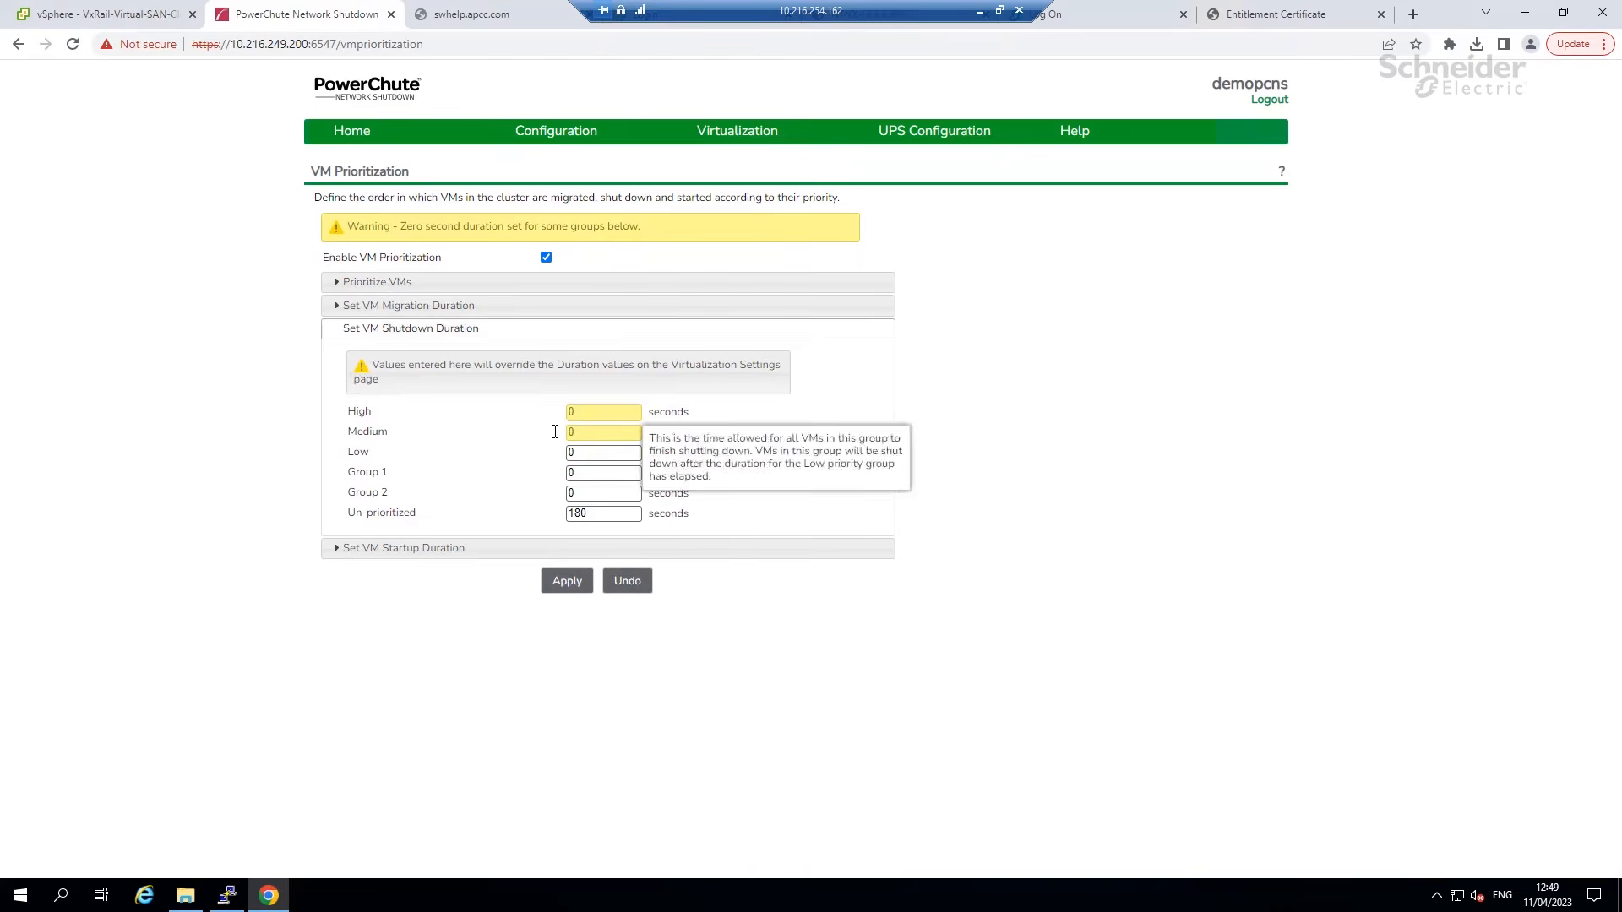
click(627, 589)
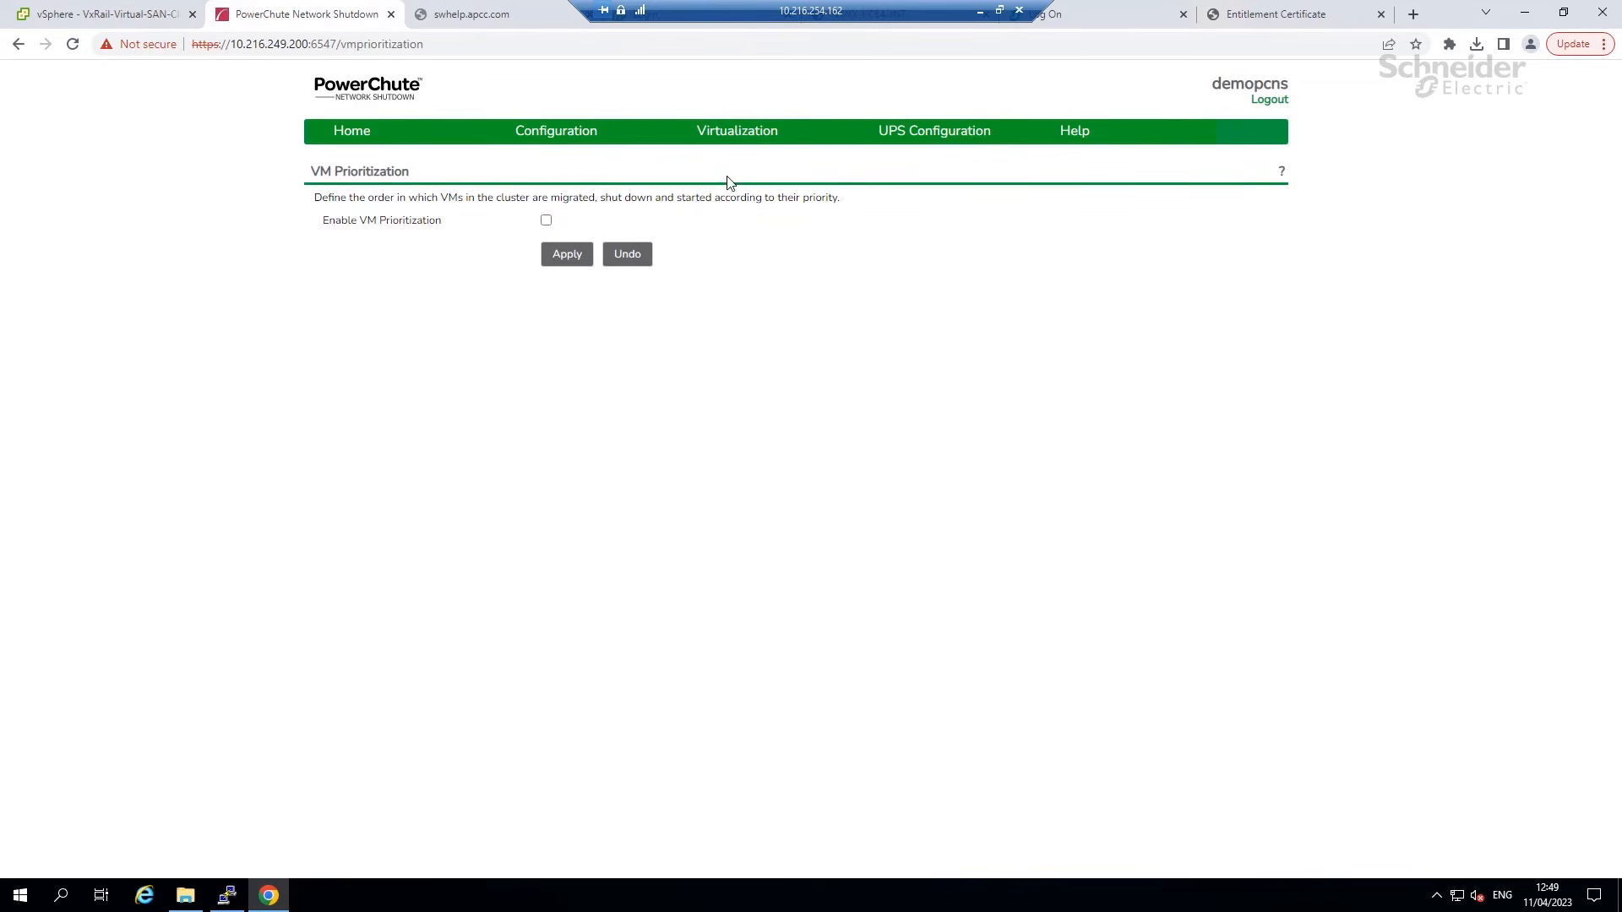
Launch the web interface for management card 10.216.254.4 in a new tab.
mouse_move(900, 136)
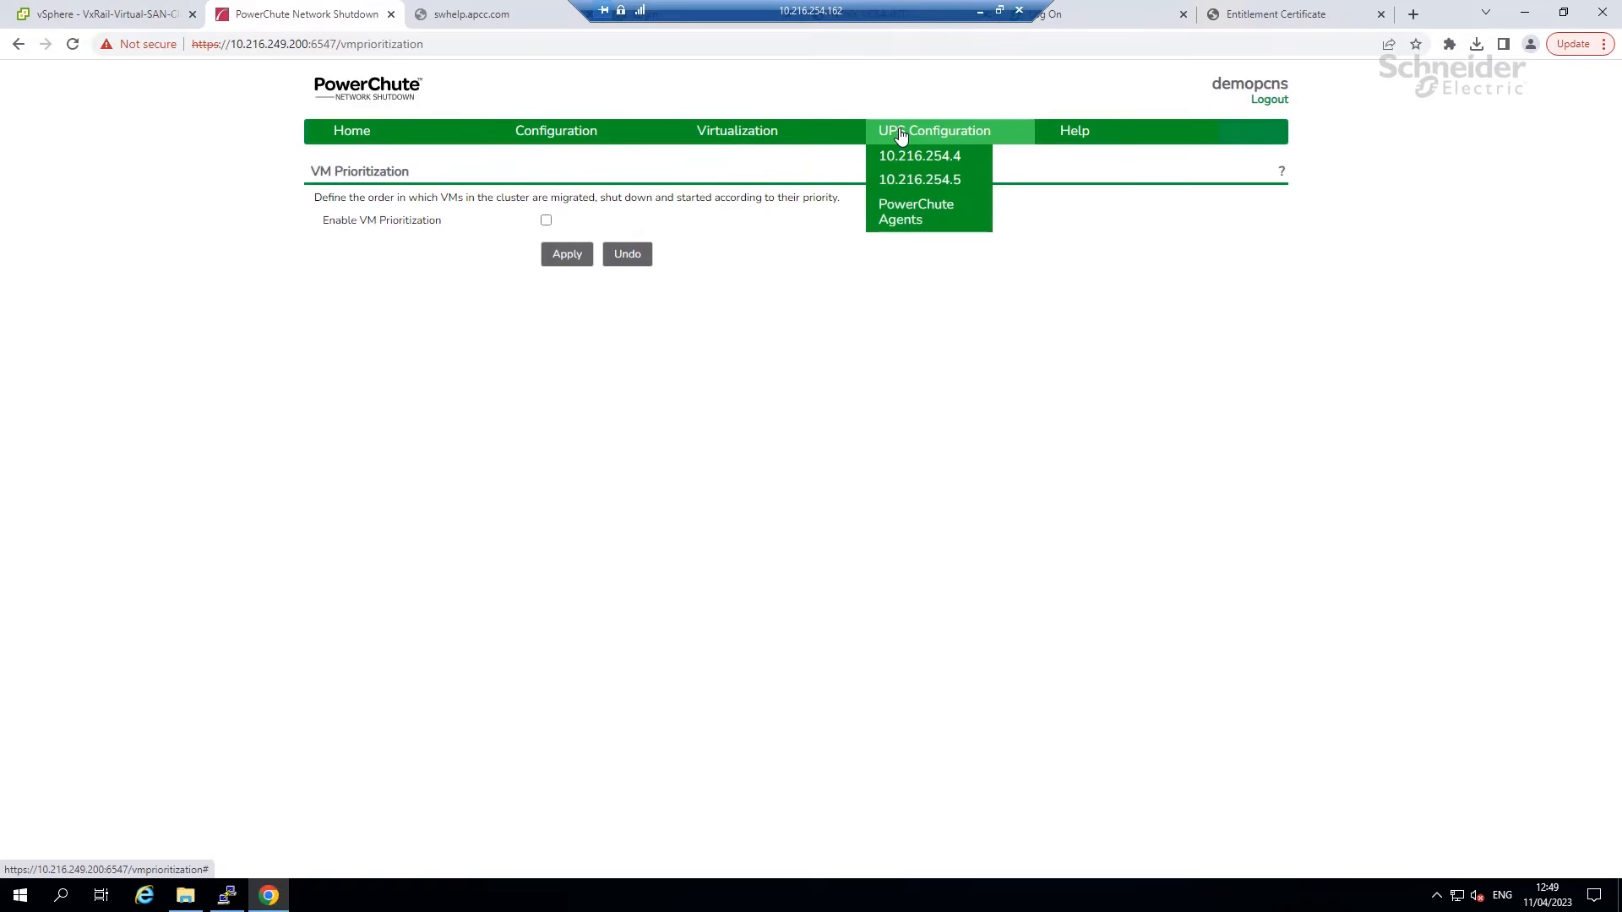
click(909, 158)
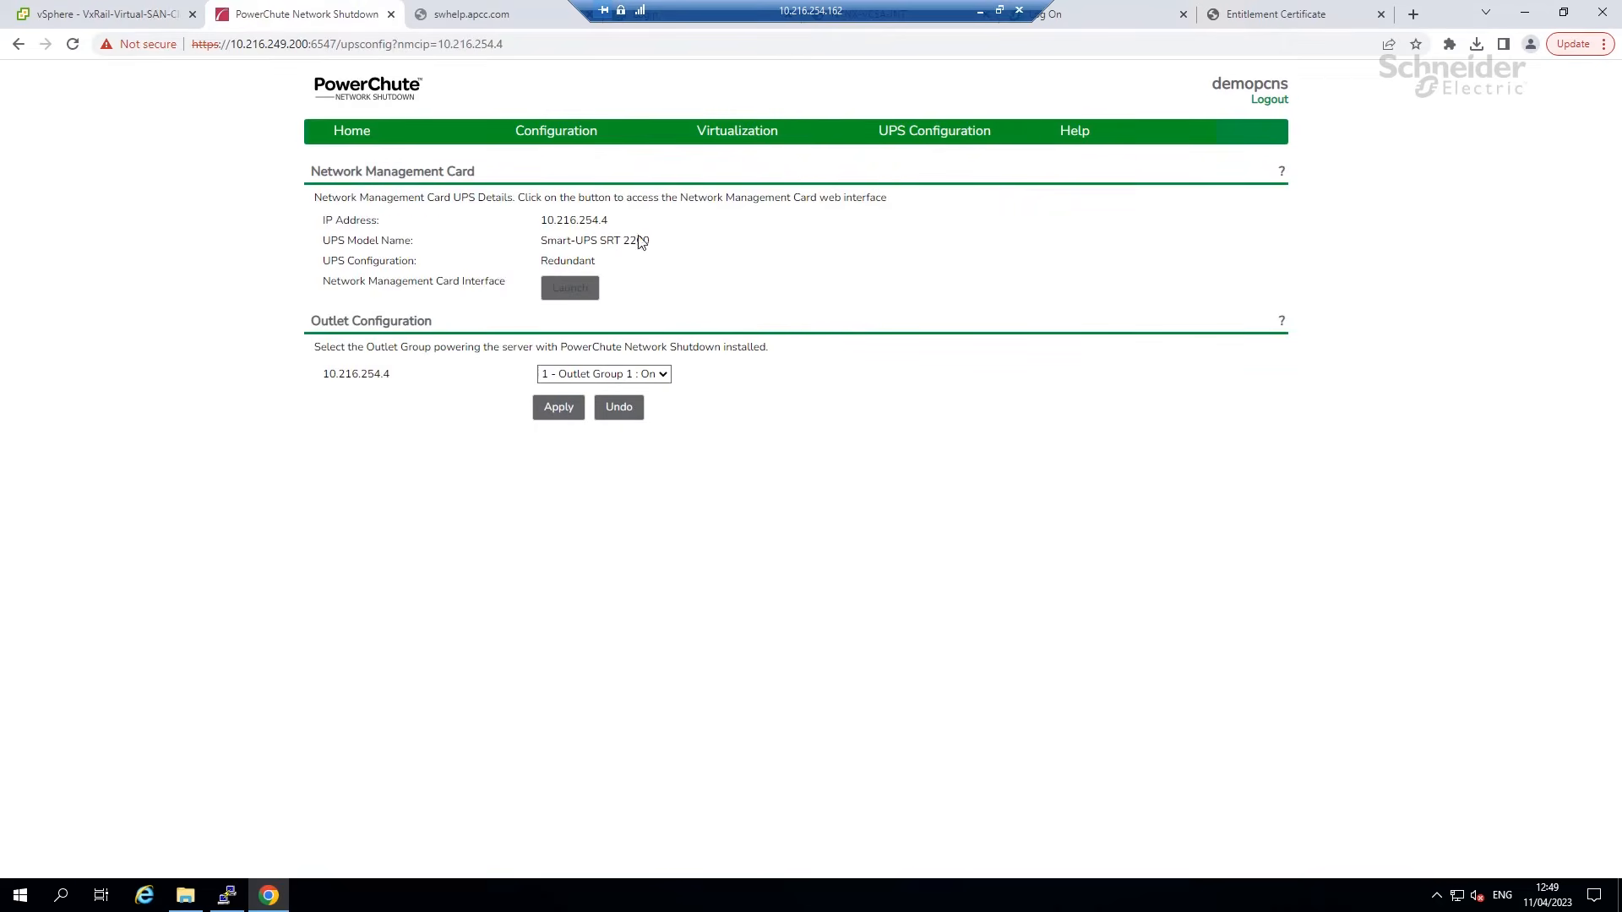
click(566, 296)
Review the registered PowerChute Agents, then check for software updates.
mouse_move(928, 135)
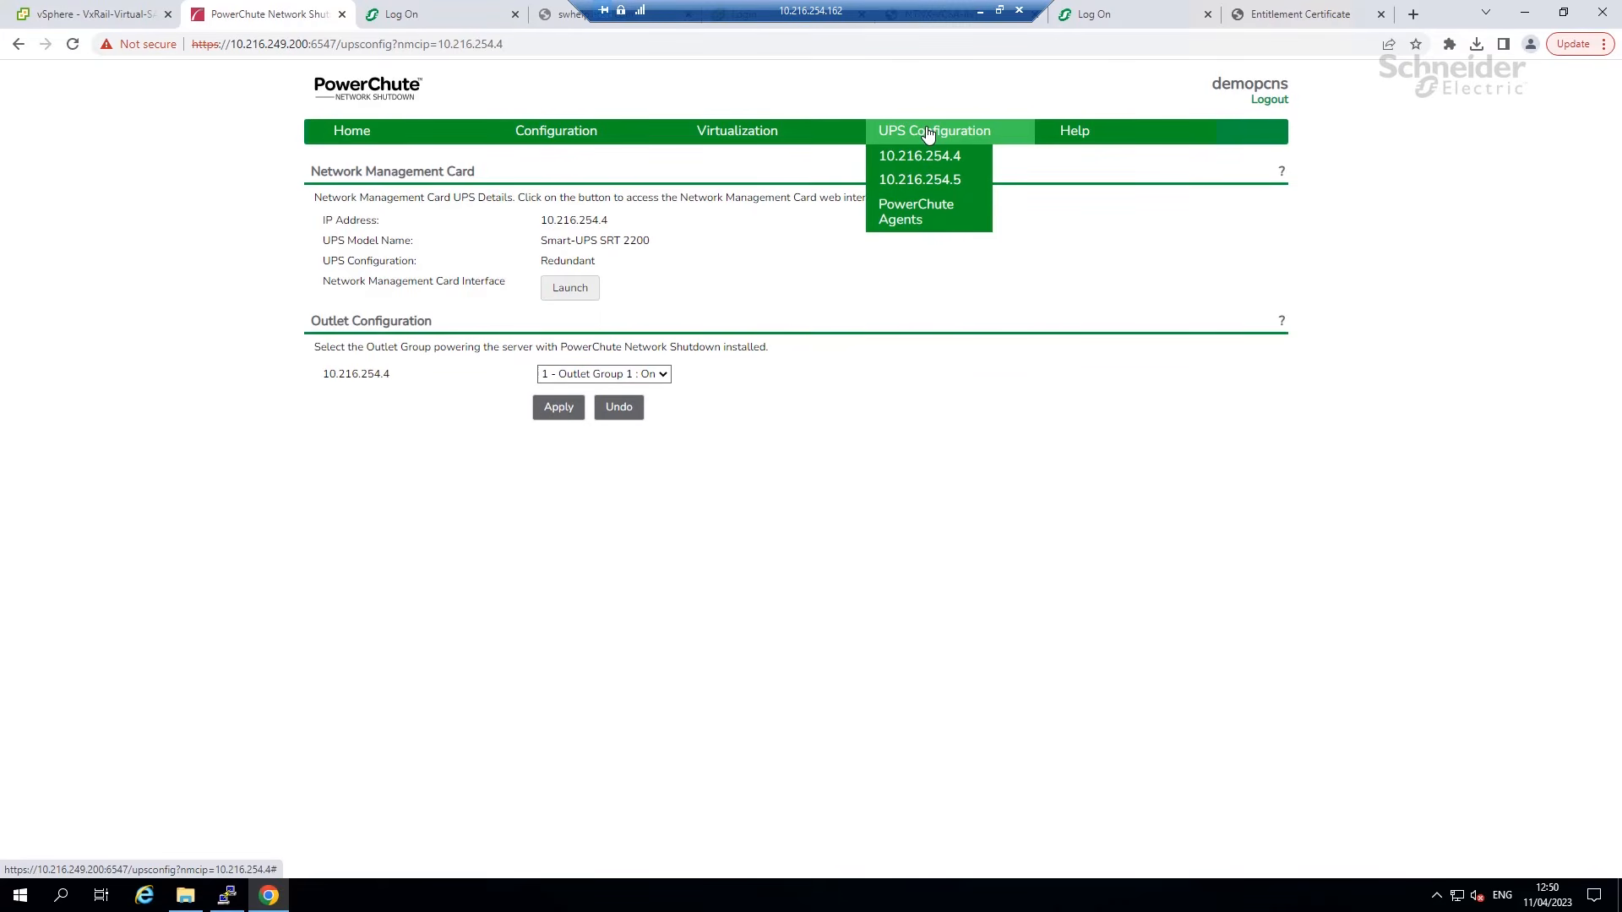
click(921, 215)
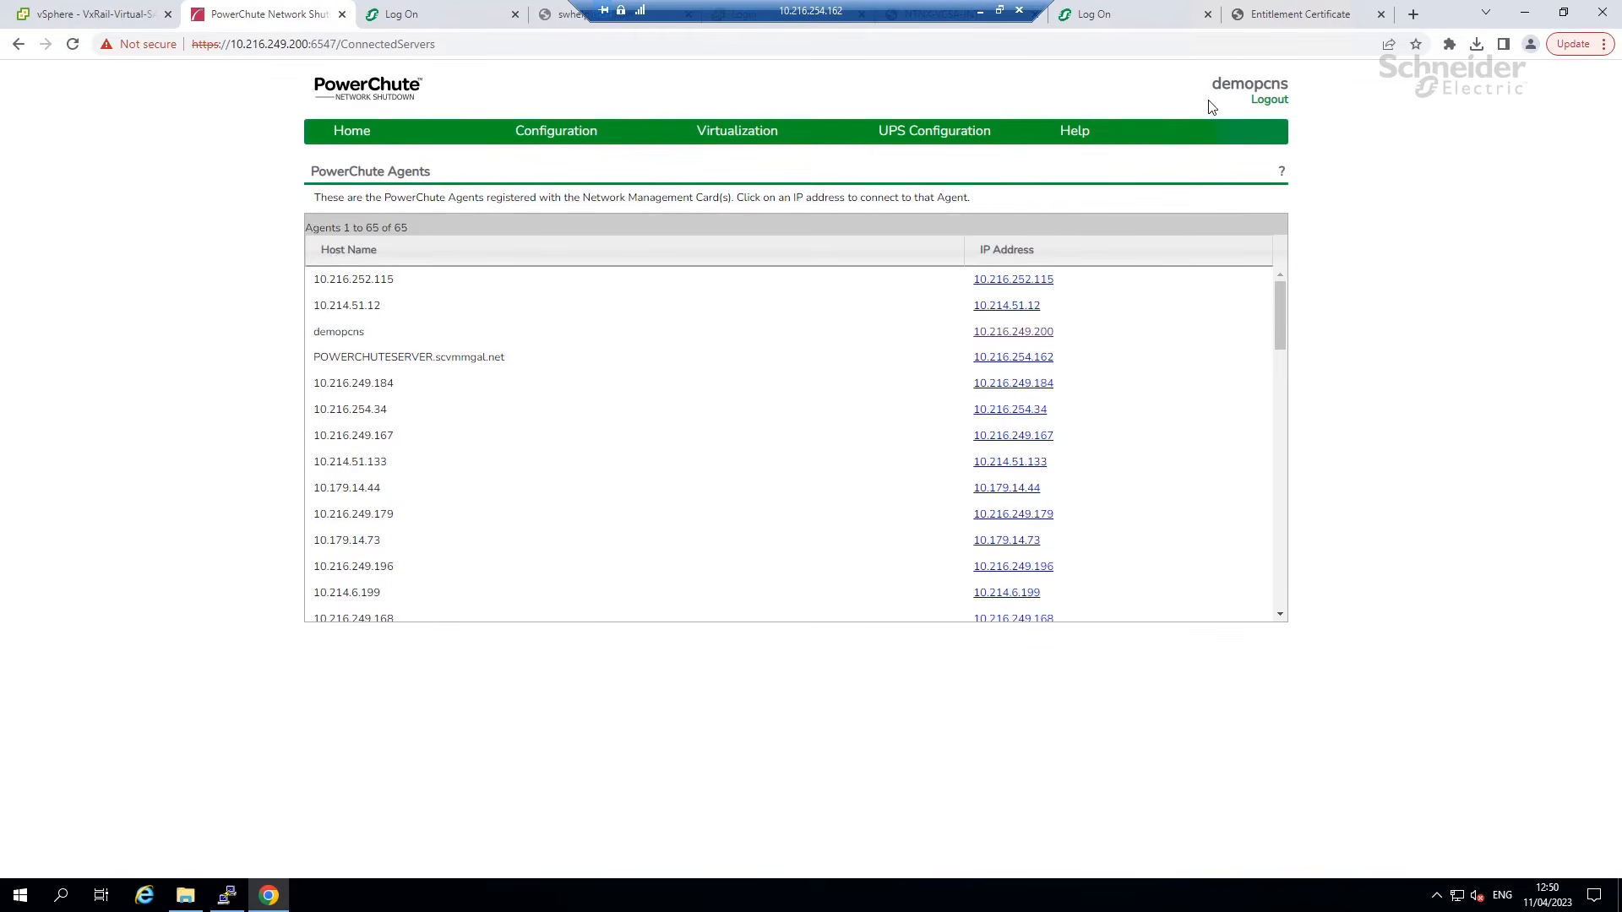
mouse_move(1078, 133)
click(1099, 169)
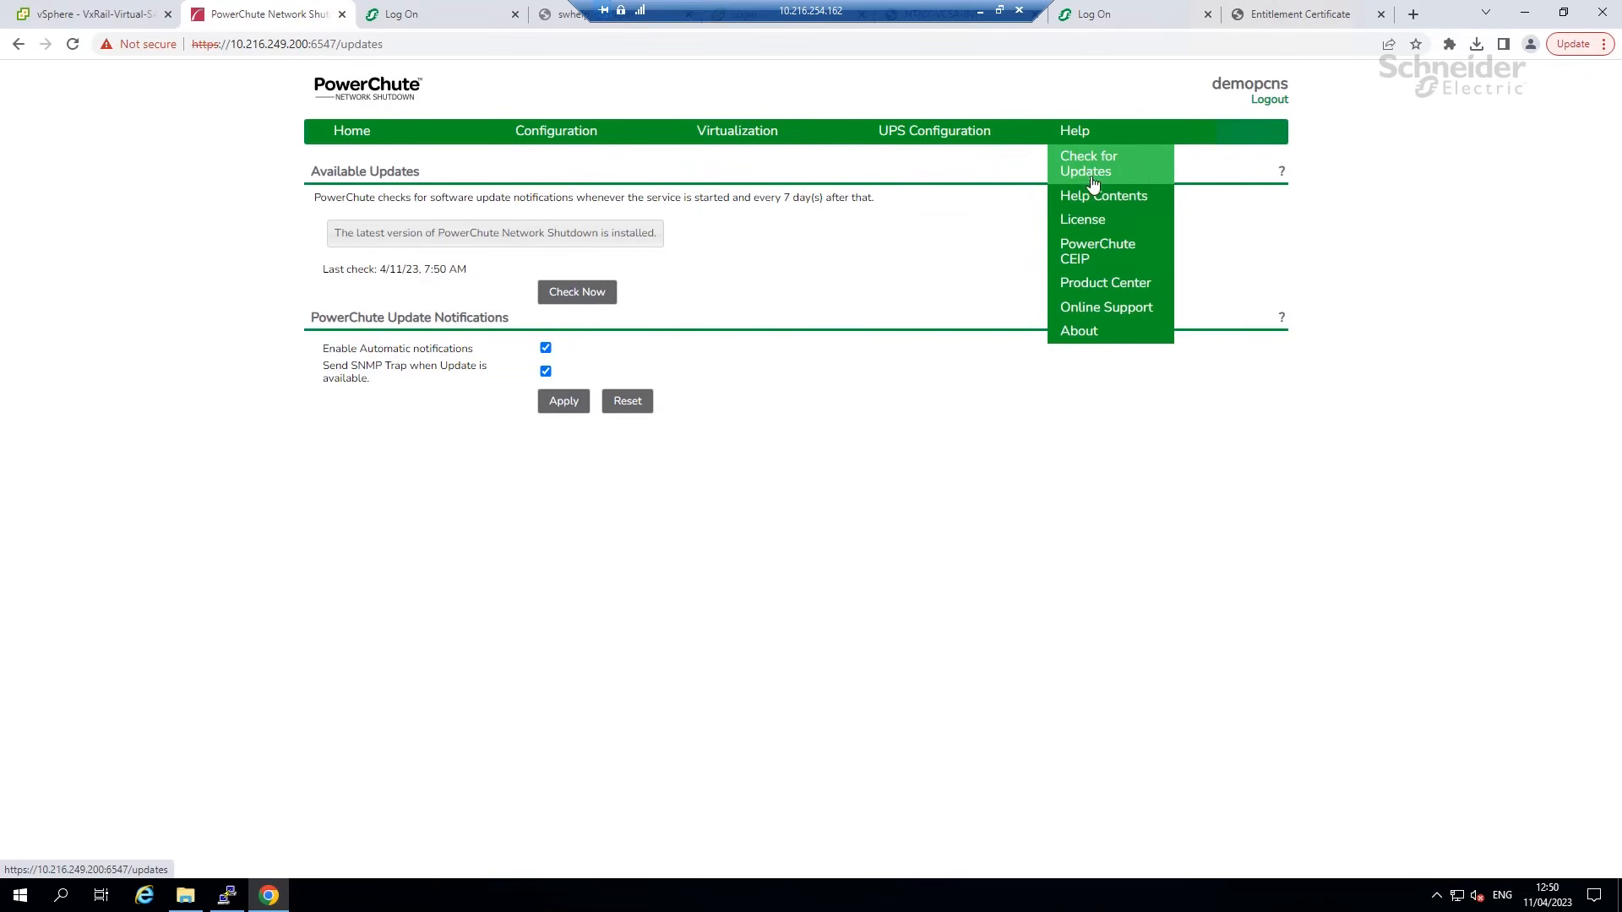
Show the PCNS-VHCI licence details and highlight its Fri Aug 15 2025 renewal date.
click(1070, 224)
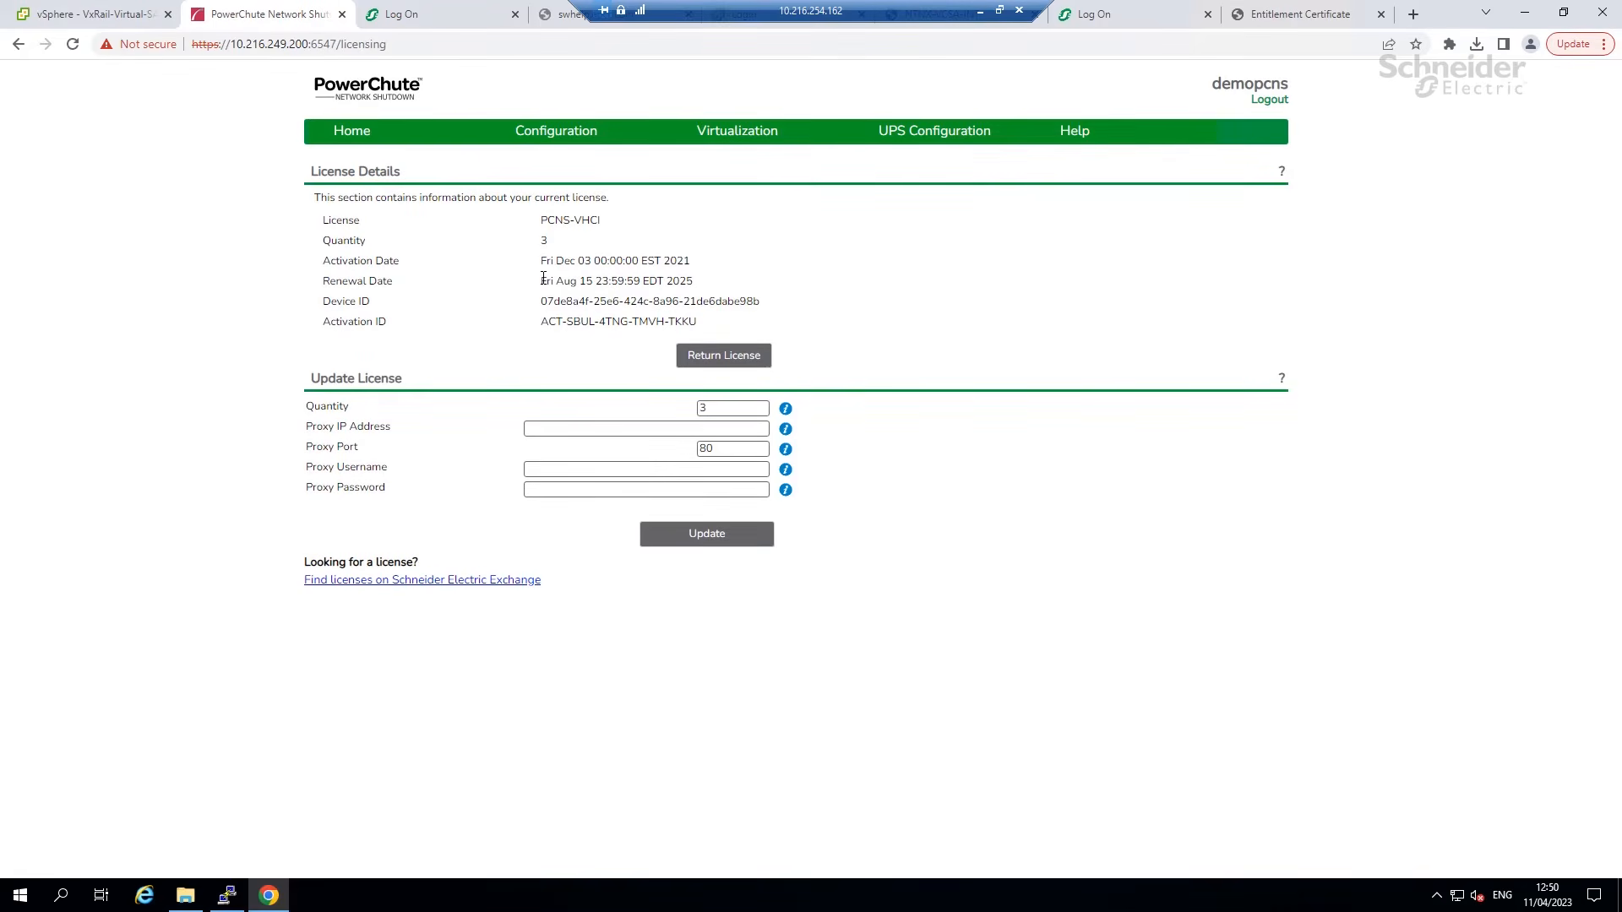
drag(541, 279, 695, 275)
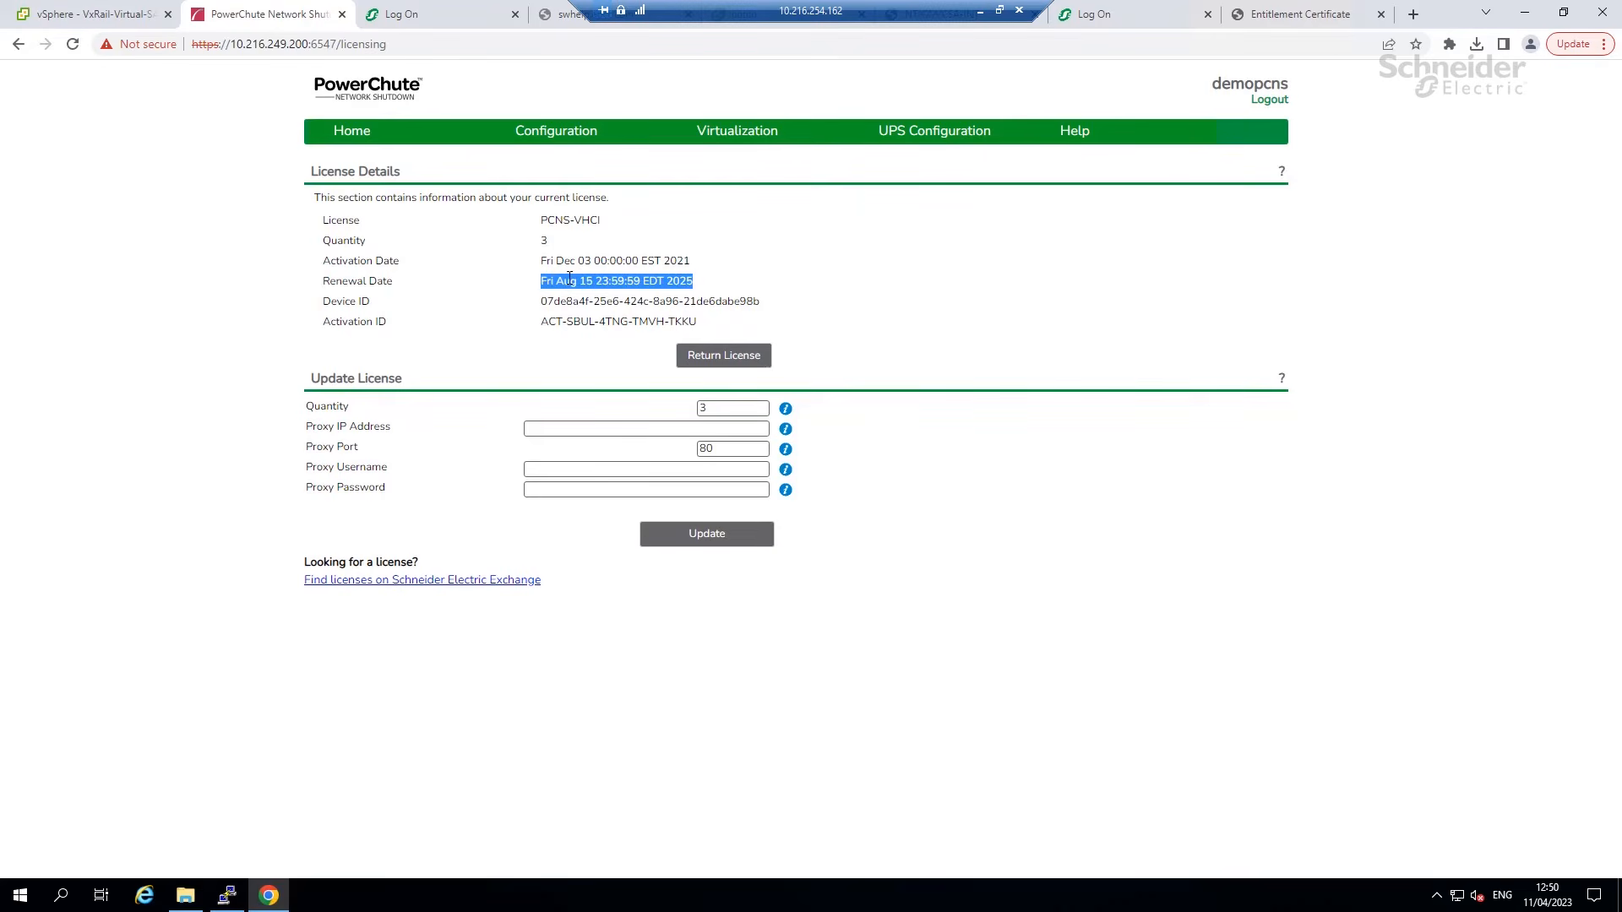
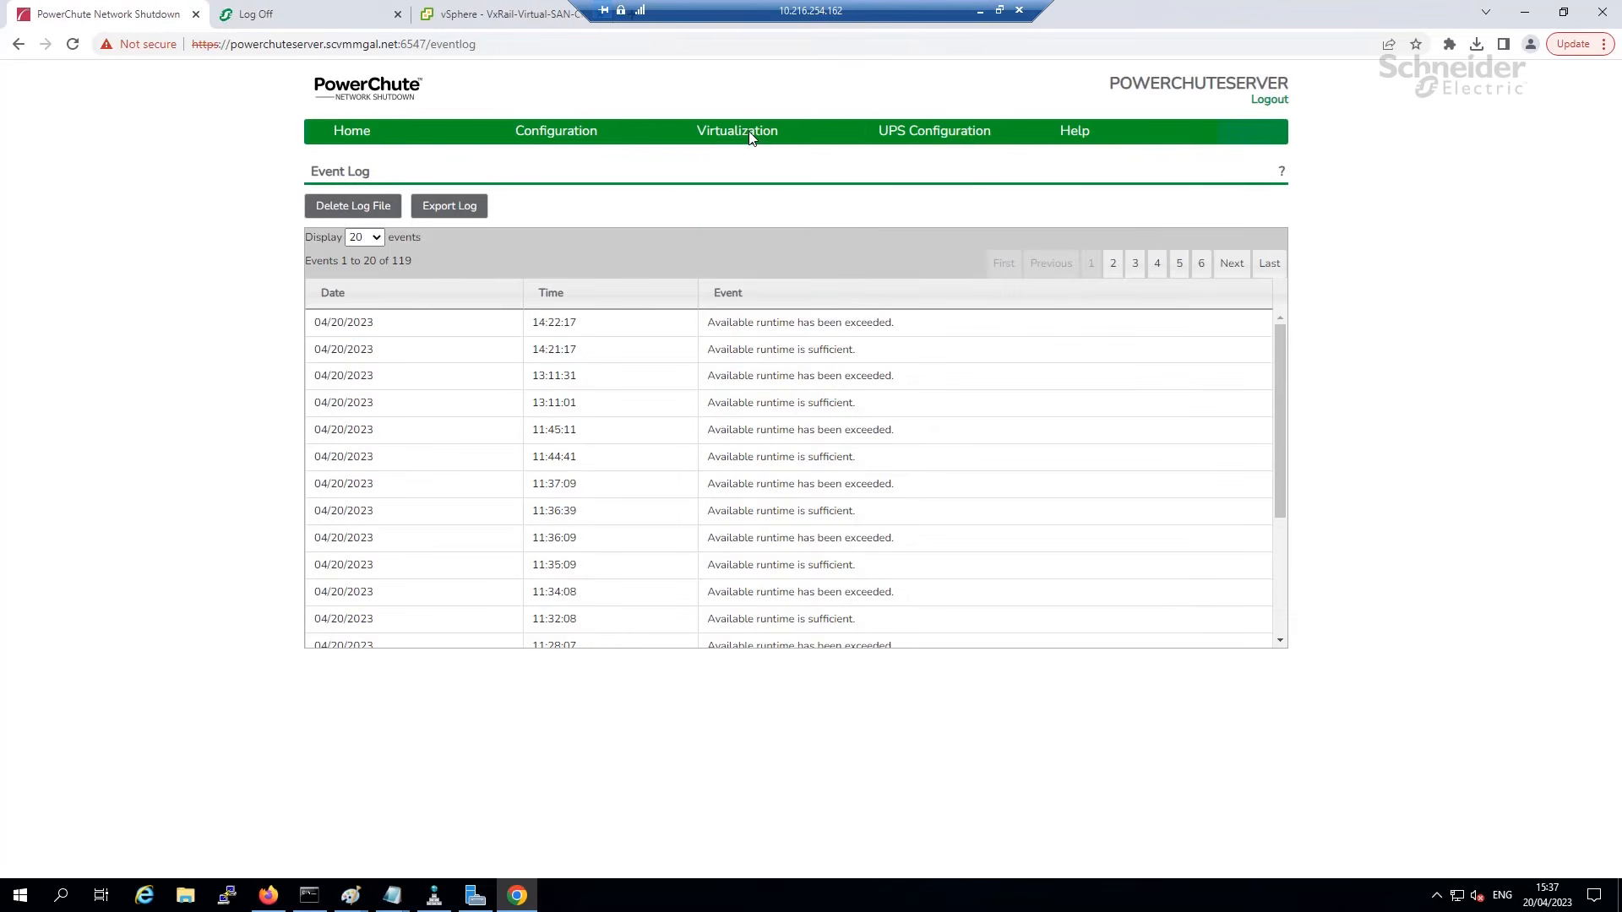
Review VM Prioritization's migration, shutdown and startup duration settings, noting the Group 1 startup duration.
mouse_move(749, 130)
click(753, 220)
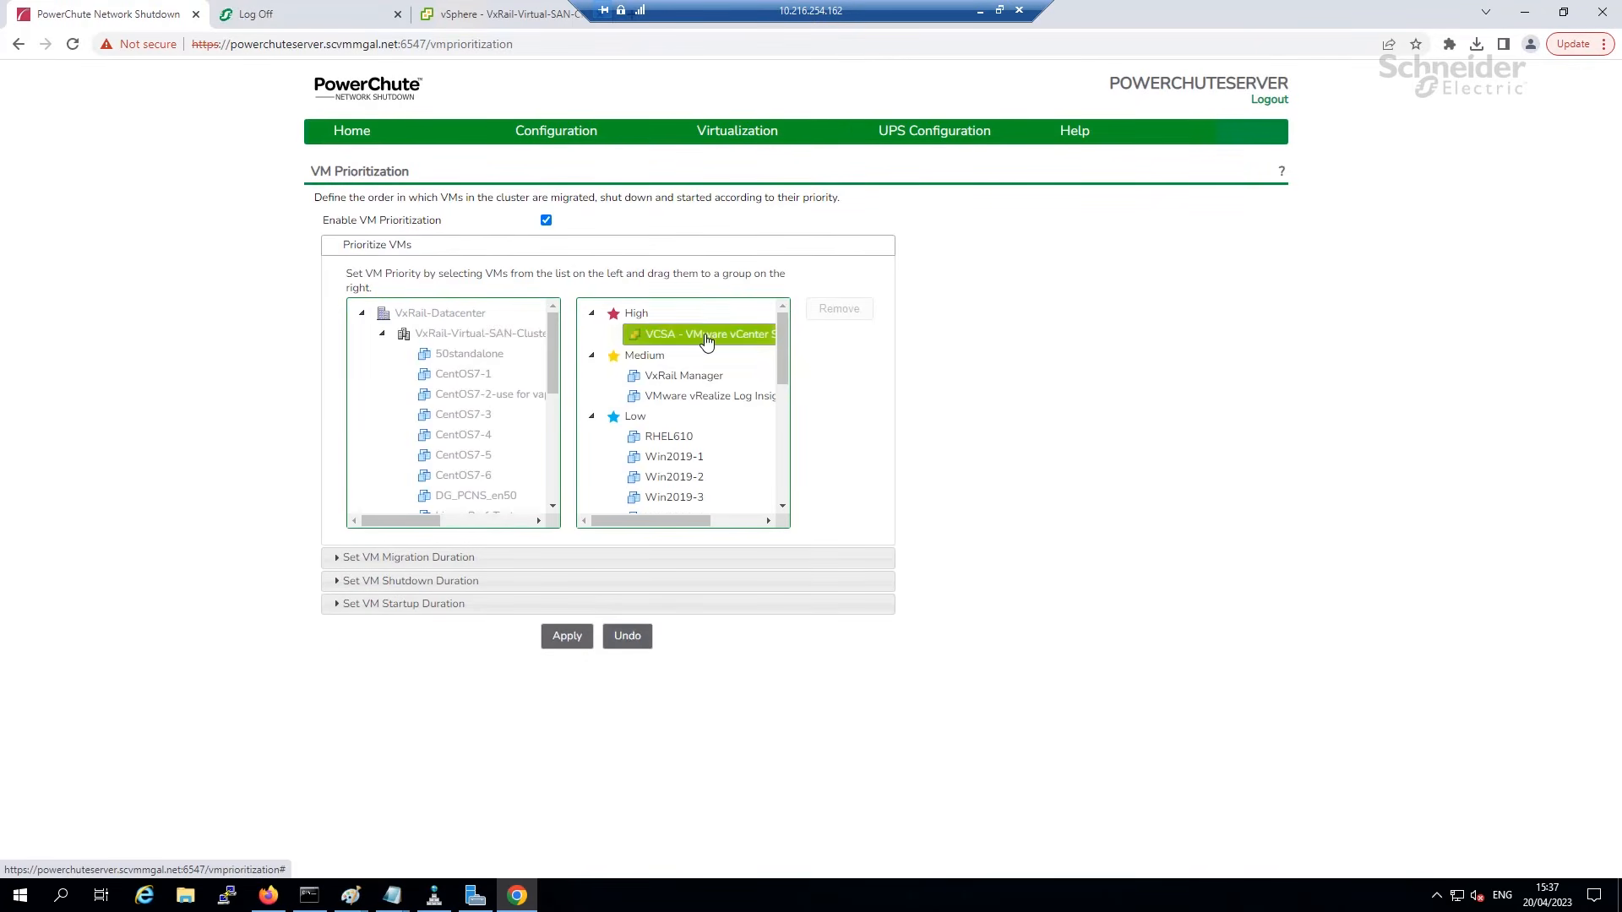
drag(785, 365, 785, 470)
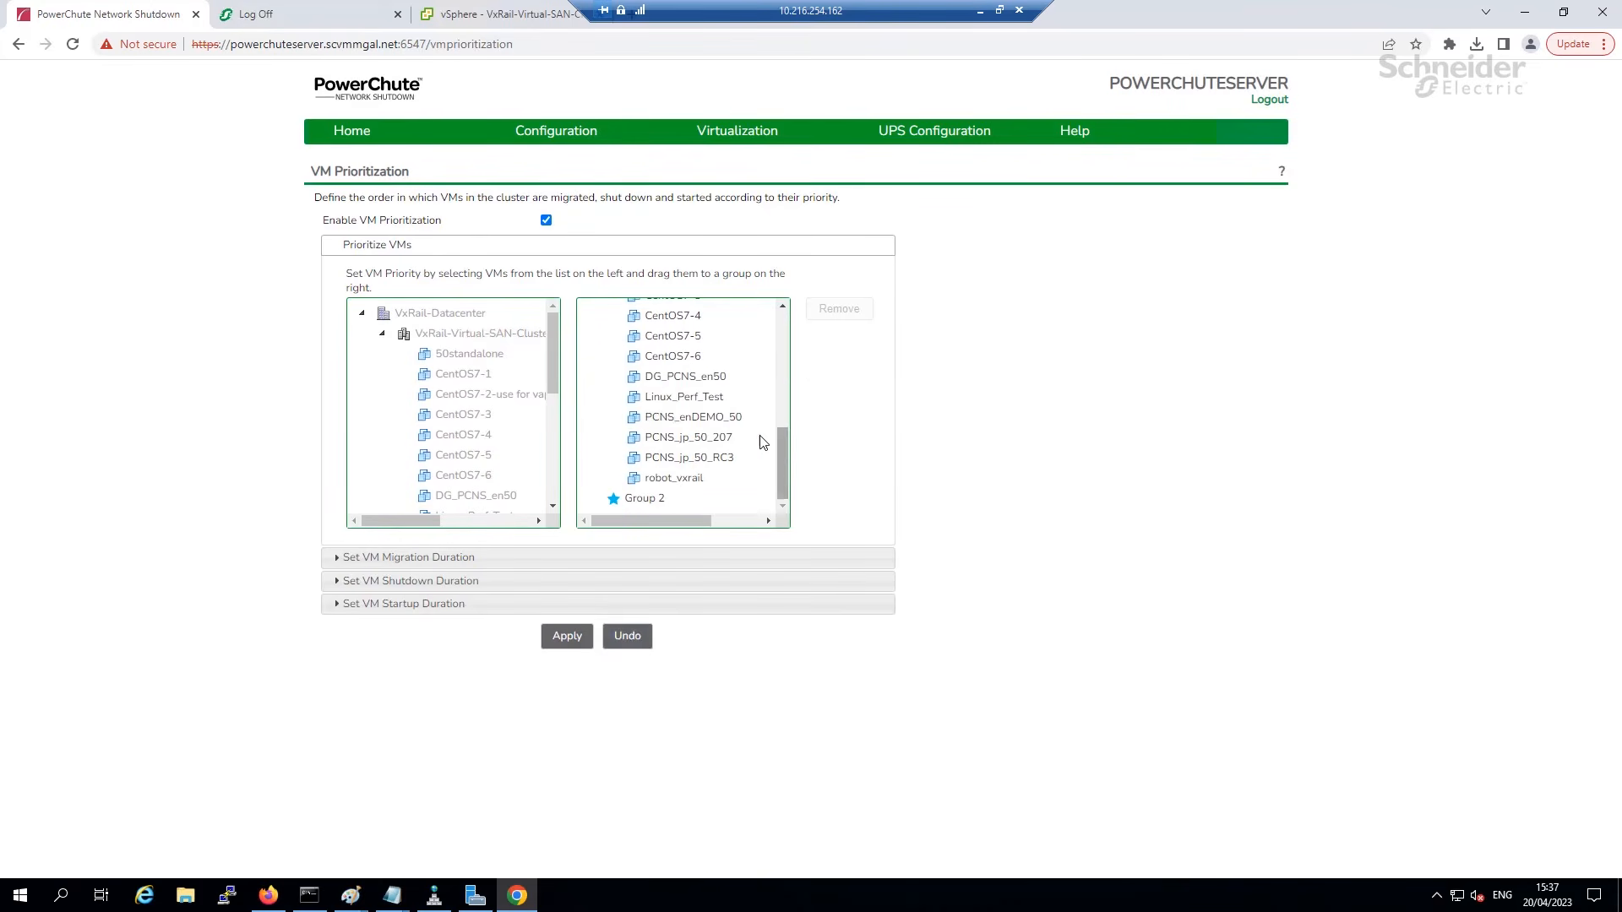
click(397, 559)
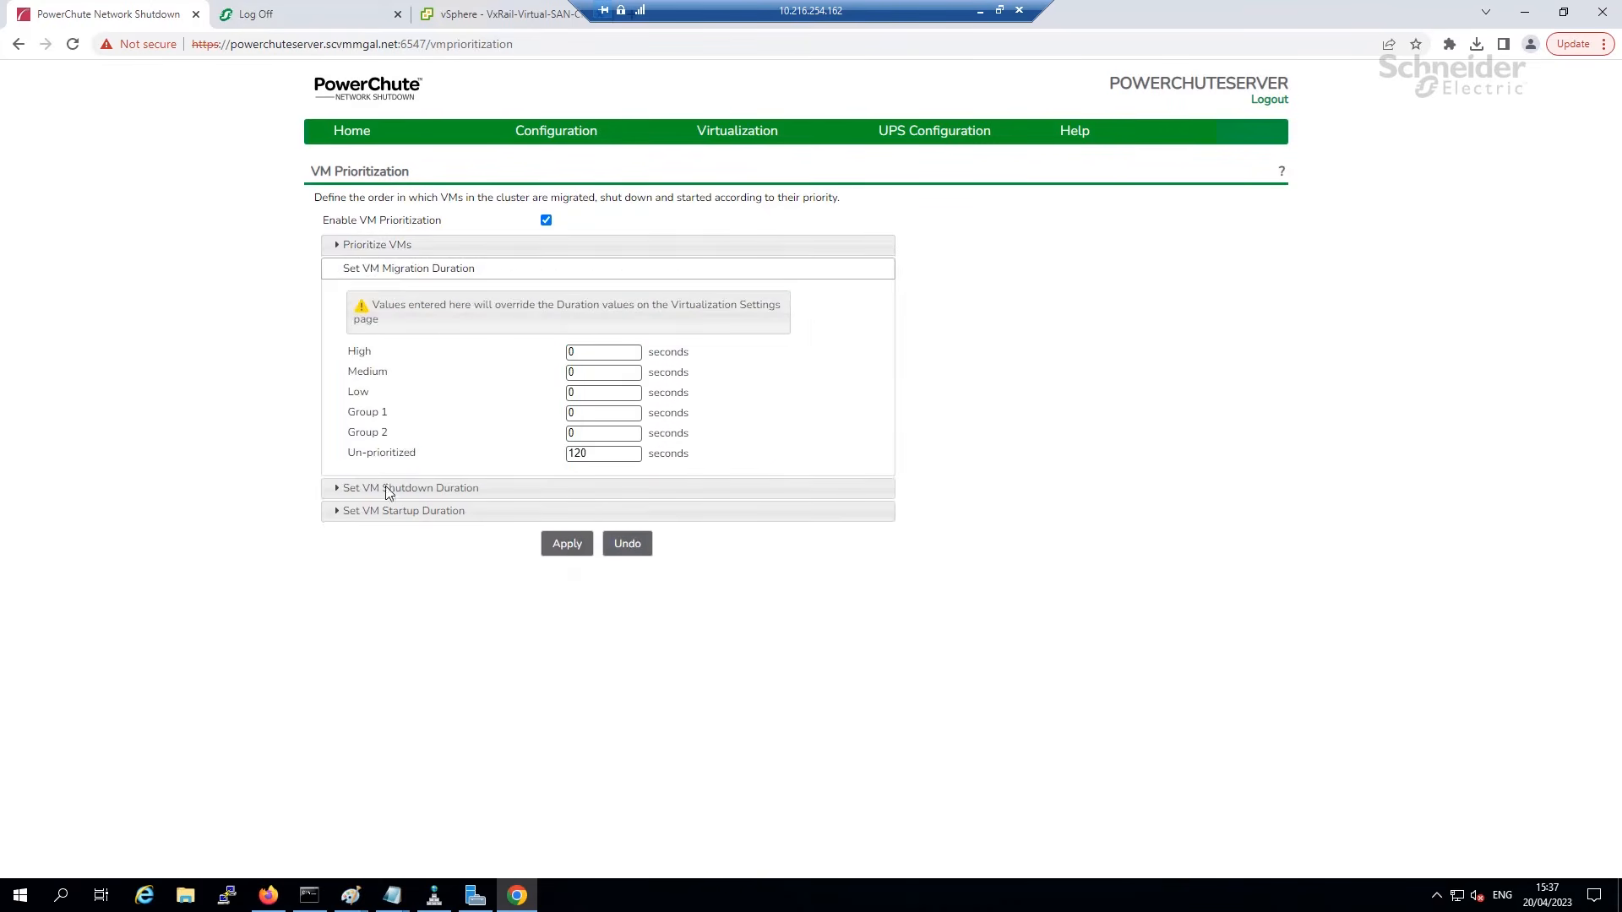
click(435, 490)
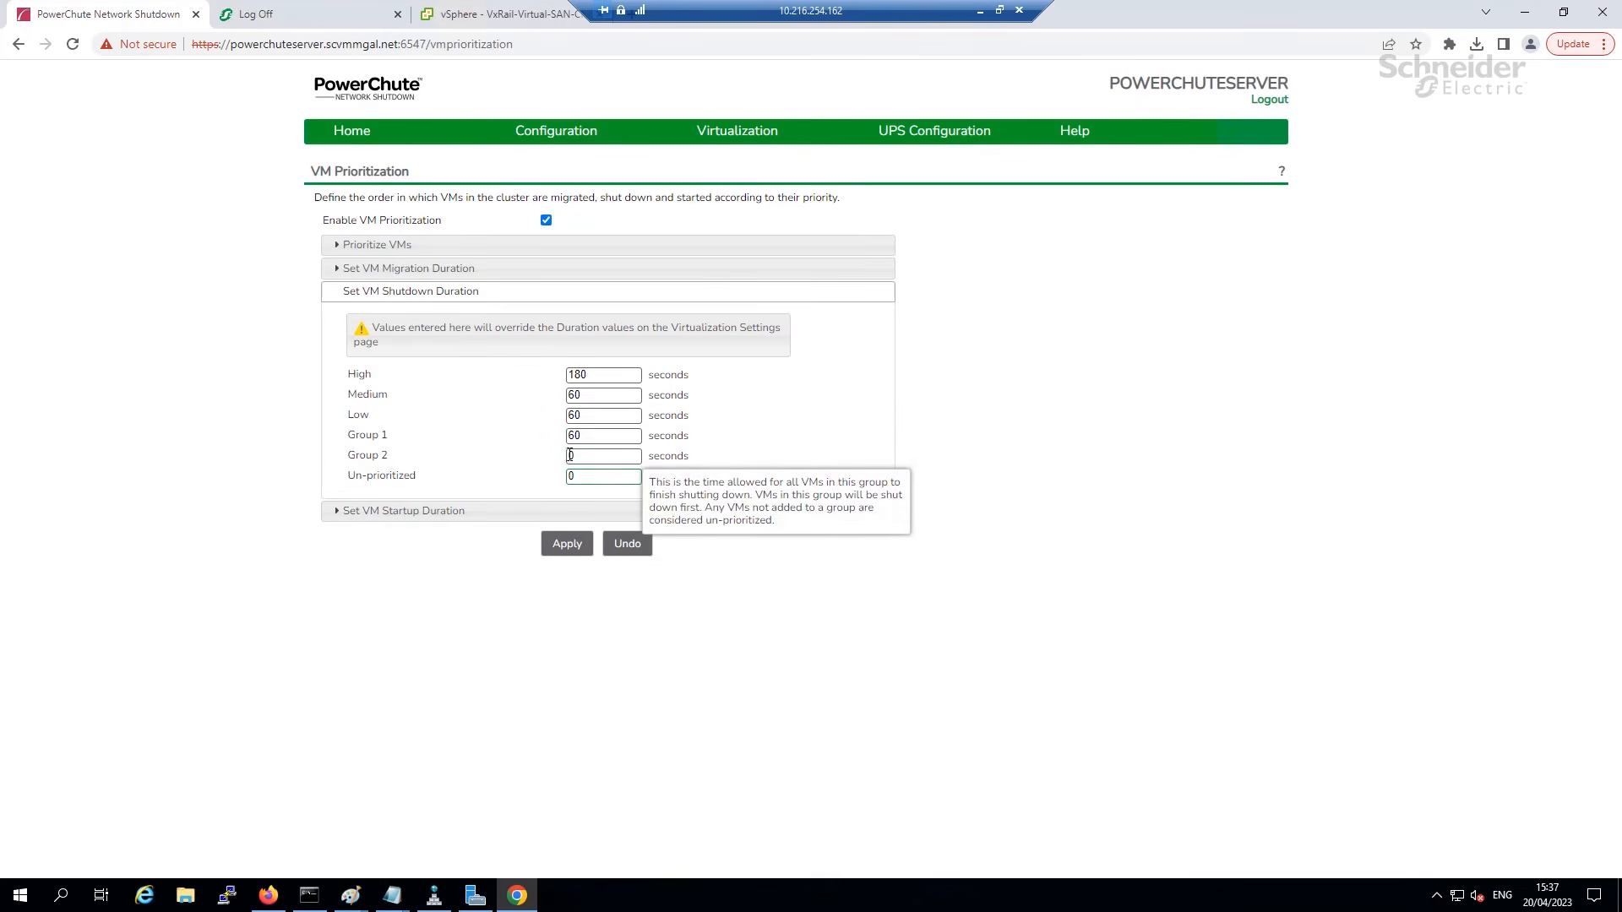
click(375, 511)
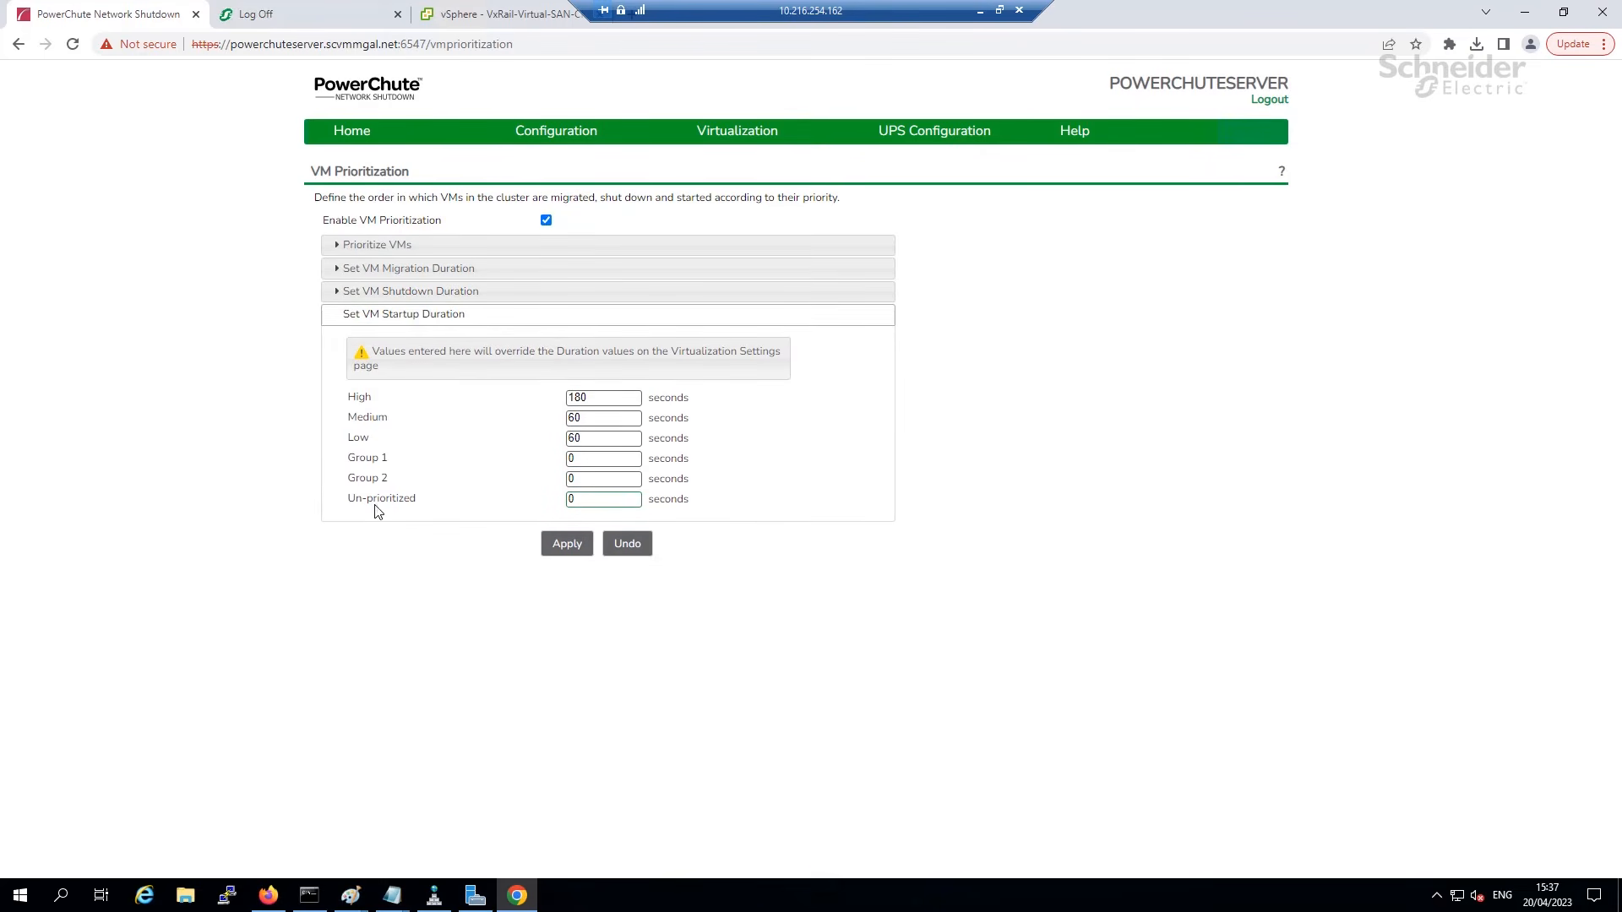
drag(379, 463, 348, 464)
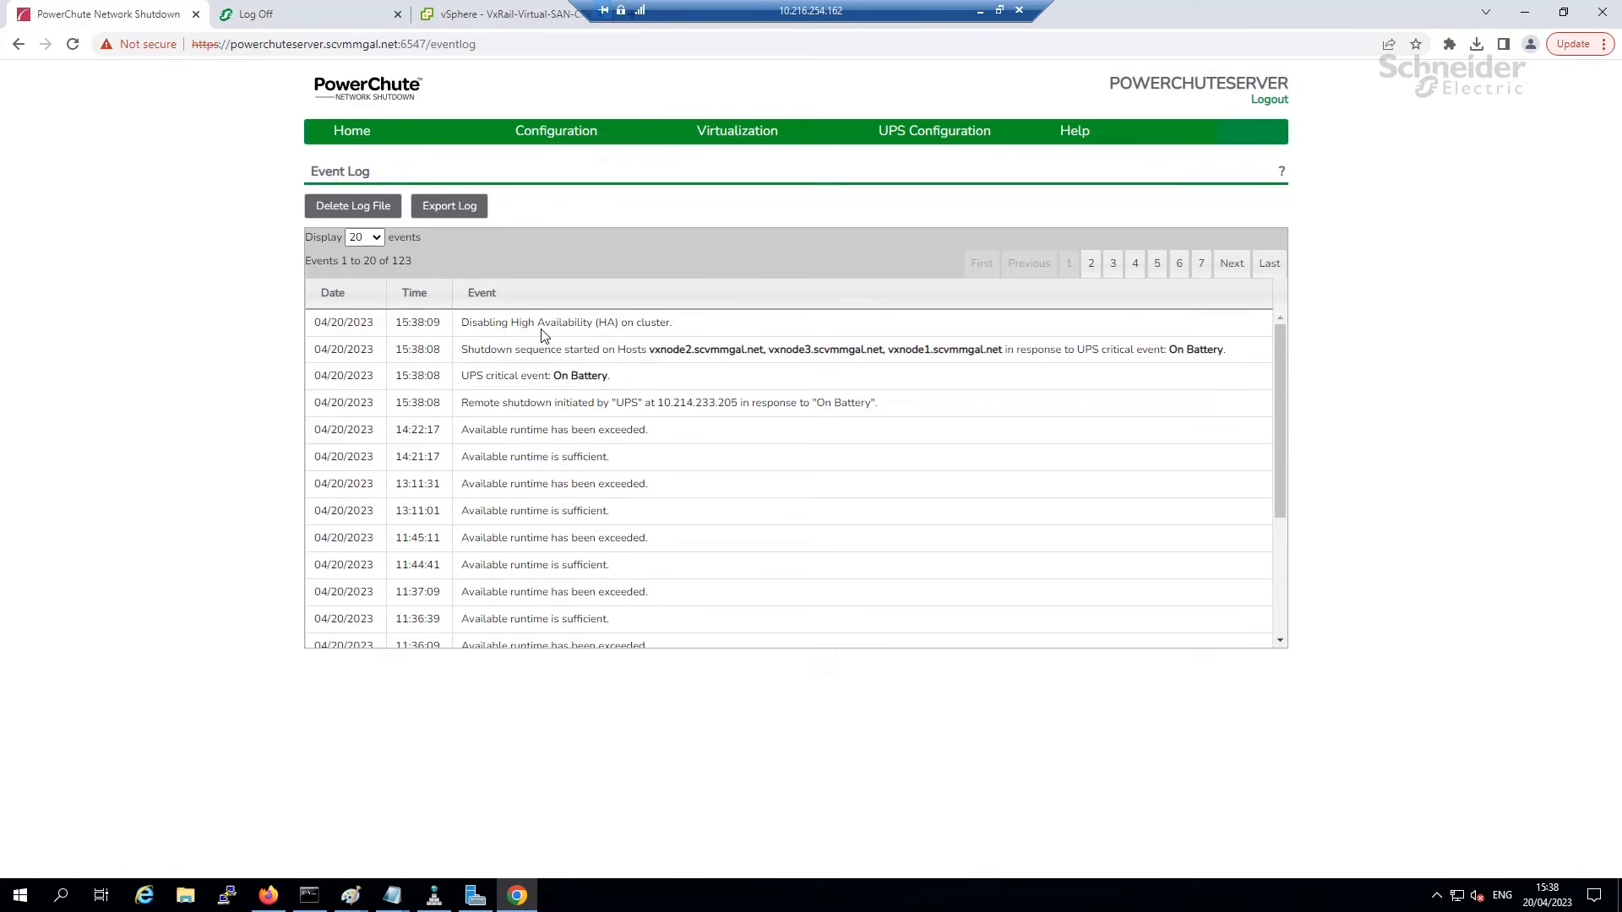
In vSphere Client, expand Recent Tasks and widen its task name column.
click(477, 22)
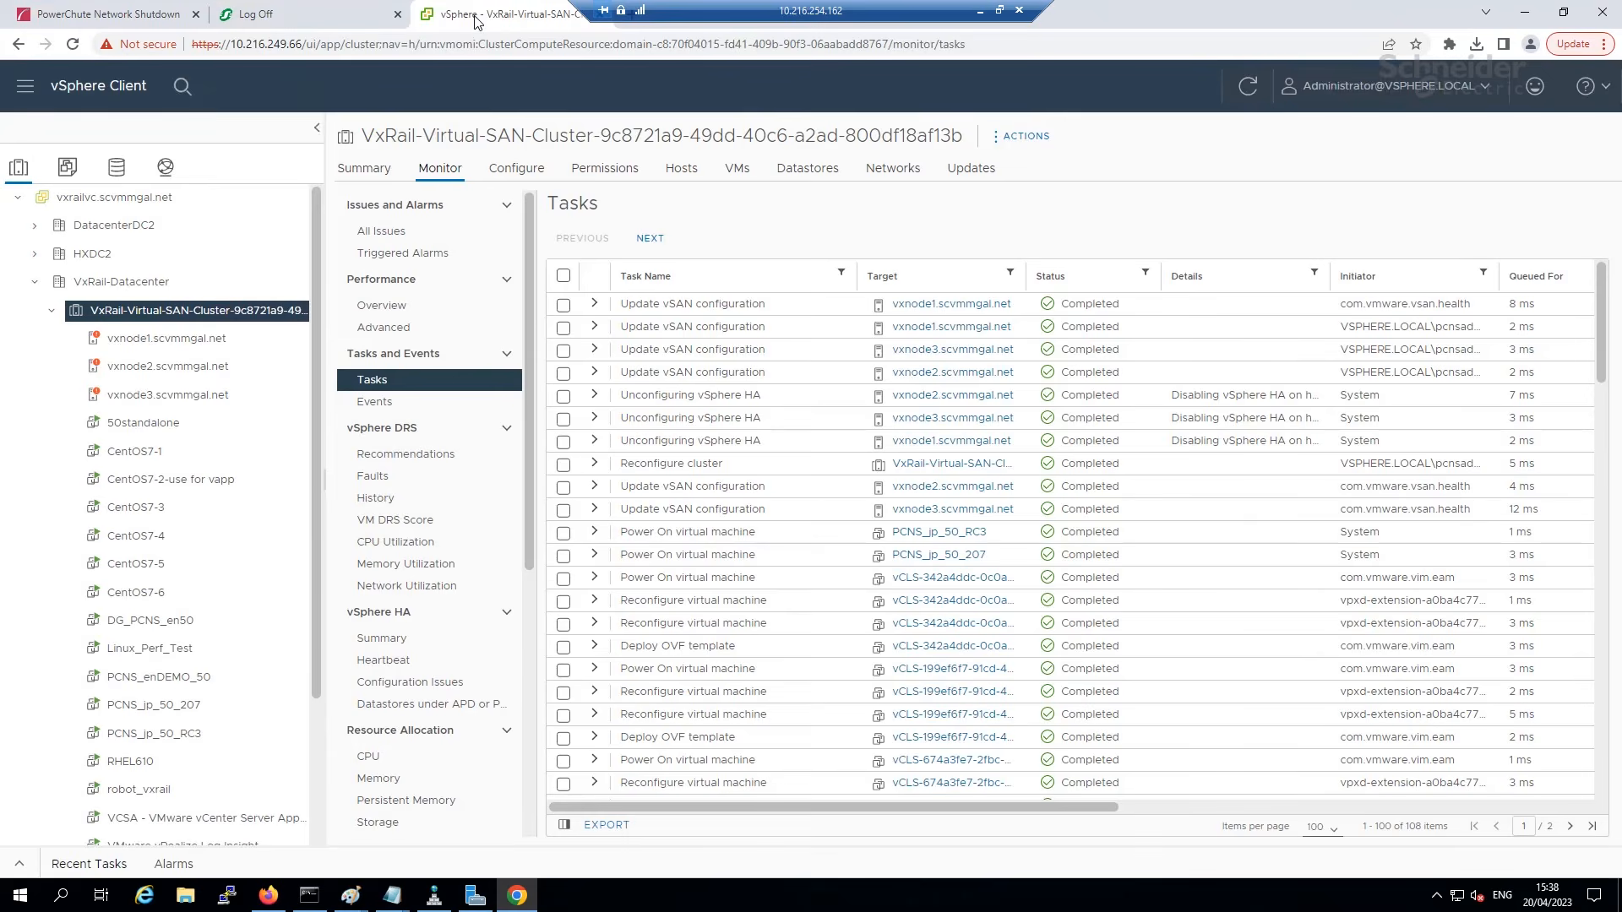
click(19, 869)
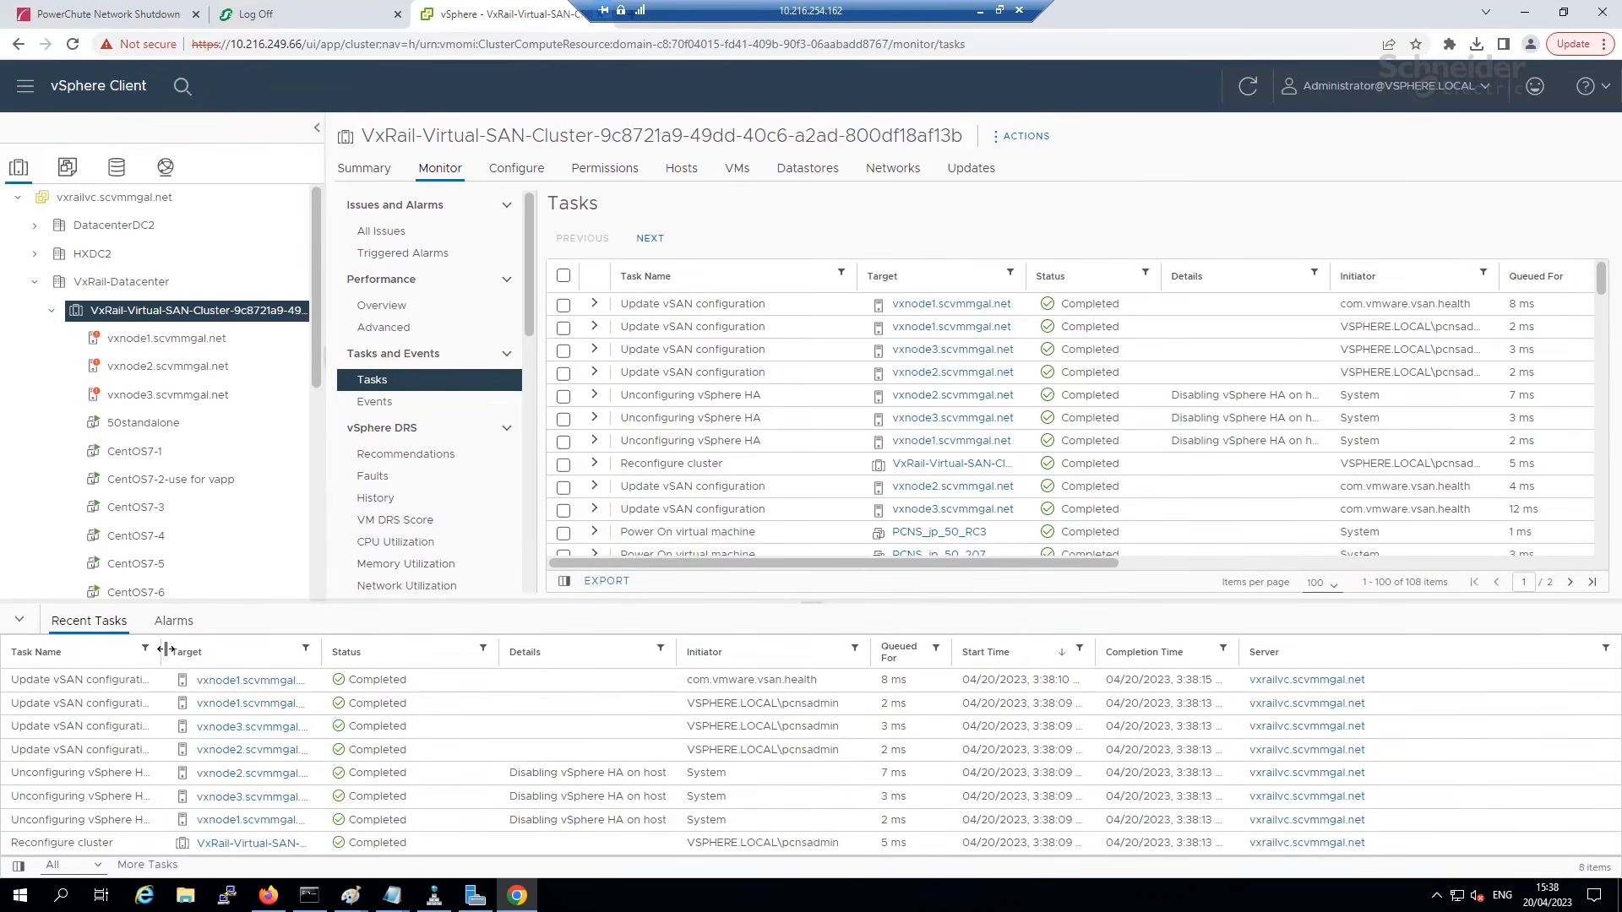
drag(161, 648, 305, 649)
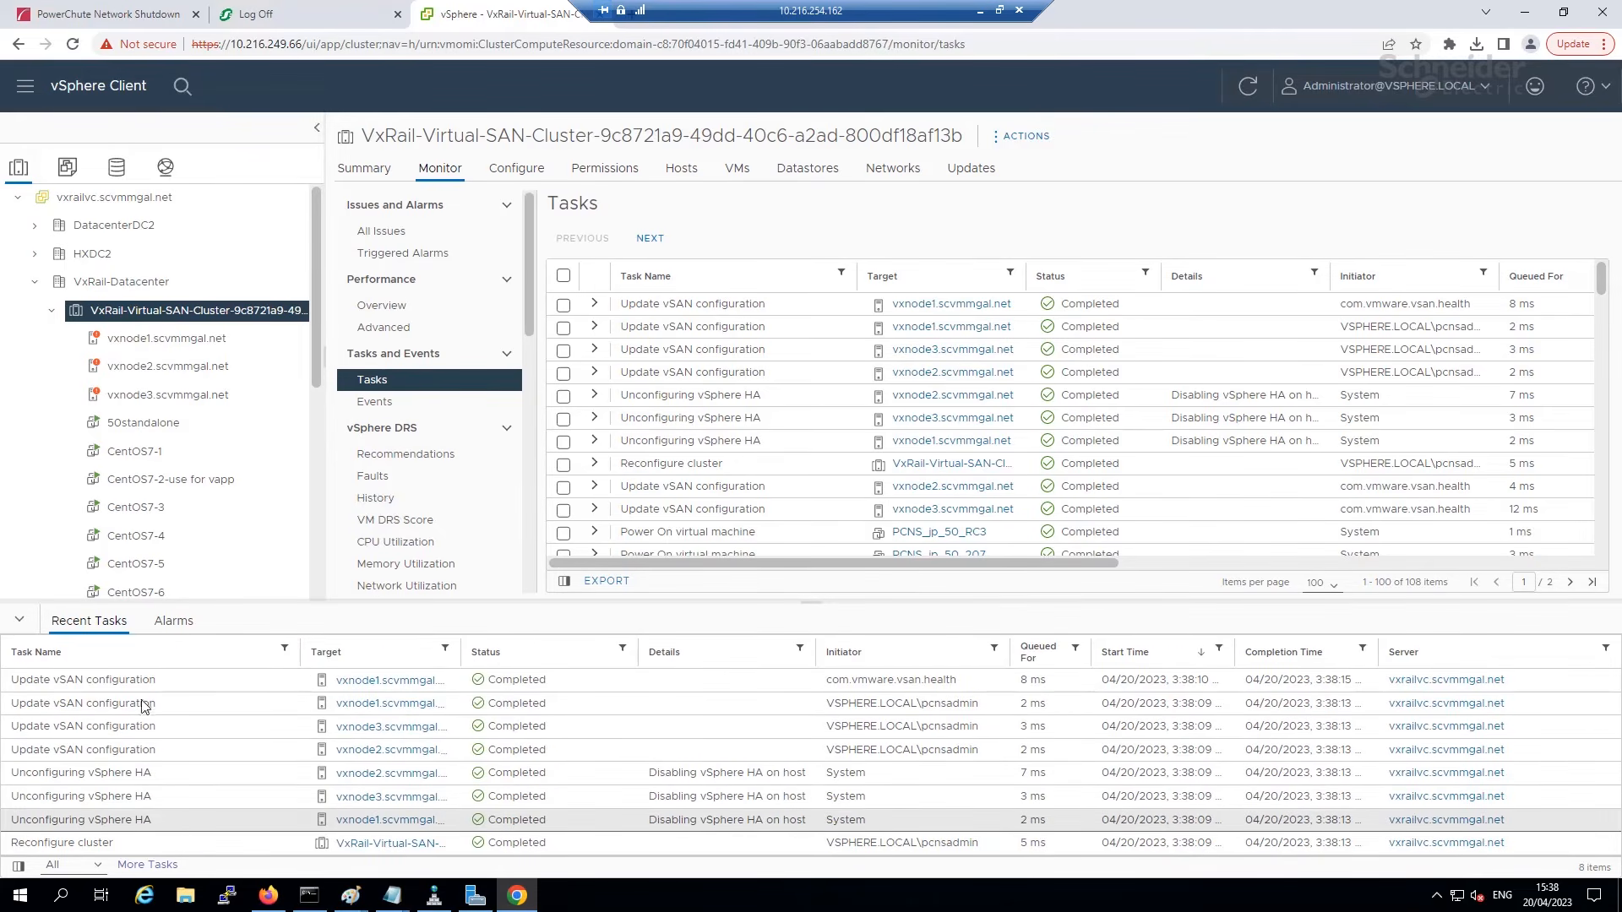
Confirm the cluster's vSphere Availability settings show vSphere HA turned off.
click(522, 173)
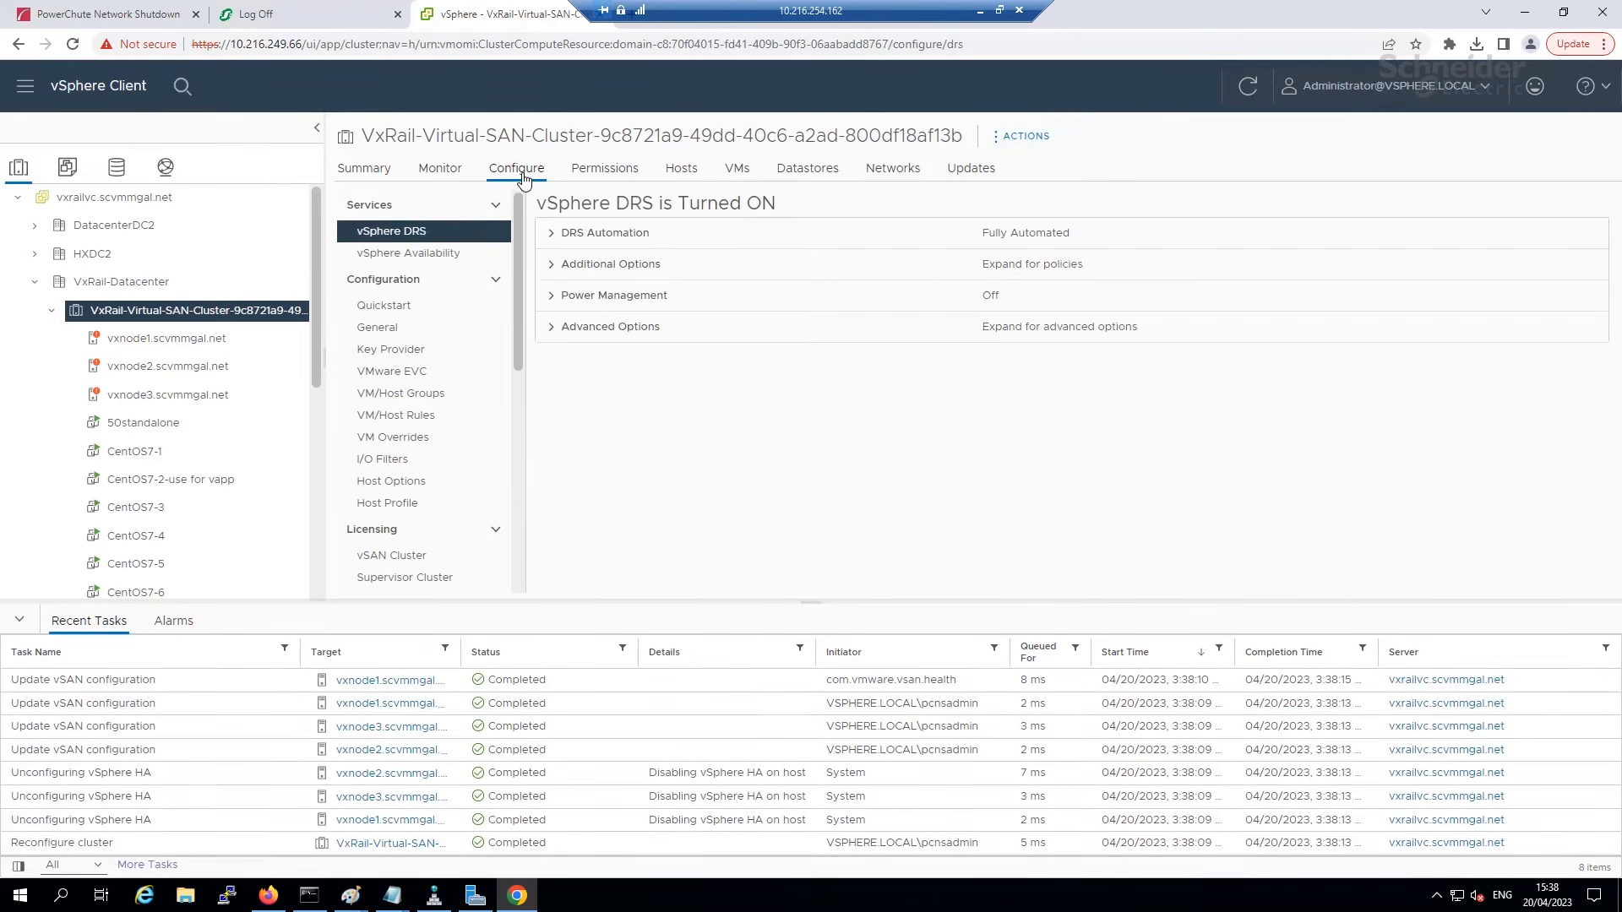
click(427, 255)
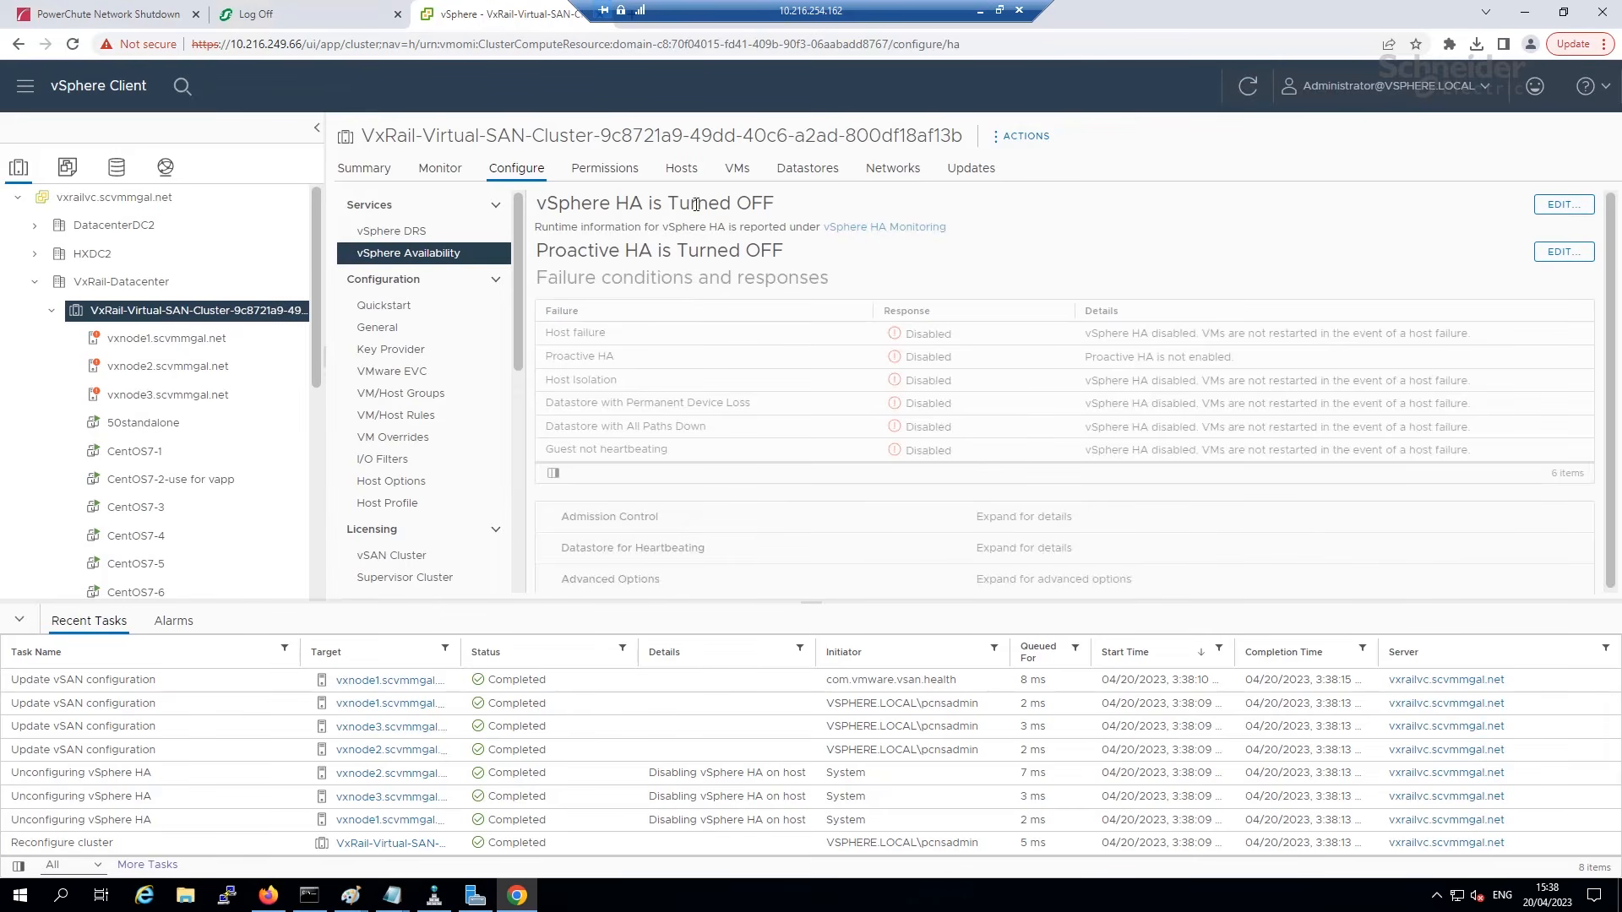
drag(762, 203, 548, 210)
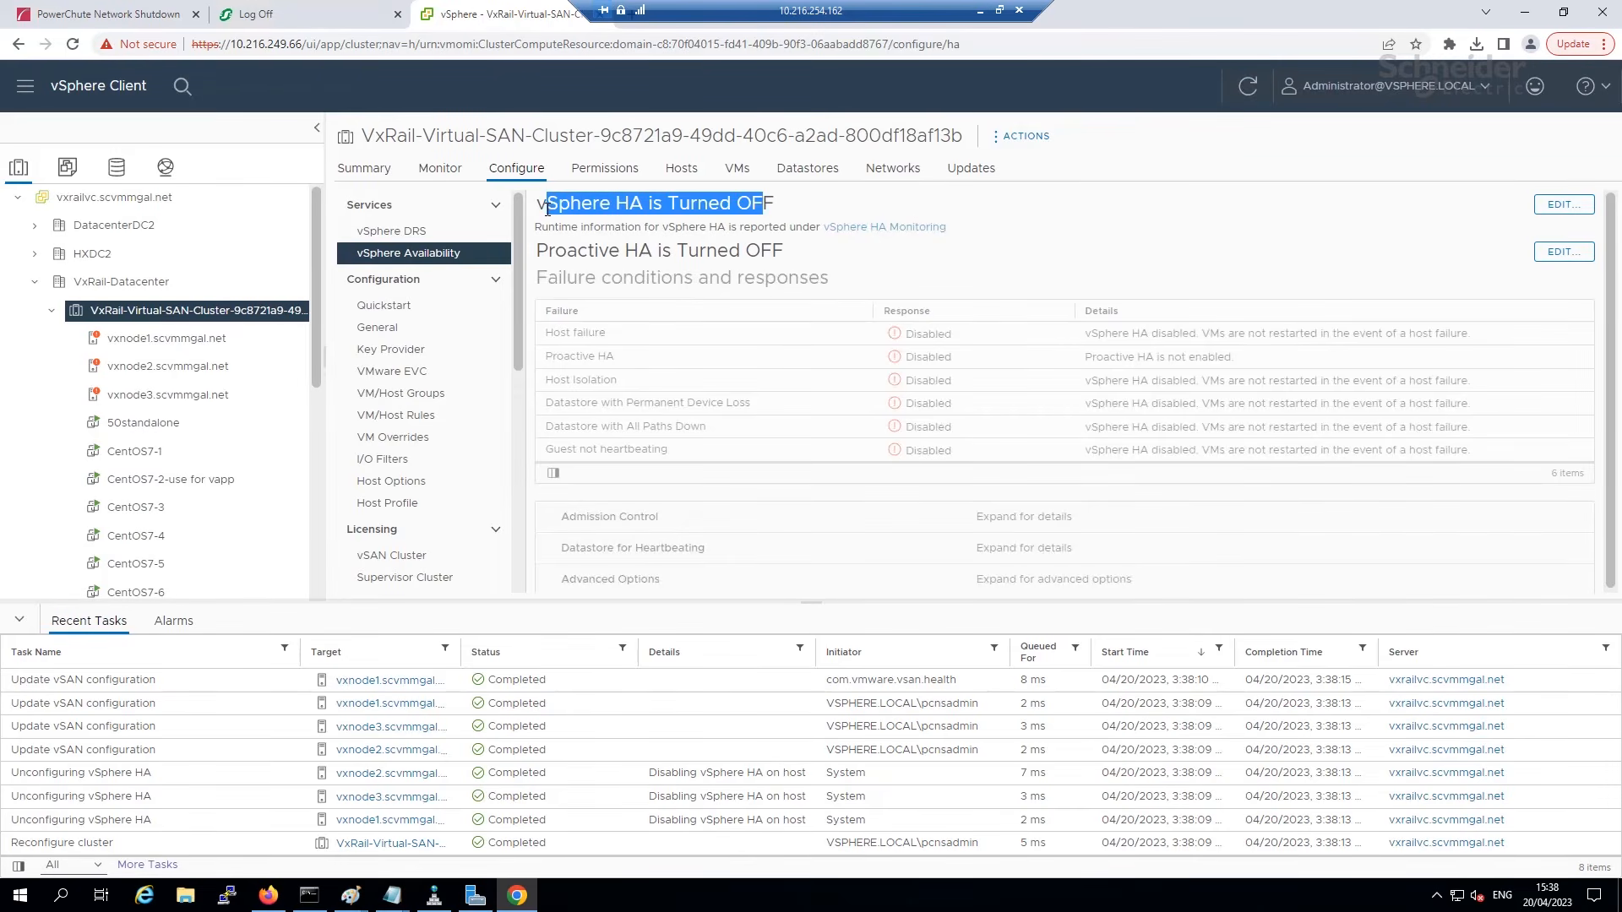
click(834, 206)
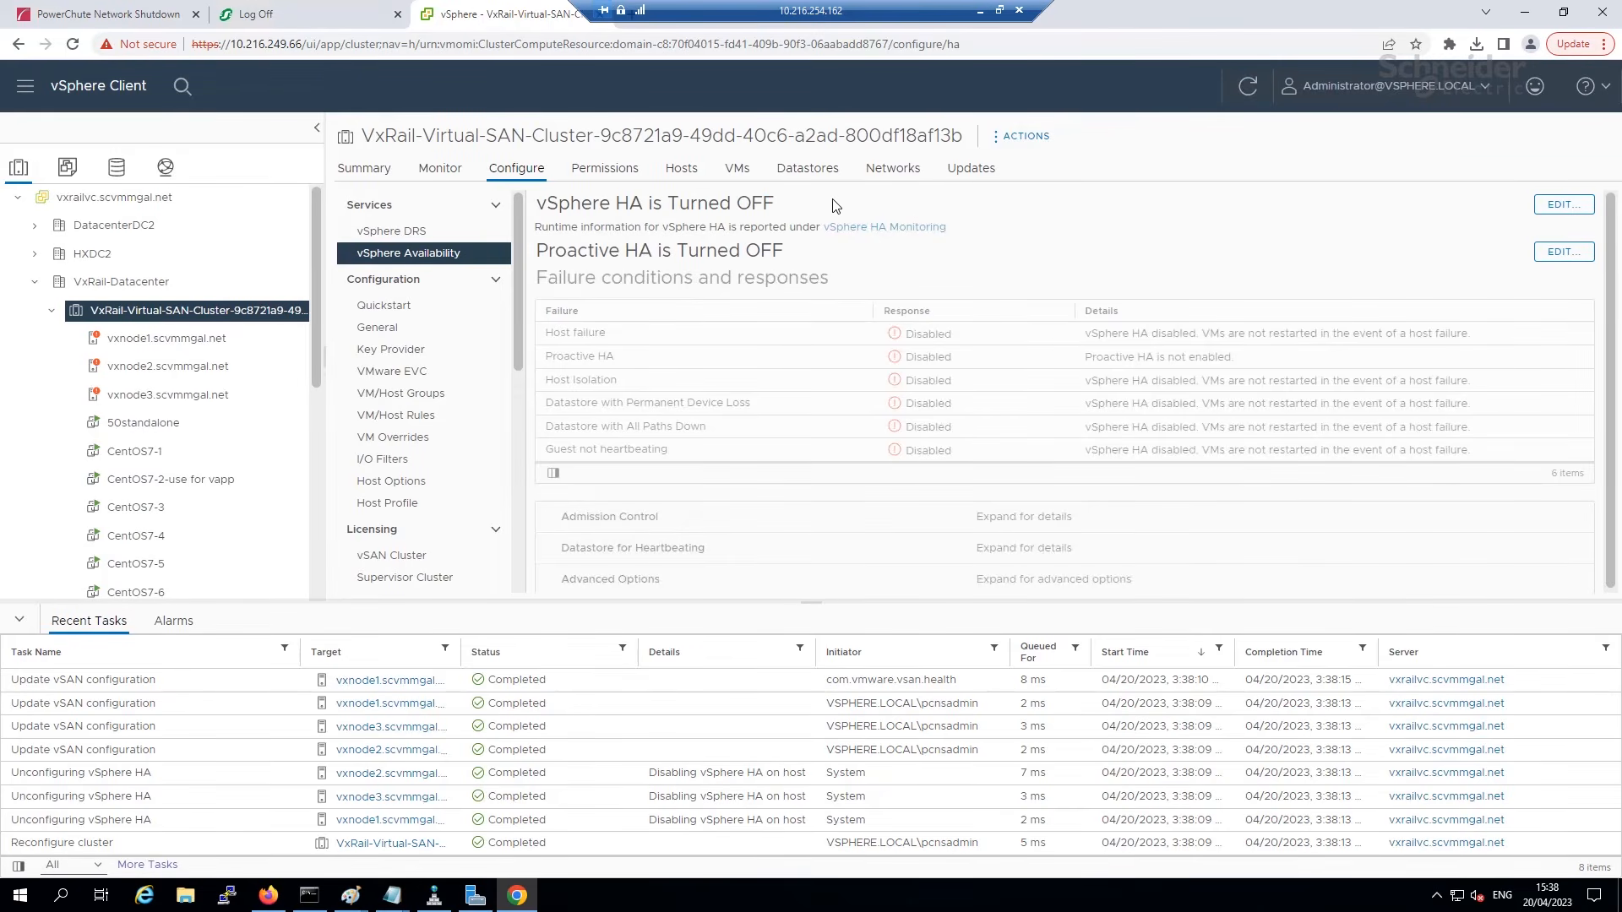
click(111, 17)
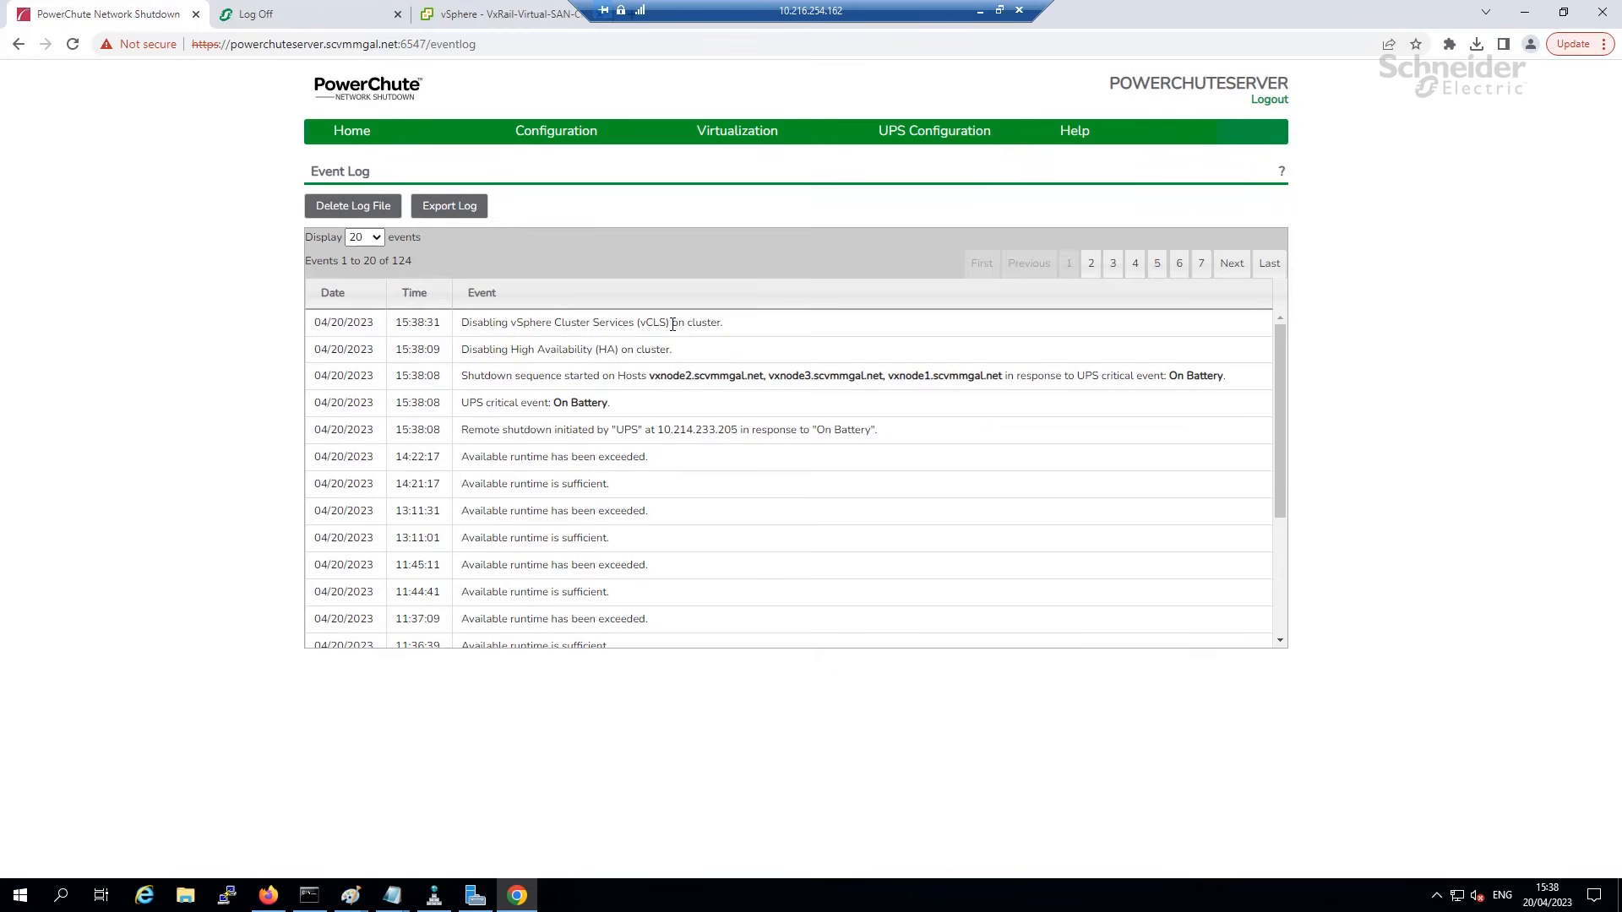
Highlight the vCLS disabling event, then check VxRail-Datacenter's Tasks showing the vCLS VMs shut down and deleted.
drag(738, 327, 455, 336)
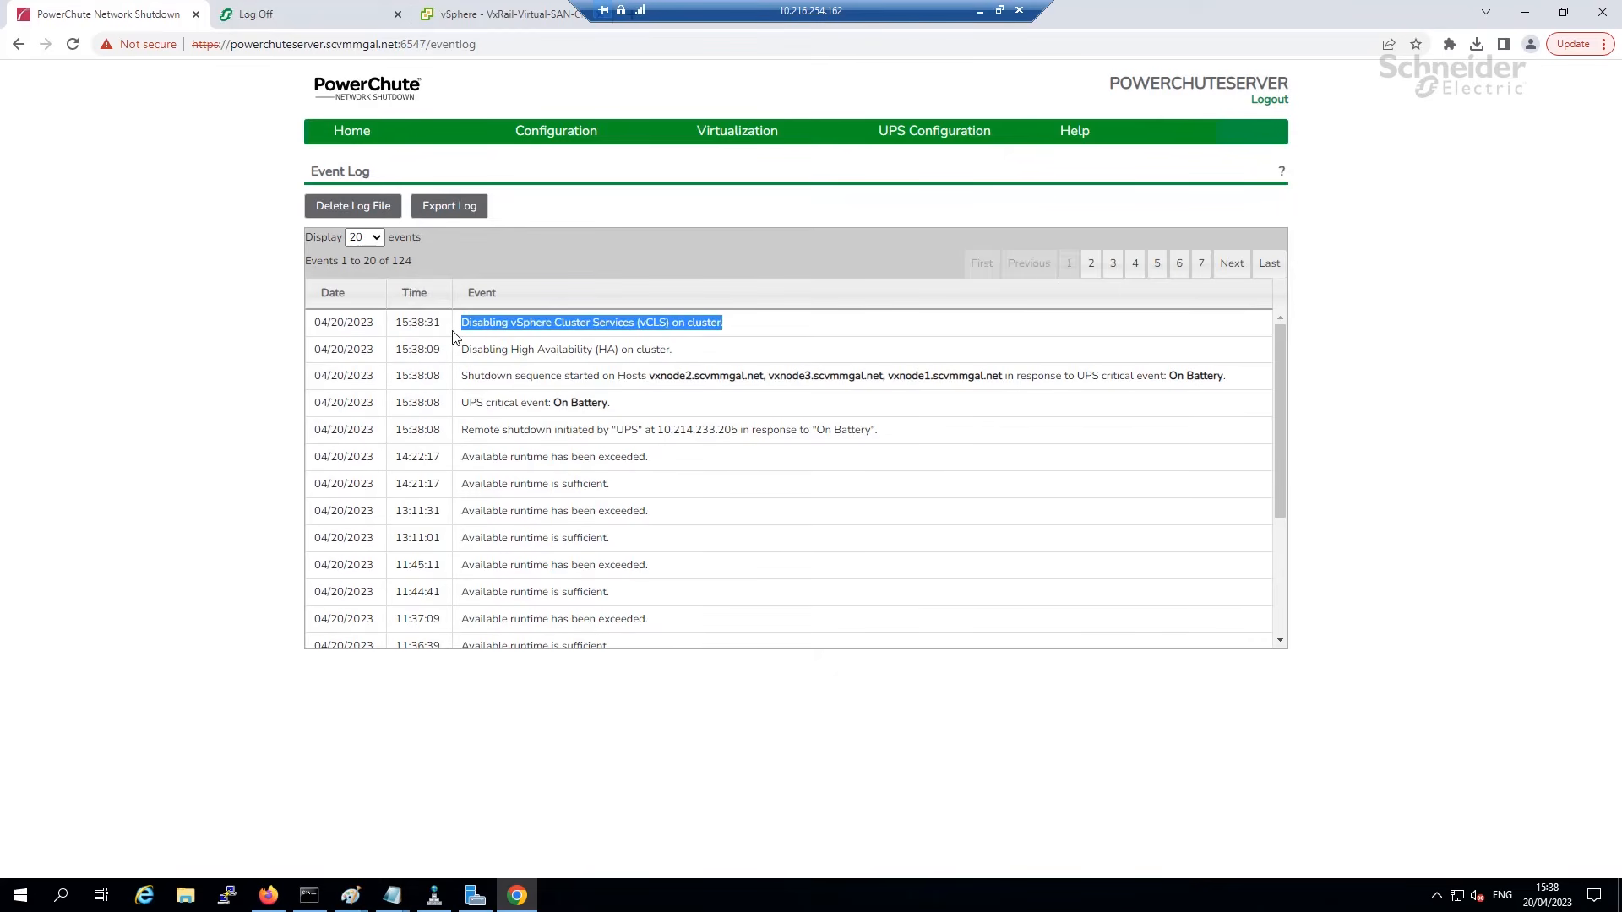
click(458, 17)
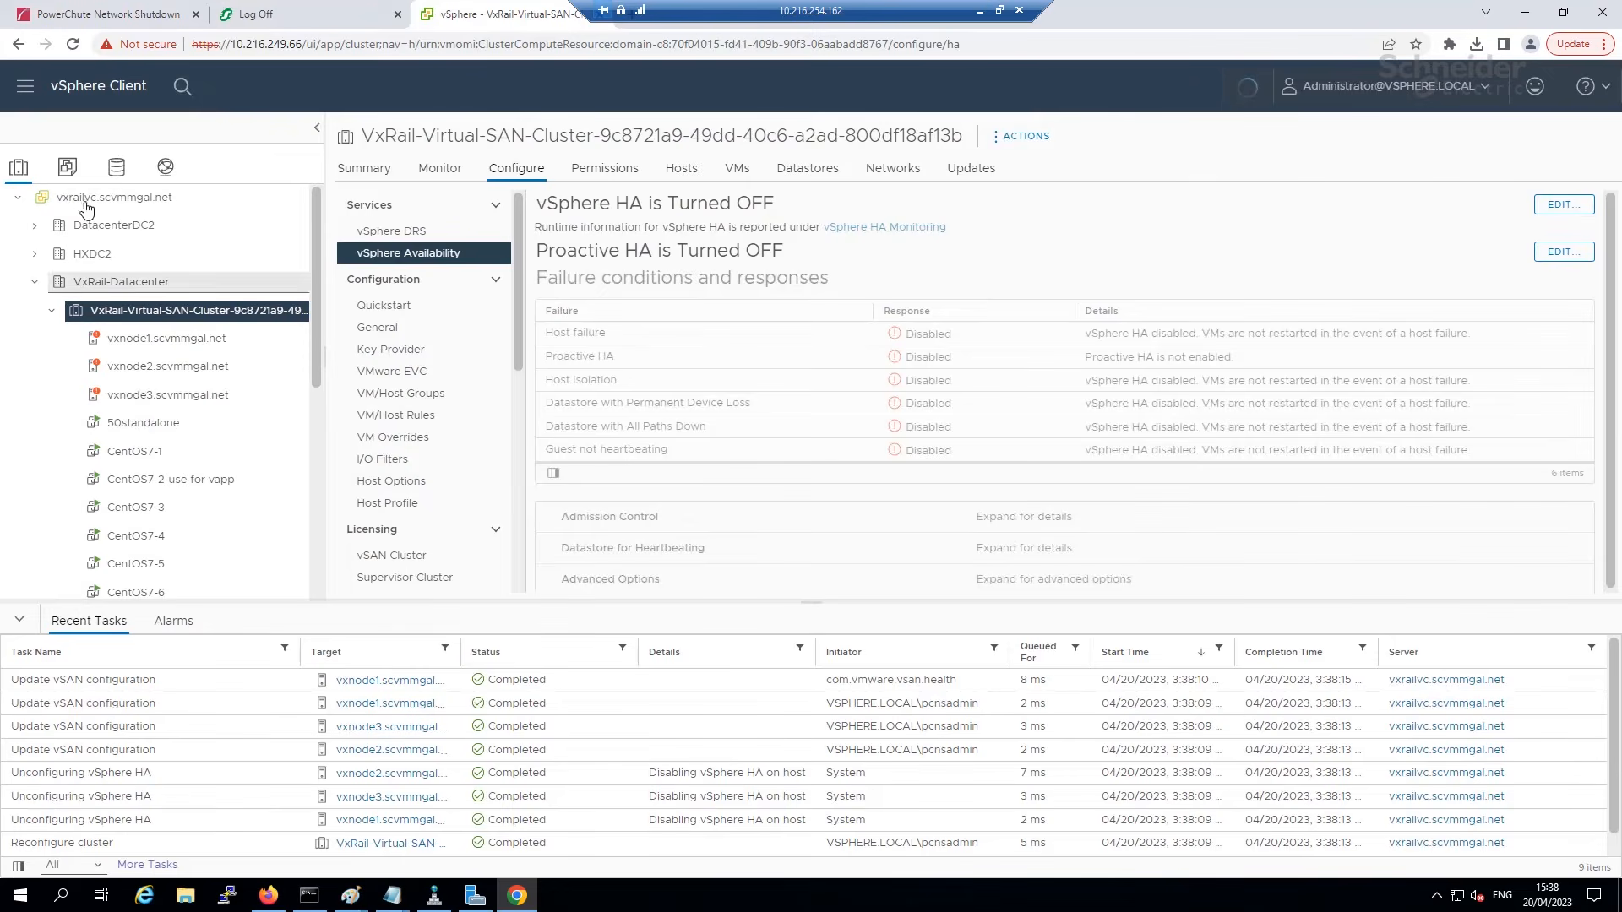
click(68, 169)
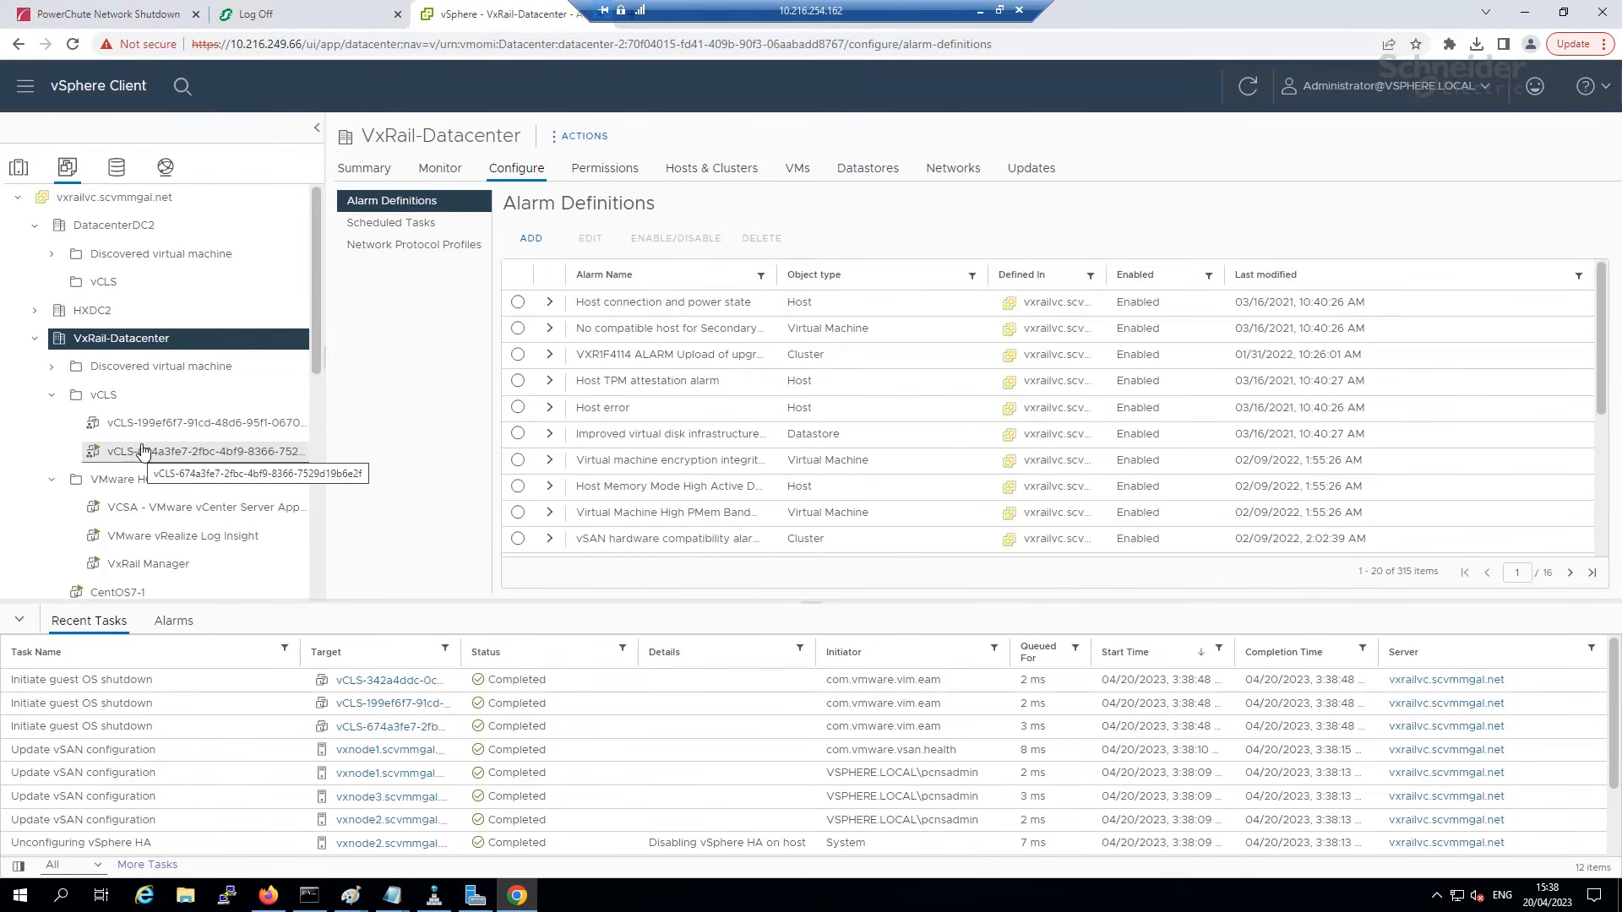
click(439, 168)
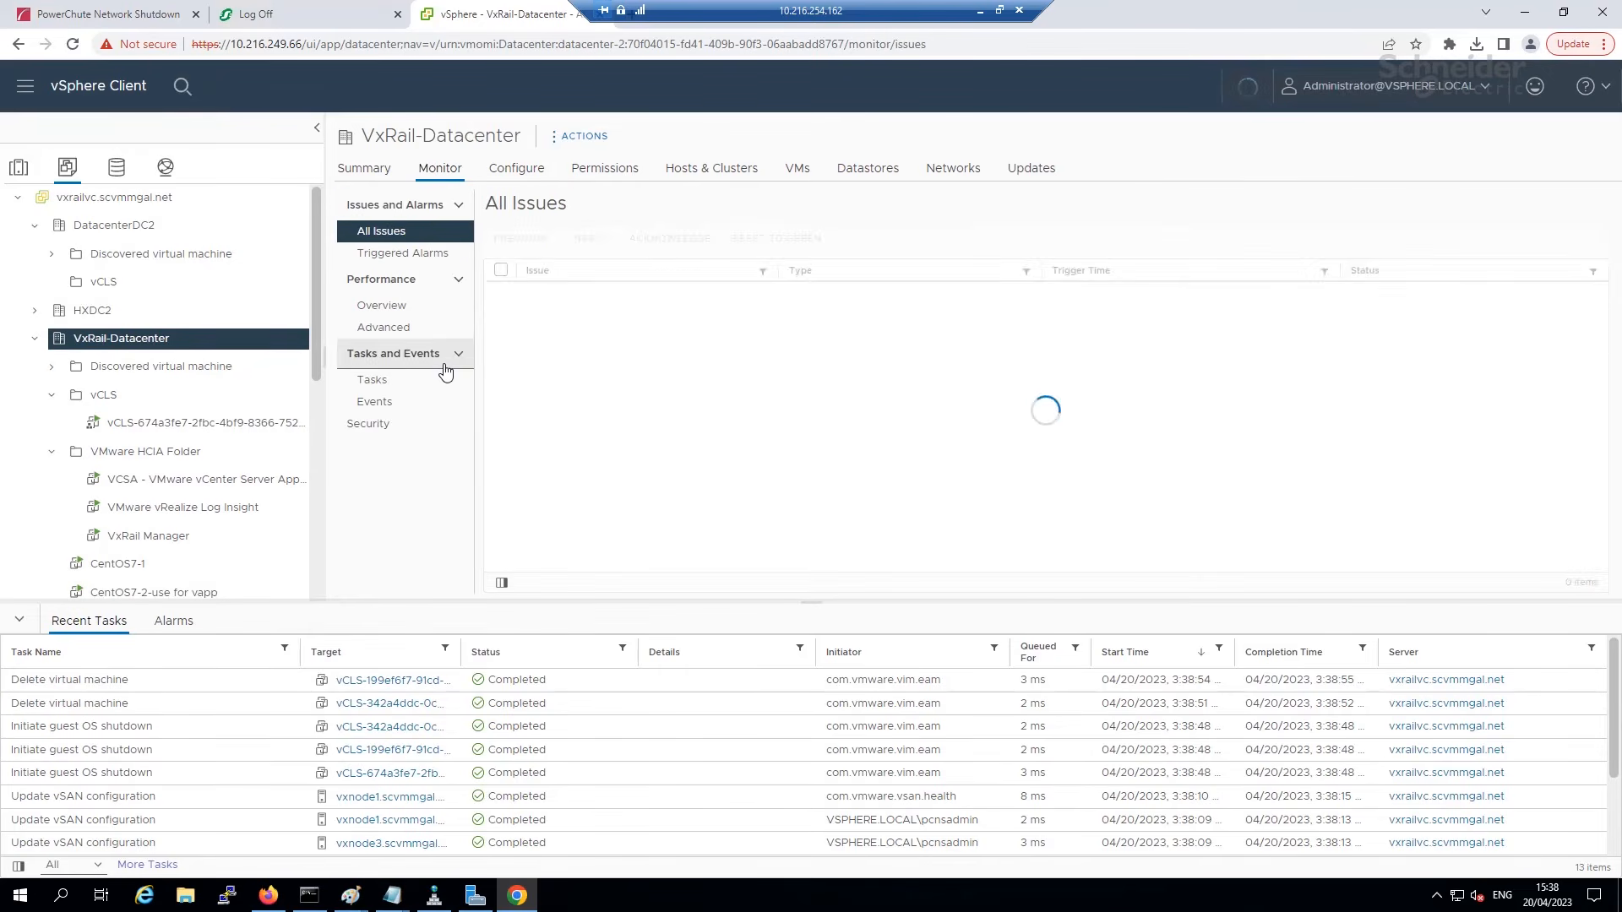
click(423, 382)
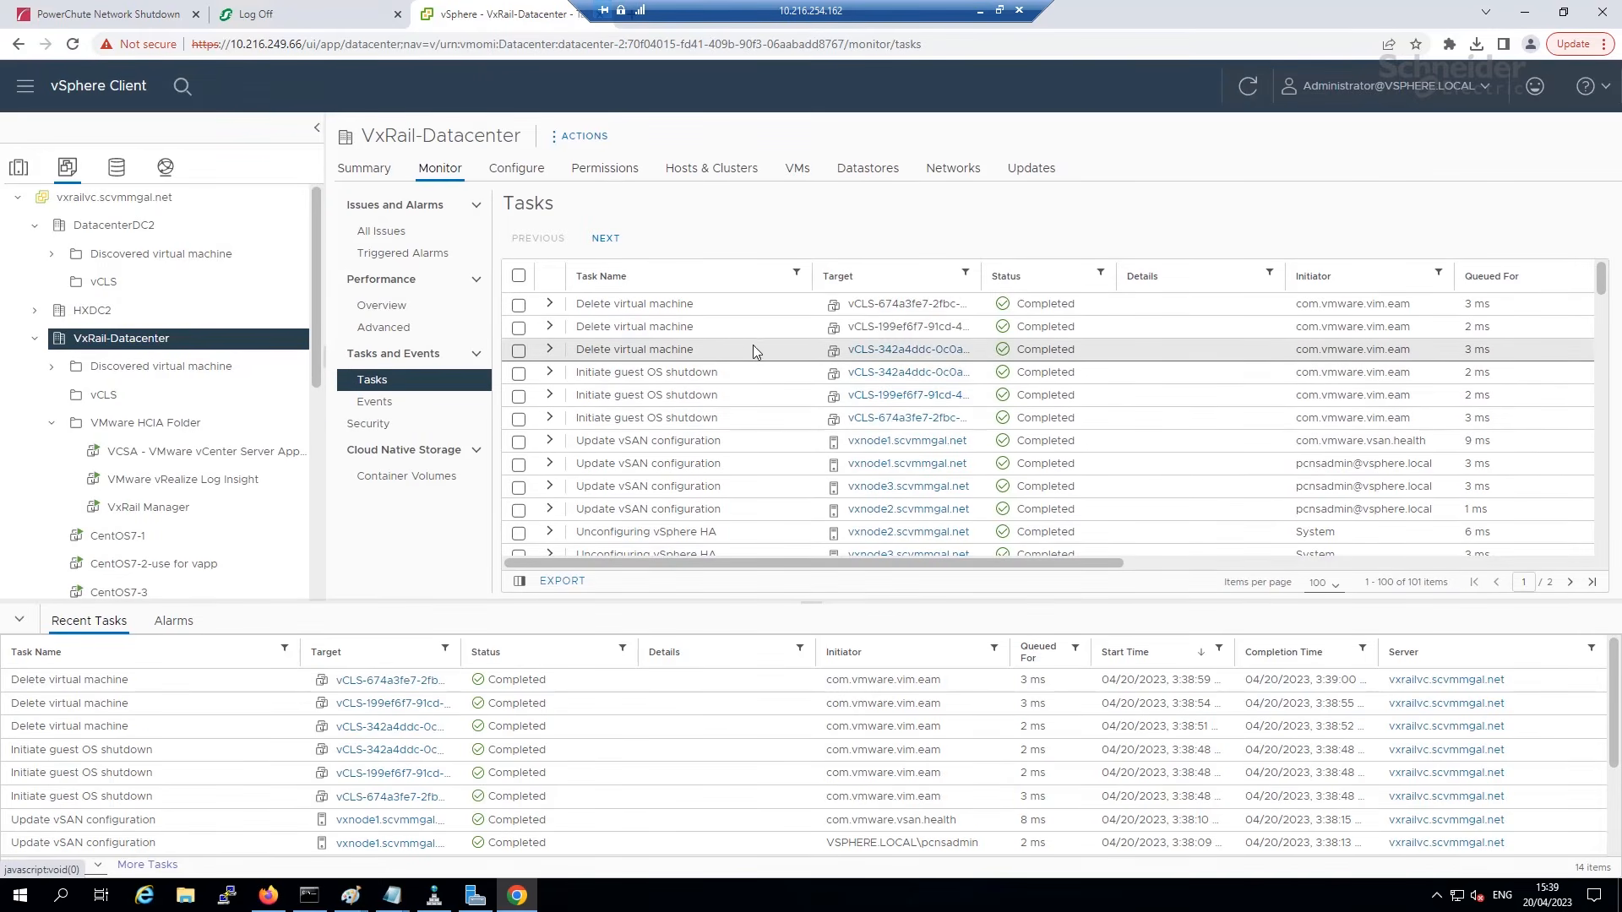
click(111, 19)
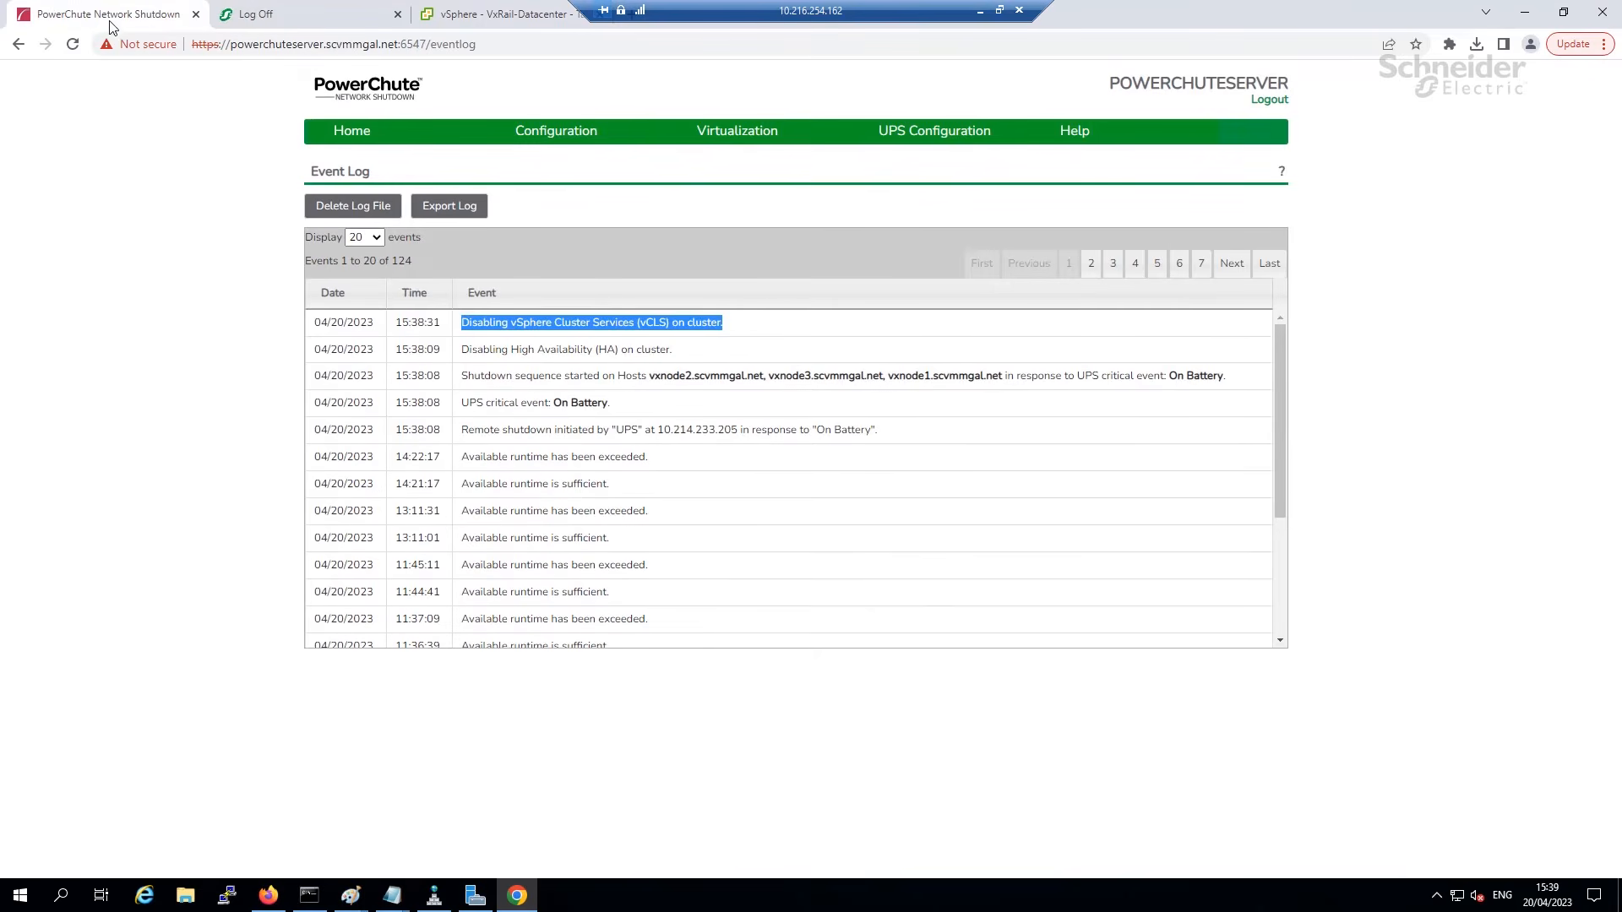
Highlight the vxnode1 VMs-shutting-down event and enlarge vSphere's Recent Tasks panel.
click(757, 326)
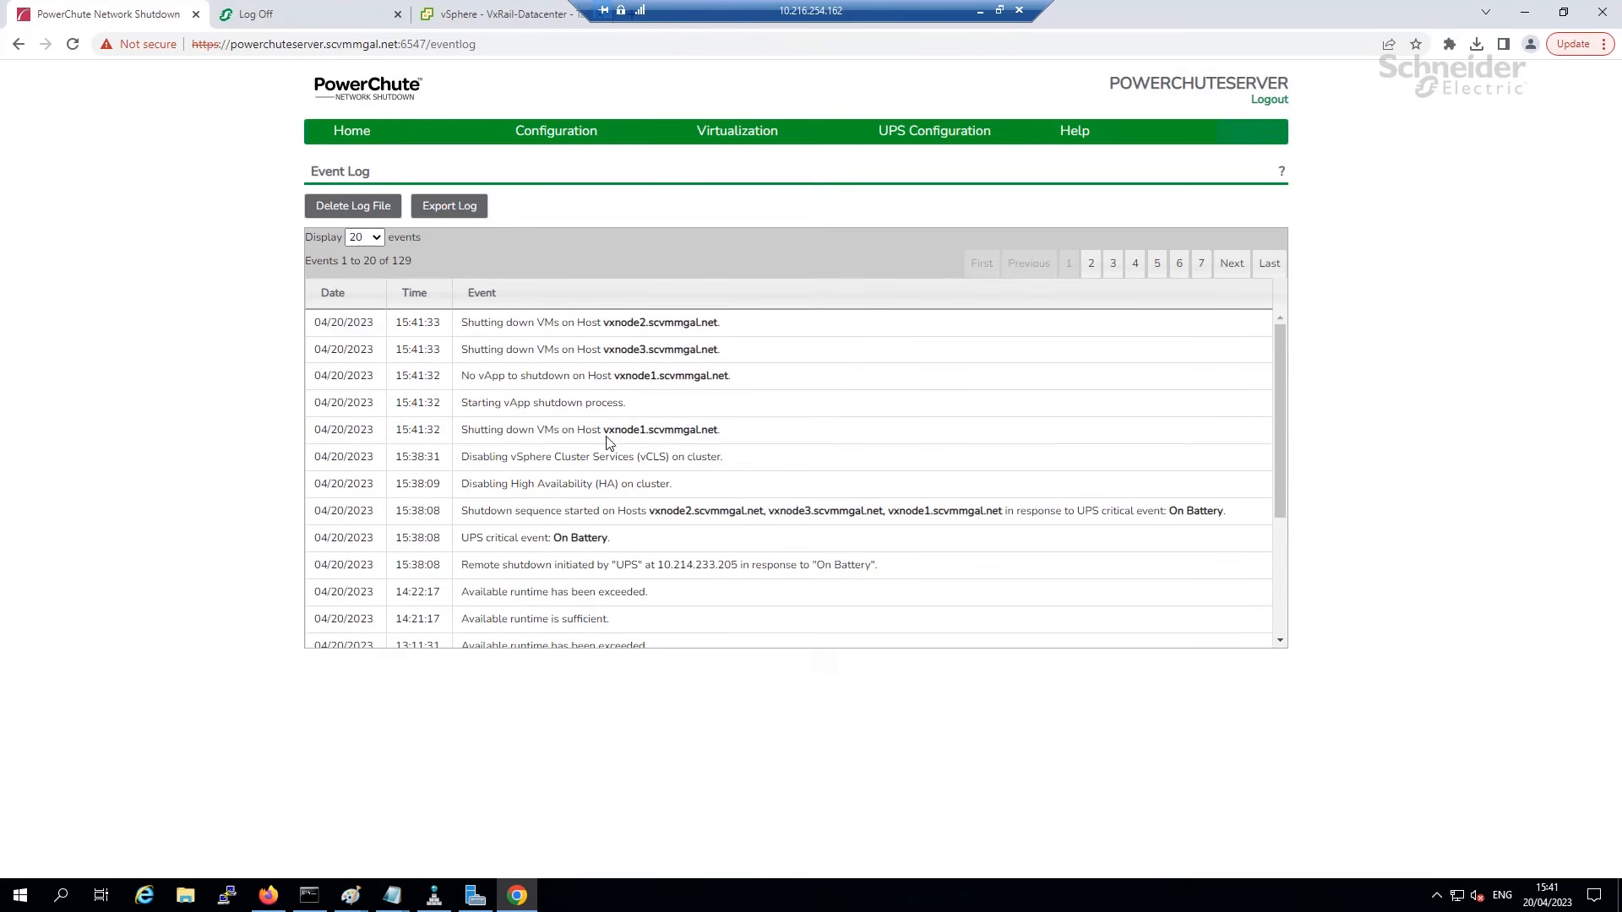
drag(741, 442, 457, 429)
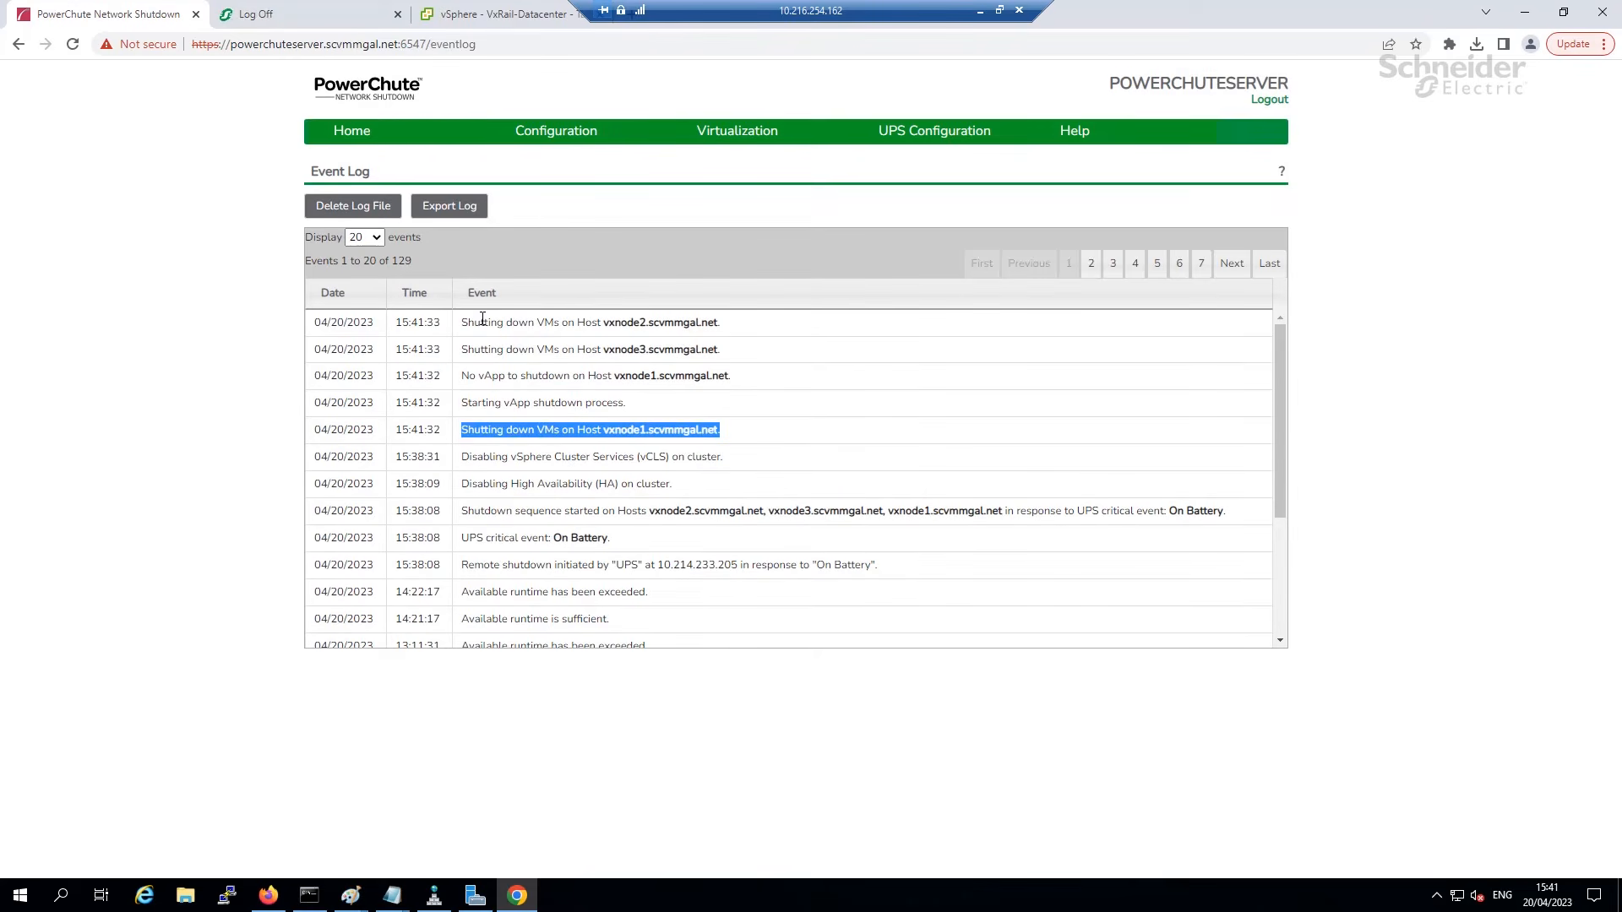
click(451, 15)
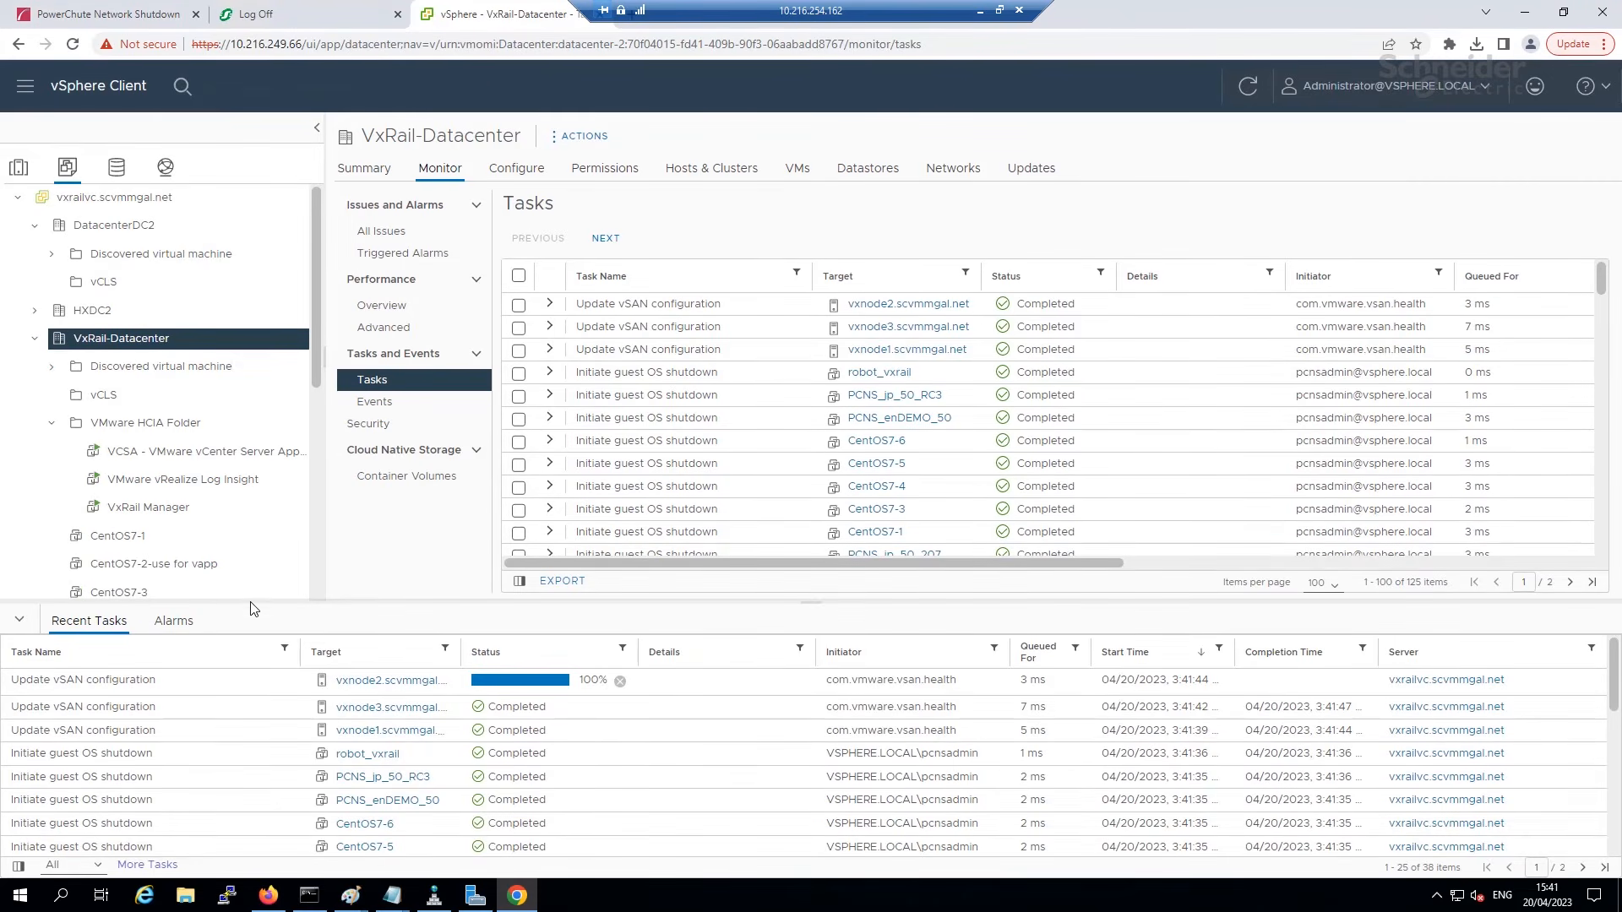
drag(257, 602, 306, 425)
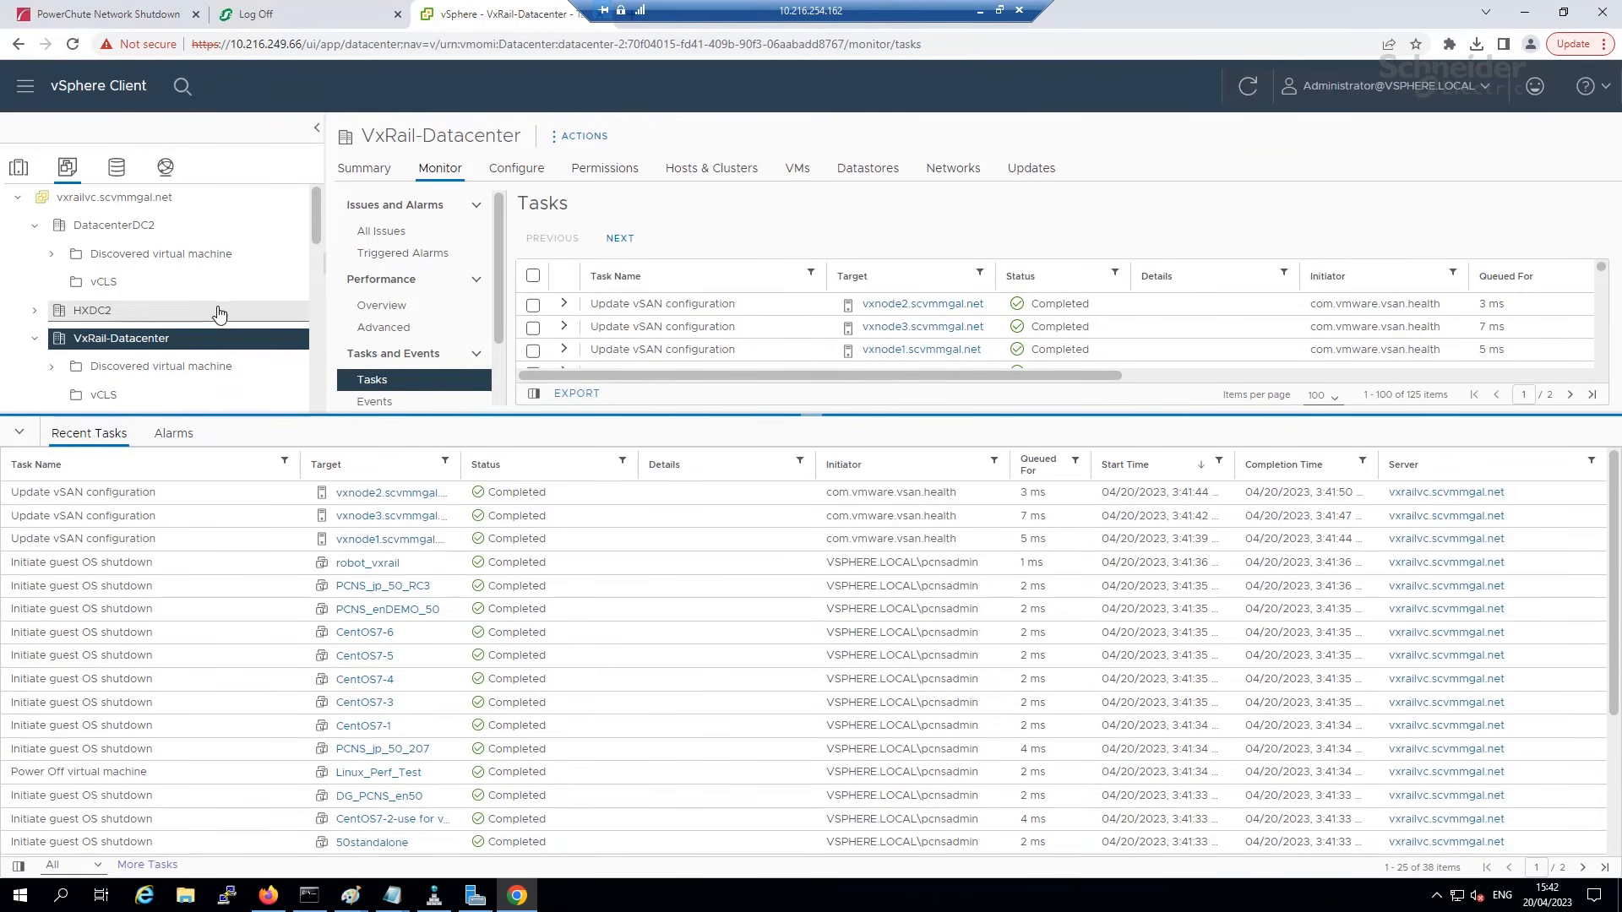
Recheck the cluster's vSphere Availability settings alongside the guest OS shutdown tasks.
click(18, 169)
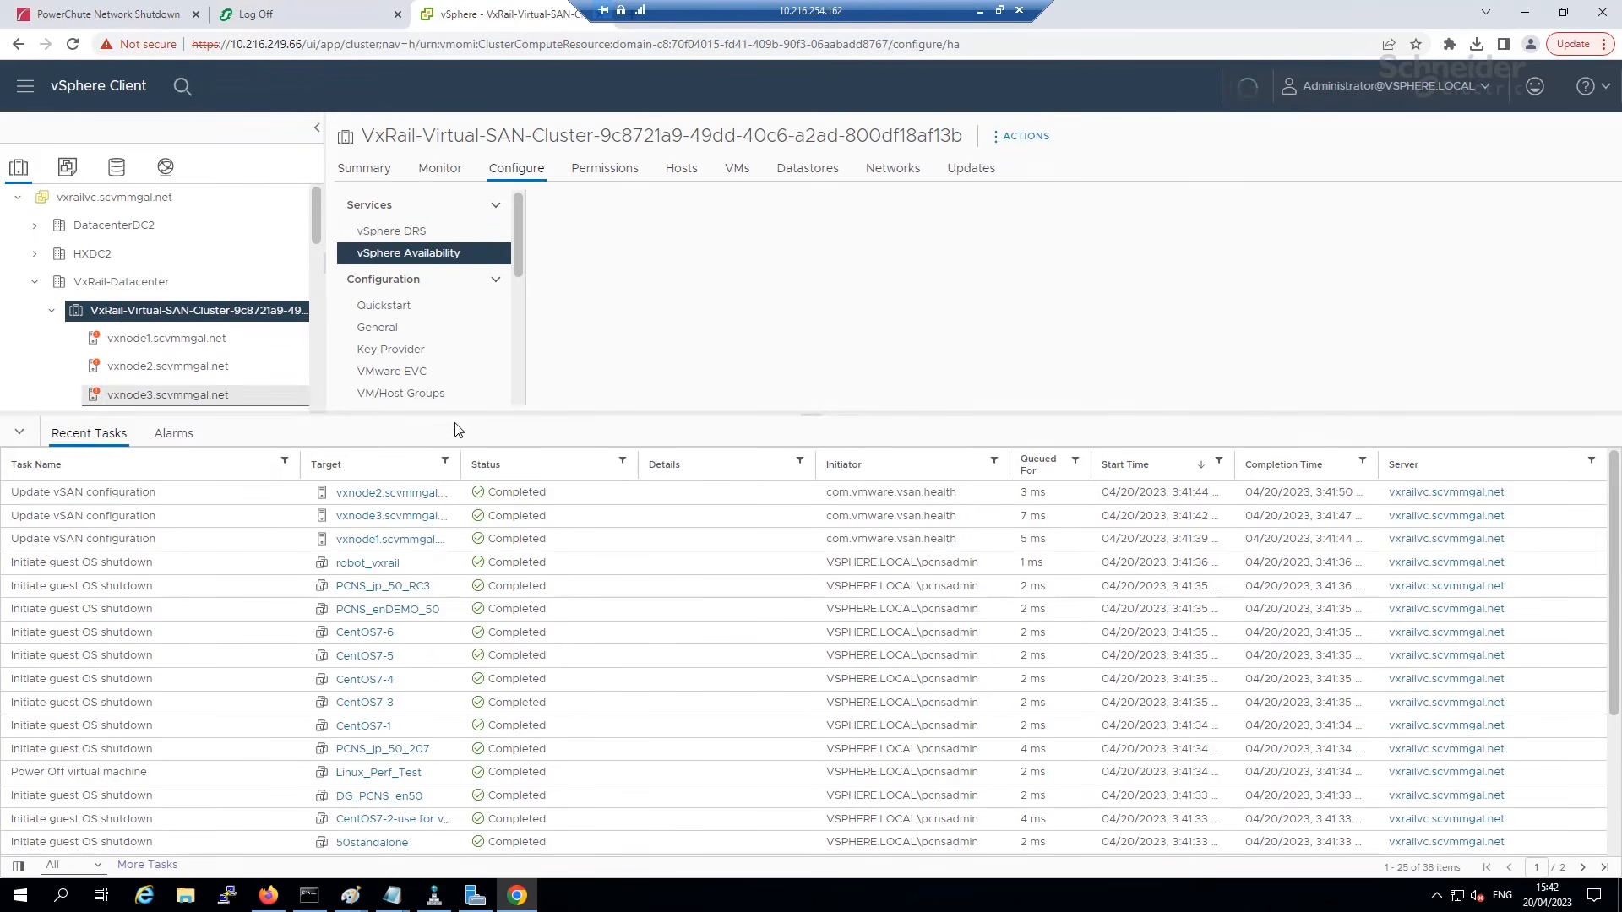
drag(476, 415, 469, 588)
drag(316, 364, 324, 587)
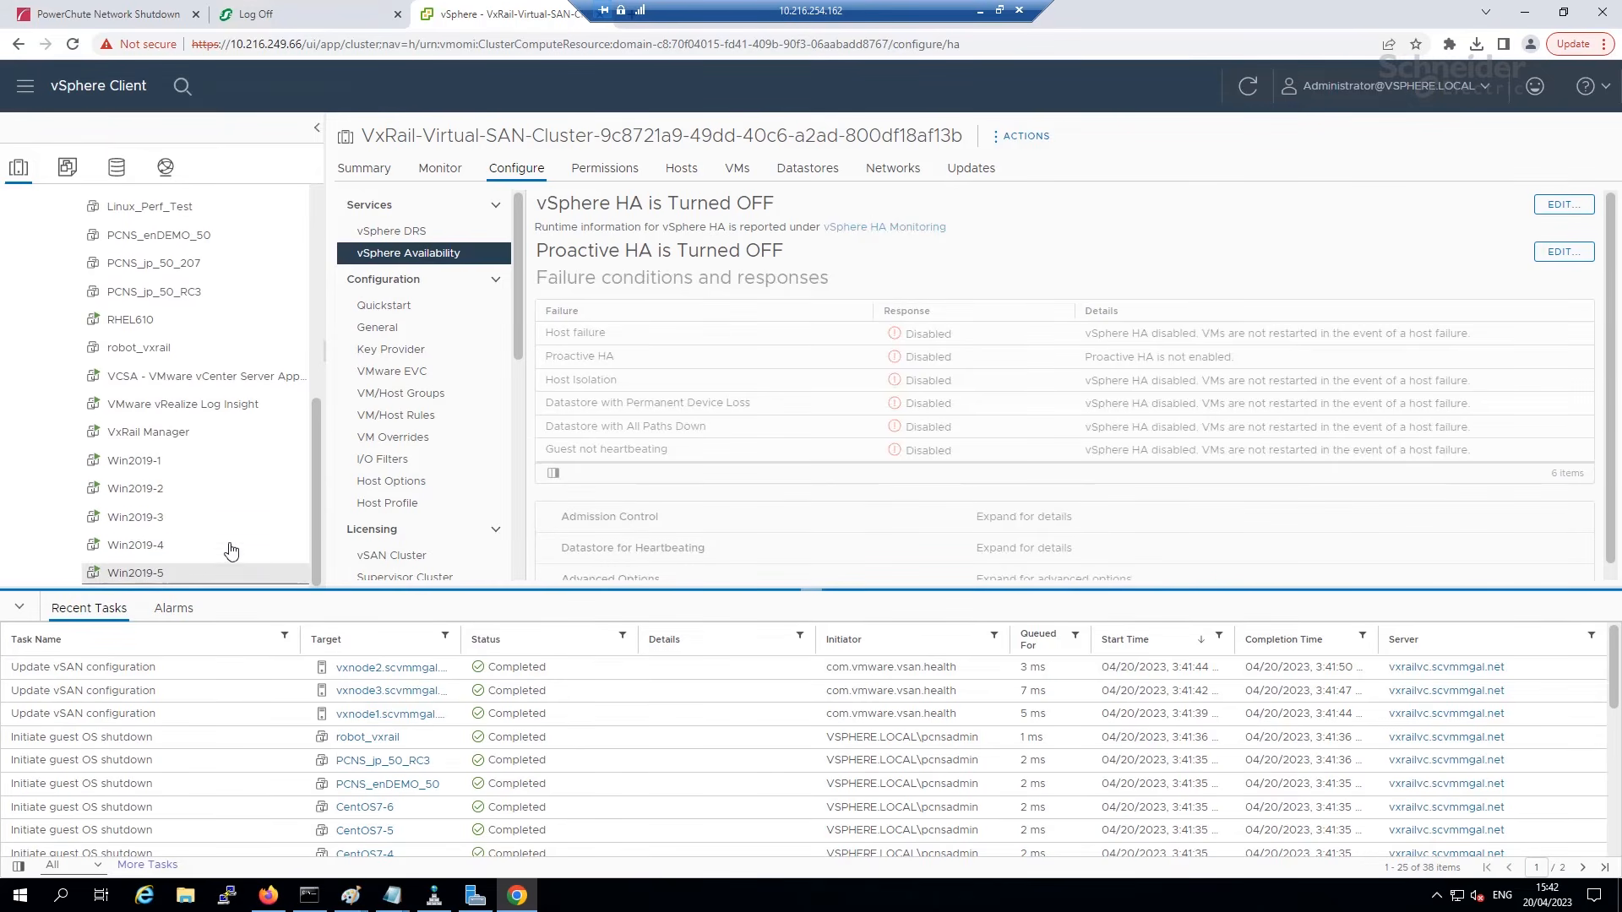
click(118, 18)
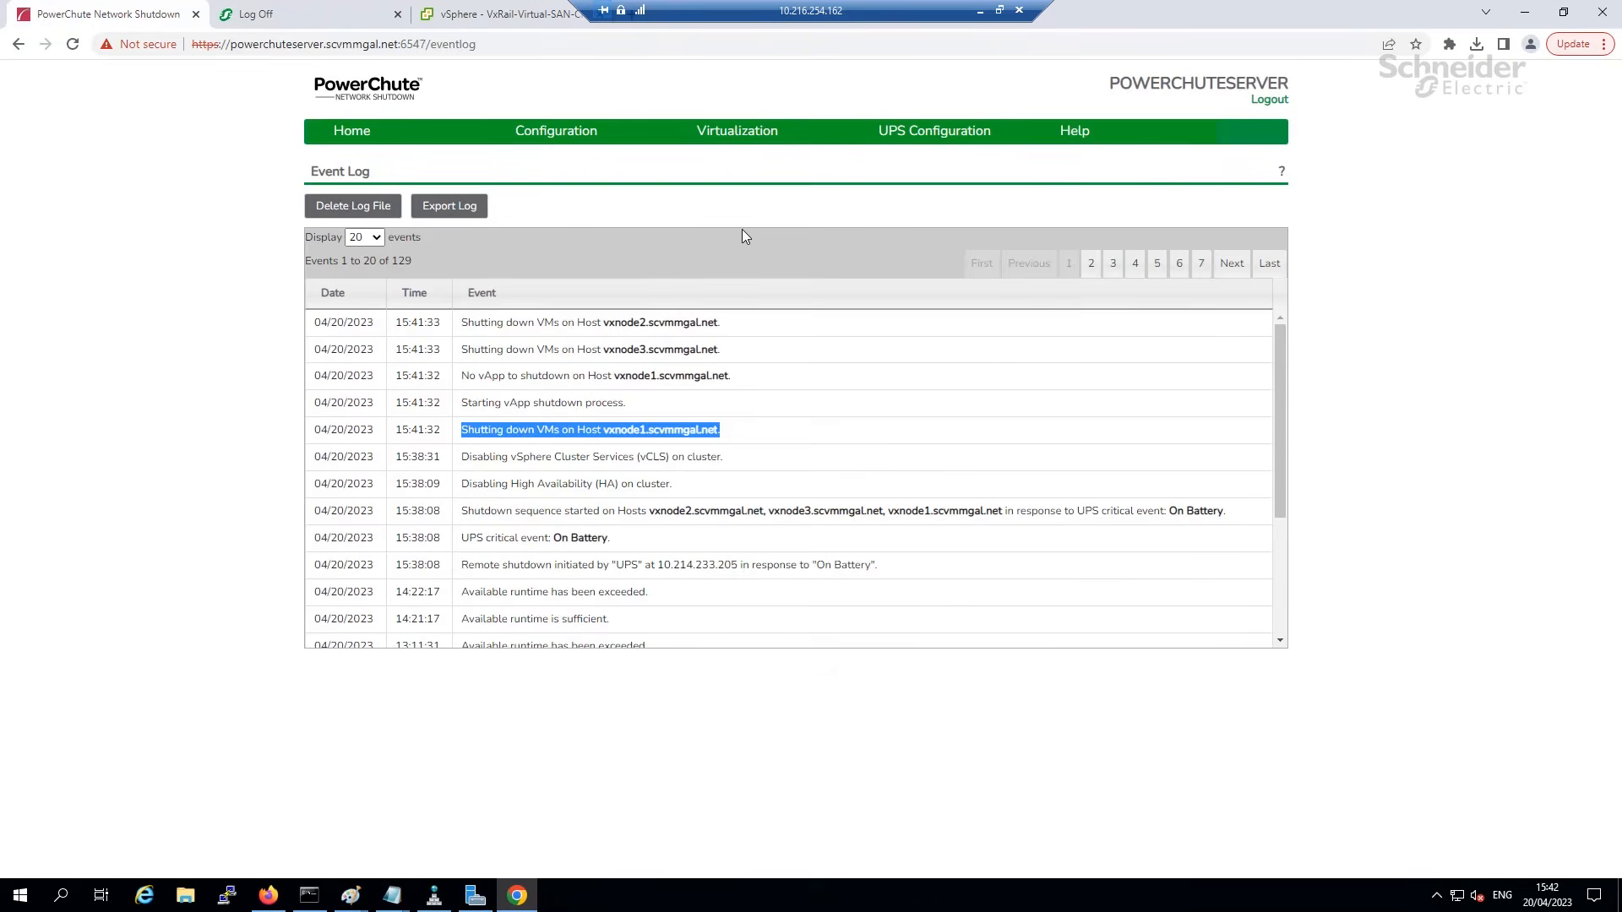
Scroll through the VM Prioritization groups, then return to the vSphere cluster page.
mouse_move(740, 137)
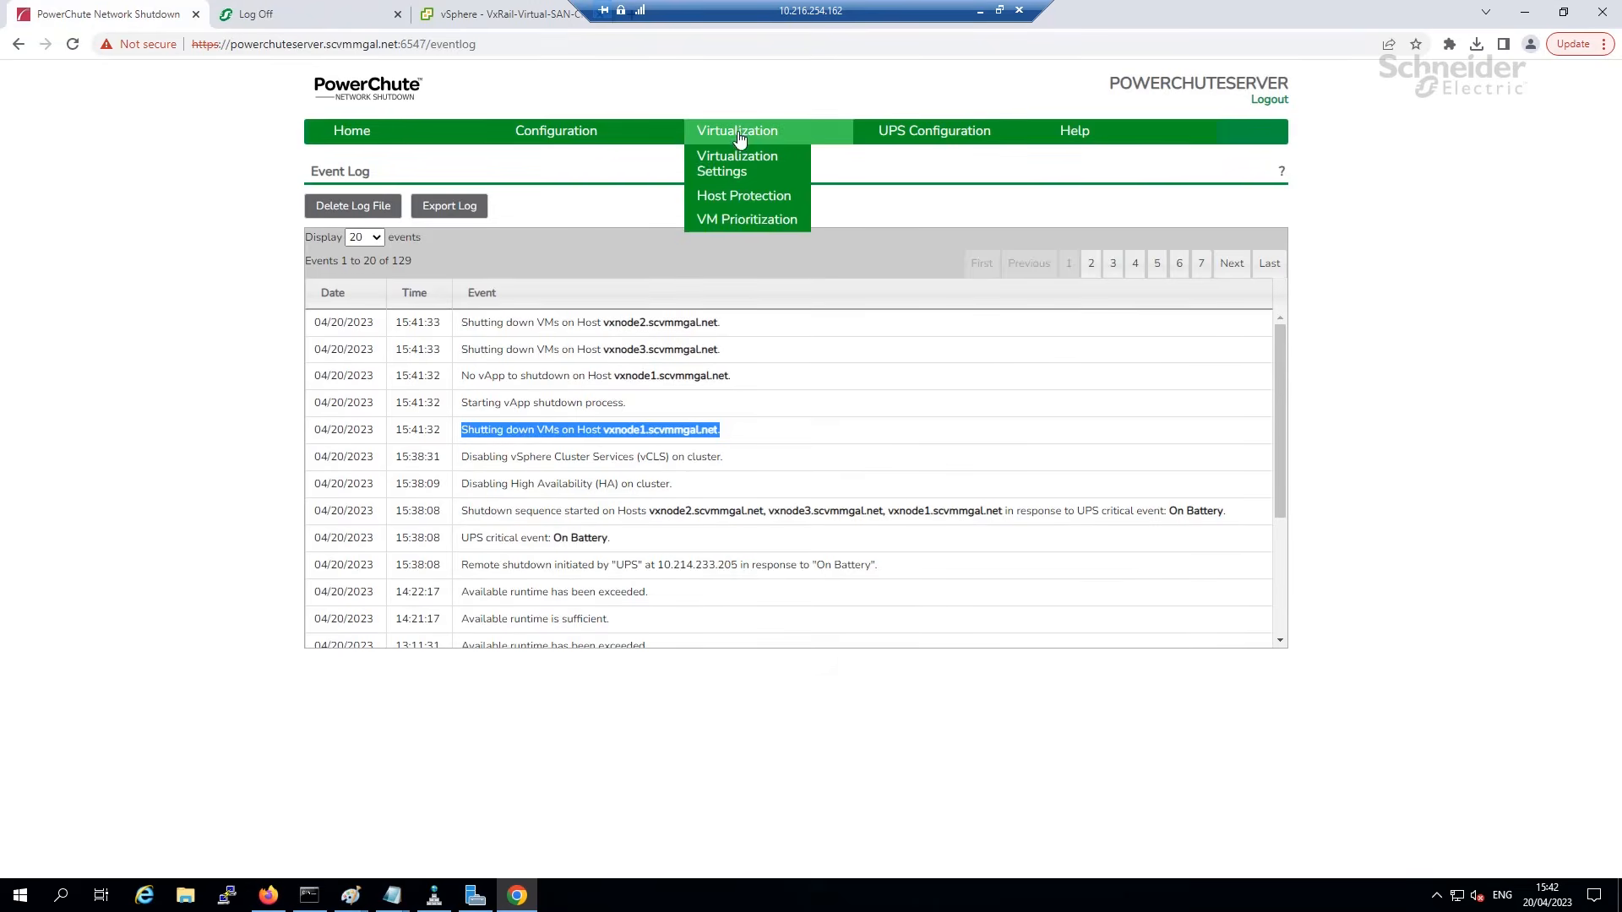
click(756, 221)
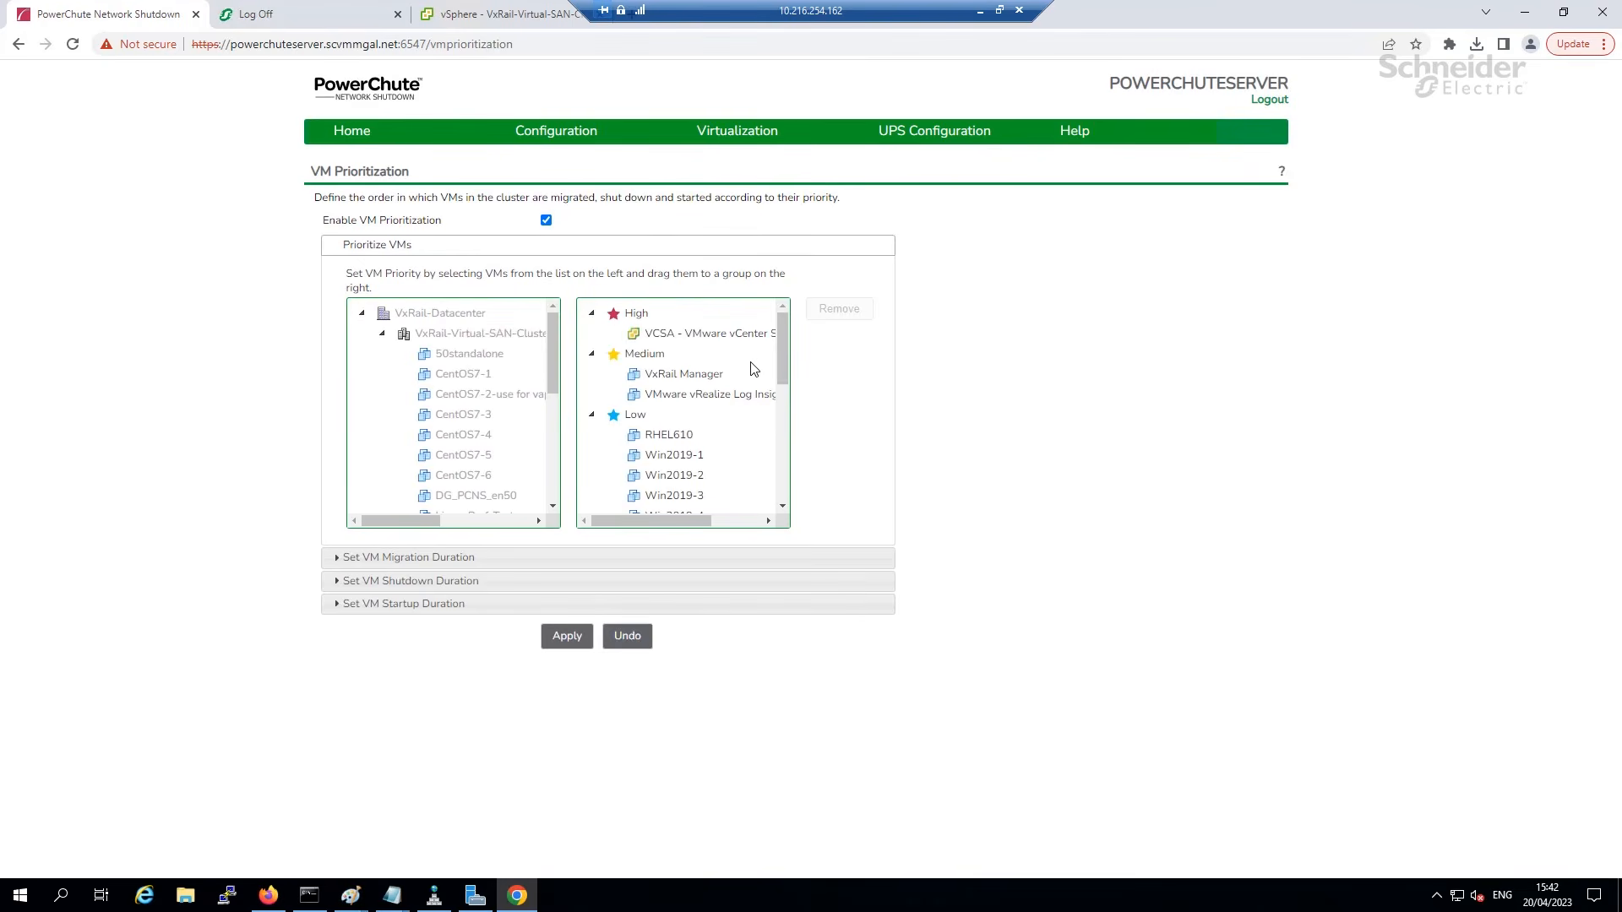
drag(789, 417, 787, 484)
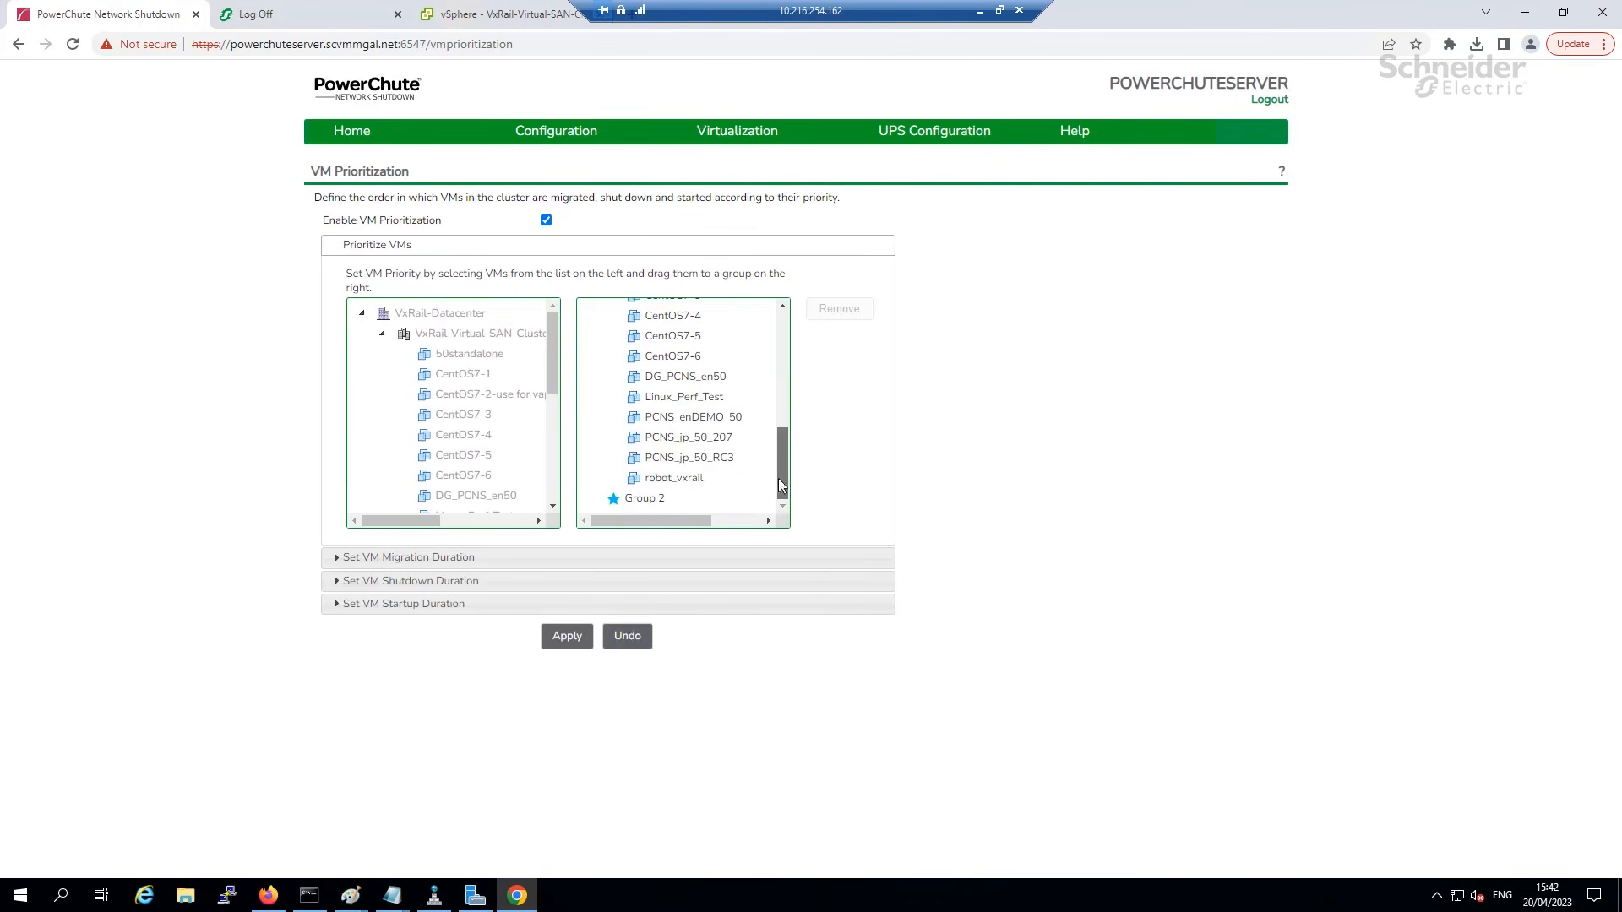
scroll(783, 432, up, 3)
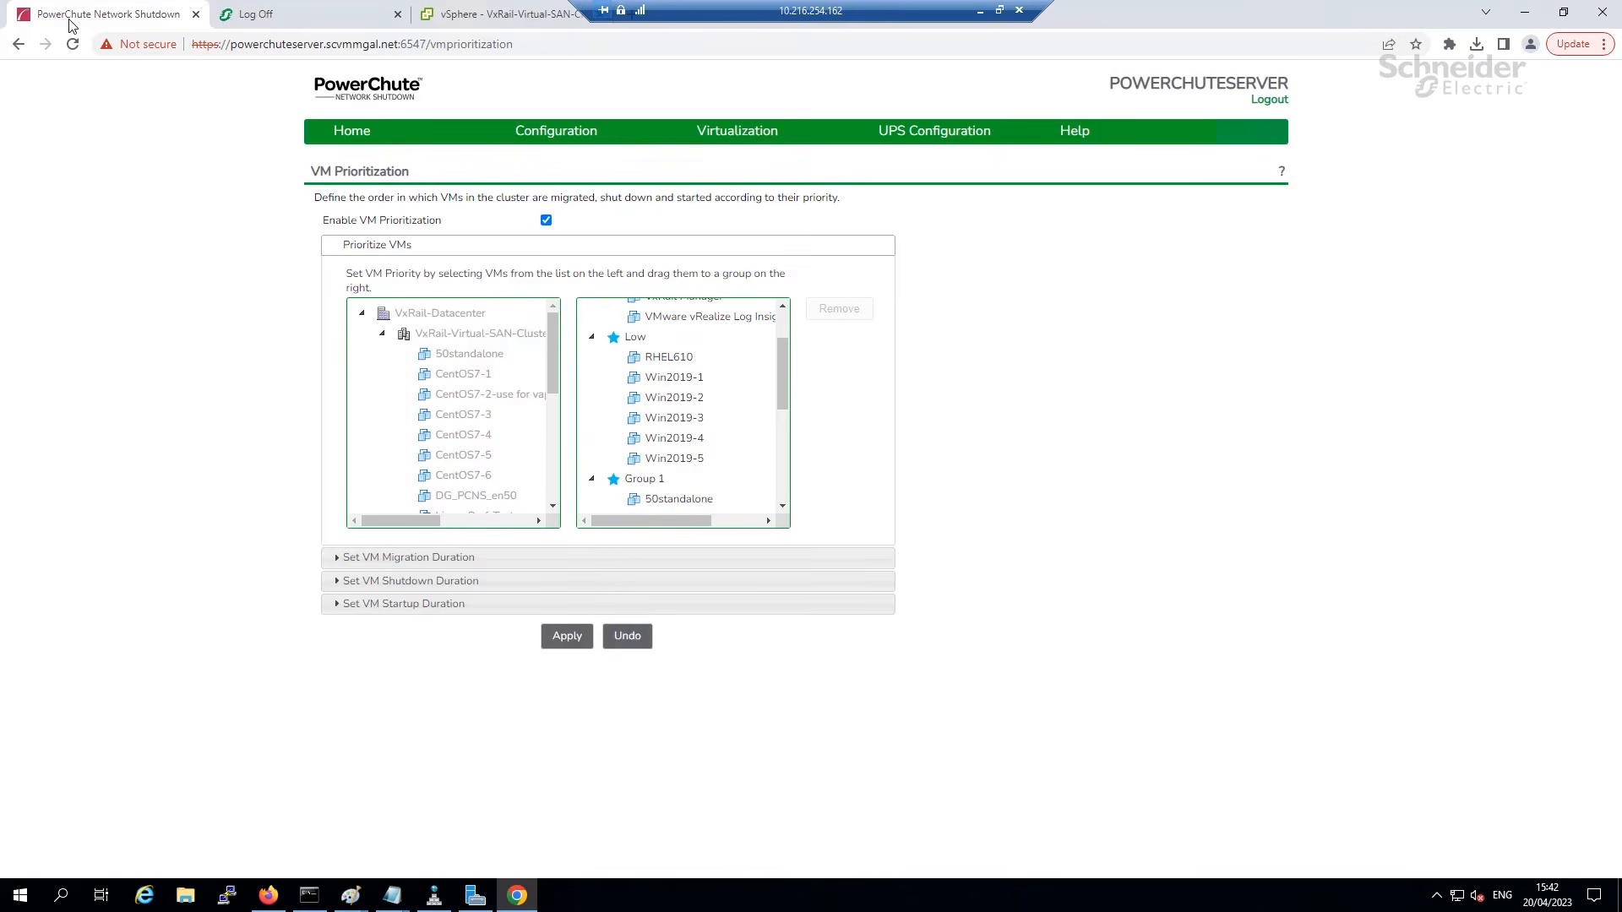
click(476, 17)
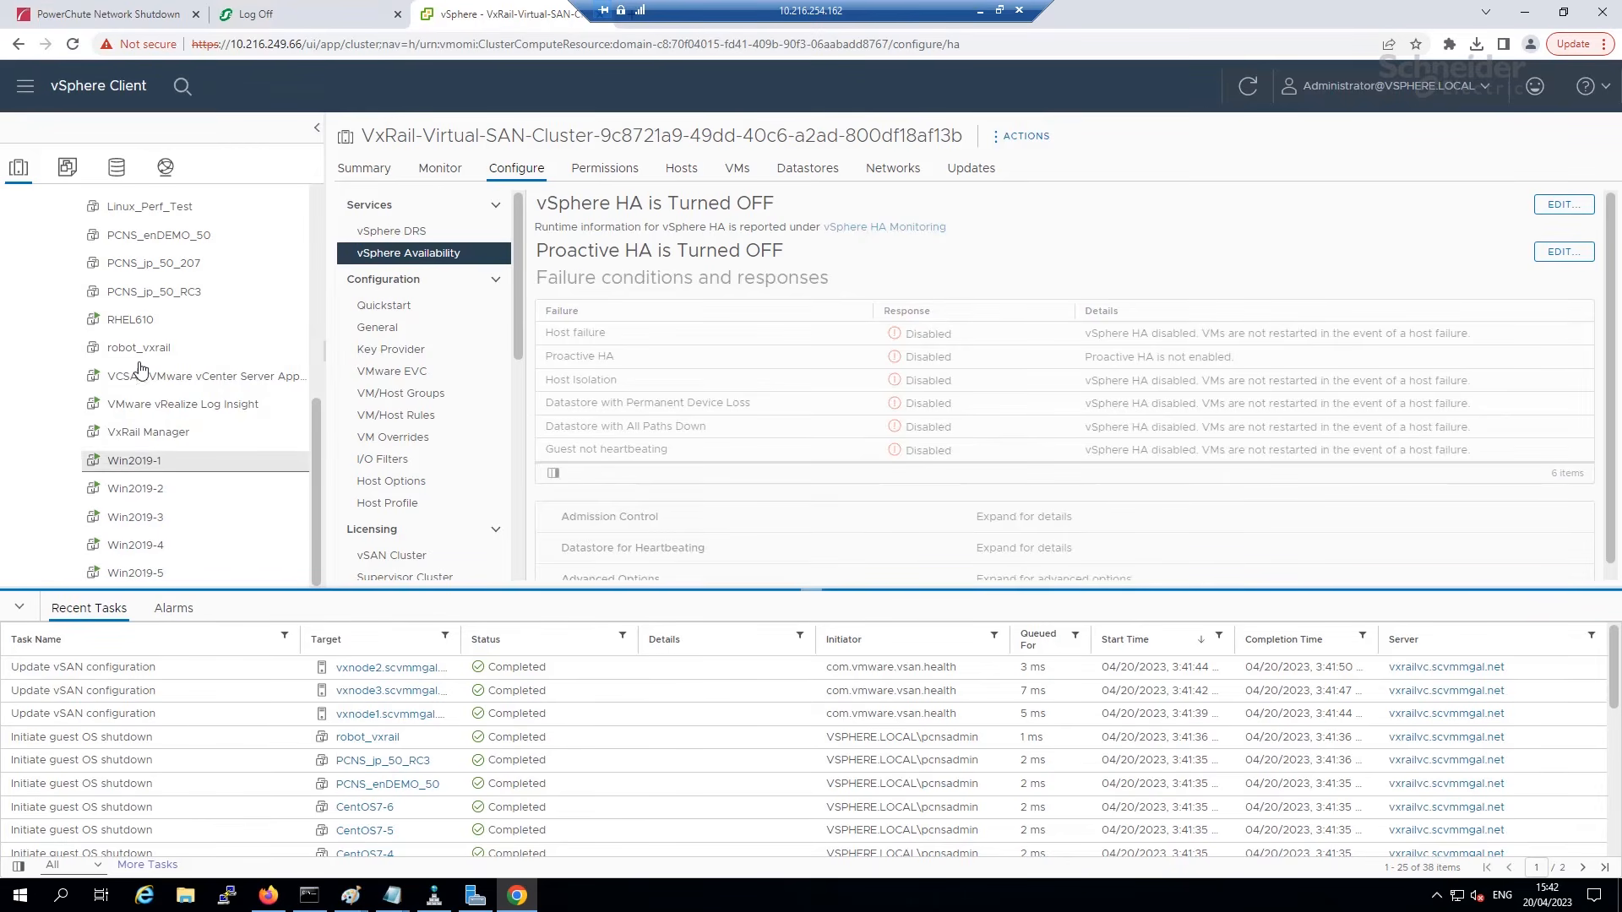
Check Win2019-1 and the cluster's VMs list, confirming most VMs are powered off.
click(135, 460)
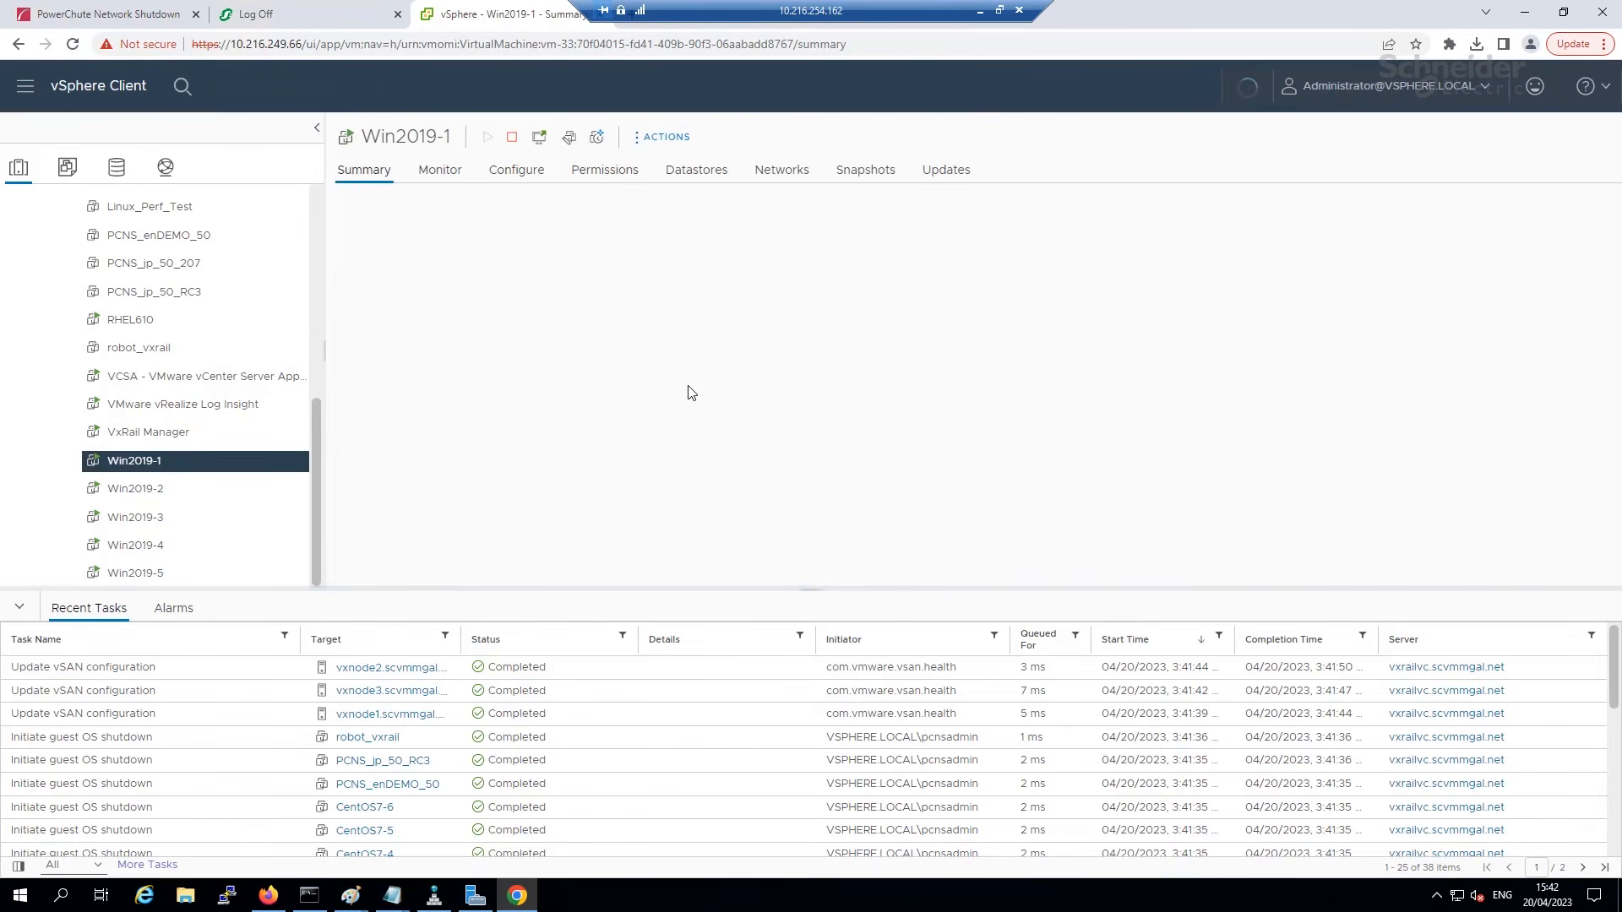
click(736, 169)
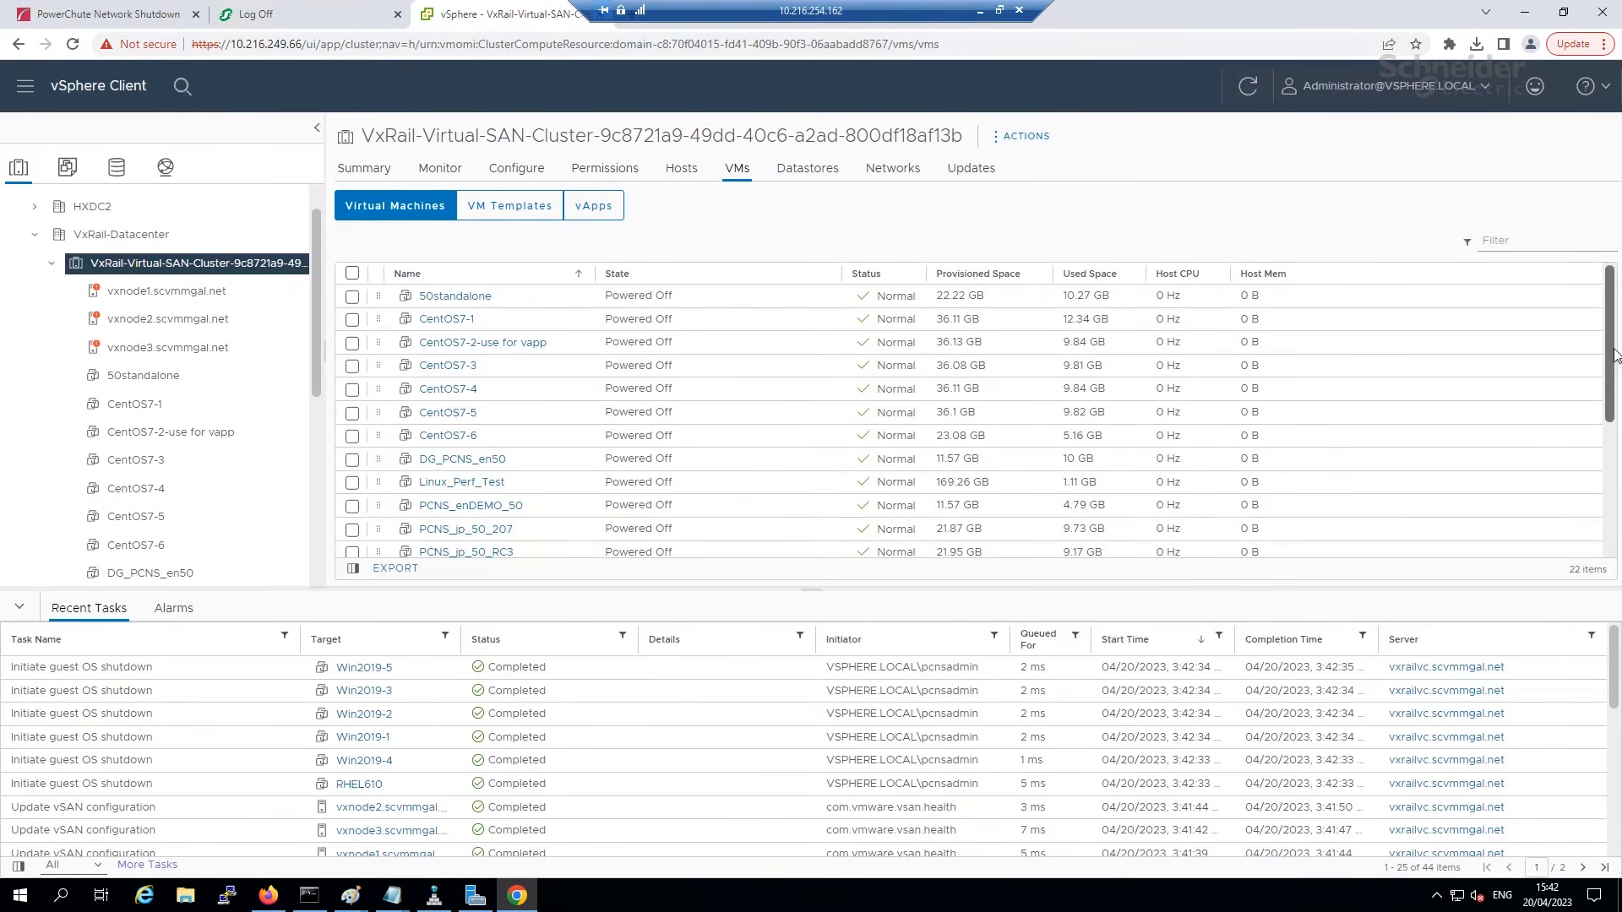
scroll(1617, 389, down, 5)
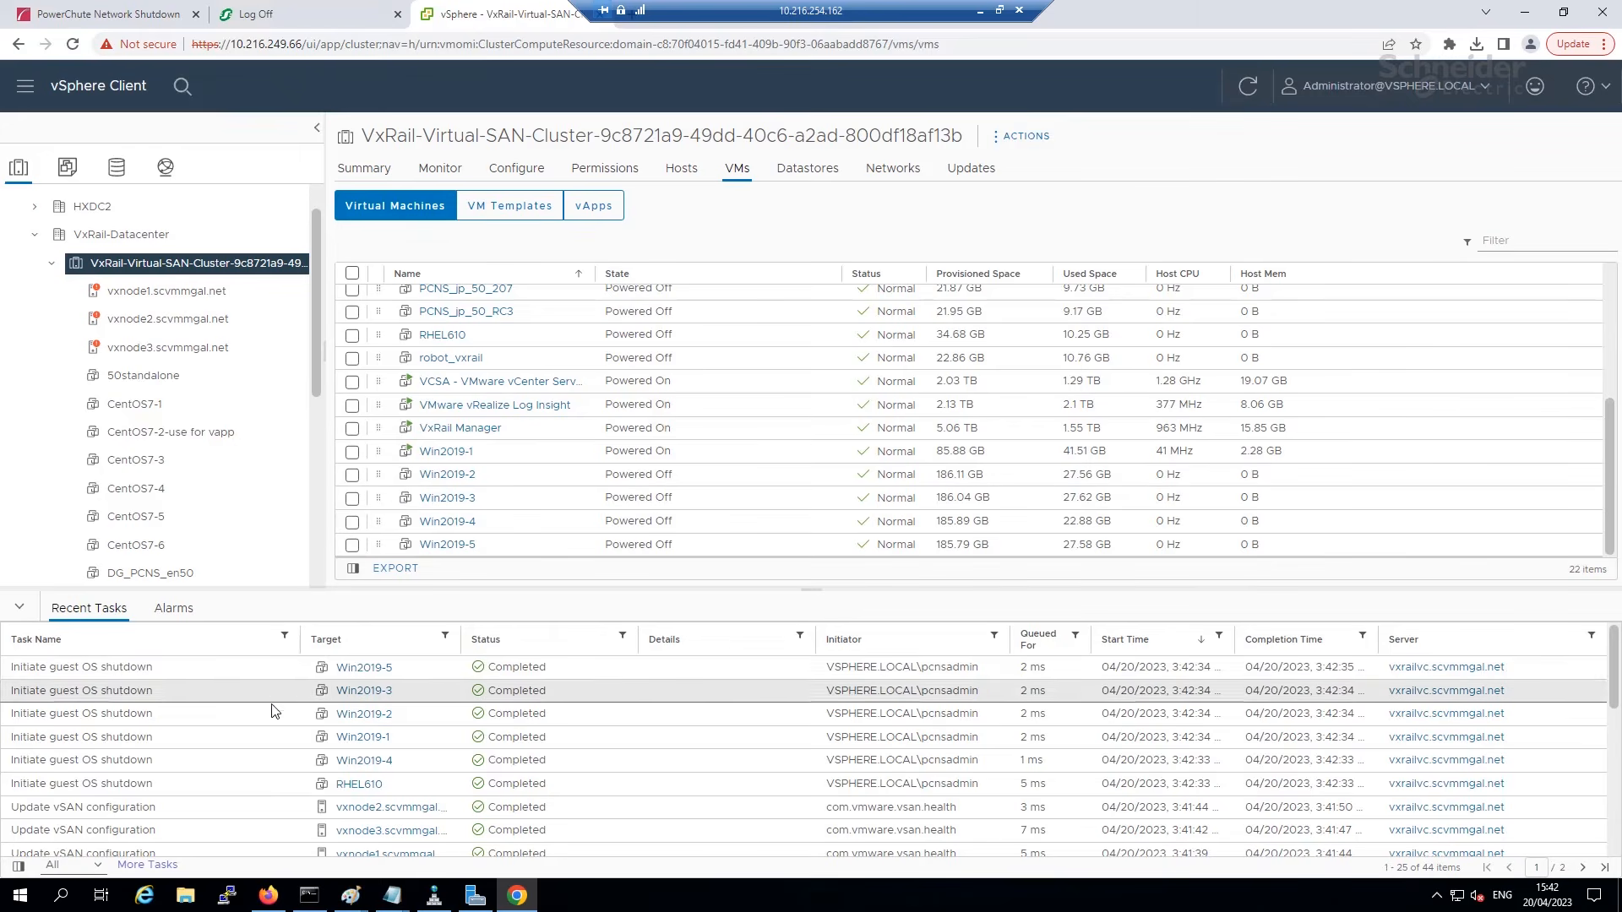
click(123, 17)
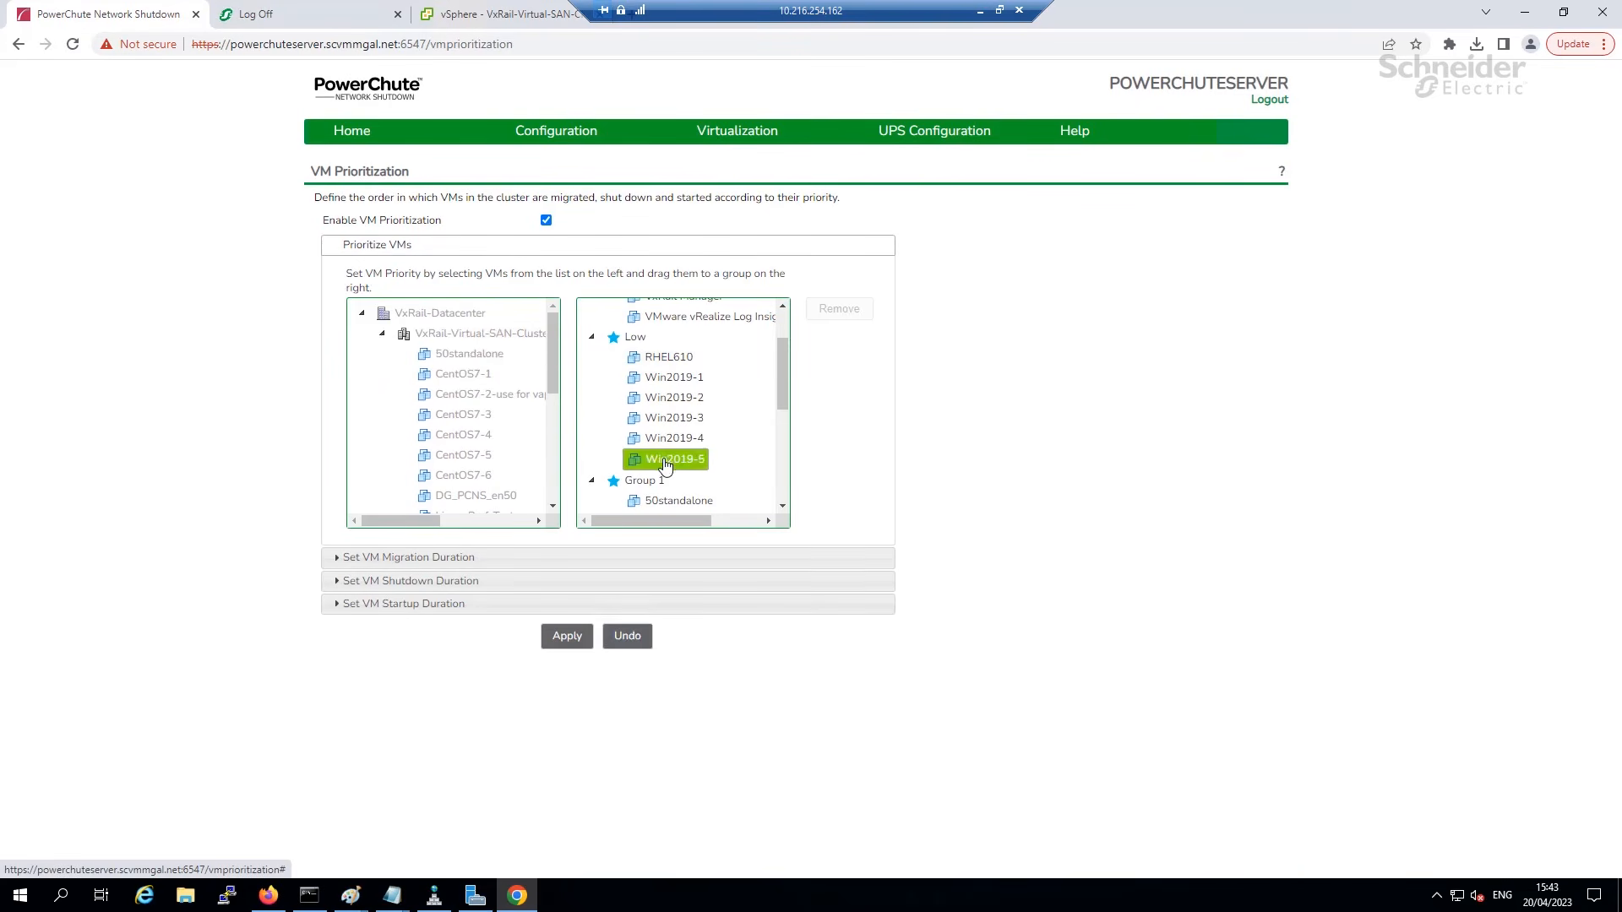
Highlight the VCSA vCenter Server shutdown entry in PowerChute's Event Log.
drag(782, 372, 799, 337)
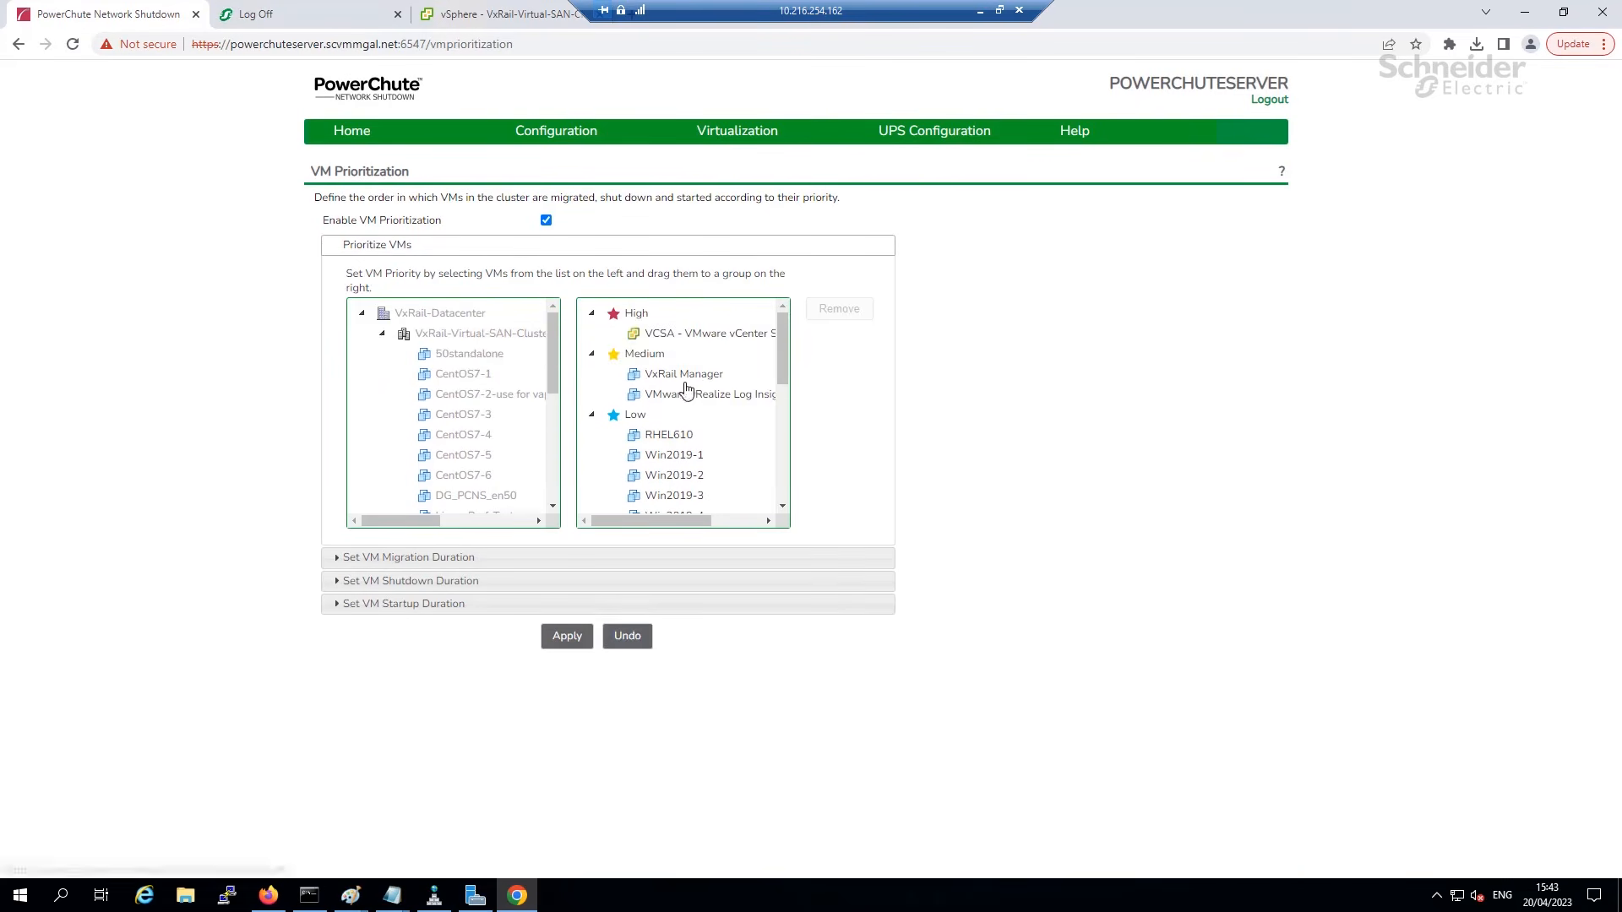
click(493, 25)
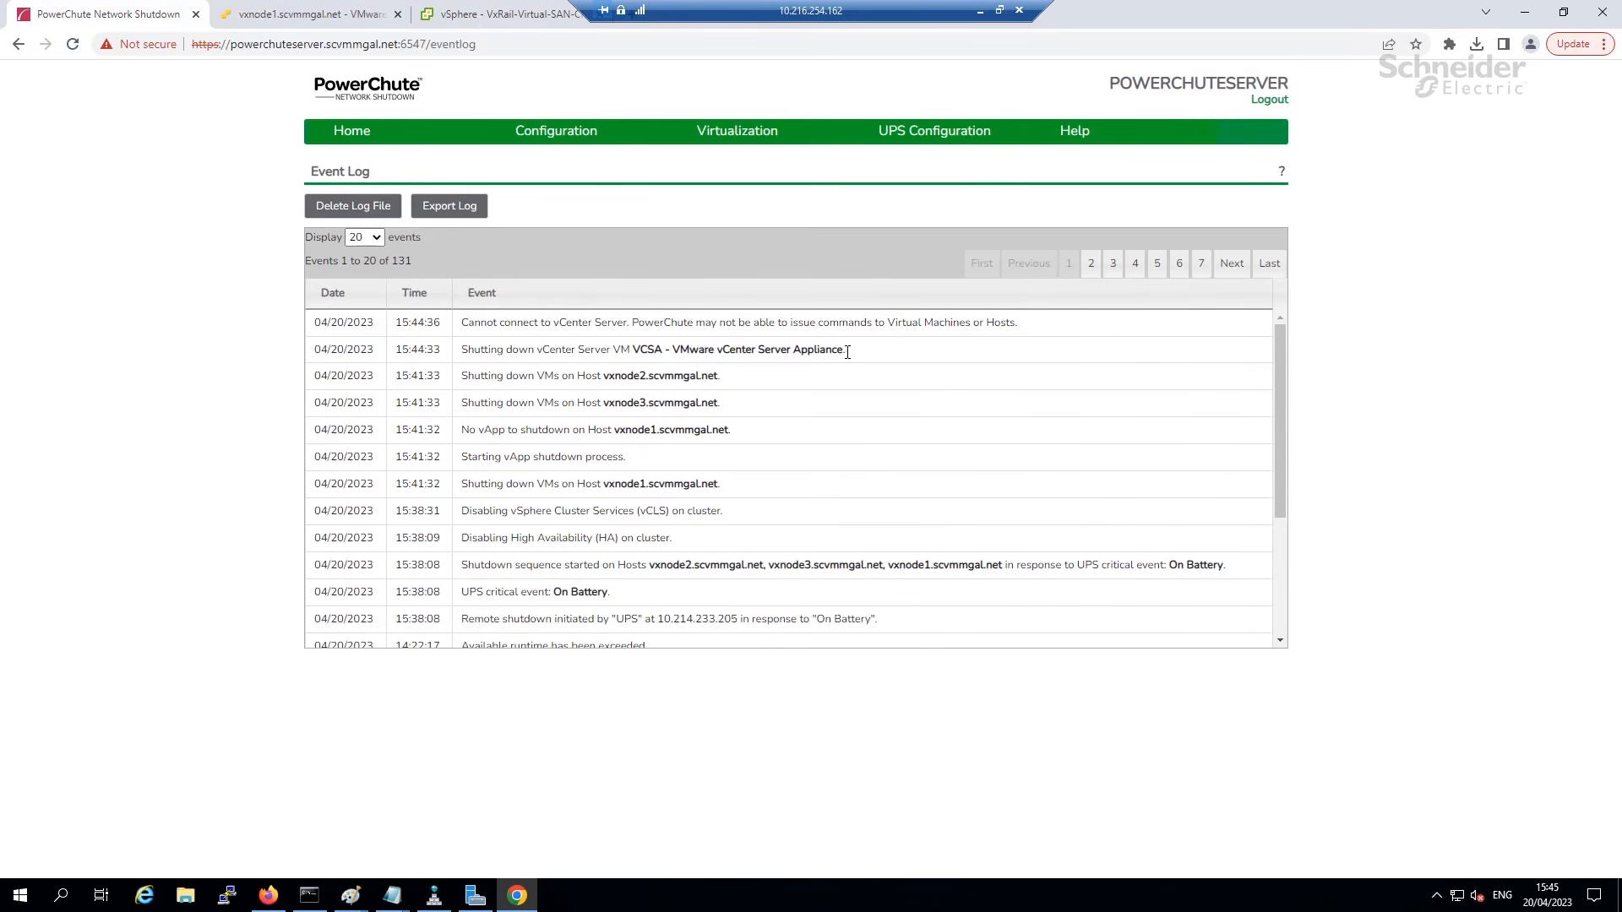
drag(845, 350, 466, 349)
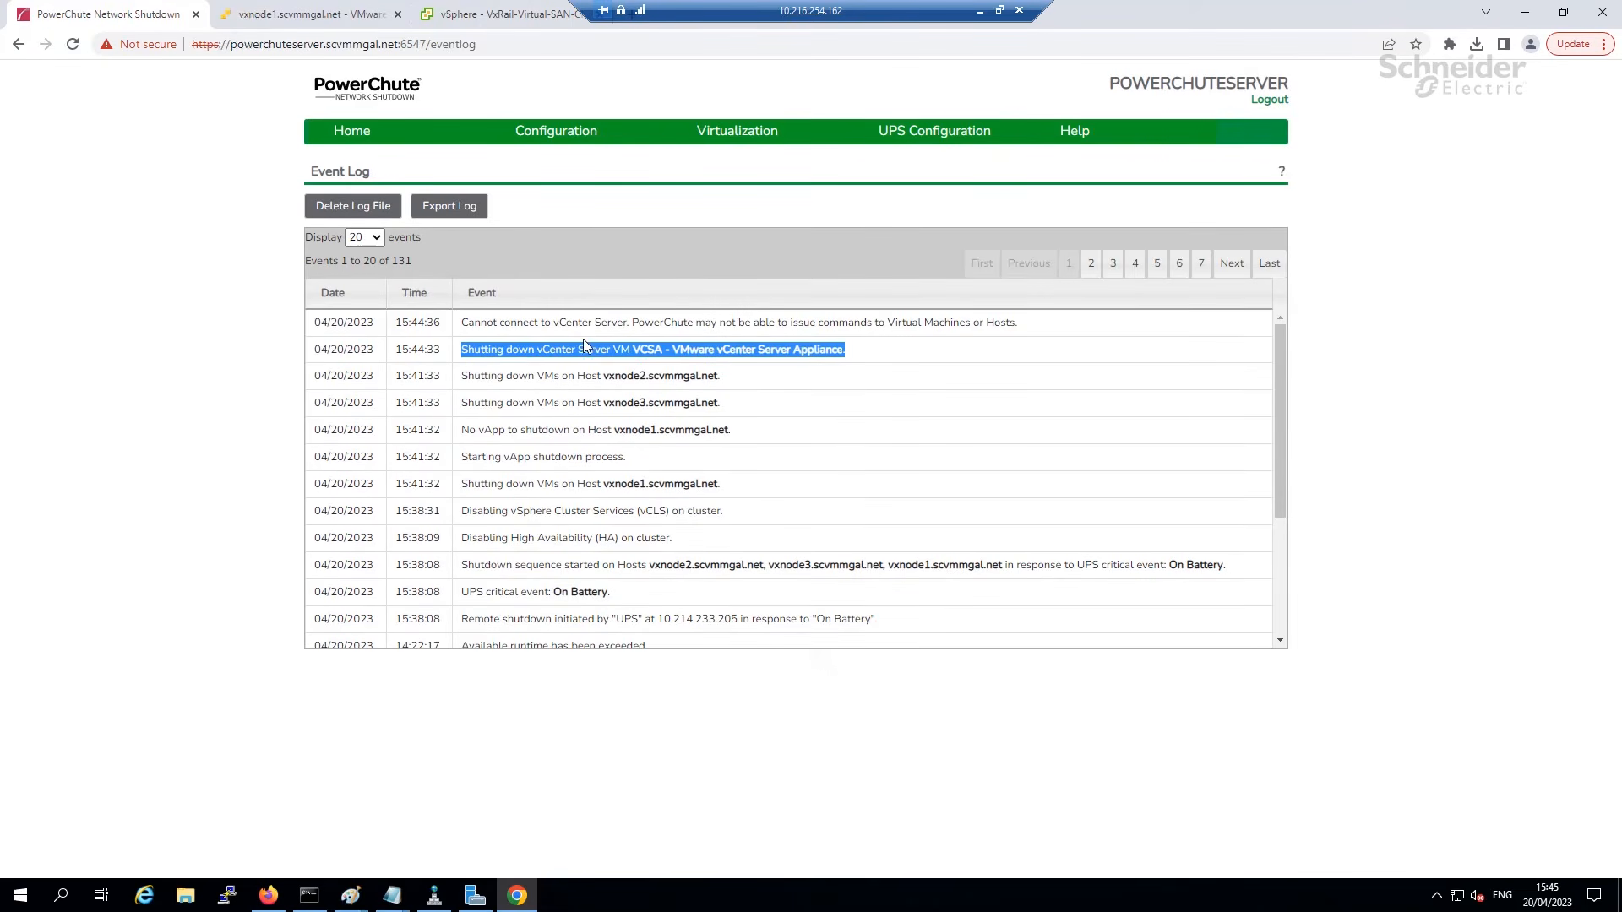
click(304, 17)
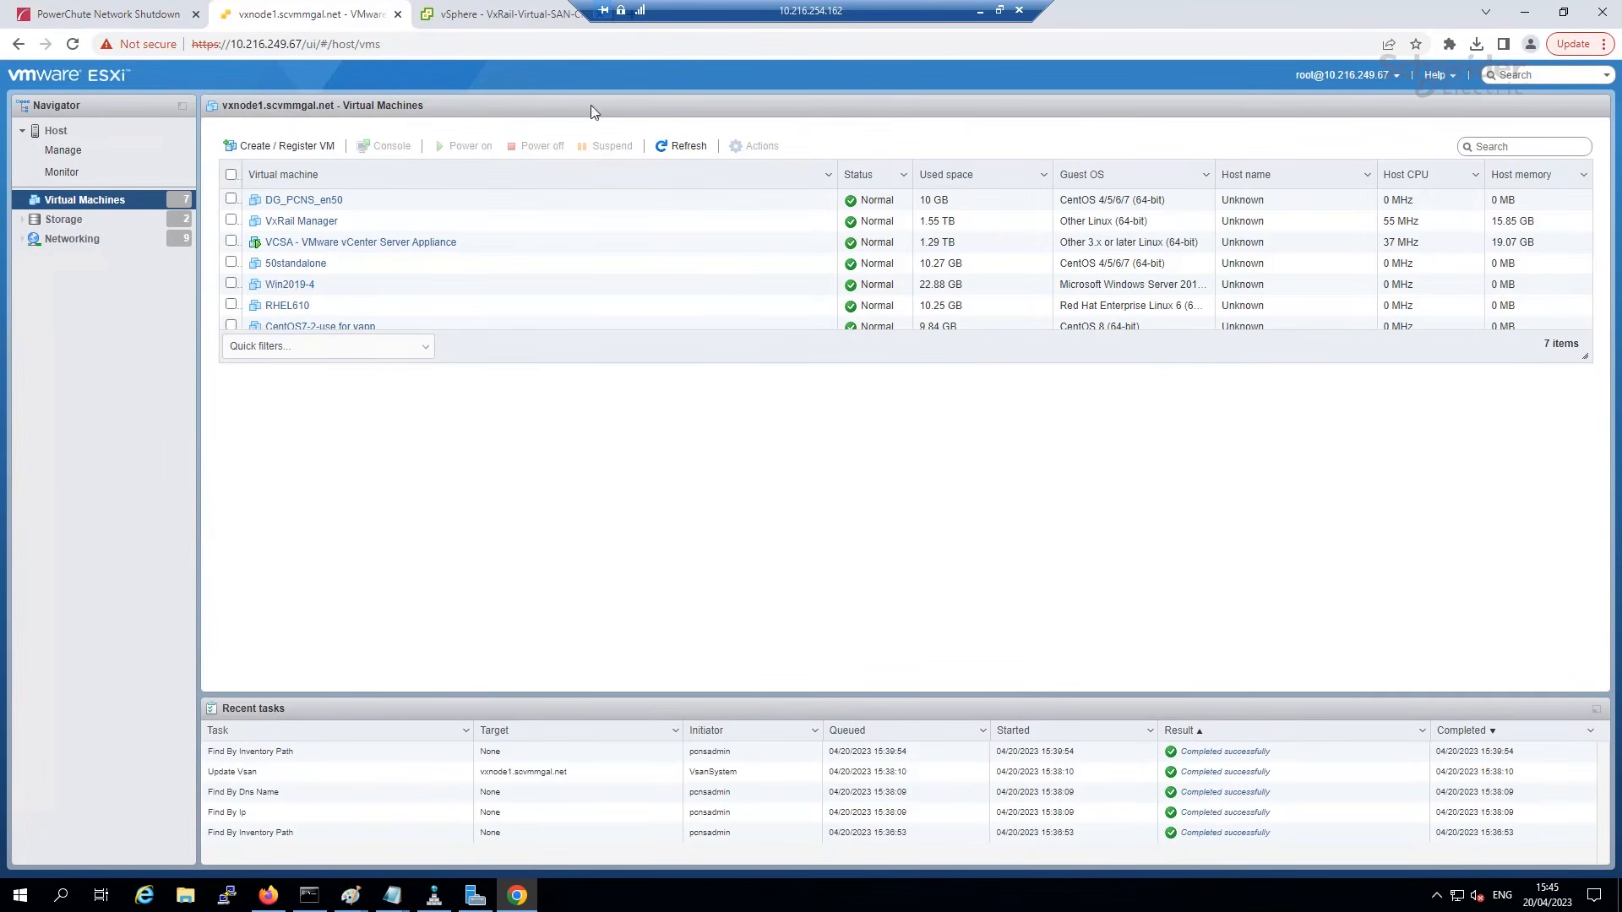
Confirm every VM on vxnode1, vxnode2 and vxnode3, VCSA included, shows 0 MHz.
click(685, 147)
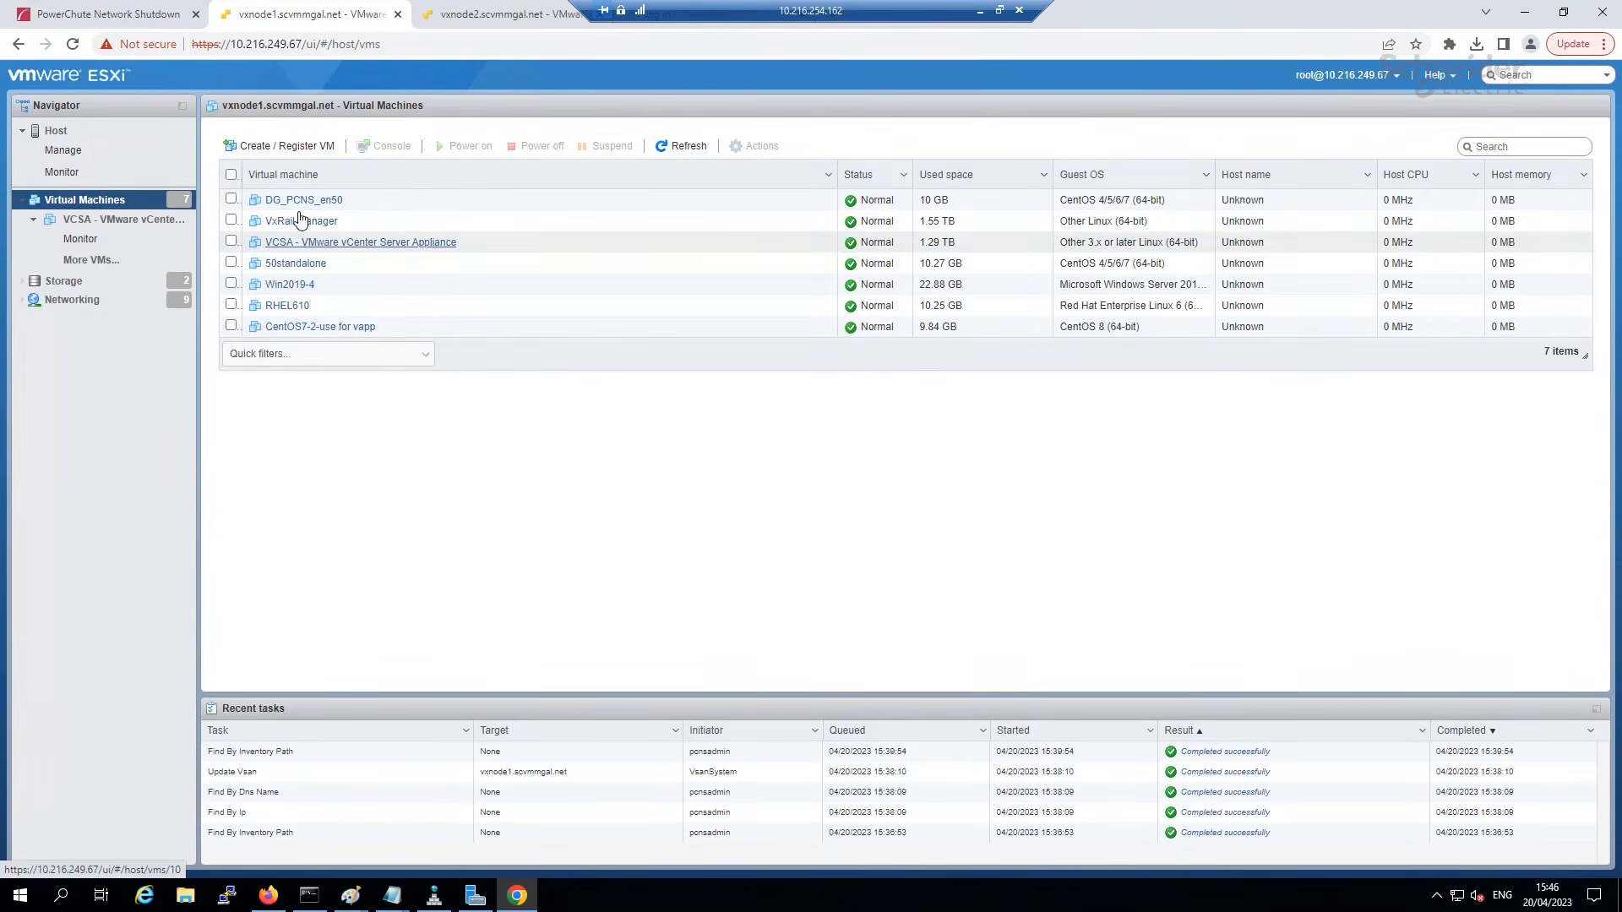
click(466, 17)
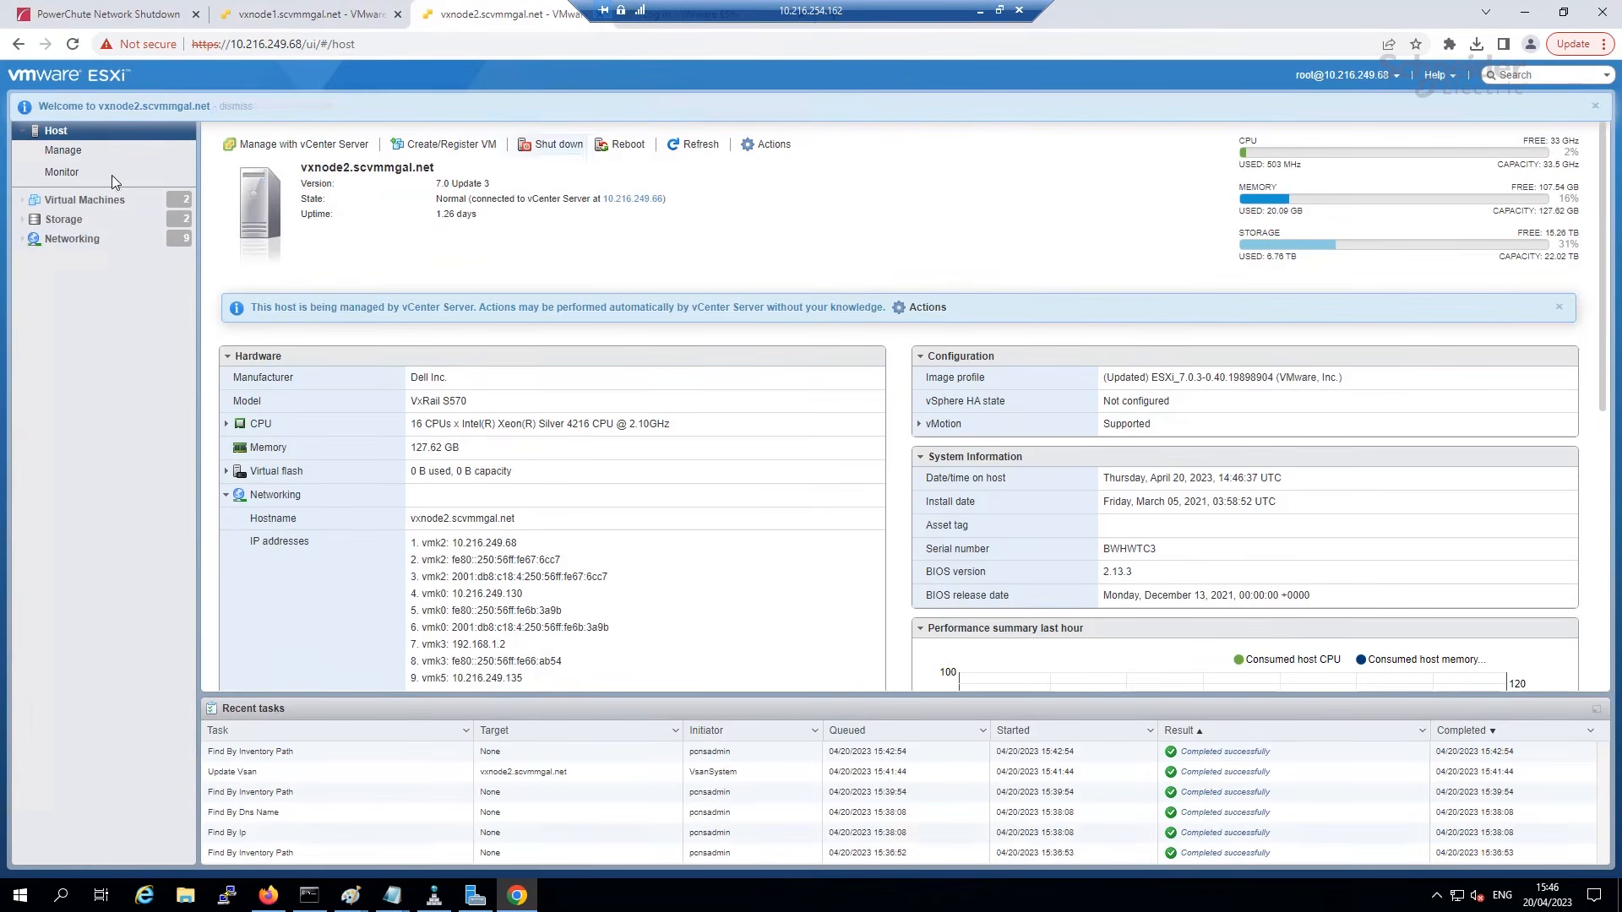
click(101, 200)
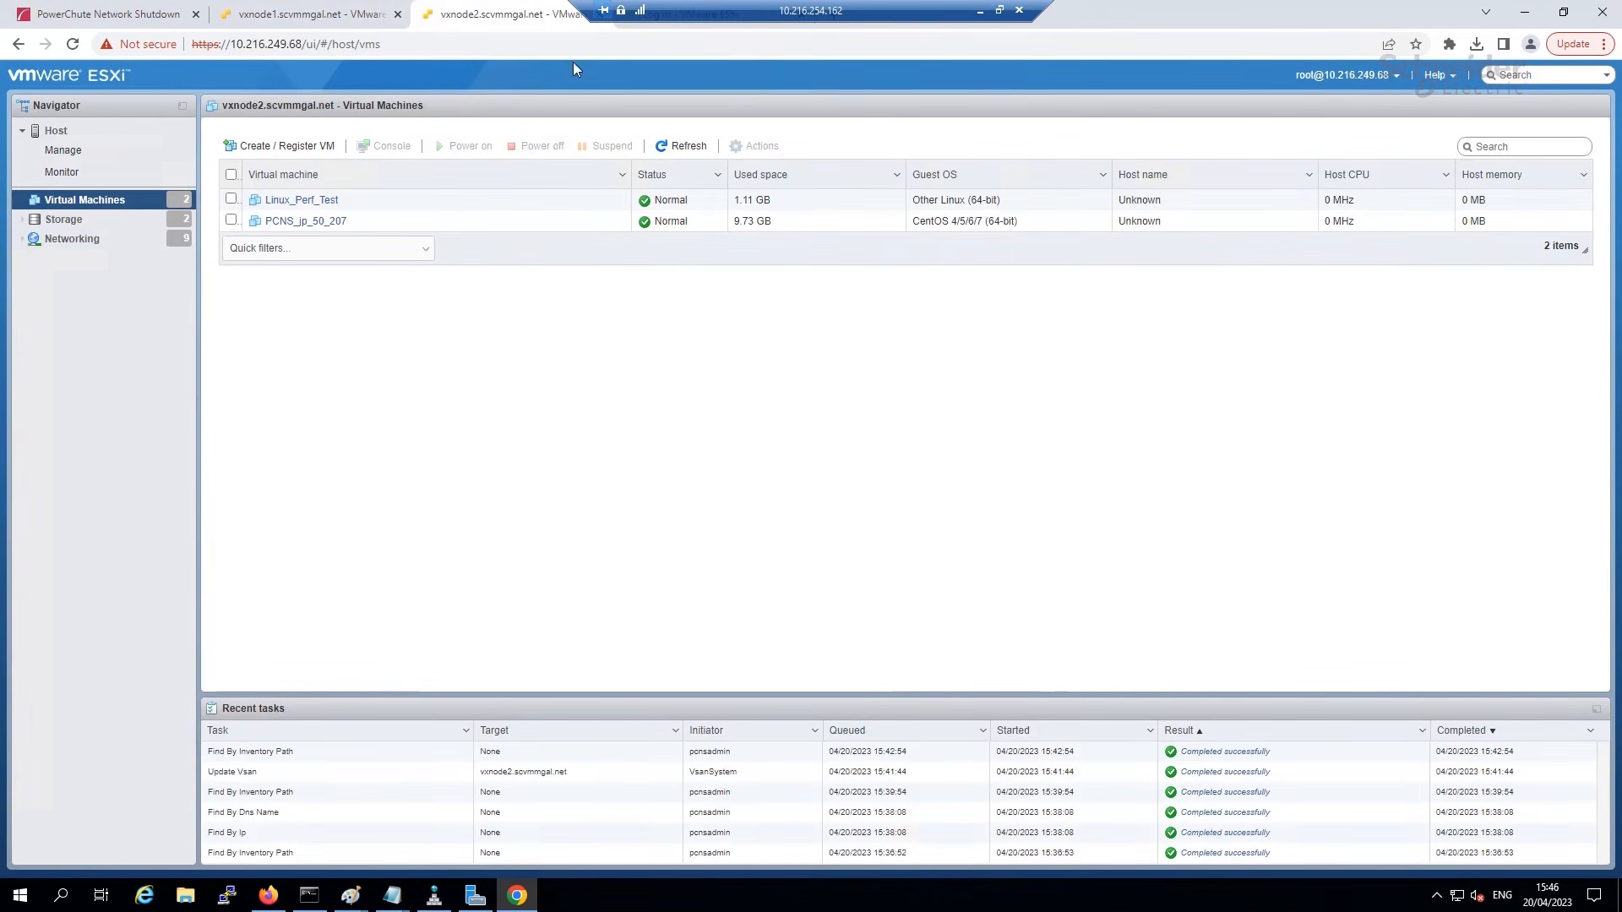
click(646, 27)
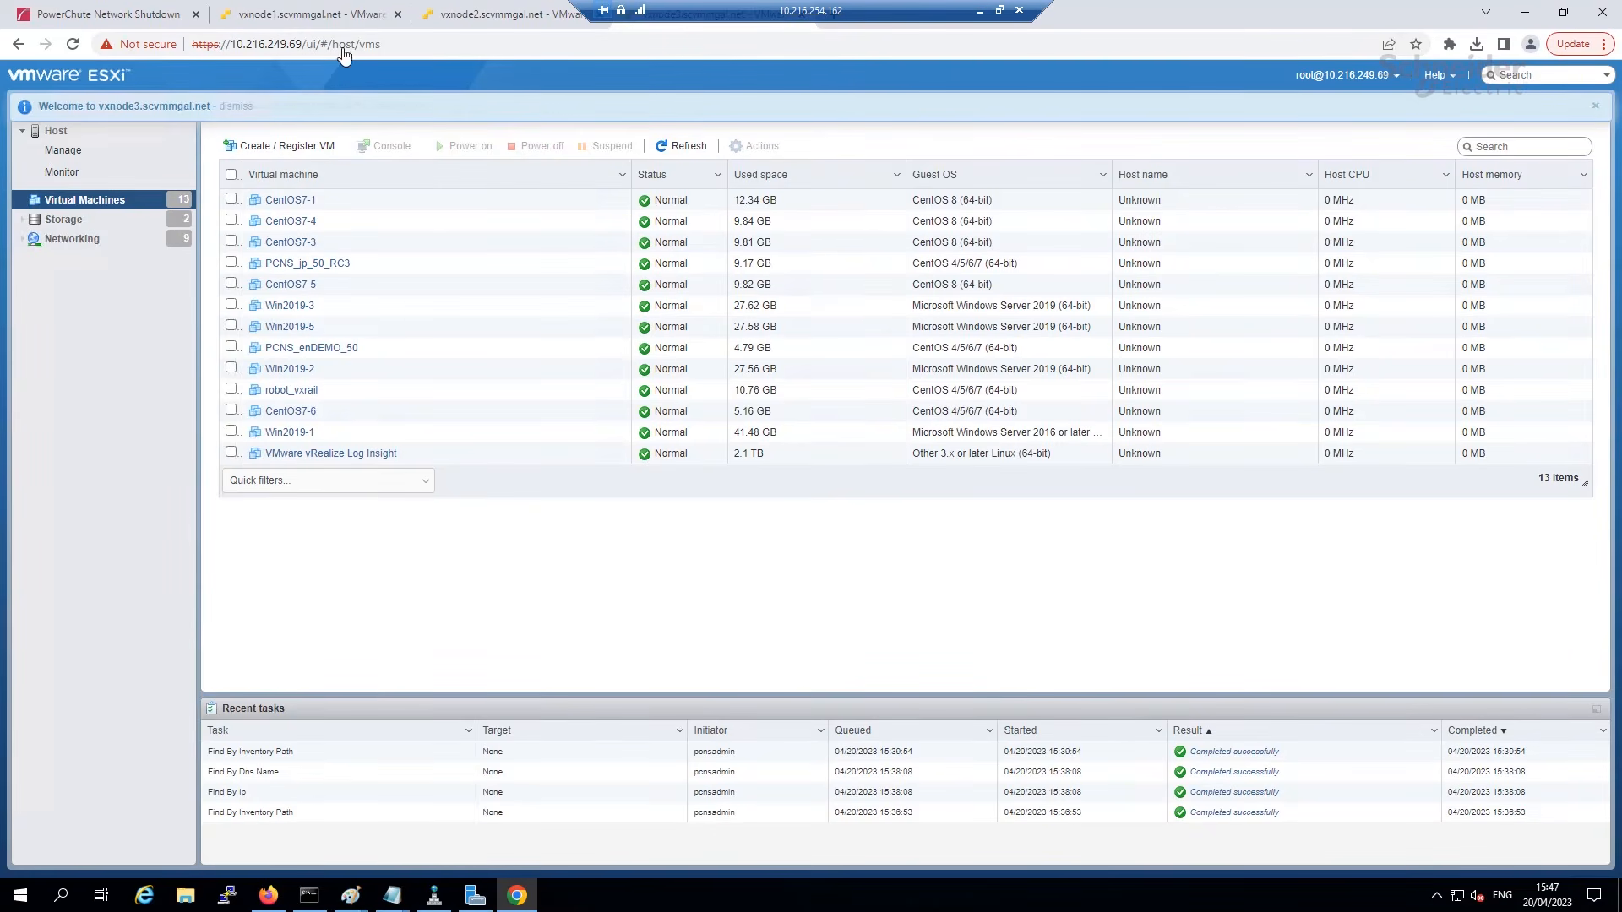
click(94, 16)
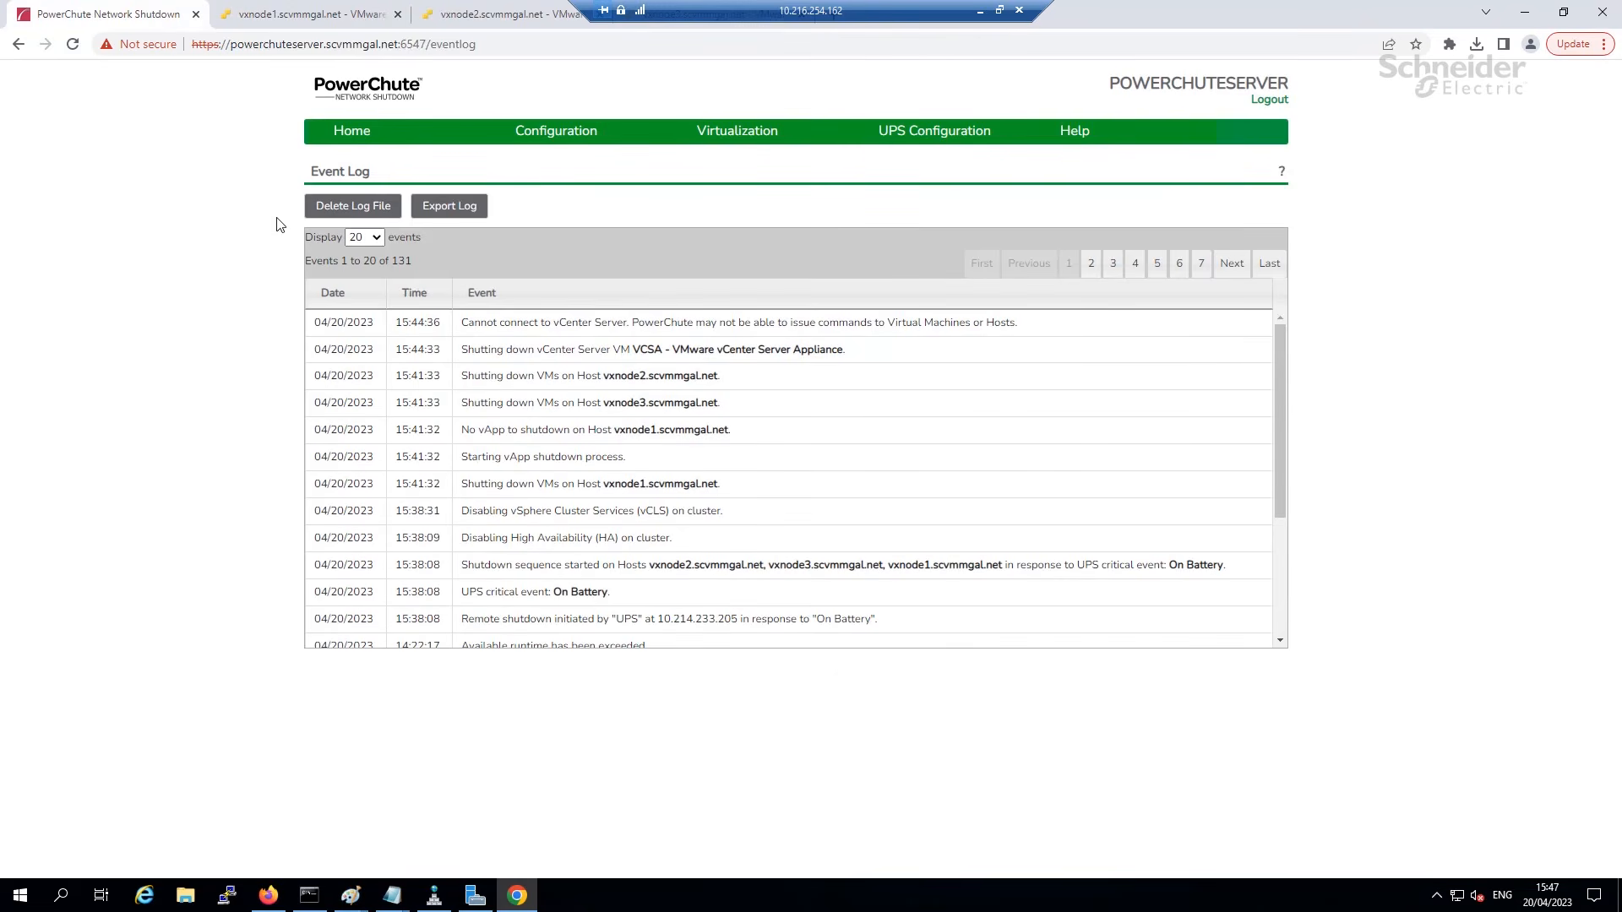
Refresh the Event Log and highlight the newest shutdown event.
click(365, 159)
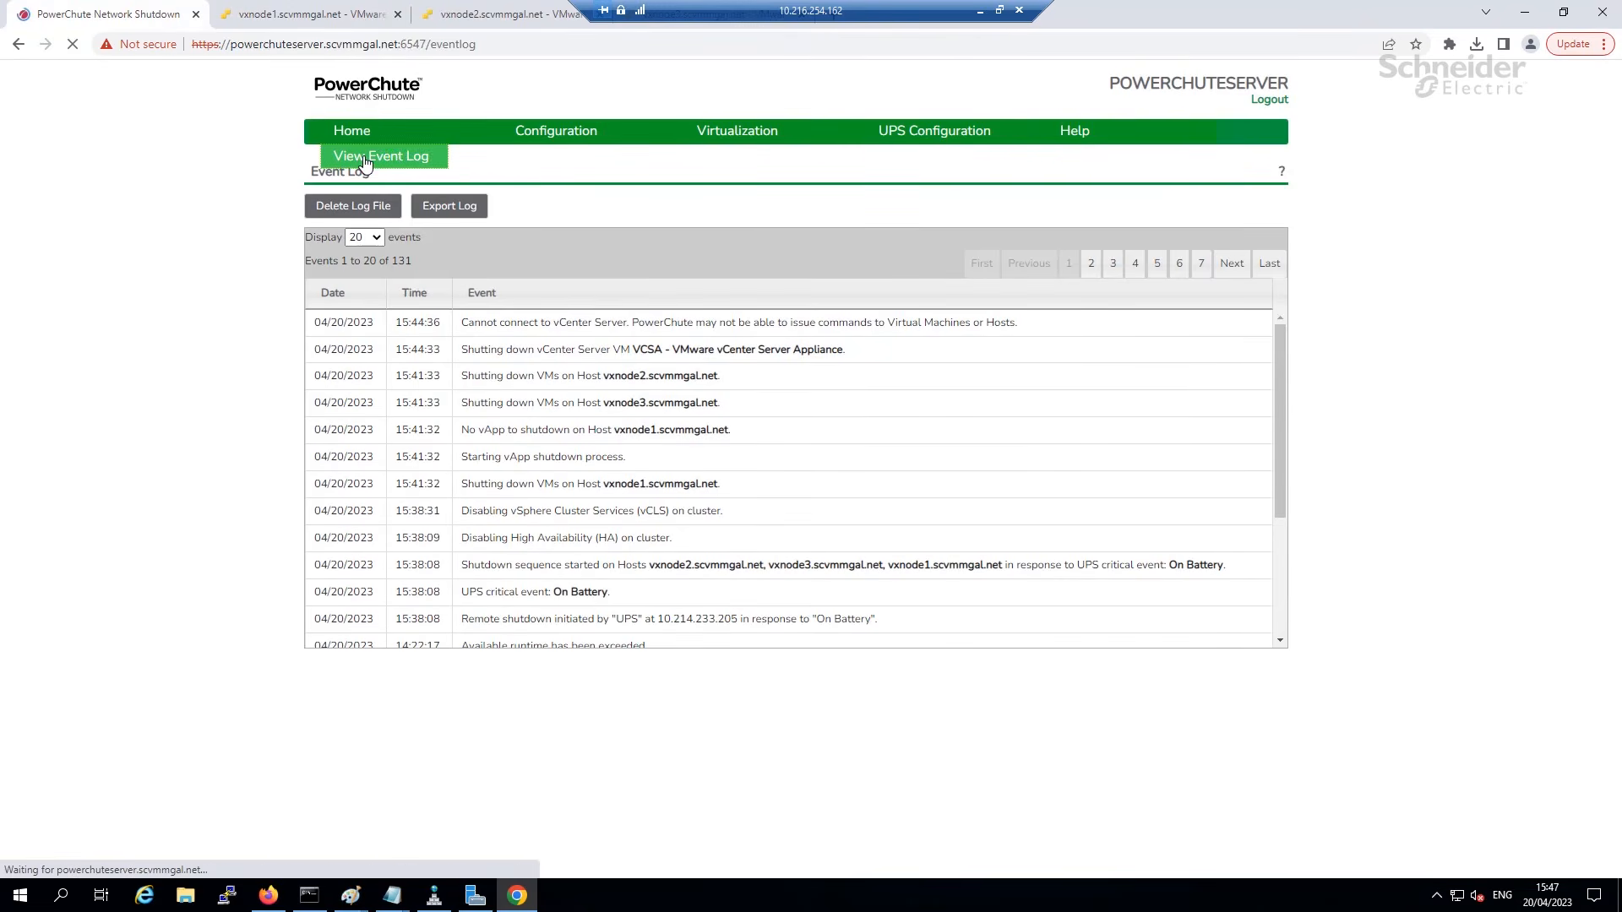
mouse_move(400, 143)
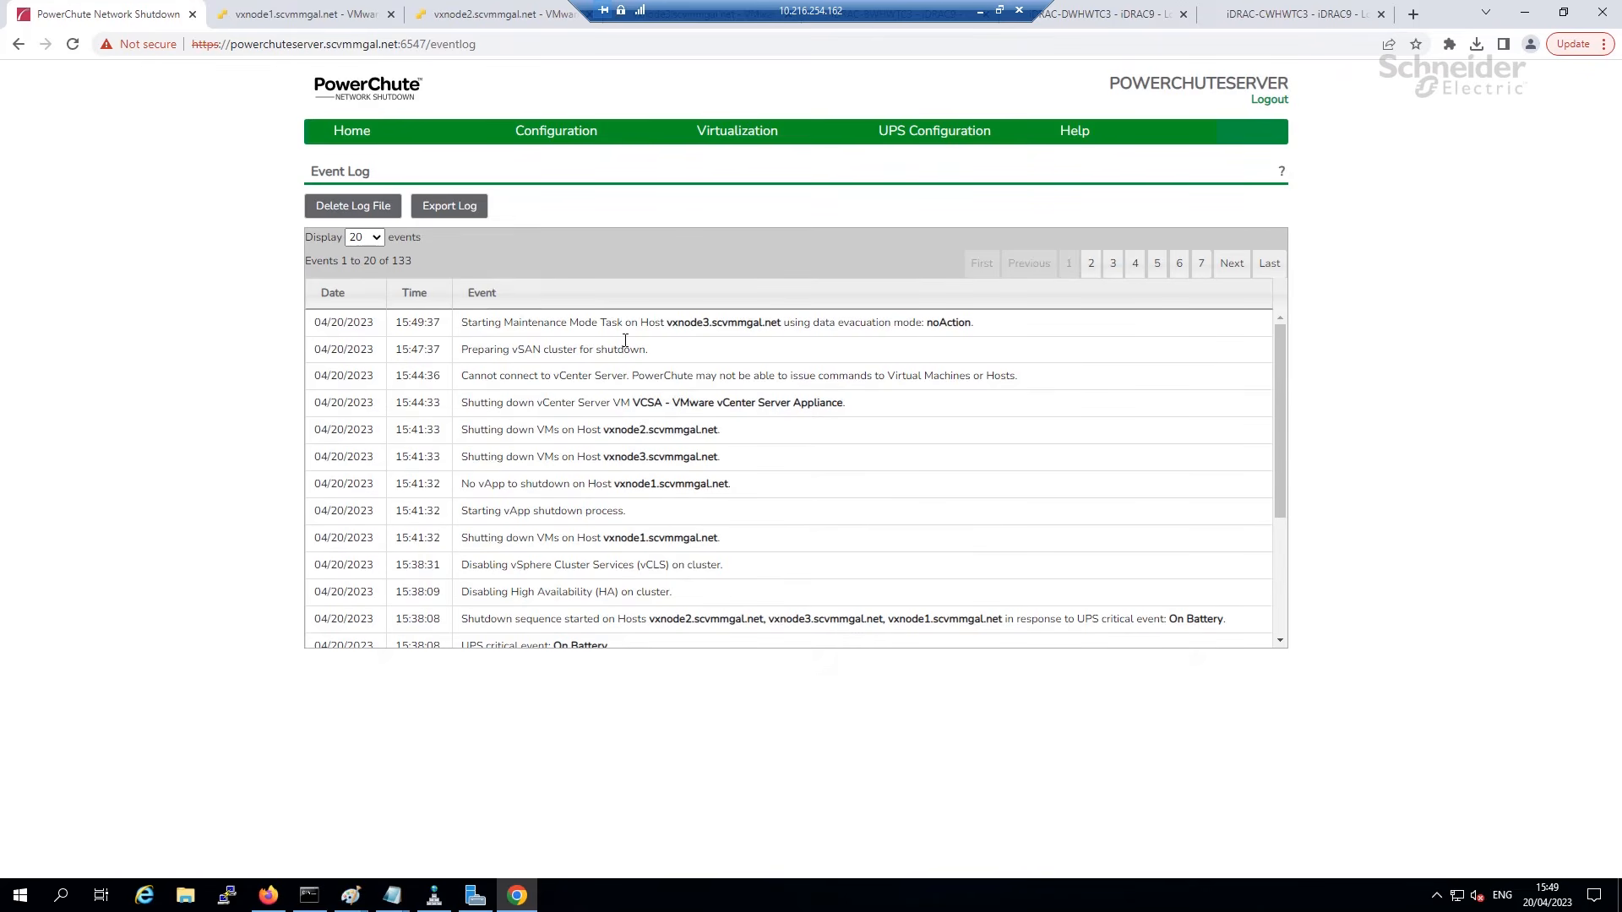
drag(467, 324, 999, 327)
click(1000, 327)
Check vxnode3's Shutdown Host task and host summary in the ESXi Host Client.
click(679, 27)
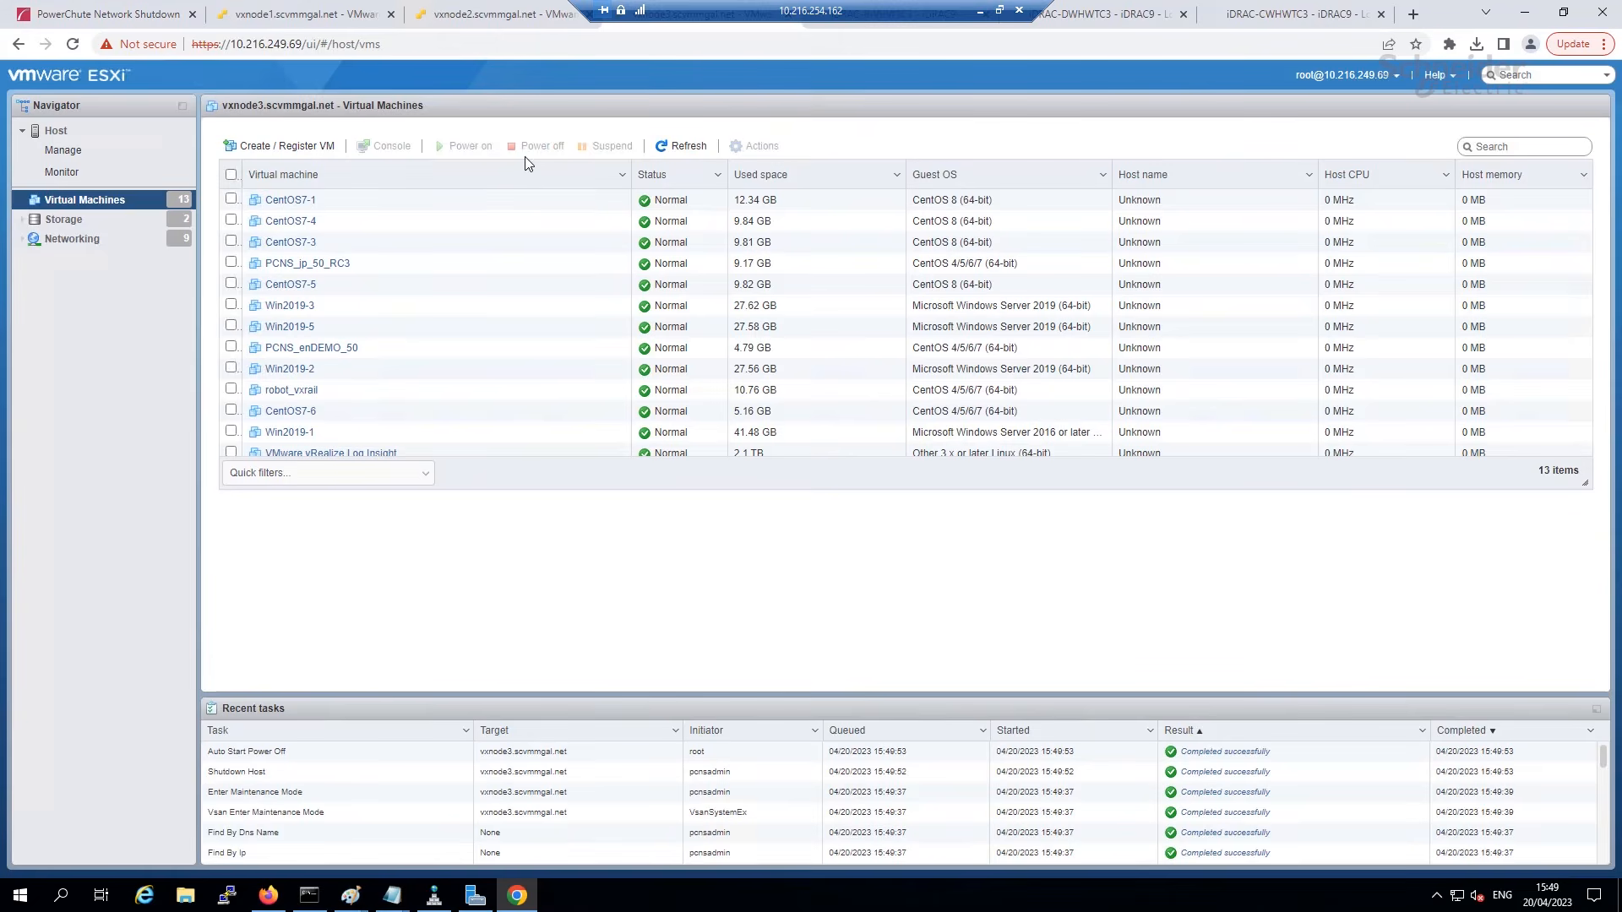
click(279, 771)
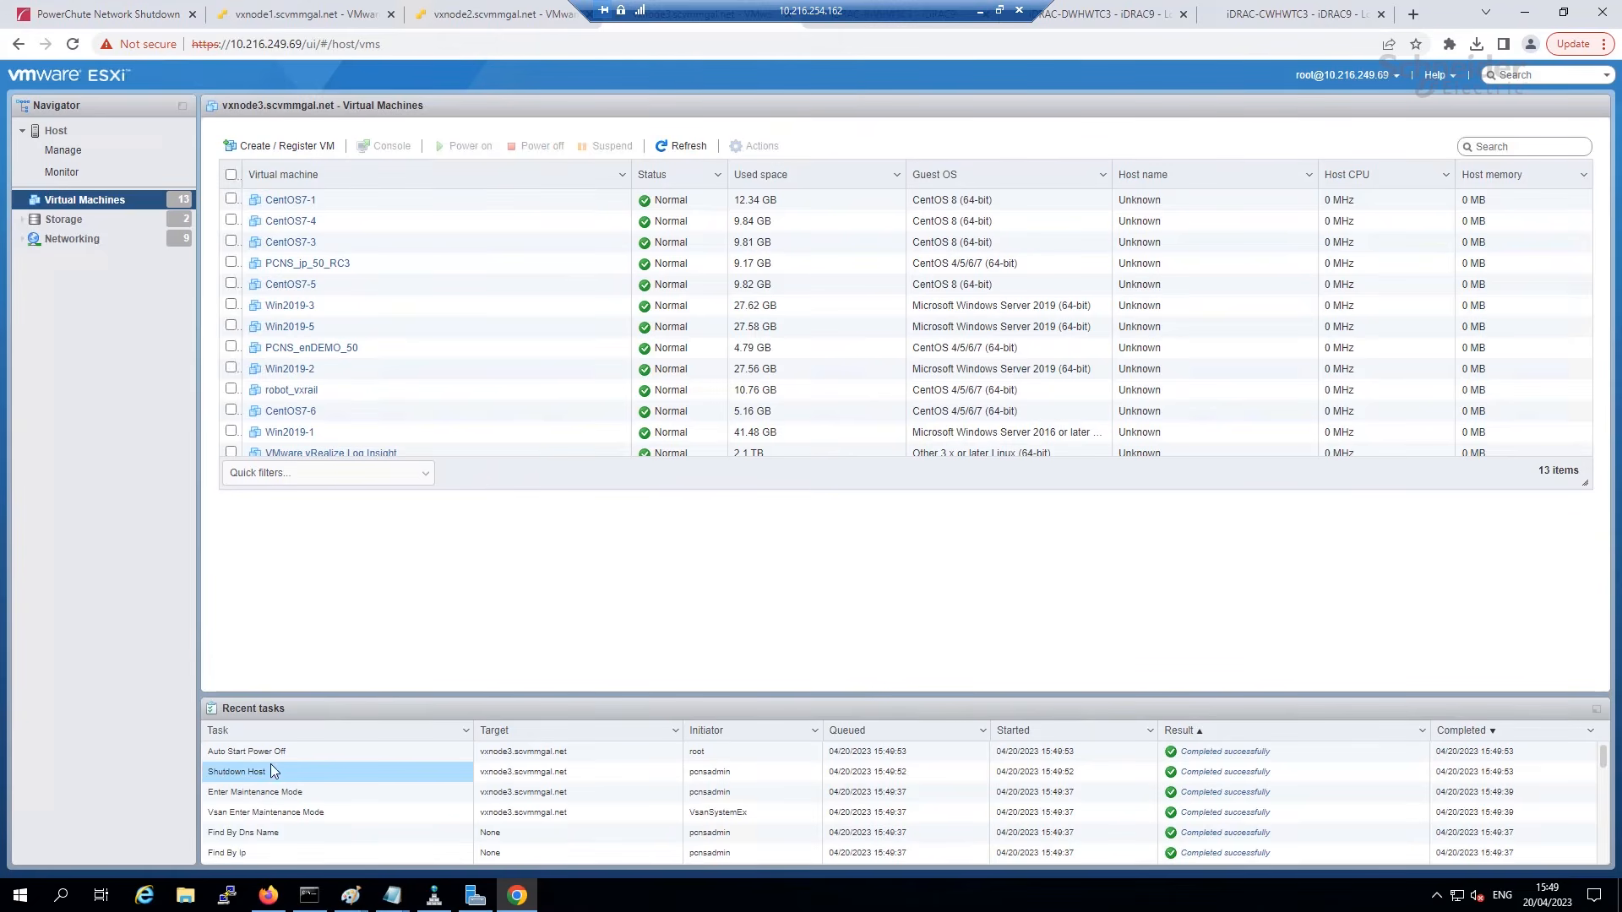
click(57, 132)
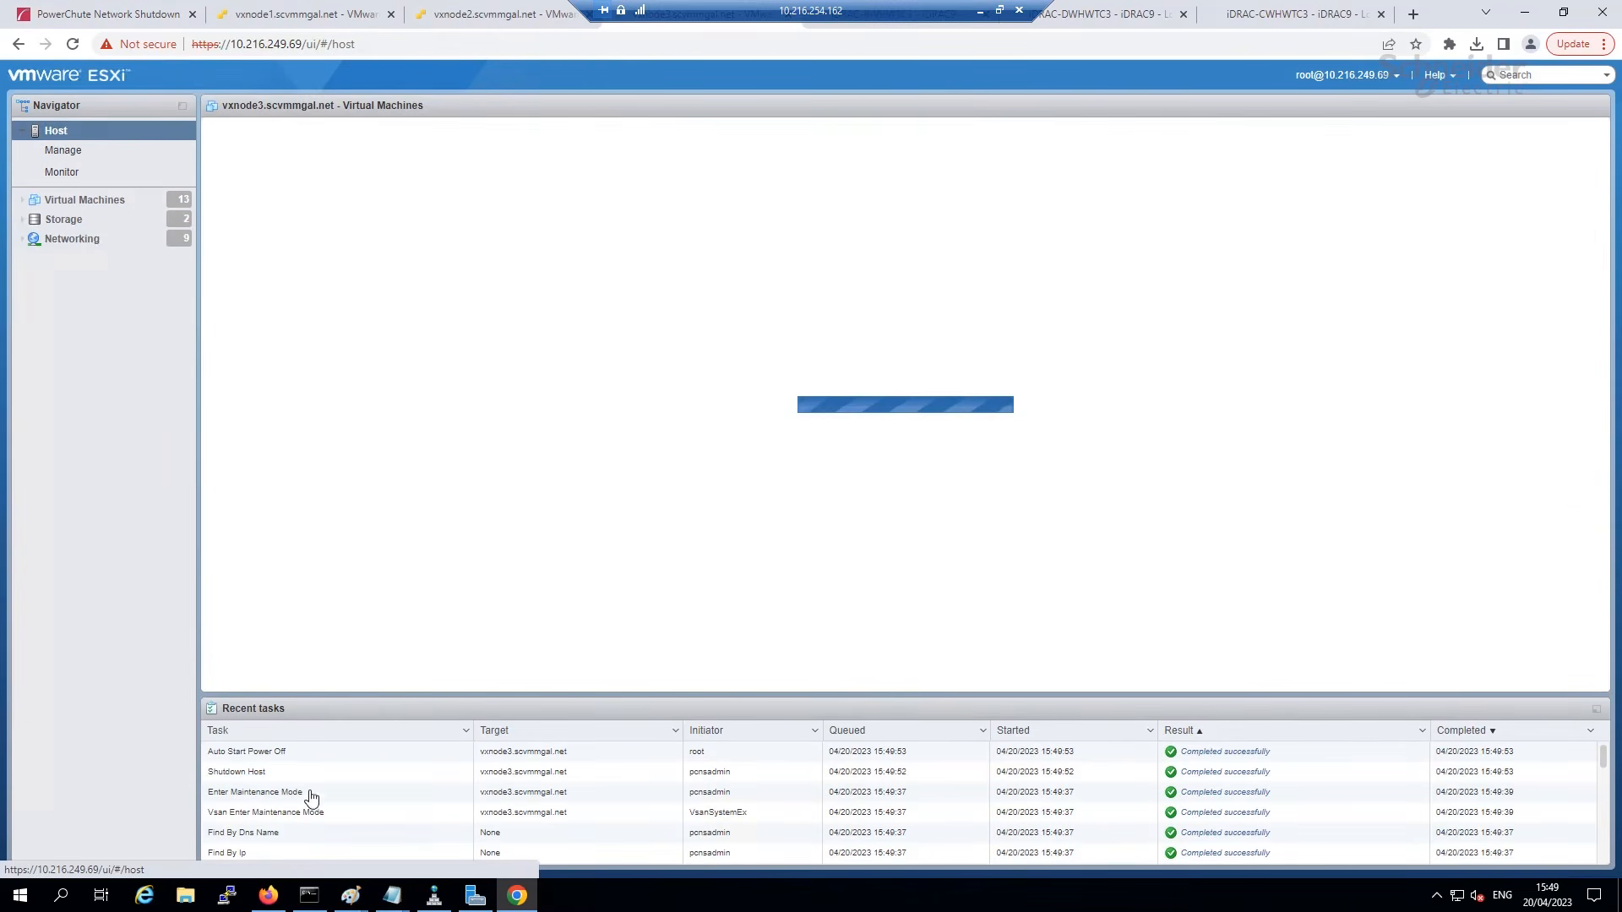
click(118, 17)
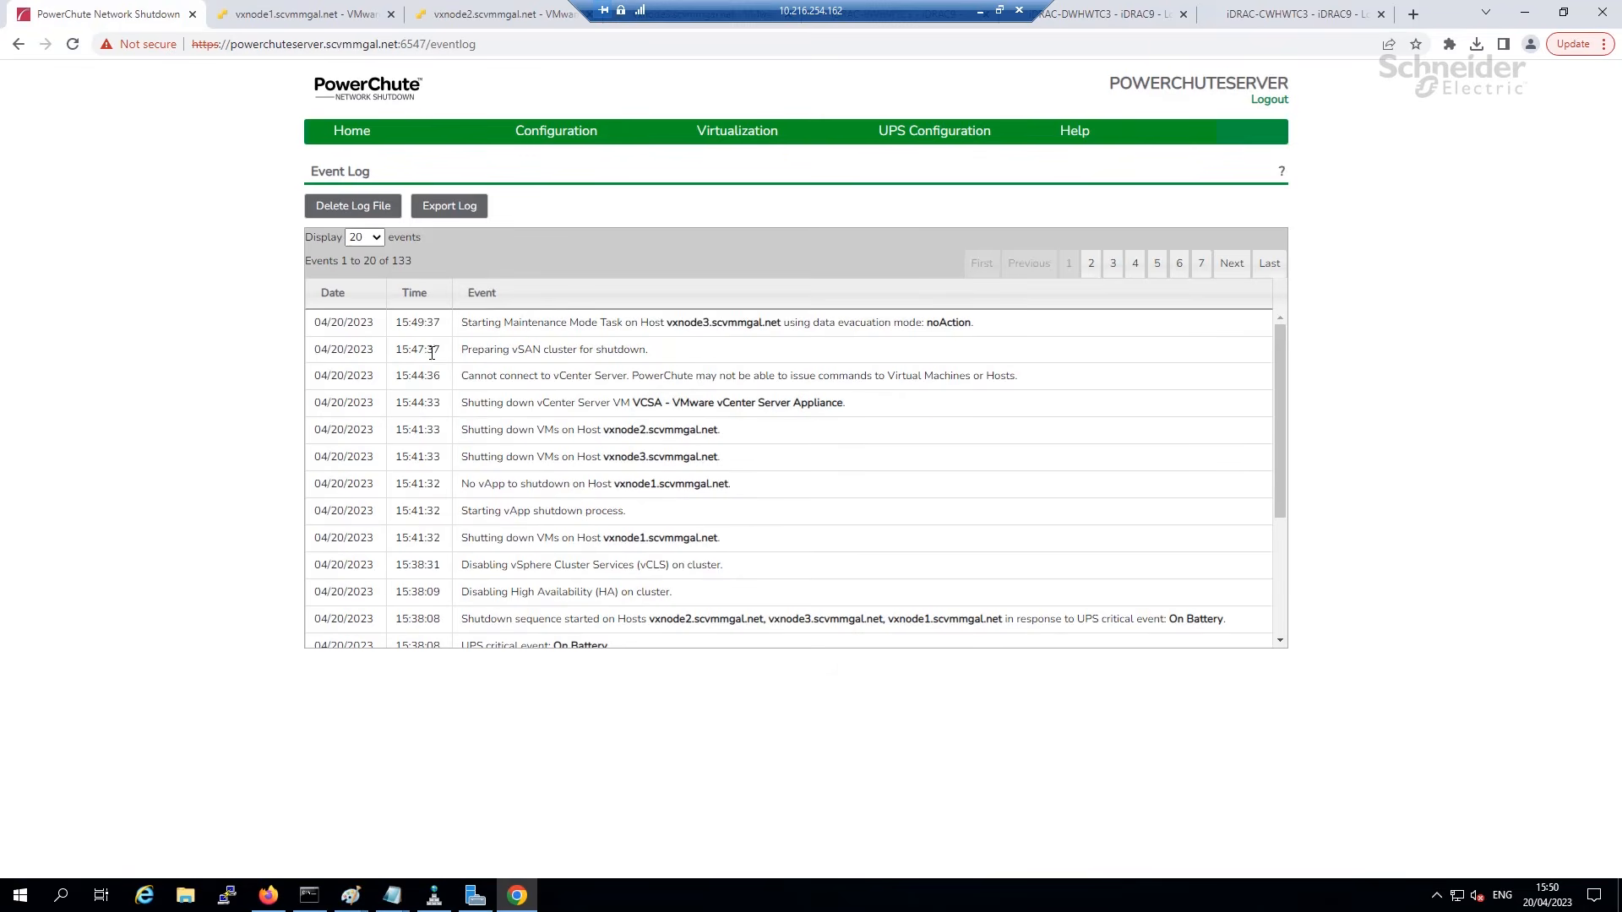
Refresh the log and highlight the vxnode3 shutdown and vxnode2 maintenance mode events.
click(369, 156)
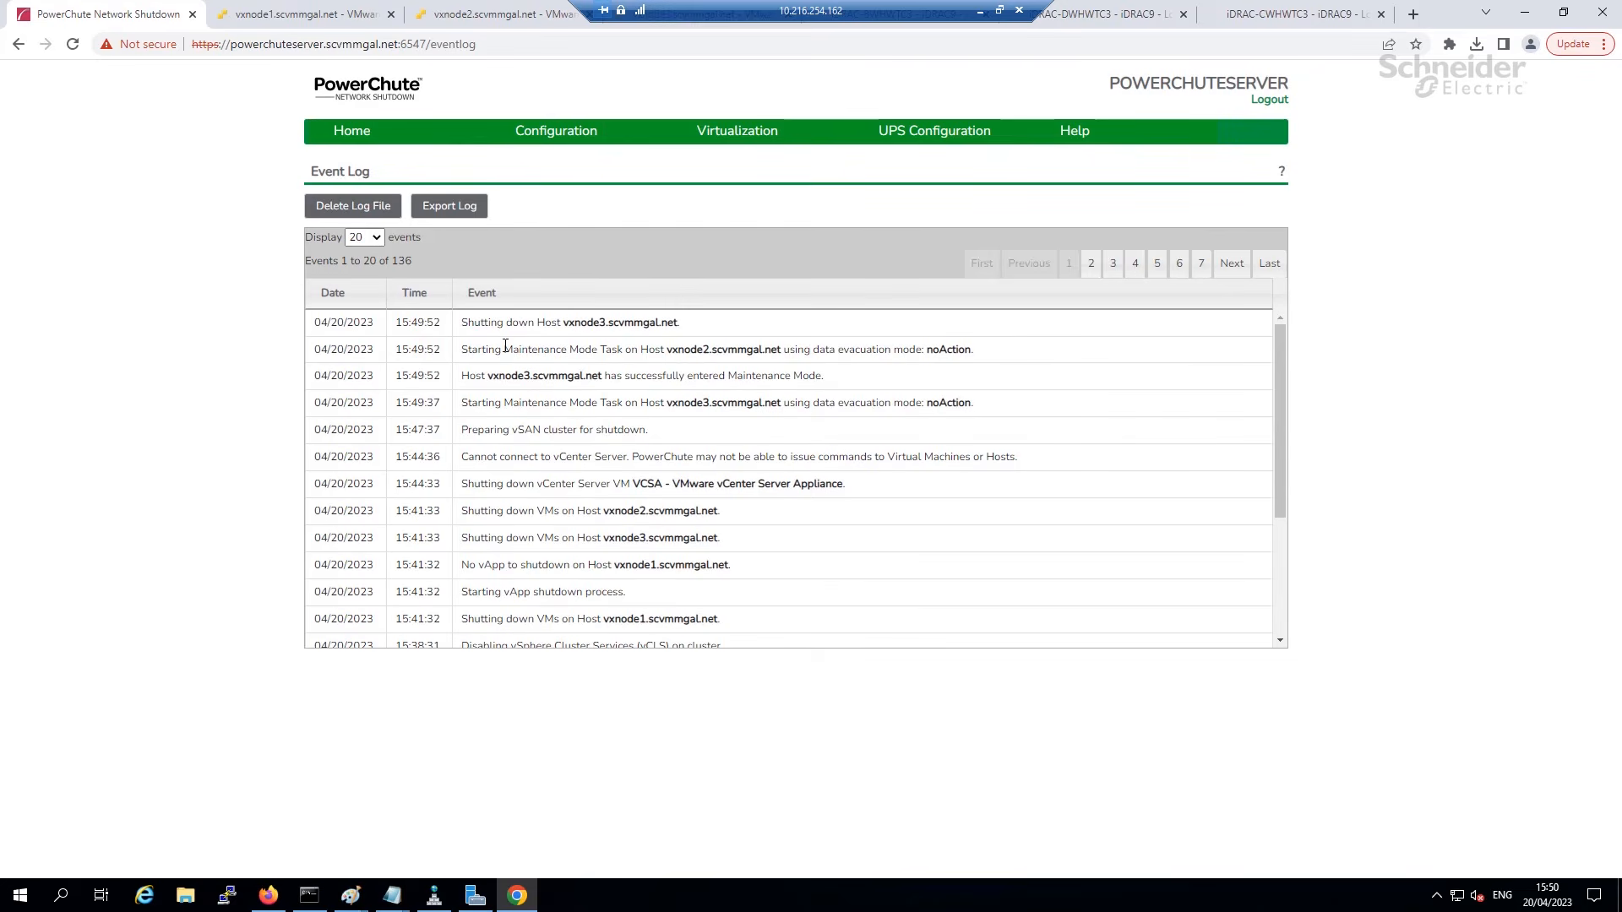
drag(689, 324, 430, 322)
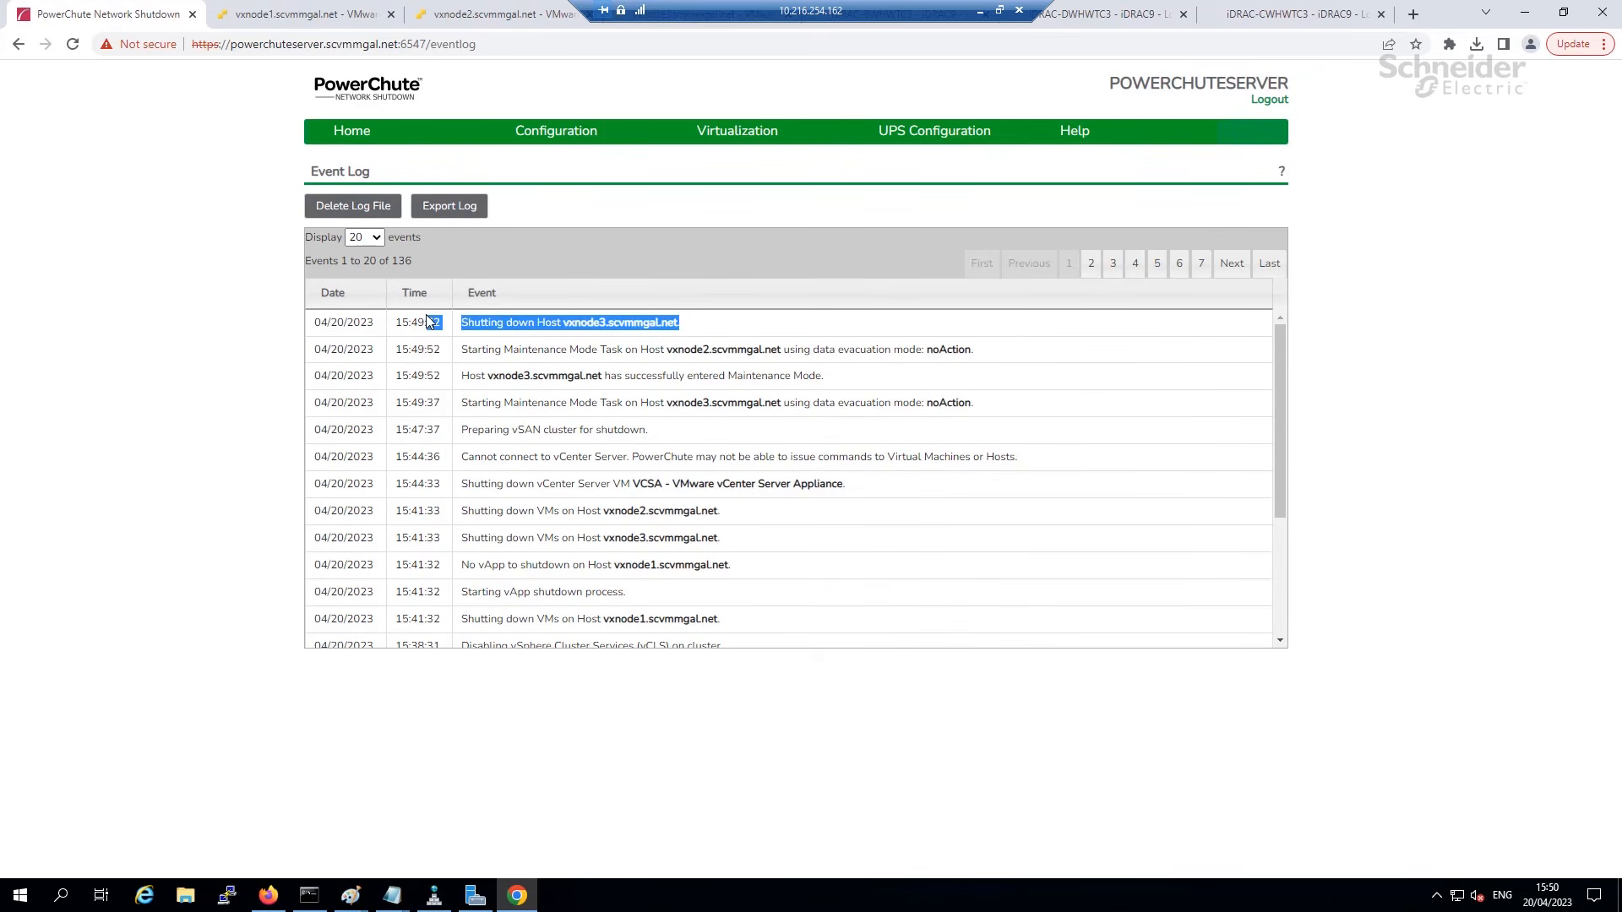
click(756, 351)
drag(799, 342, 459, 349)
click(483, 18)
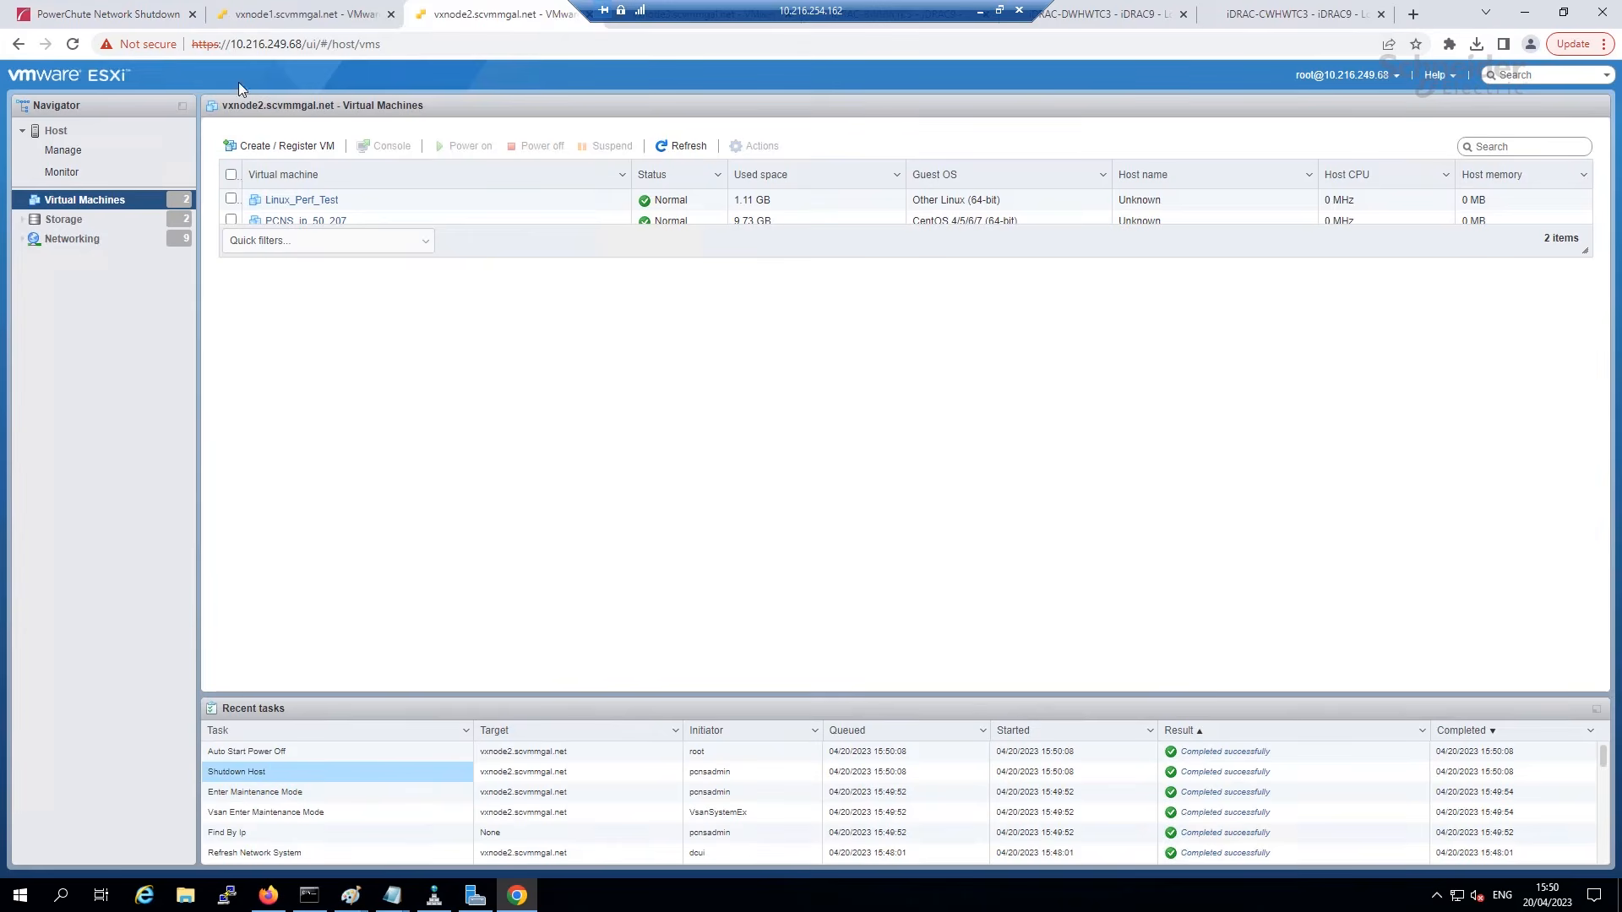
Refresh again, highlight the vxnode1 maintenance mode event, and confirm vxnode1's completed Shutdown Host task.
click(123, 15)
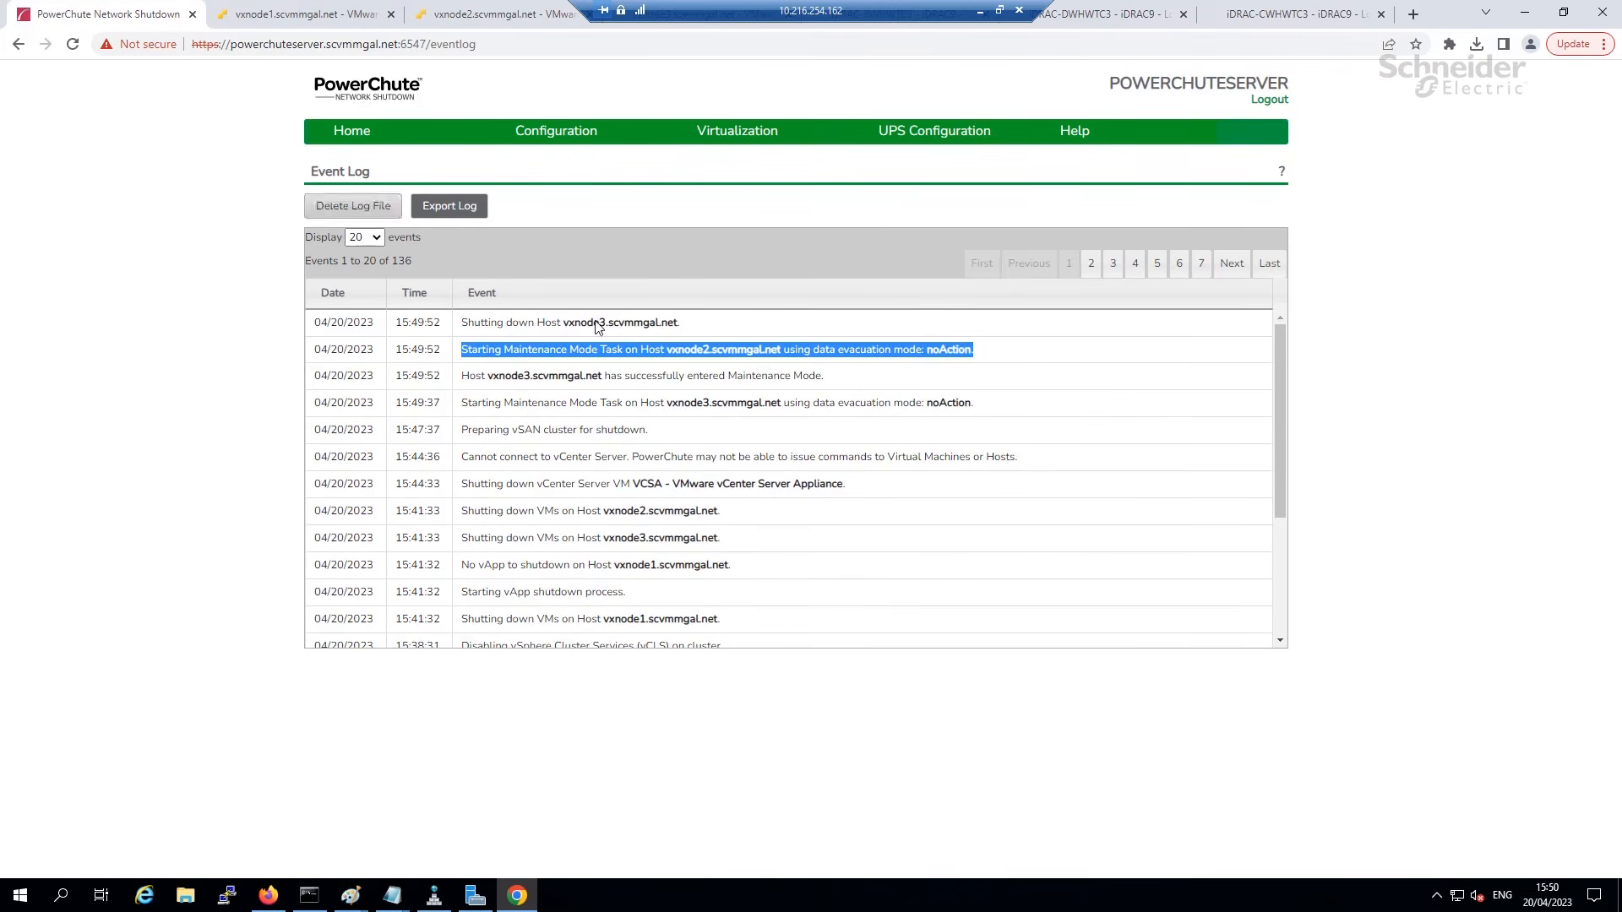
click(376, 156)
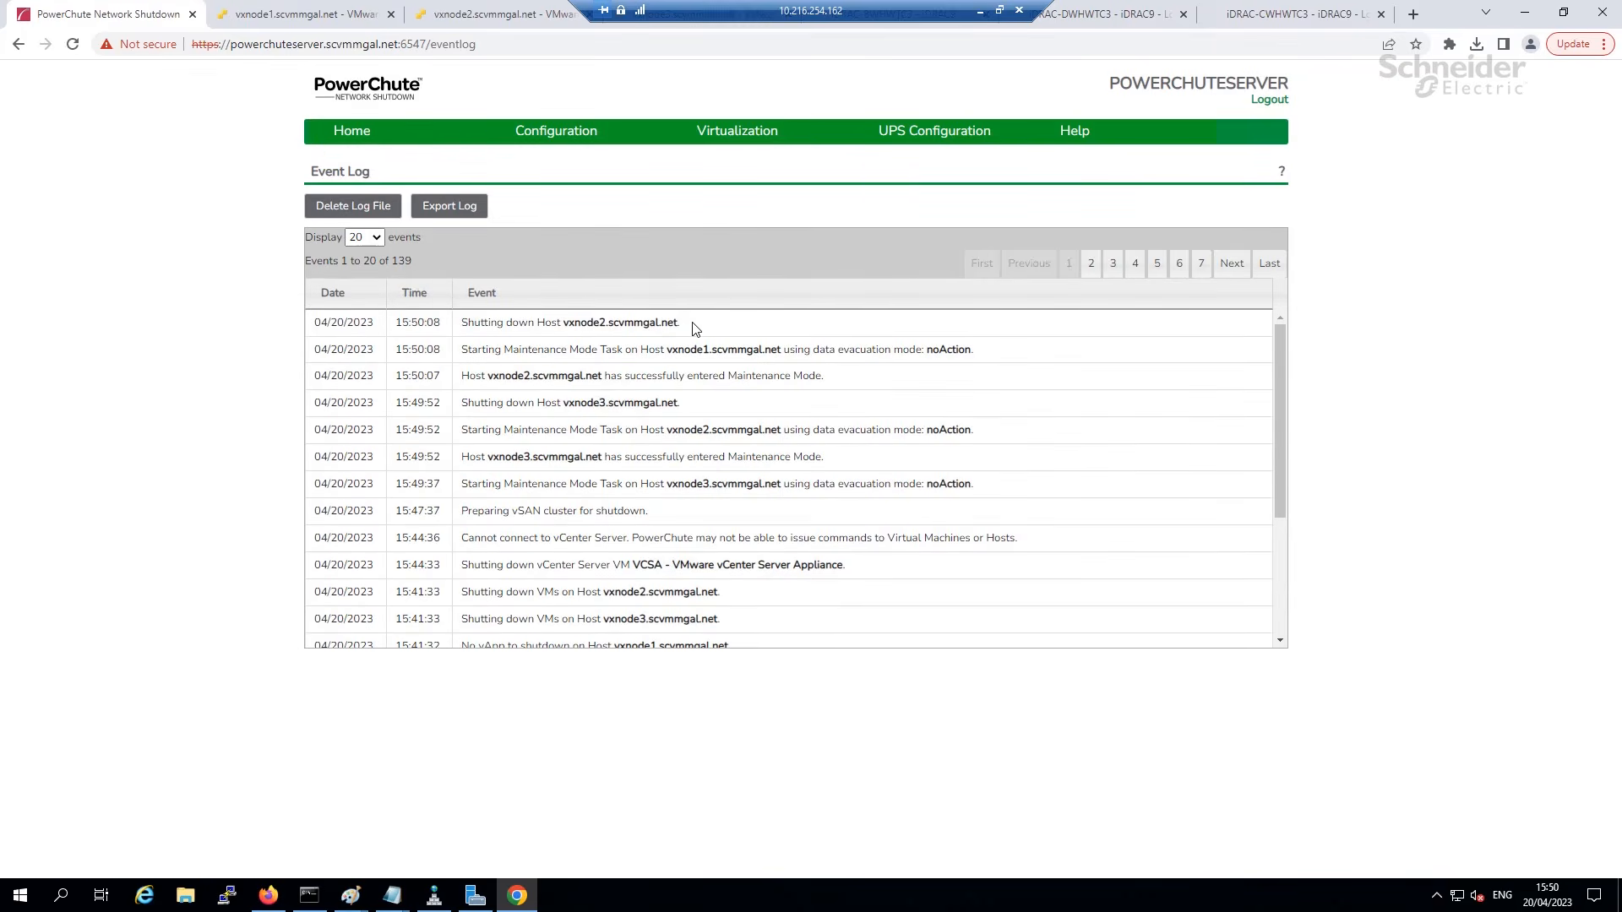
drag(568, 309, 448, 308)
drag(1004, 349, 457, 350)
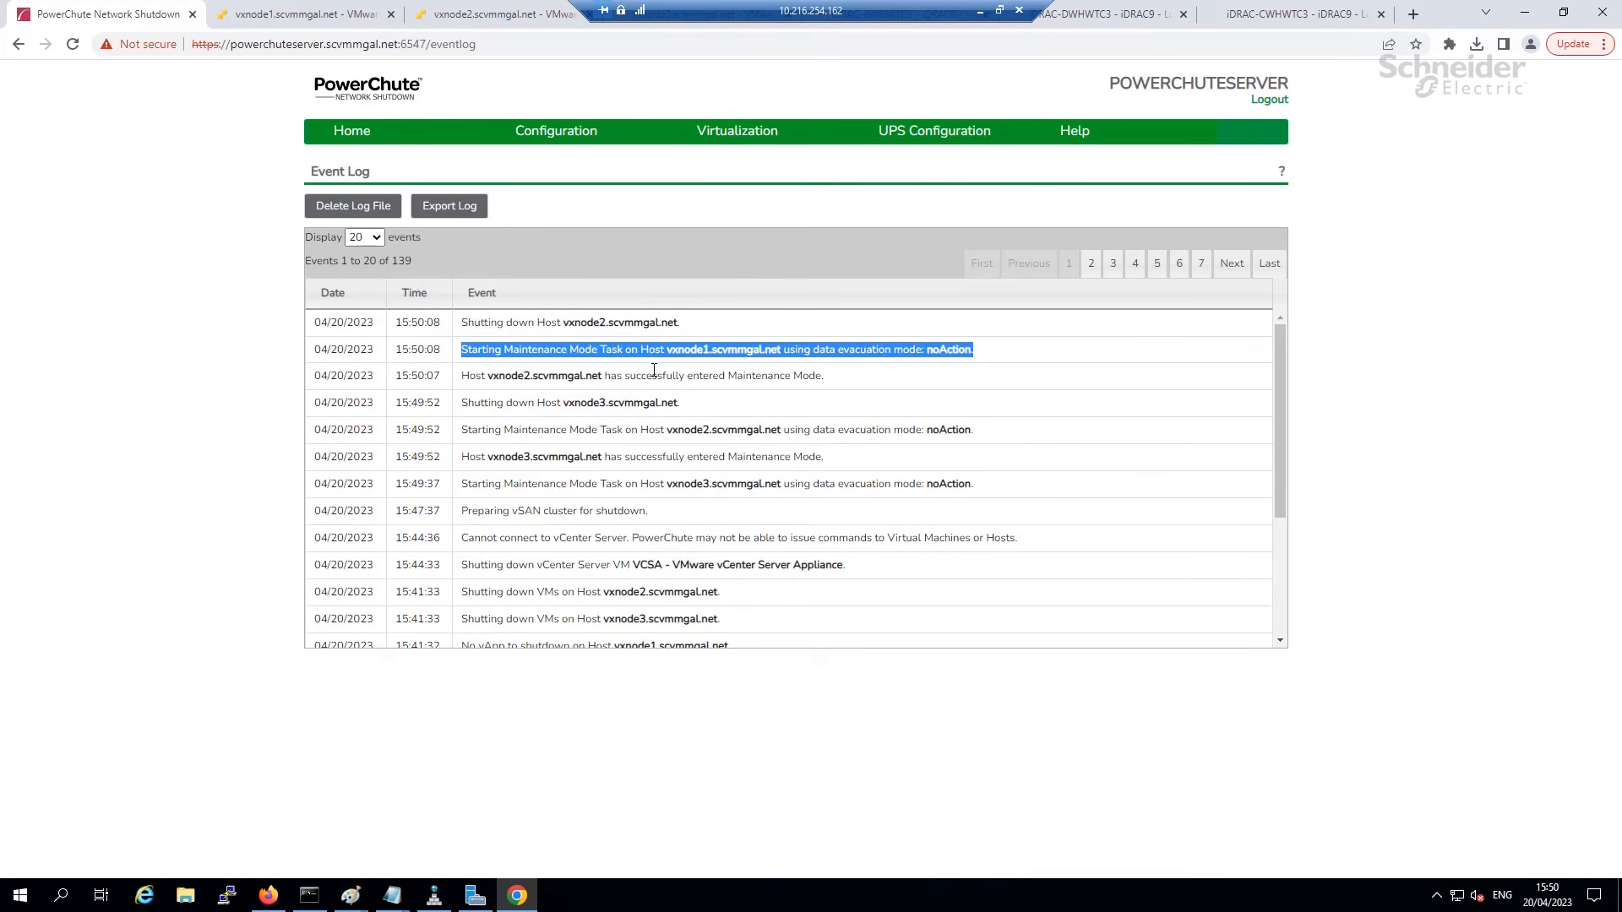
click(250, 20)
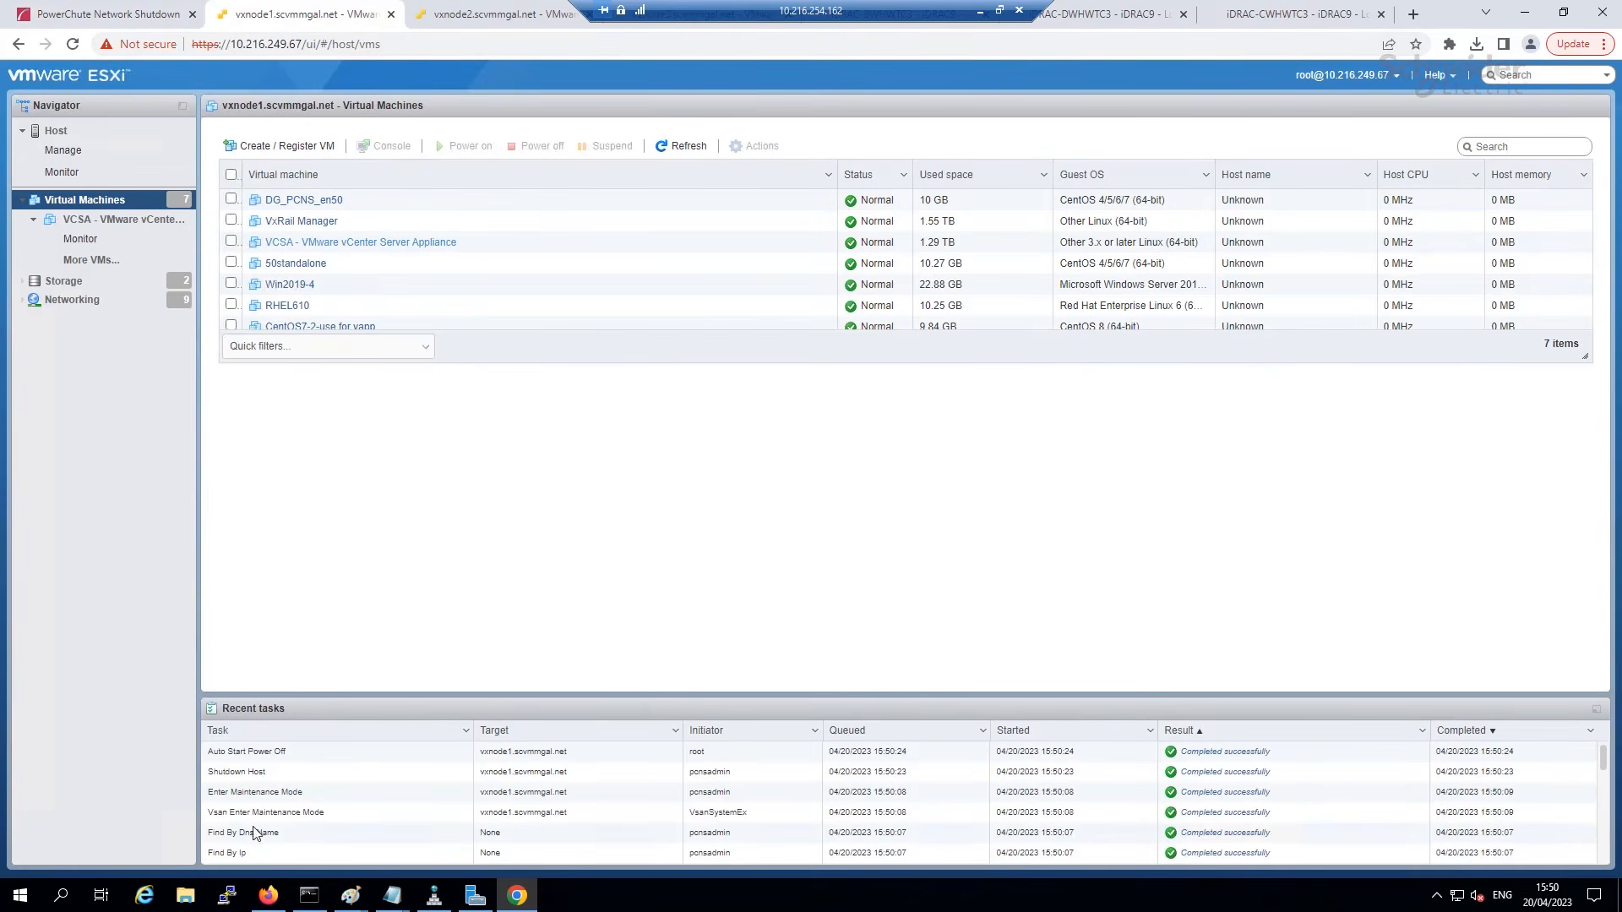
drag(272, 774, 254, 543)
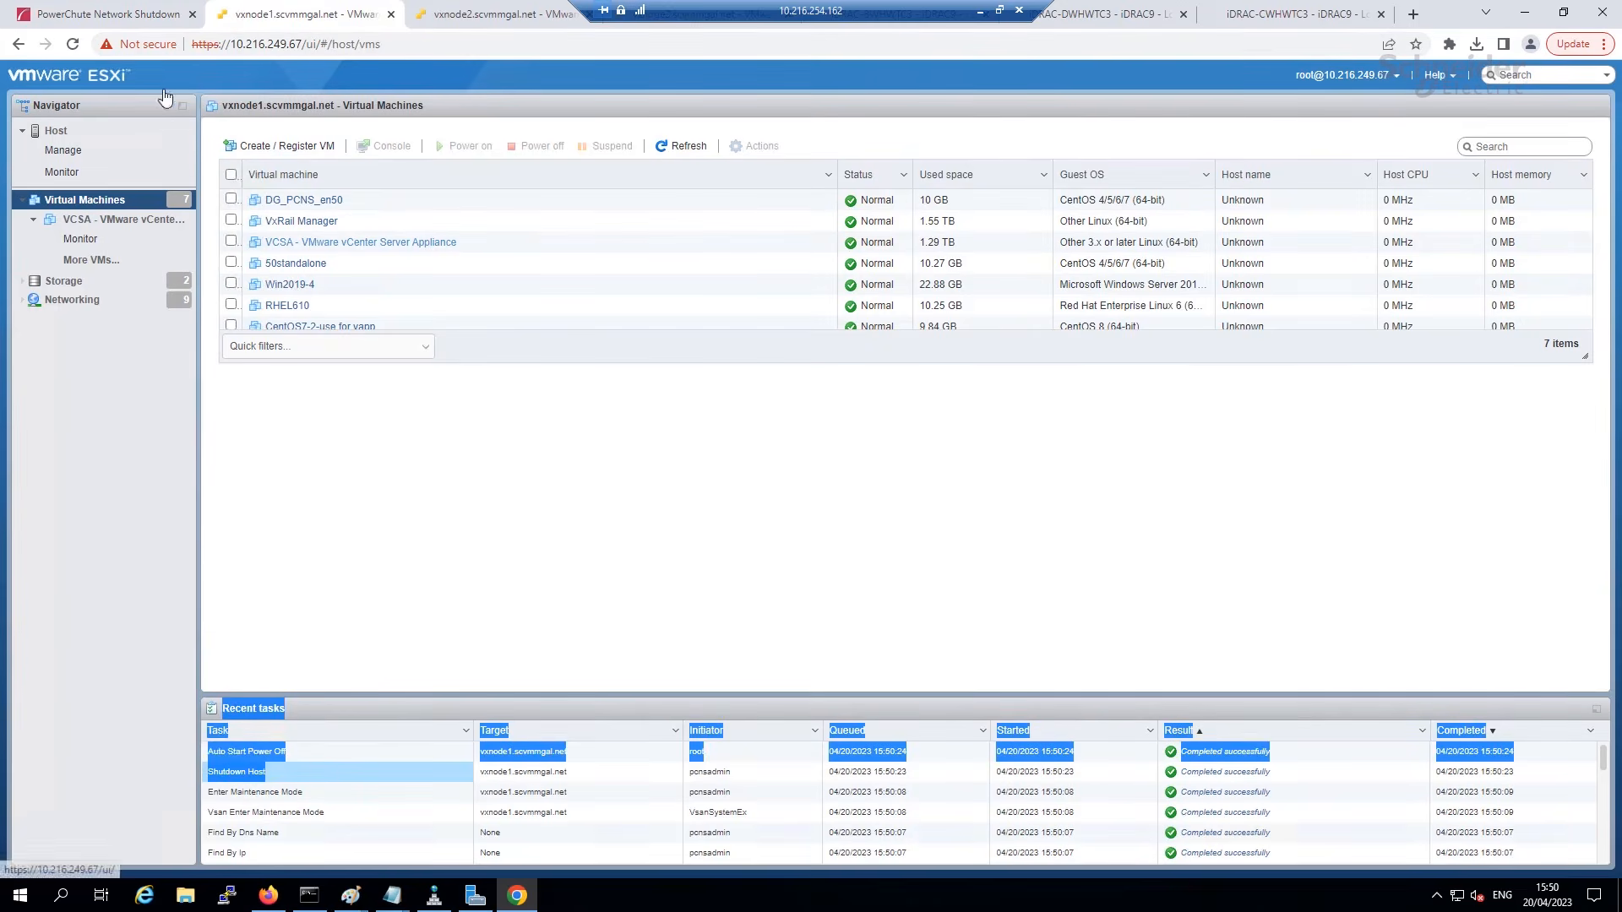
click(109, 20)
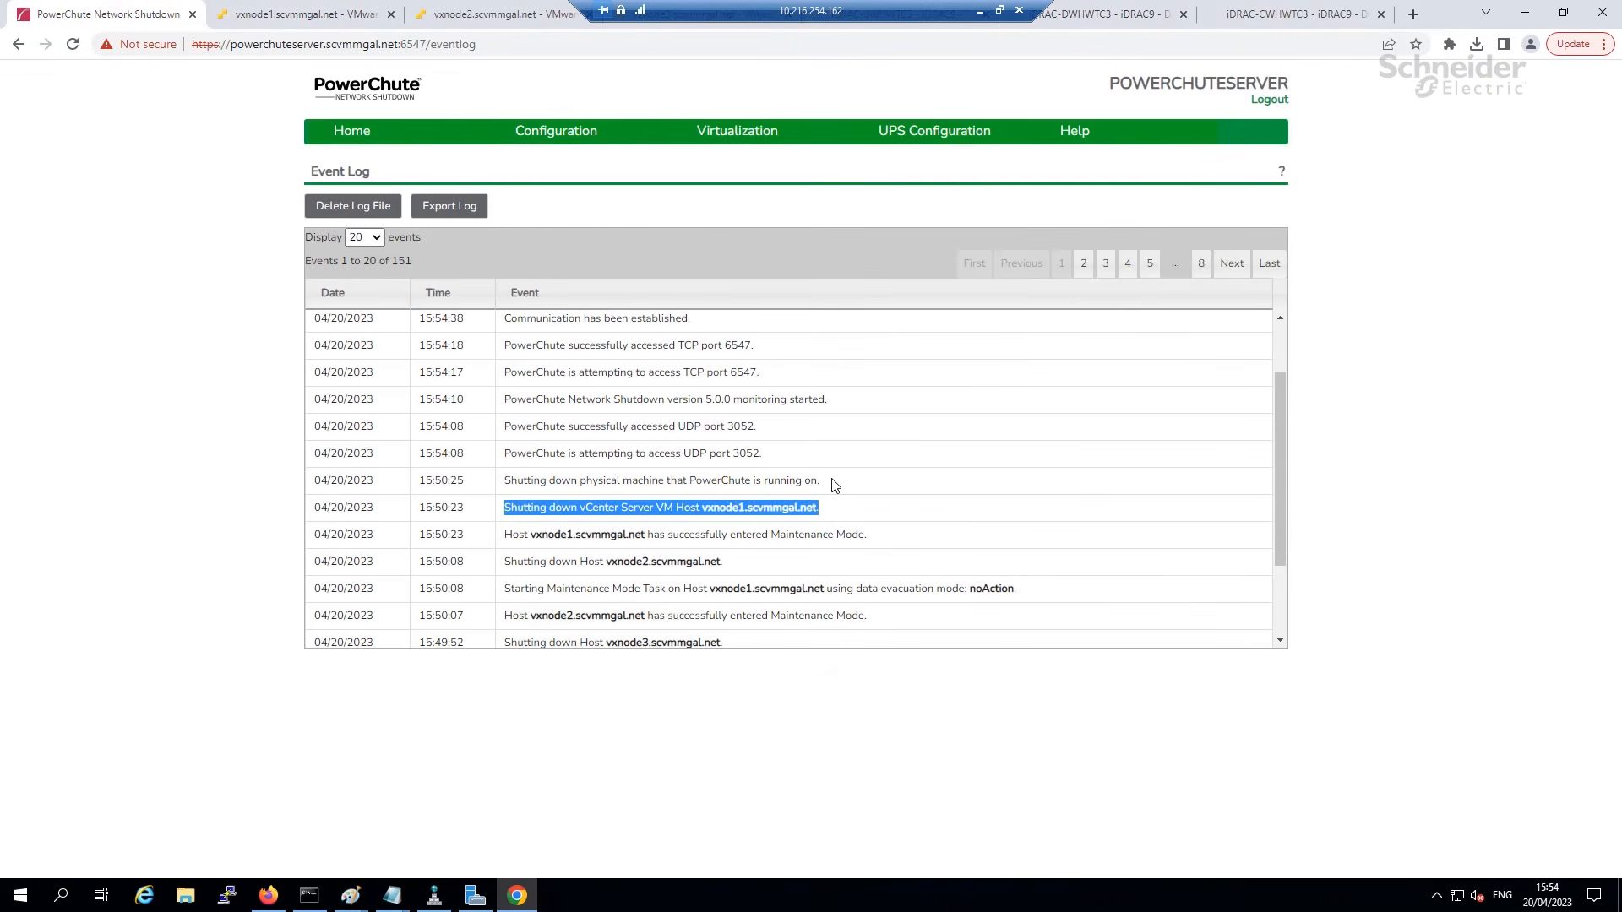
Refresh the log and highlight the three hosts exiting Maintenance Mode and the vSAN cluster recovery.
drag(834, 484, 510, 482)
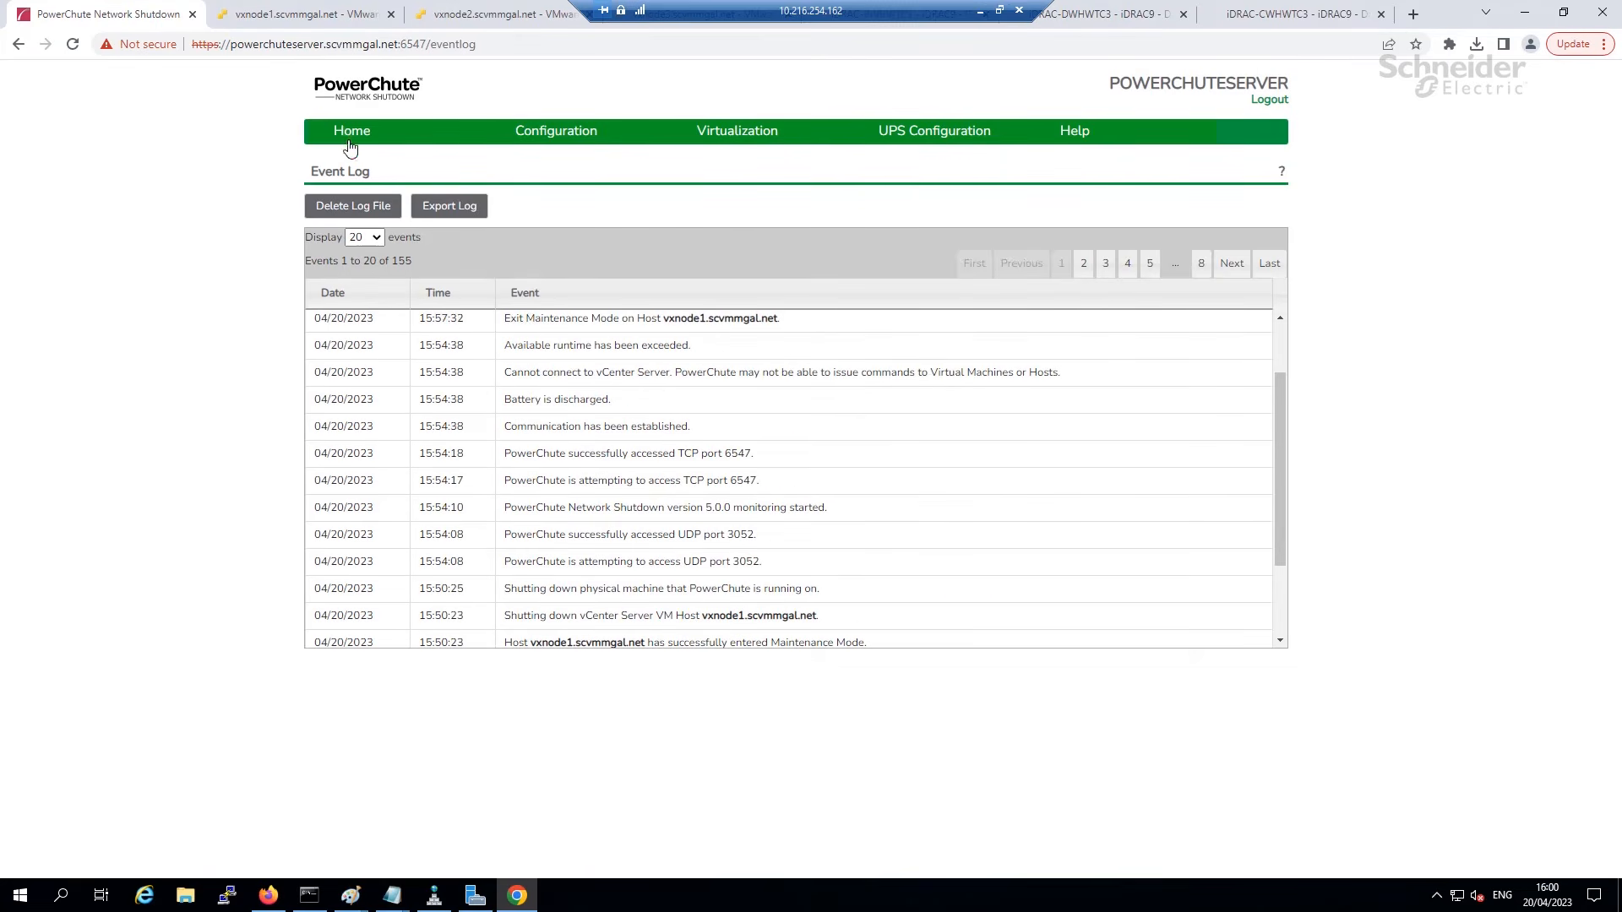
click(356, 159)
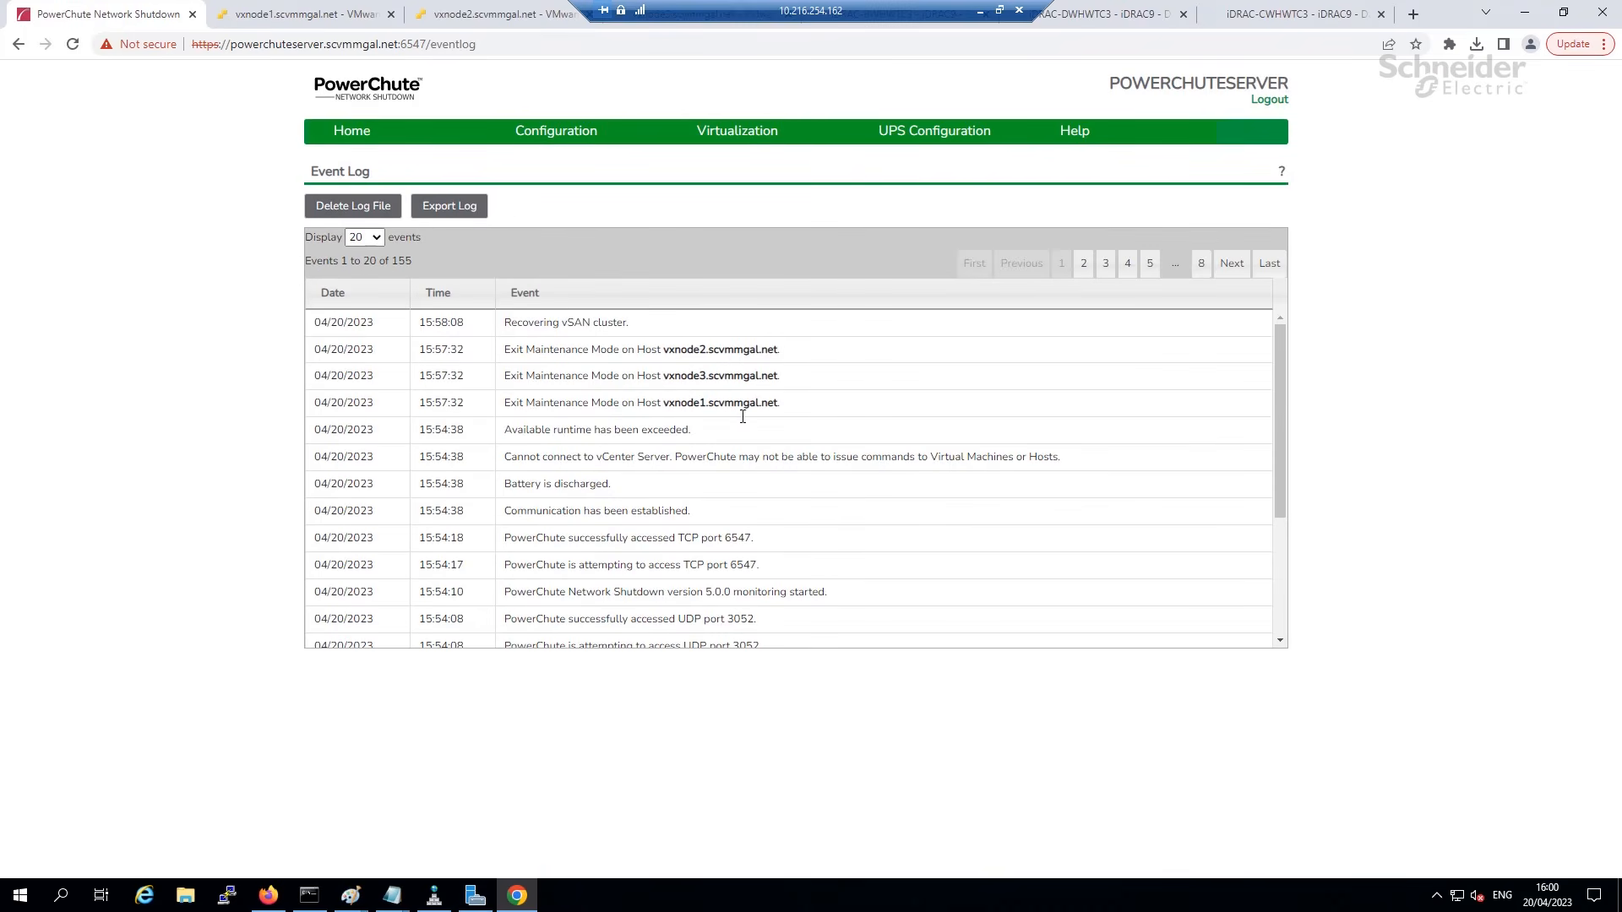
drag(790, 412, 506, 351)
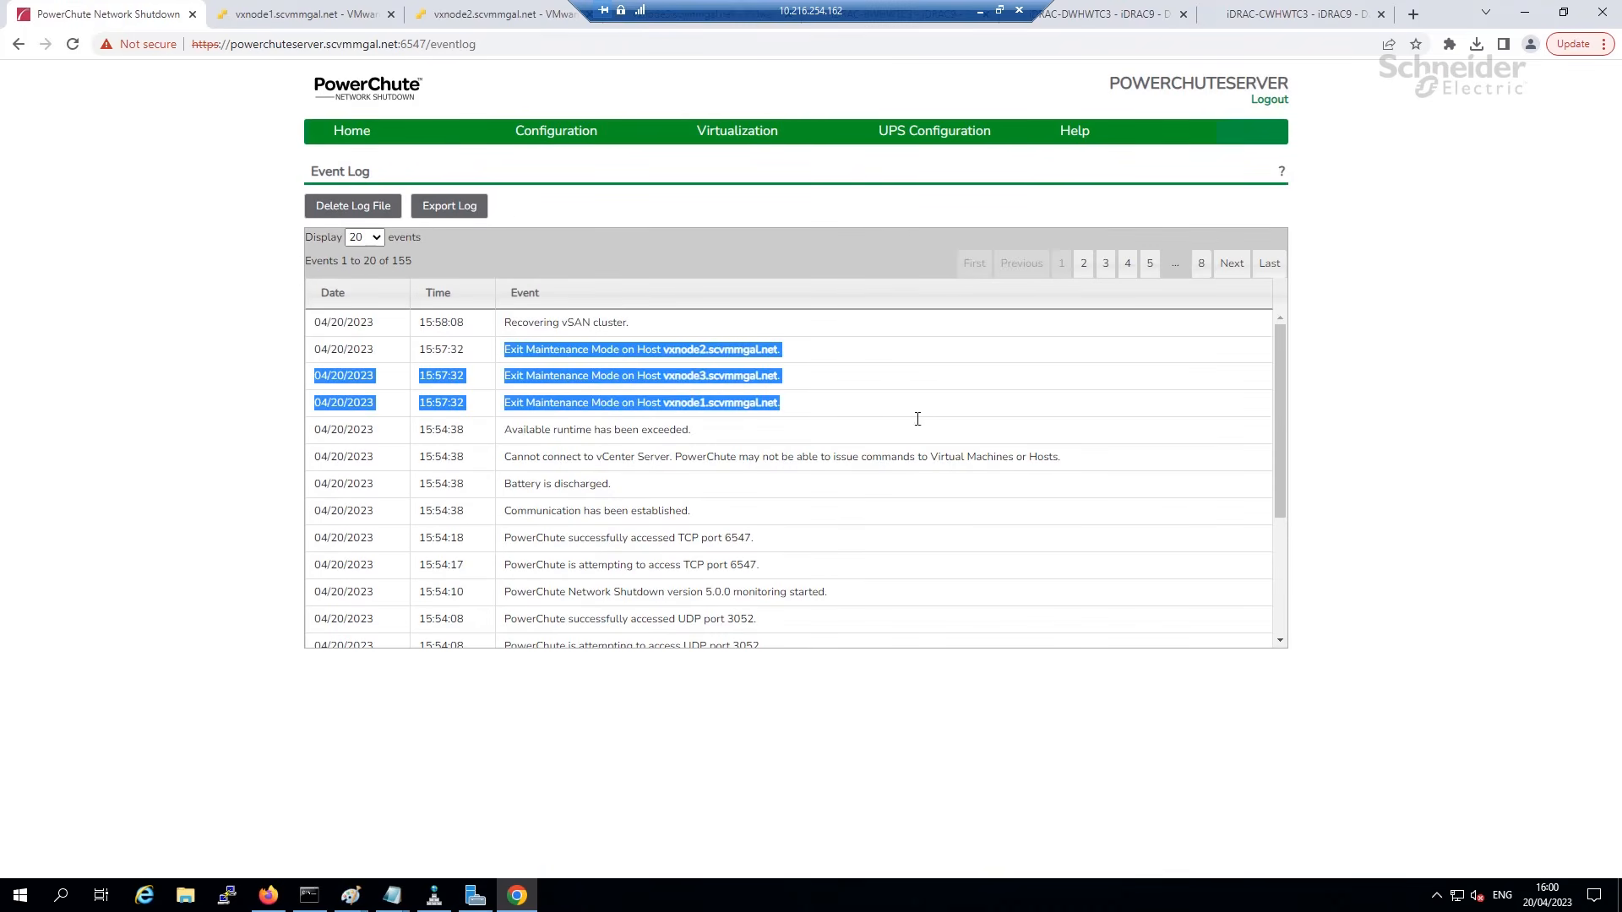
click(534, 335)
drag(651, 334, 572, 328)
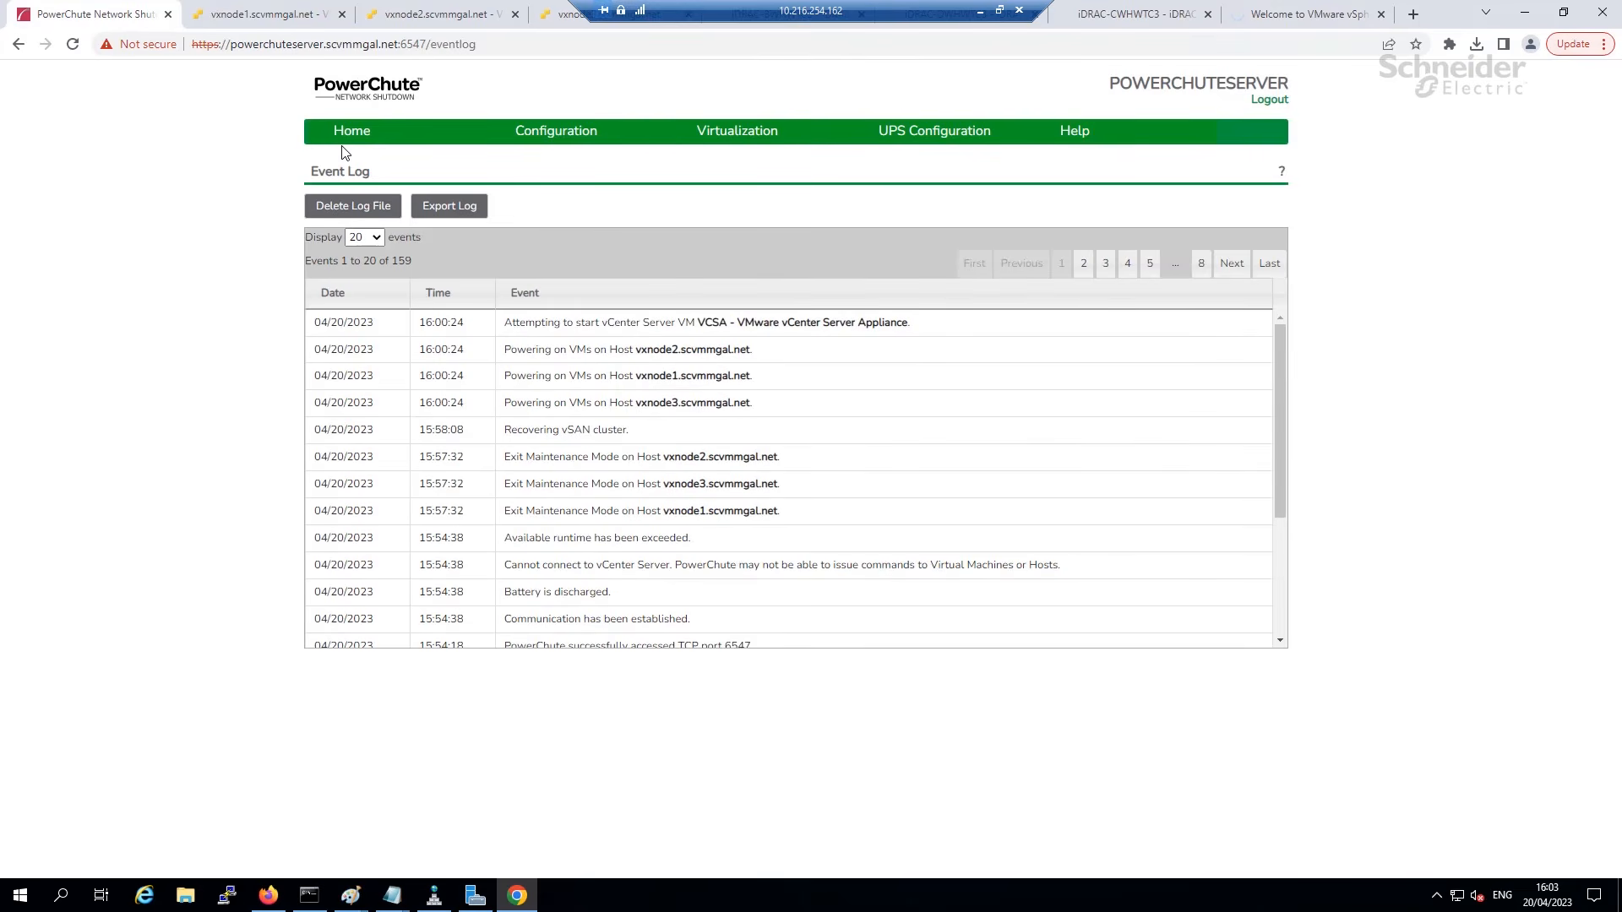
mouse_move(737, 134)
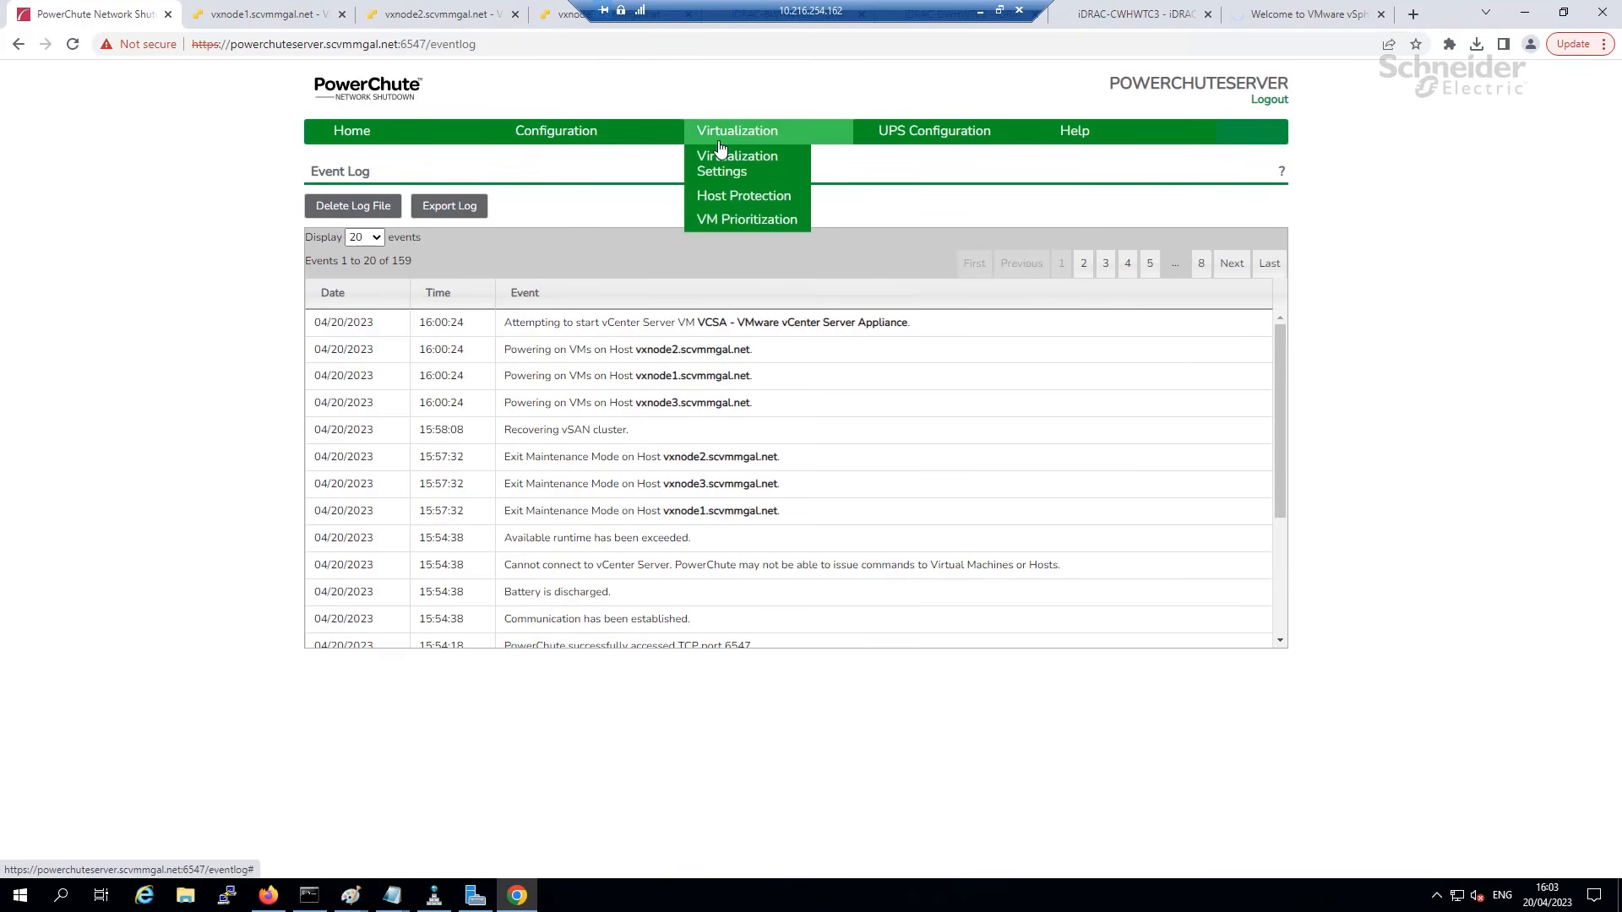
click(732, 223)
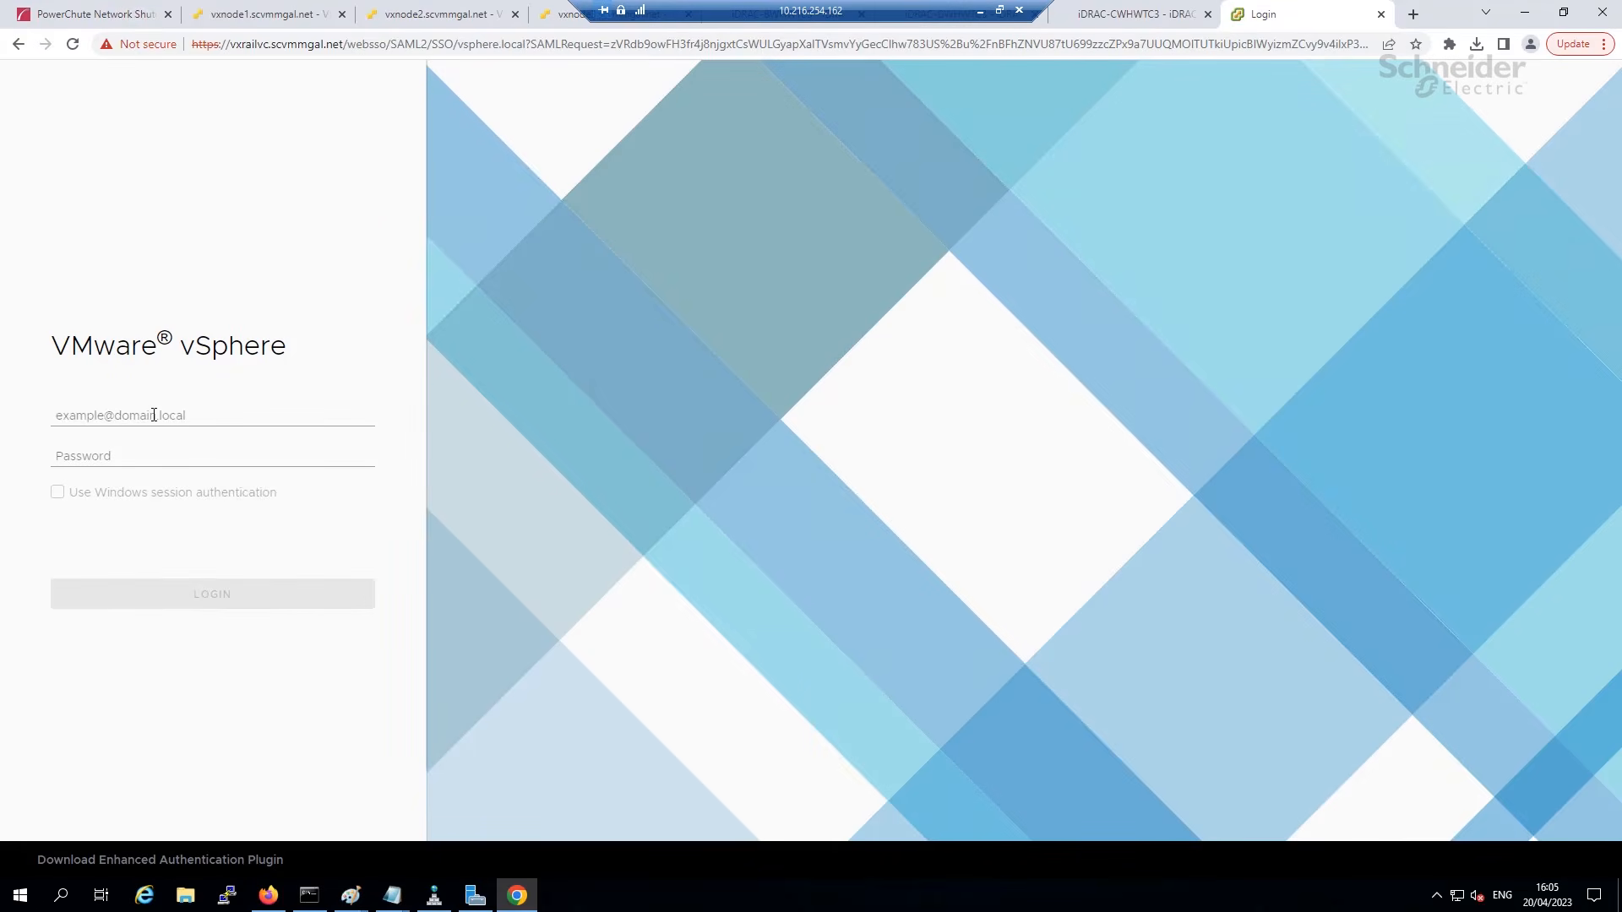
Sign in to vSphere Client with the saved user name and the account password.
click(153, 414)
click(179, 484)
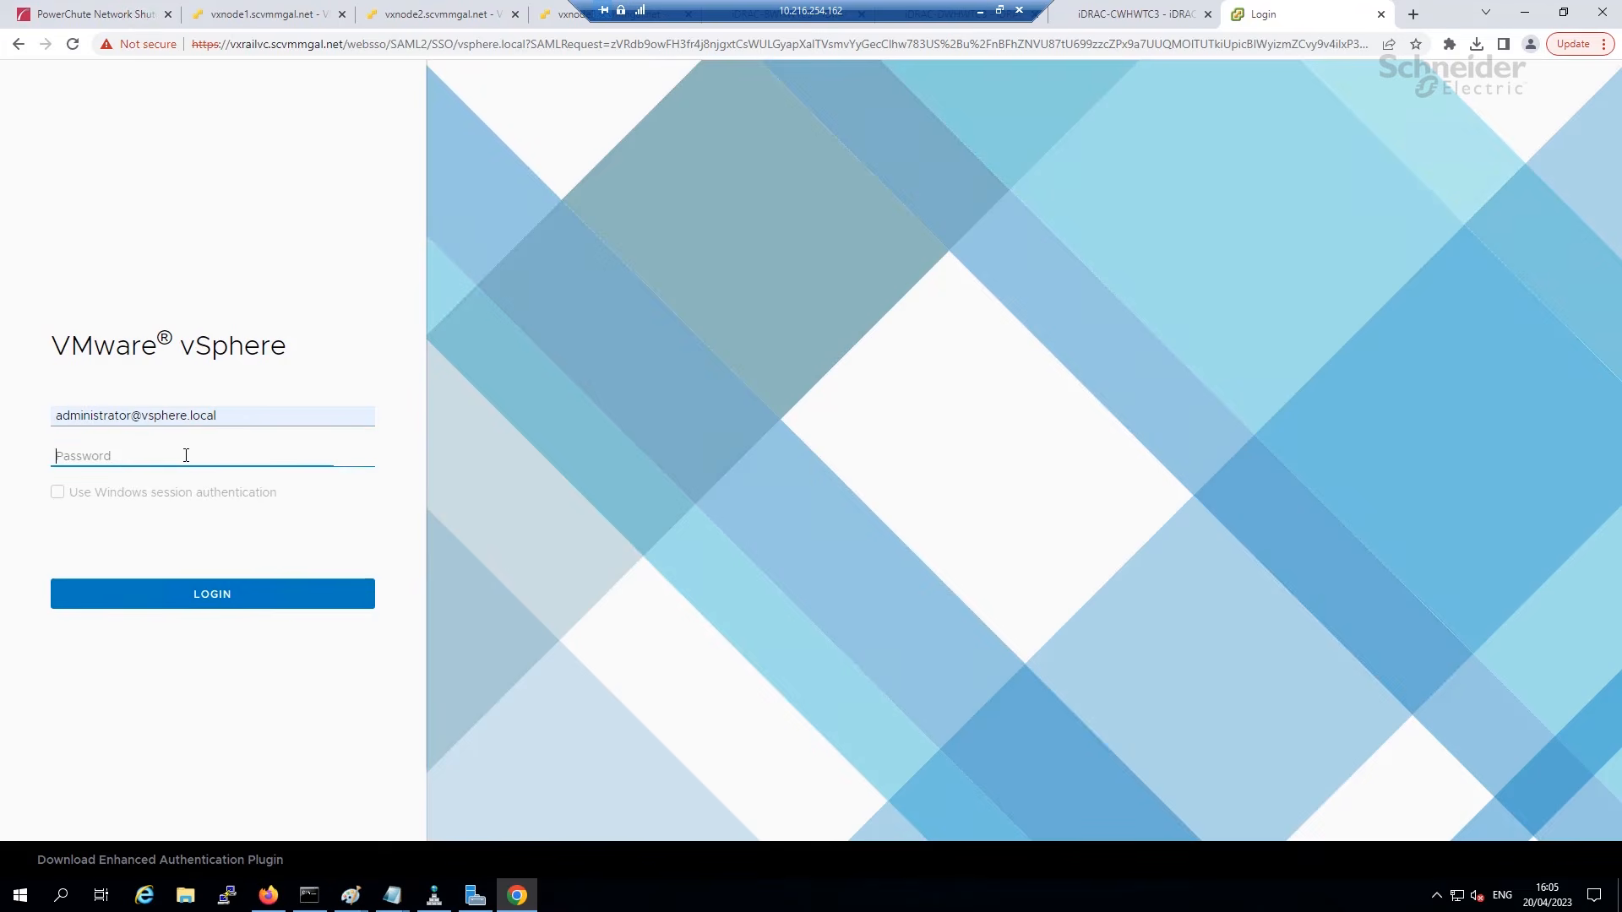
text(••••••••••)
key(Return)
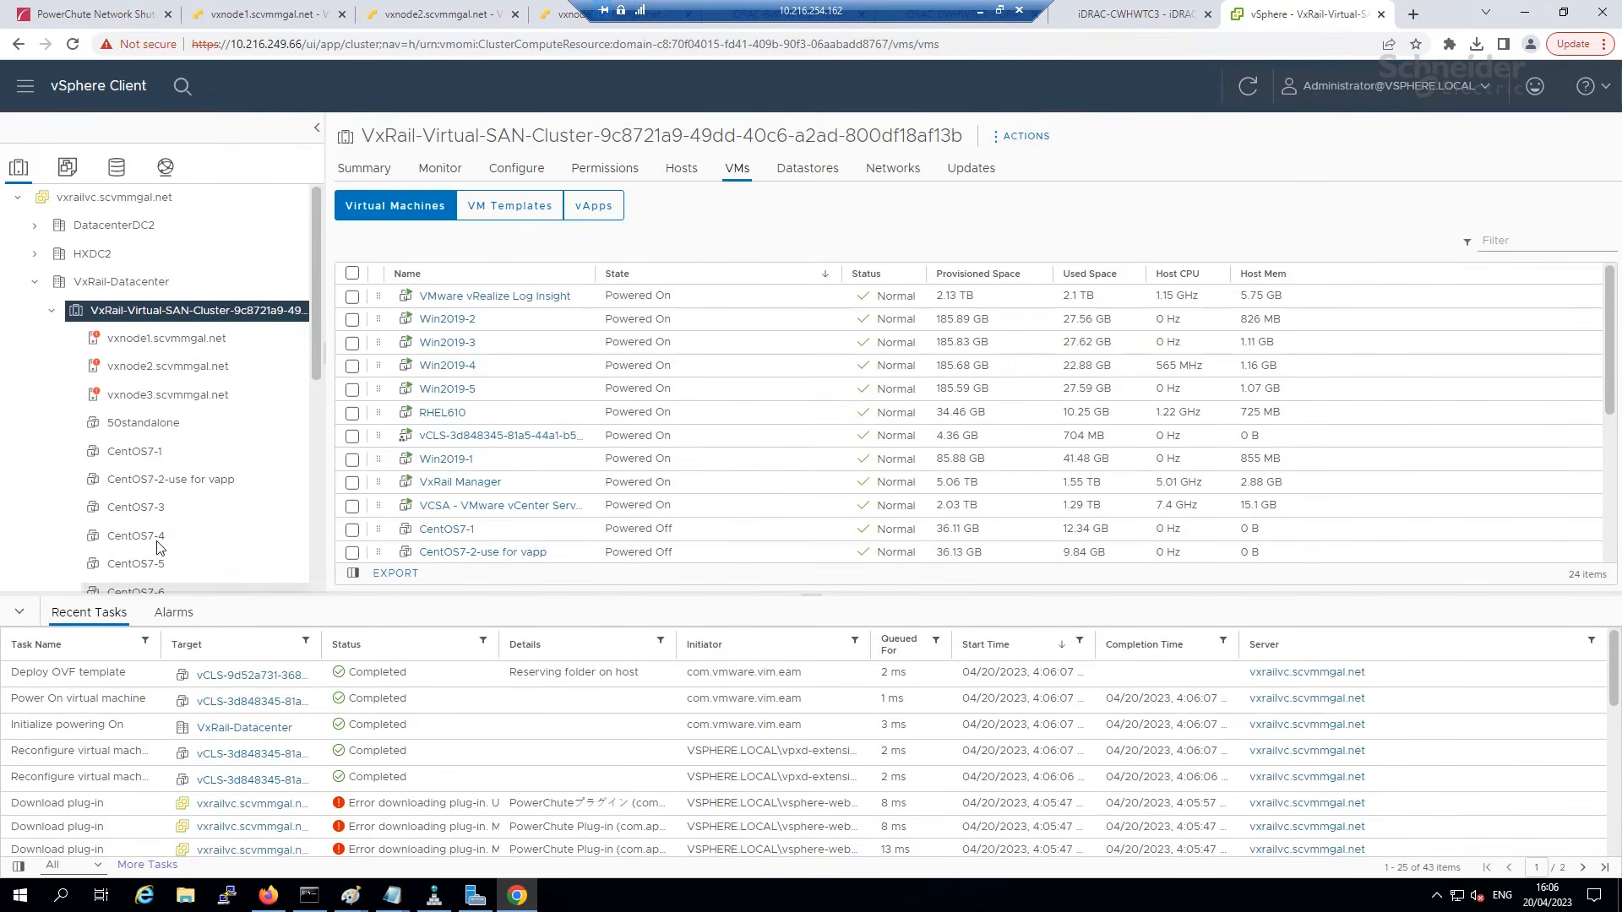
Confirm the vCLS enabling event in the PowerChute event log, then return to the VMs and templates inventory.
drag(316, 373, 318, 478)
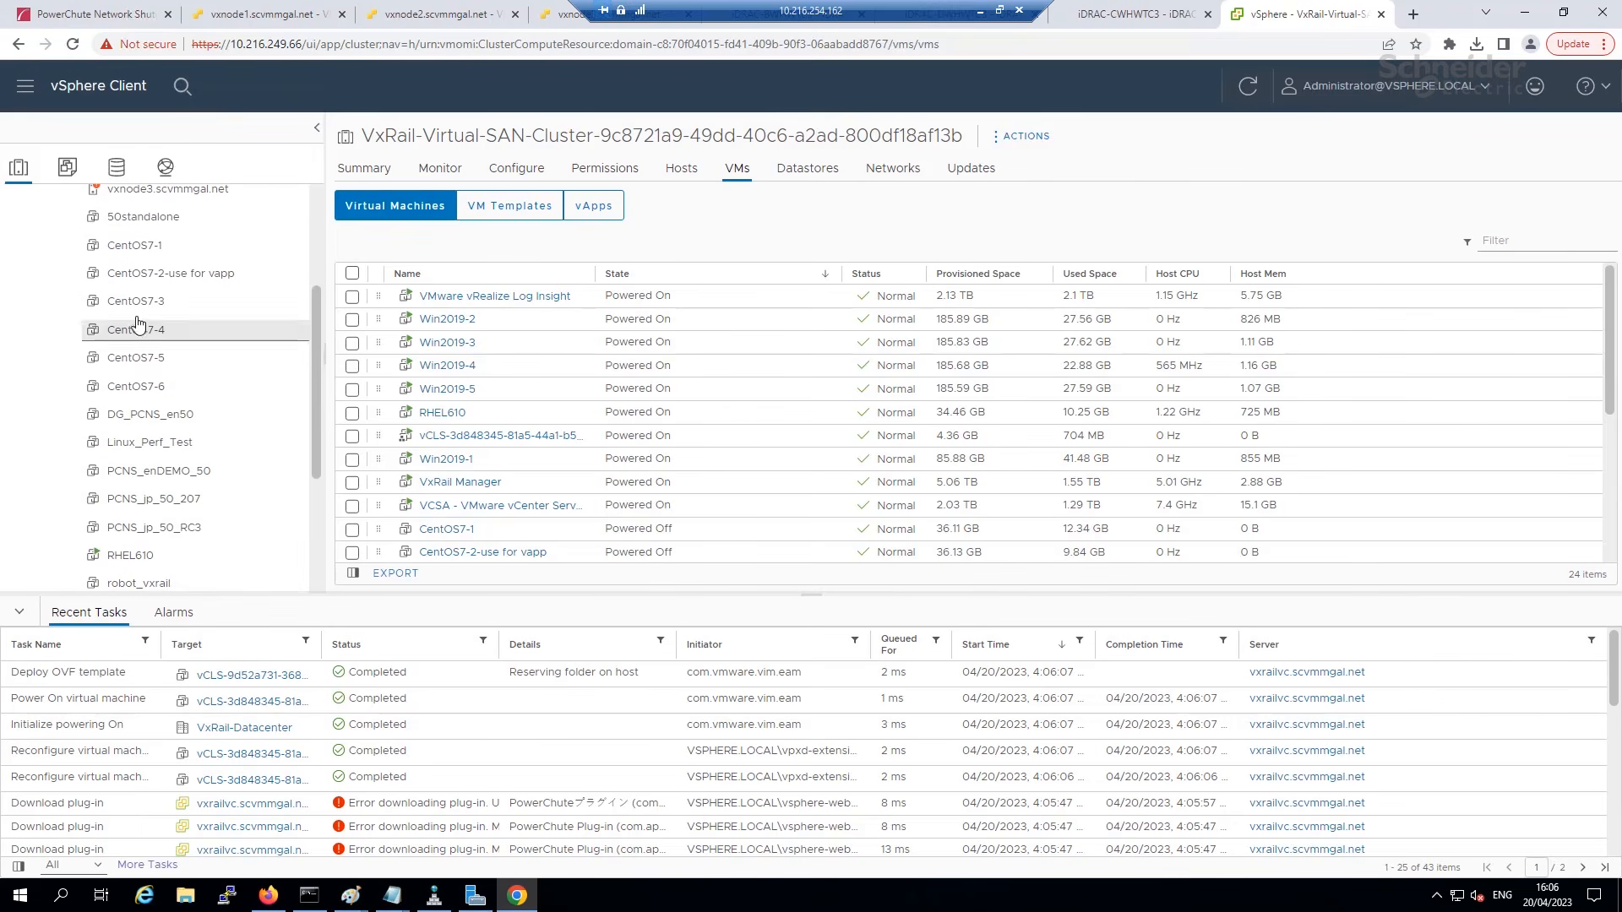
click(92, 15)
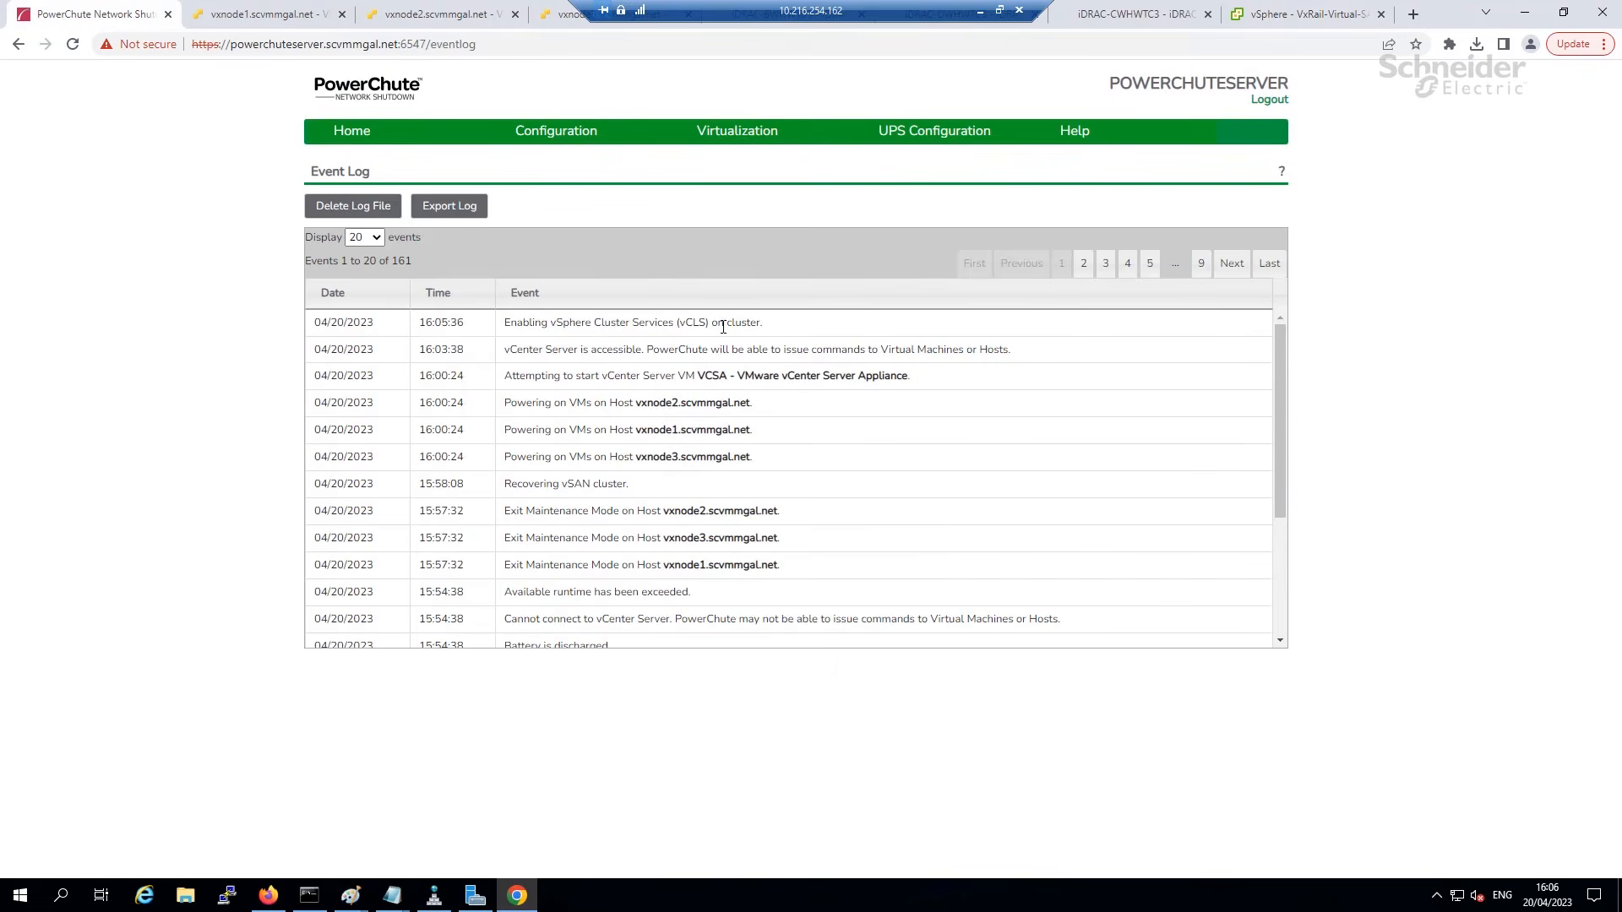
drag(781, 330, 505, 329)
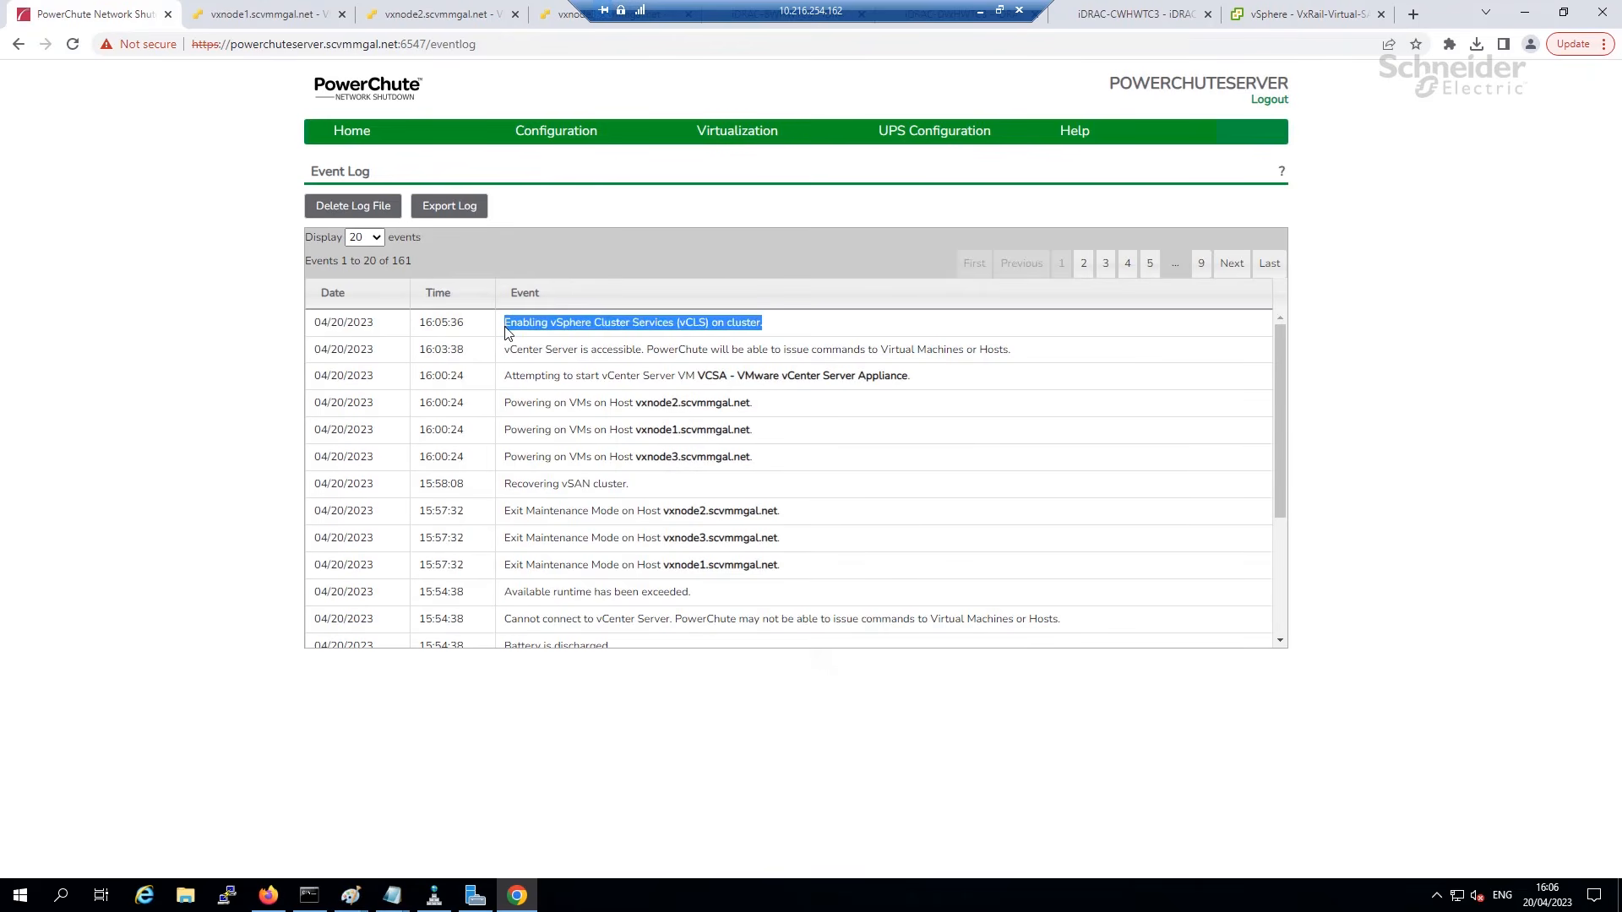
click(1263, 14)
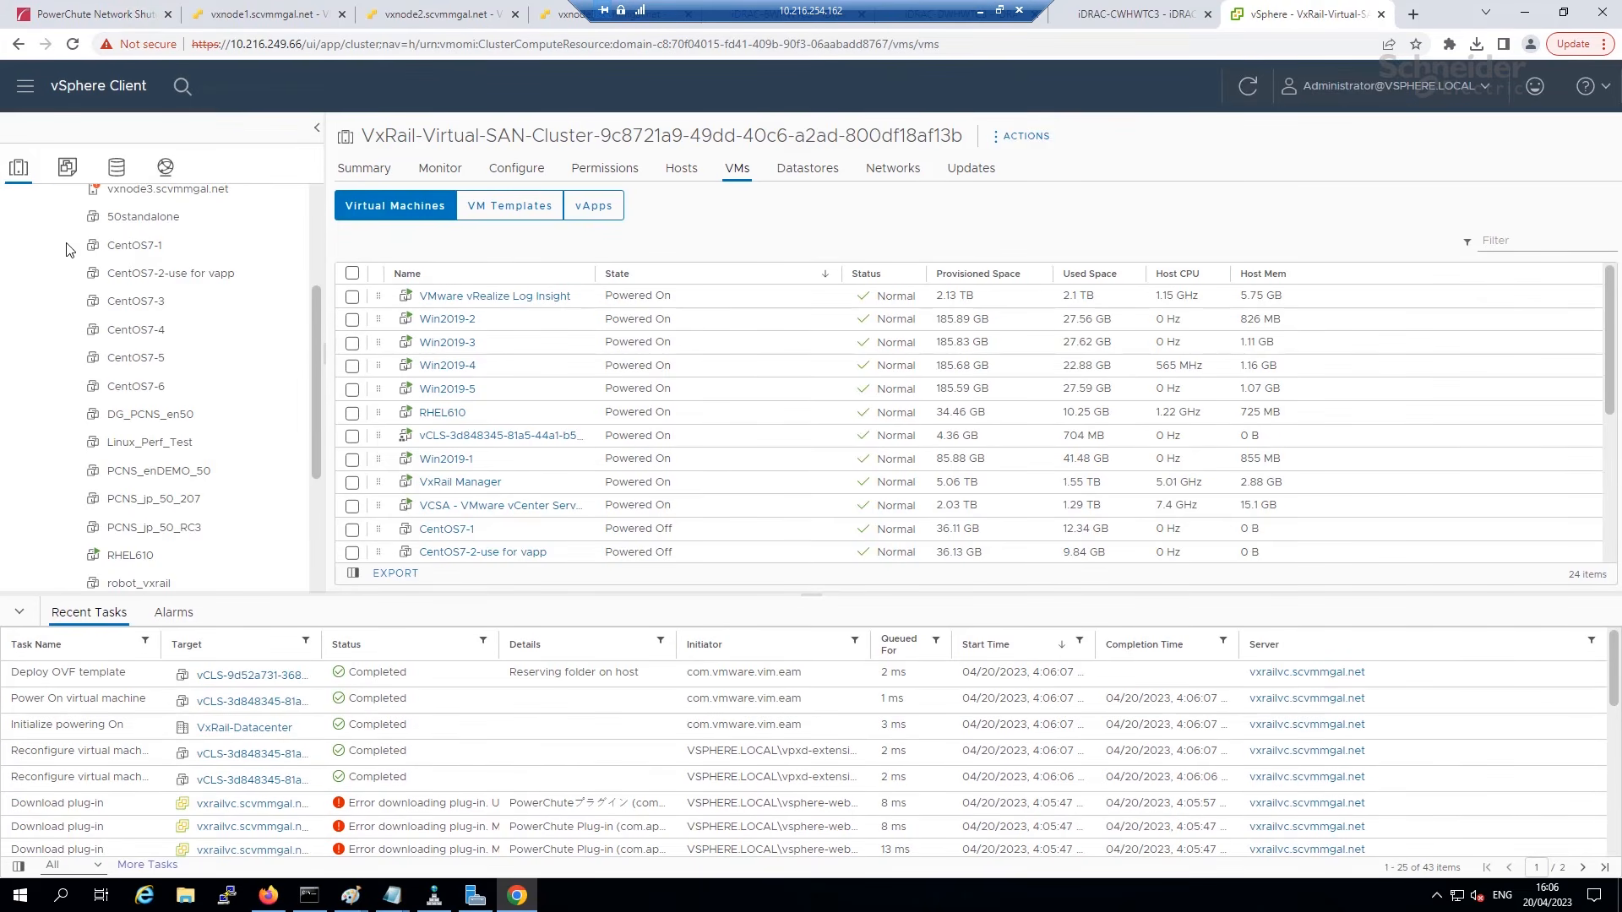
click(67, 166)
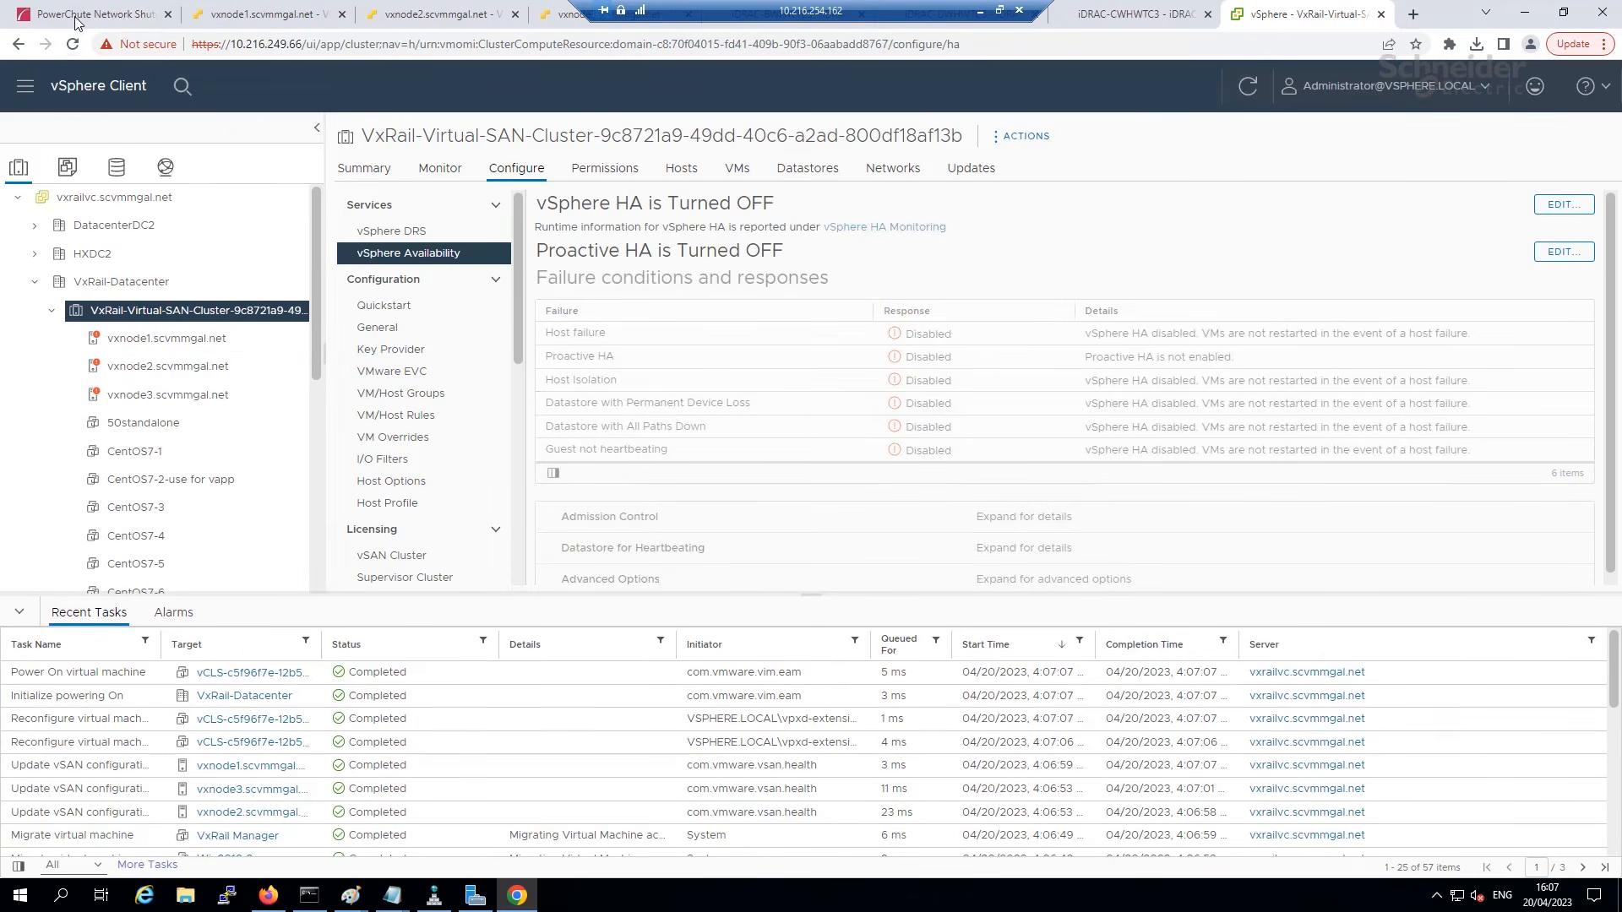
Reload the PowerChute event log and locate the new HA enabling event.
click(76, 21)
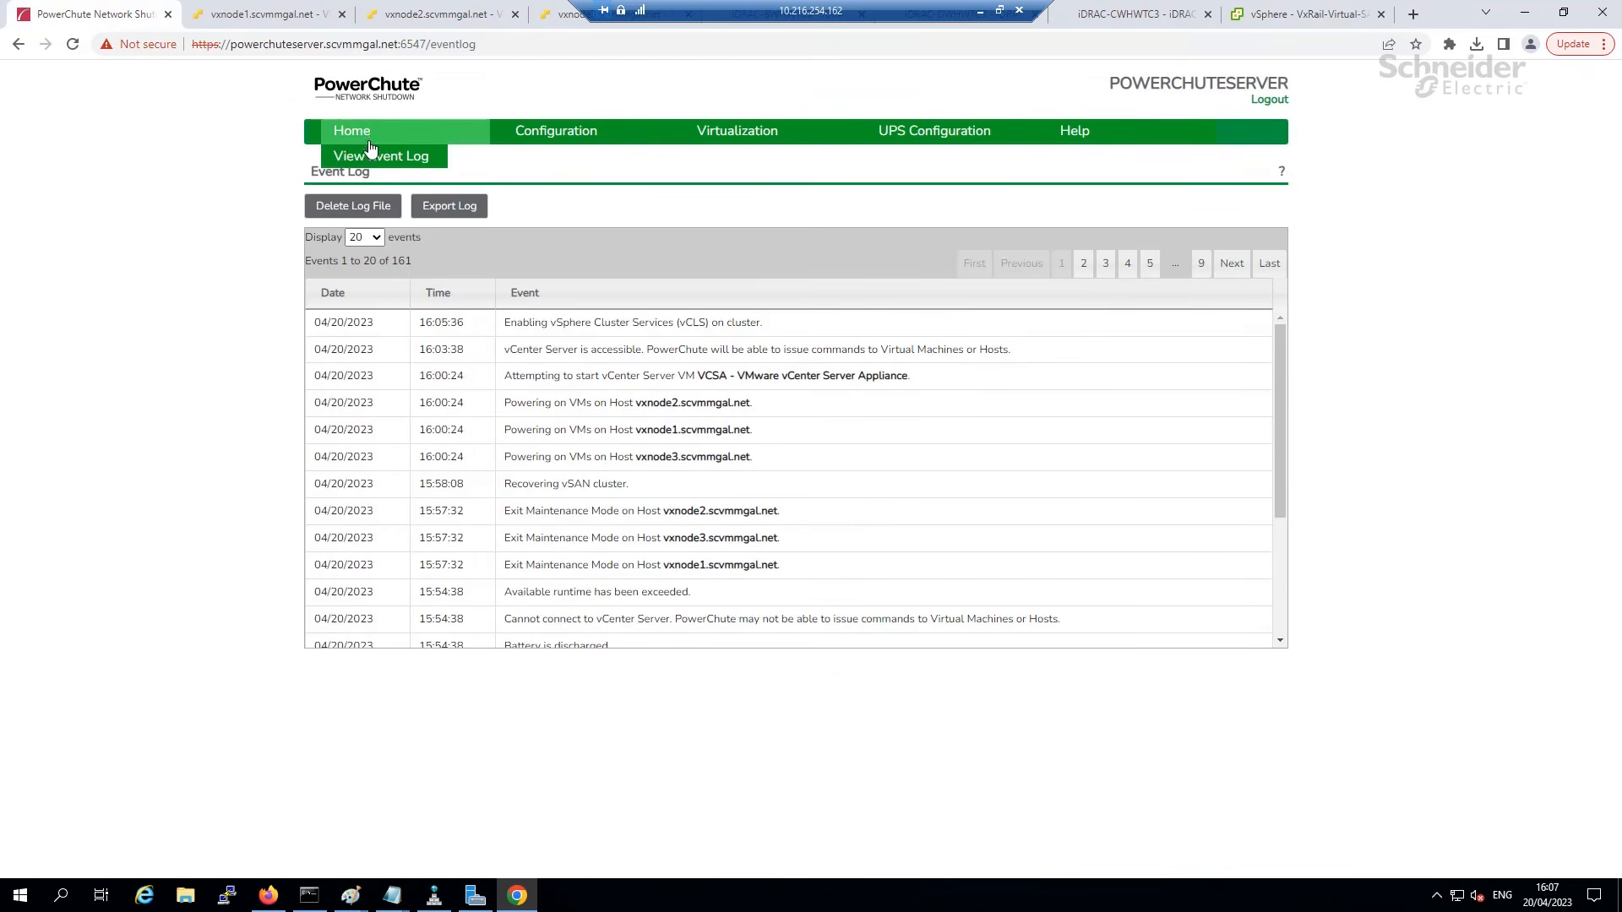
click(369, 159)
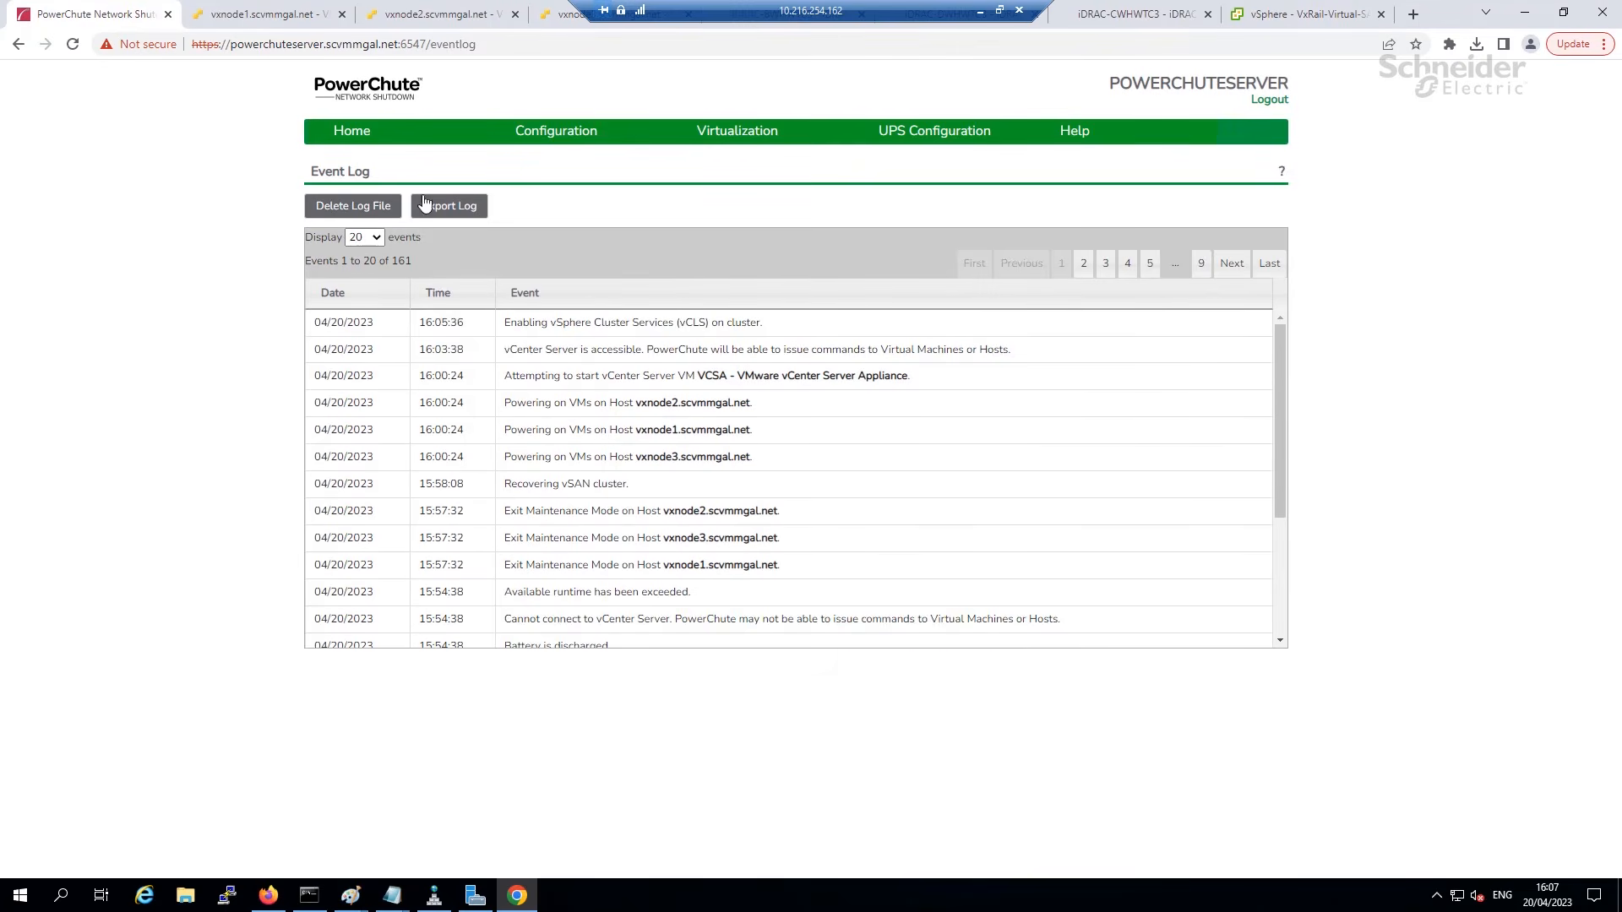
drag(517, 325, 695, 329)
click(758, 333)
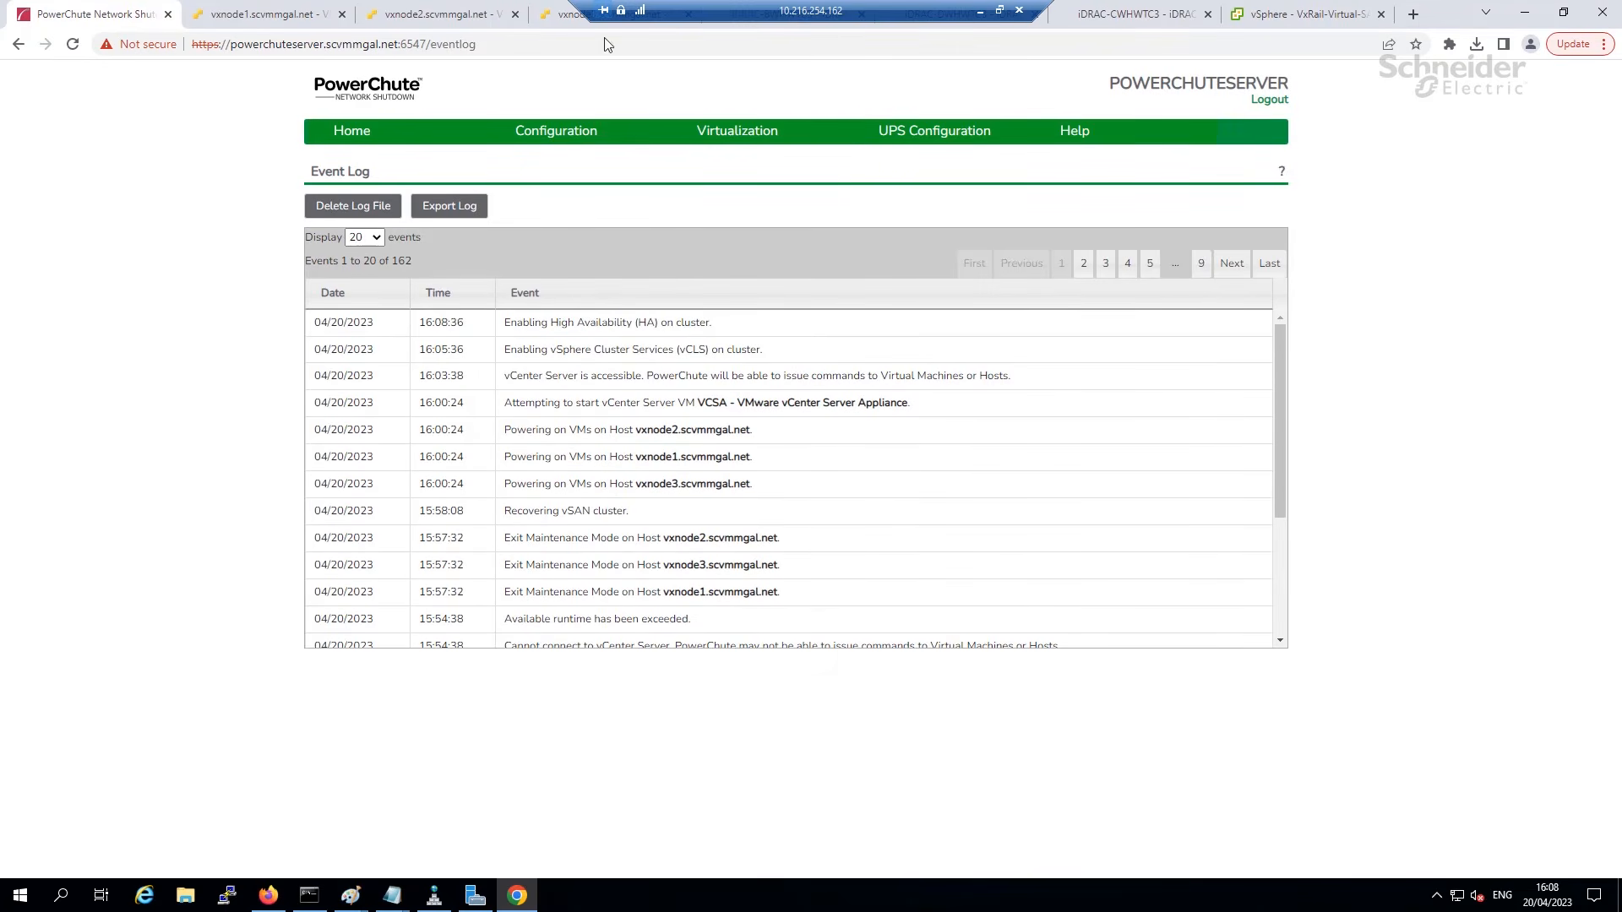
Verify vSphere HA is turned on for the cluster and view its virtual machine list.
click(1261, 17)
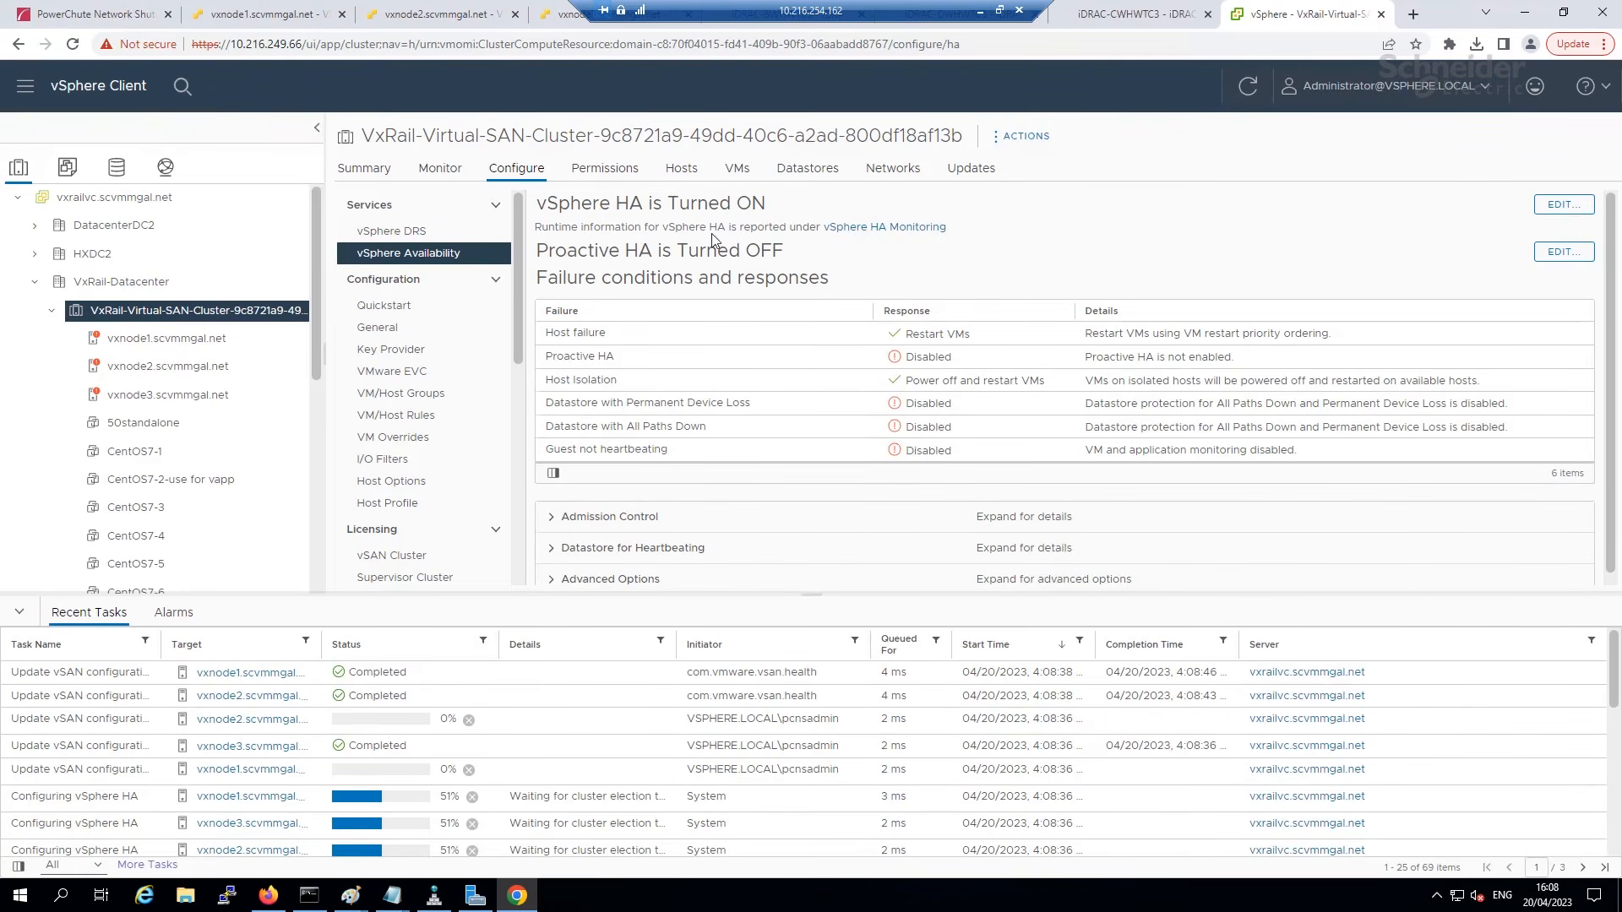
drag(792, 211, 533, 205)
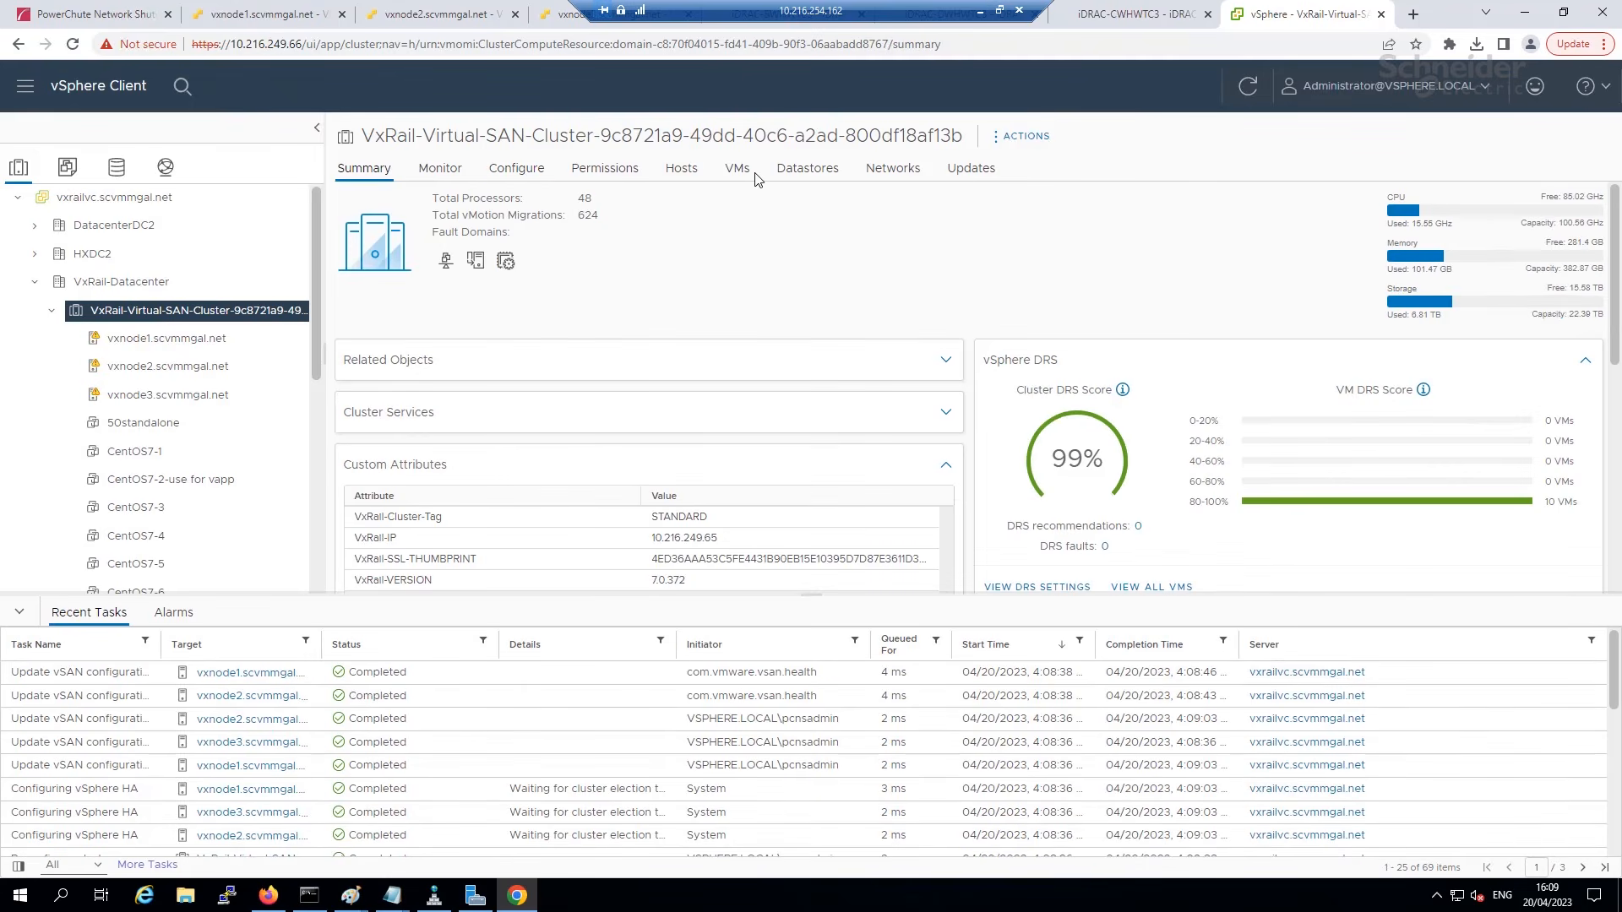
click(745, 175)
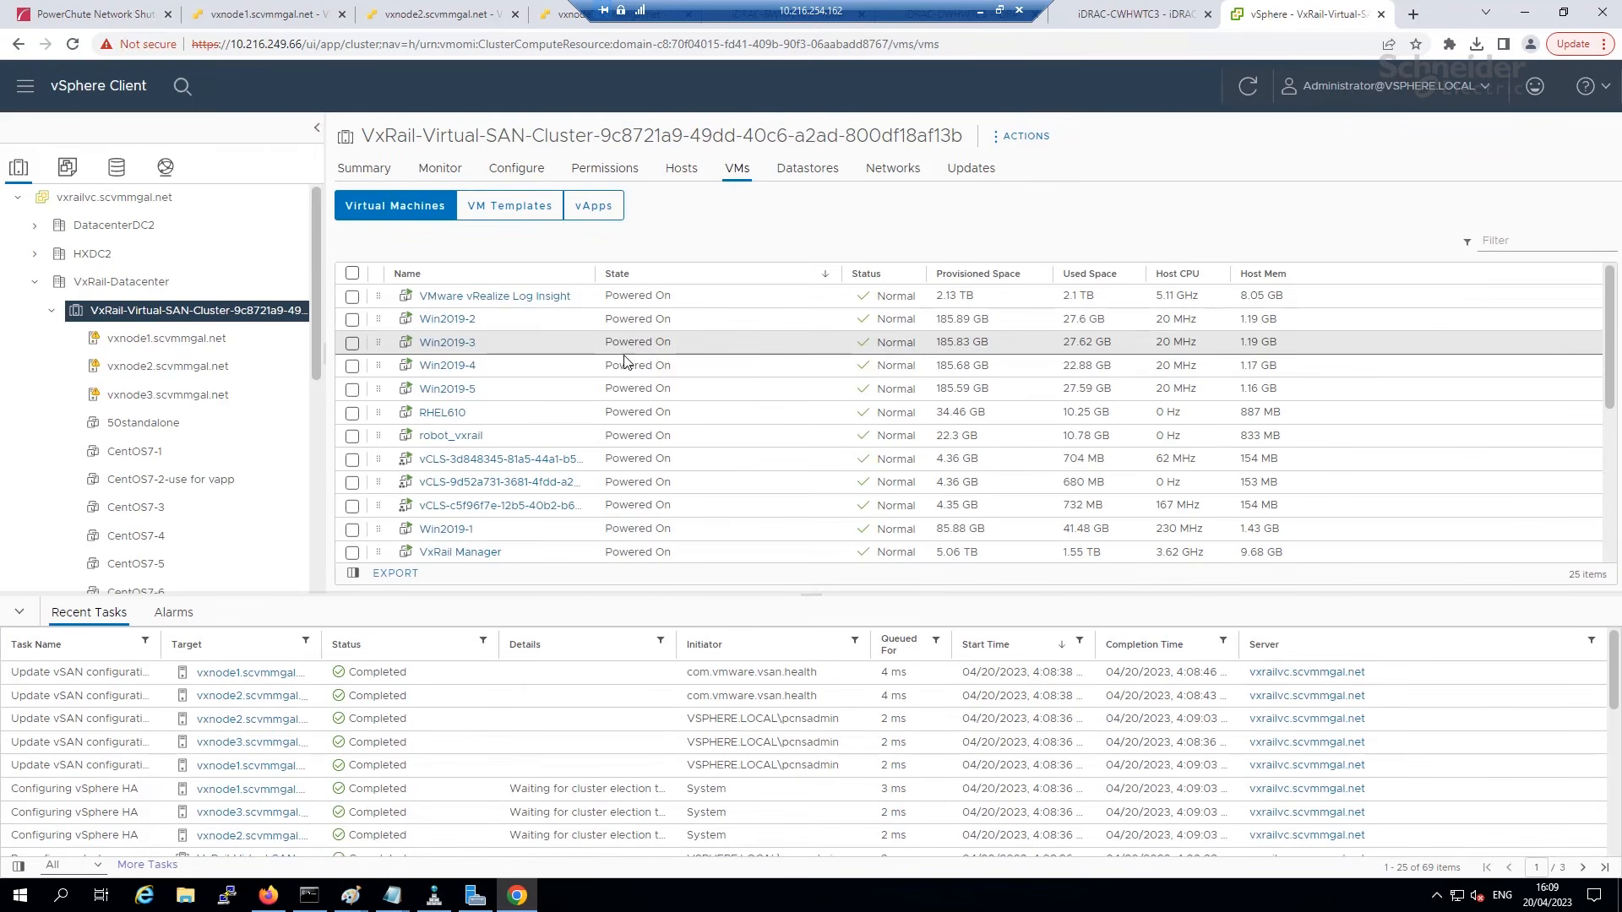